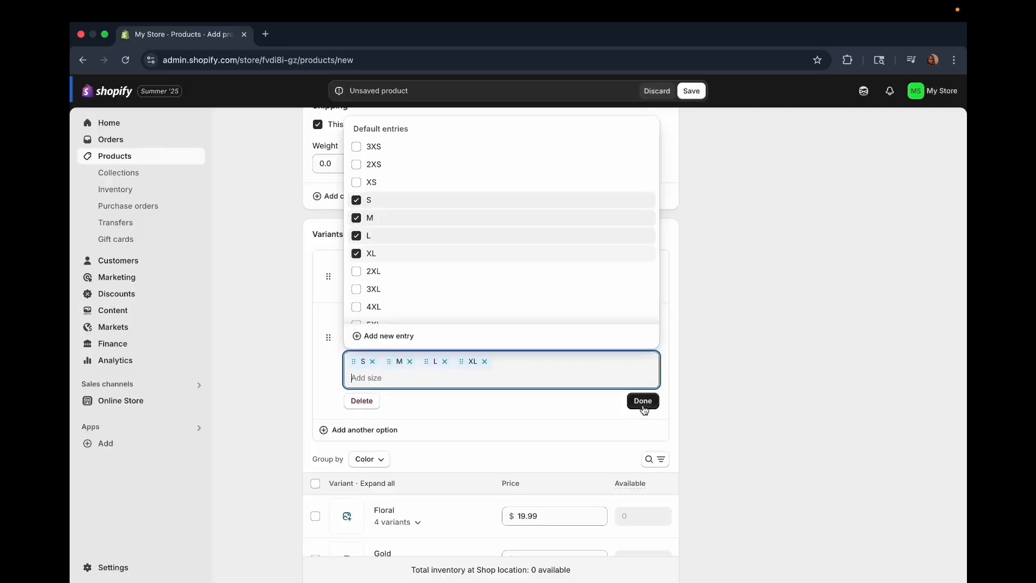
- Confirm S, M, L and XL as the values of the product's size option
click(642, 402)
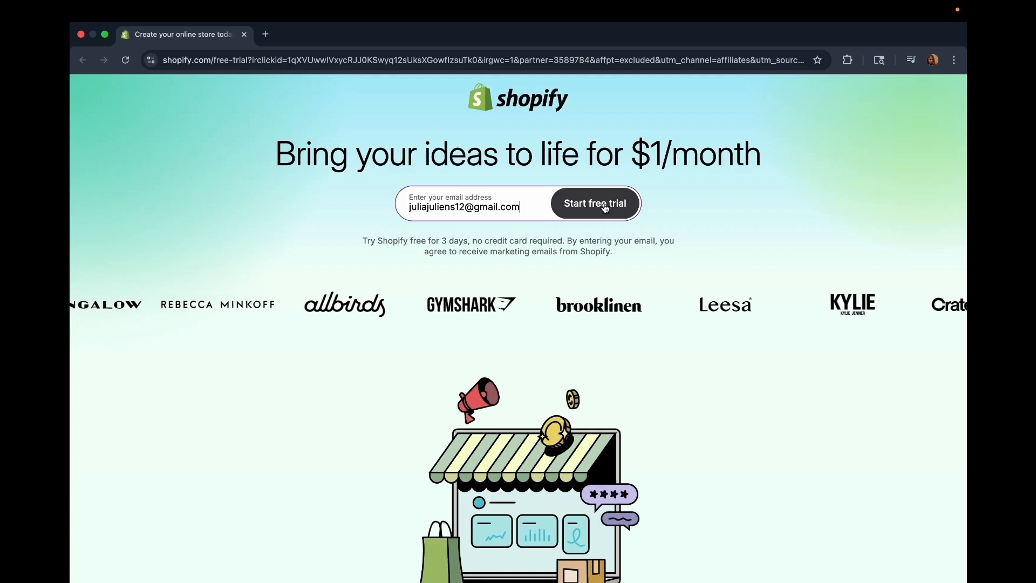
- Start the Shopify free trial with the entered email address
click(604, 205)
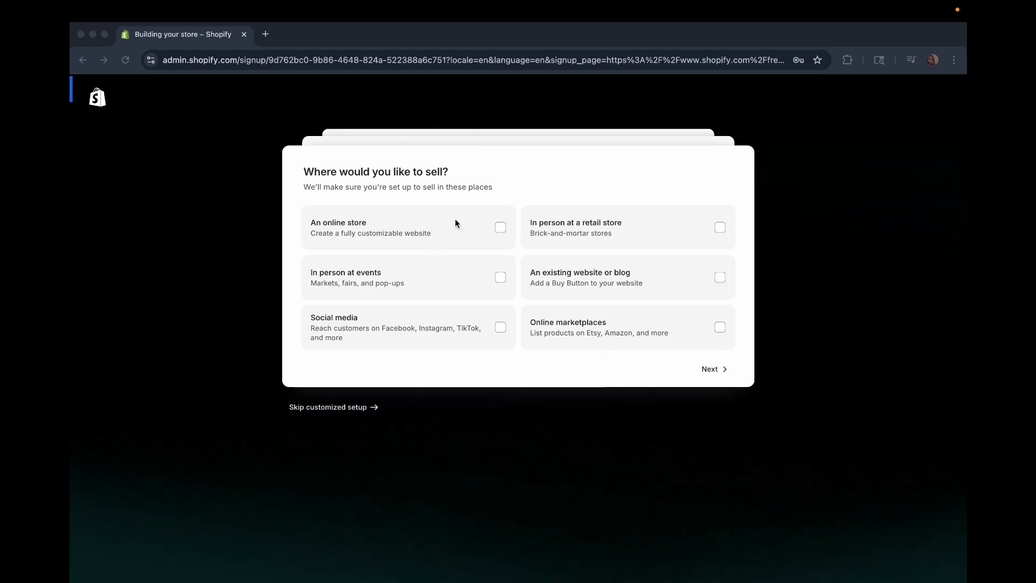
- Answer the store setup questions with an online store, a new business or idea, and products bought or made by the seller
click(498, 228)
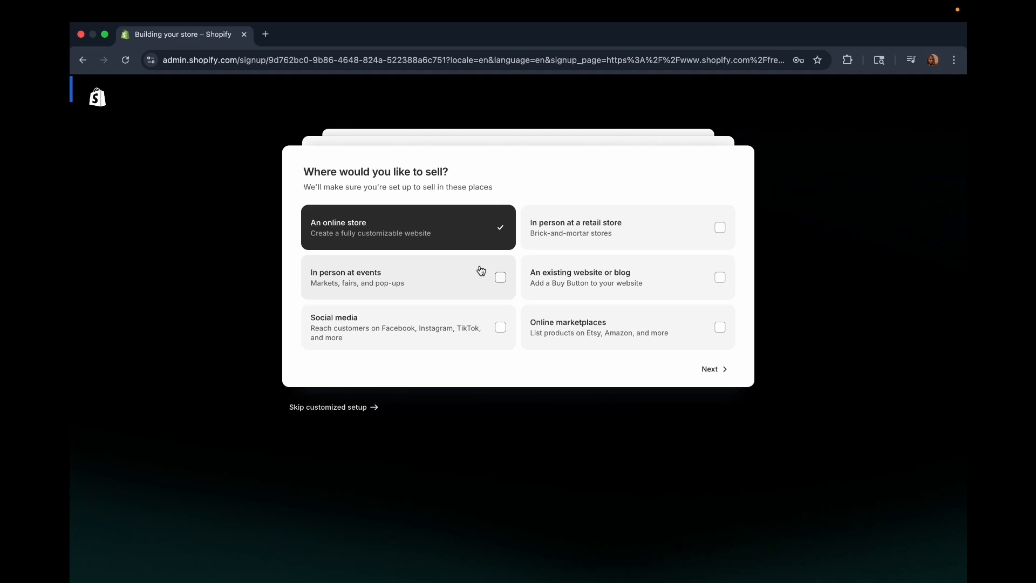
click(711, 373)
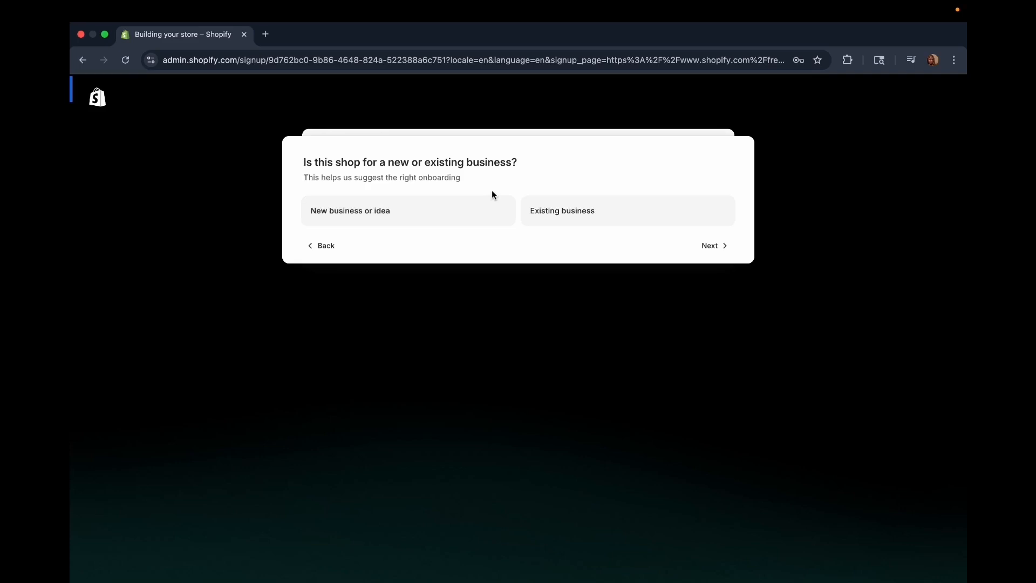
click(454, 205)
click(392, 220)
click(708, 249)
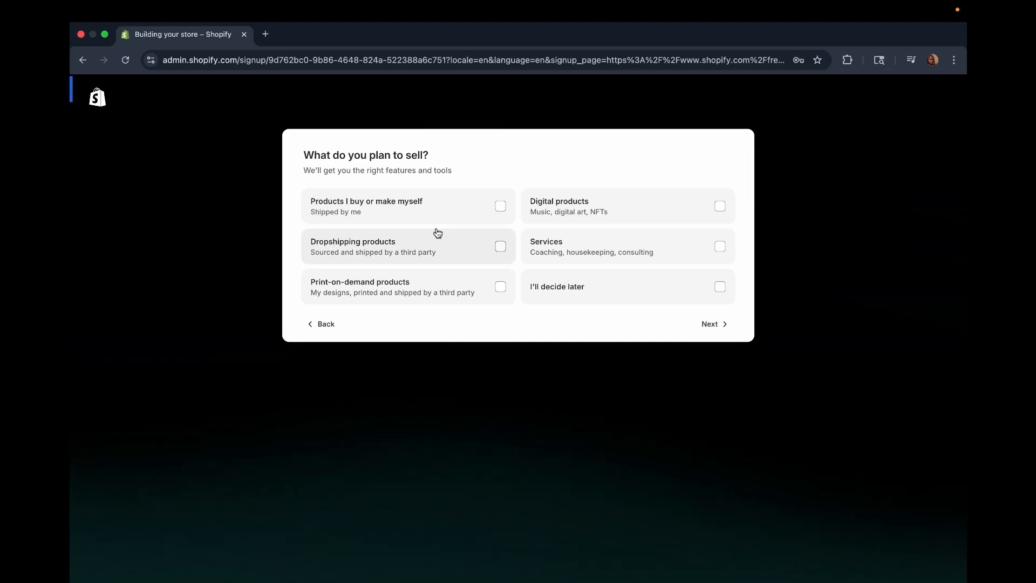
click(502, 212)
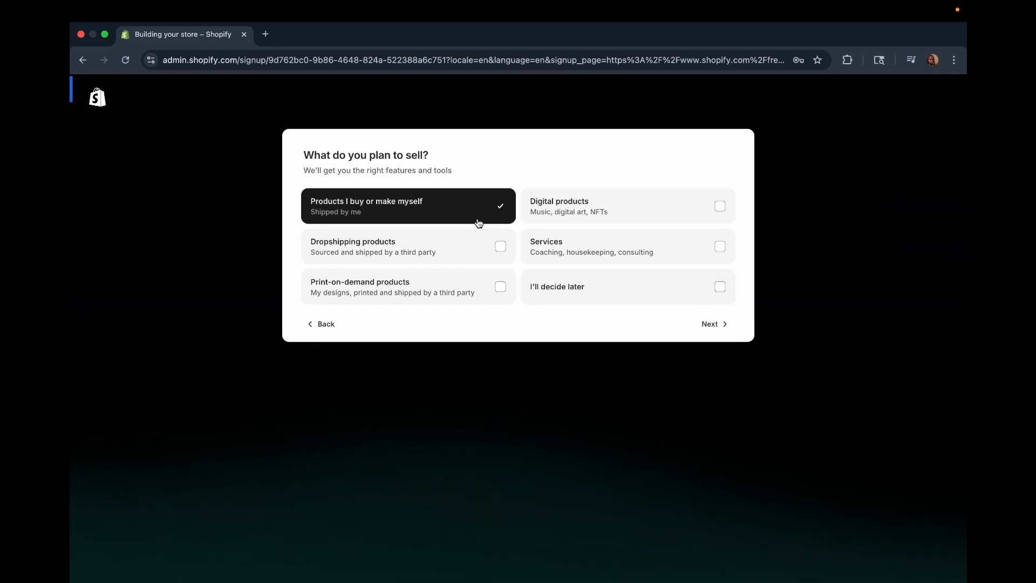
click(710, 324)
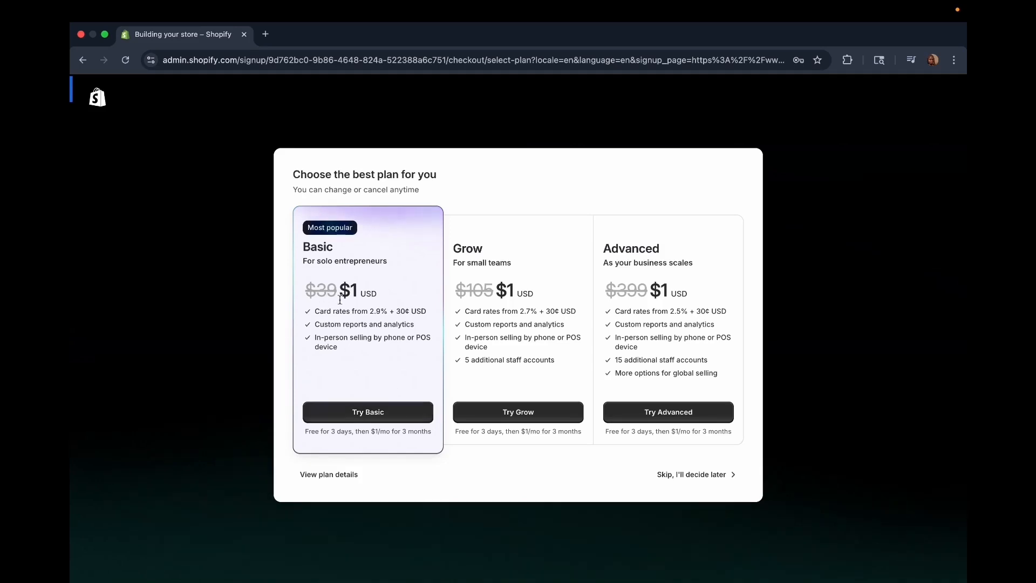
- Choose the Basic plan trial and view the PayPal payment option before returning to credit or debit card
click(383, 420)
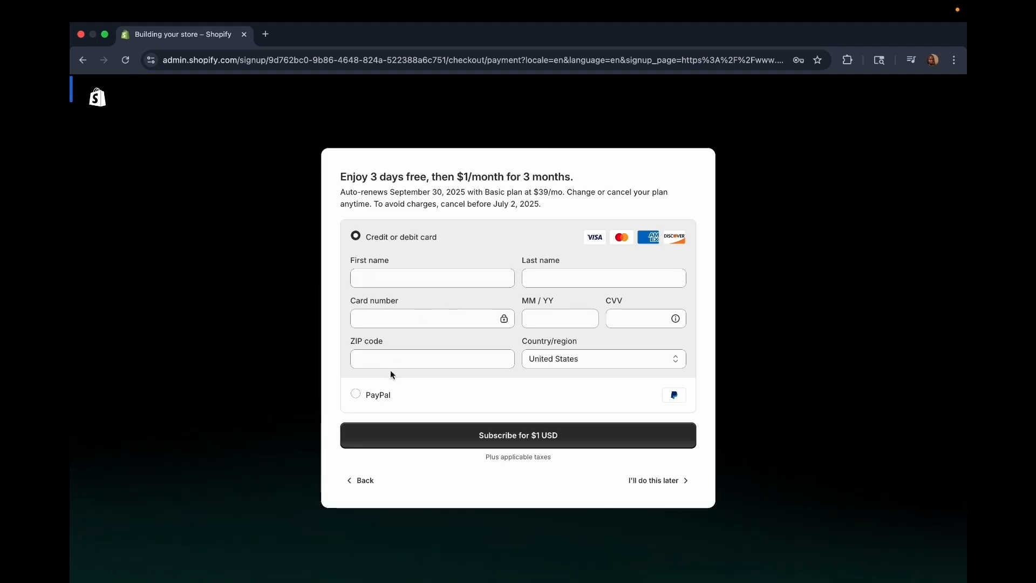
click(355, 394)
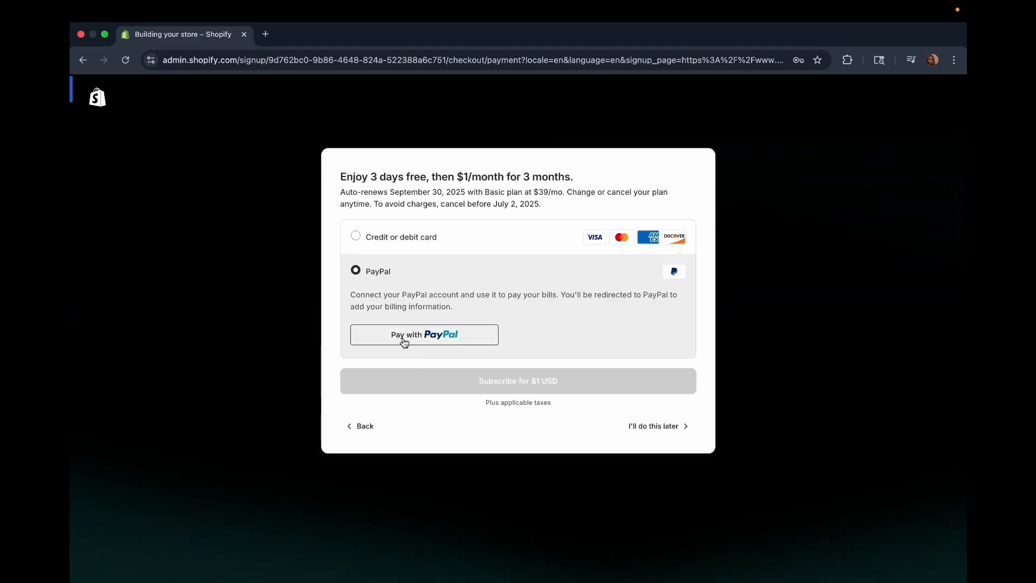
click(355, 237)
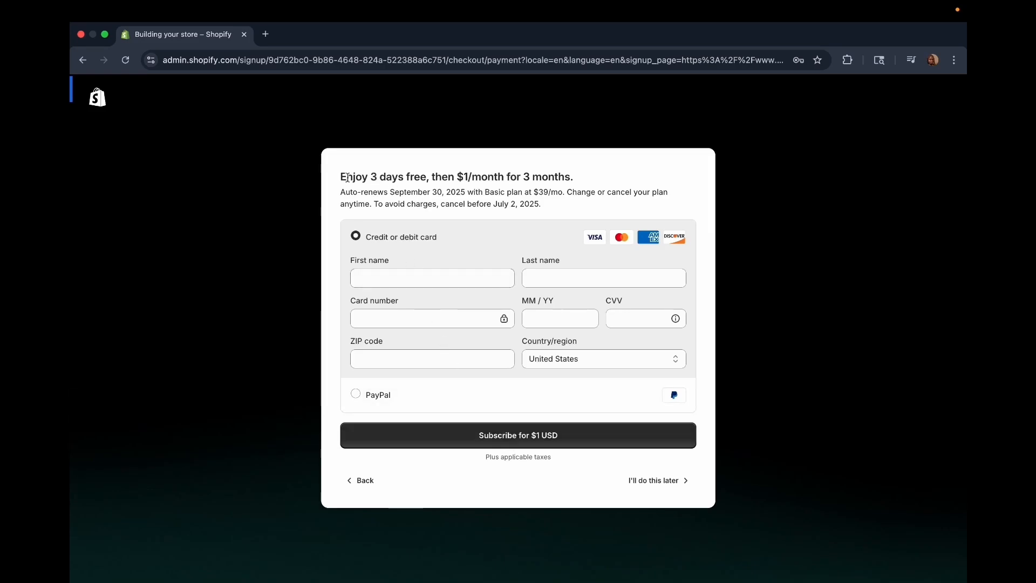
- Examine the free trial length, the introductory monthly price and the auto-renewal terms on the payment form
drag(339, 181, 425, 177)
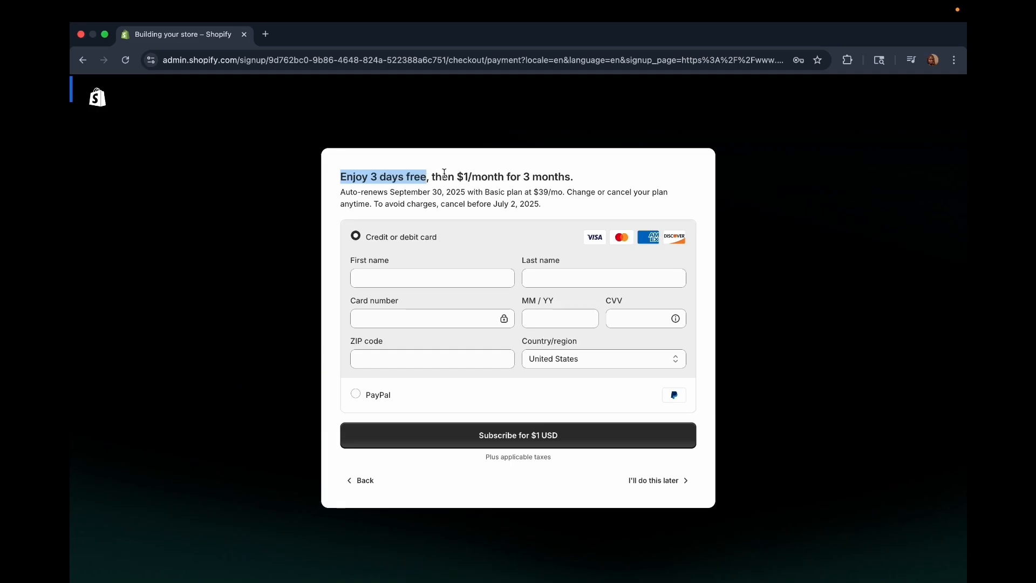
drag(457, 178, 504, 181)
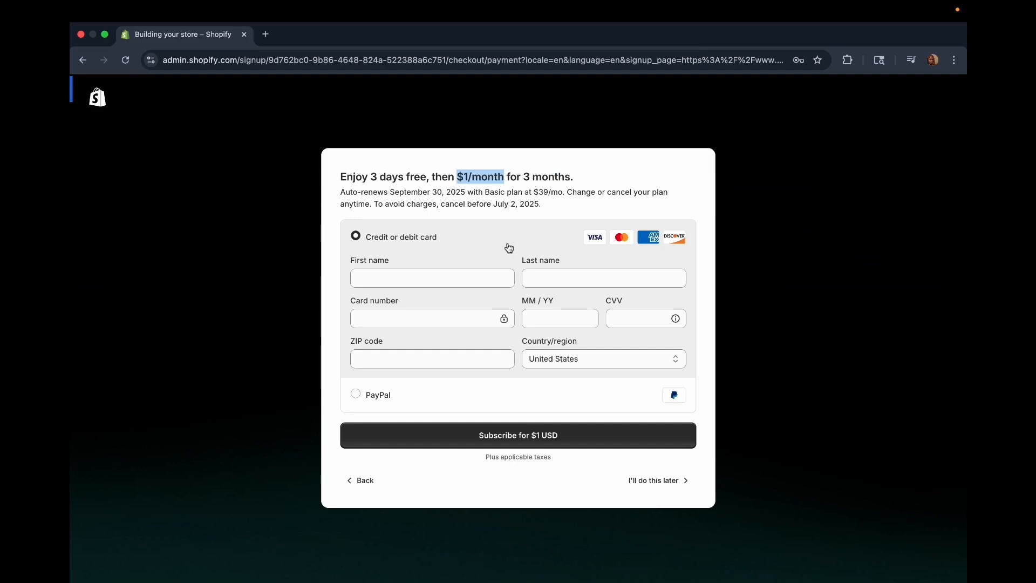
drag(340, 191, 562, 195)
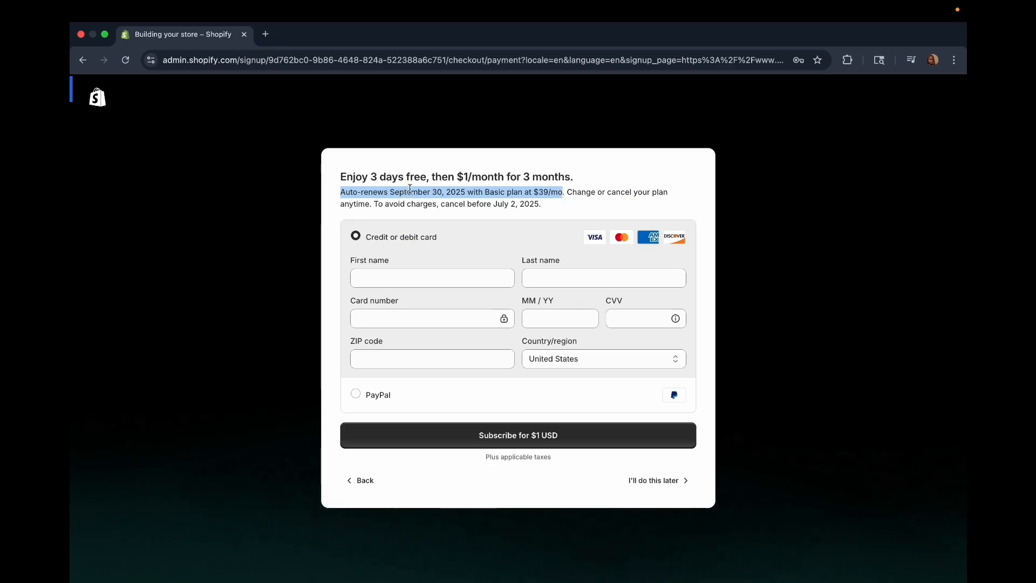
click(421, 232)
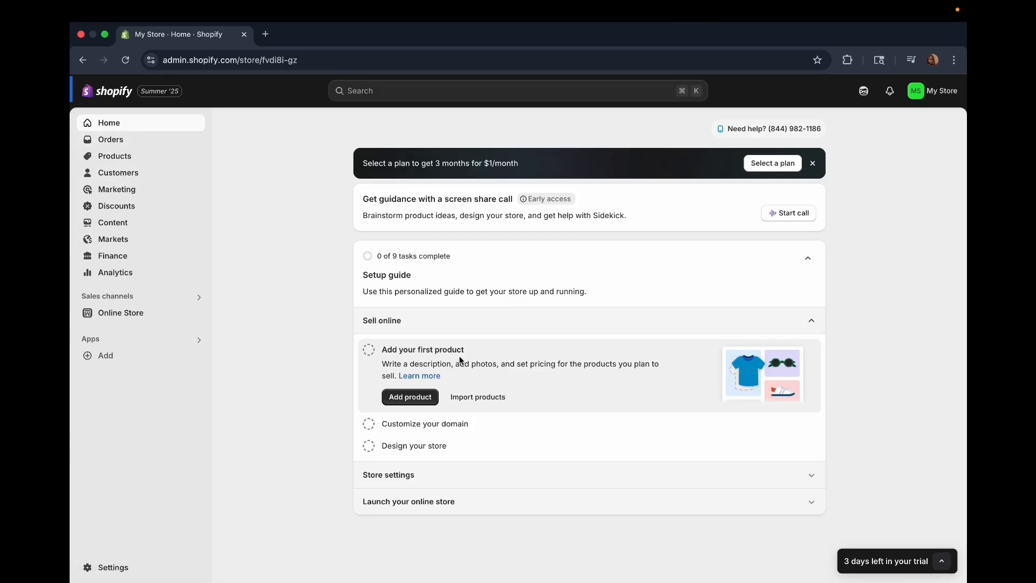
- Look through the store's products, collections, inventory, purchase orders, transfers and gift cards pages
click(140, 162)
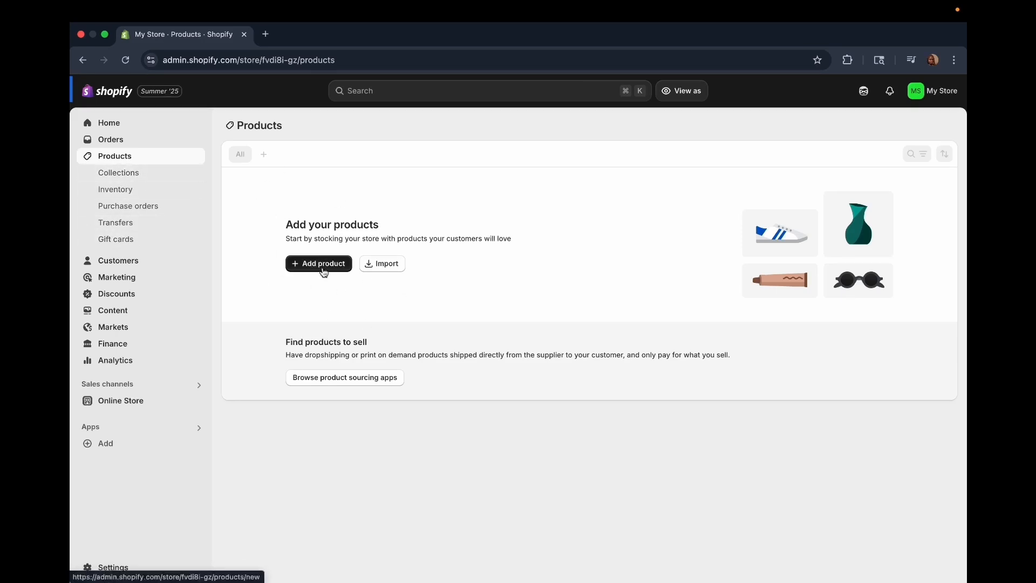
click(125, 173)
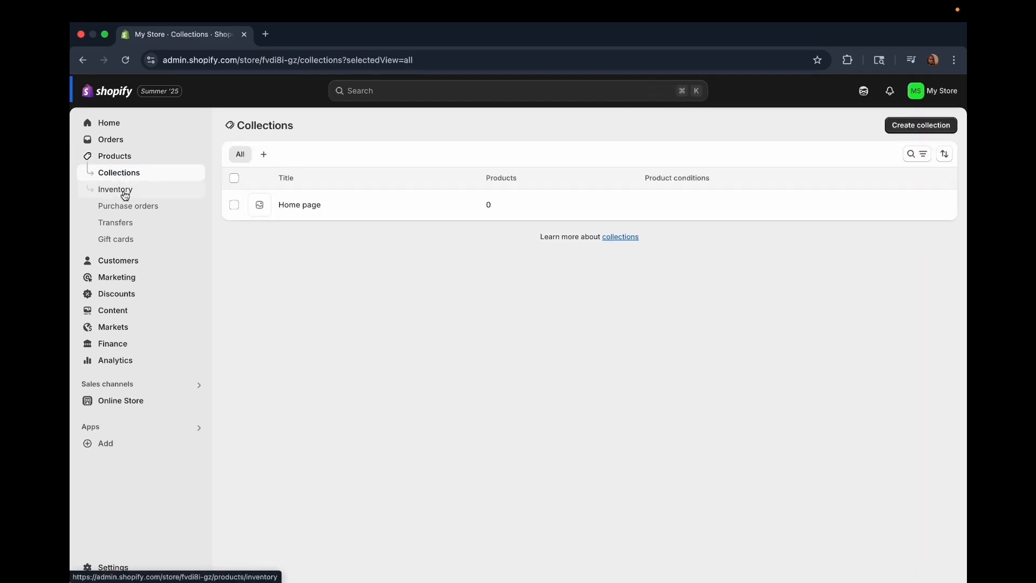
click(125, 190)
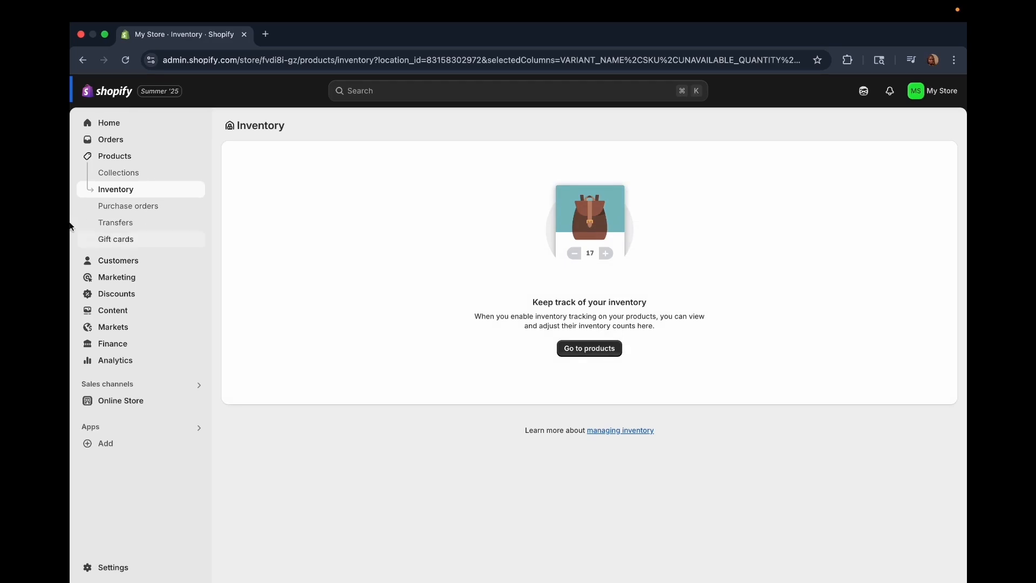
click(148, 206)
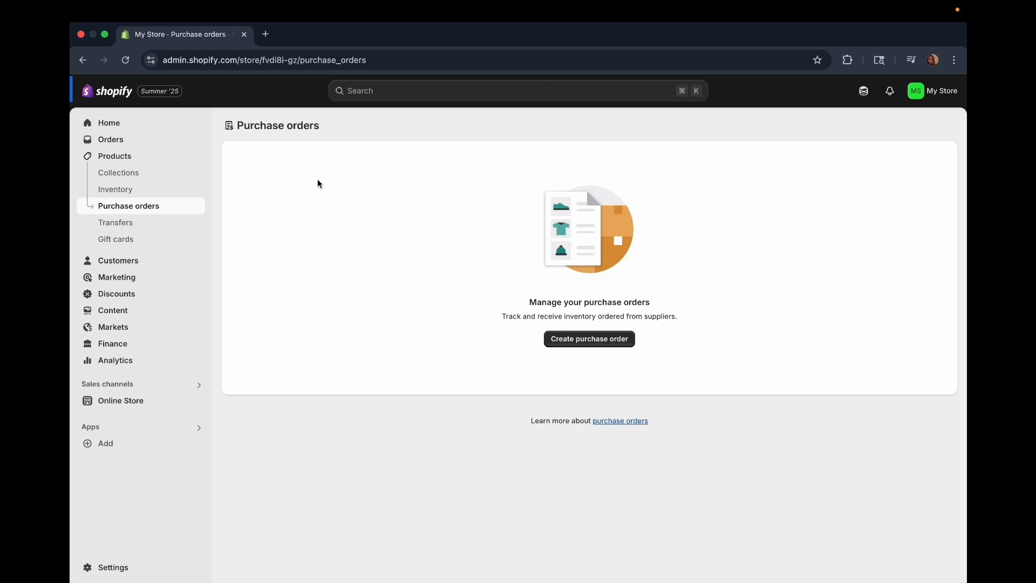
click(132, 220)
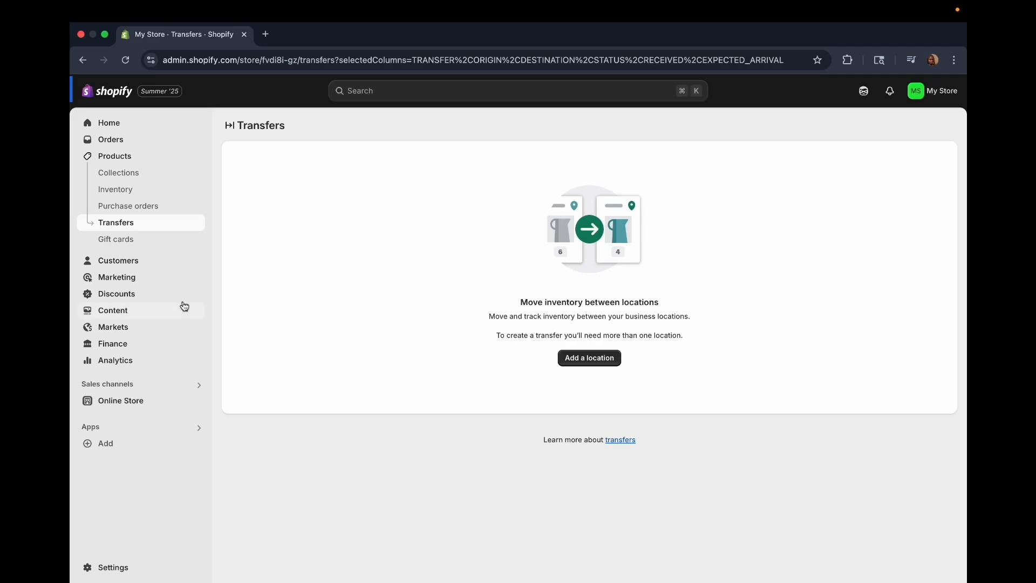
click(131, 241)
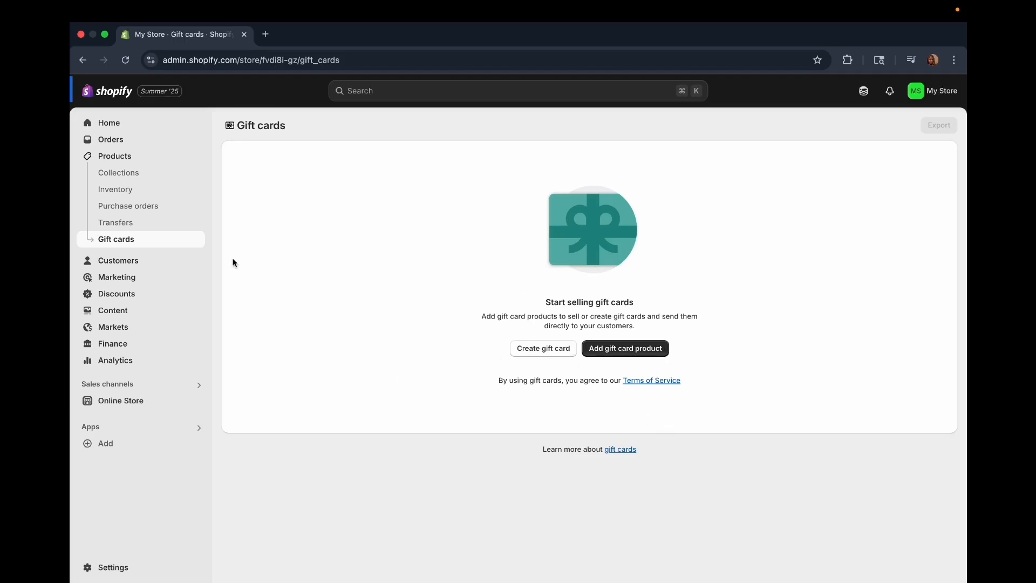
- Create a new product and title it "Floral Print Top"
click(123, 156)
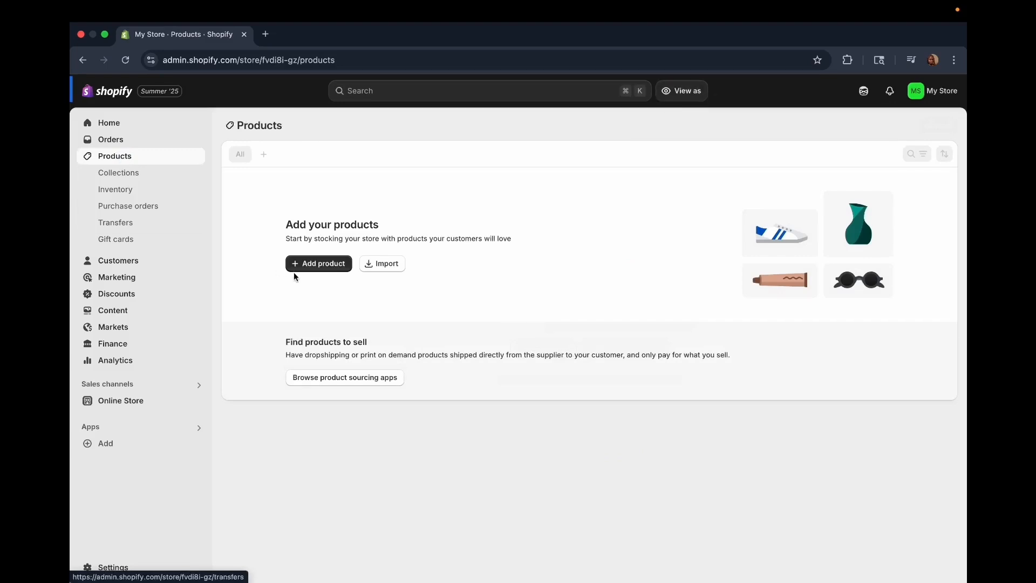
click(317, 266)
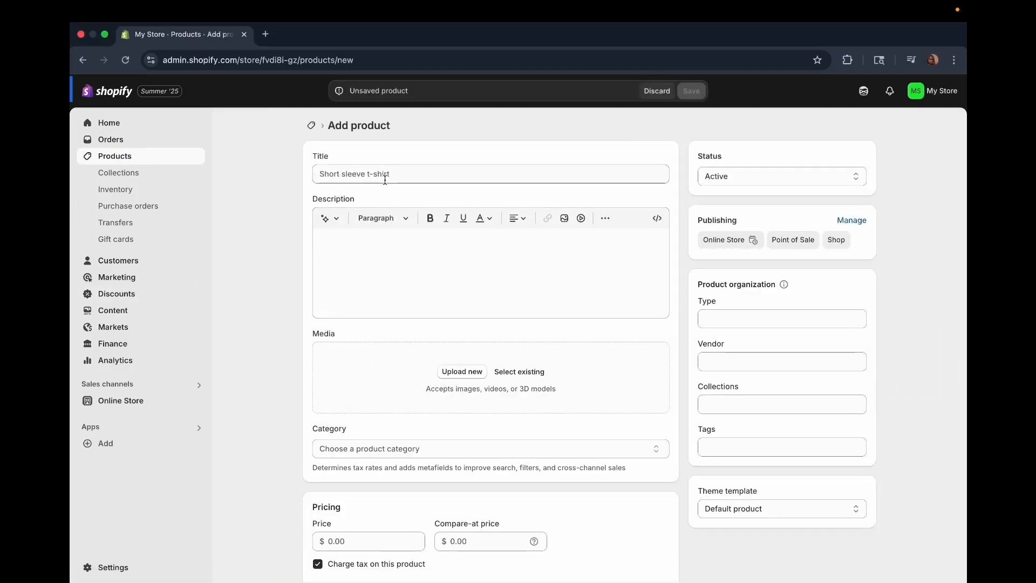
click(362, 177)
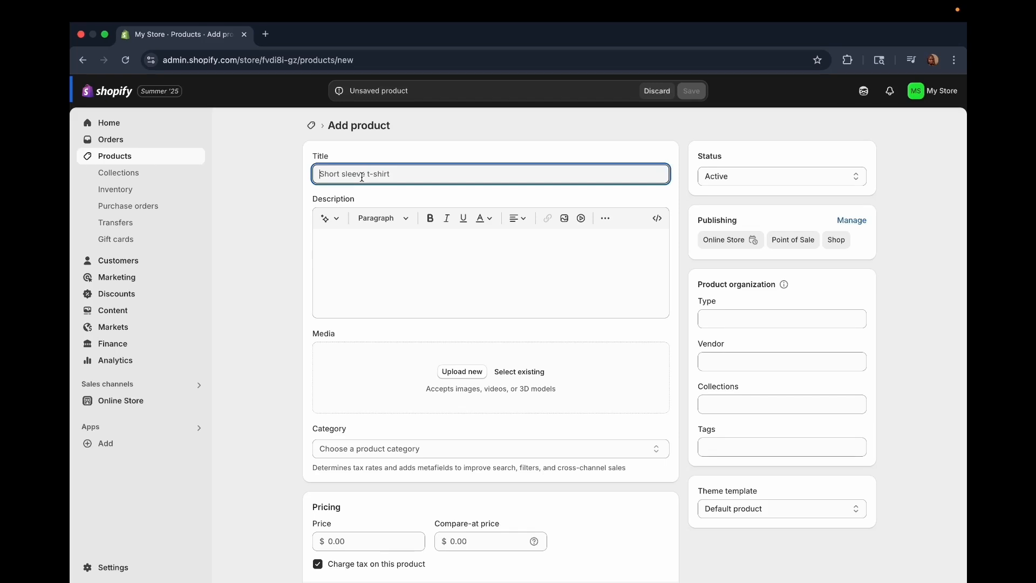
text(Floral)
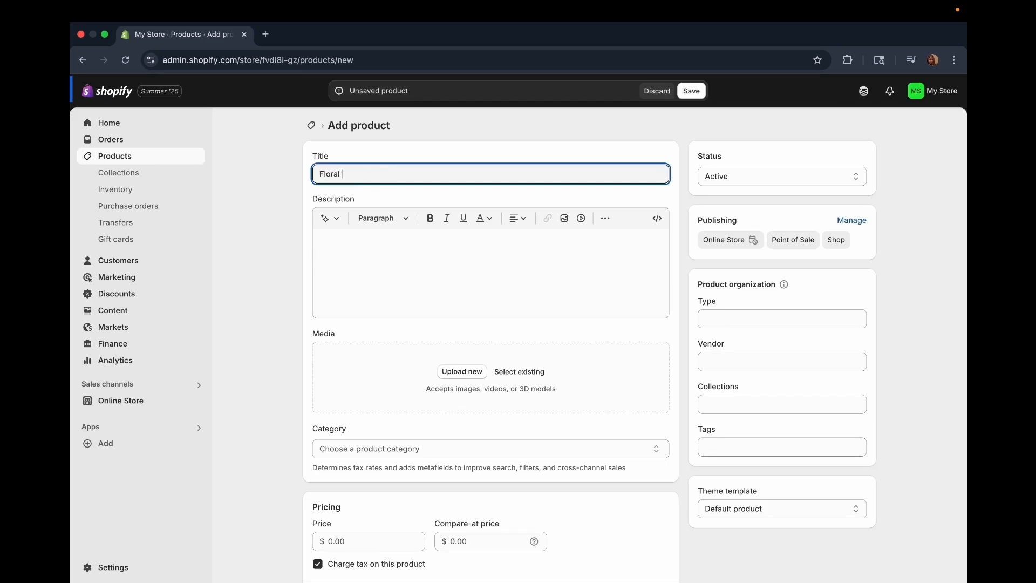
text( Print ToP)
key(BackSpace)
text(p)
- Paste the copied "About this item" text into the product description
click(363, 244)
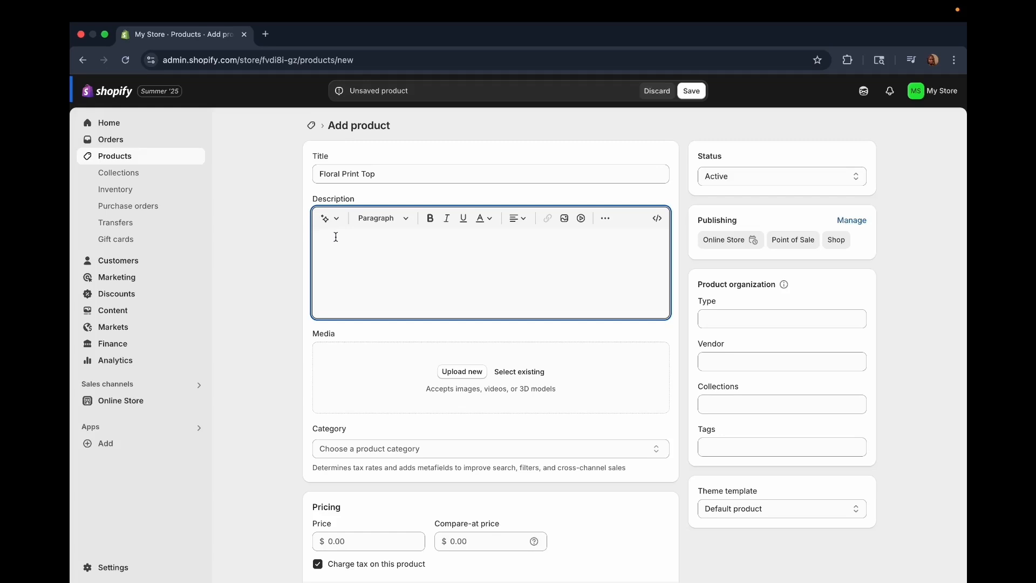
right_click(332, 241)
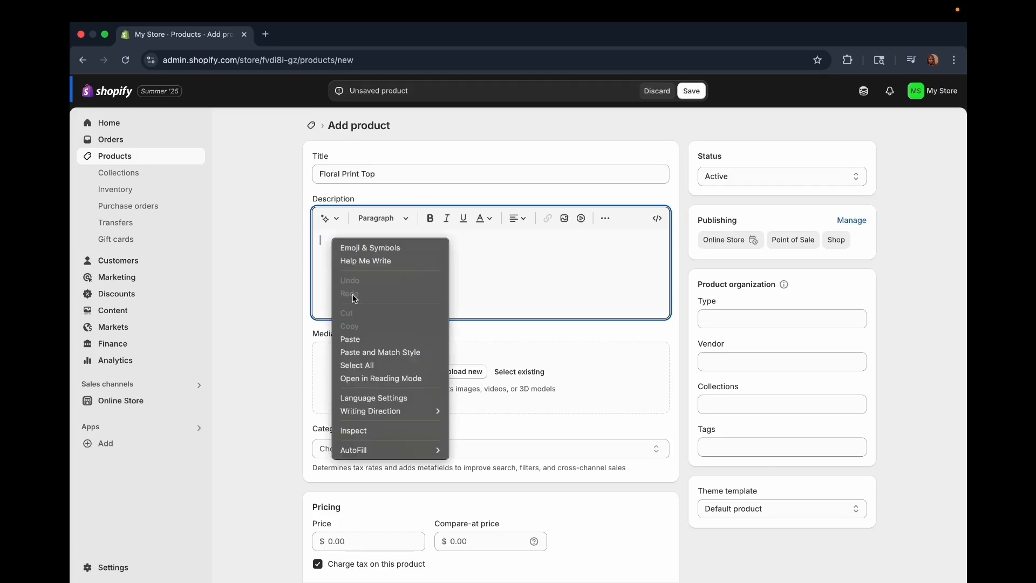
click(354, 339)
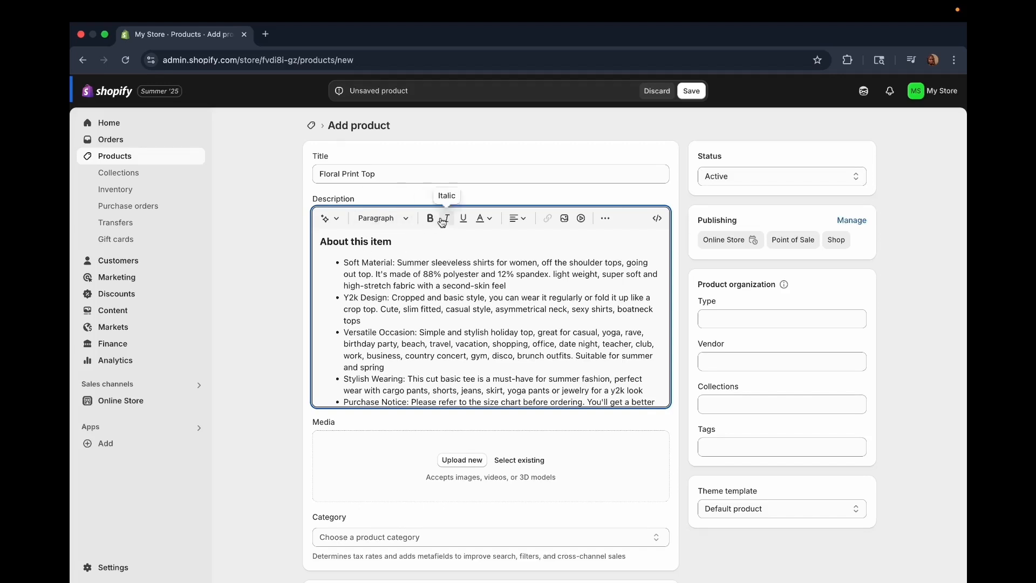
click(345, 262)
drag(344, 262, 395, 263)
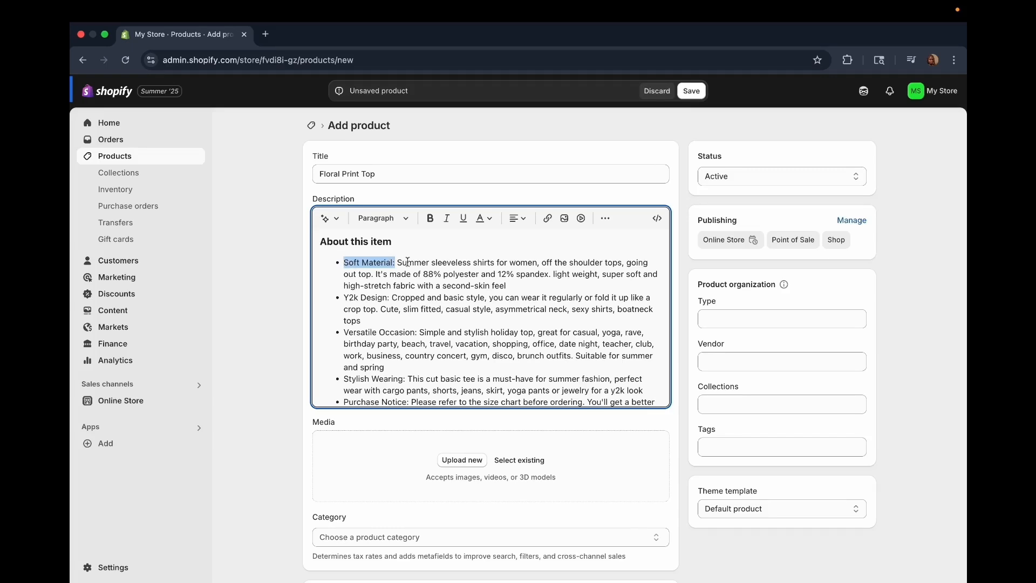
click(546, 218)
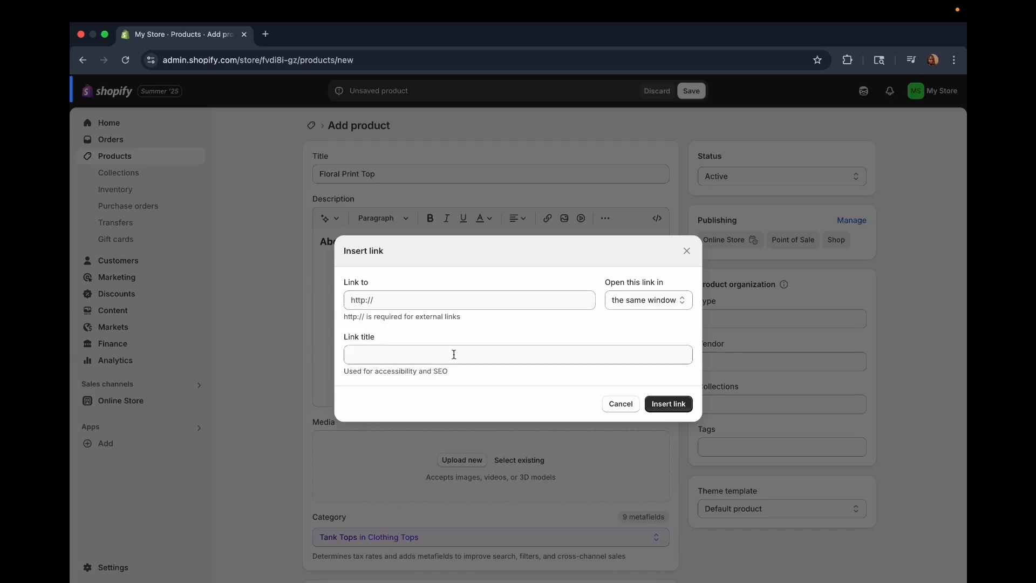
click(618, 408)
click(403, 262)
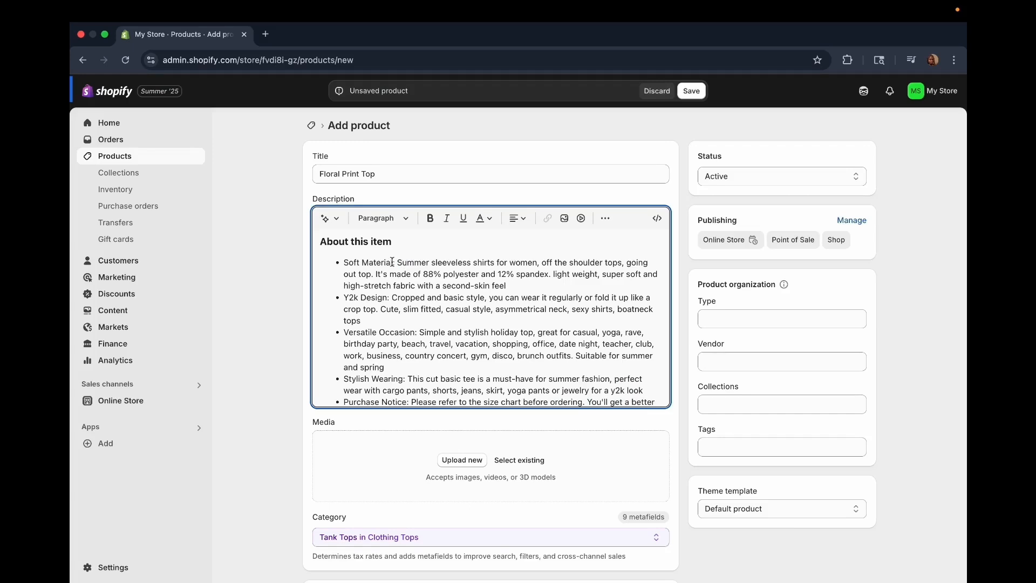
- Upload two photos of the top to the product's media
scroll(388, 249, down, 10)
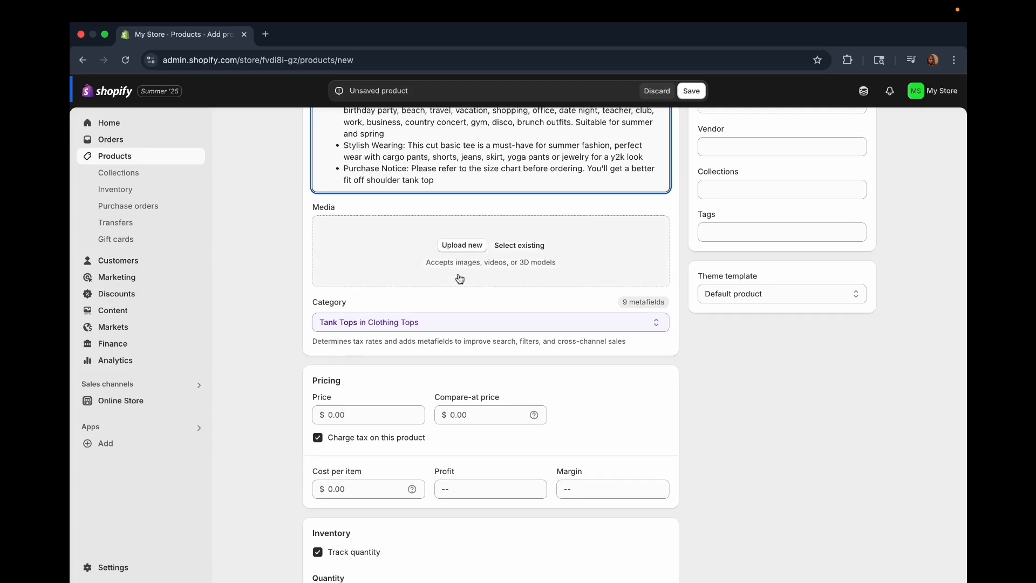
click(461, 250)
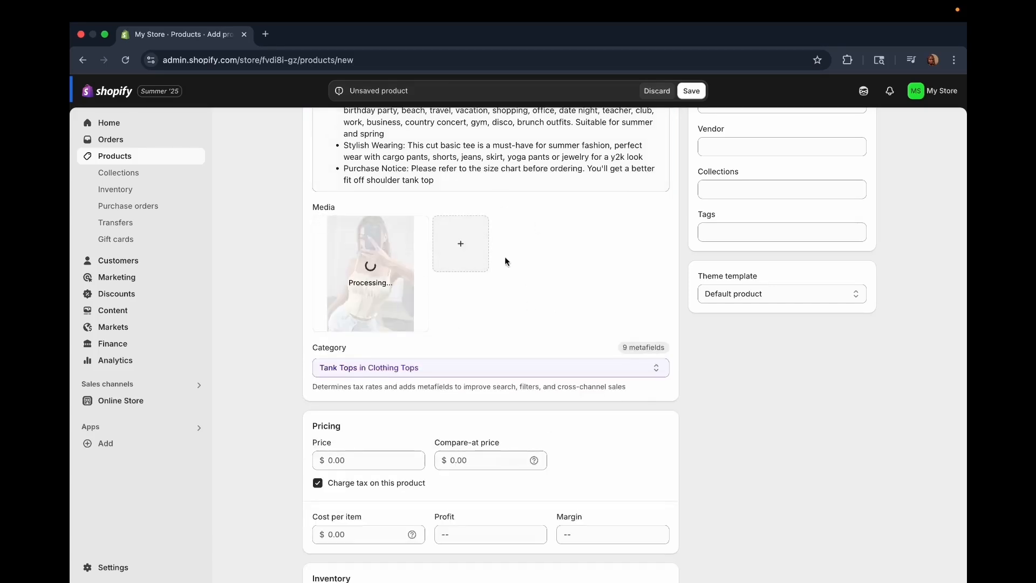
scroll(481, 357, up, 1)
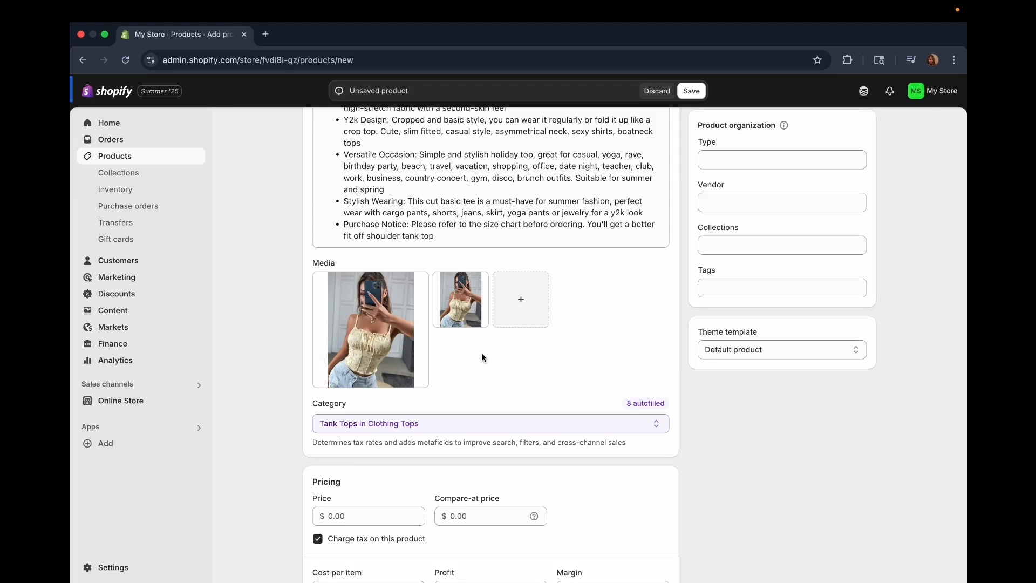
- Move the second product photo to the first position in the media
mouse_move(410, 350)
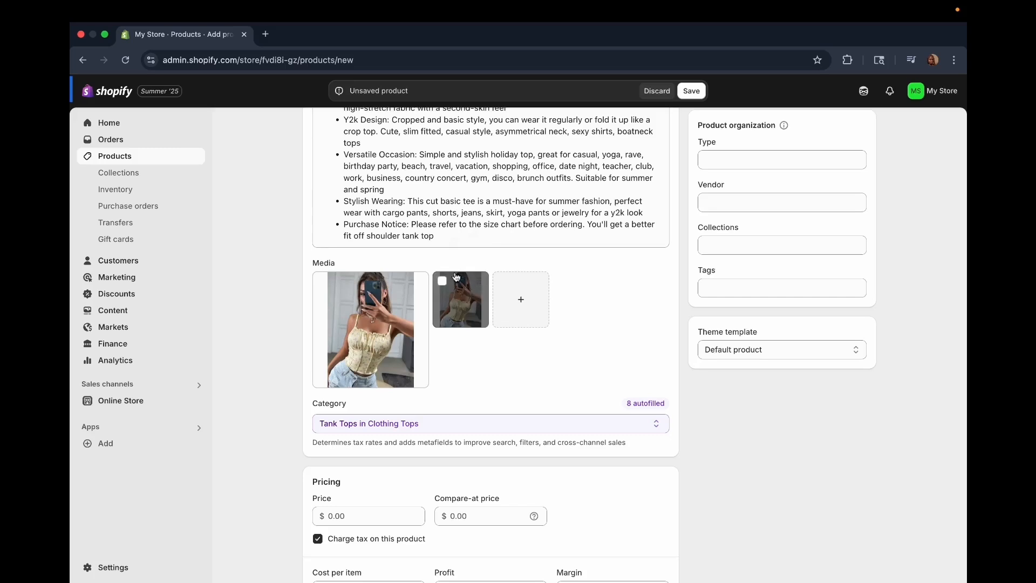
drag(467, 293, 378, 314)
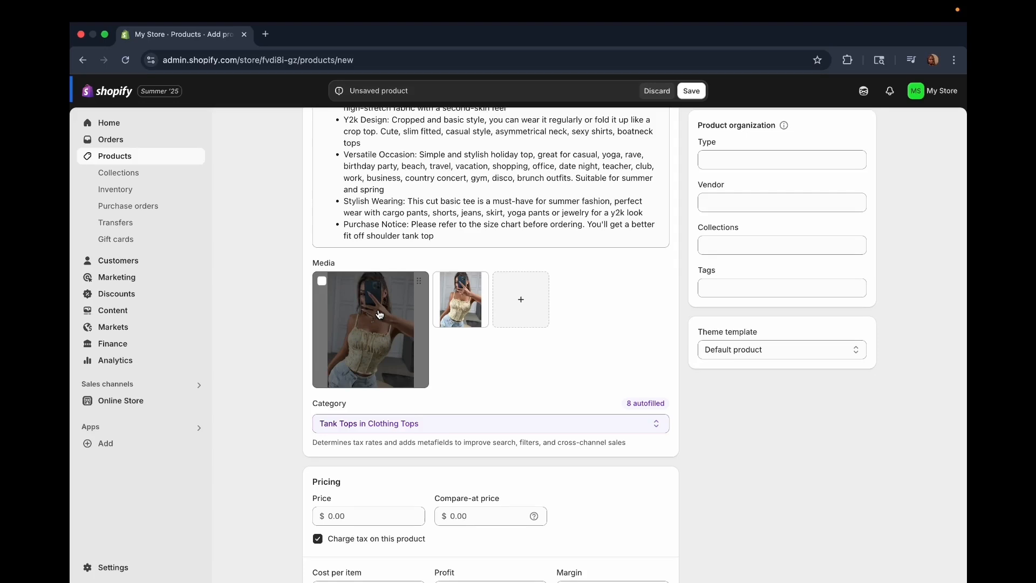
- Review the Clothing Tops subcategories available for the product's category
scroll(324, 393, down, 2)
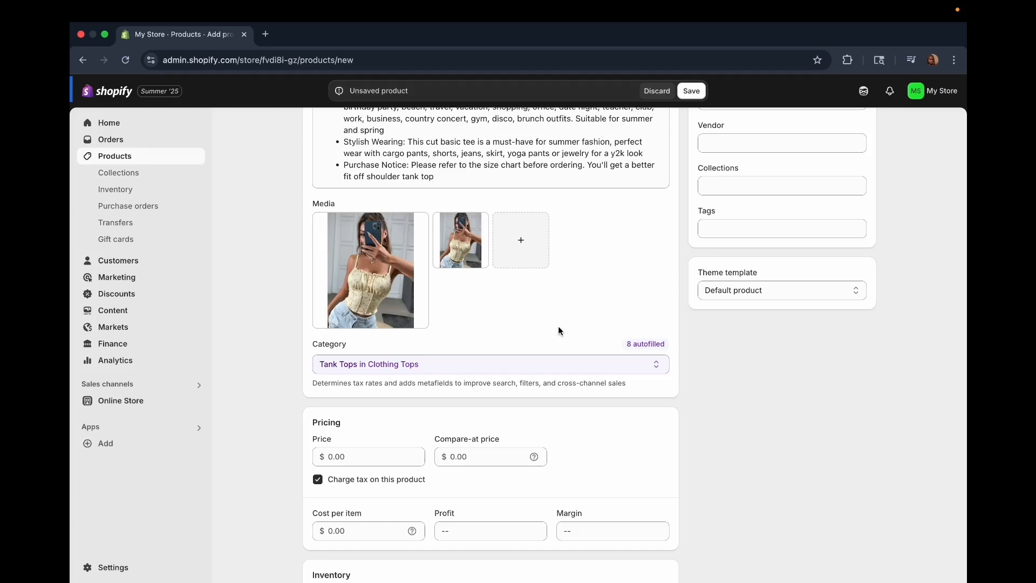
click(651, 363)
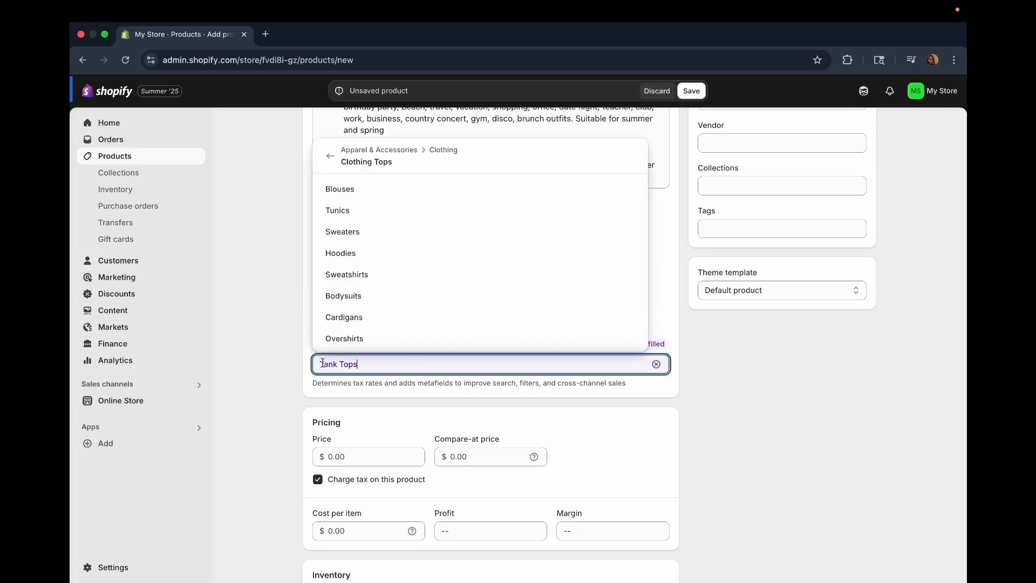
scroll(374, 230, down, 4)
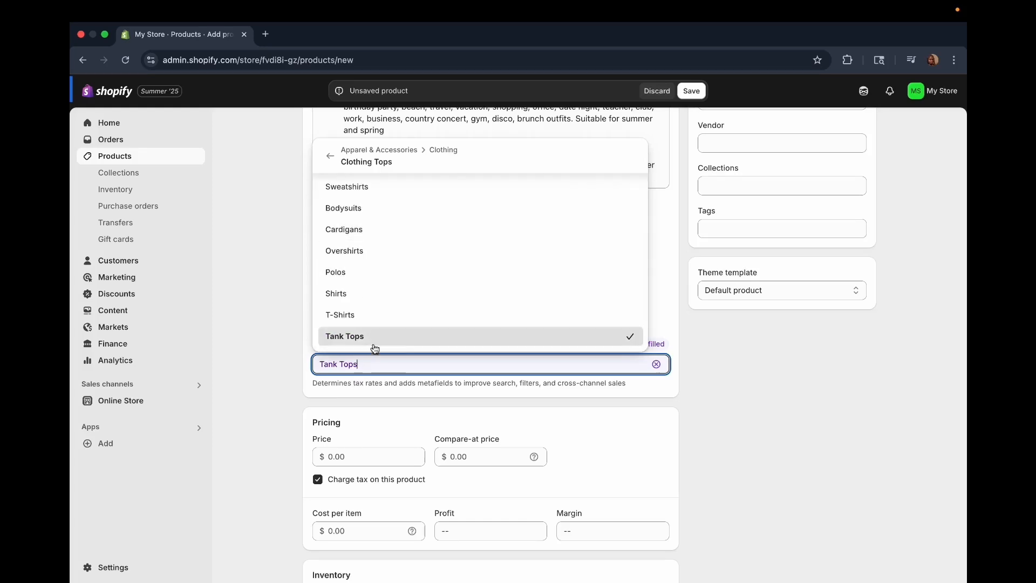
click(390, 394)
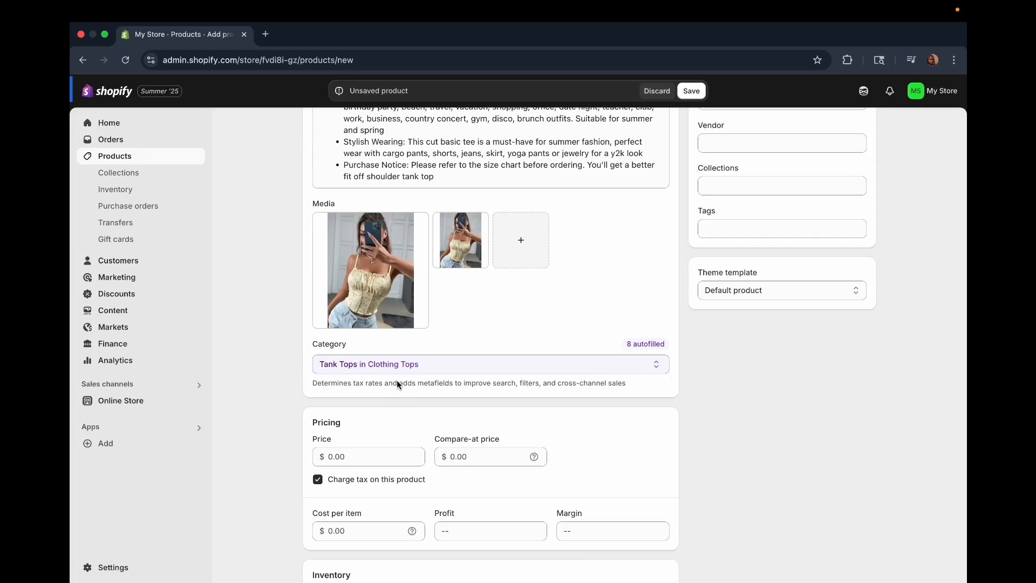
- Open the first product photo for cropping and try to adjust the crop frame from its upper and side edges
scroll(397, 381, up, 1)
mouse_move(452, 312)
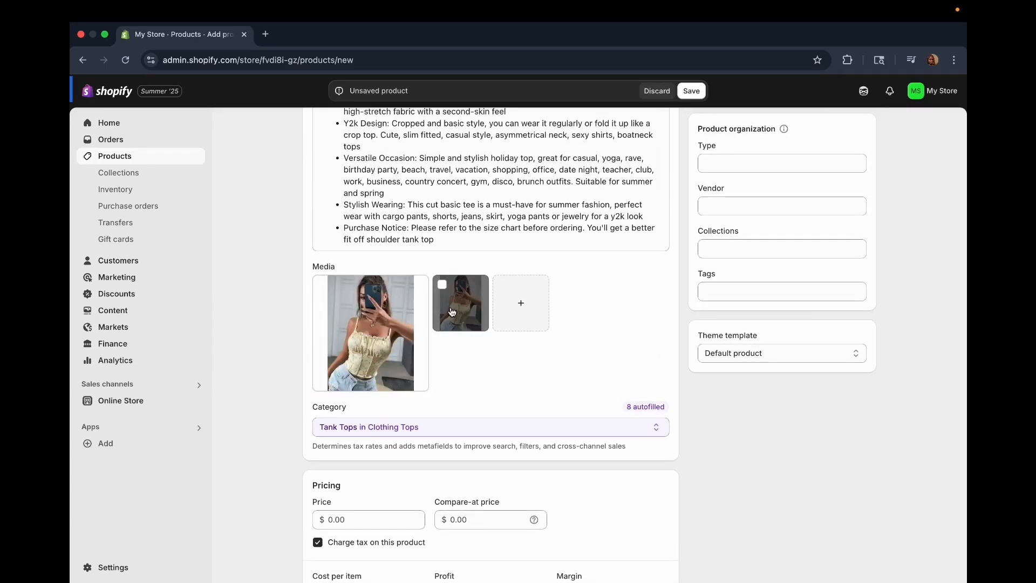
mouse_move(379, 333)
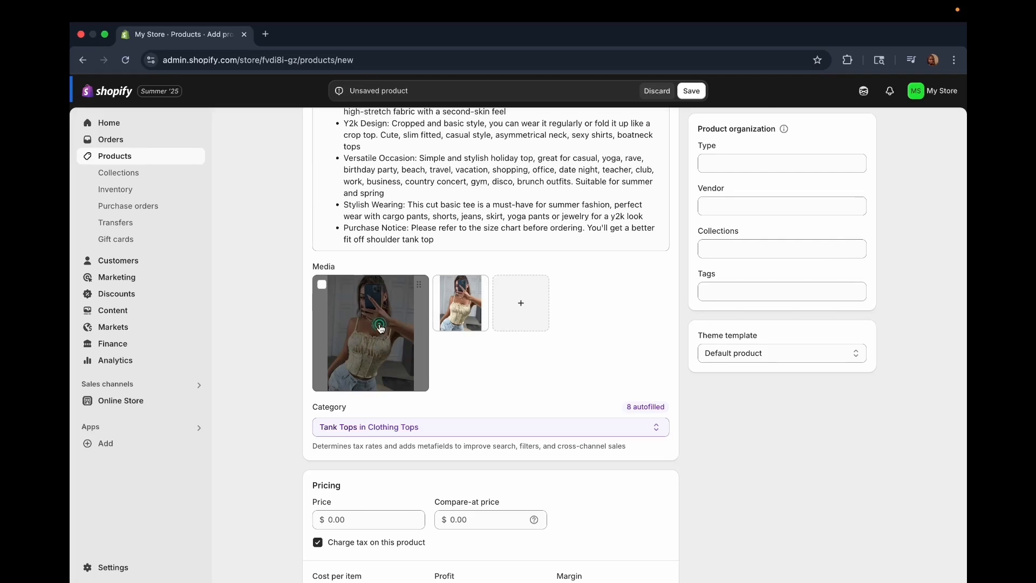
click(380, 332)
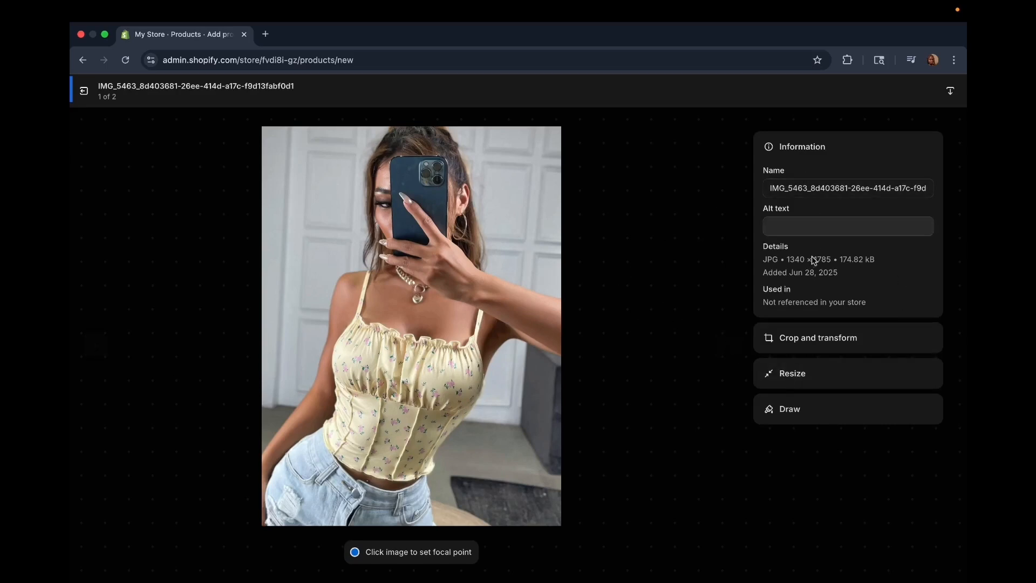
click(784, 337)
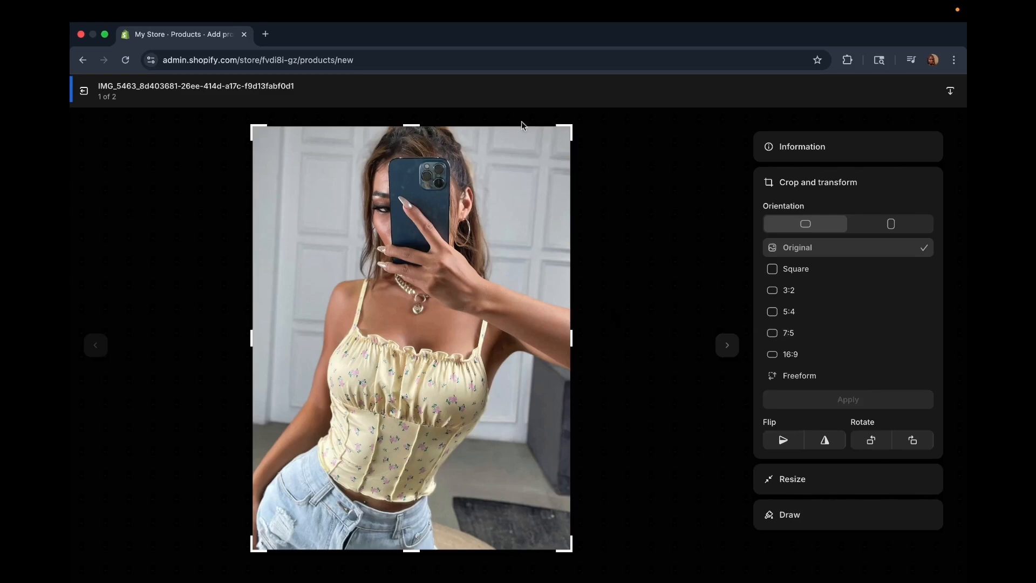
drag(410, 126, 415, 201)
drag(571, 342, 597, 384)
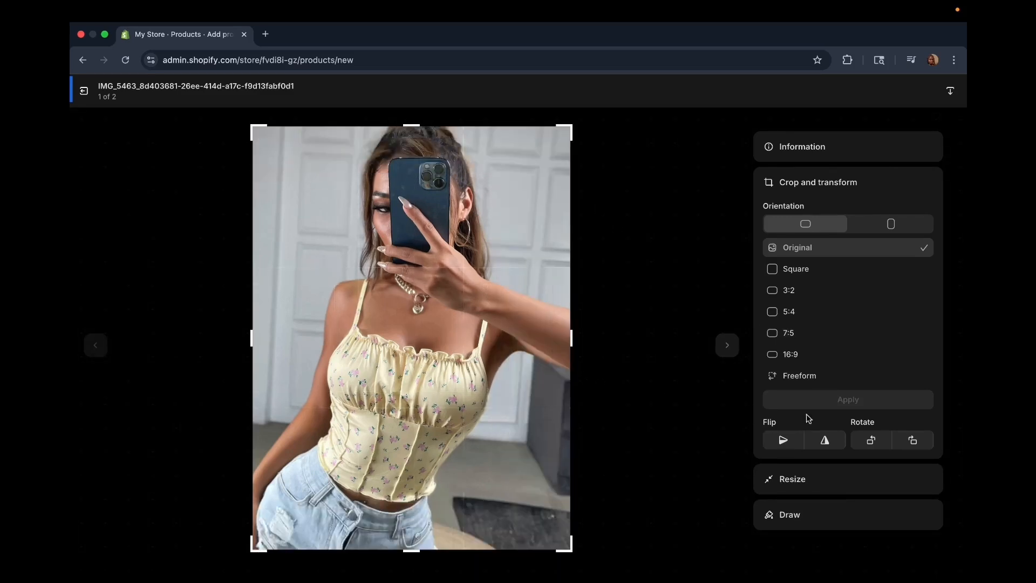
- Preview the Square, 3:2 and 5:4 crop ratios on the photo and reset the crop to Original
click(771, 269)
click(773, 294)
click(773, 311)
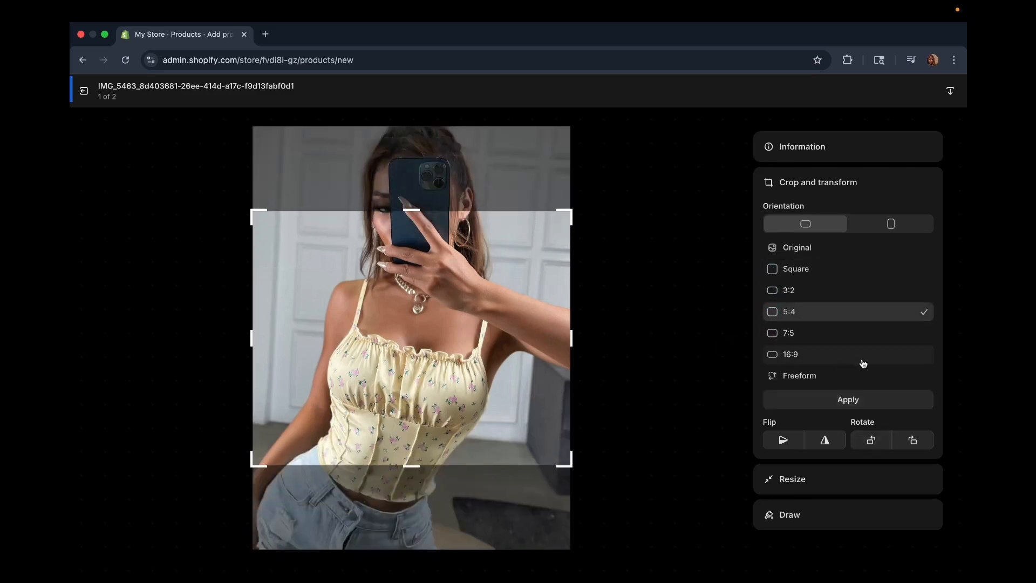
click(793, 249)
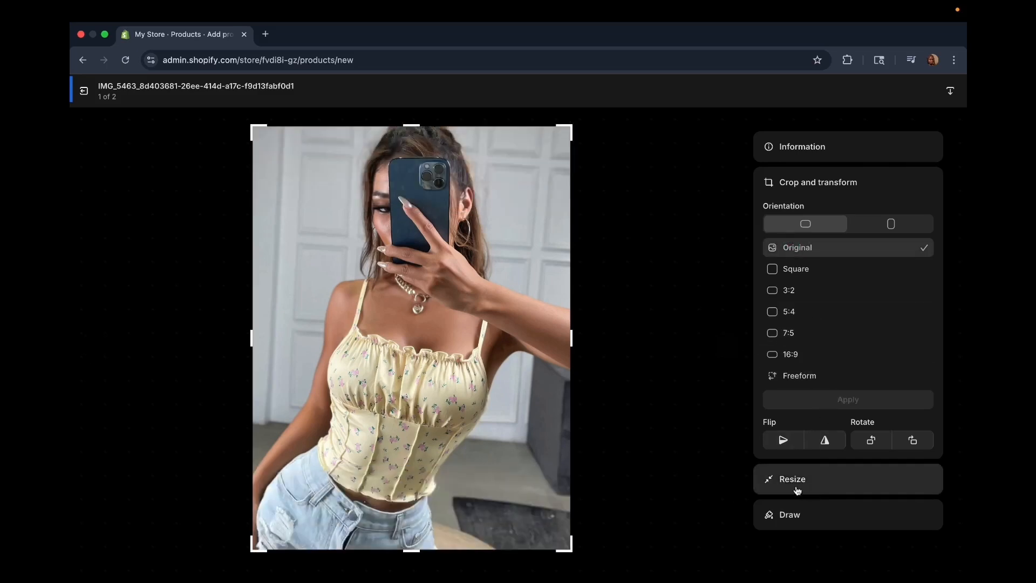
- Look at the photo's drawing options and file information, and return to the product form
click(778, 523)
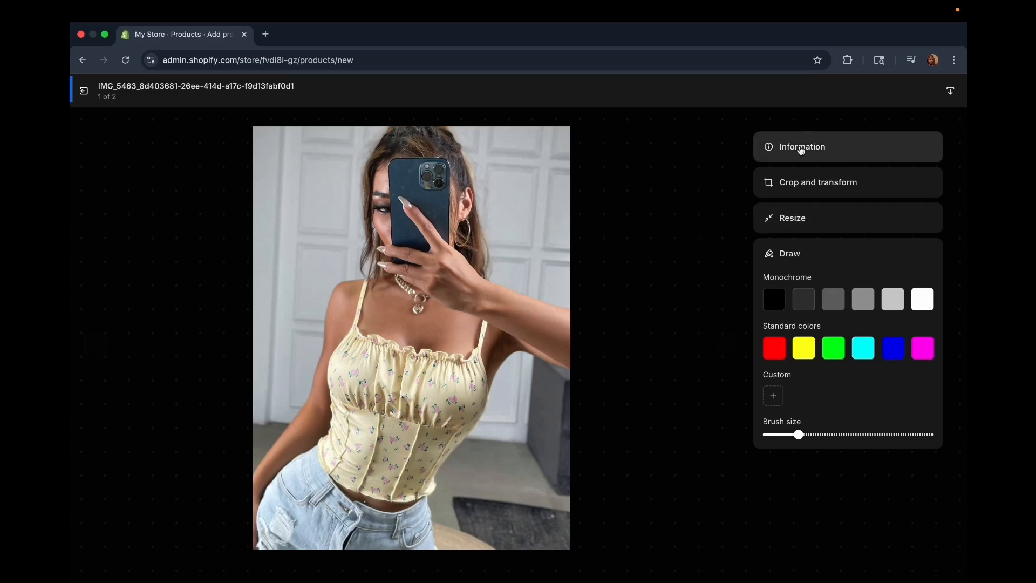
click(802, 147)
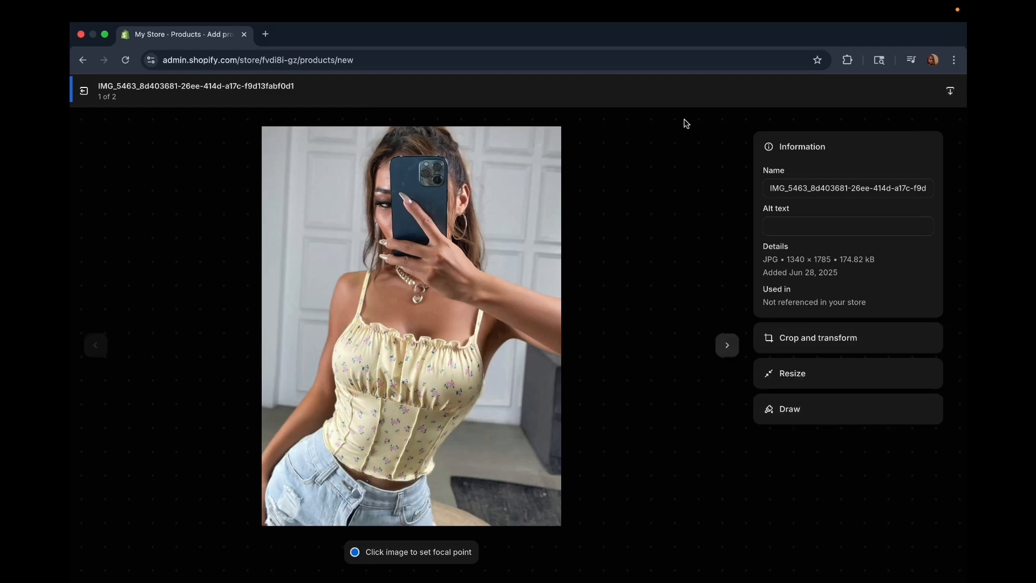
click(85, 97)
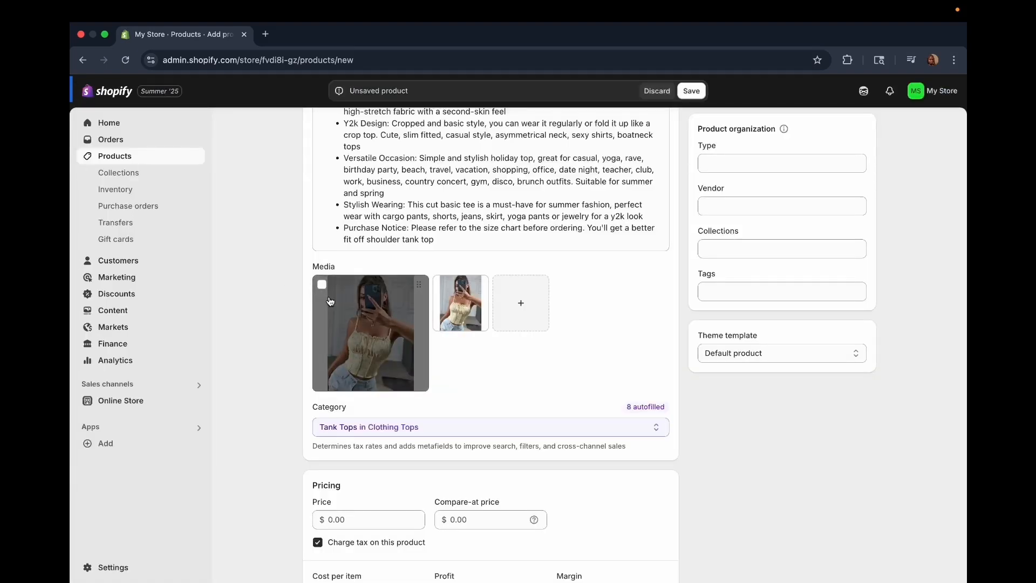
- Set the product's price to $19.99 and toggle tax charging off and back on
scroll(330, 301, down, 3)
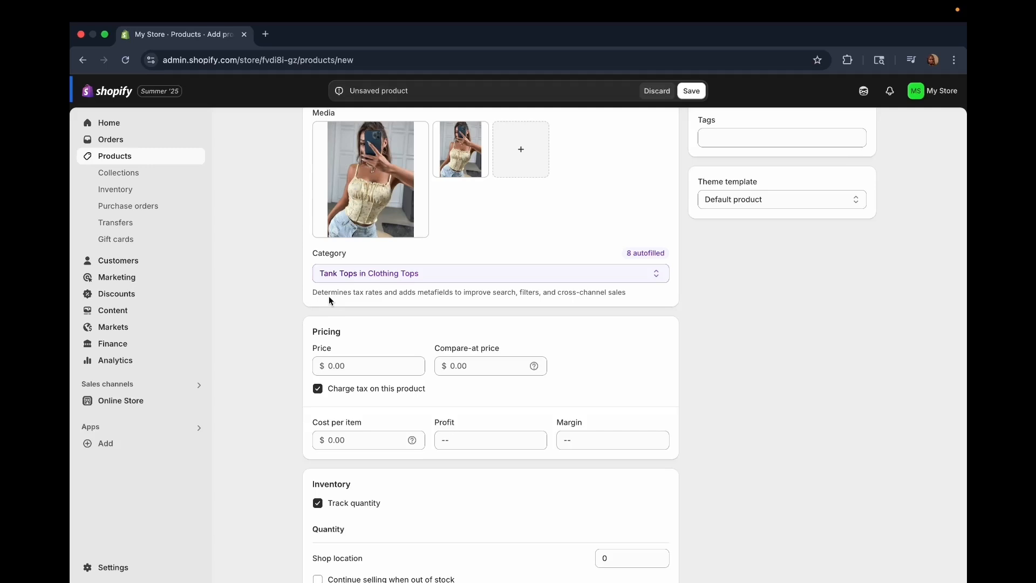
scroll(330, 300, down, 1)
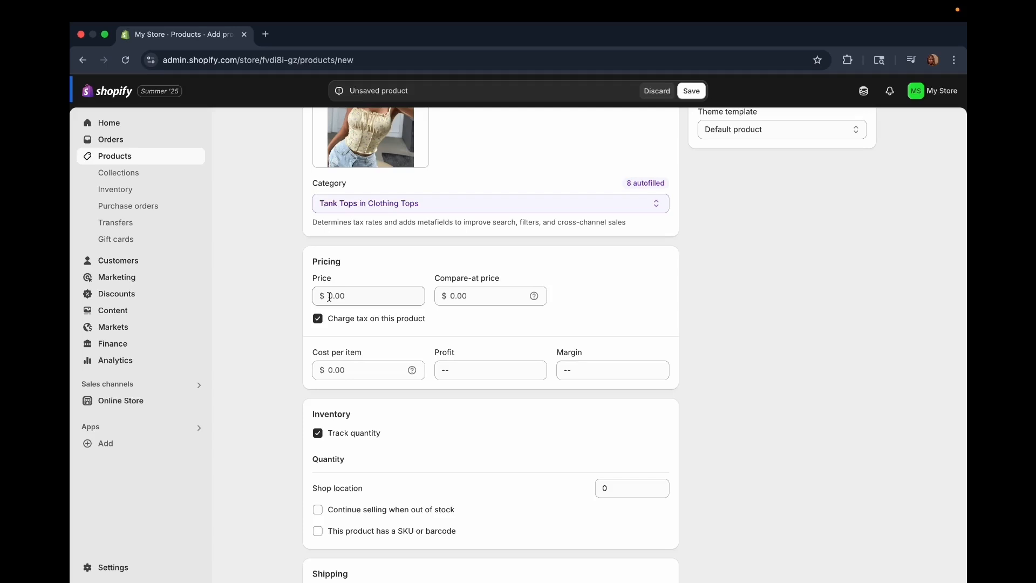
click(330, 296)
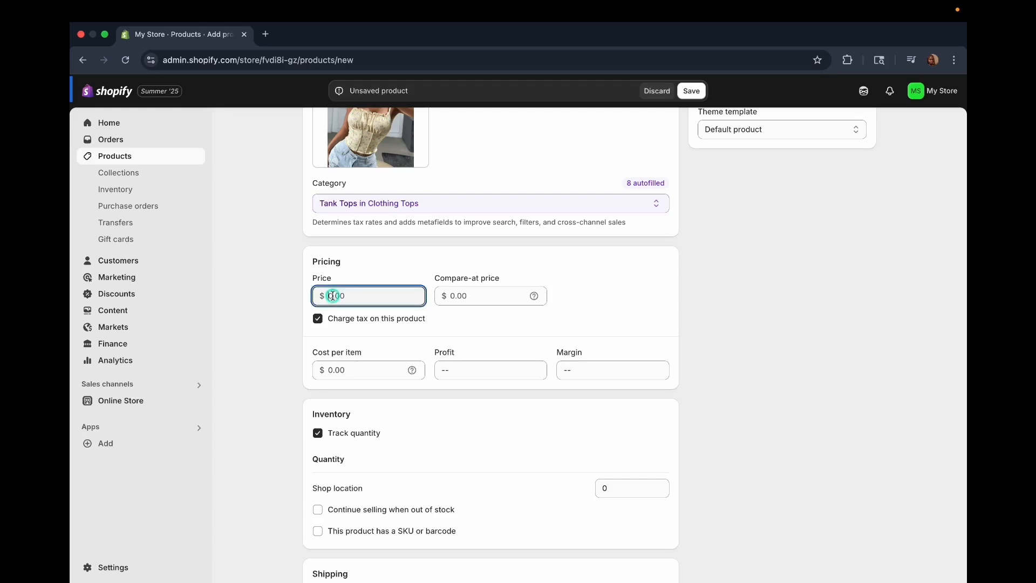
text(19.99)
click(318, 320)
click(318, 320)
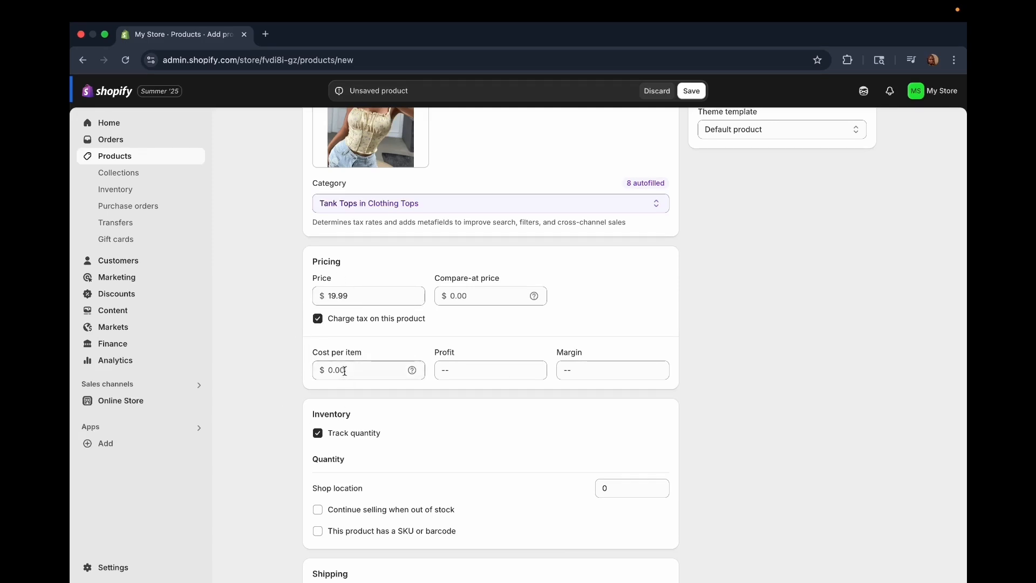
- Set the product's cost per item to $4.99
scroll(344, 371, up, 2)
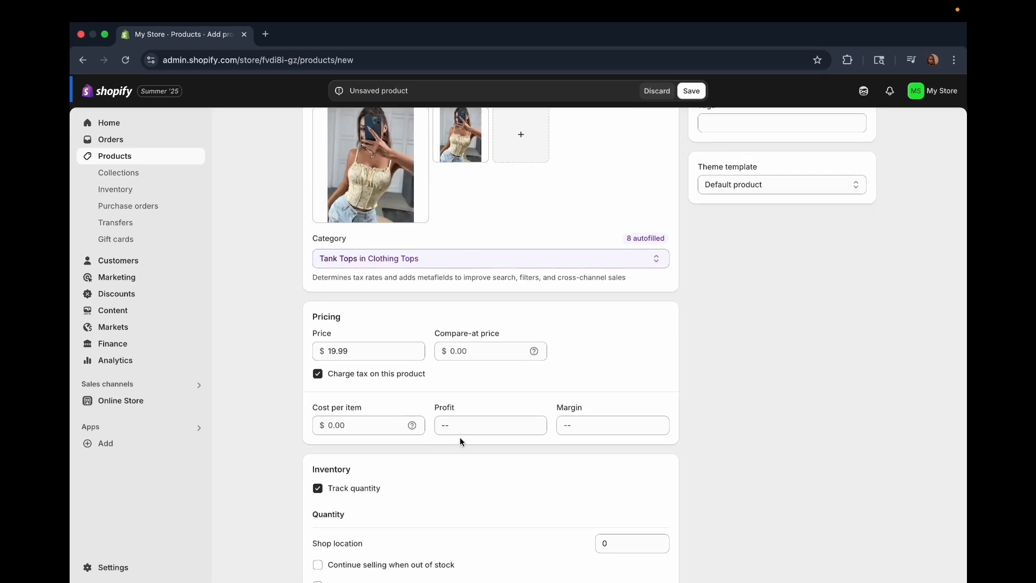
click(349, 430)
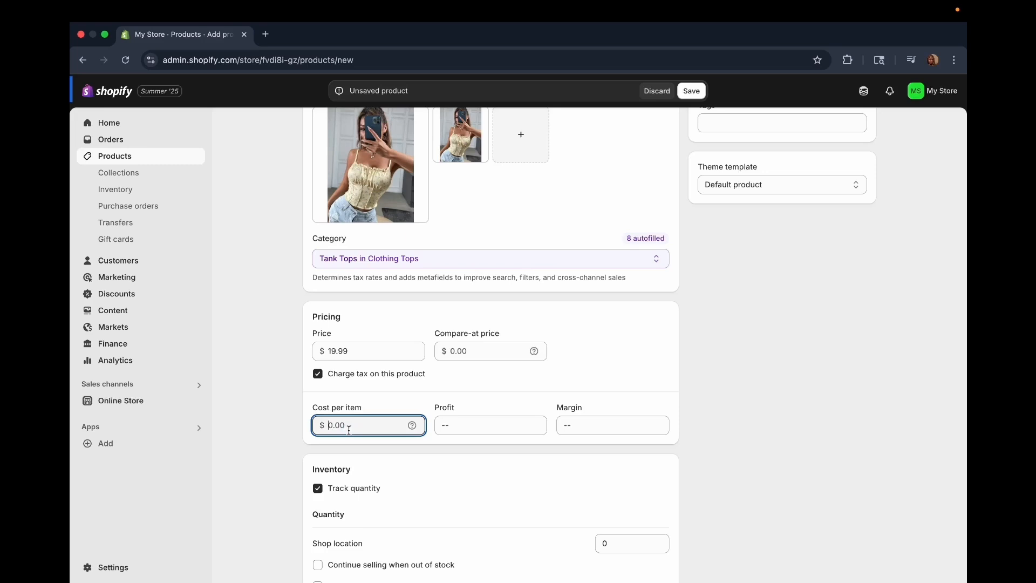
text(4.99)
click(445, 435)
- Toggle quantity tracking off and back on, and switch continued selling when out of stock on and back off
scroll(445, 438, down, 2)
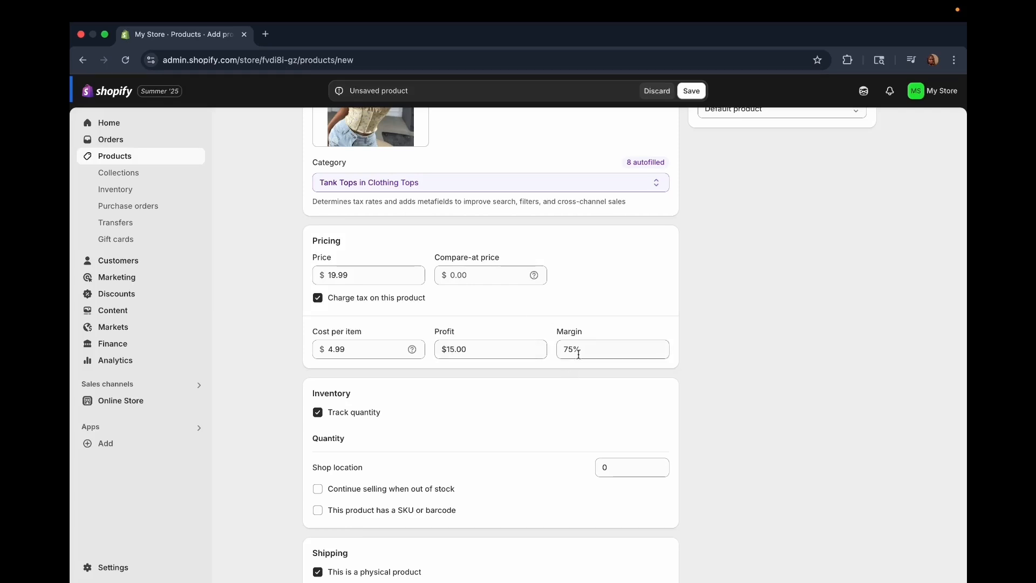
scroll(329, 338, down, 3)
scroll(326, 343, down, 2)
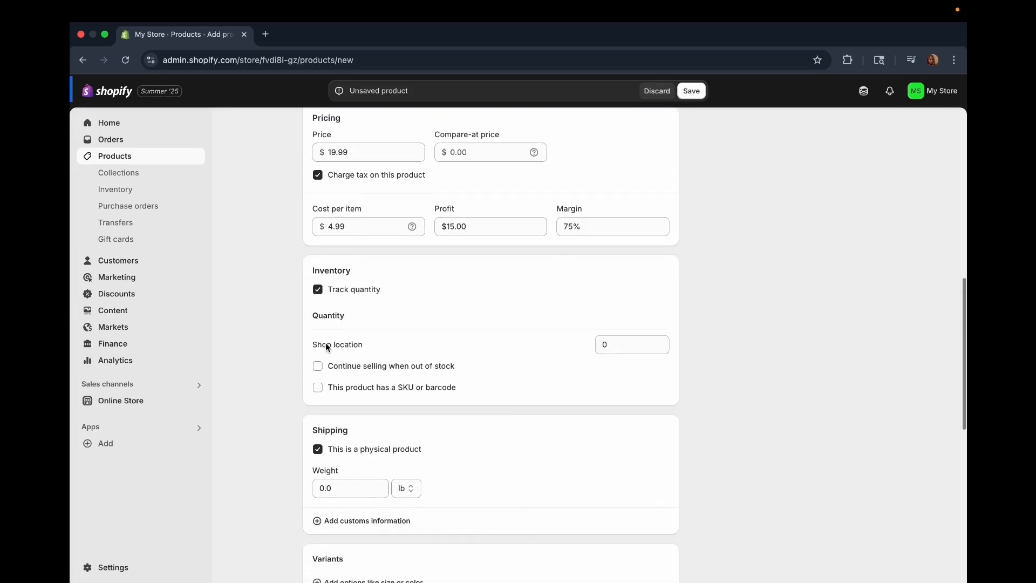
click(317, 289)
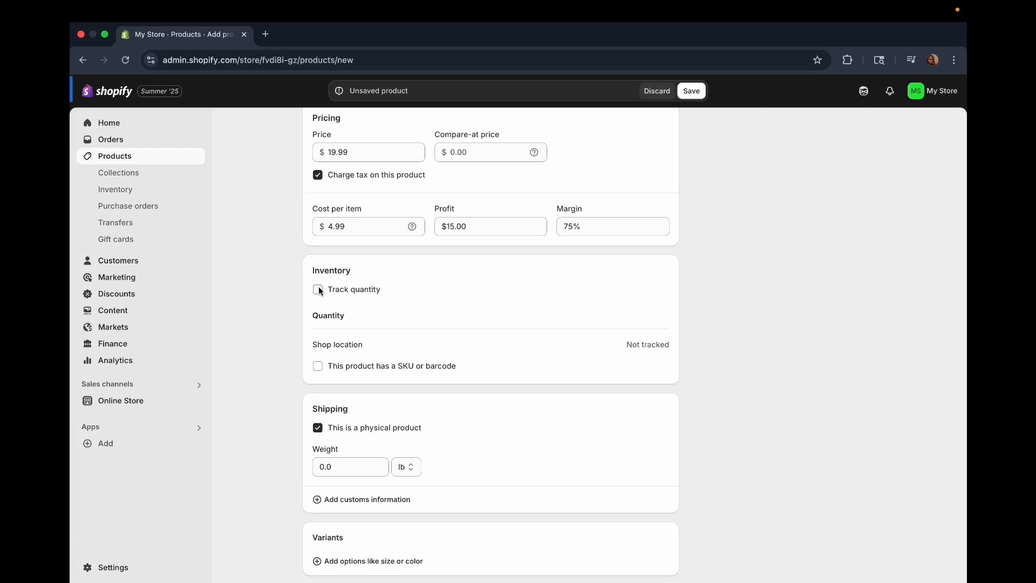
click(318, 290)
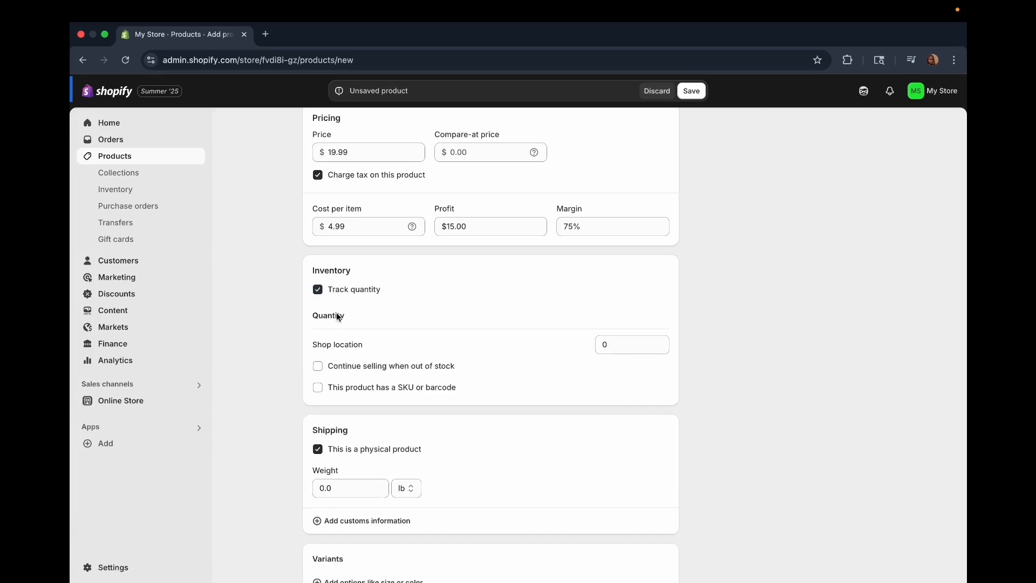
key(Tab)
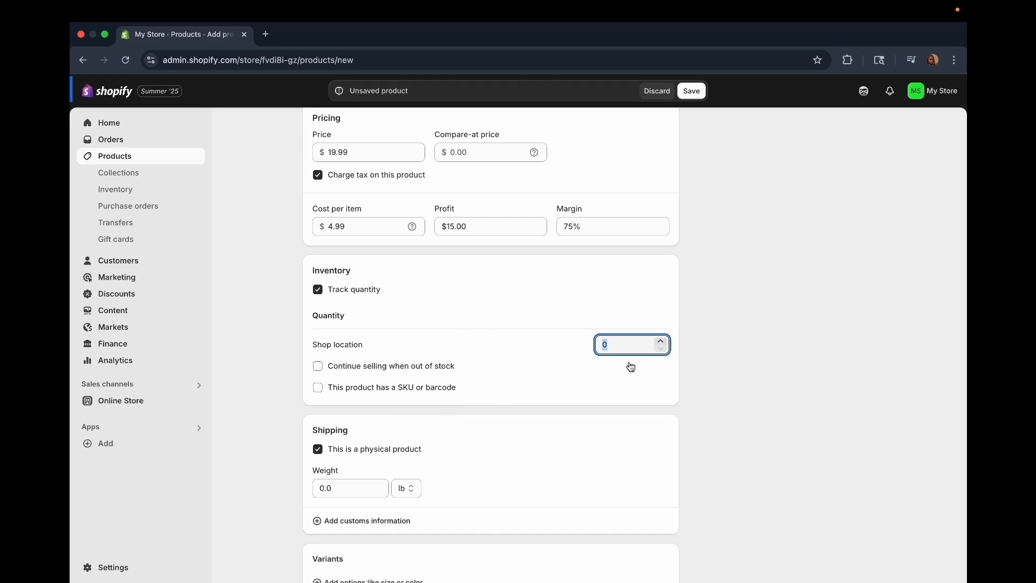
click(318, 367)
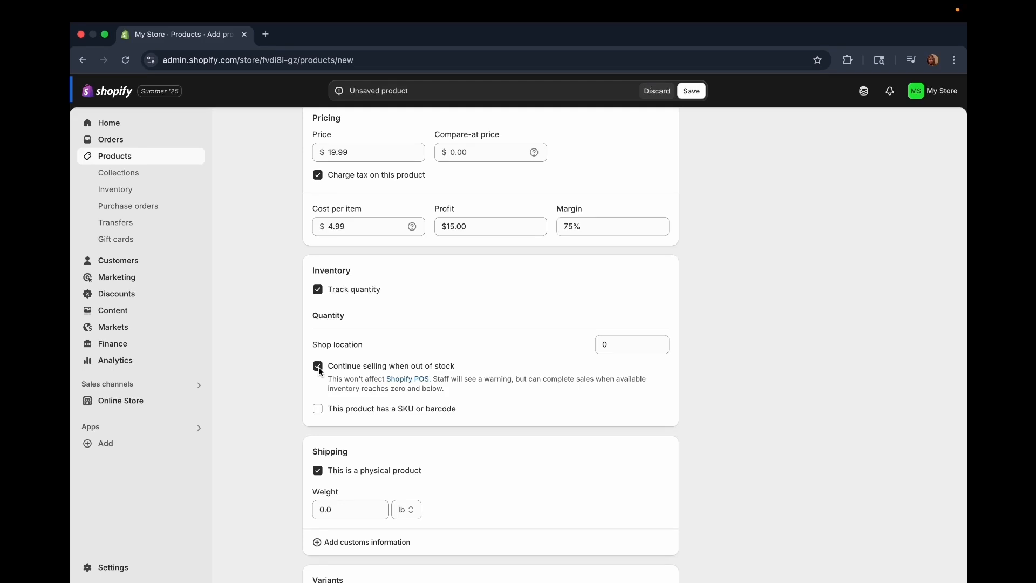
click(318, 366)
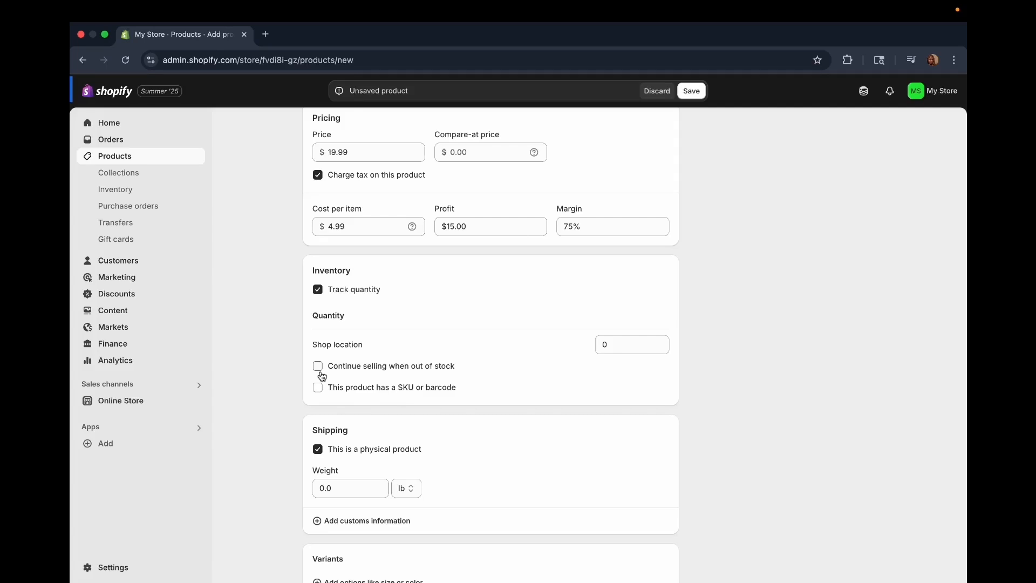
- Mark the product as having a SKU or barcode and set its SKU to 1000
scroll(322, 374, down, 3)
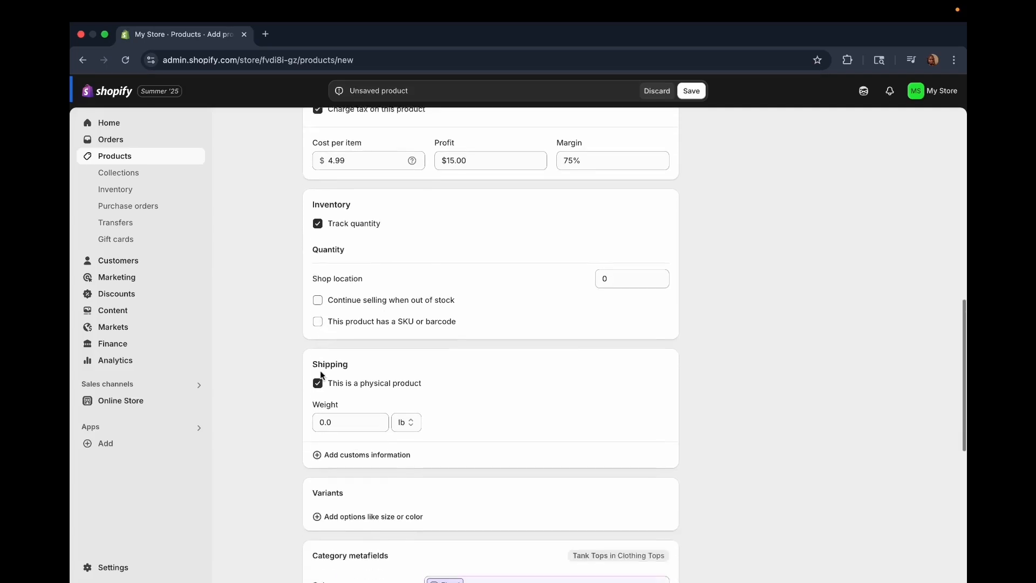
click(319, 314)
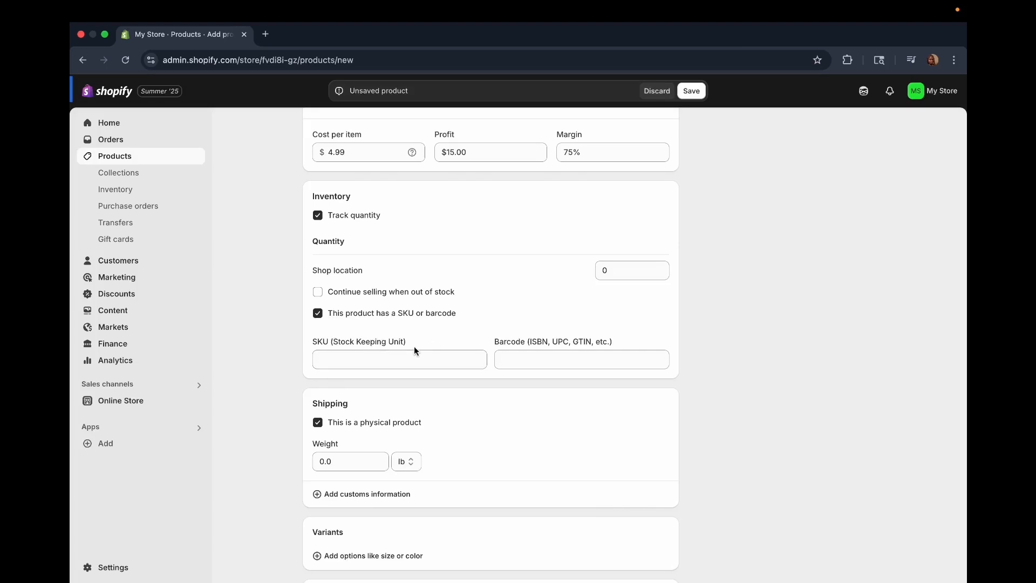
click(376, 364)
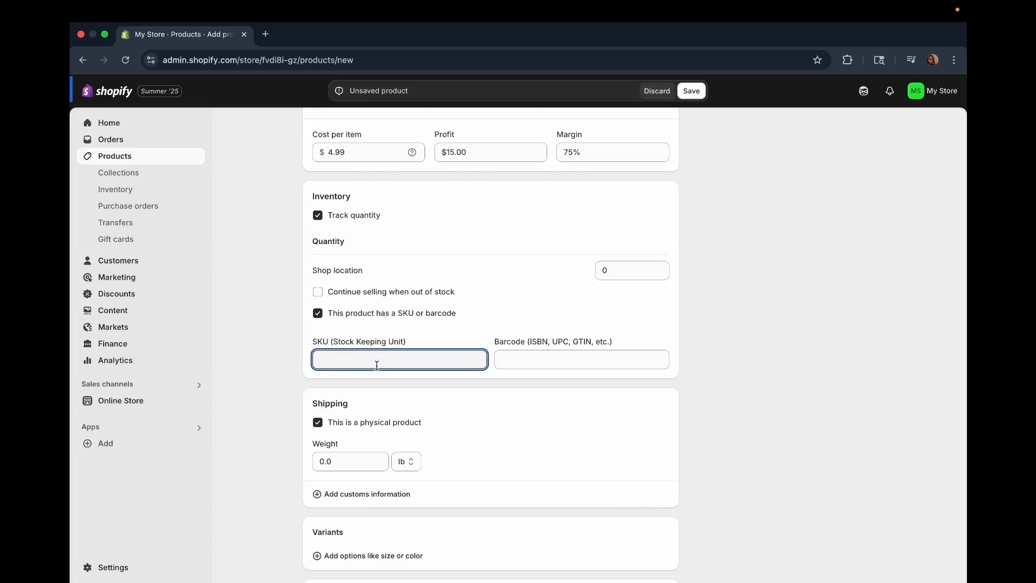
text(1000)
scroll(402, 399, down, 5)
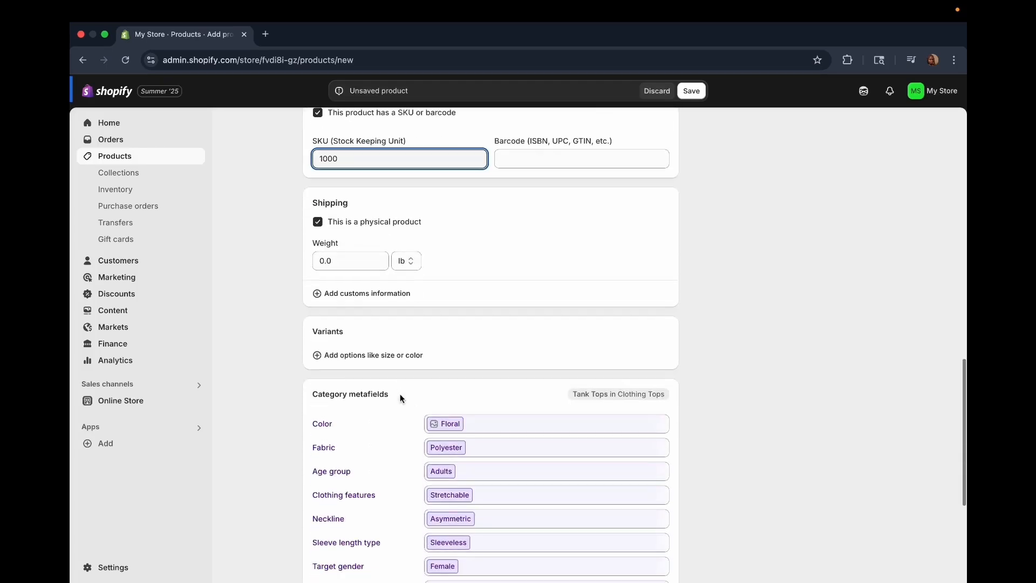
click(457, 243)
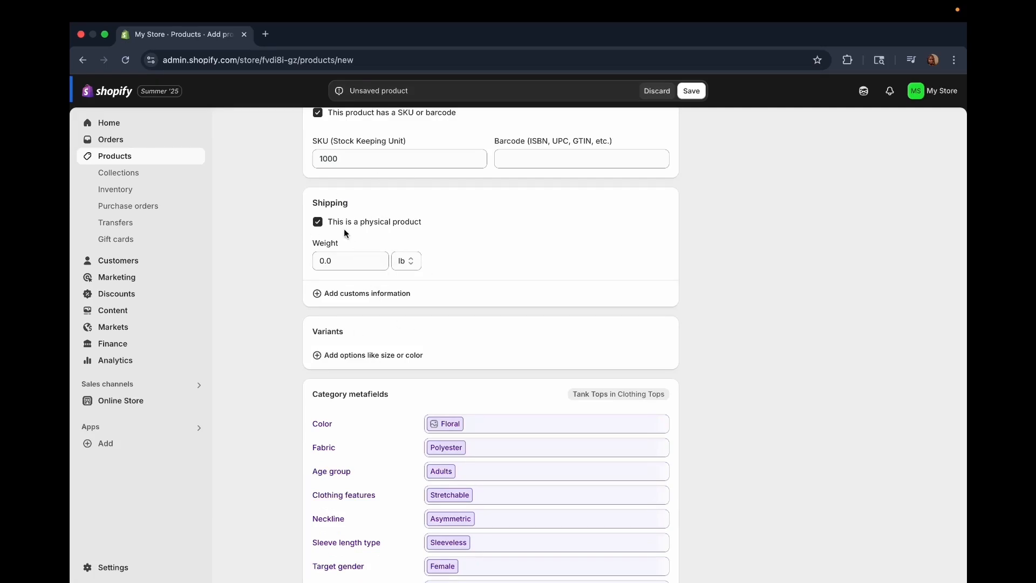
- Toggle the physical product setting off and back on, and review the variants section and category metafields
click(318, 222)
click(318, 221)
scroll(351, 372, down, 2)
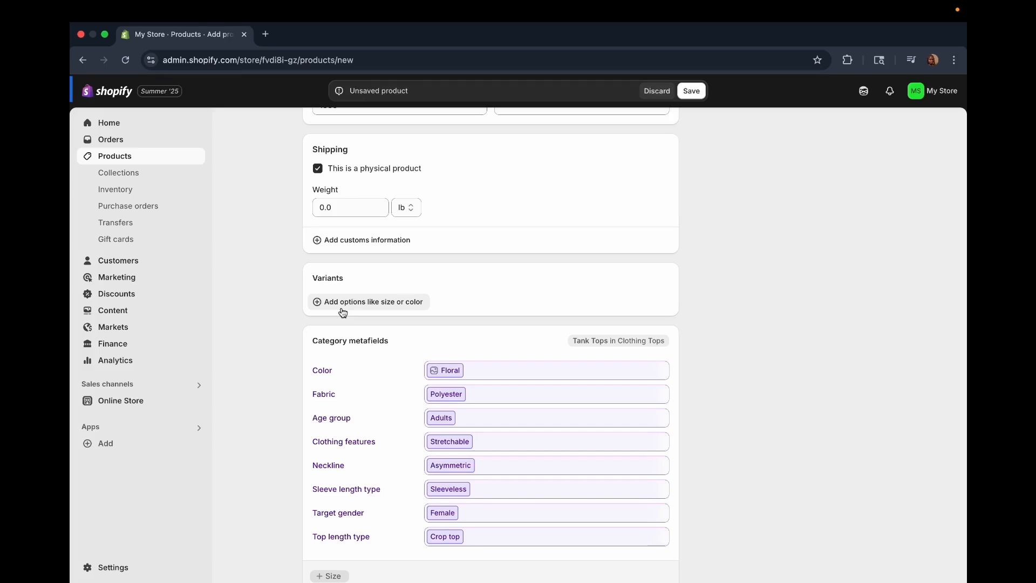
scroll(342, 312, down, 2)
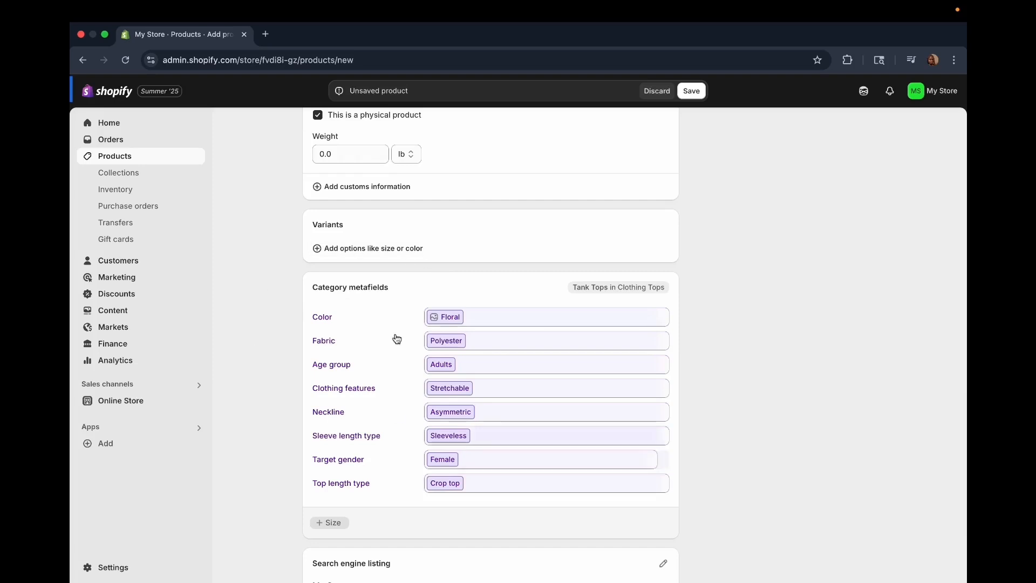
scroll(393, 367, down, 2)
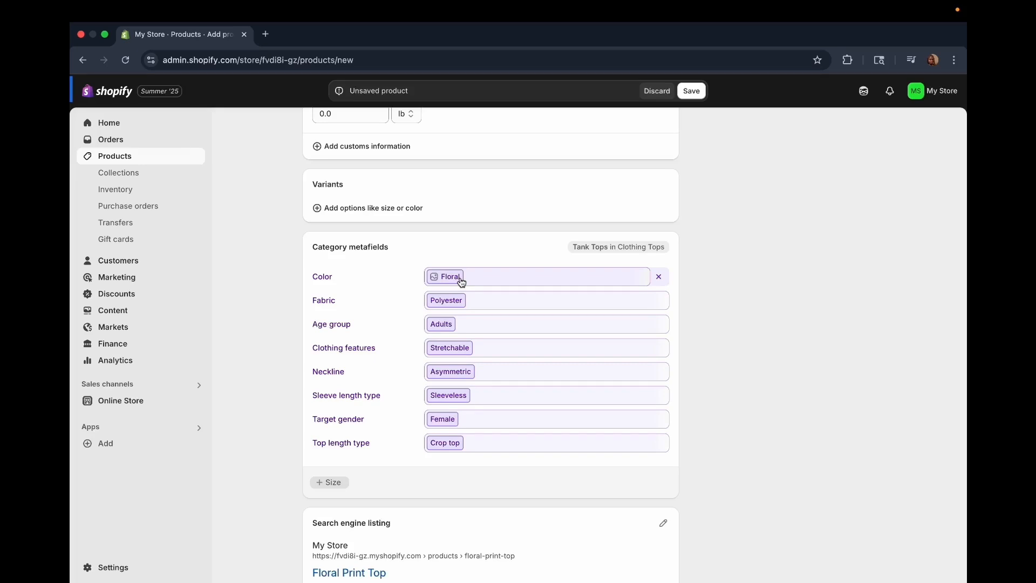
- Add a Color variant option to the product with the values Floral, Gold and Pink
scroll(437, 378, up, 3)
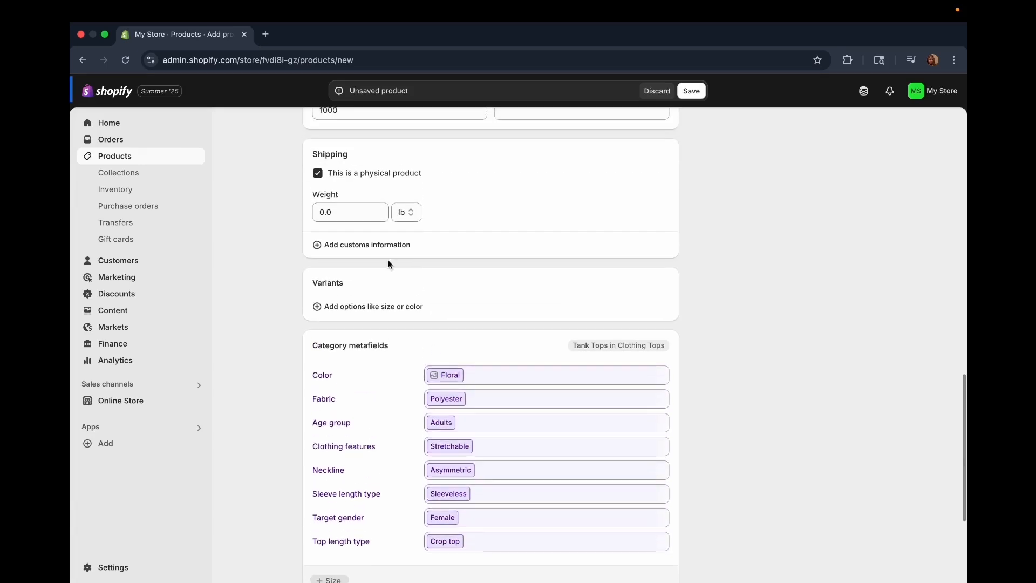
click(382, 311)
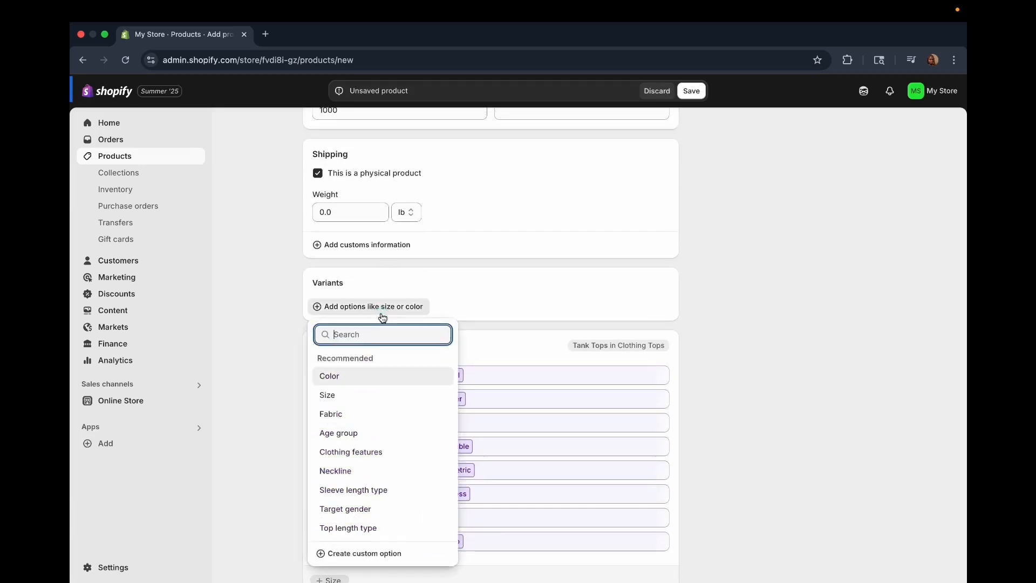
click(344, 374)
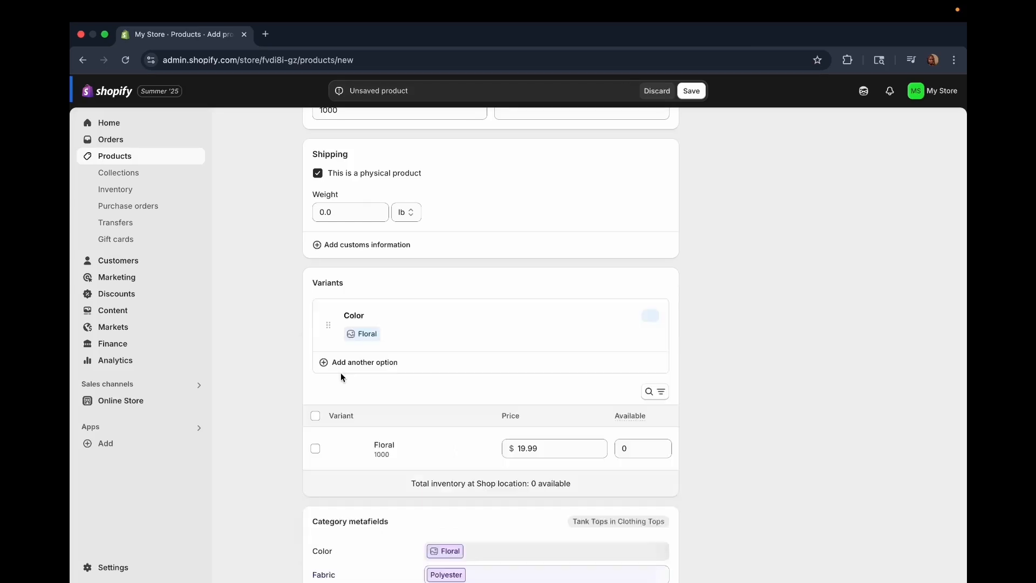
click(351, 335)
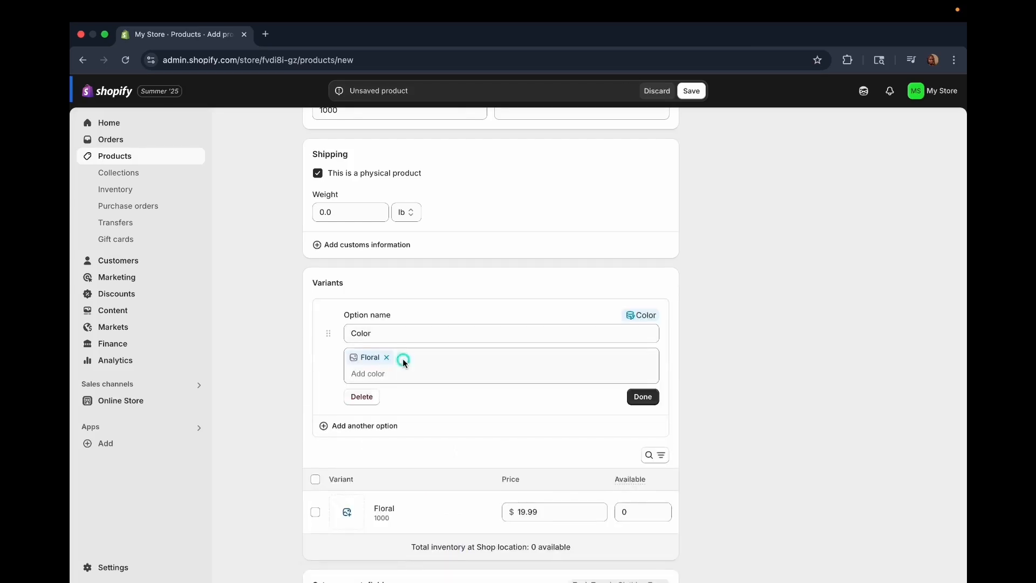
click(379, 374)
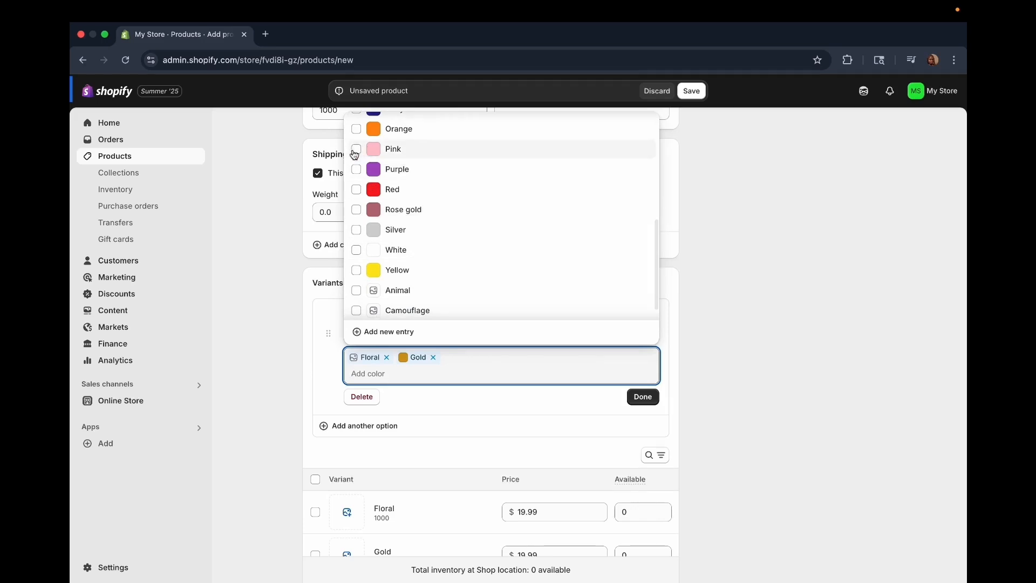
click(355, 150)
click(648, 402)
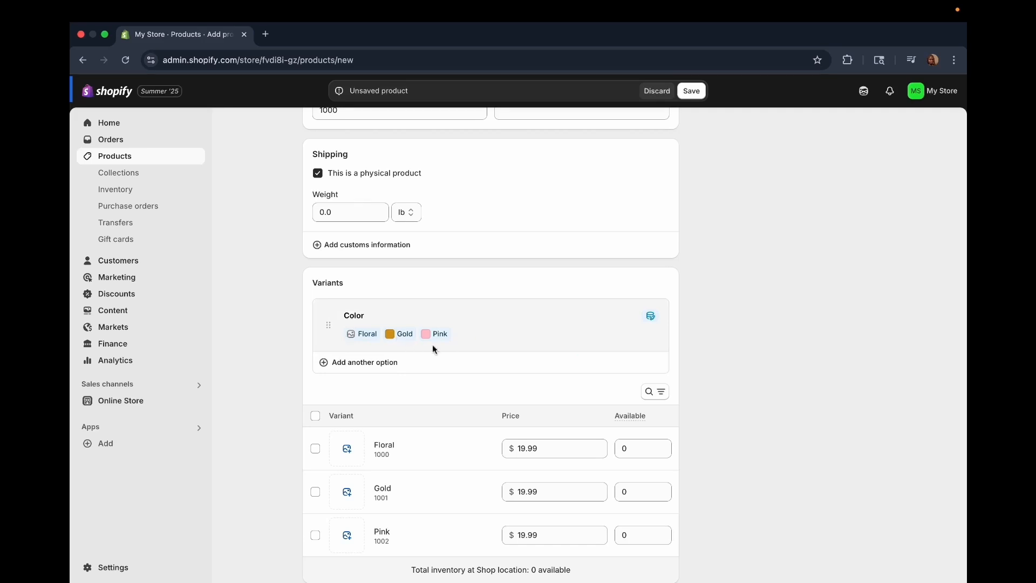
- Add a second variant option, Size, with the values S, M, L and XL
scroll(372, 372, down, 1)
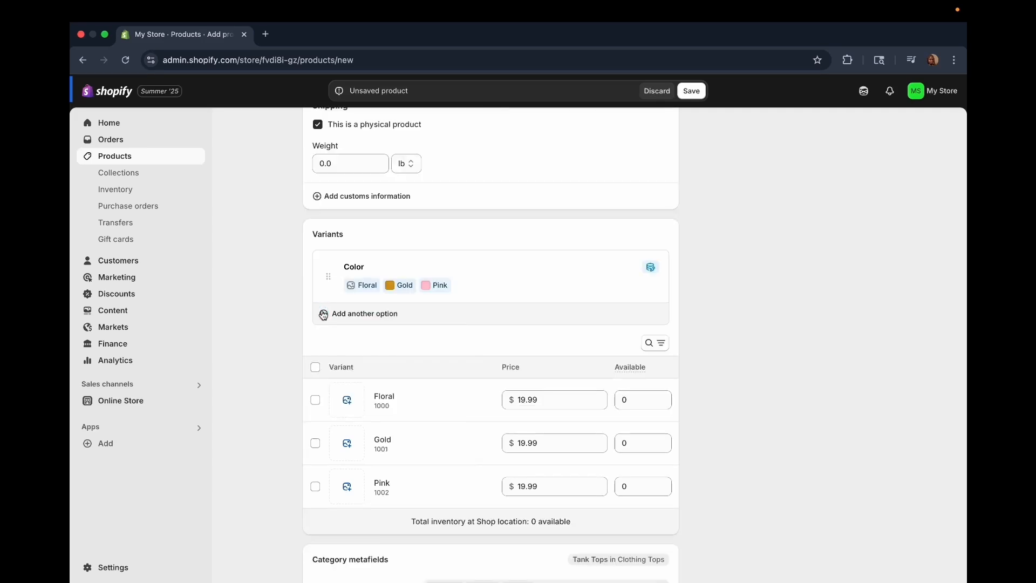
click(357, 313)
click(336, 384)
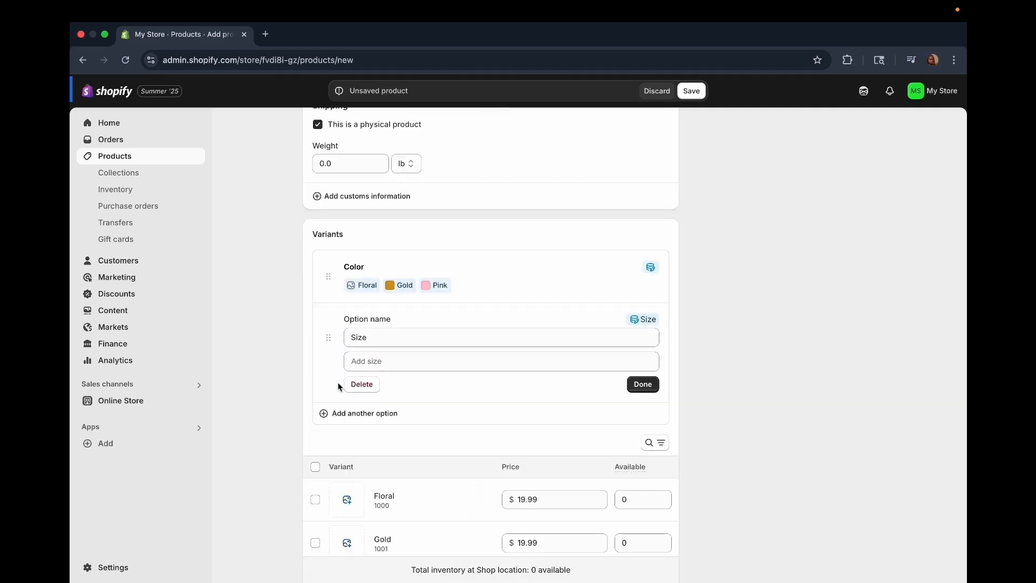
click(393, 354)
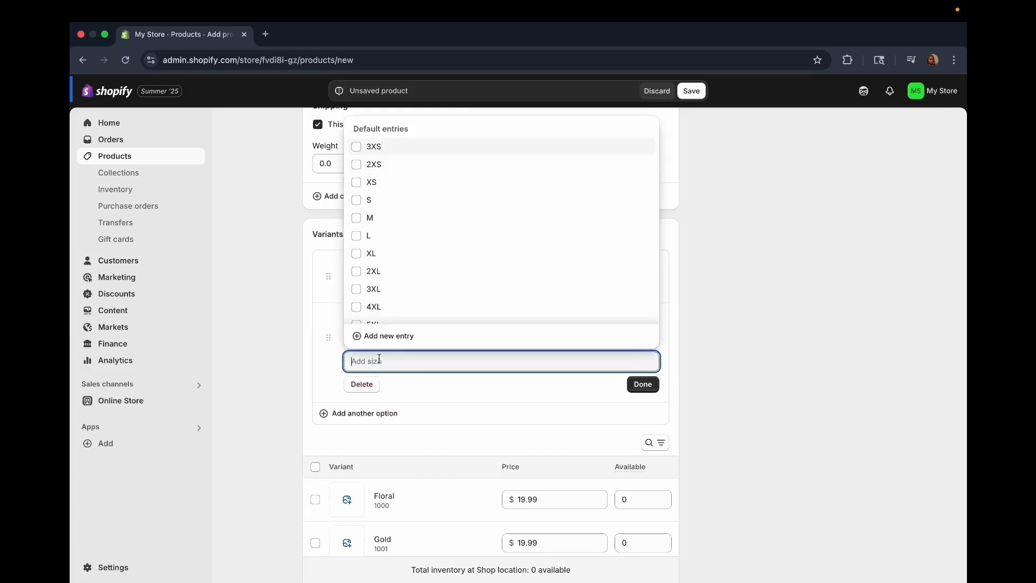
click(360, 202)
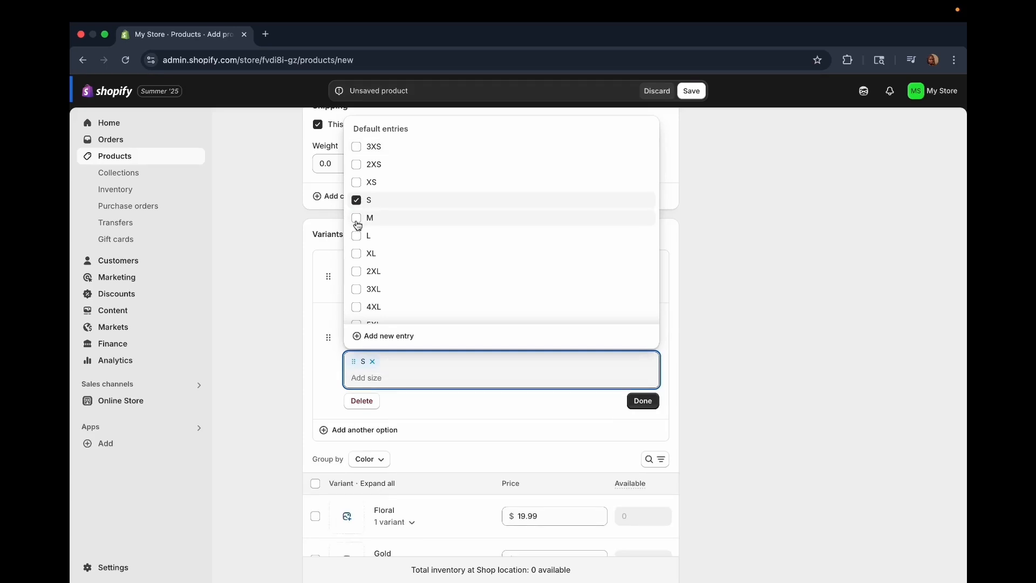
click(357, 221)
click(356, 237)
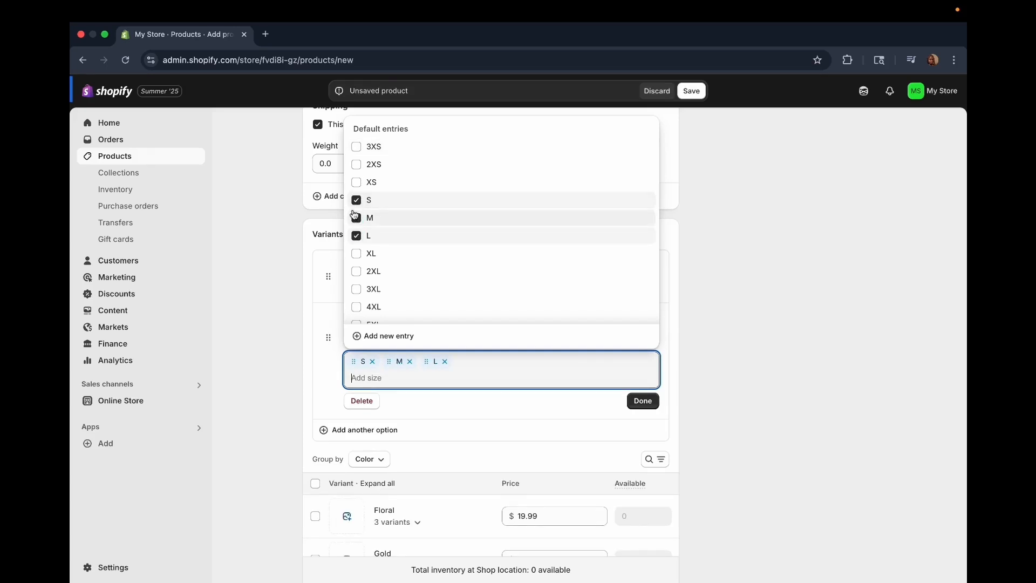
click(353, 255)
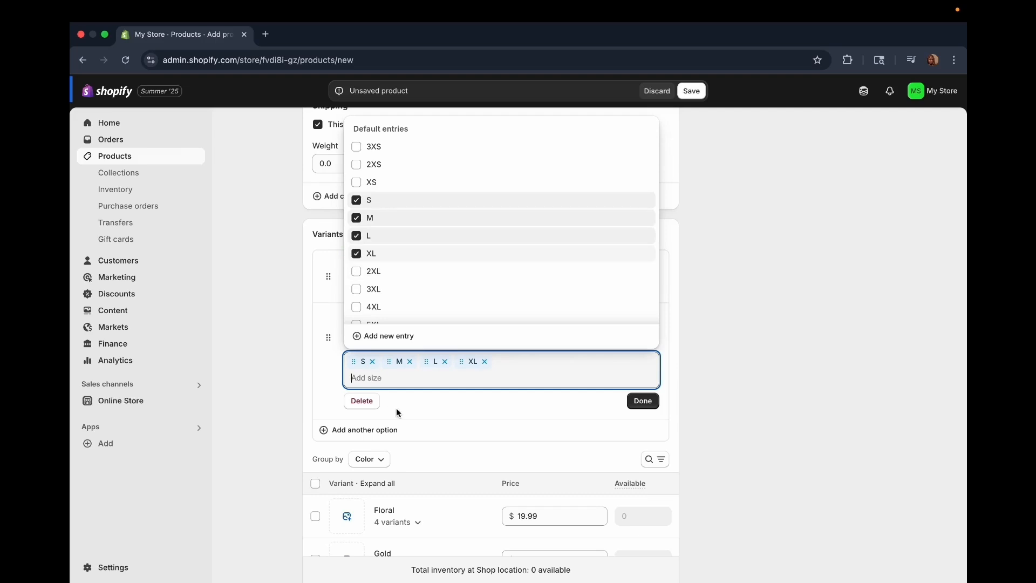
click(642, 401)
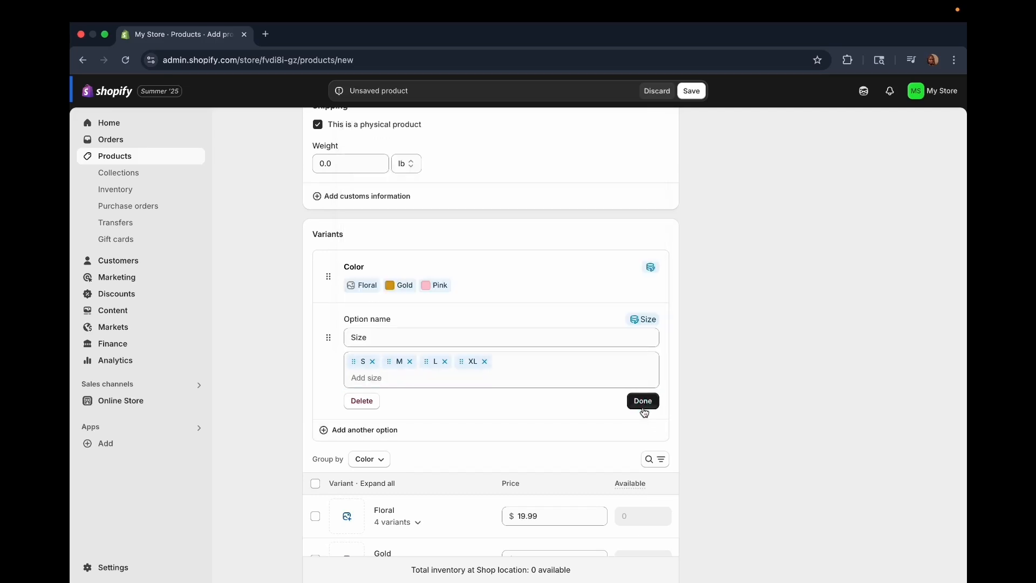
click(642, 401)
- Assign the first existing product photo, the IMG_5463_8d4036 JPG, to the Floral variants
scroll(460, 378, down, 3)
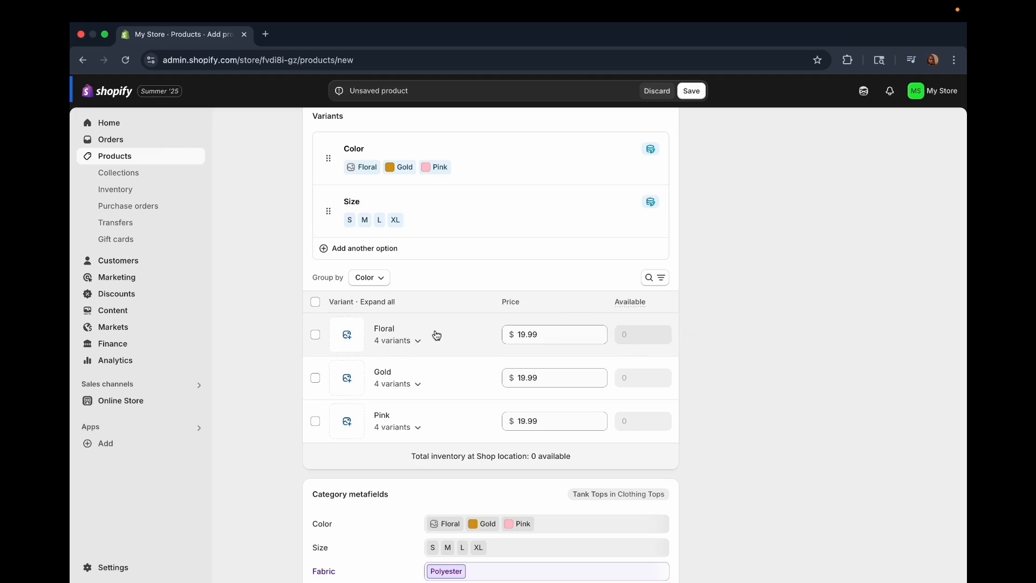
click(625, 334)
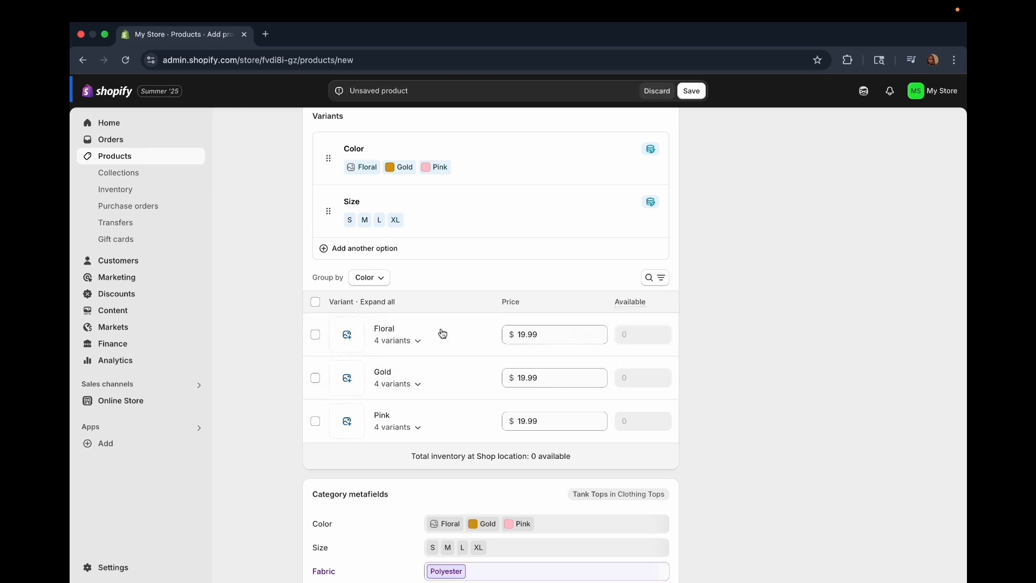
scroll(513, 404, down, 3)
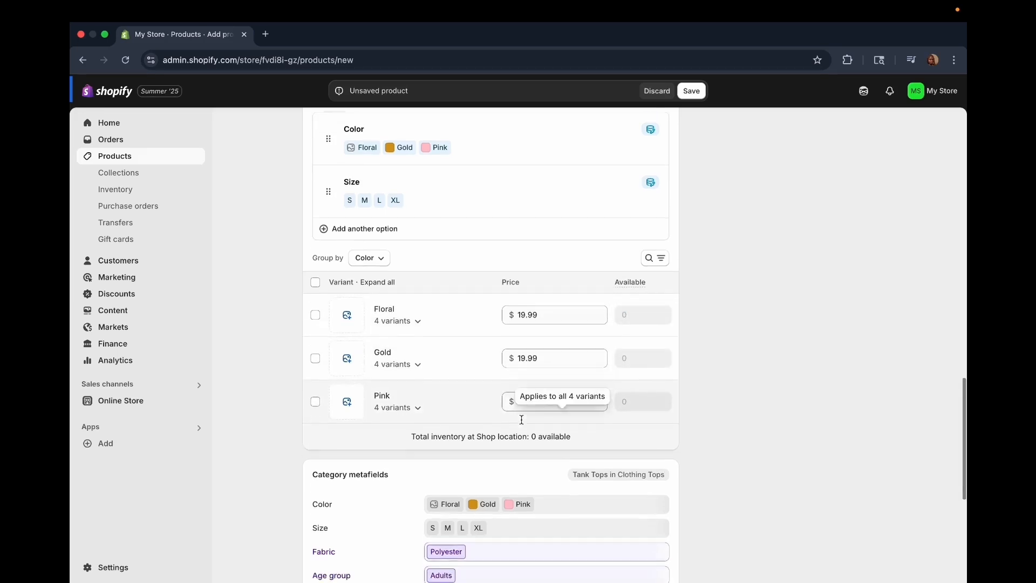
scroll(390, 349, up, 2)
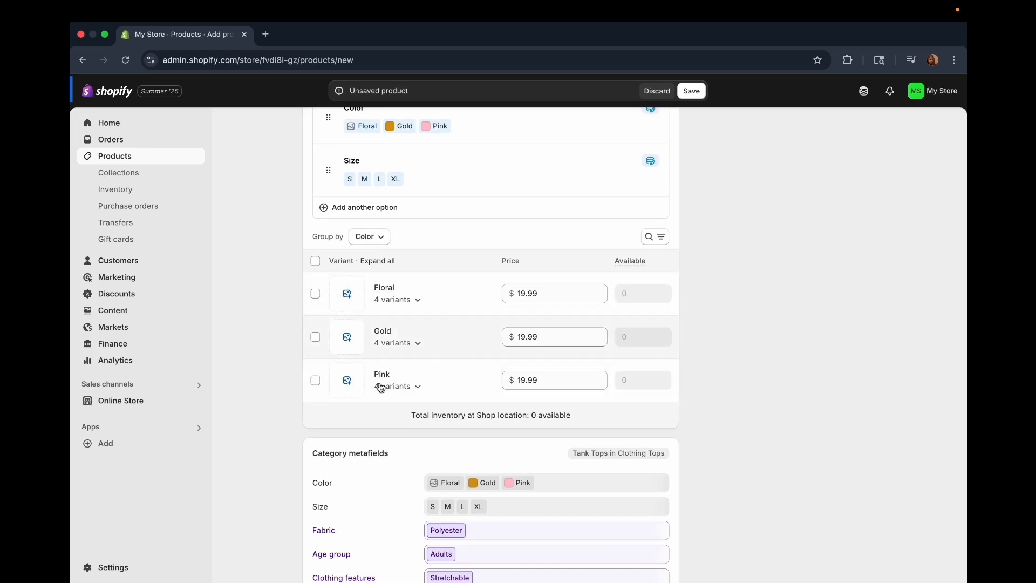
click(347, 295)
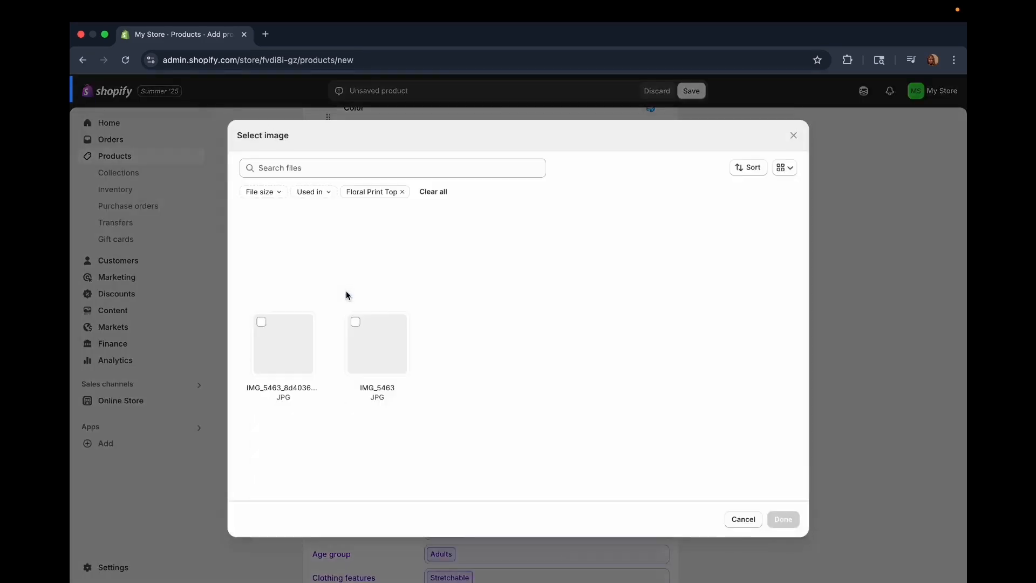
click(261, 322)
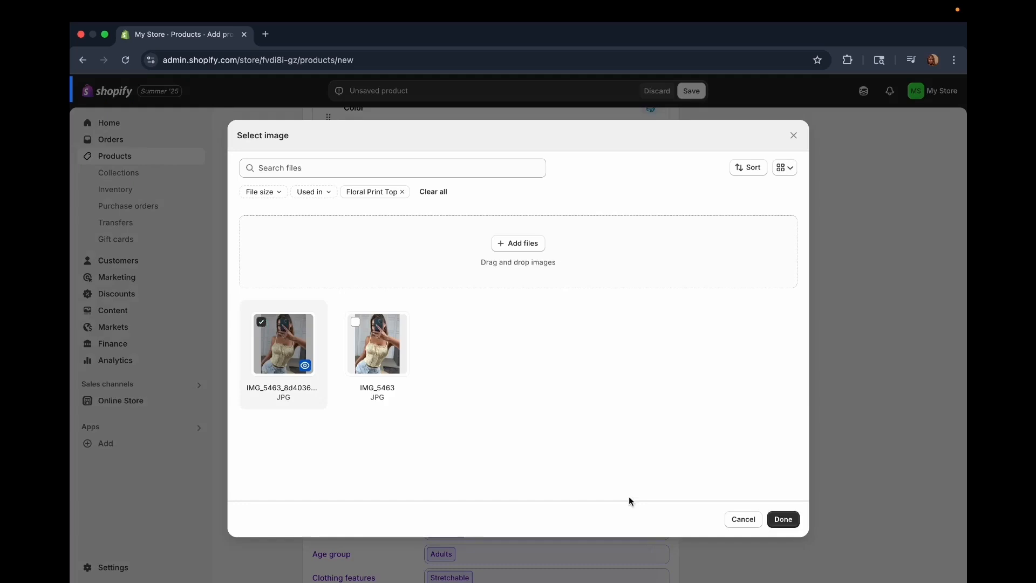
click(782, 519)
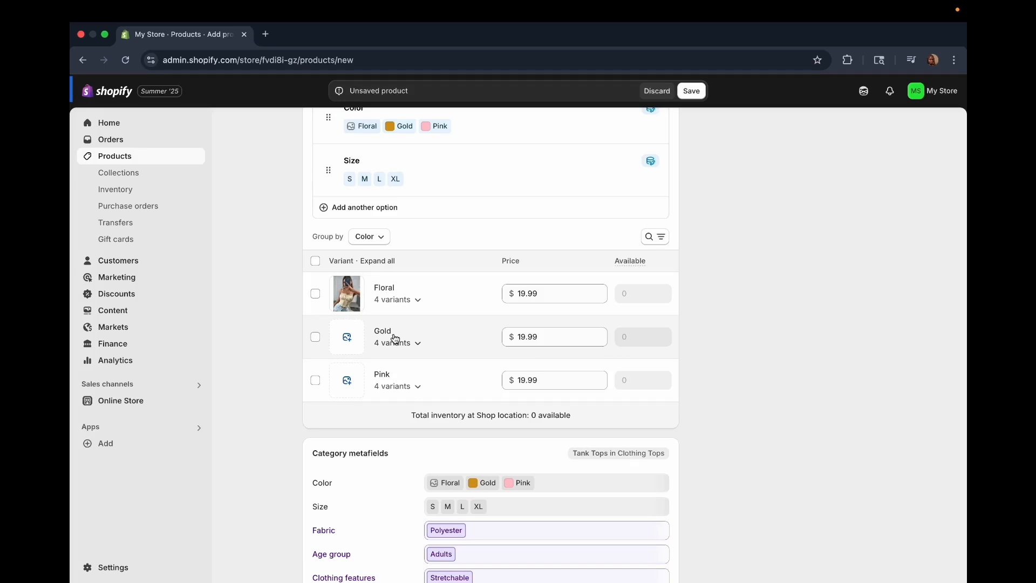
- Assign the existing product photo IMG_5463 to both the Gold and the Pink variants
click(347, 336)
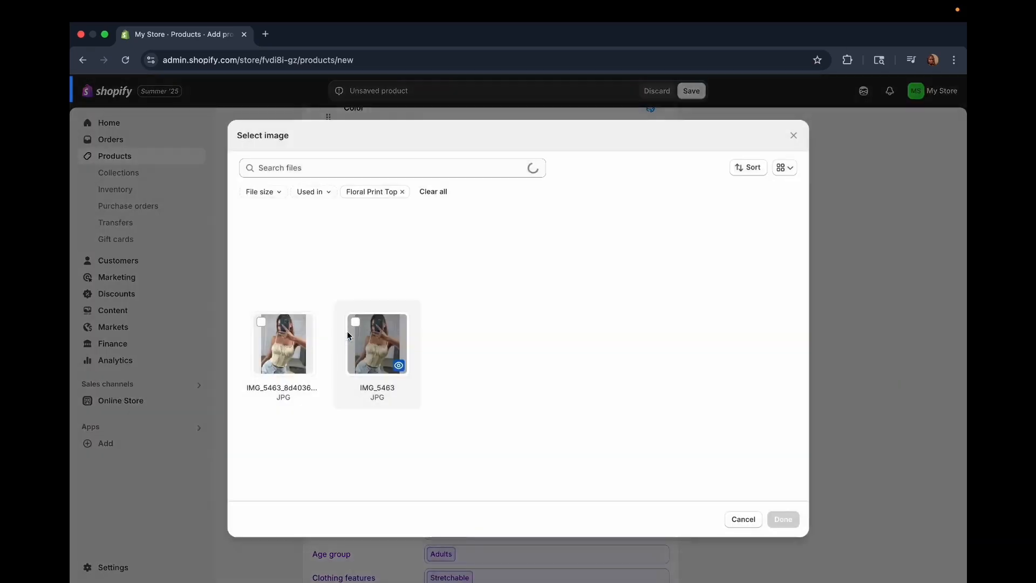
click(355, 322)
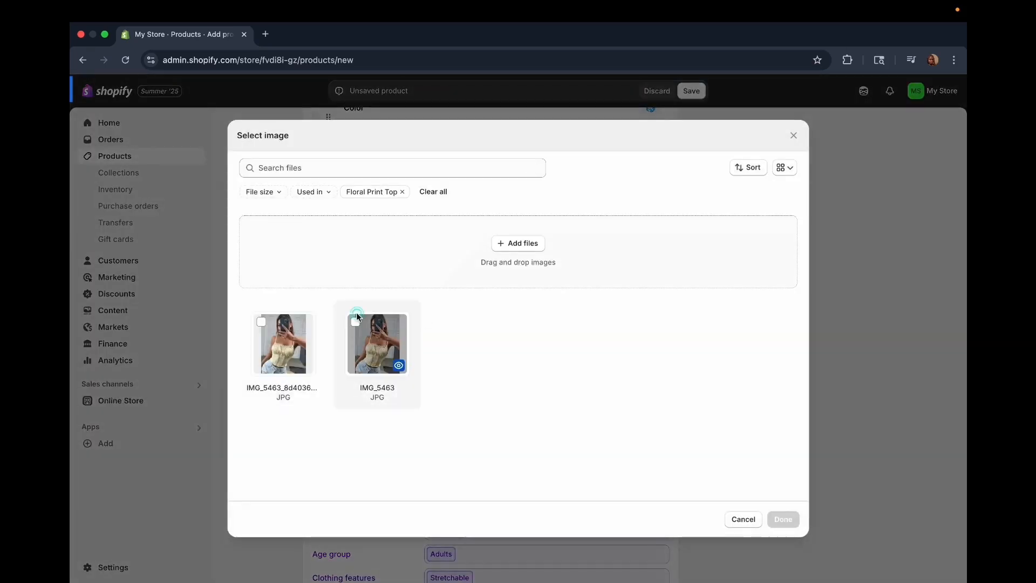
click(783, 520)
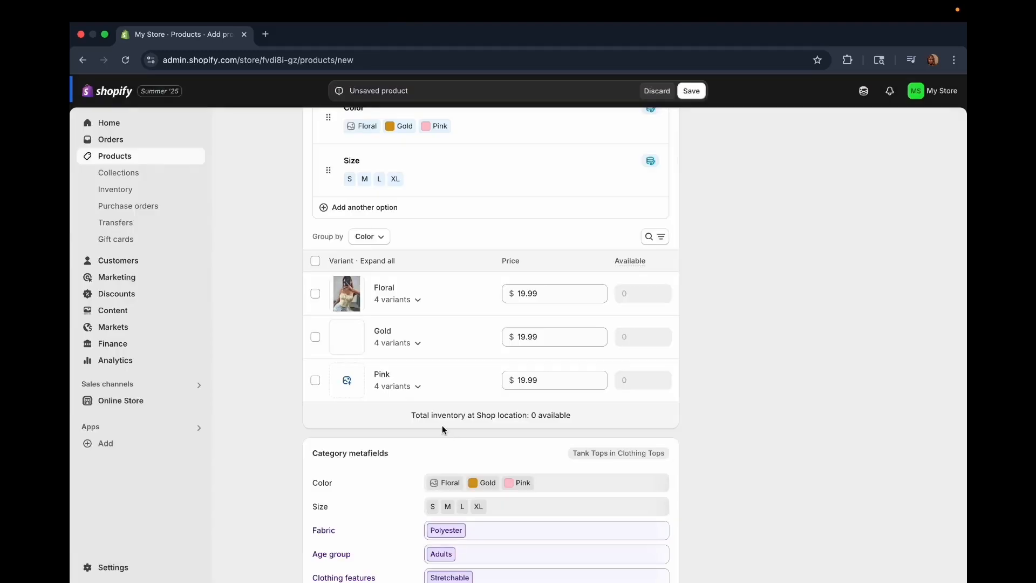
click(360, 388)
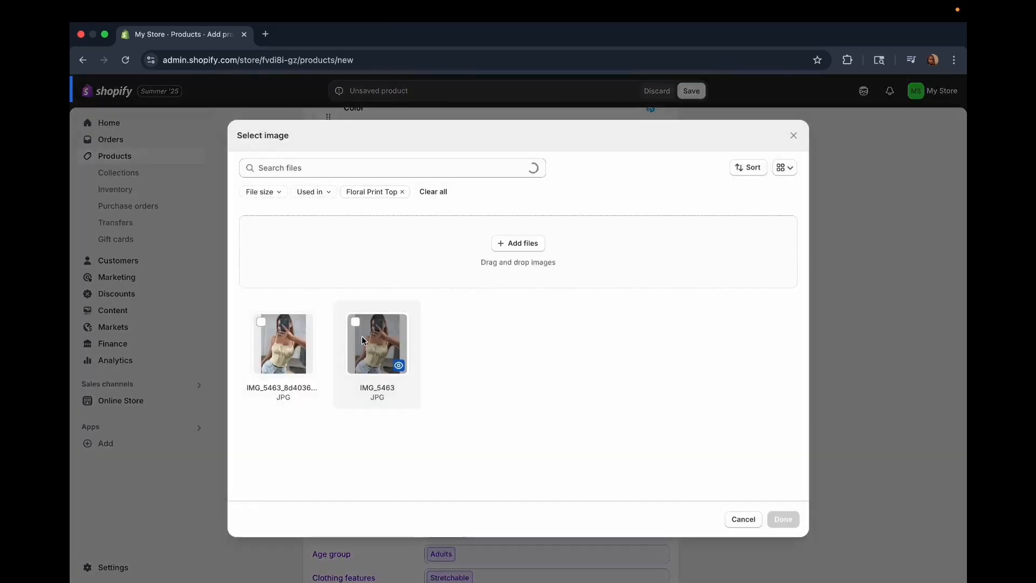
click(355, 321)
click(782, 519)
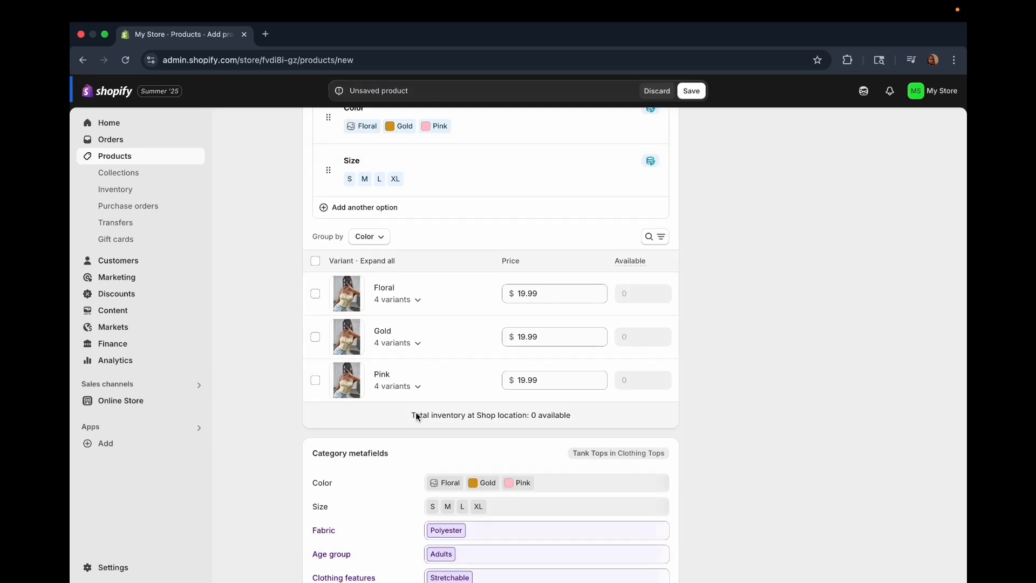
- Set the available quantity of the Floral S, M, L and XL variants to 100 each
click(412, 300)
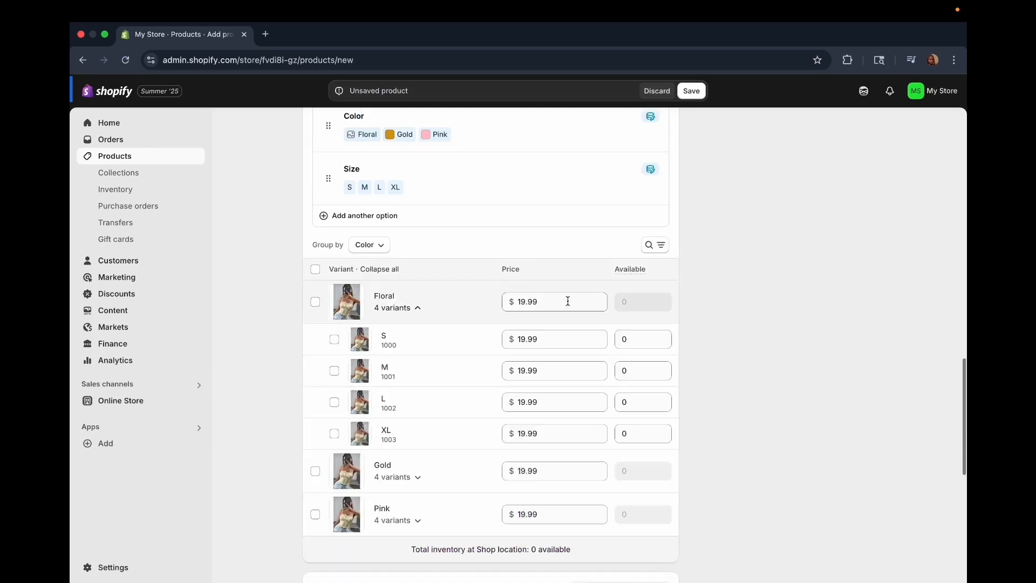
click(631, 299)
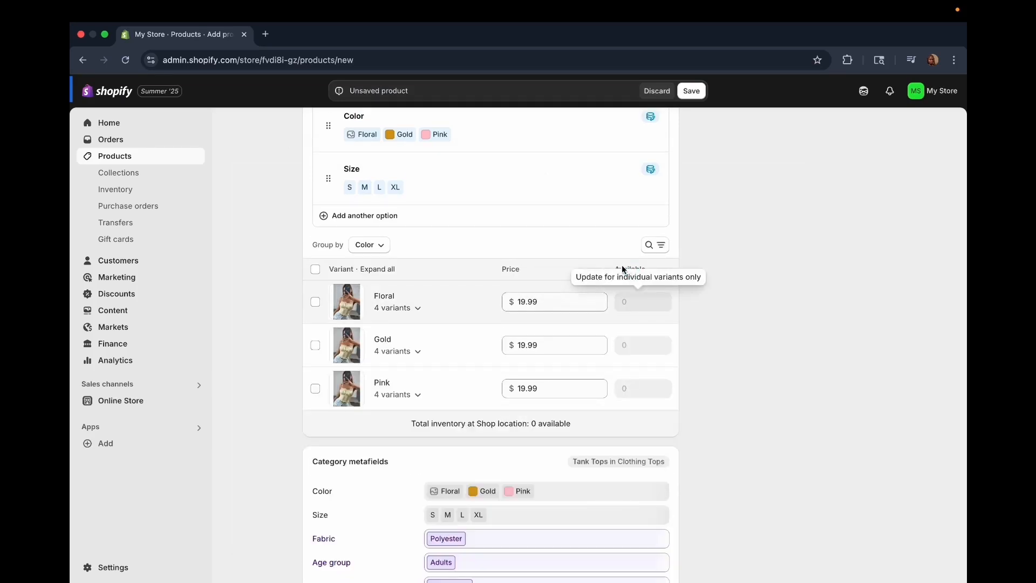
click(415, 309)
click(634, 345)
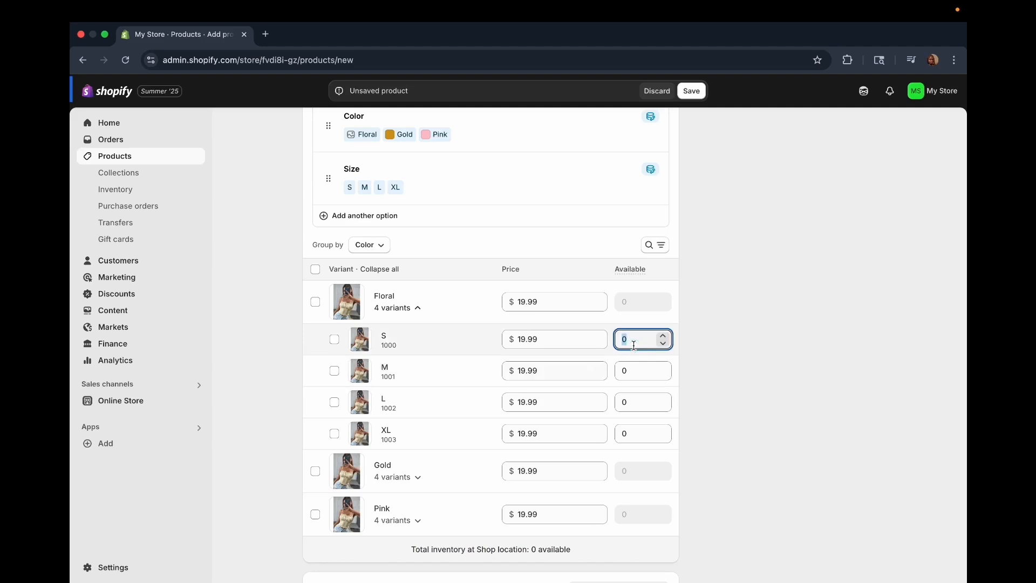
text(100)
click(635, 376)
text(100)
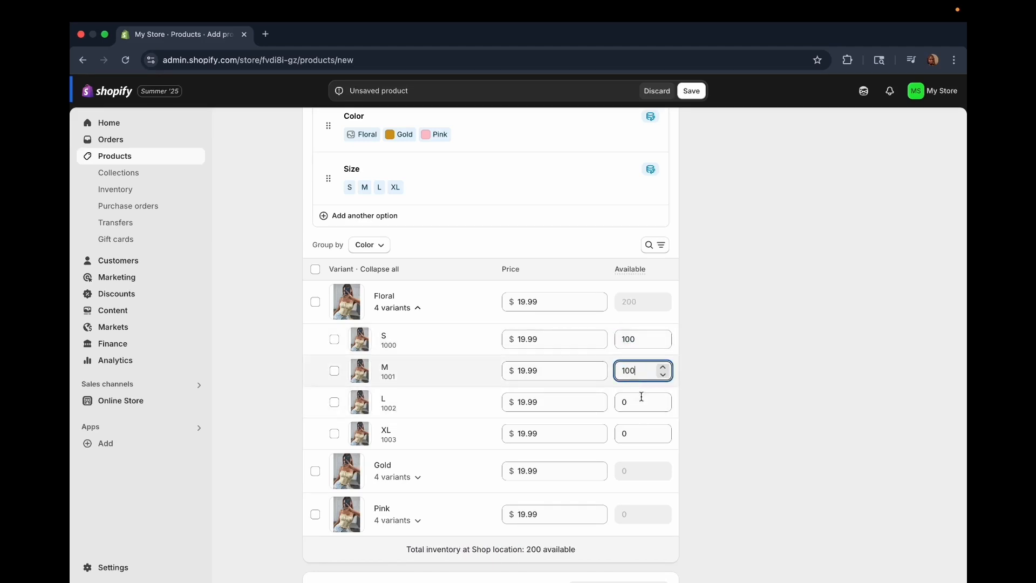
click(638, 400)
text(100)
click(639, 434)
text(100)
- Set the available quantity of the Gold S, M and L variants to 100 each and Gold XL to 94
click(566, 457)
scroll(563, 458, down, 3)
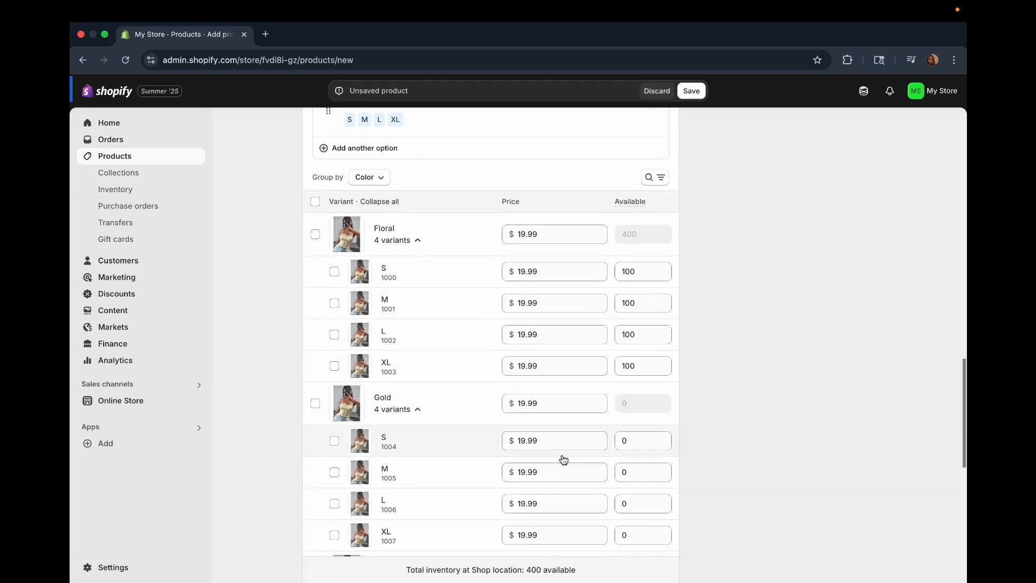
click(626, 347)
text(100)
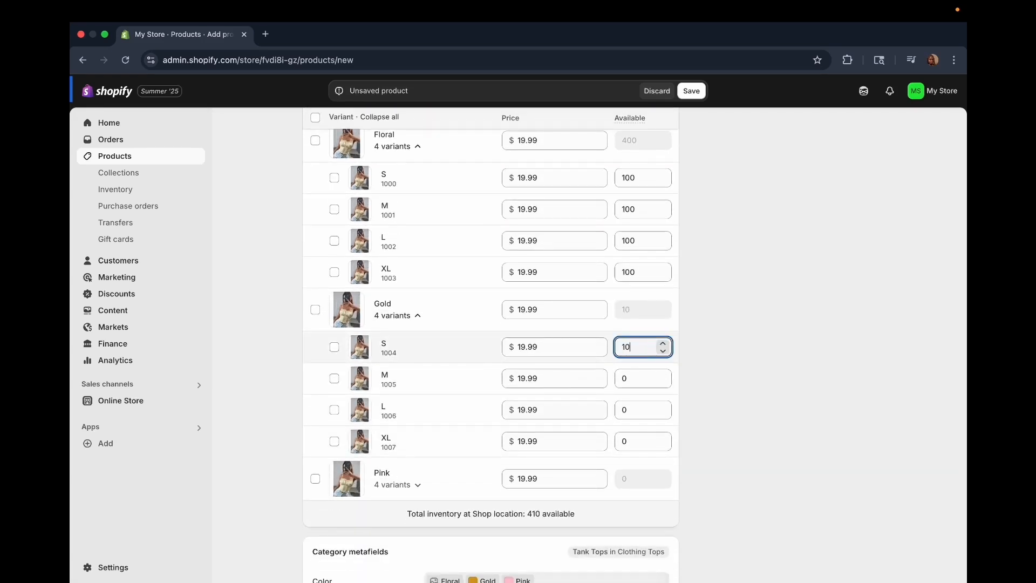
click(632, 385)
text(100)
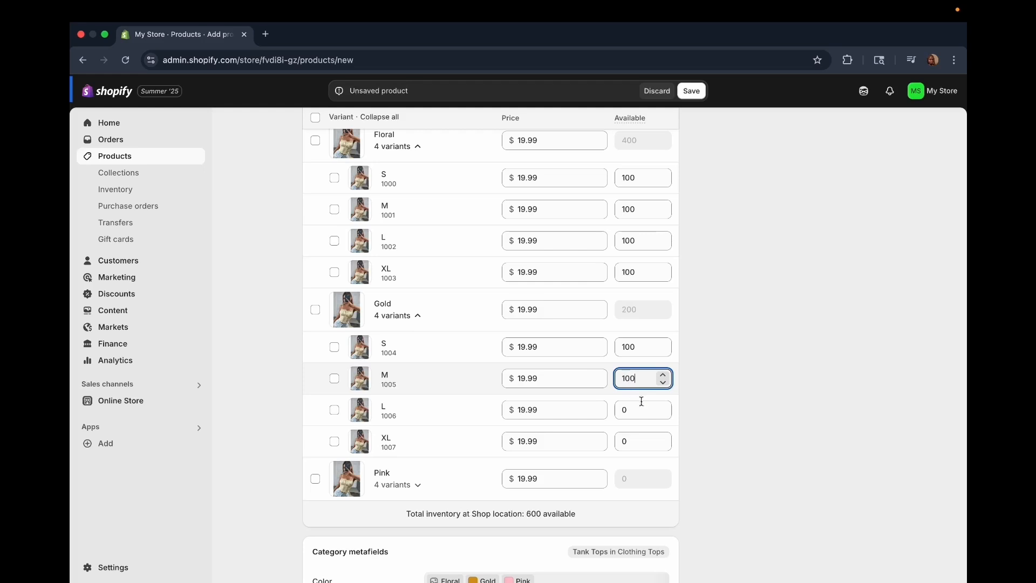
click(641, 409)
text(100)
click(635, 440)
text(98)
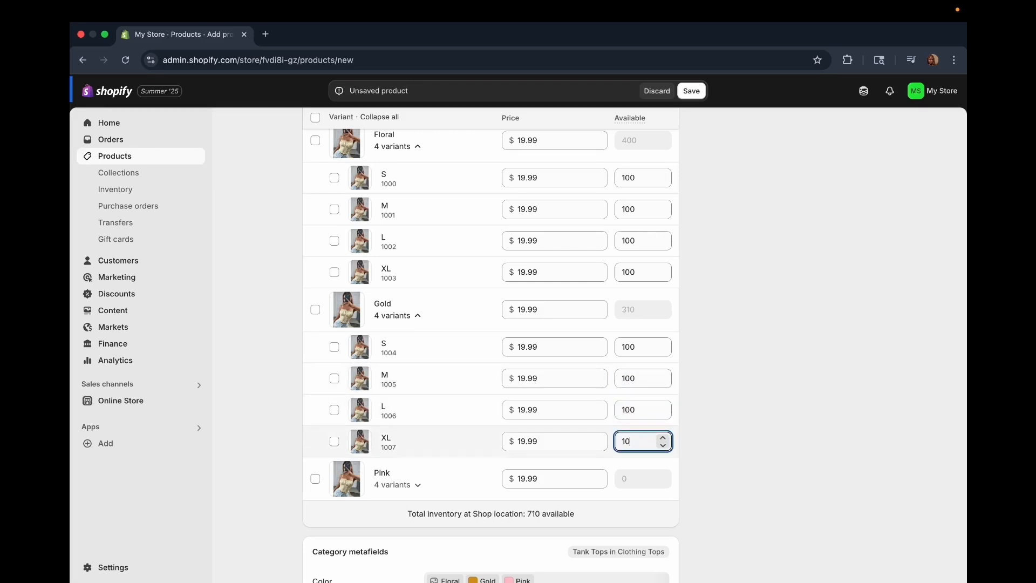
- Set the available quantity of the Pink S, M, L and XL variants to 100 each
click(417, 484)
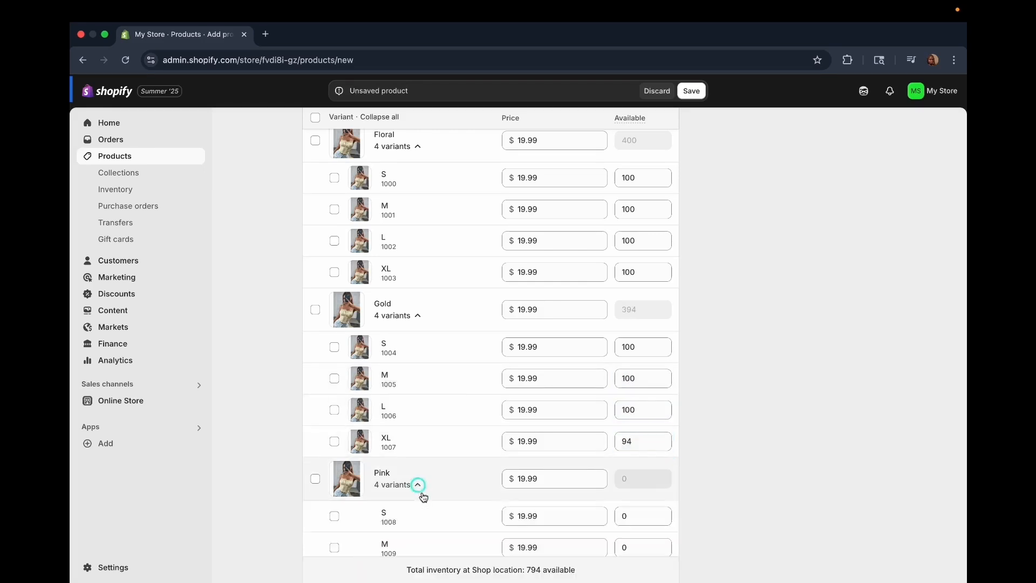
scroll(422, 493, down, 6)
click(634, 183)
text(100)
click(640, 215)
text(100)
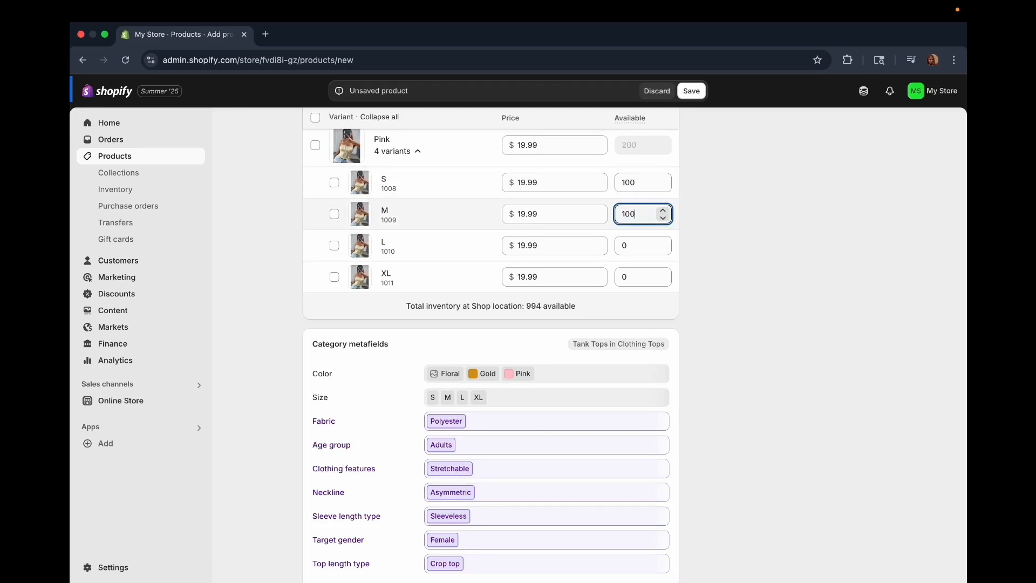
click(640, 246)
text(100)
click(636, 275)
text(100)
click(481, 324)
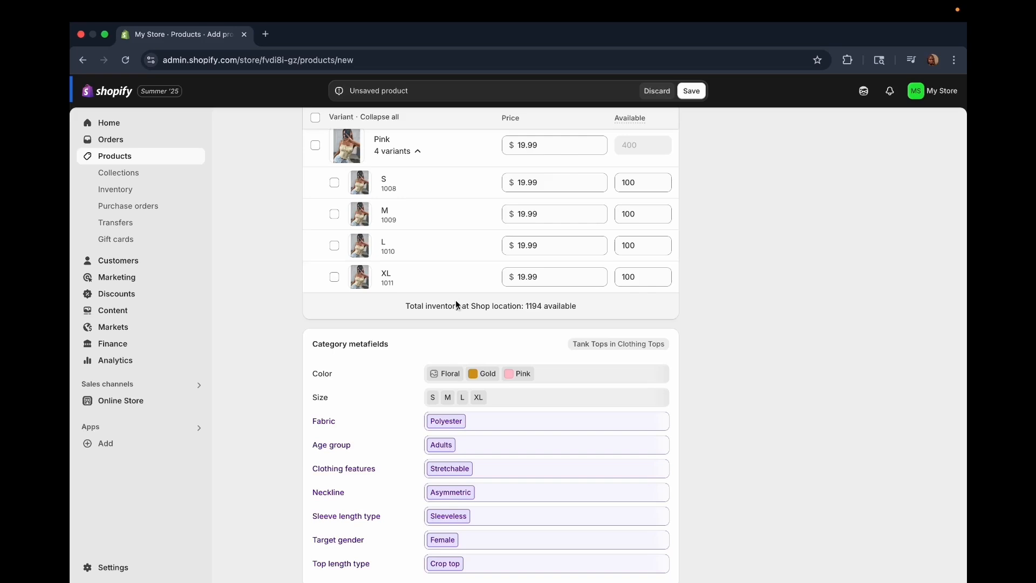
- Open the search engine listing for editing and examine its page title and full meta description
scroll(455, 304, down, 3)
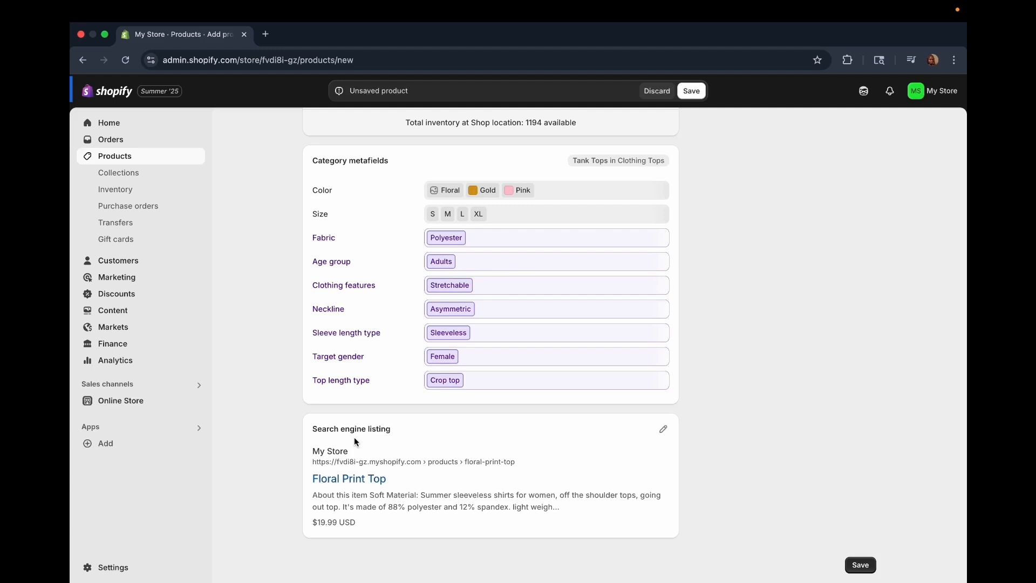
click(663, 429)
scroll(646, 400, down, 4)
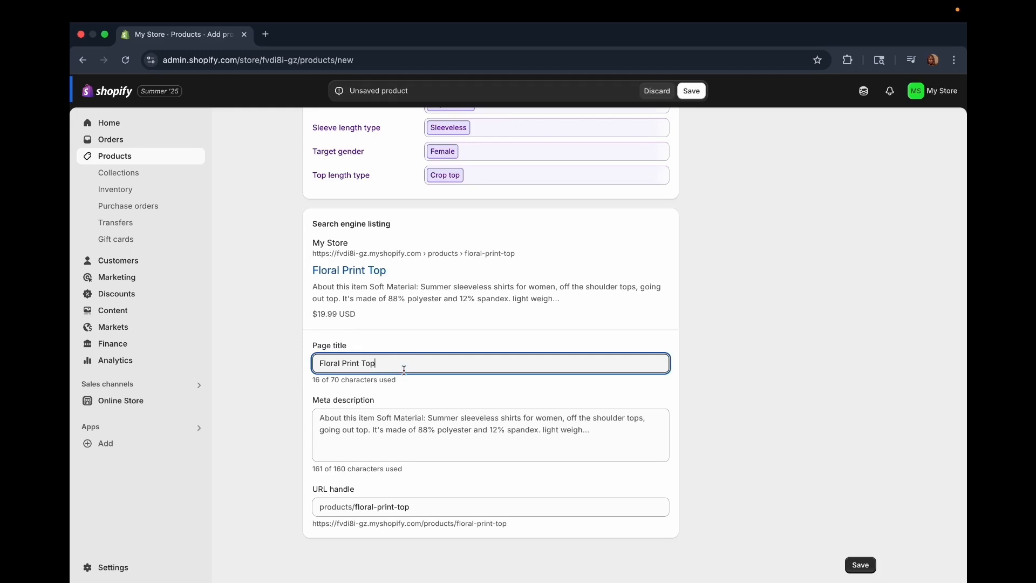
drag(393, 363, 302, 365)
drag(319, 418, 343, 442)
scroll(366, 476, down, 4)
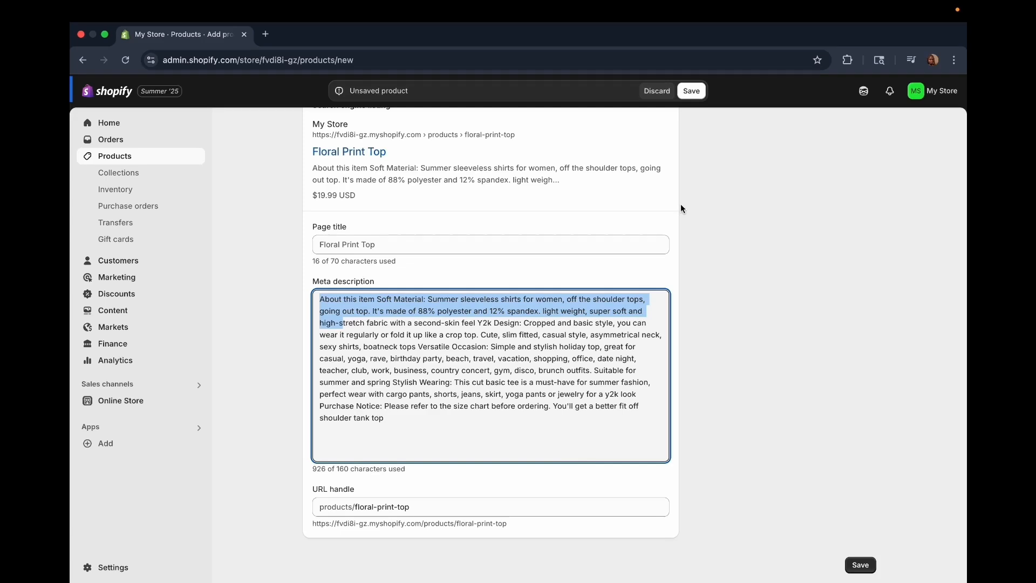
- Switch the product status to Draft and back to Active
scroll(585, 186, up, 20)
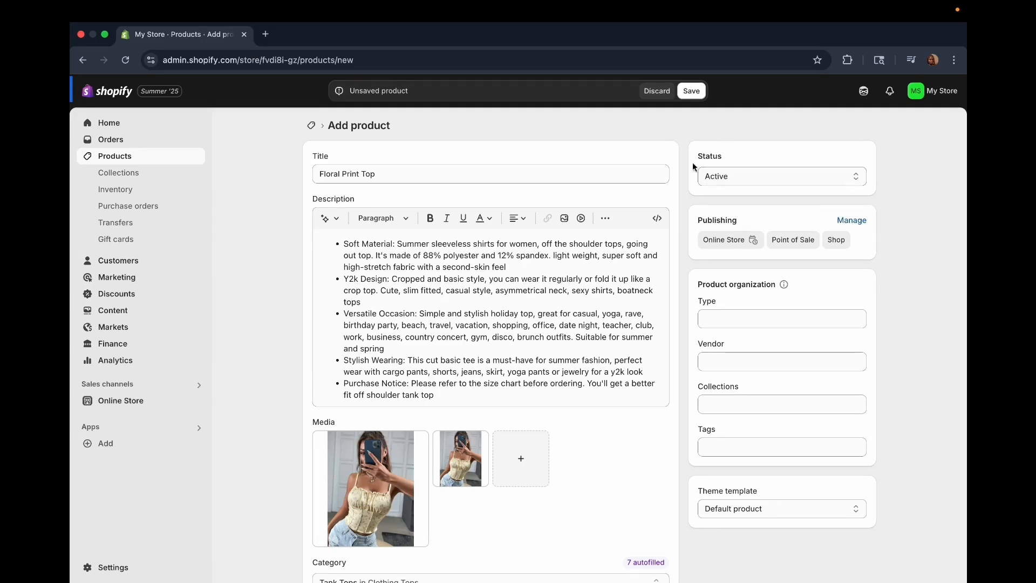
click(723, 184)
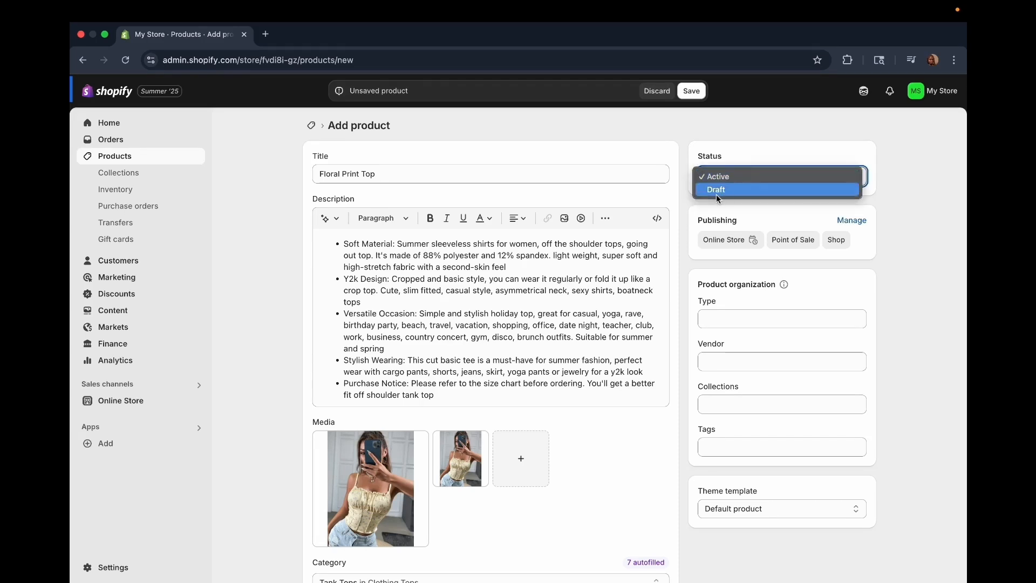
click(716, 192)
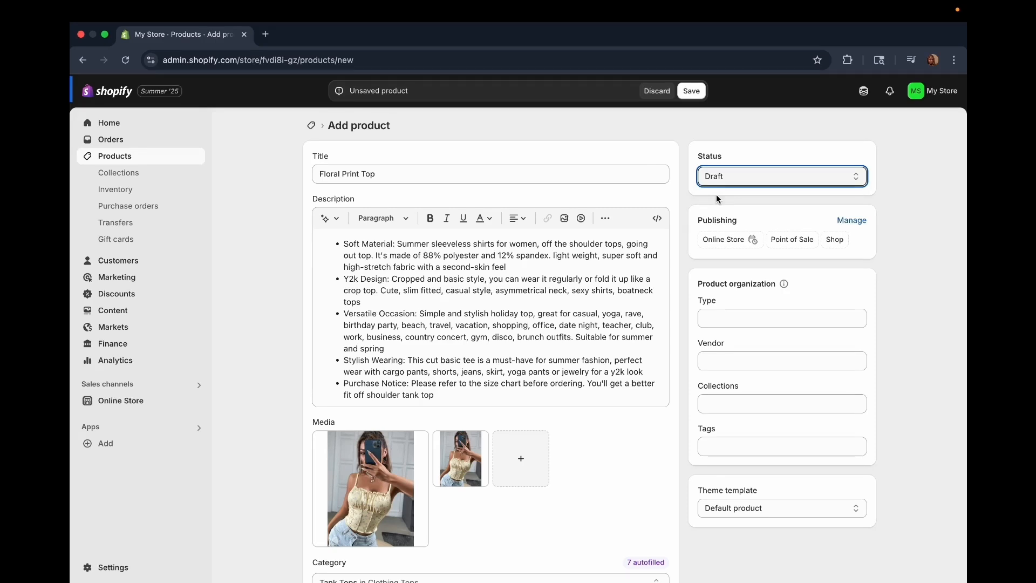
click(716, 175)
click(730, 164)
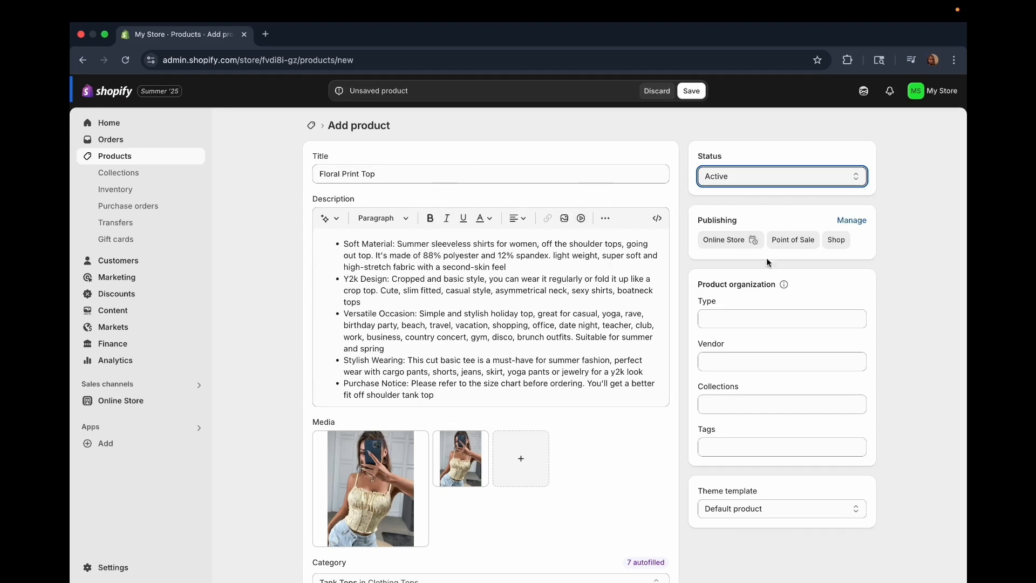
- Exclude the Shop channel from the product's publishing, include it again and apply the publishing settings
click(857, 220)
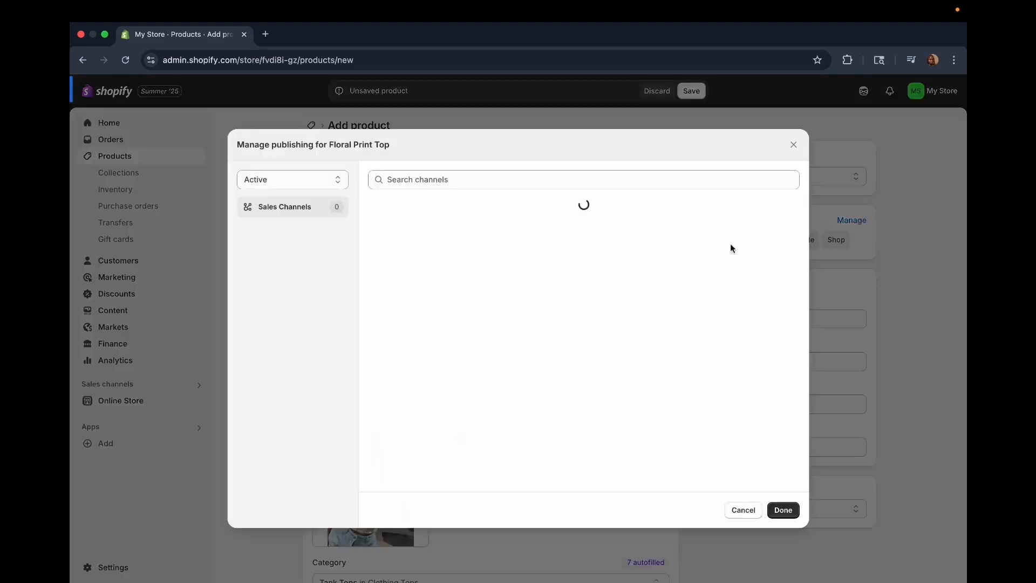
click(380, 297)
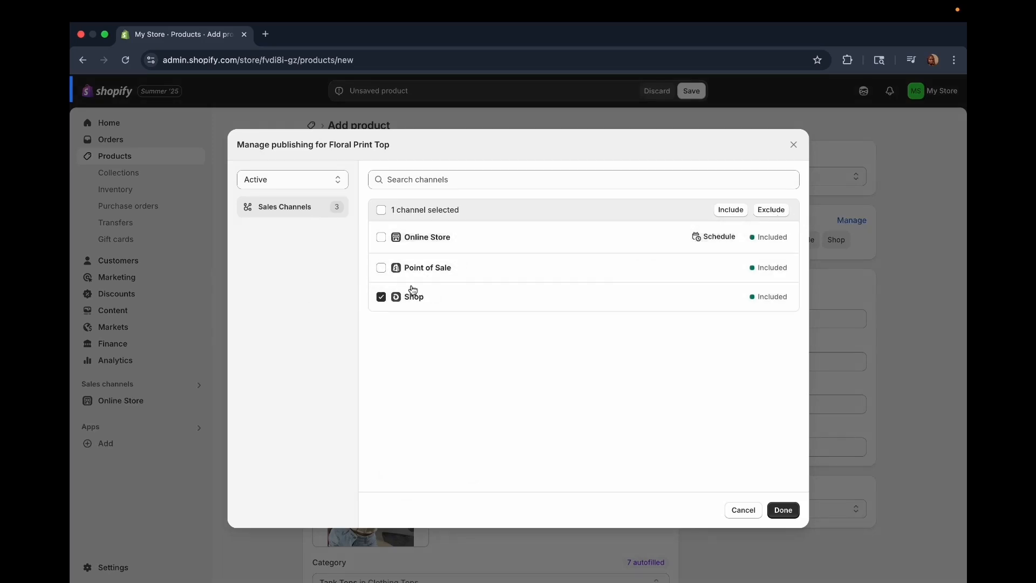
click(771, 210)
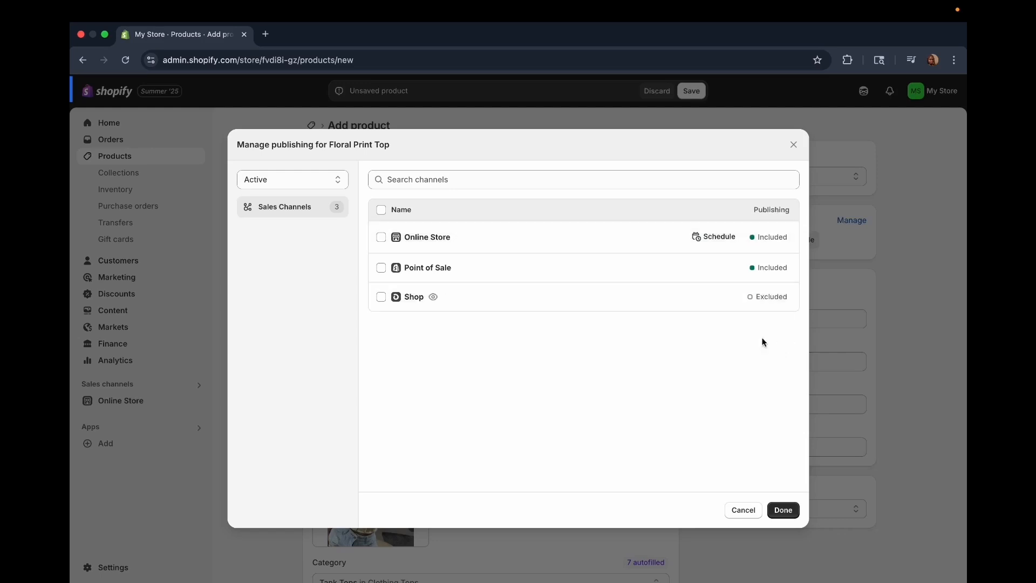
click(381, 298)
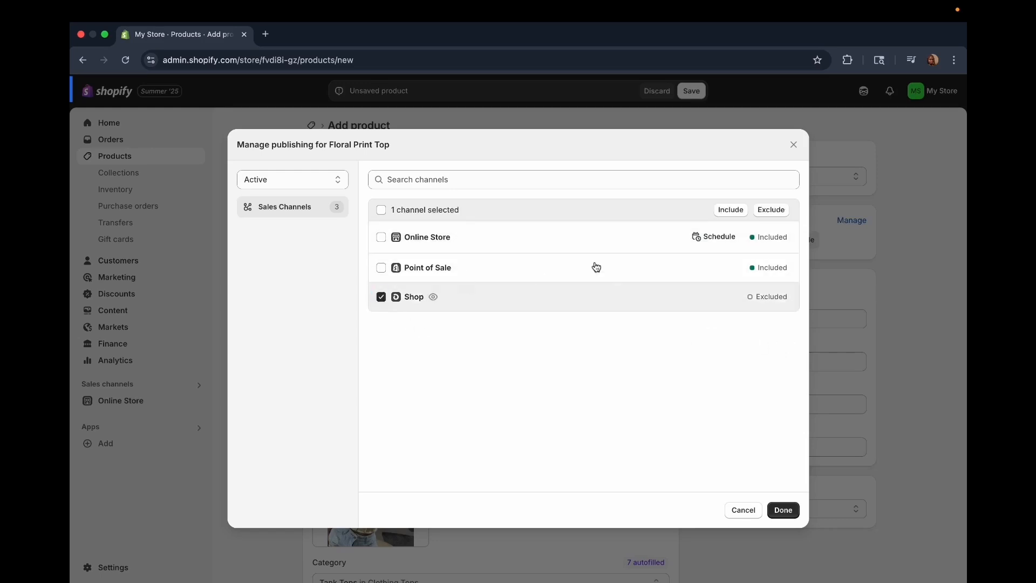
click(731, 211)
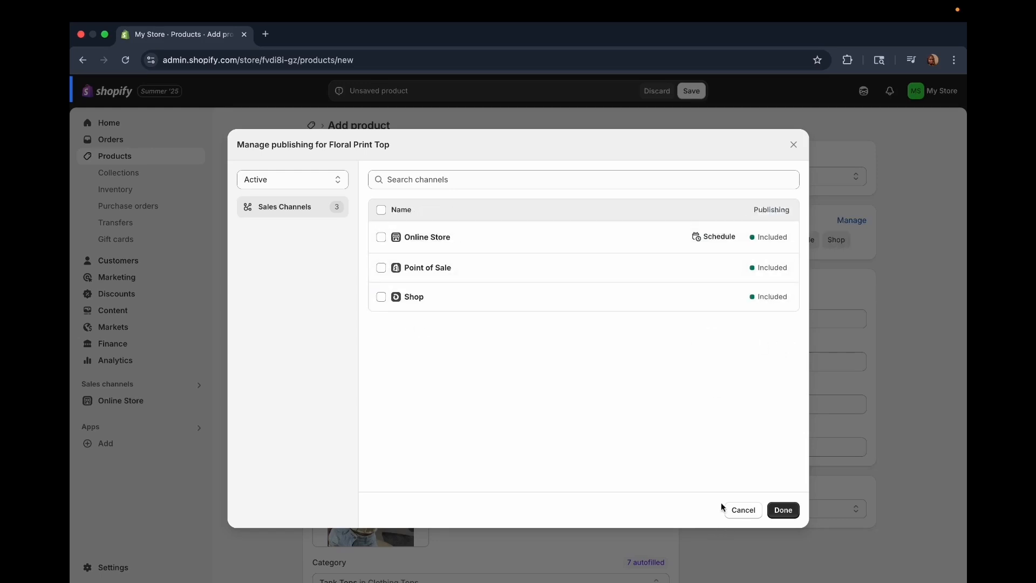
click(789, 511)
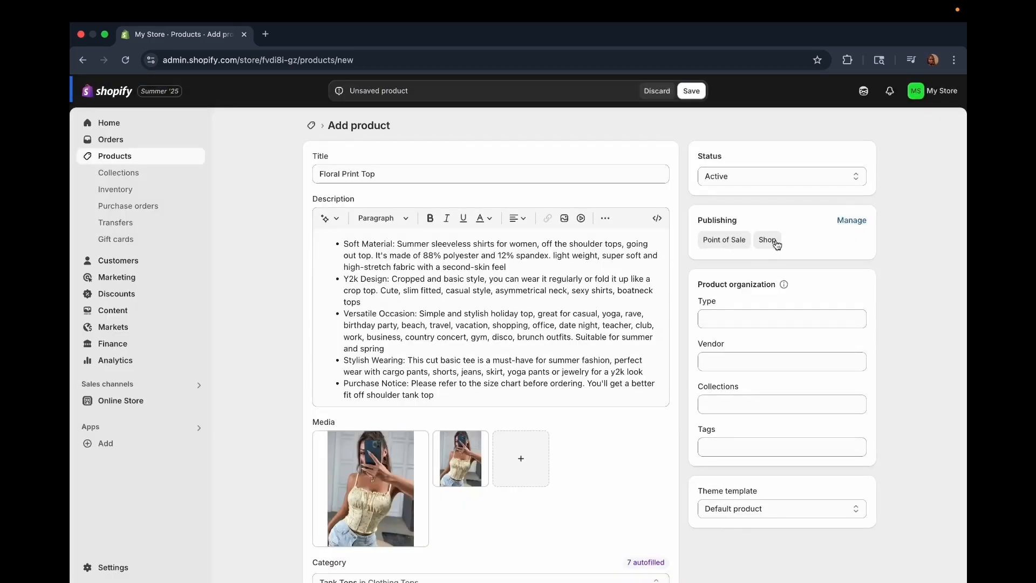
- Include the Shop, Point of Sale and Online Store channels in the product's publishing and apply the settings
click(841, 221)
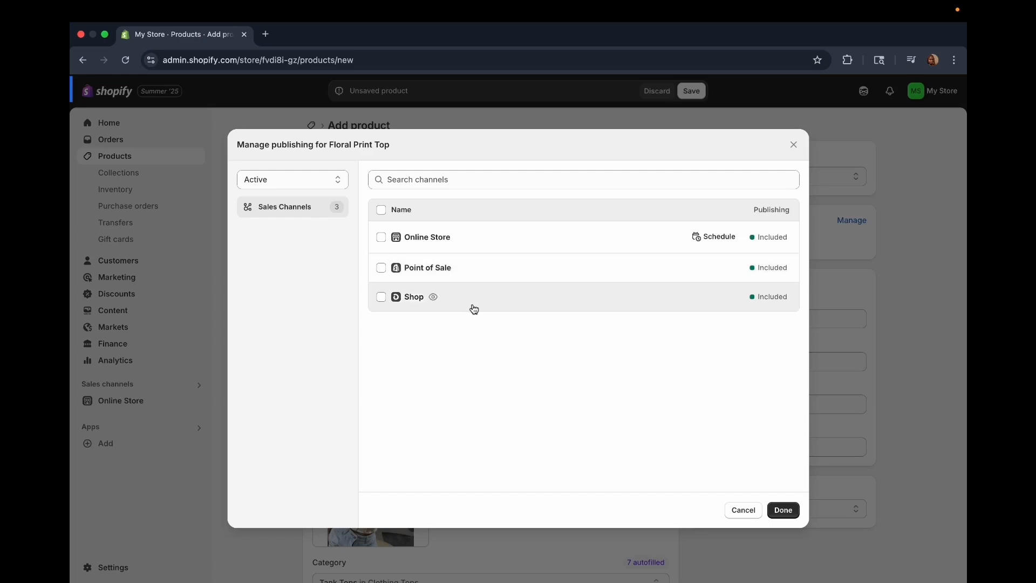
click(380, 296)
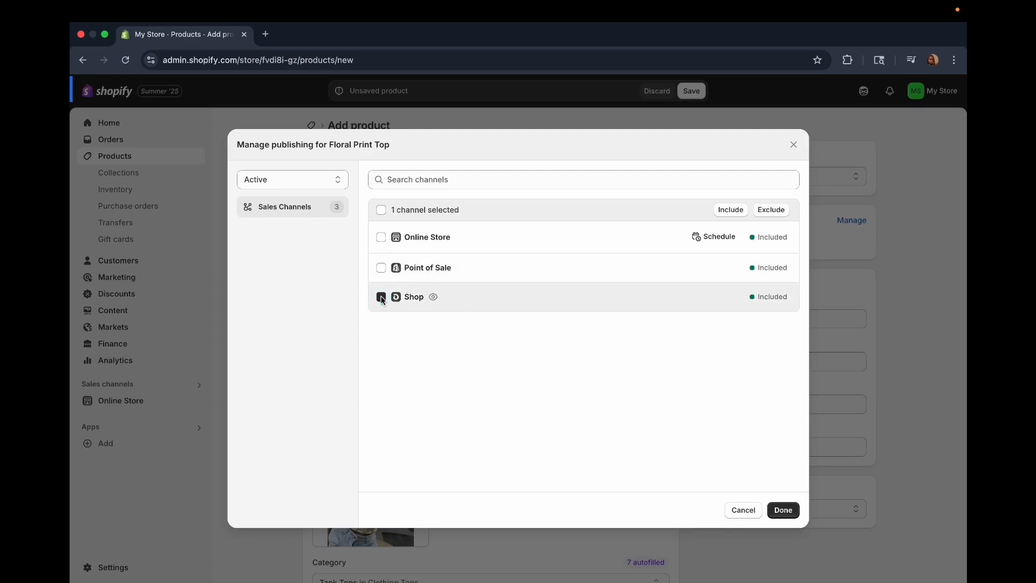
click(723, 213)
click(381, 267)
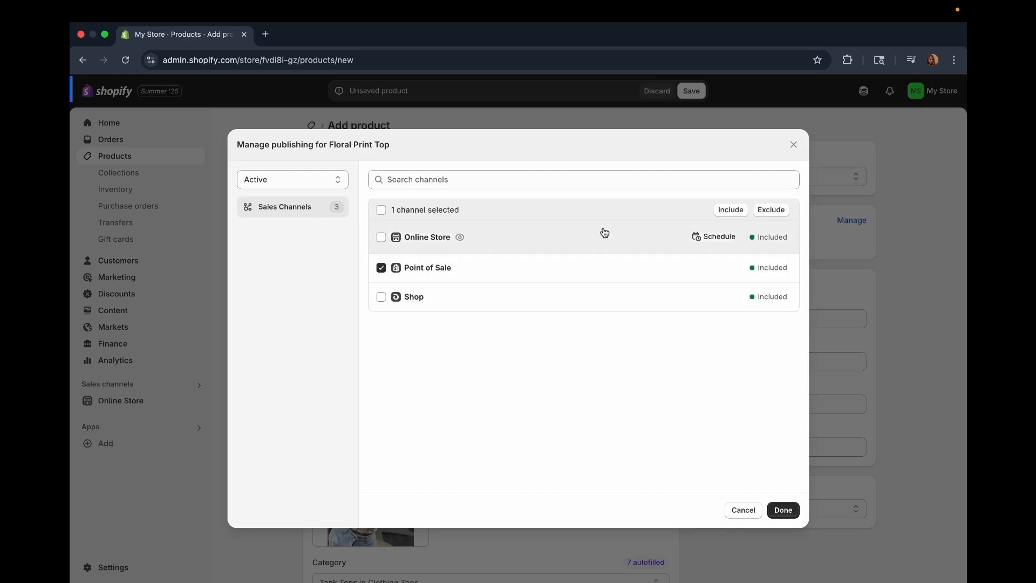
click(731, 211)
click(380, 237)
click(733, 210)
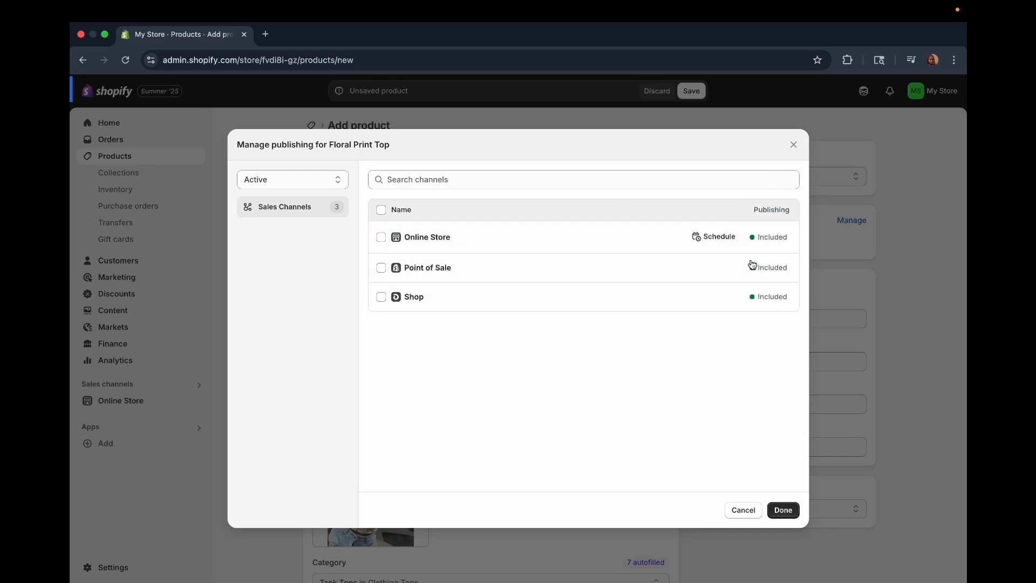
click(783, 510)
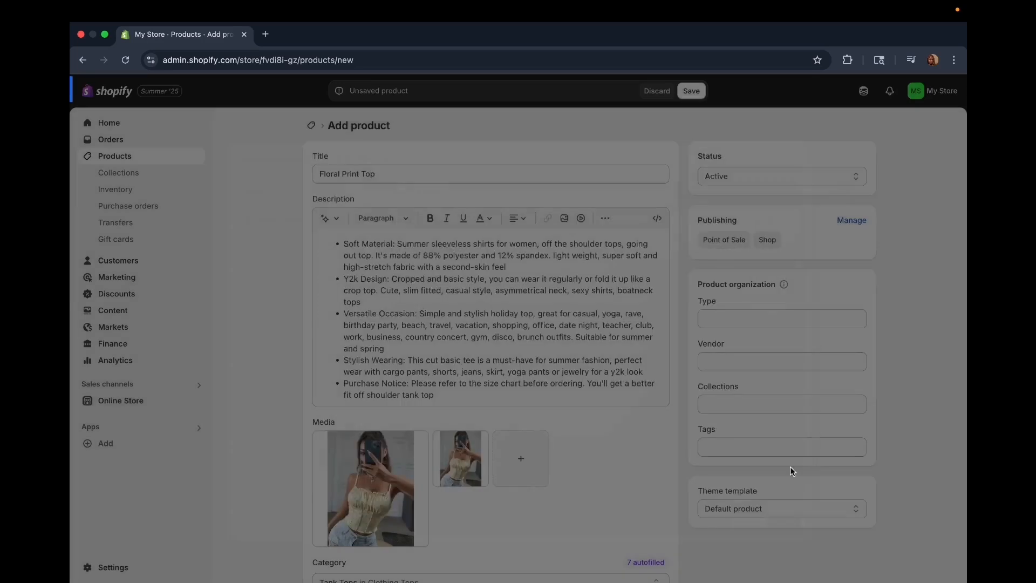
- Add the tag "tank top" to the product, leaving its type and vendor blank
scroll(860, 349, down, 1)
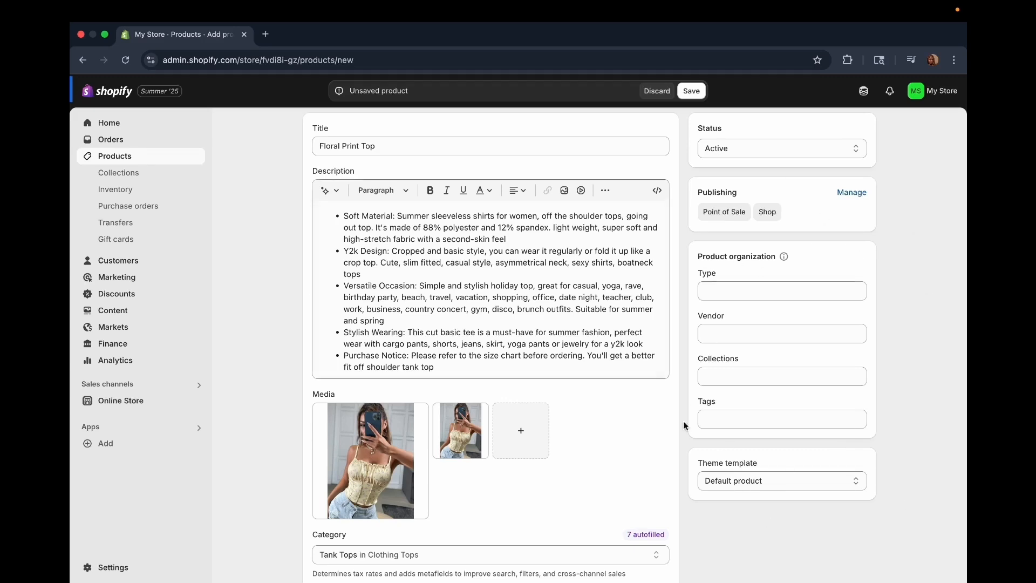
click(713, 294)
click(710, 335)
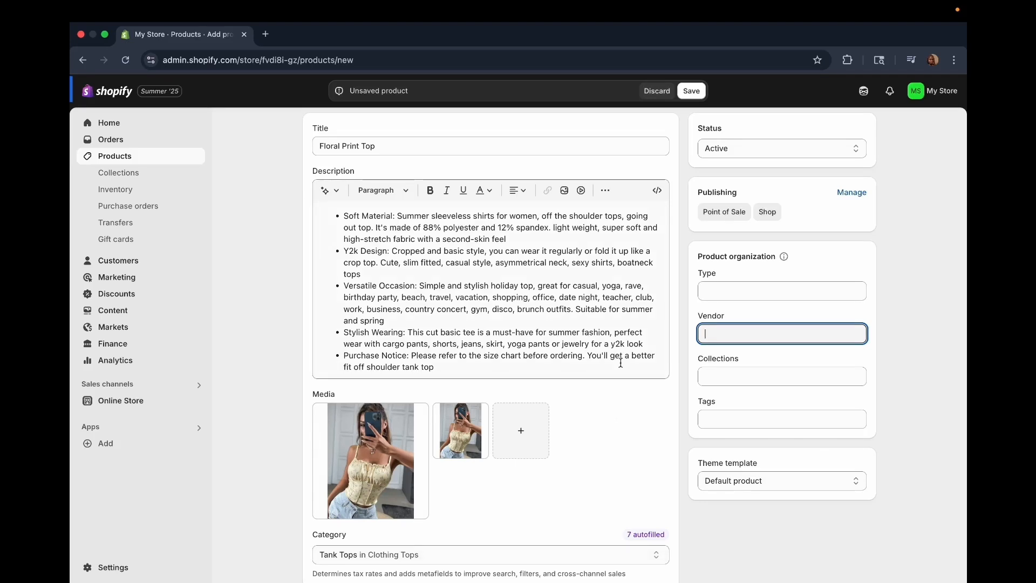
click(721, 421)
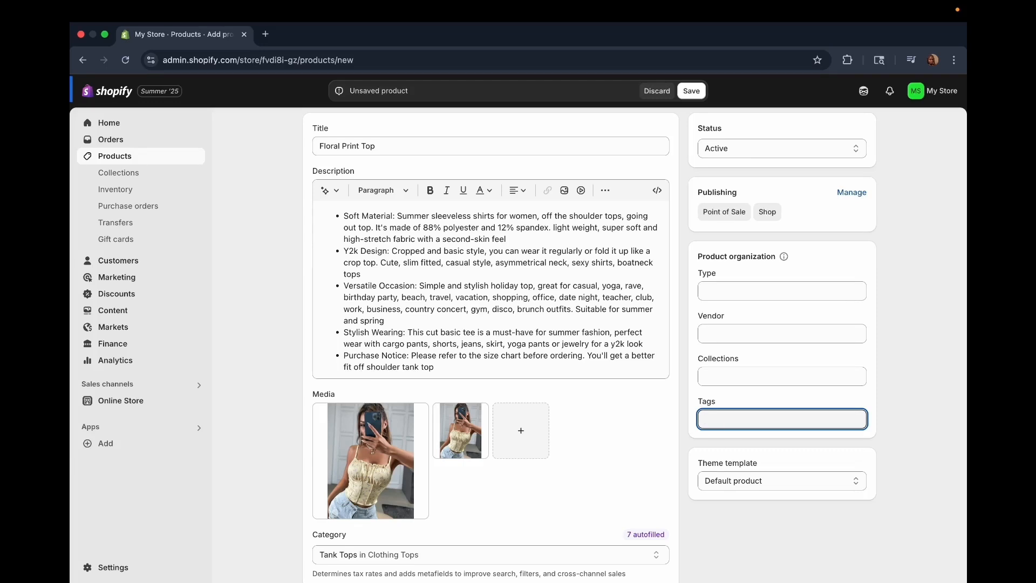
text(tank top)
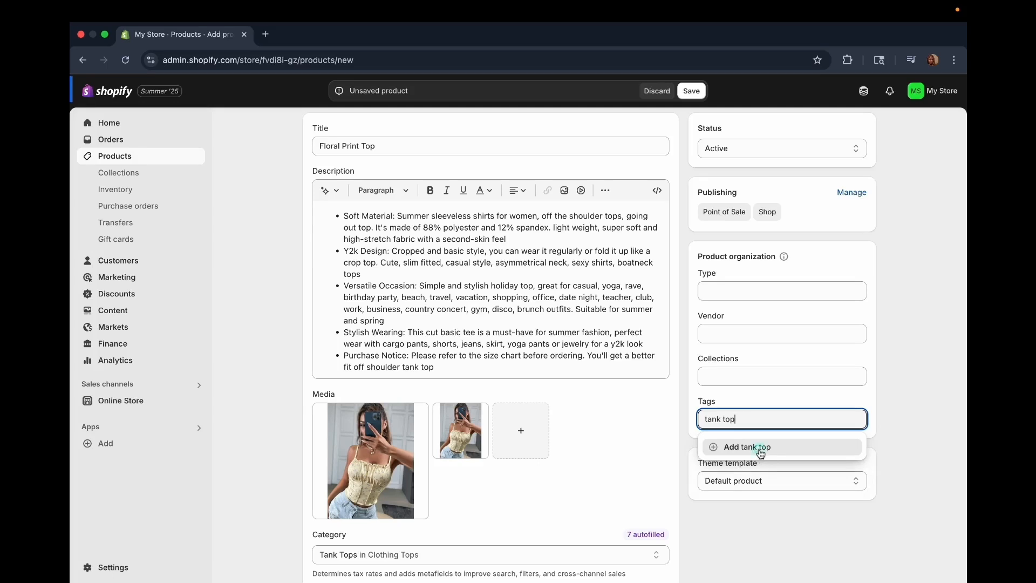
click(759, 447)
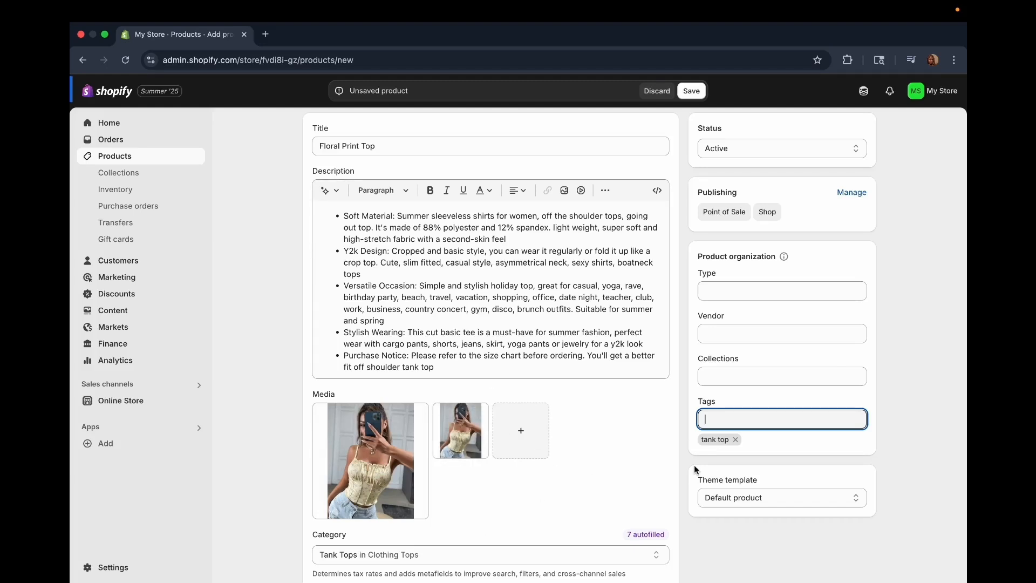
- Save the new Floral Print Top product and look over its saved details
scroll(694, 459, down, 13)
scroll(694, 459, up, 14)
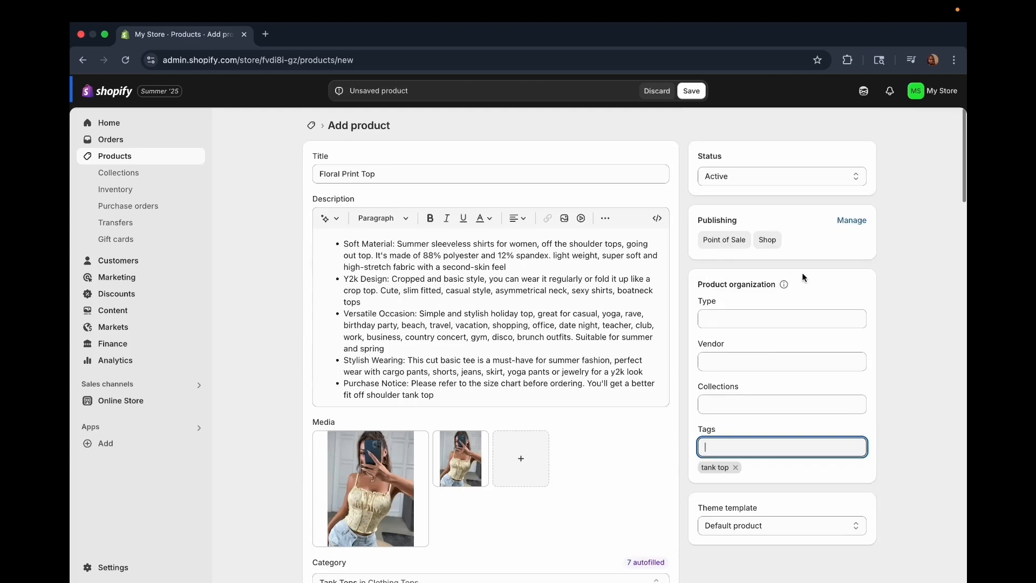
click(691, 91)
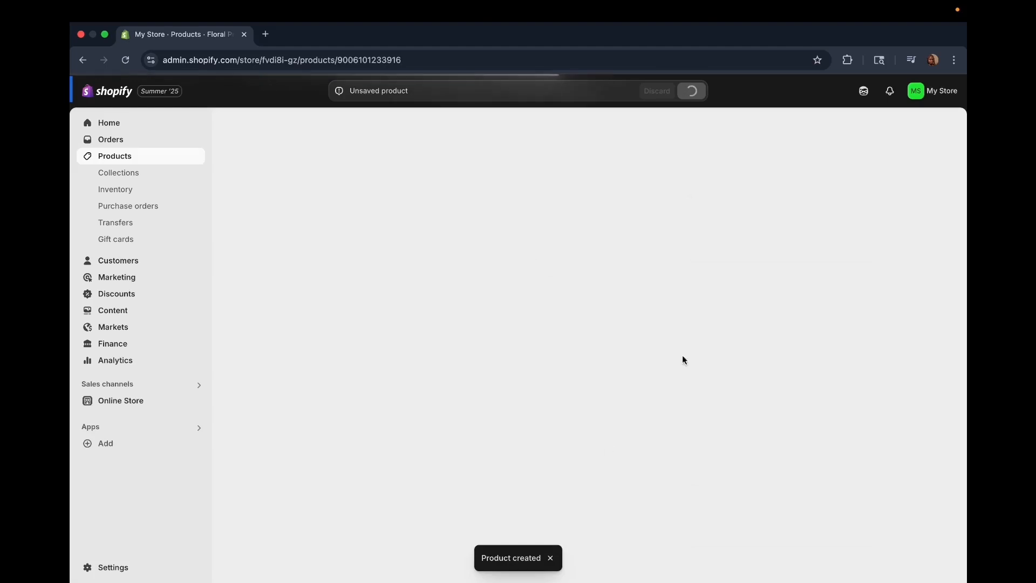
scroll(510, 300, down, 9)
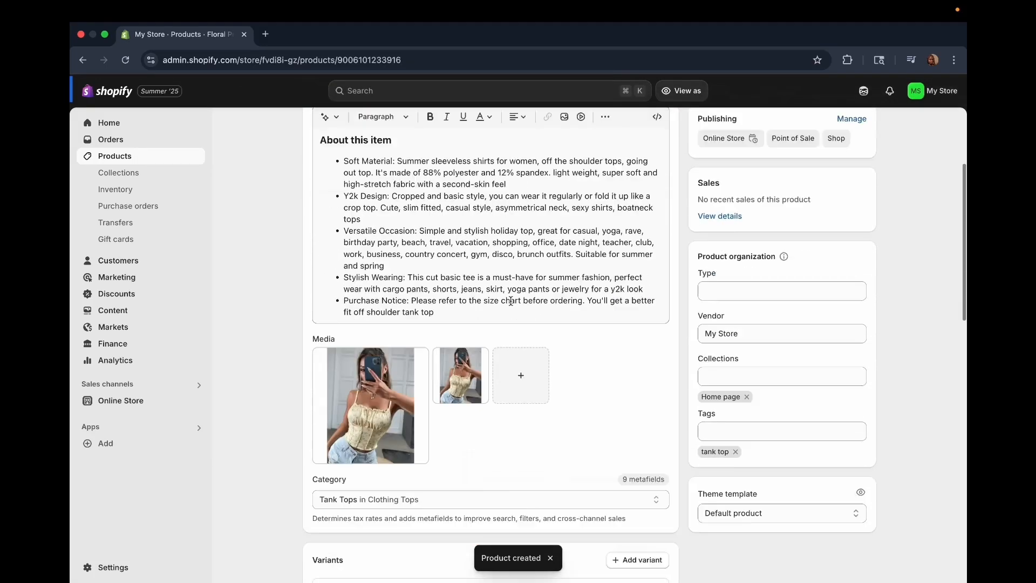
scroll(510, 298, up, 7)
scroll(510, 297, up, 3)
scroll(510, 298, down, 15)
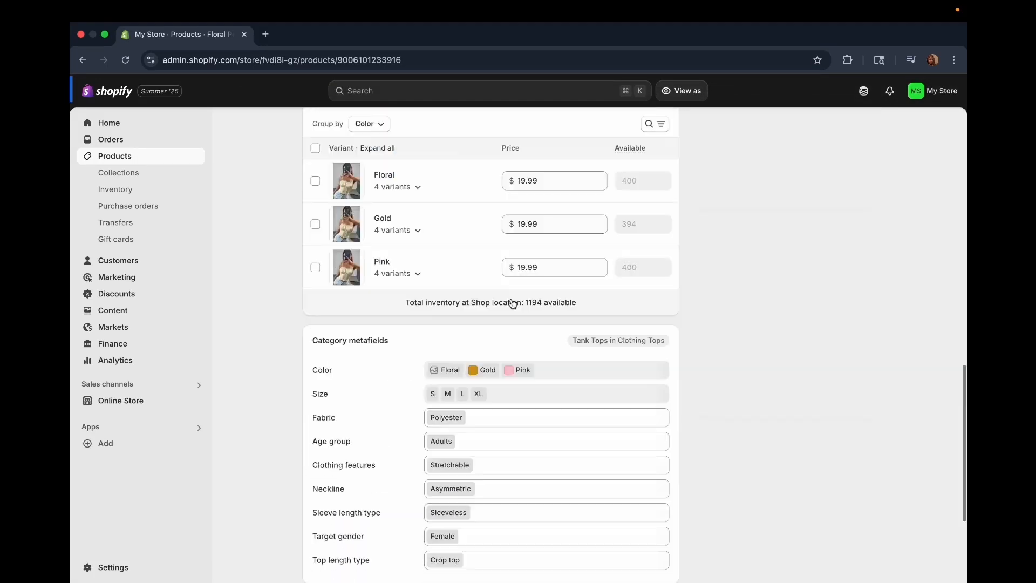
scroll(510, 298, up, 15)
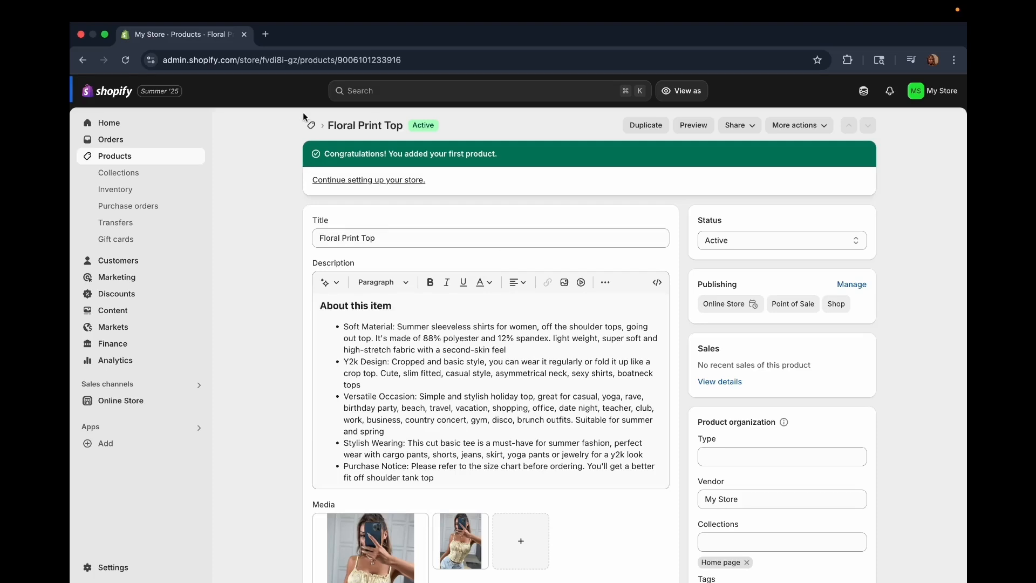
- Open the product list, view the sales channels of Floral Print Top and filter the list to active products
click(116, 155)
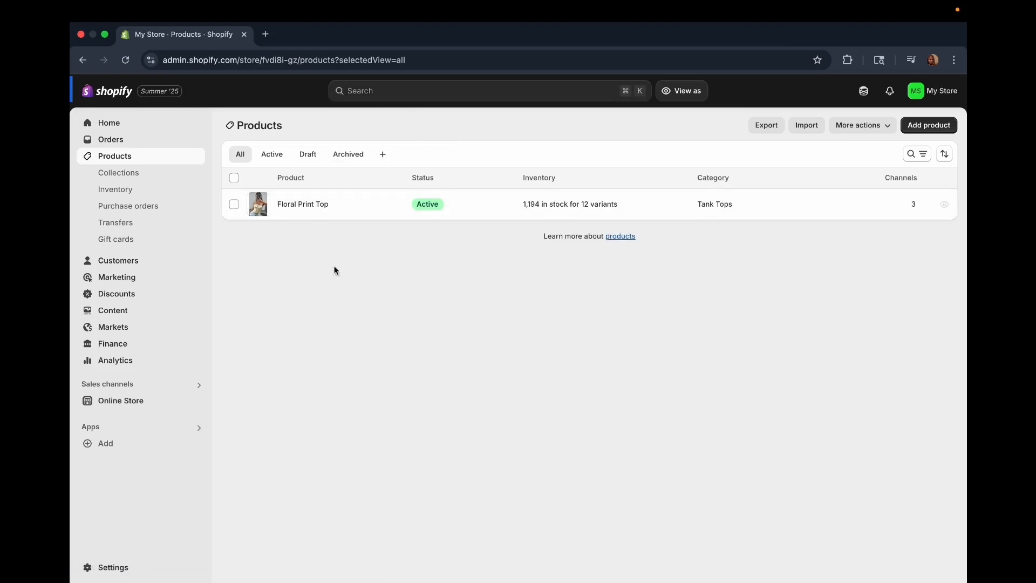
click(287, 178)
click(918, 204)
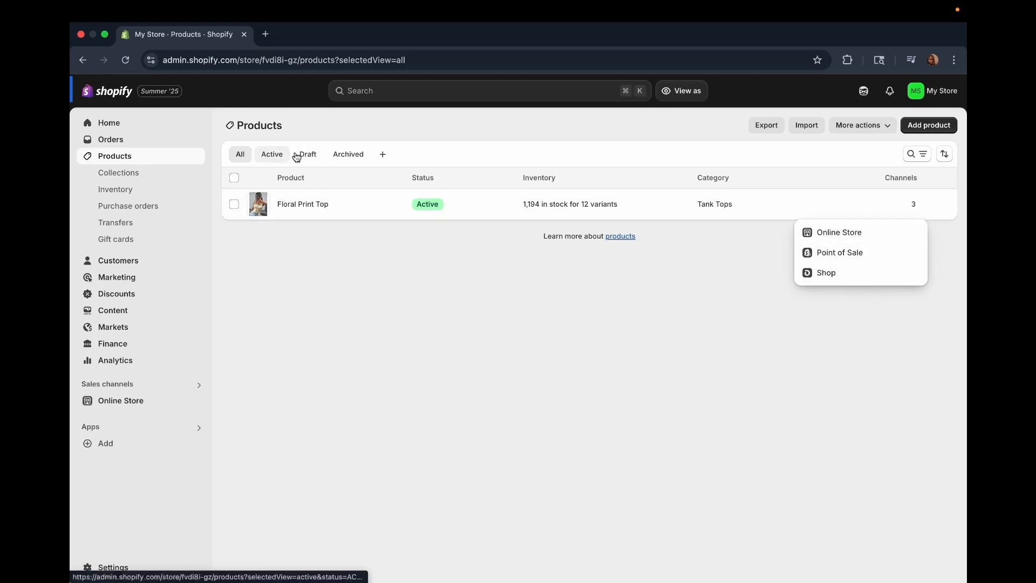
click(618, 316)
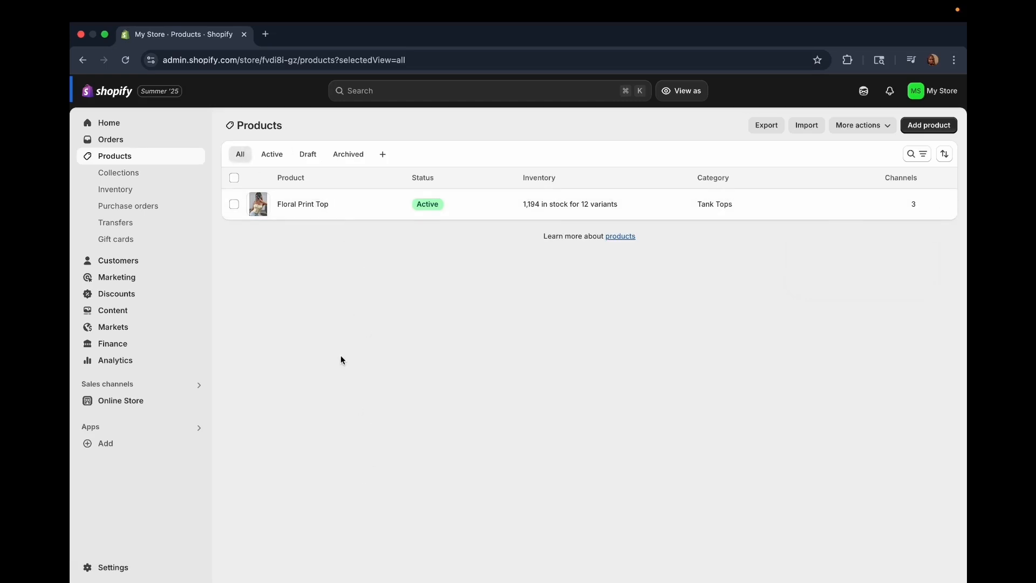
click(272, 154)
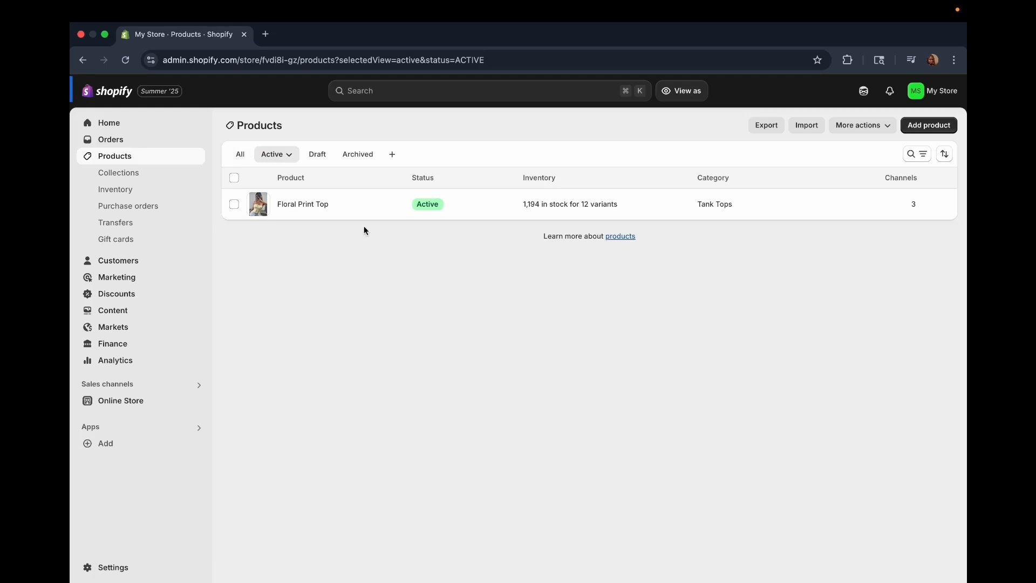
- View the draft and archived product lists, and look over the full list of products
click(322, 150)
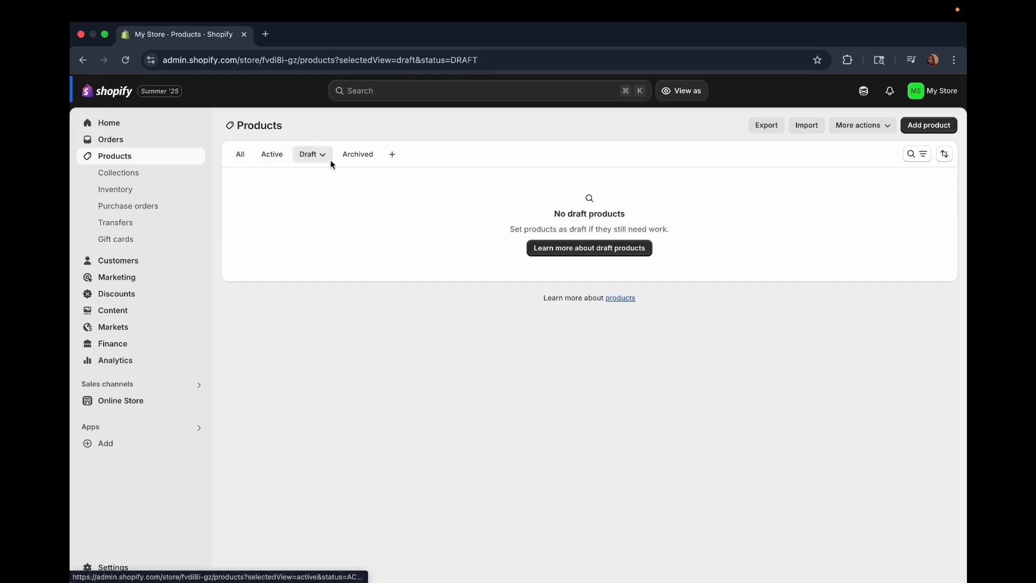
click(356, 156)
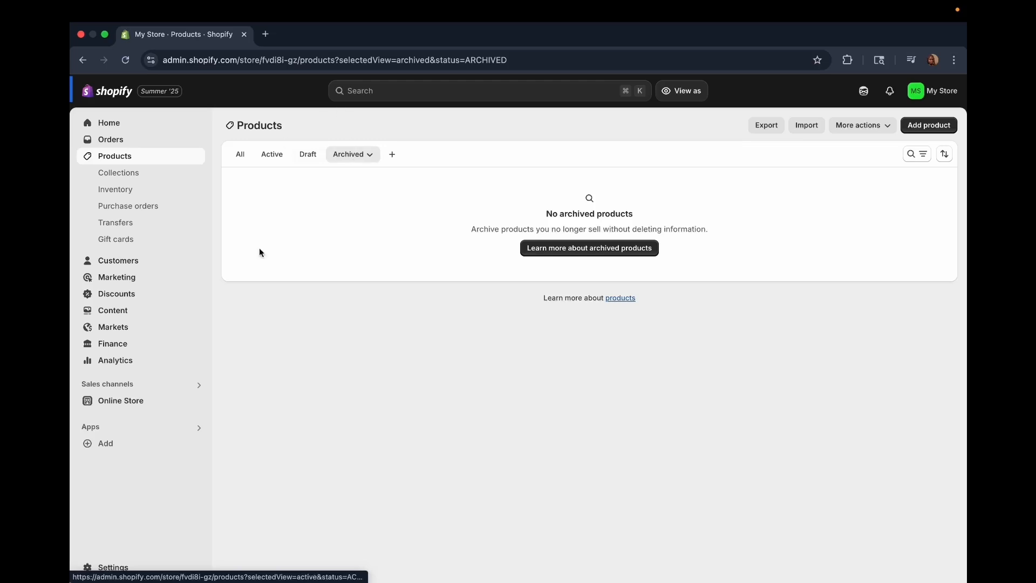
click(237, 156)
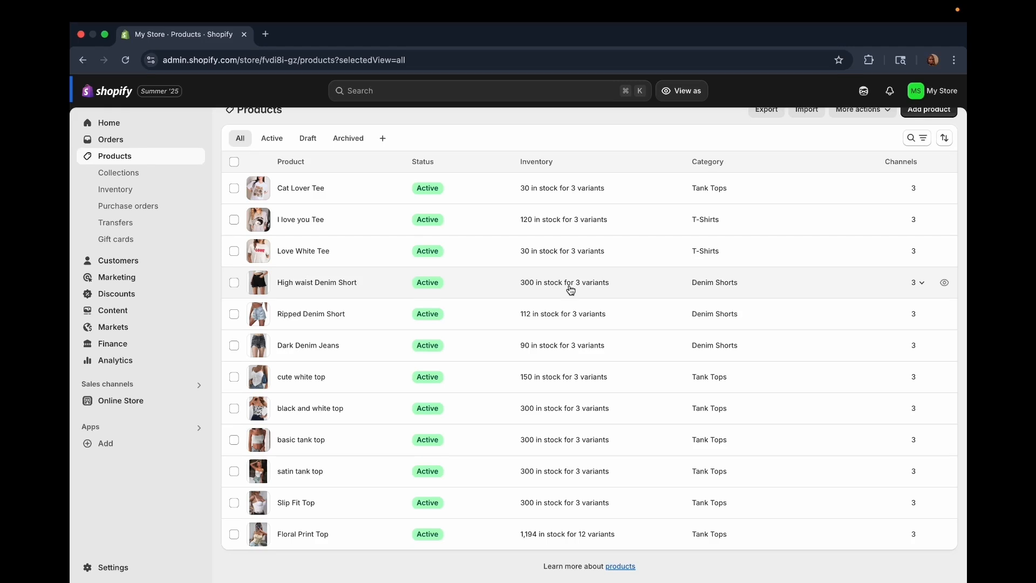
scroll(571, 290, up, 1)
scroll(571, 290, down, 1)
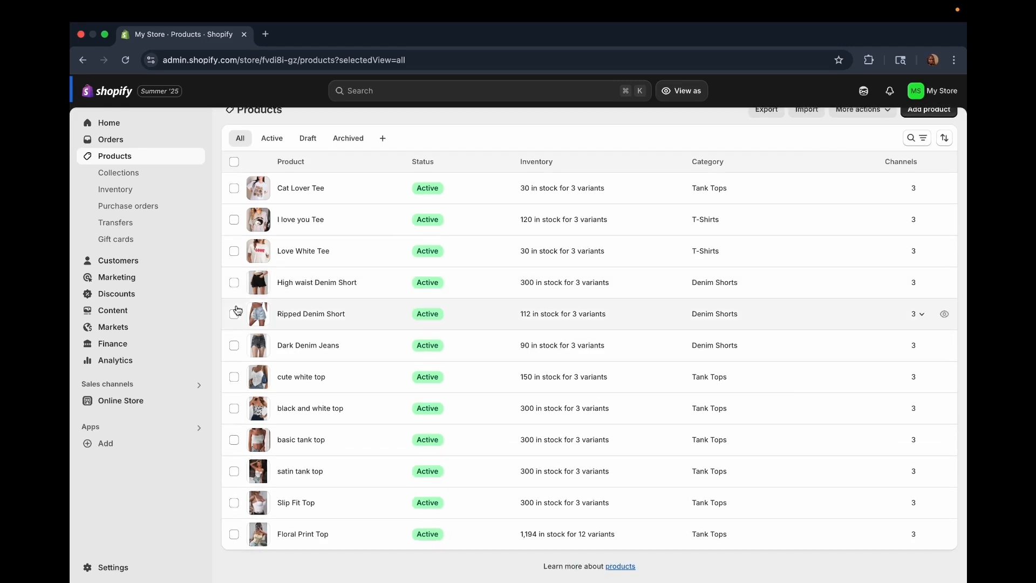
- Open the store's collections and delete the existing Home page collection
click(129, 172)
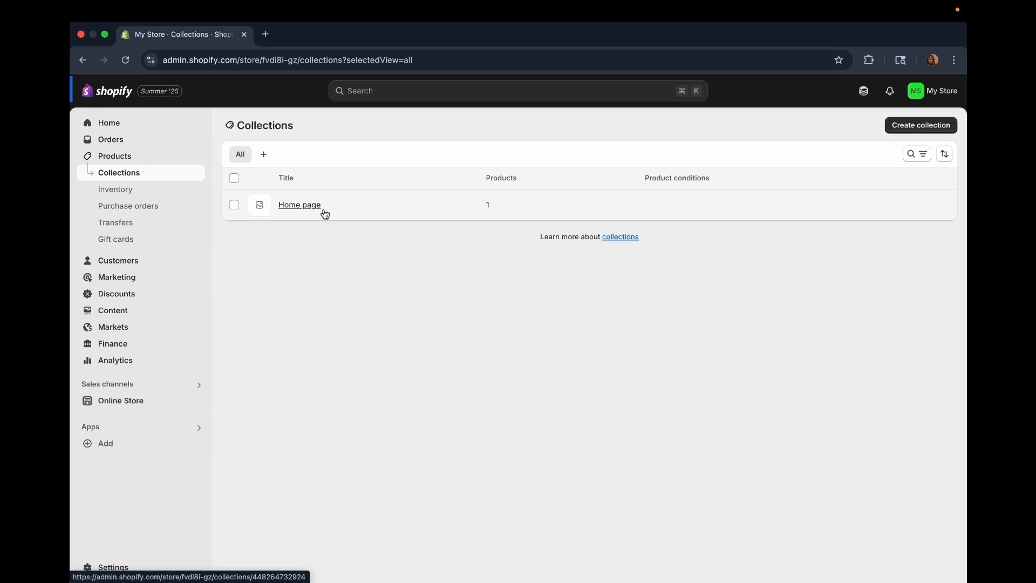
click(234, 215)
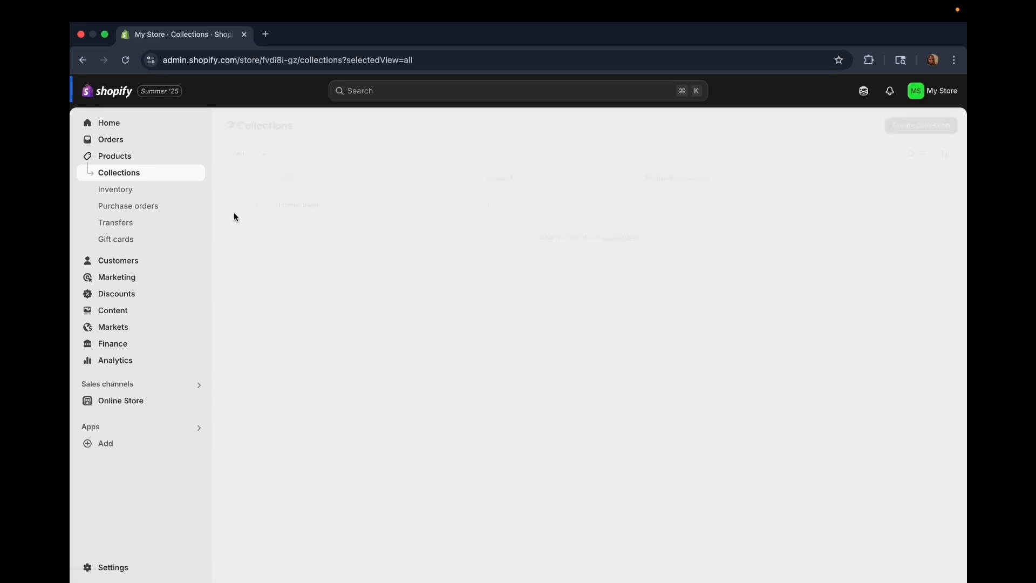
click(110, 173)
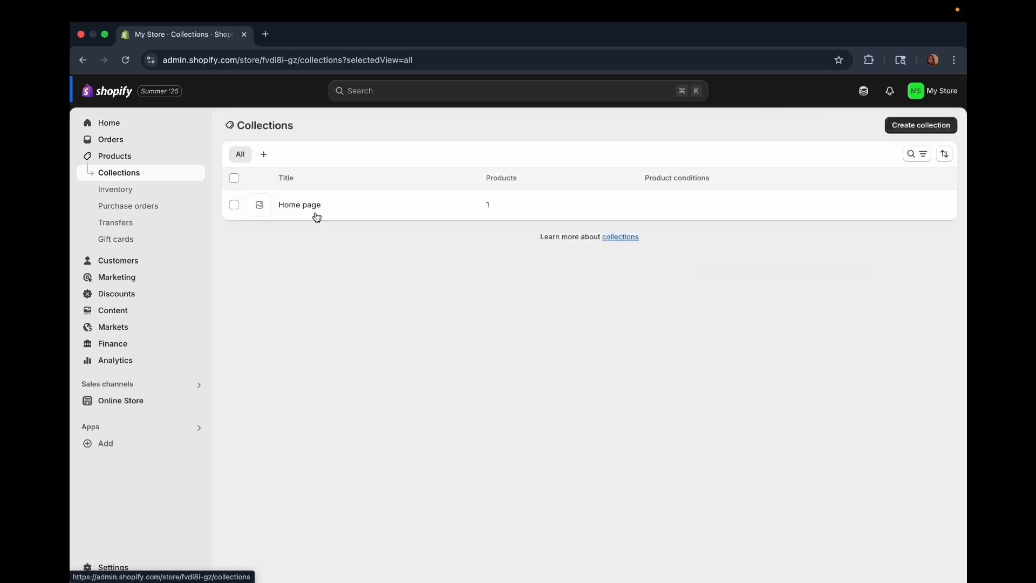
click(234, 204)
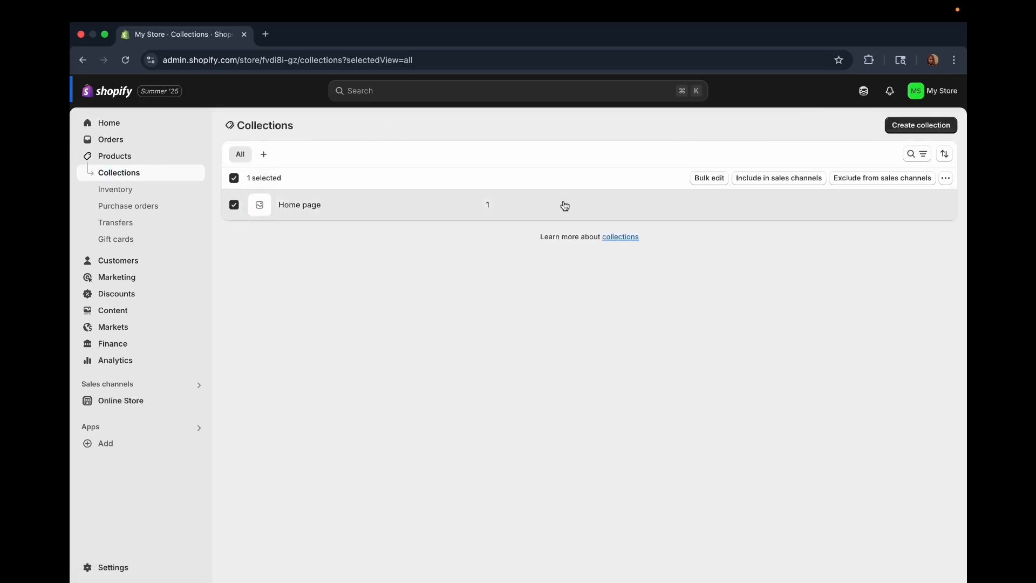
click(946, 182)
click(921, 201)
click(678, 361)
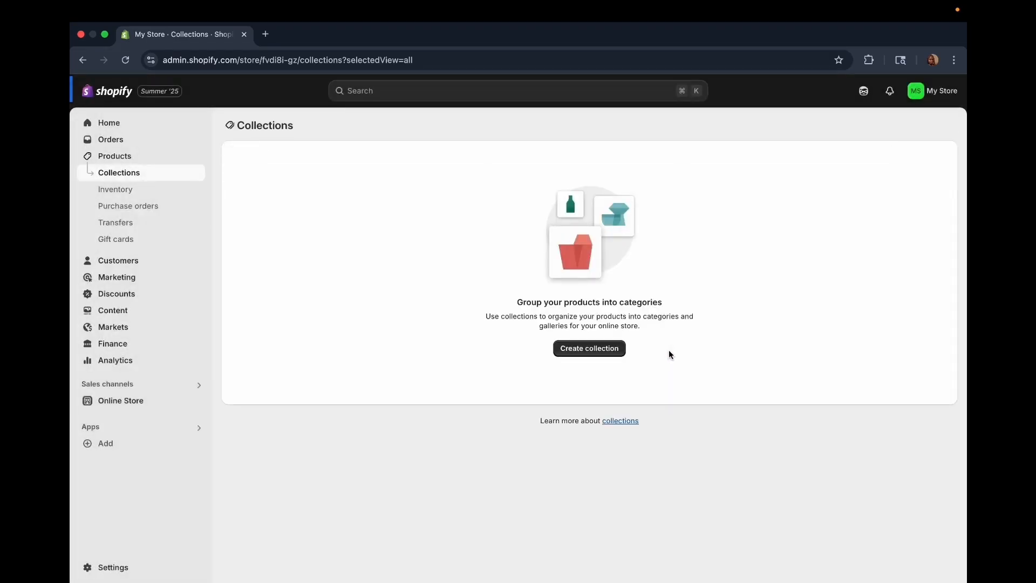
- Start a new collection titled "Tank Tops", leaving its description blank
click(581, 349)
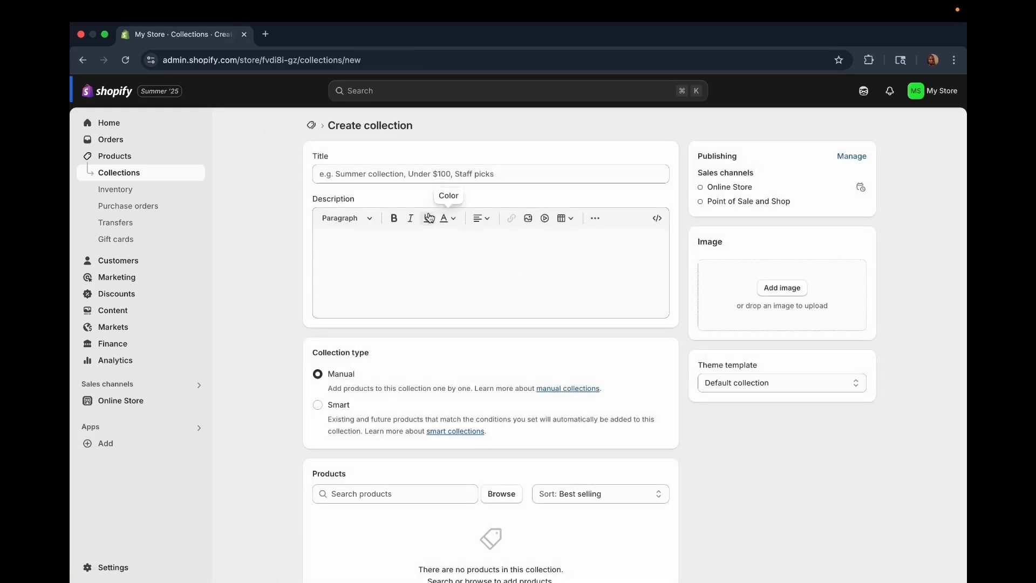
click(422, 176)
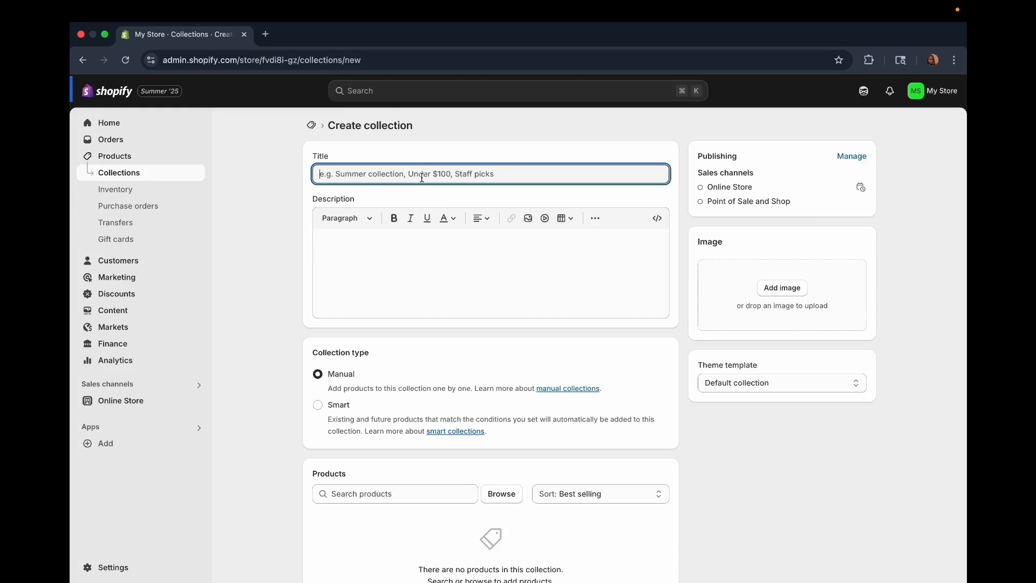
text(Ta)
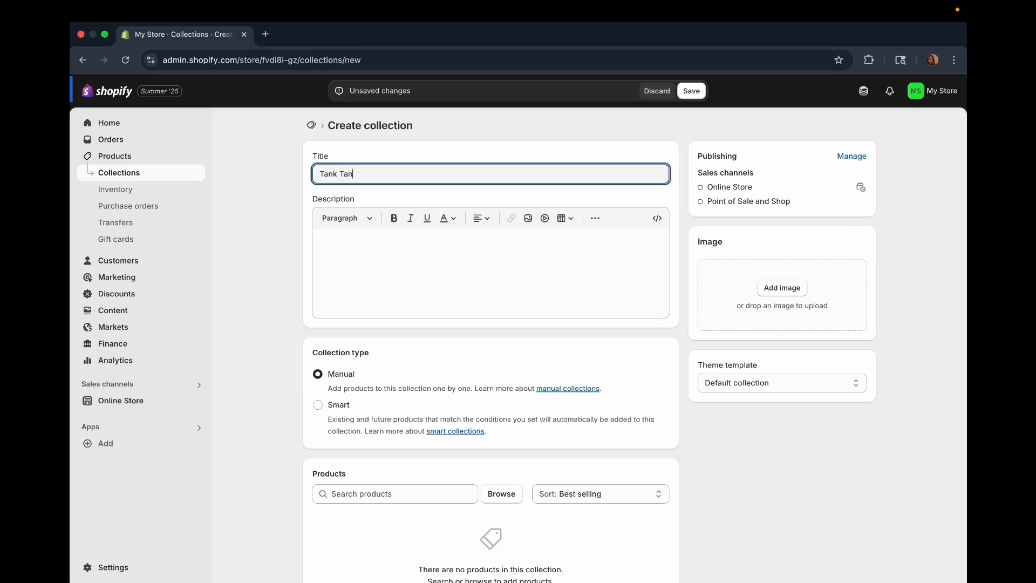
text(nk Tops)
click(404, 240)
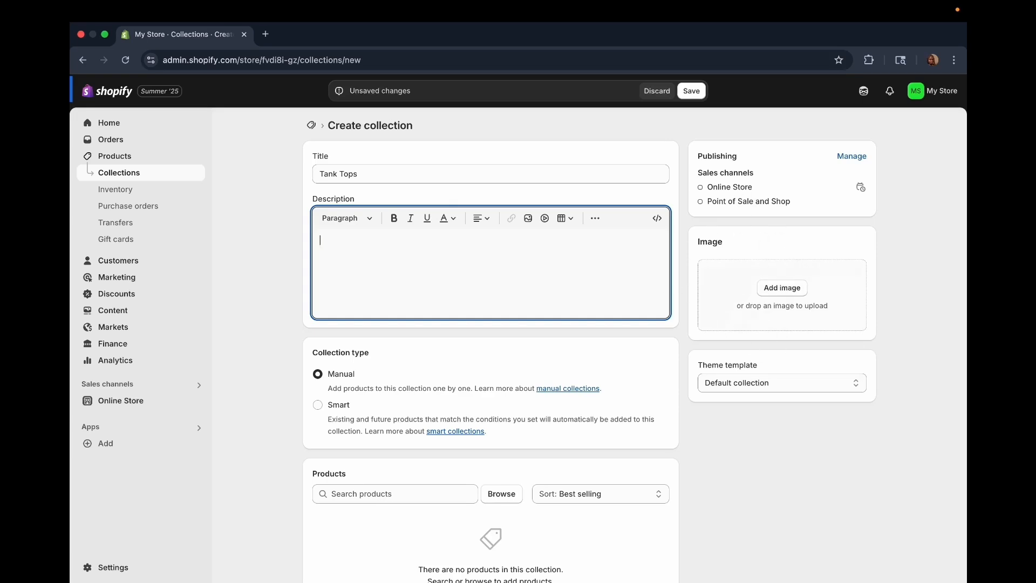
- Set the existing store image IMG_5462, the white halter top, as the collection's image
click(783, 289)
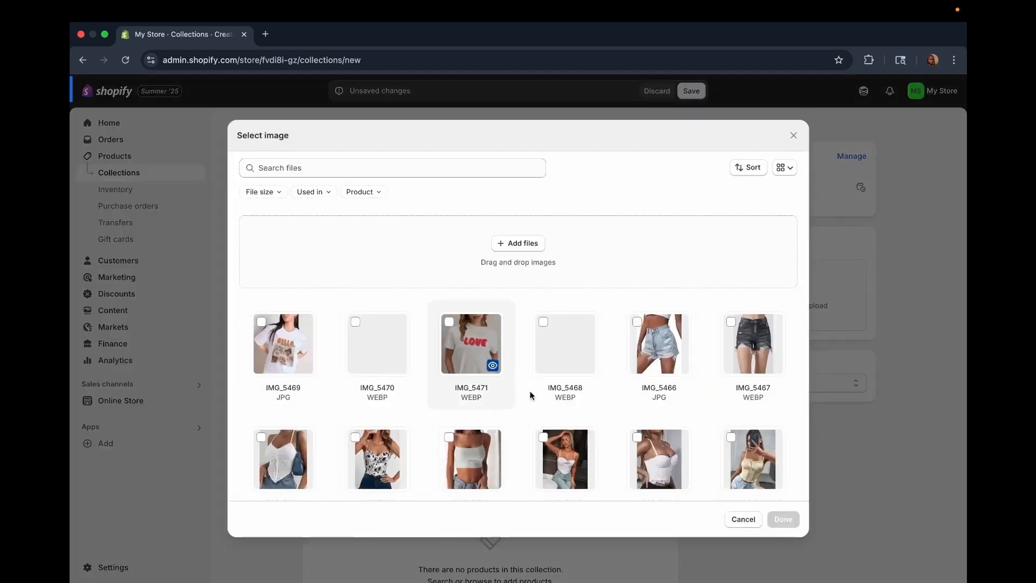
scroll(553, 400, down, 3)
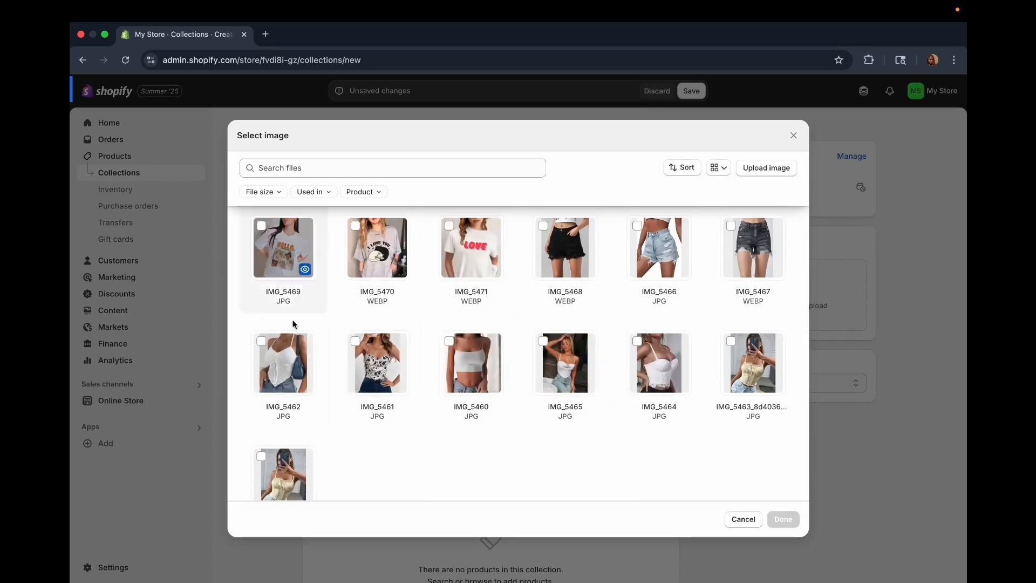
click(261, 342)
click(783, 519)
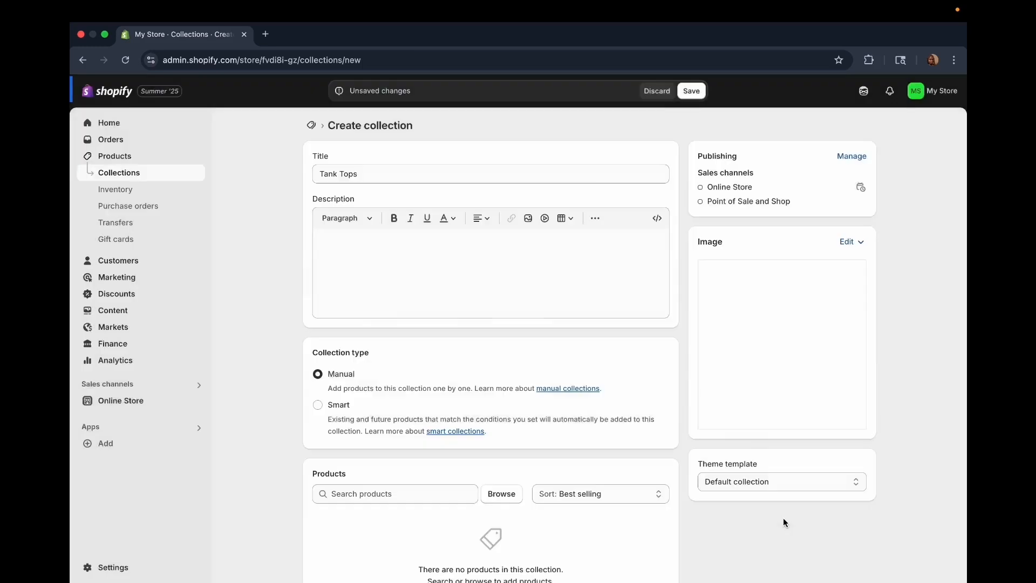
- Examine the new collection's form, including the Manual and Smart collection types and the products and search engine listing sections
scroll(744, 463, down, 3)
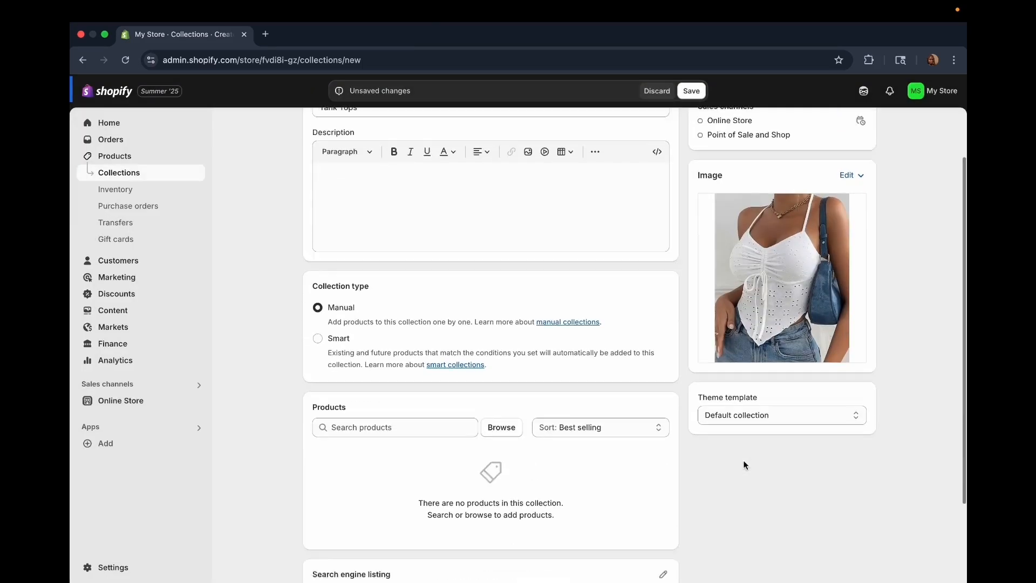
scroll(744, 464, up, 3)
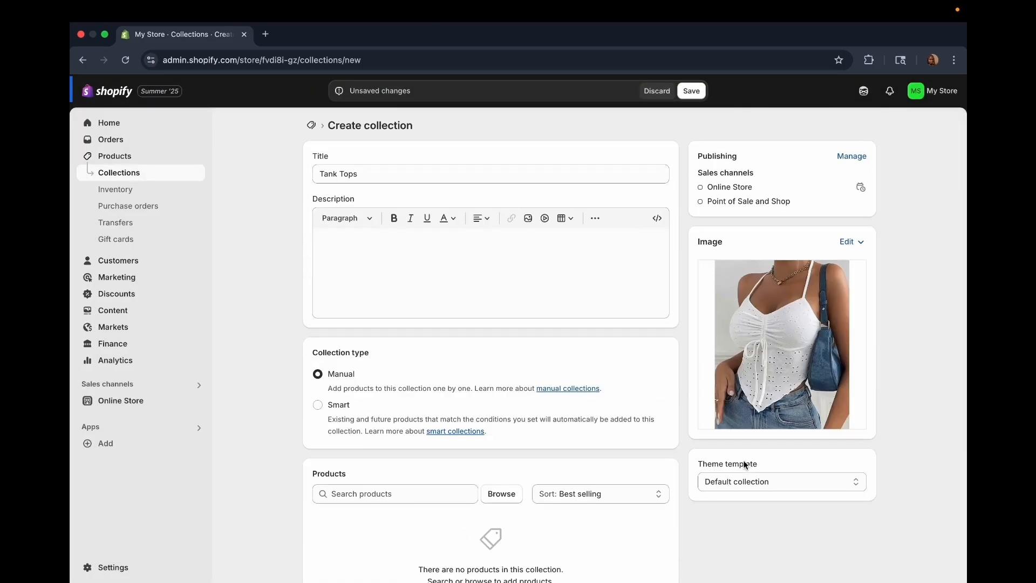
scroll(744, 464, down, 3)
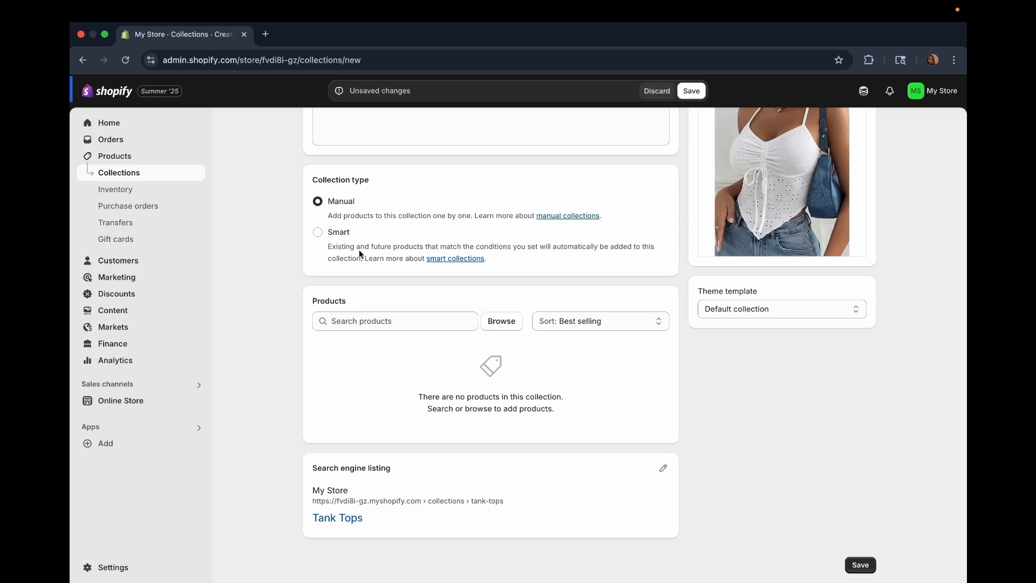
scroll(344, 211, up, 2)
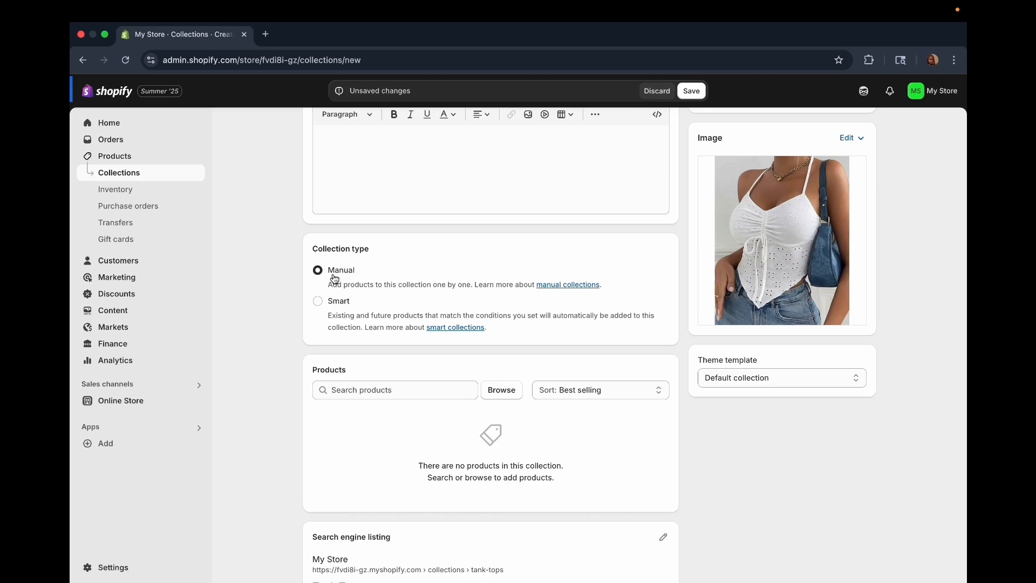
scroll(334, 278, up, 3)
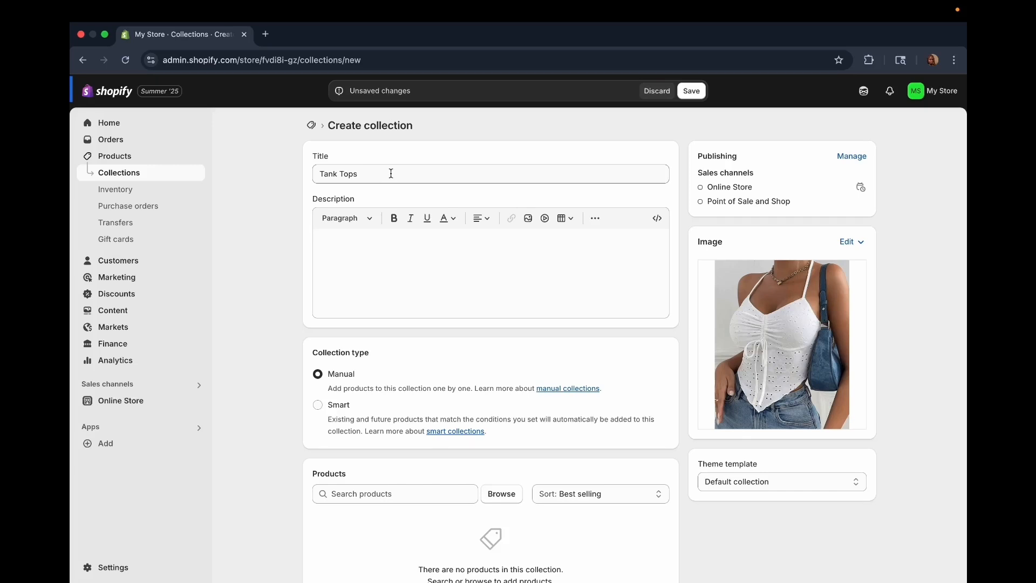
scroll(363, 374, down, 1)
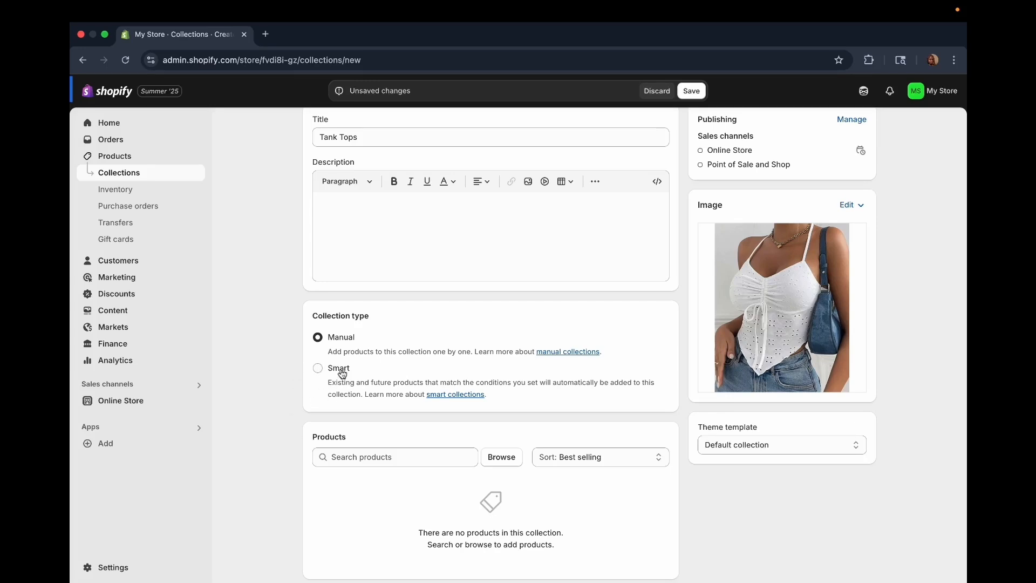
scroll(342, 374, down, 2)
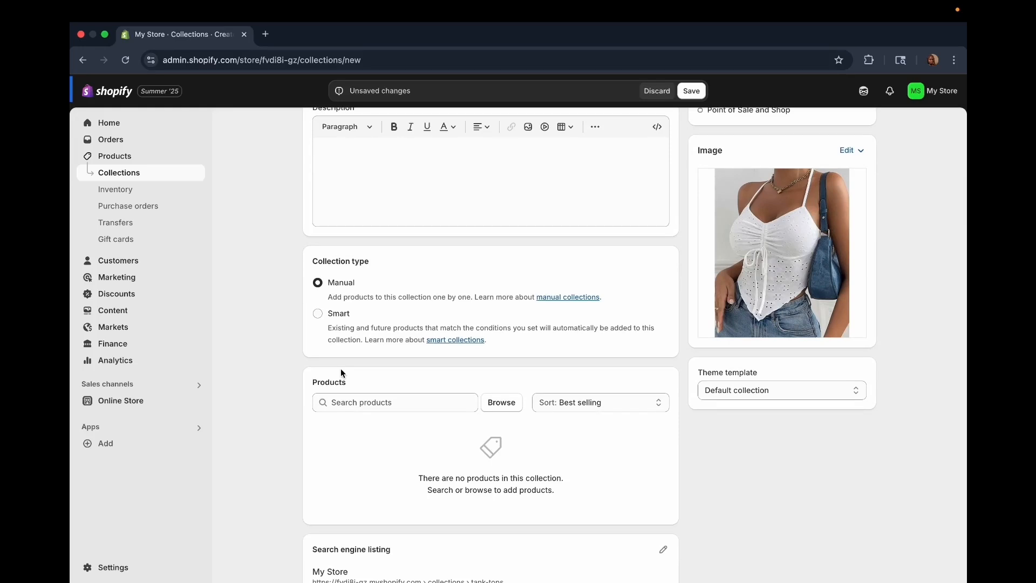
scroll(341, 372, up, 1)
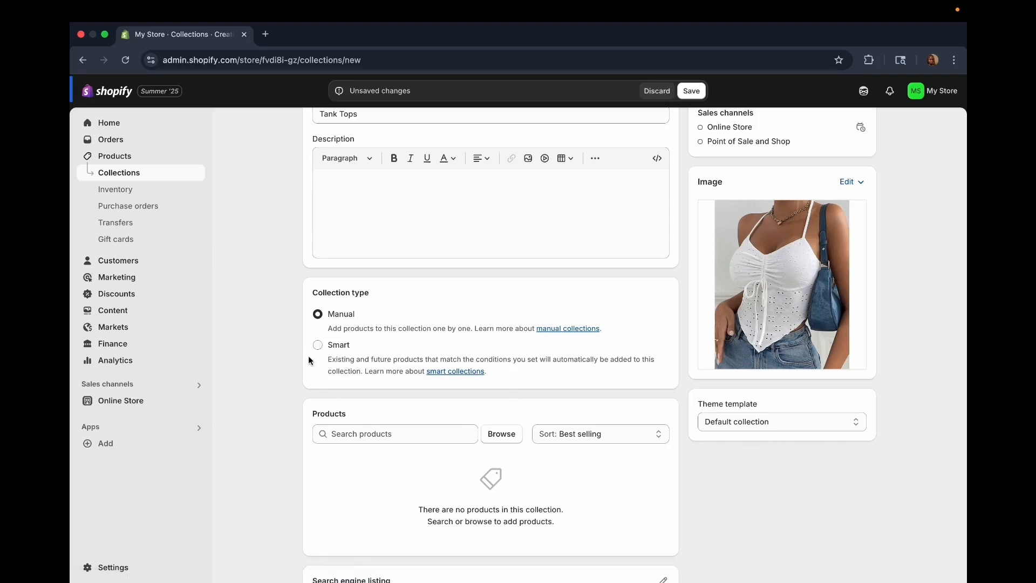
scroll(324, 259, up, 2)
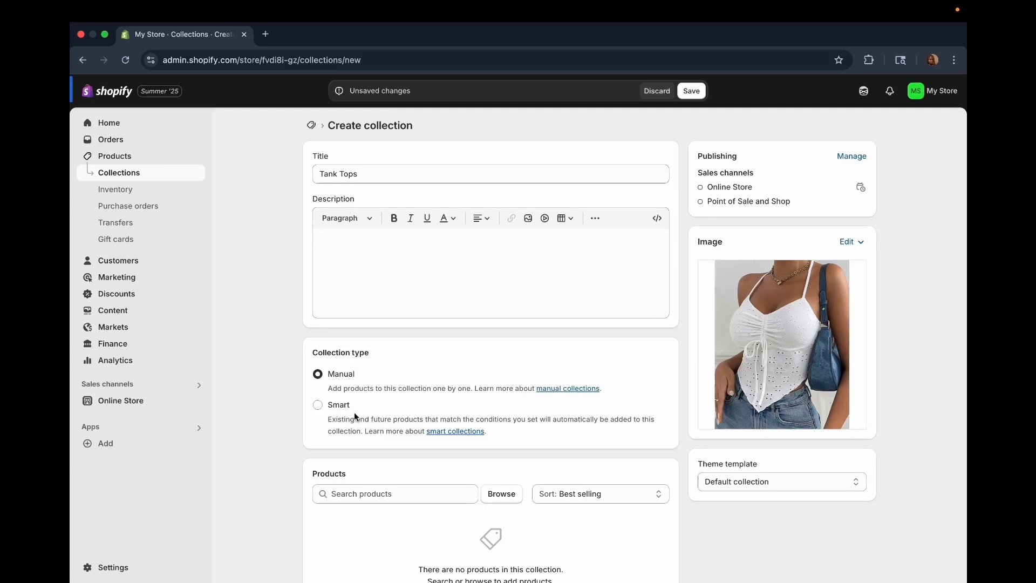
scroll(319, 392, down, 1)
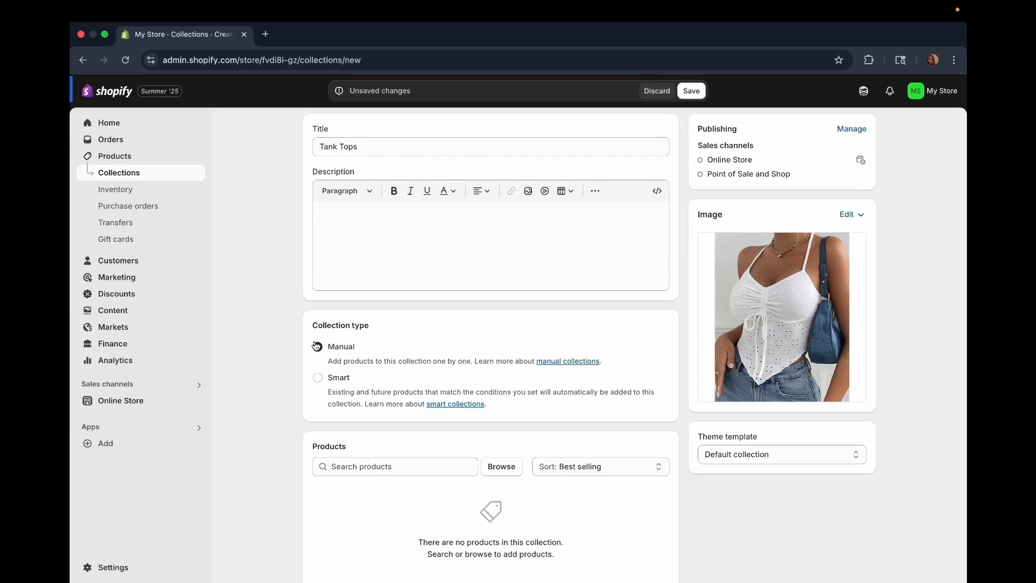
- Browse the products available for the collection and close the list without adding any
scroll(335, 364, down, 3)
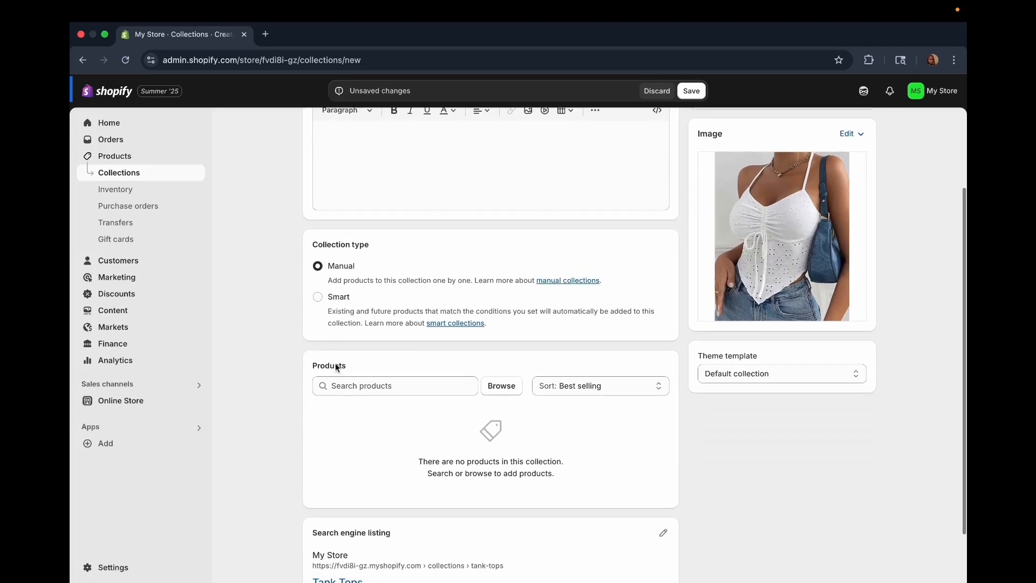
scroll(351, 387, down, 2)
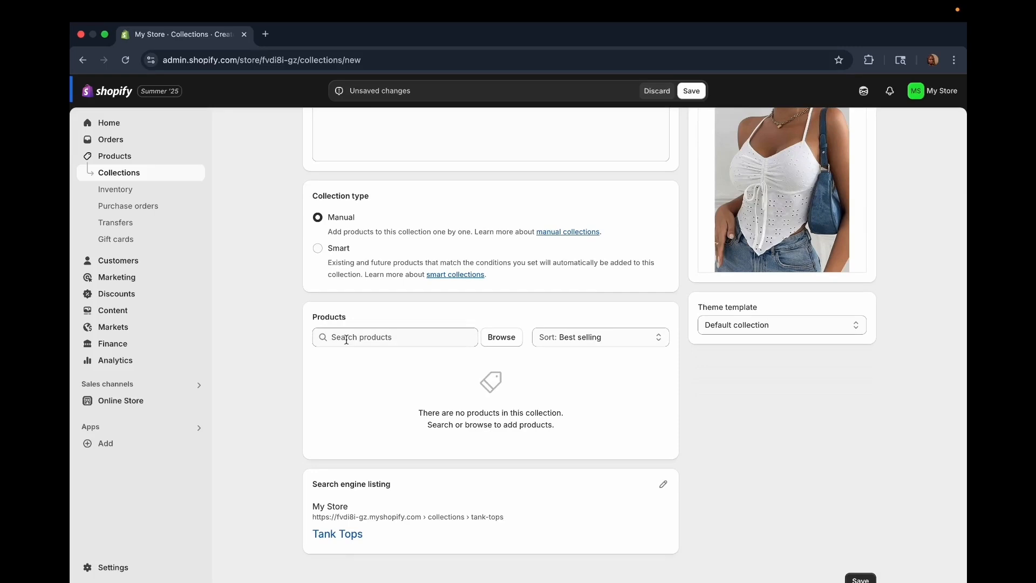
click(346, 339)
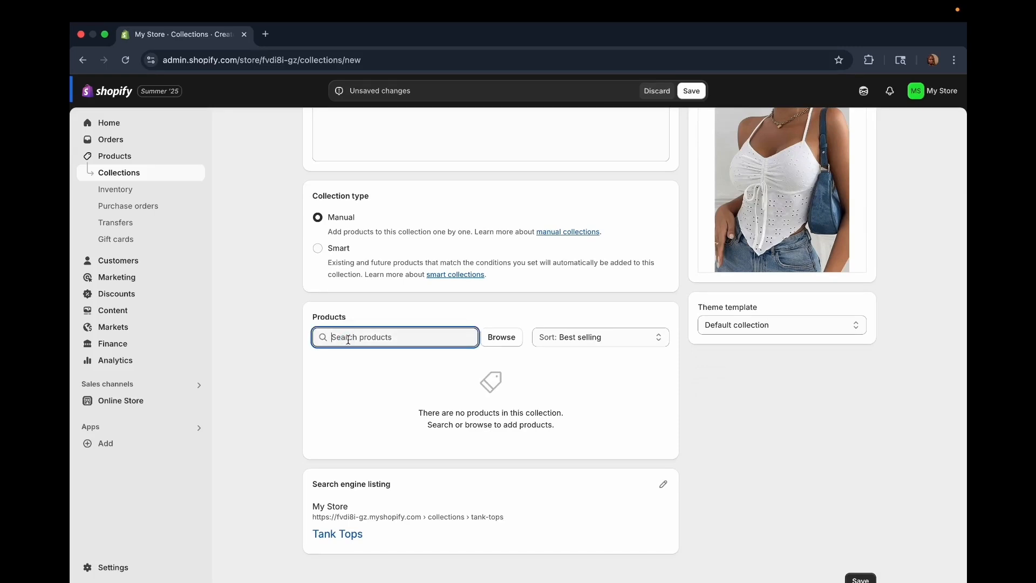
click(501, 336)
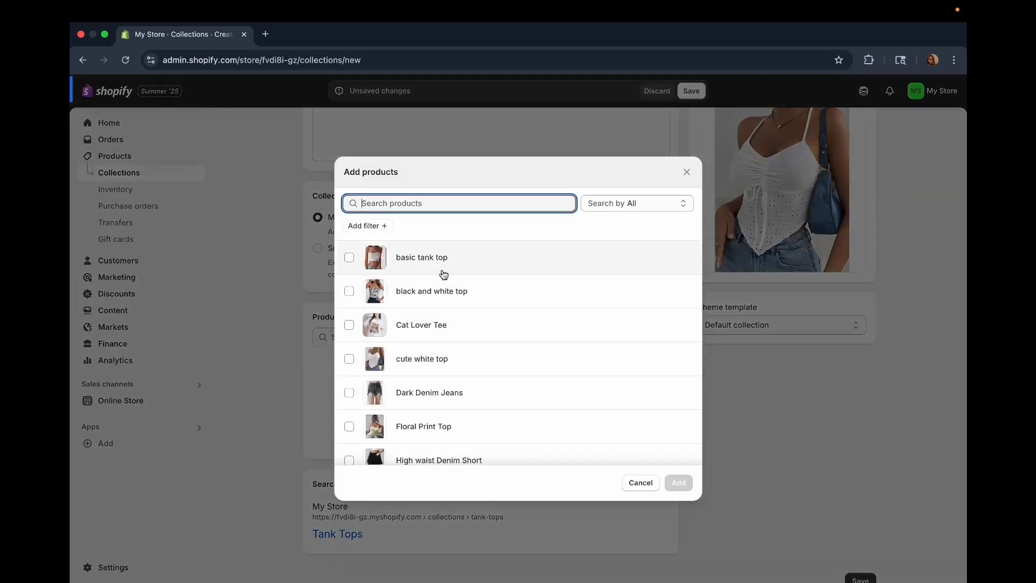
scroll(439, 308, down, 4)
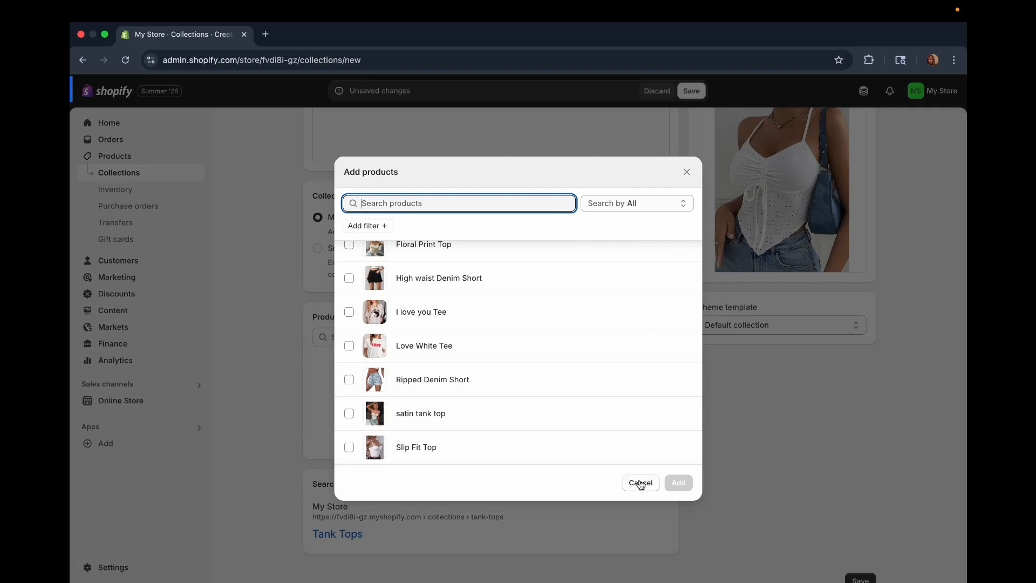
click(640, 482)
scroll(462, 339, up, 3)
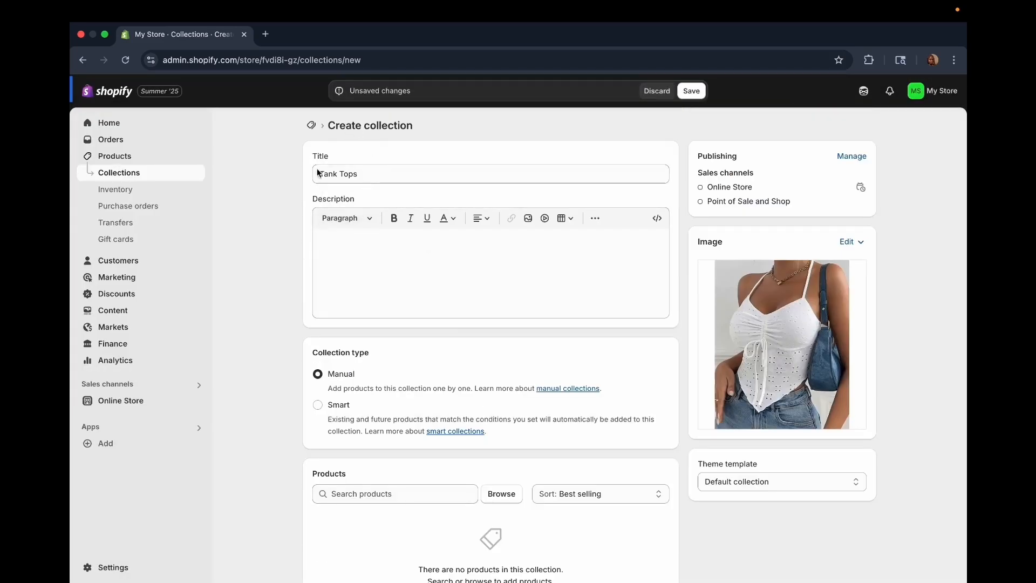
- Open the product picker for the Tank Tops collection by searching for "tank", and clear the search to list all products
scroll(390, 331, down, 3)
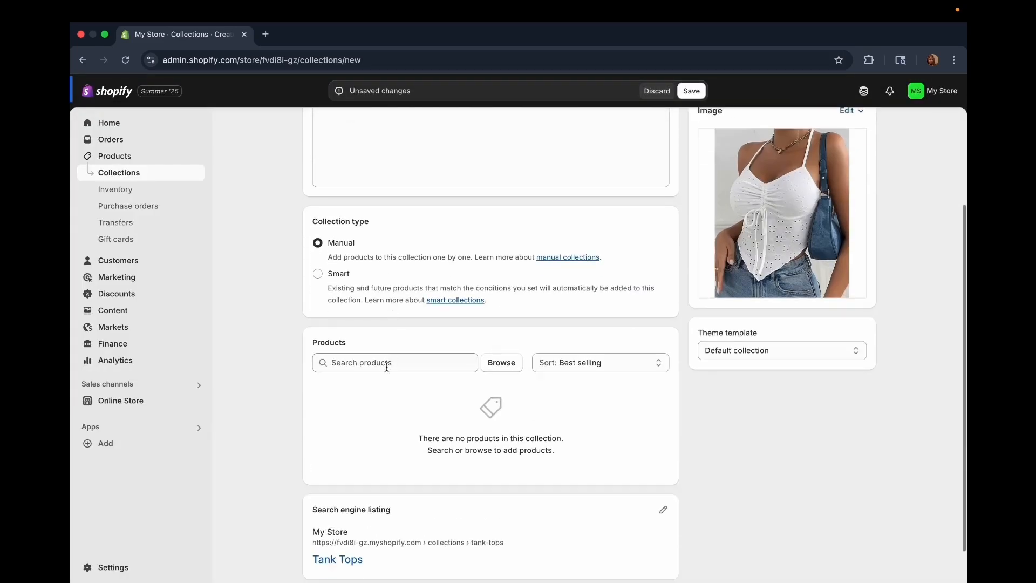
click(387, 366)
text(tank)
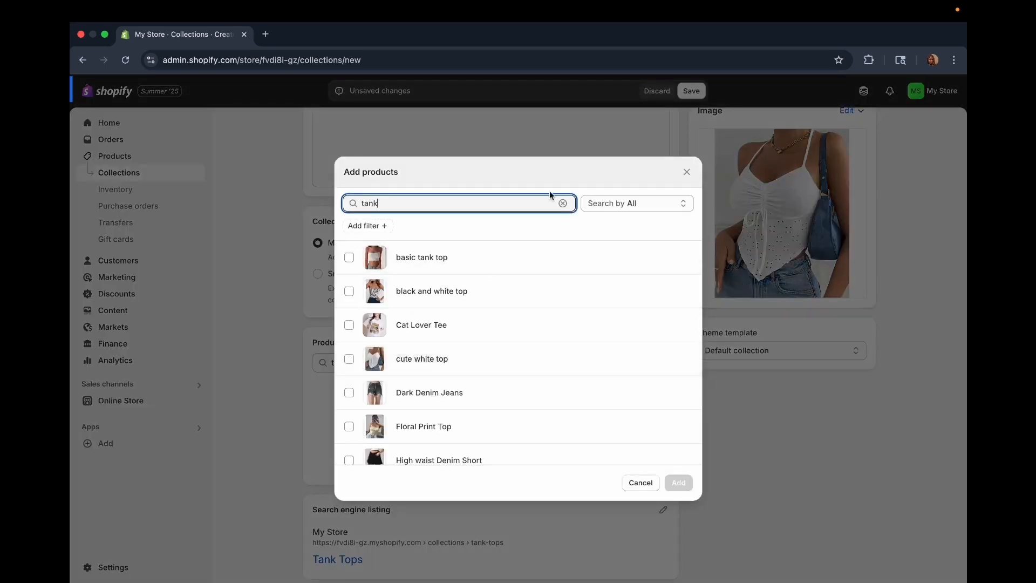
click(563, 203)
- Add basic tank top, black and white top, cute white top, Floral Print Top, satin tank top and Slip Fit Top to the collection
click(352, 360)
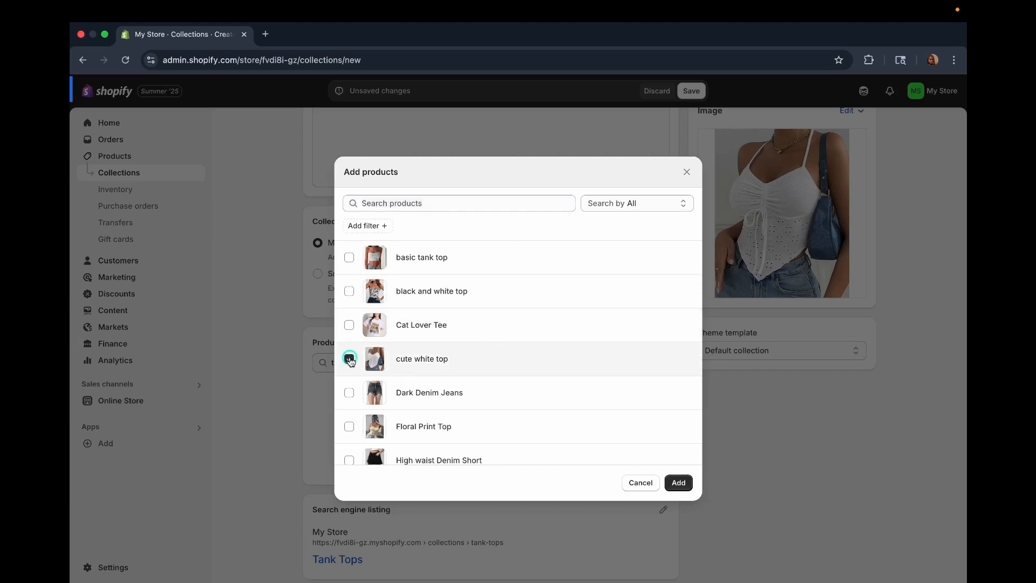
click(350, 291)
click(350, 259)
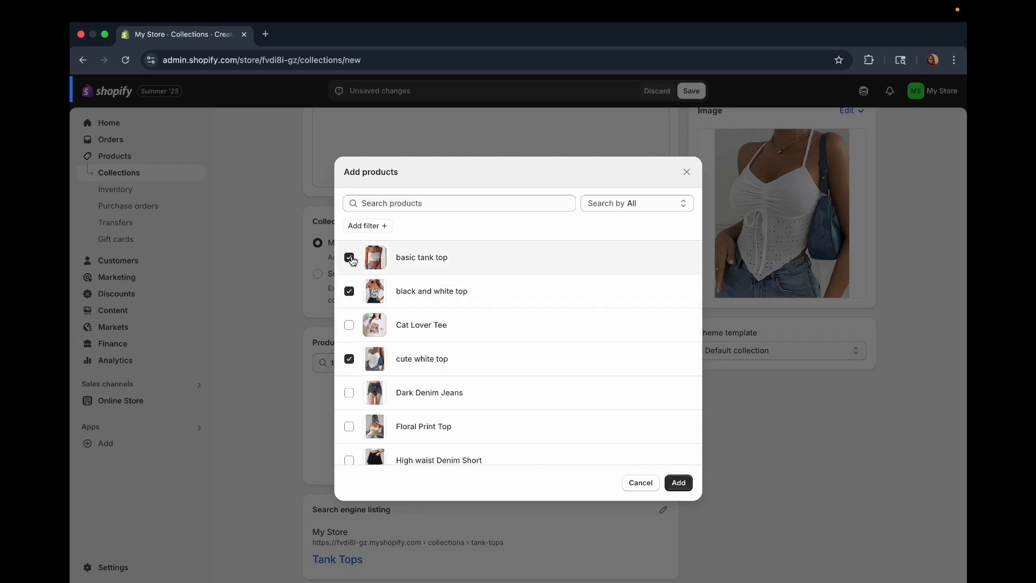
scroll(362, 346, down, 2)
scroll(352, 344, up, 2)
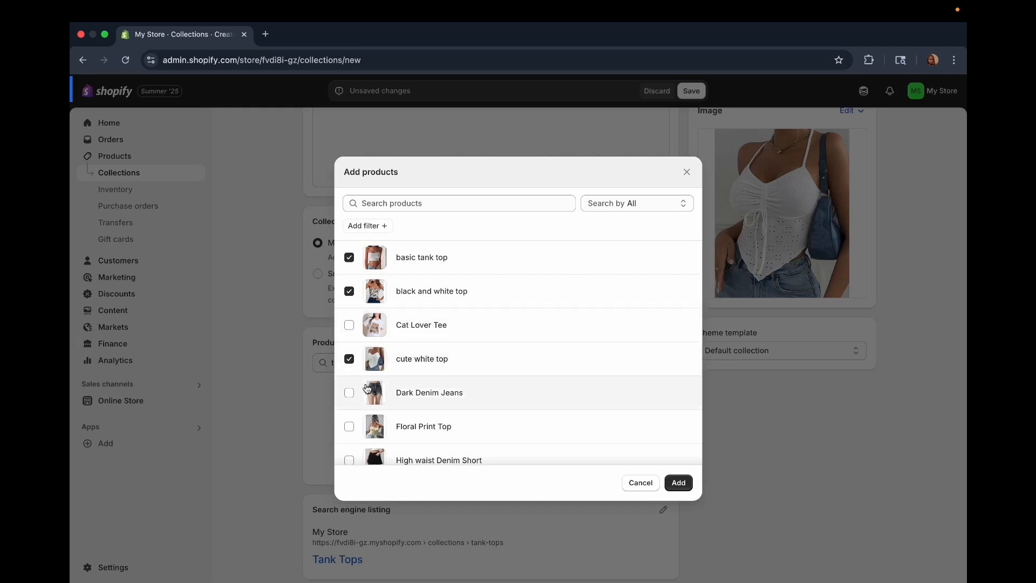
scroll(353, 345, down, 3)
click(349, 299)
scroll(356, 372, down, 2)
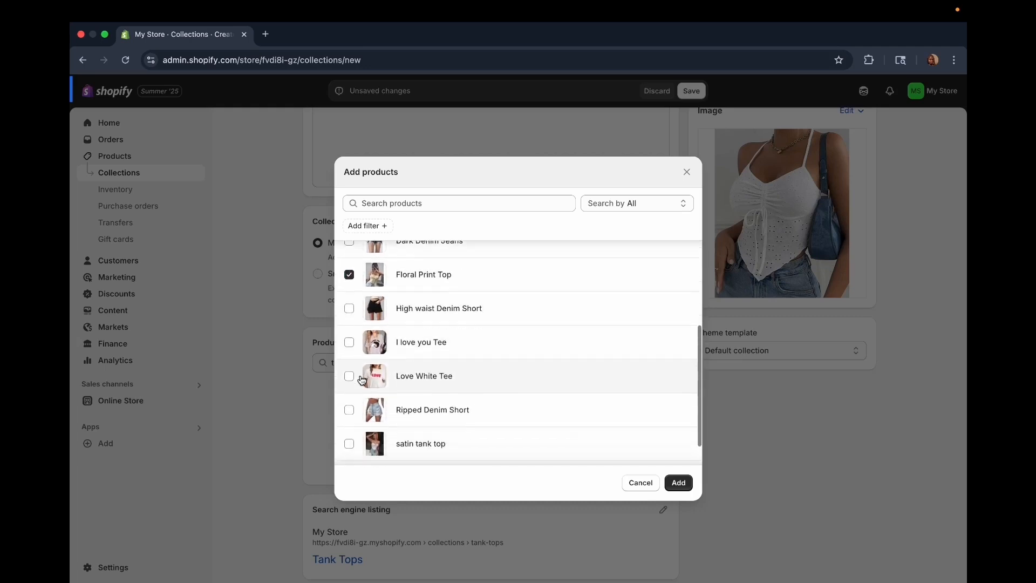
click(349, 414)
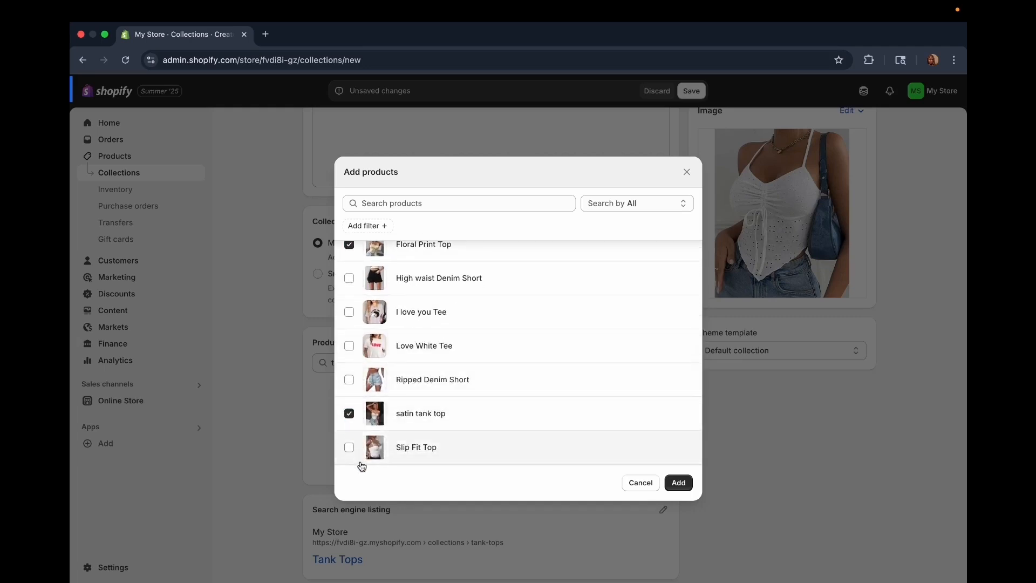
scroll(351, 446, up, 1)
scroll(353, 438, up, 6)
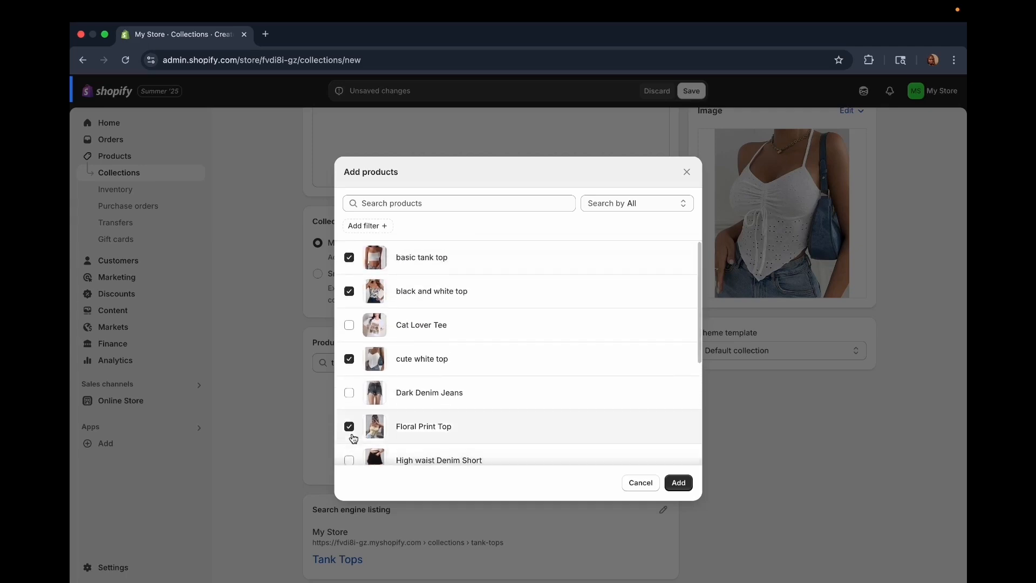
click(678, 482)
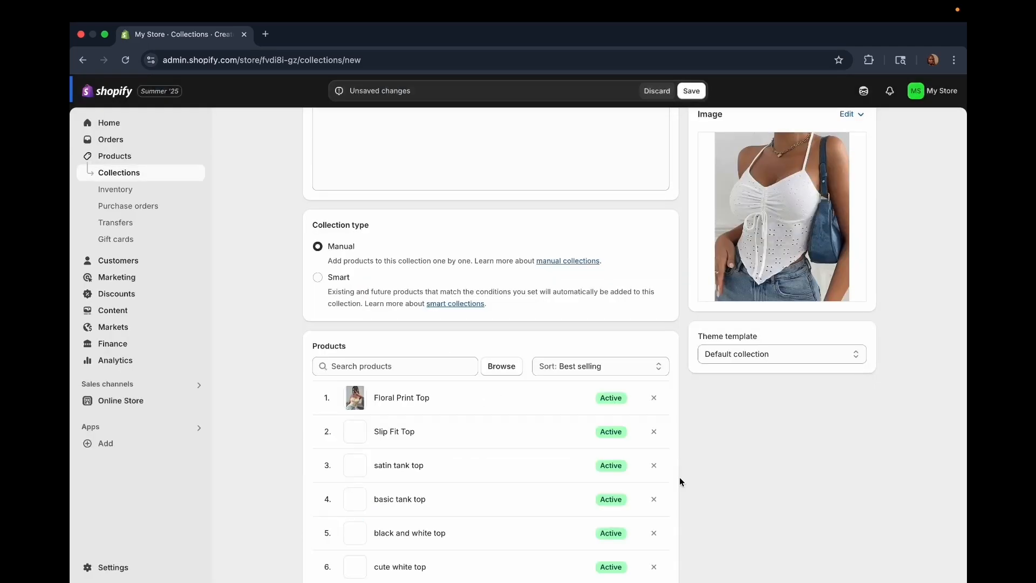
- Review the products added to the Tank Tops collection and save the collection
scroll(680, 480, down, 5)
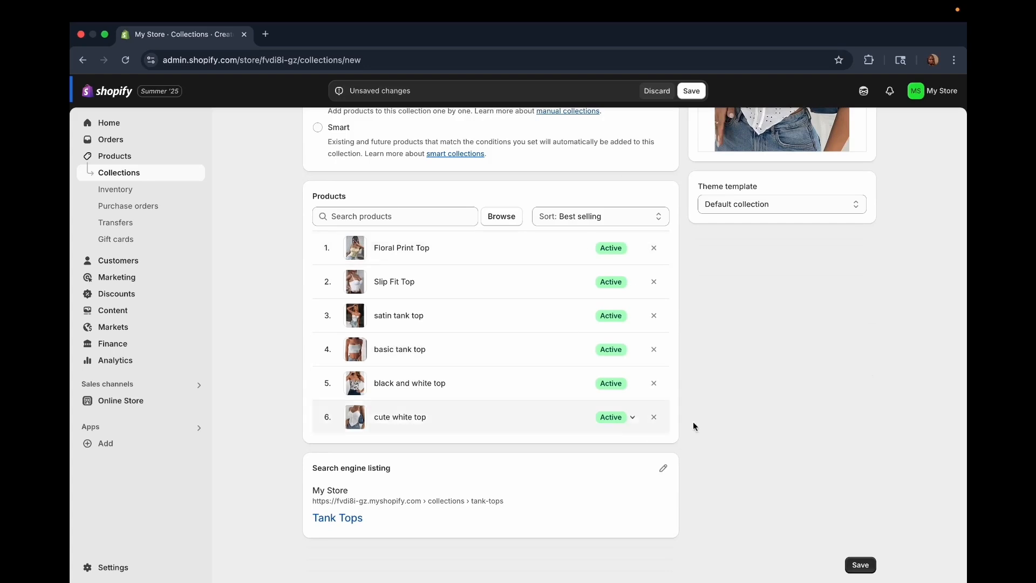
scroll(579, 428, up, 1)
scroll(577, 428, up, 5)
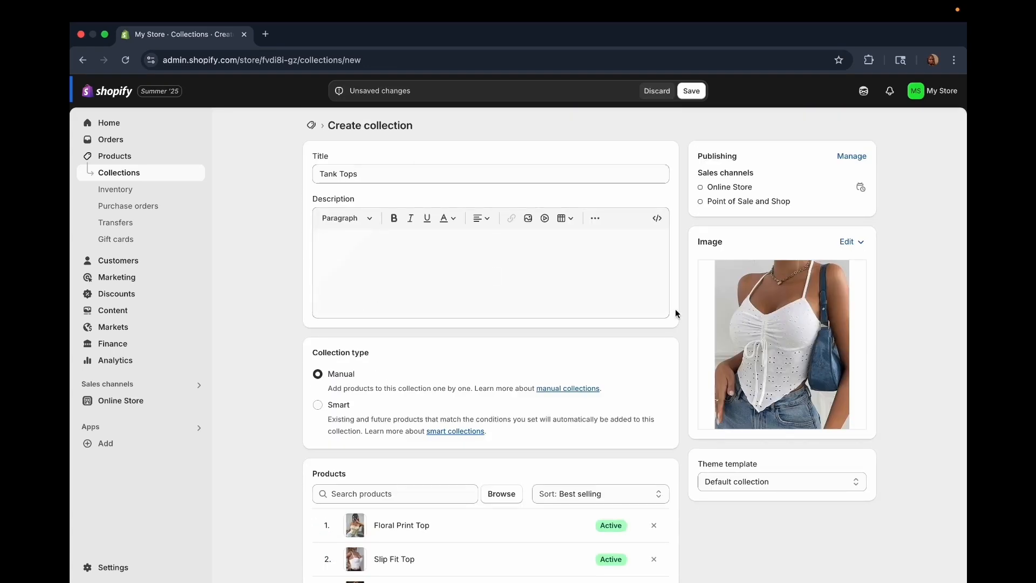
click(690, 92)
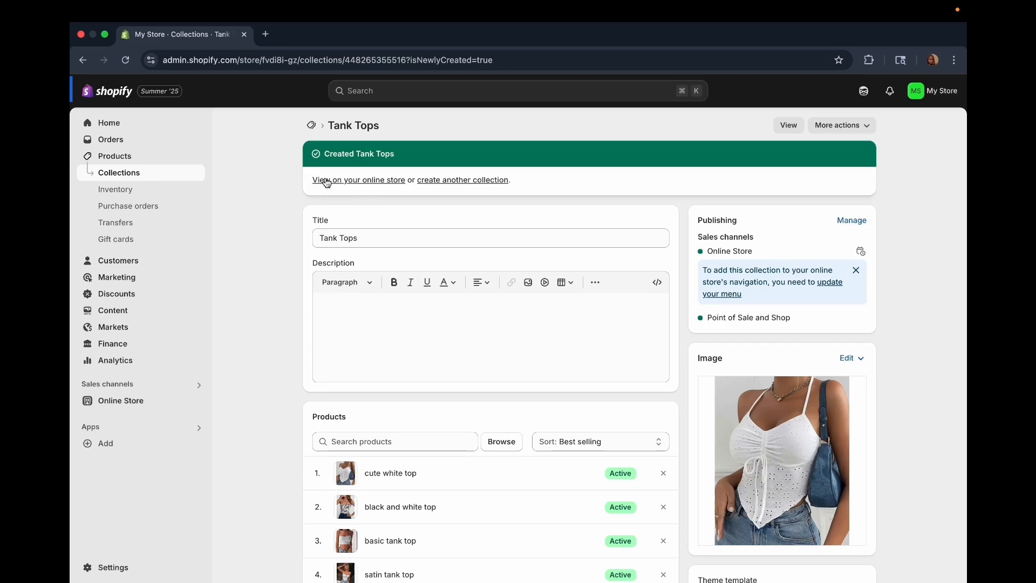
- View the Tank Tops collection on the online store and look through its product listings
click(792, 126)
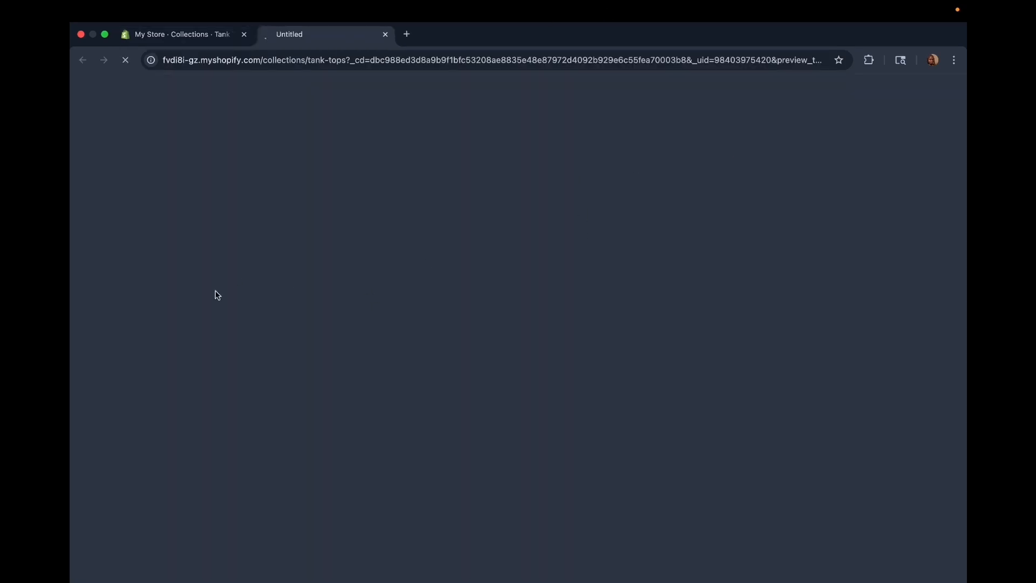
scroll(553, 377, down, 1)
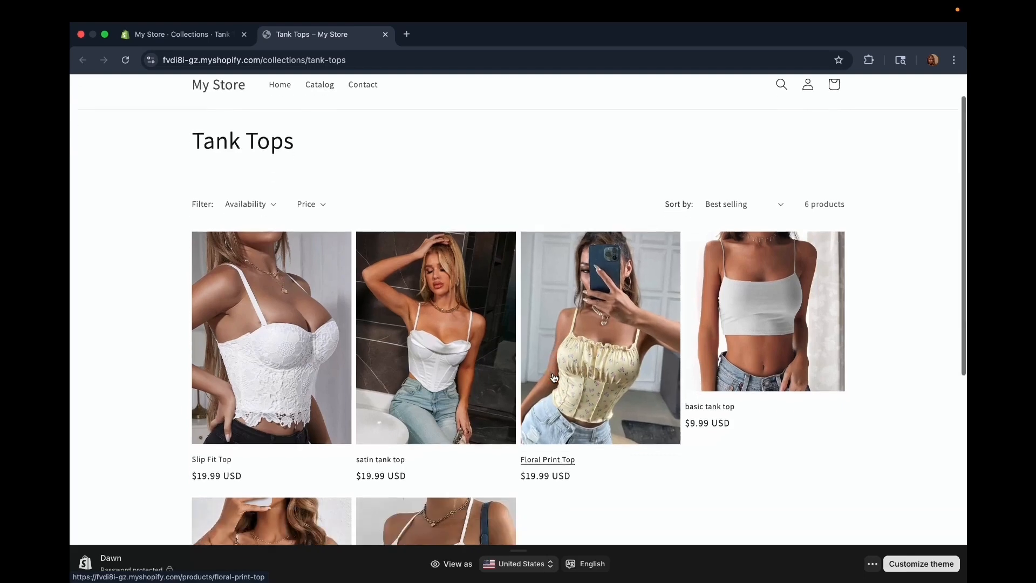
scroll(553, 377, down, 7)
scroll(553, 377, up, 8)
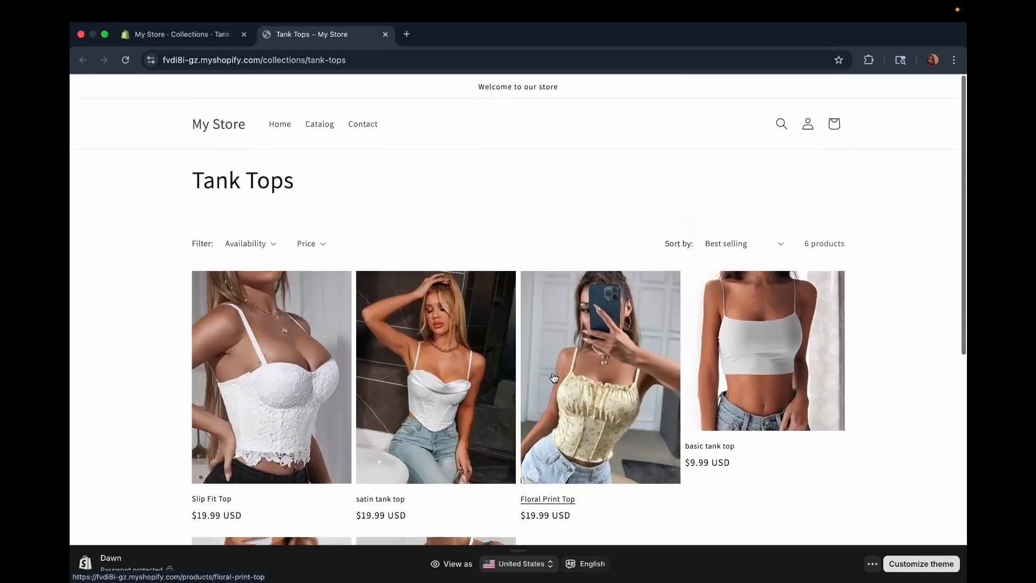
scroll(552, 377, down, 8)
scroll(404, 335, up, 8)
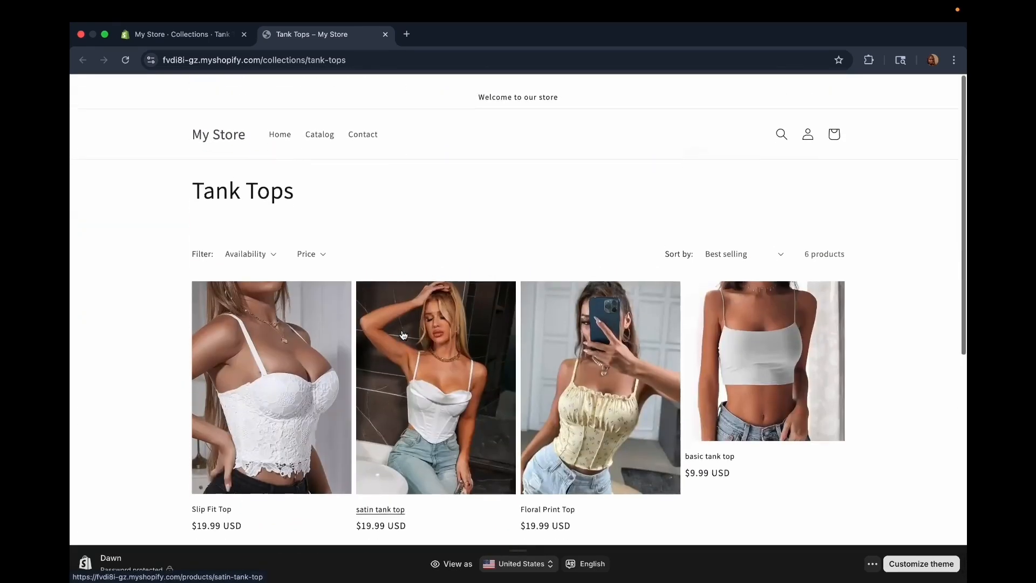
- Return to the store admin and start another collection titled "T shirts Collections", leaving its description blank
click(200, 34)
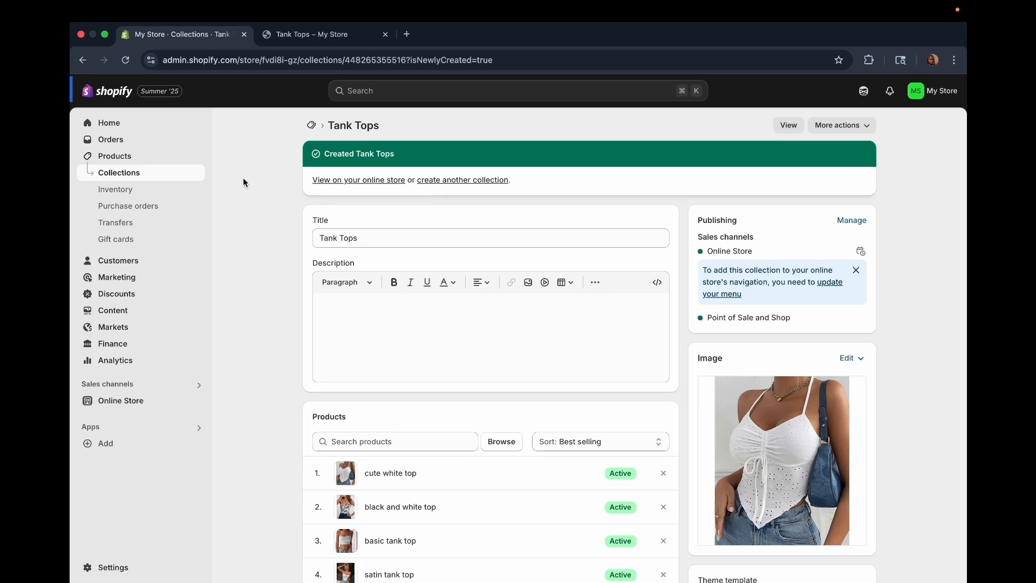
click(138, 173)
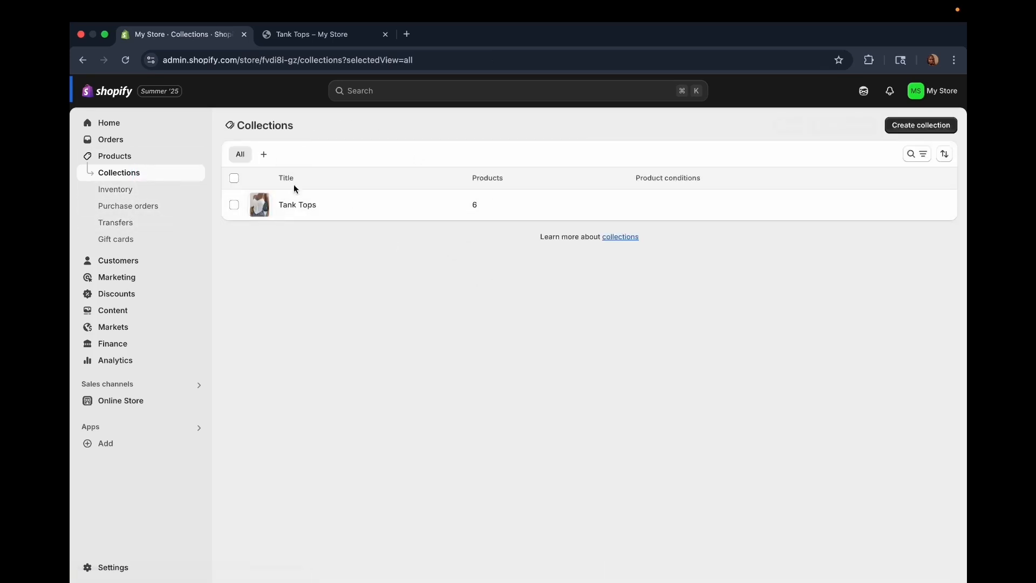
click(918, 128)
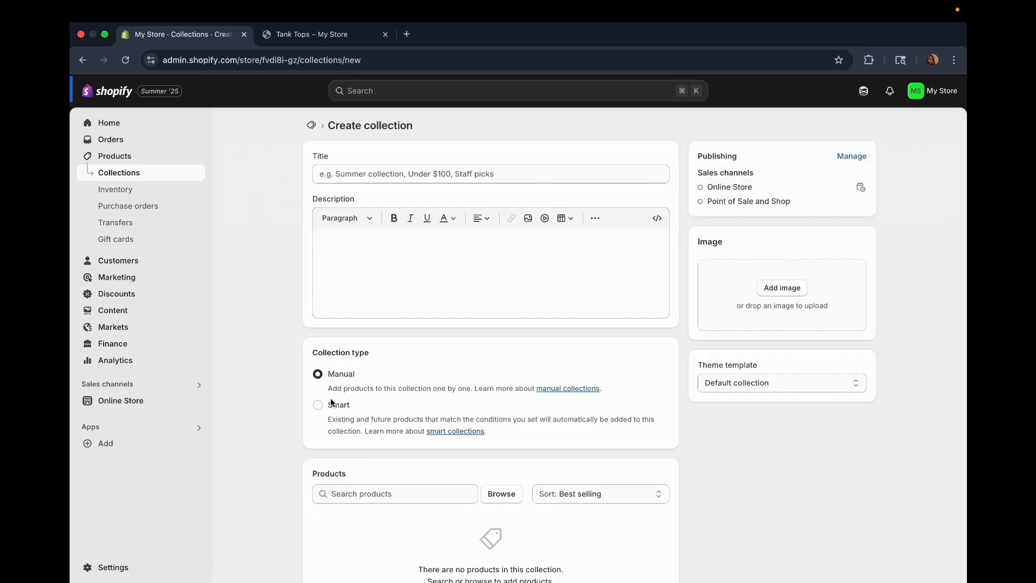
click(347, 172)
text(T)
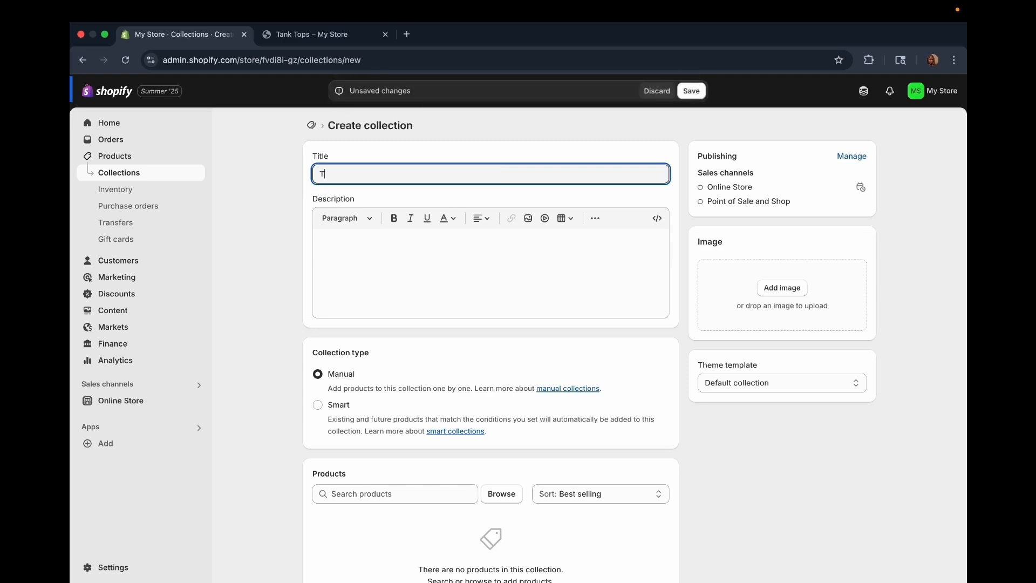
key(BackSpace)
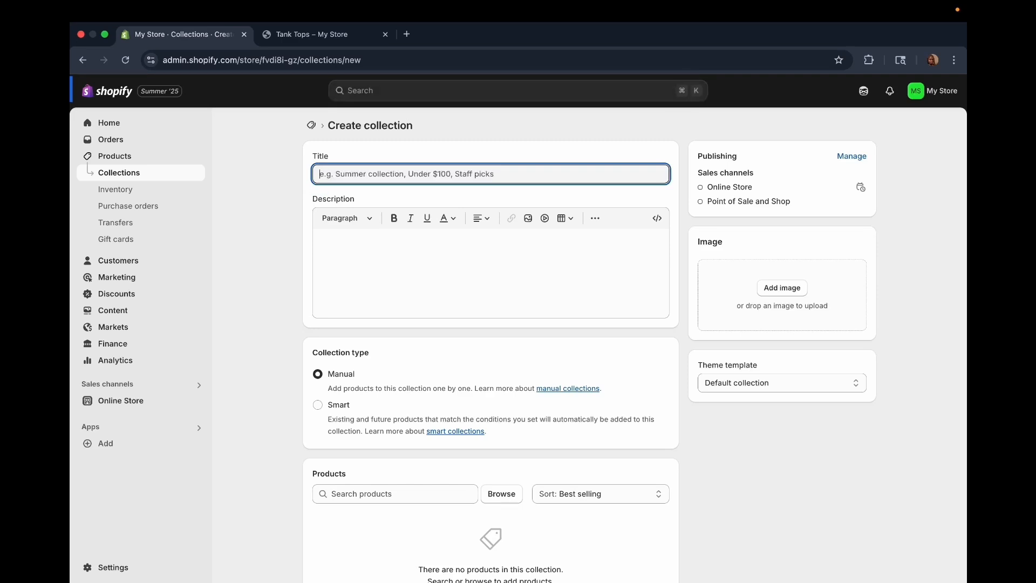
text(T shi)
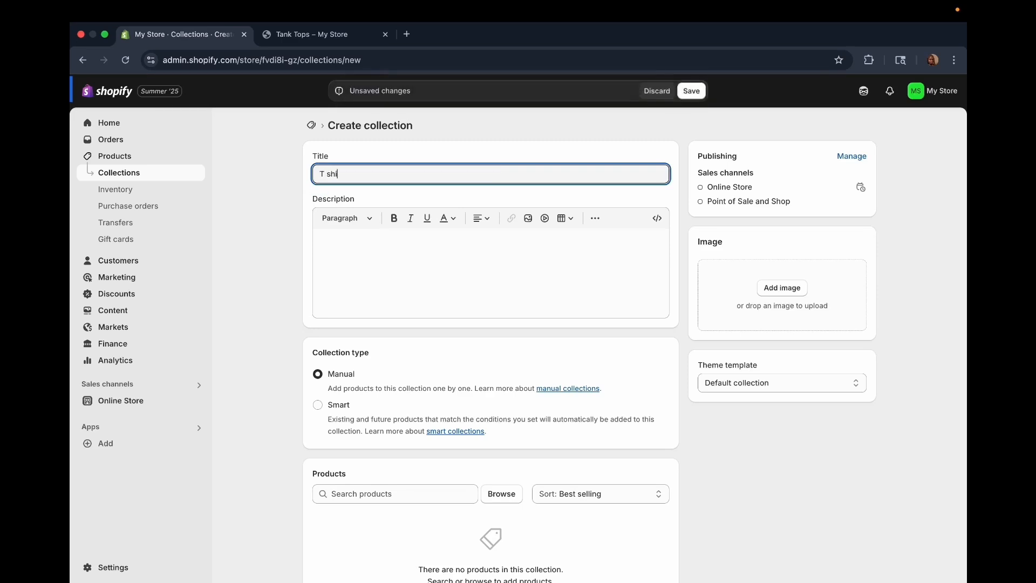
text(rts Collections)
click(377, 271)
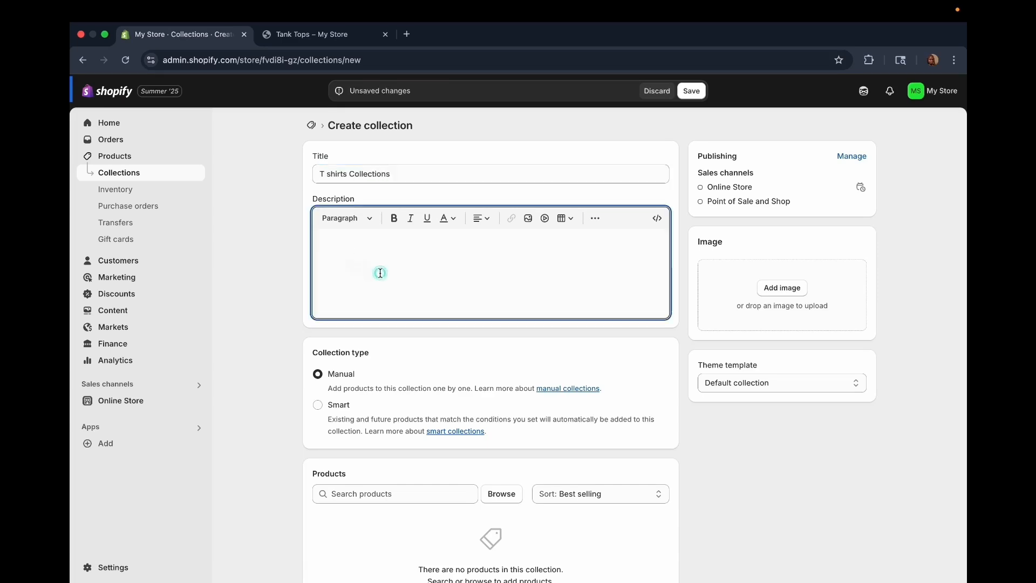
- Set the existing store image IMG_5470, the grey "I love you" cat T-shirt, as the collection's image
click(788, 290)
scroll(556, 394, down, 1)
scroll(363, 281, down, 2)
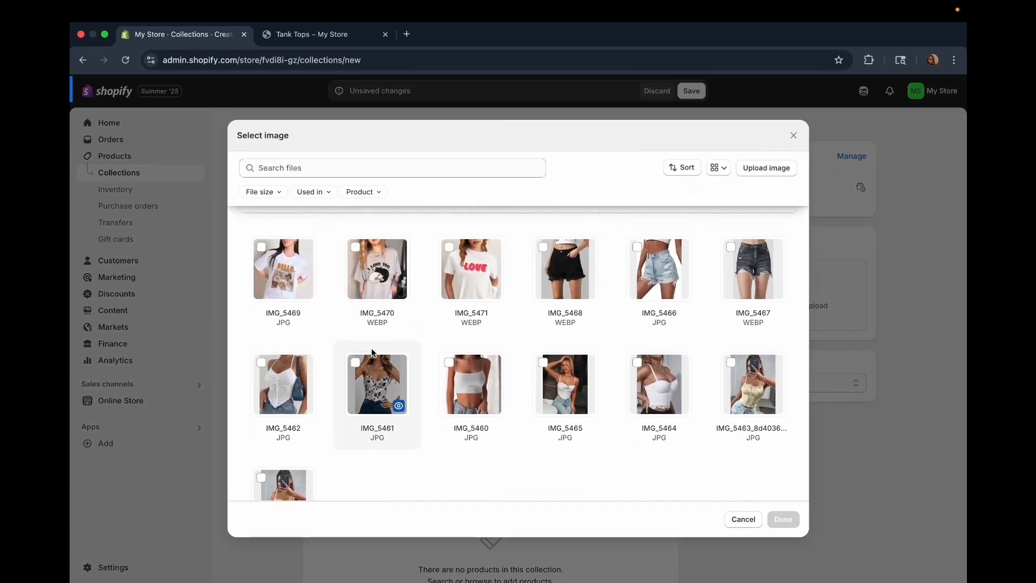
click(361, 248)
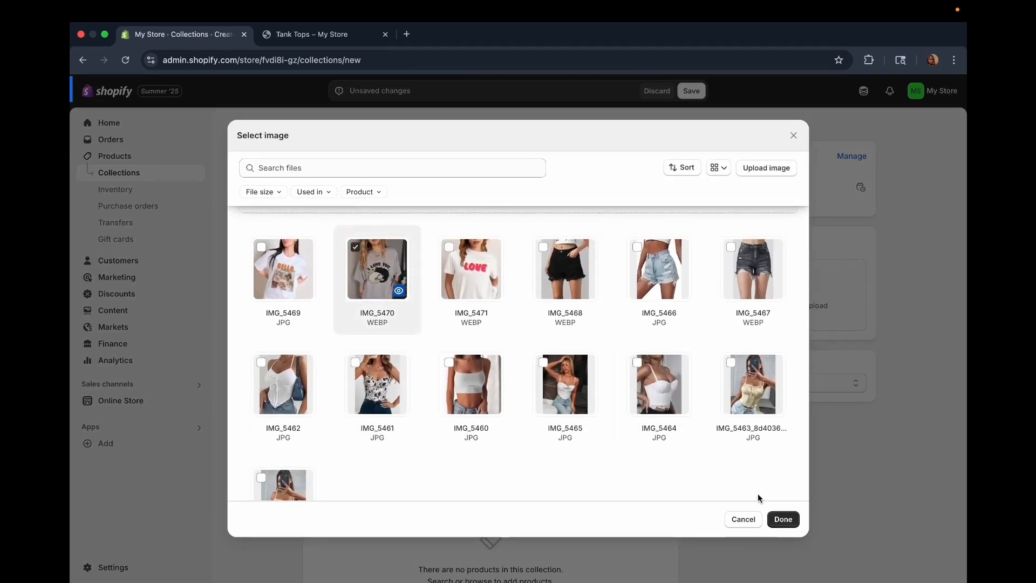
click(786, 519)
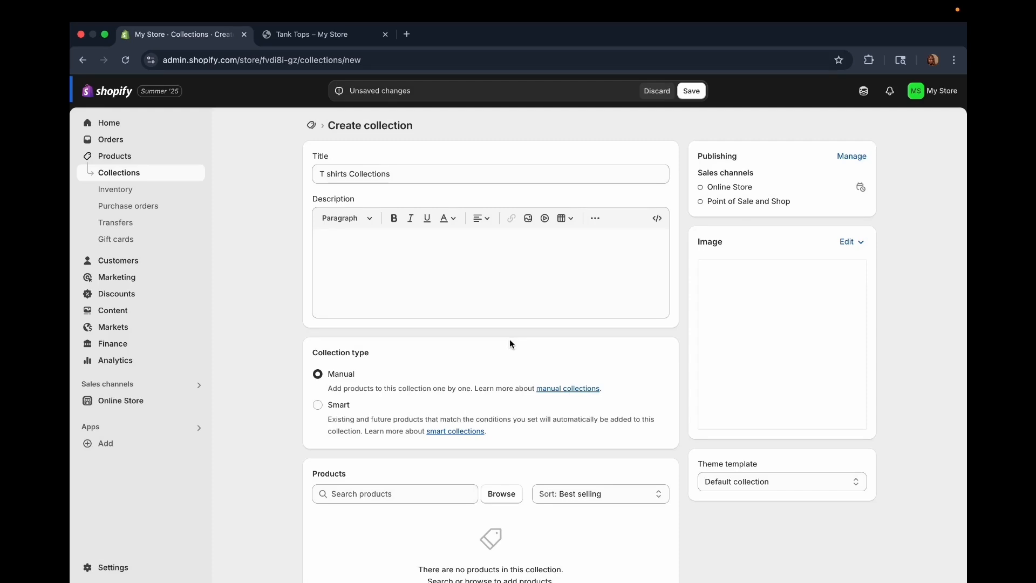
- Set the collection type to Smart so that products are added by conditions
scroll(485, 430, down, 3)
click(316, 258)
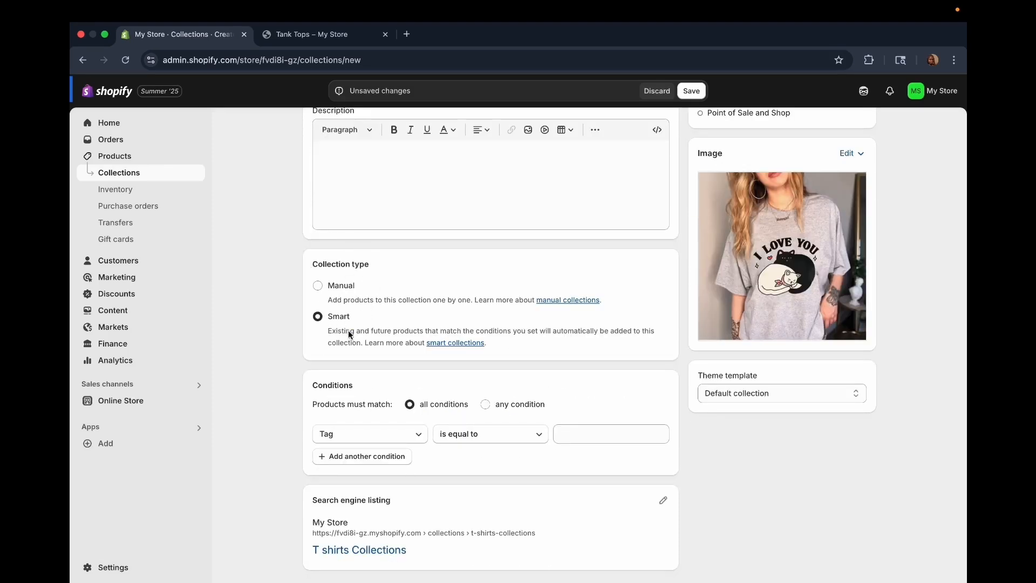
scroll(348, 330, down, 1)
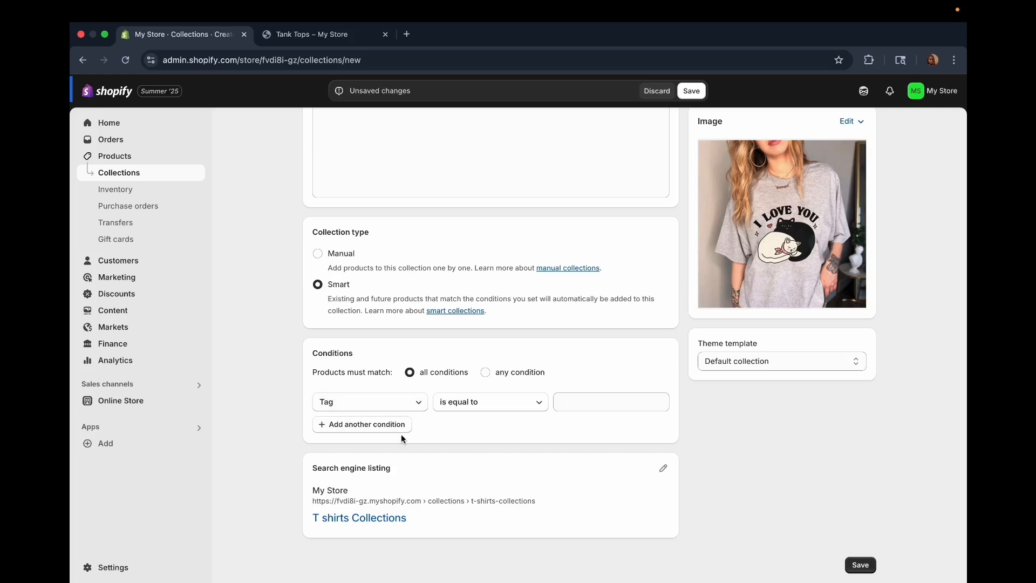
- Examine the fields available for the smart collection's condition, including the Metafields, and keep Tag as the field
click(416, 405)
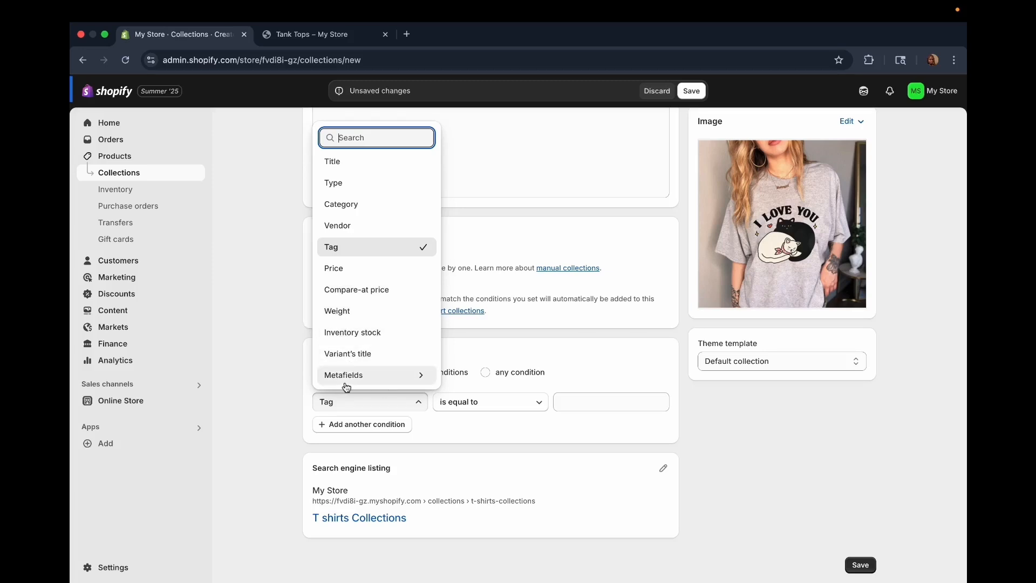
click(416, 374)
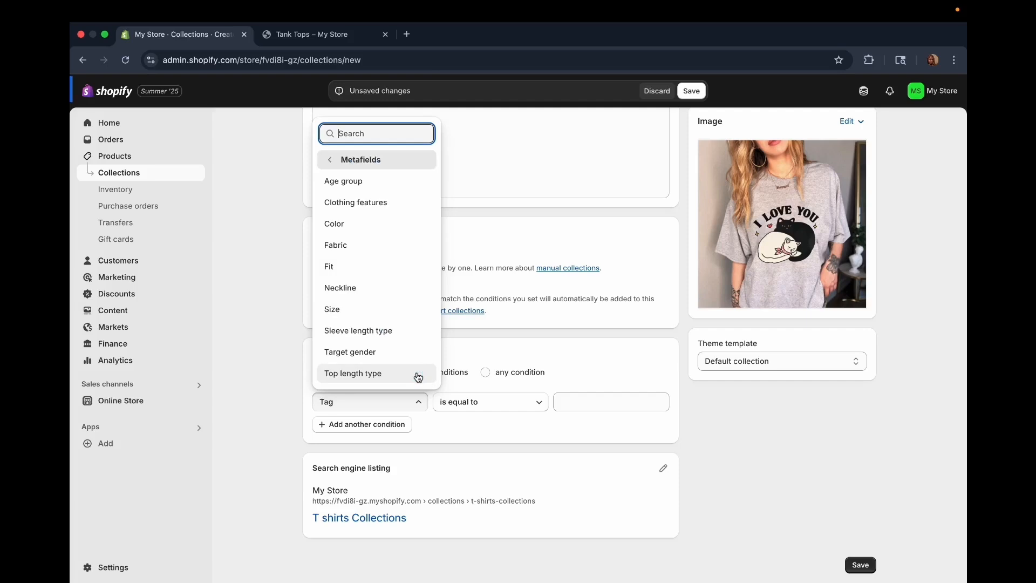
scroll(396, 361, down, 1)
scroll(397, 360, up, 2)
click(332, 160)
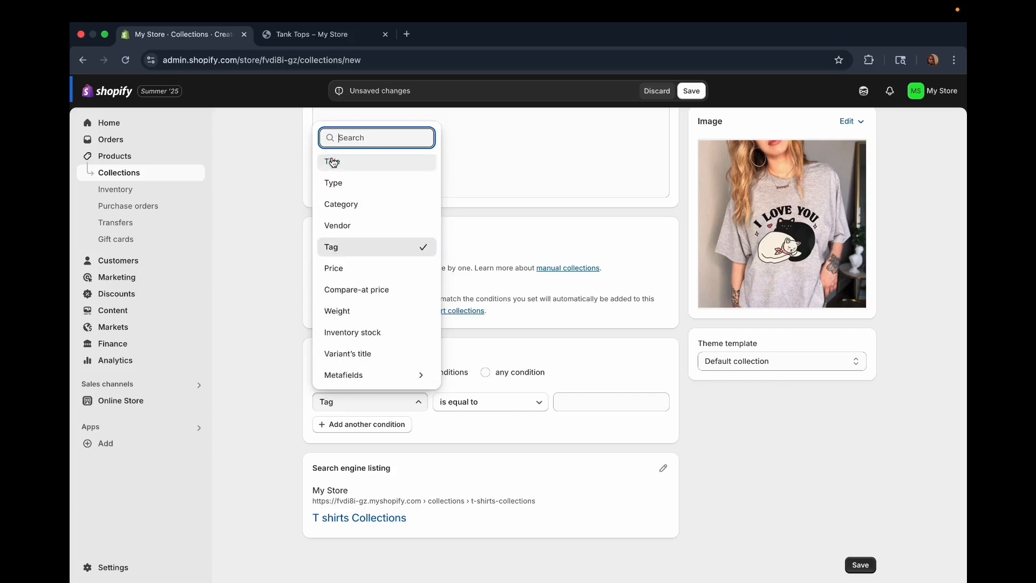
click(354, 248)
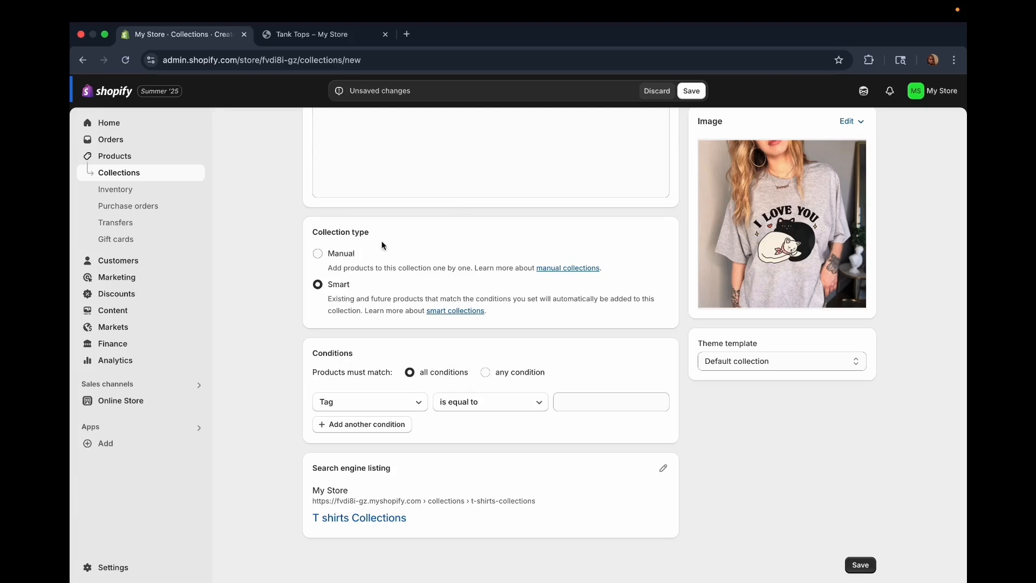
click(424, 402)
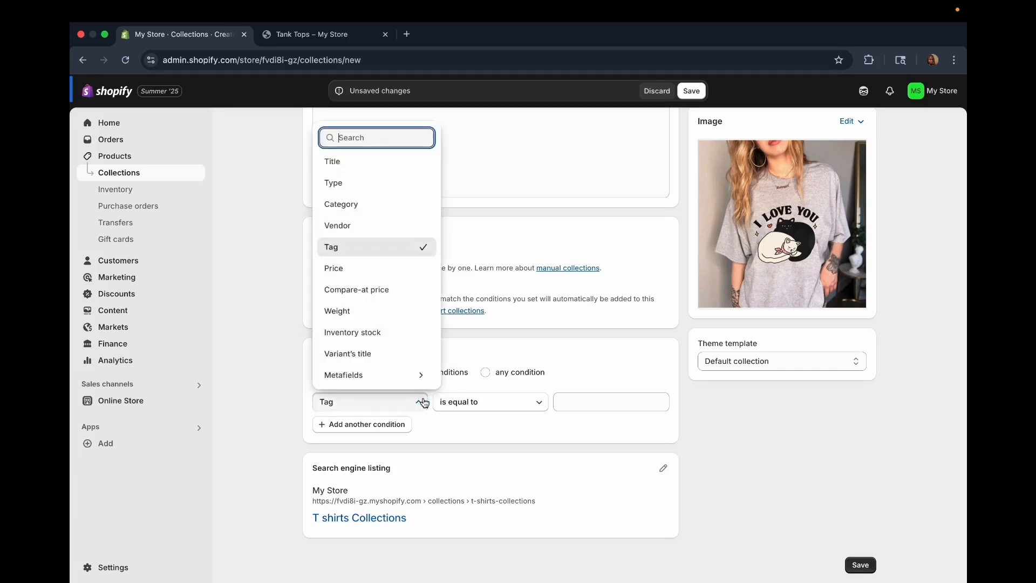
click(471, 358)
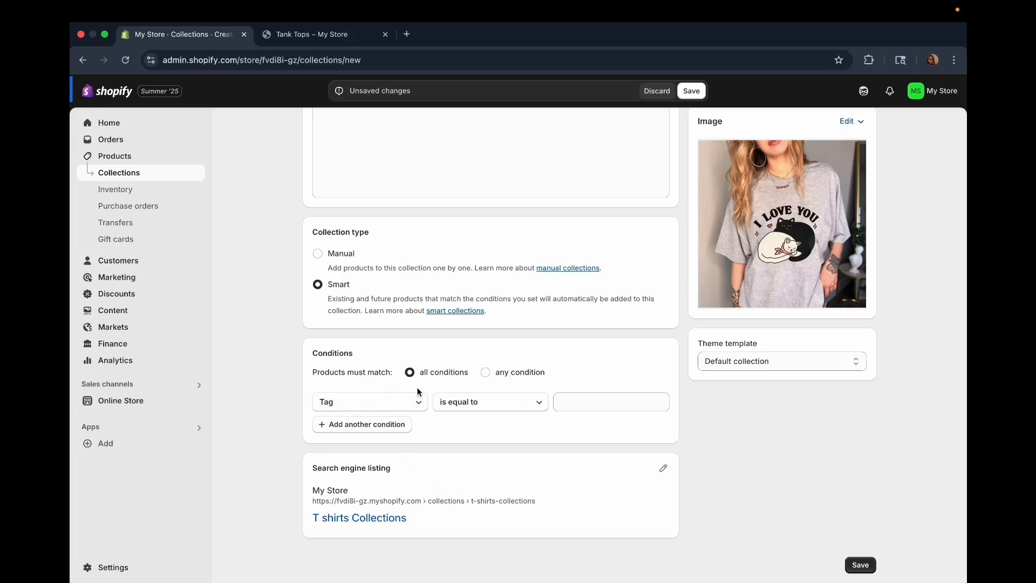
- Set the first condition to tag is equal to "t shirt" and add a second condition with tag equal to "graphic tee"
click(604, 404)
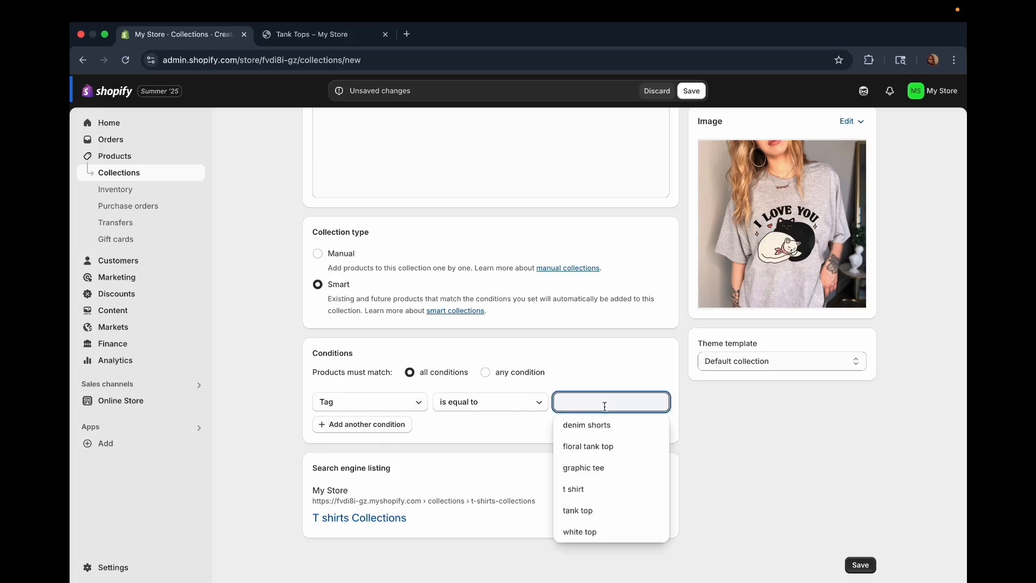
click(573, 489)
click(588, 408)
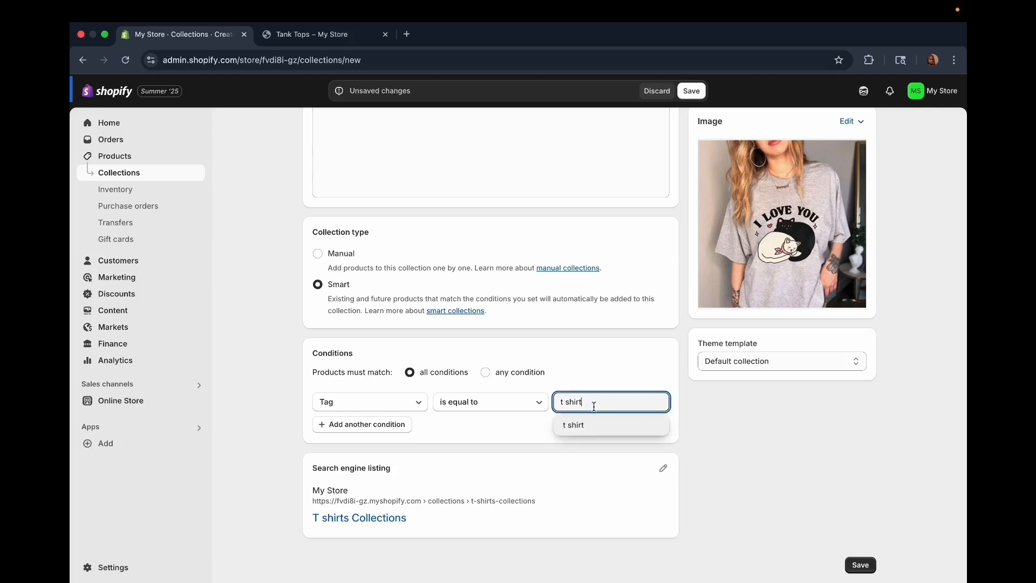
click(487, 421)
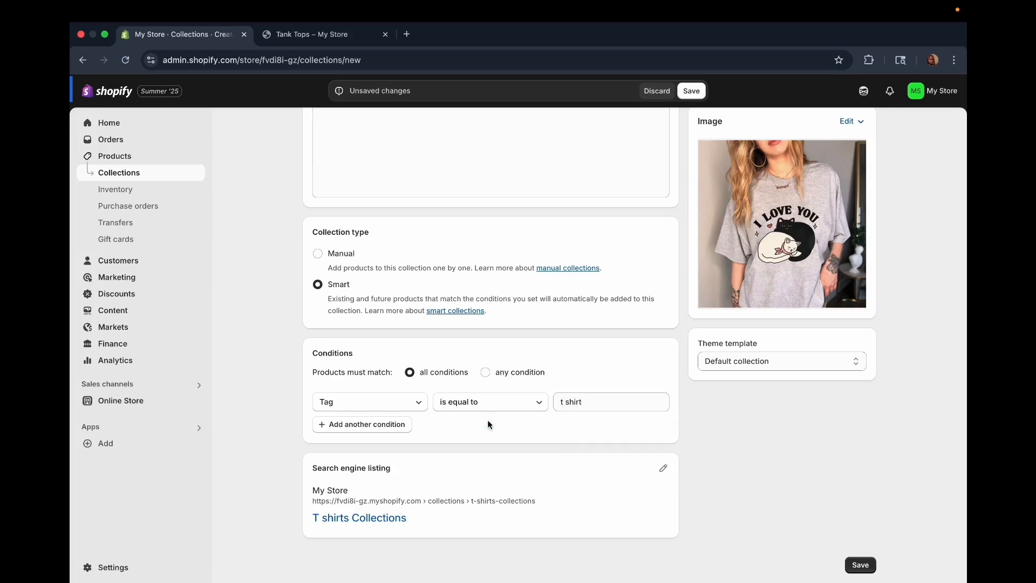
click(382, 426)
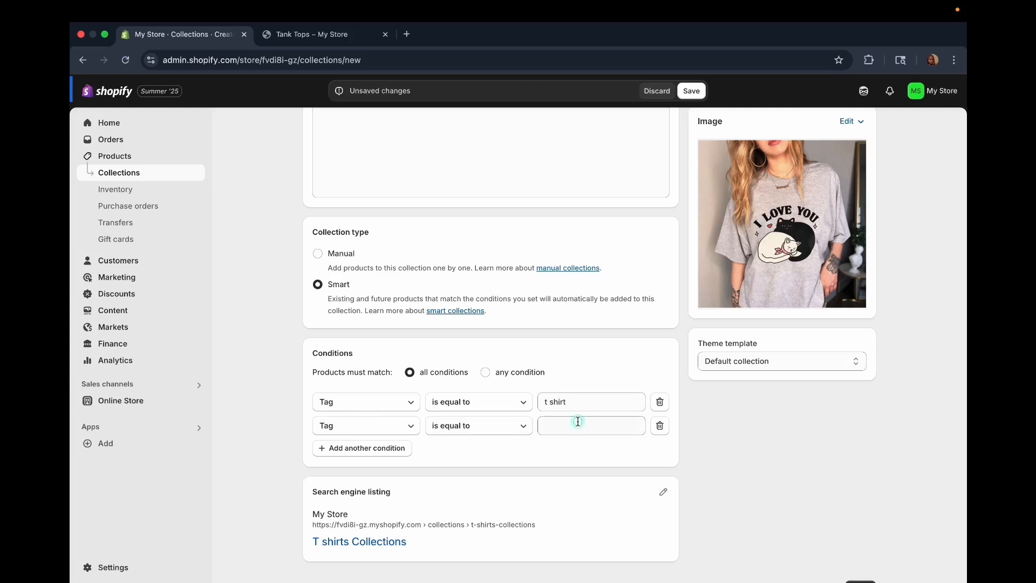
click(576, 425)
click(562, 490)
- Add a third condition requiring the tag to be equal to "cat tee"
click(403, 448)
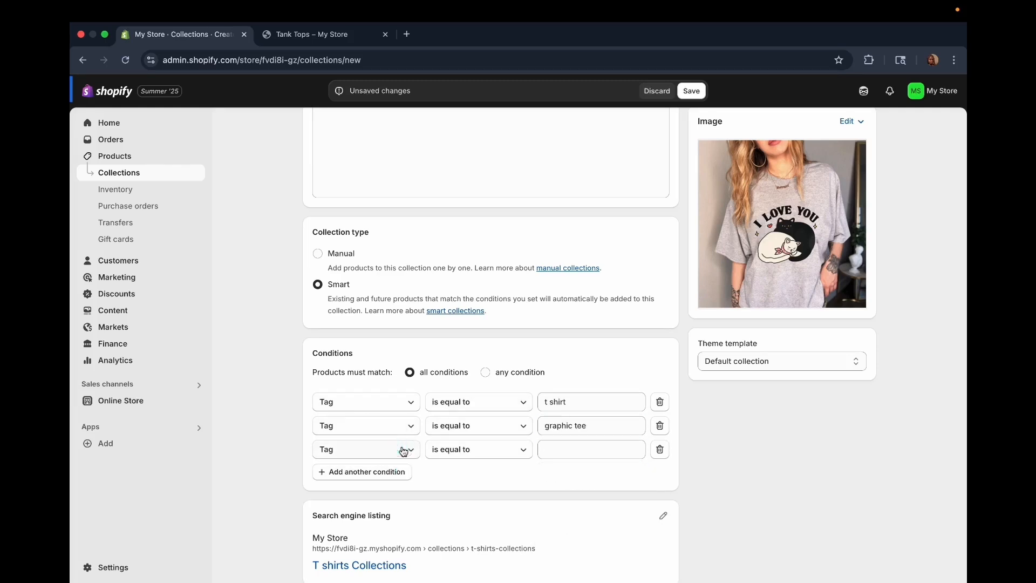
click(553, 453)
click(496, 465)
click(554, 451)
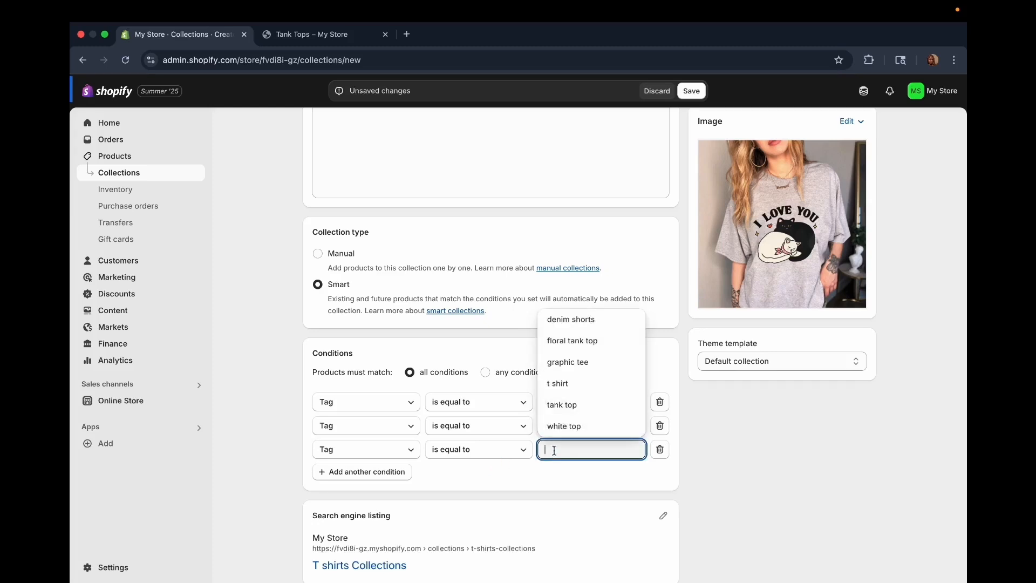
text(c)
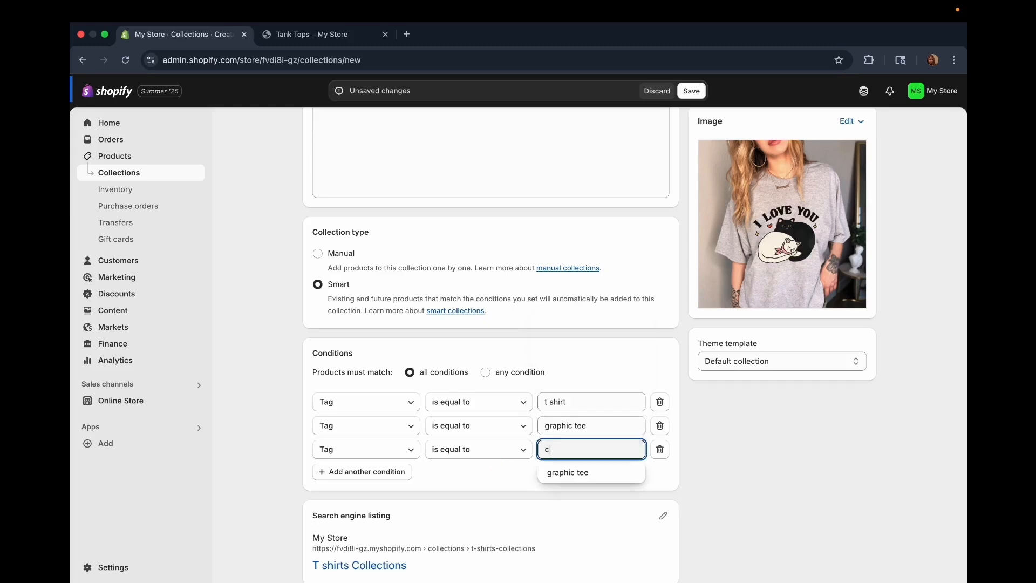
text(at tee)
click(540, 488)
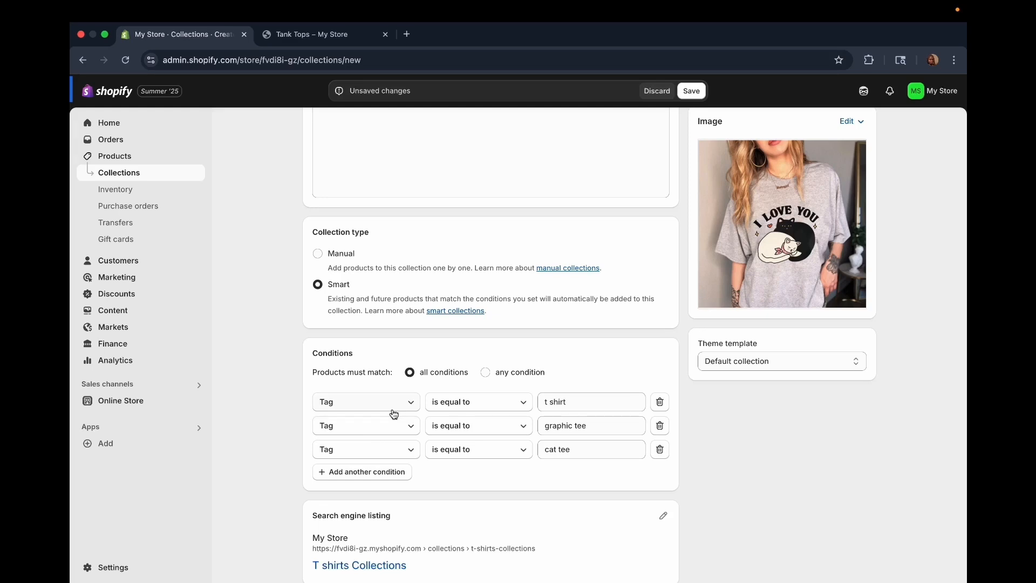
- Make products match any condition instead of all conditions, and save the T shirts collection
scroll(393, 414, up, 3)
scroll(393, 413, down, 3)
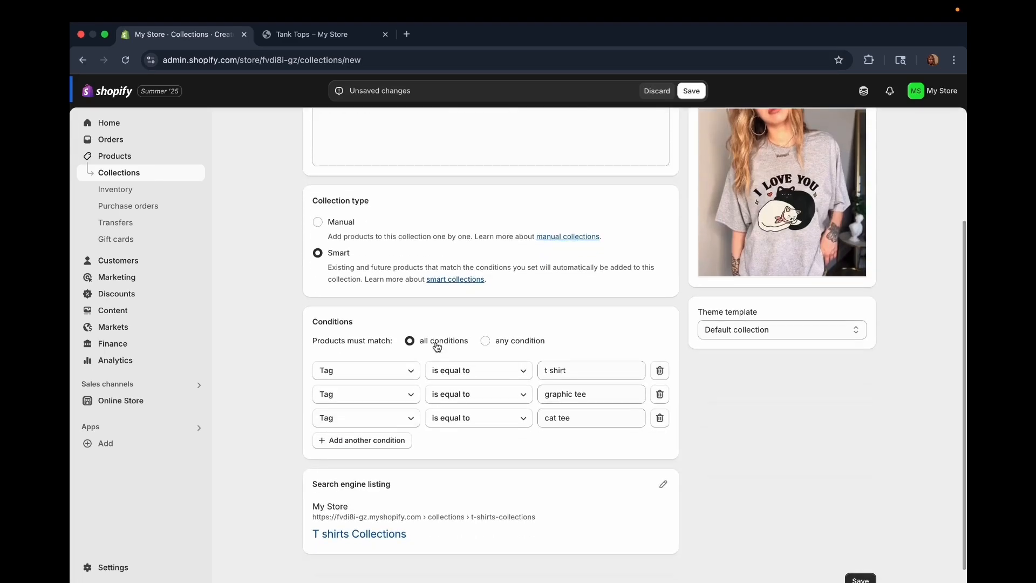
scroll(439, 342, up, 3)
scroll(391, 435, down, 3)
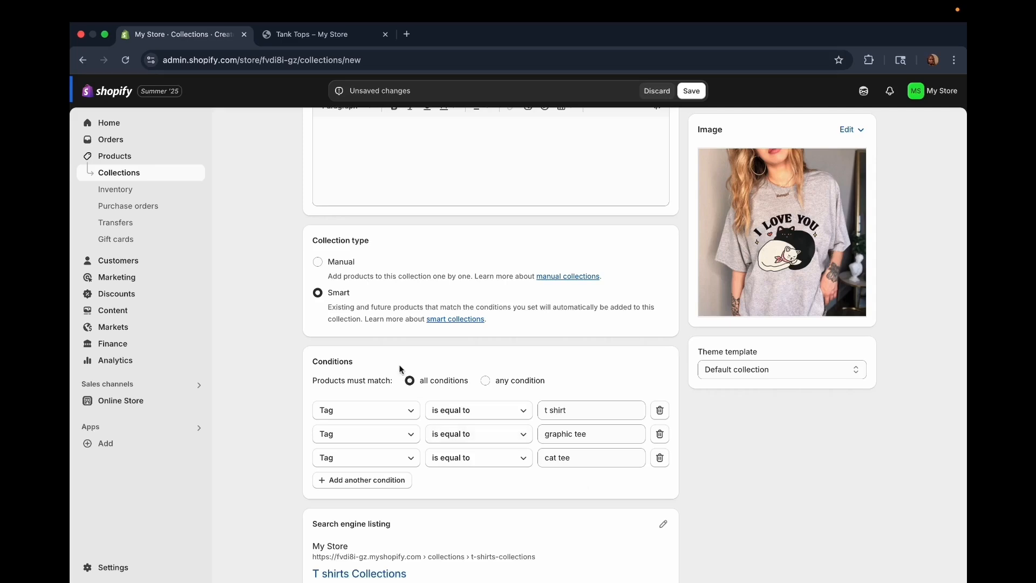
click(485, 381)
scroll(506, 384, down, 2)
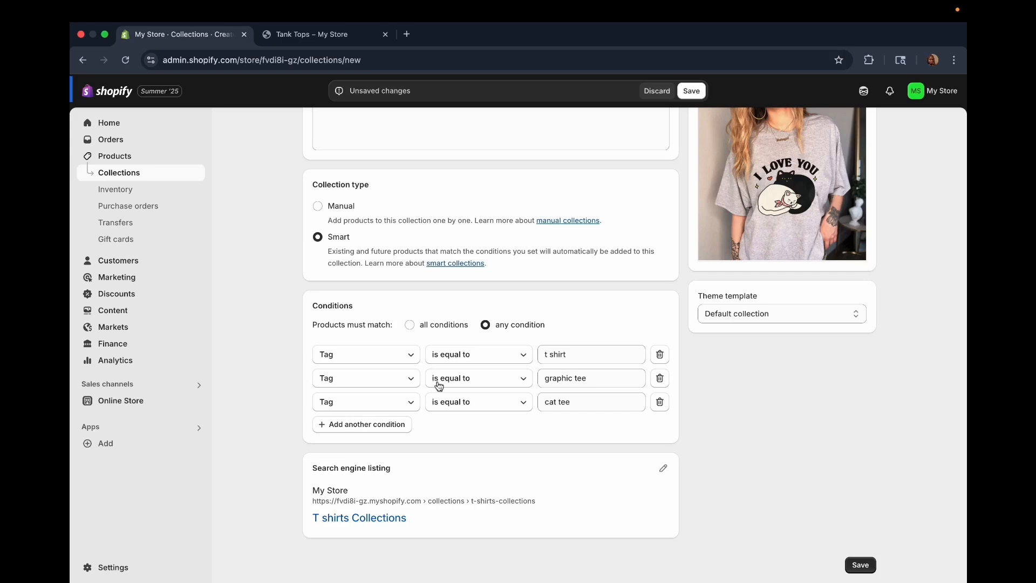
scroll(451, 363, up, 3)
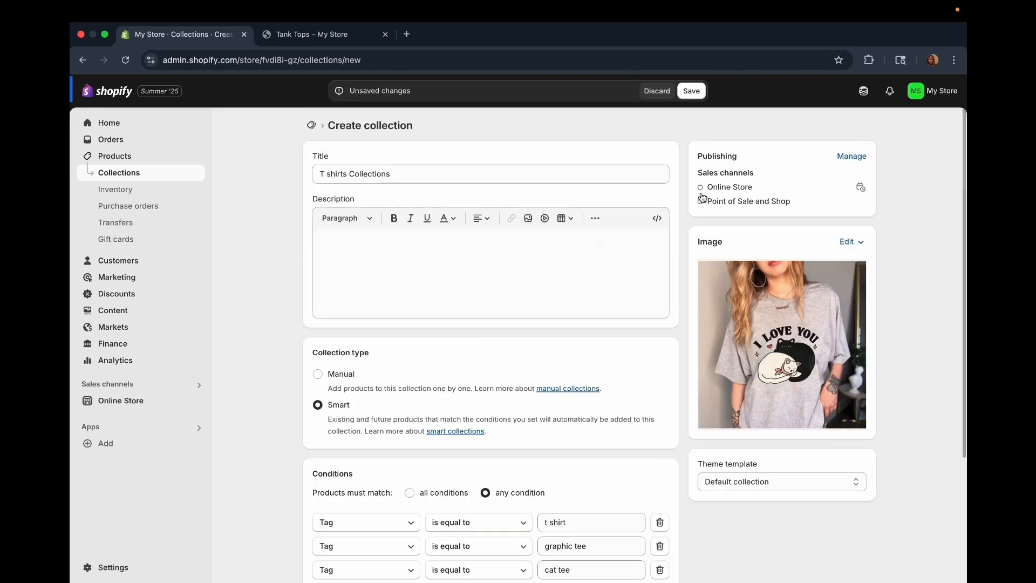
click(695, 92)
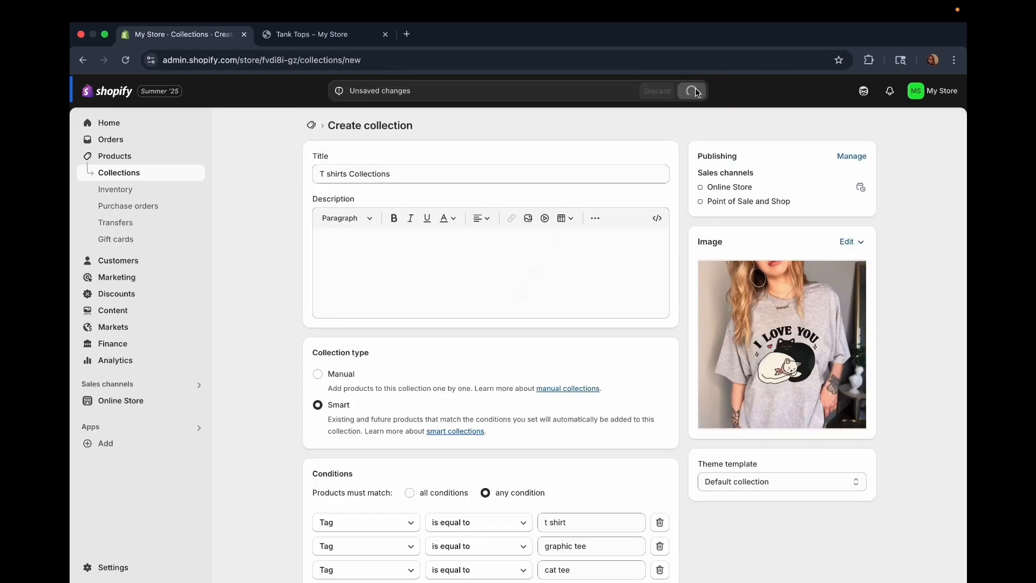
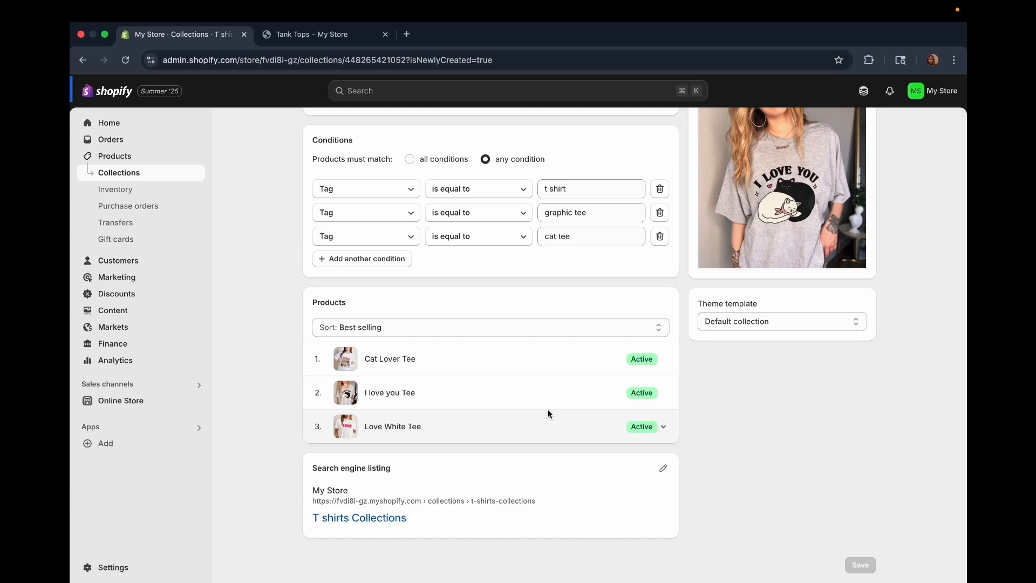
- Return to the collections list and start another collection titled "Denim Shorts"
scroll(548, 414, up, 2)
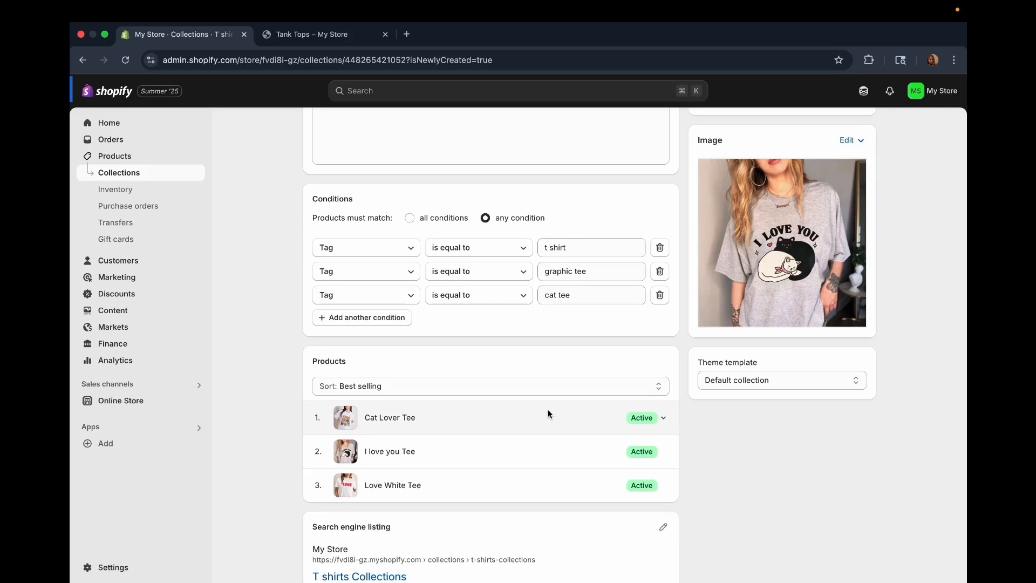
scroll(548, 414, up, 5)
click(135, 173)
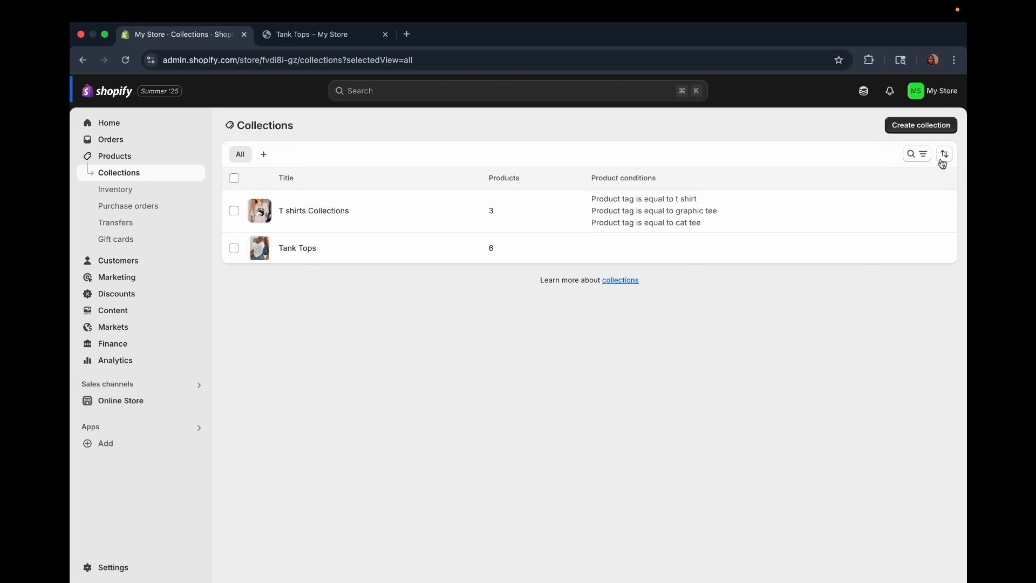
click(901, 125)
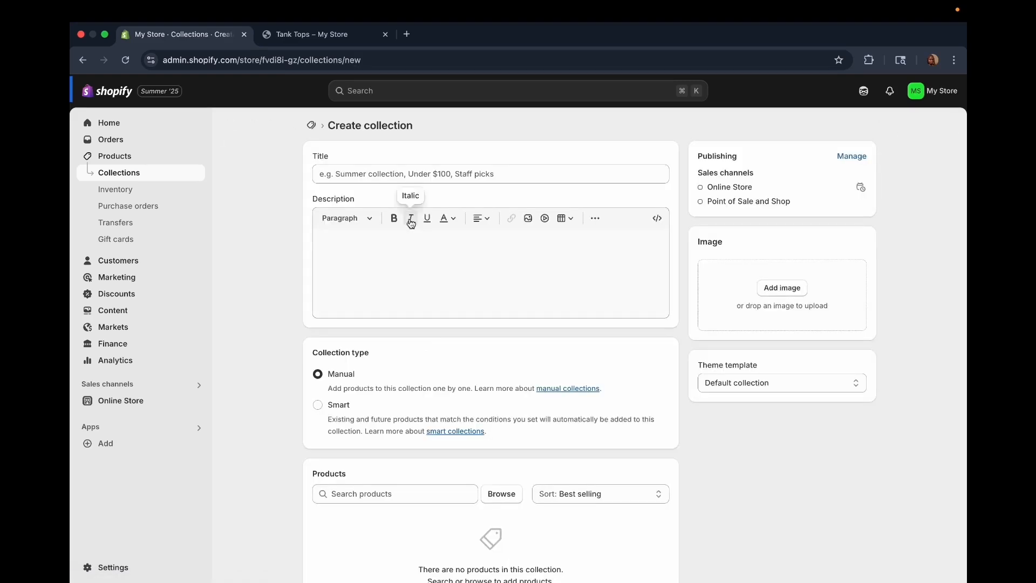
click(378, 177)
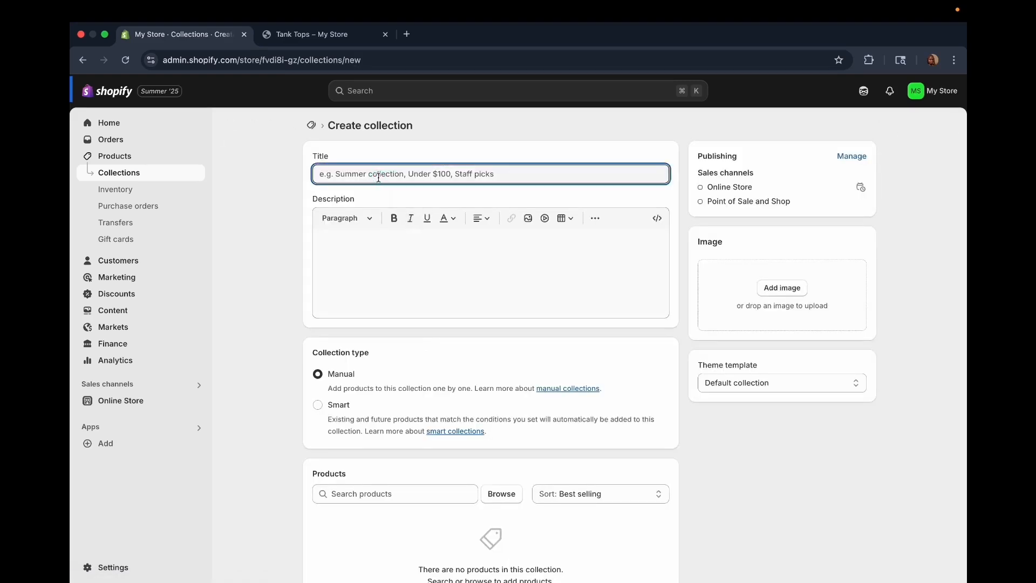
text(Denim Shorts)
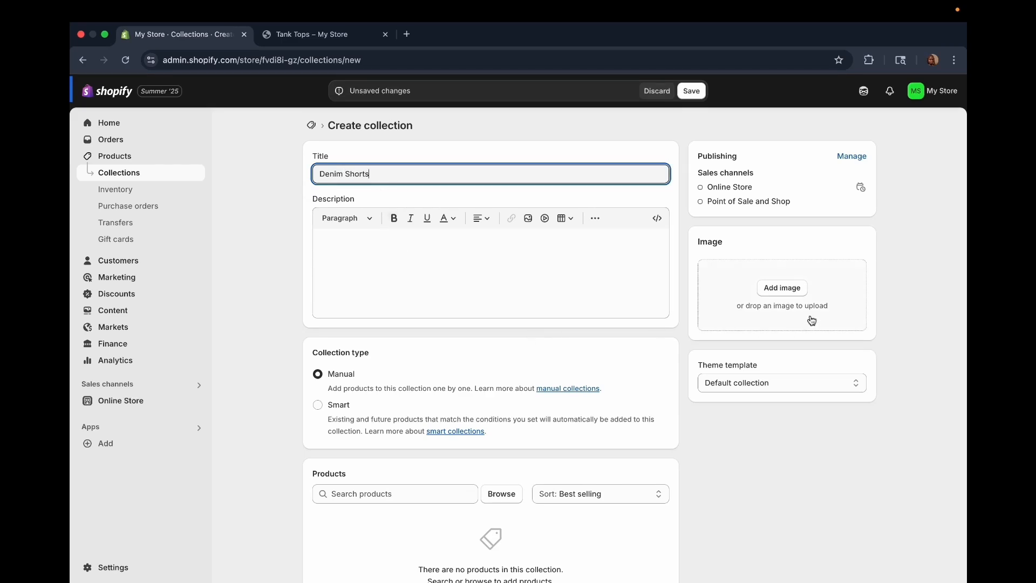
- Set the existing store image of the black ripped denim shorts as the collection's image
click(812, 321)
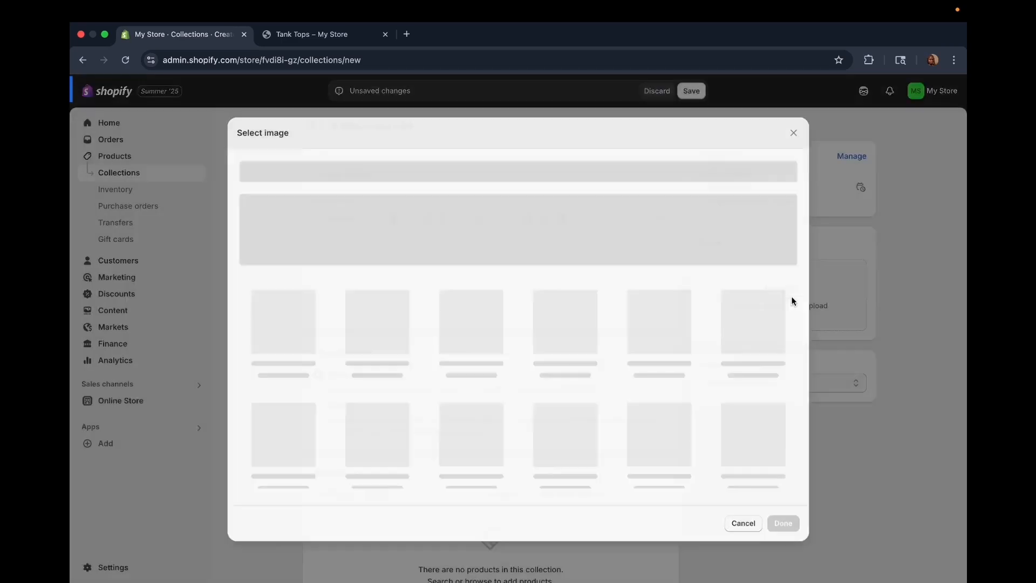
click(588, 340)
click(784, 520)
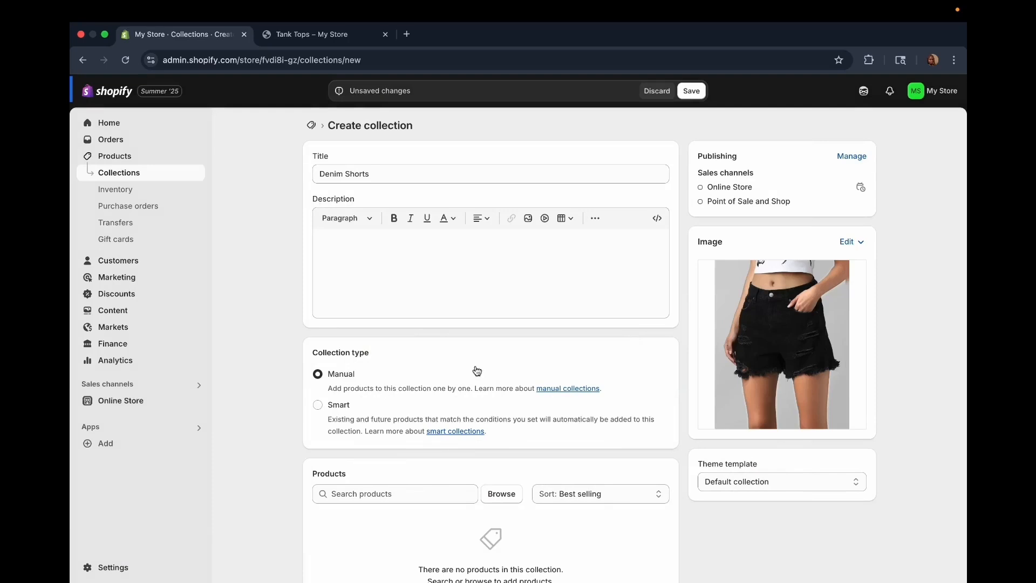
- Keep the collection manual, add Dark Denim Jeans, High waist Denim Short and Ripped Denim Short to it, and save the collection
scroll(386, 435, down, 2)
click(388, 430)
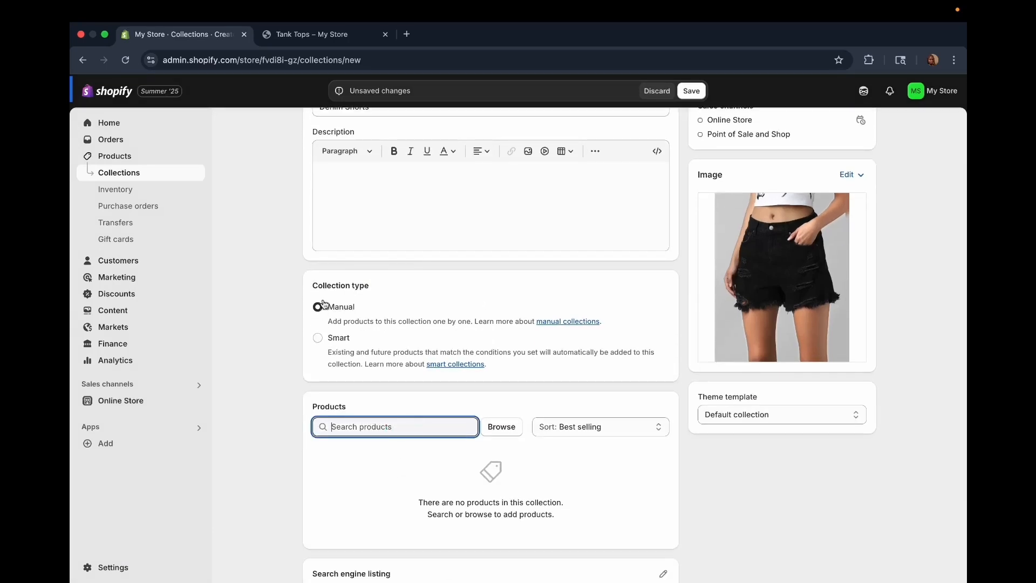
click(500, 426)
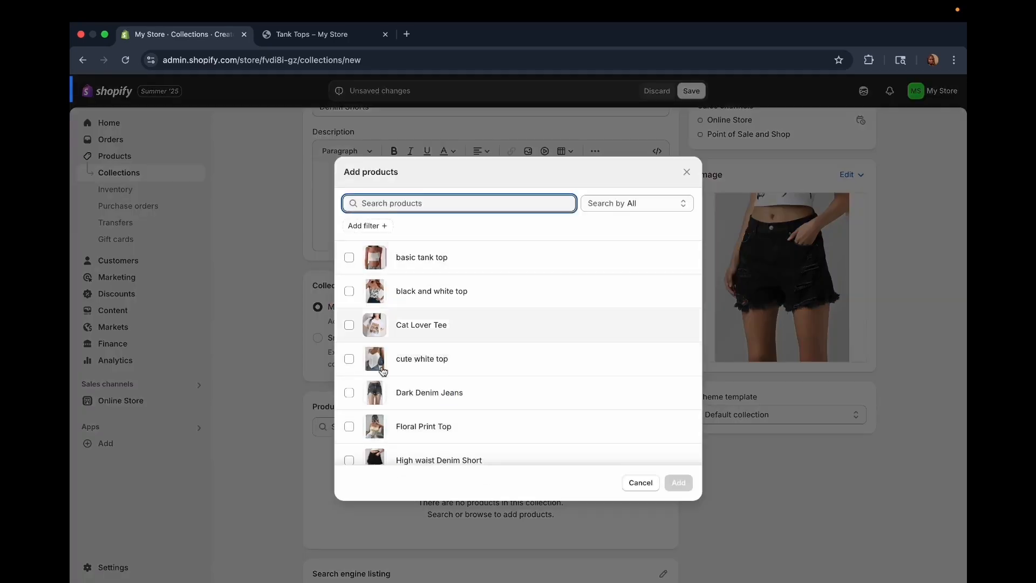
scroll(393, 374, down, 2)
click(349, 300)
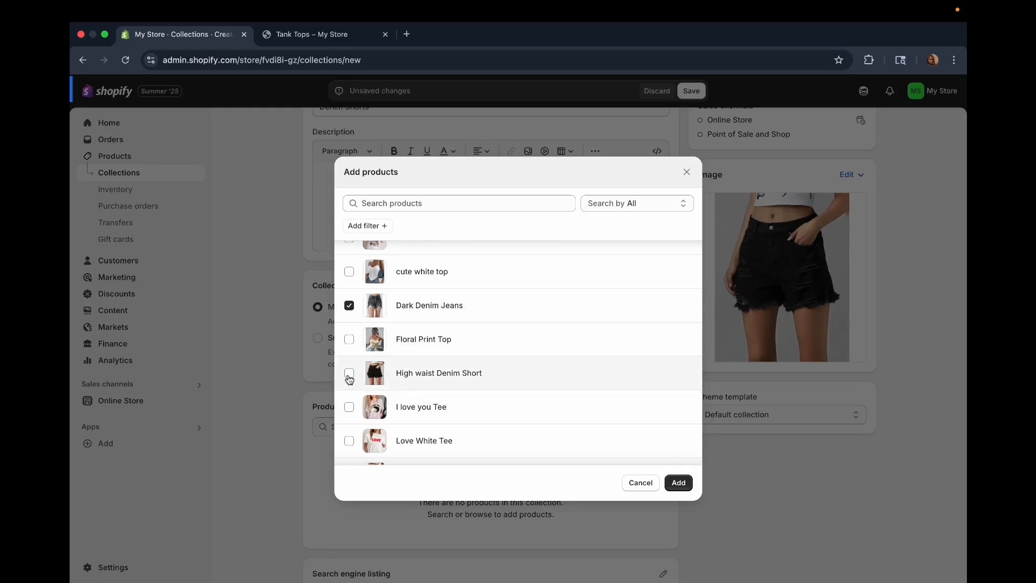
click(349, 373)
scroll(349, 377, down, 1)
scroll(349, 379, down, 2)
click(349, 379)
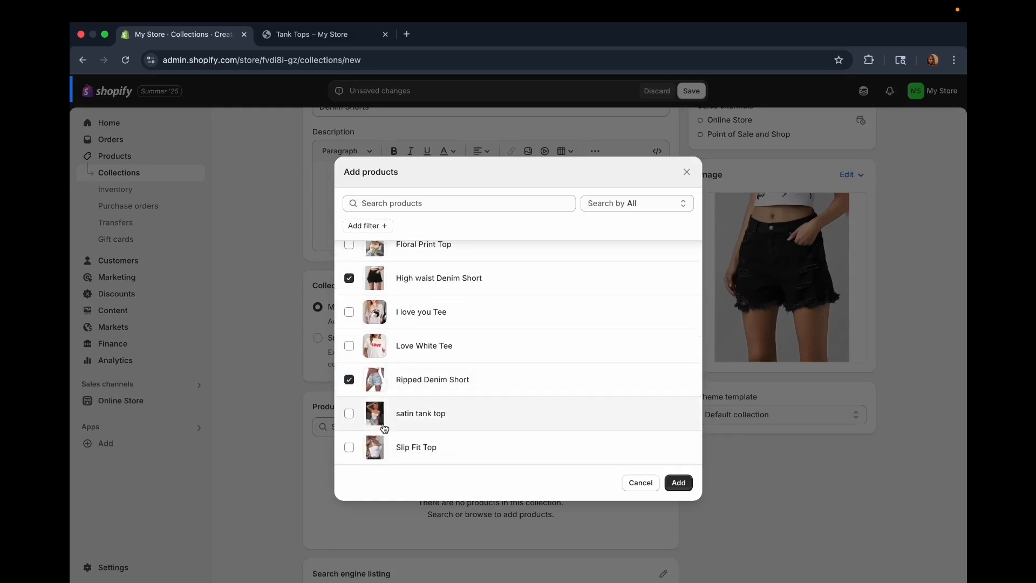
click(677, 482)
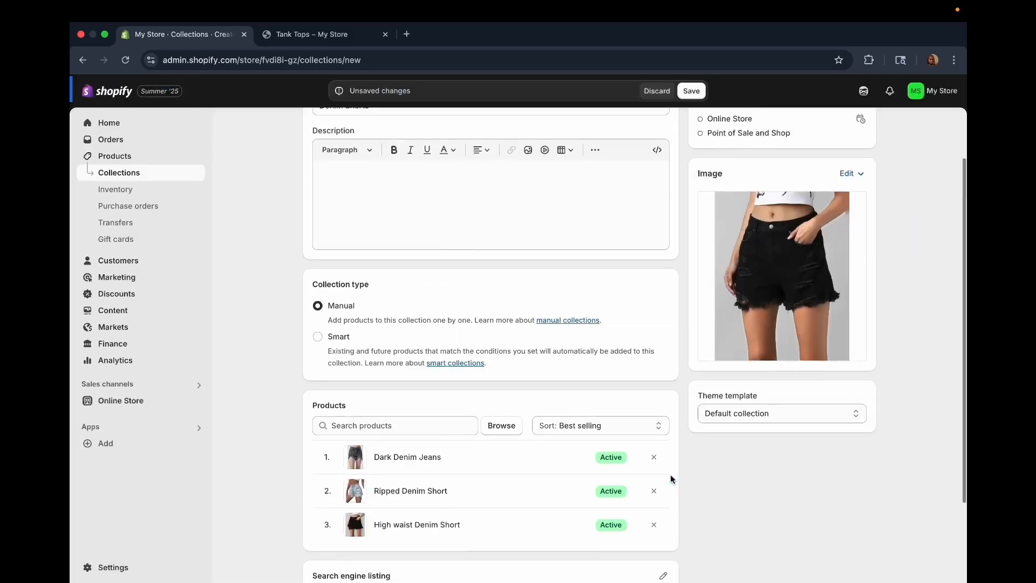
scroll(717, 240, up, 2)
click(696, 91)
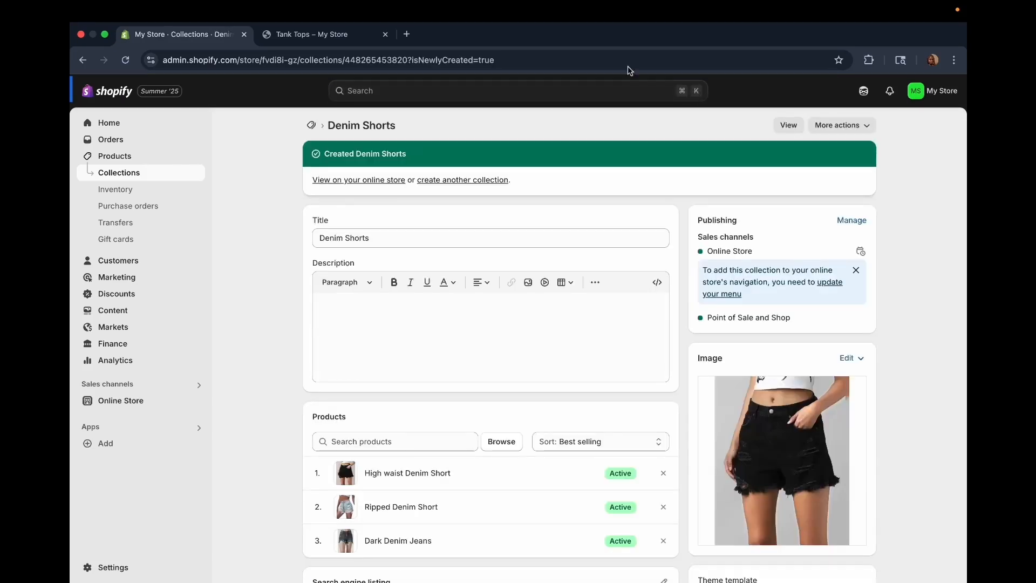
- Review the store's collections list and its full product list
click(119, 174)
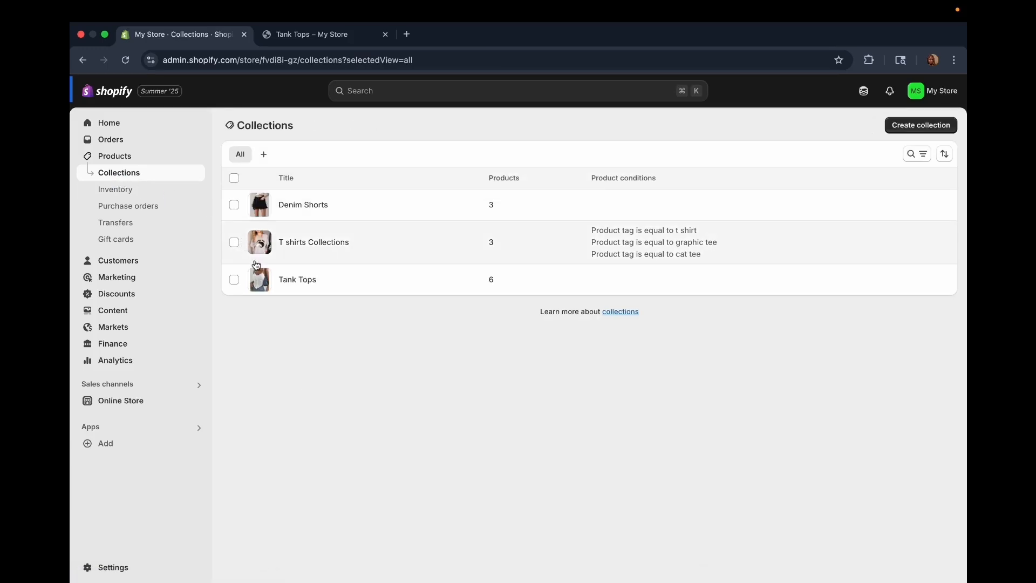
click(127, 155)
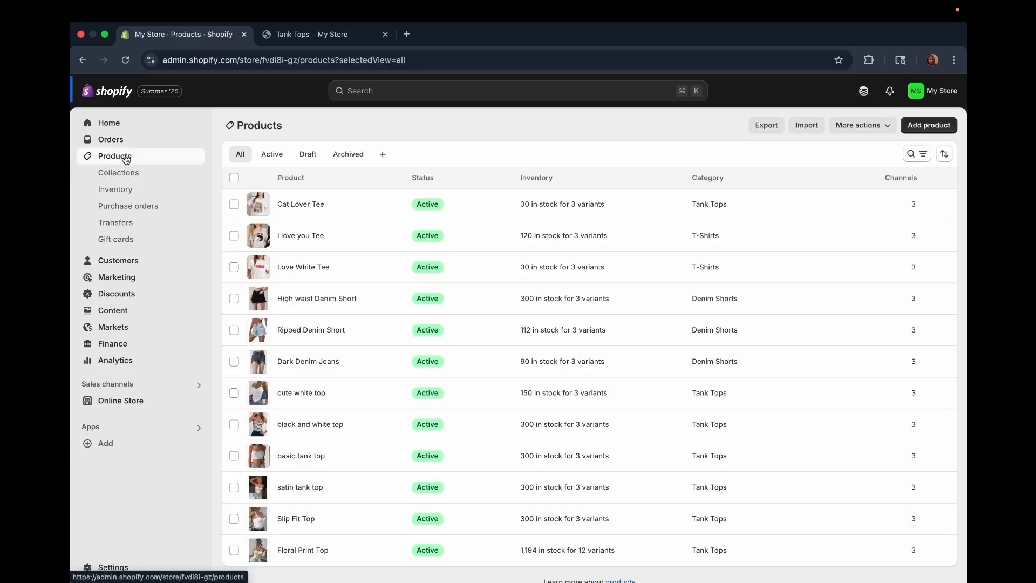
scroll(383, 292, down, 1)
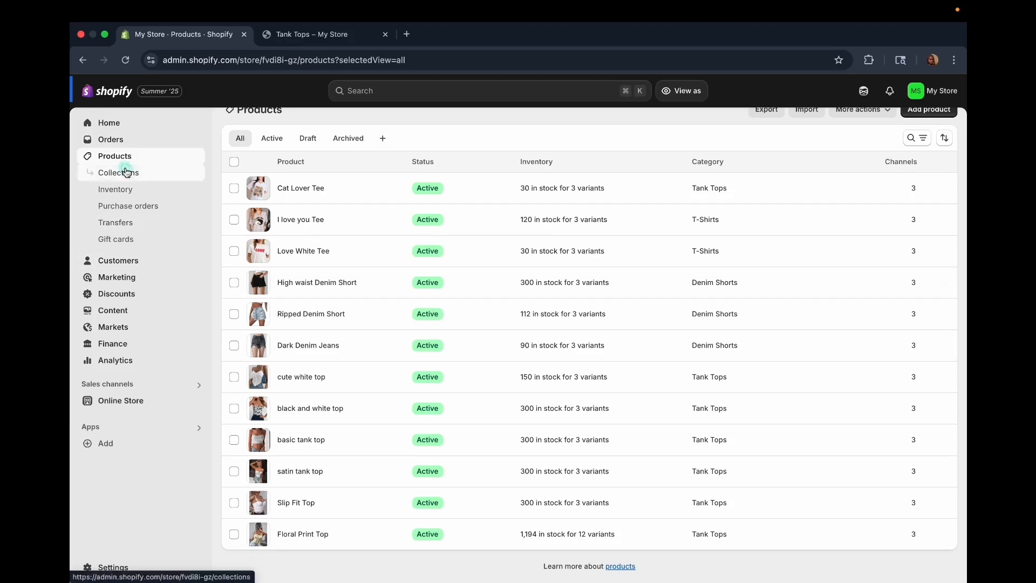
click(126, 172)
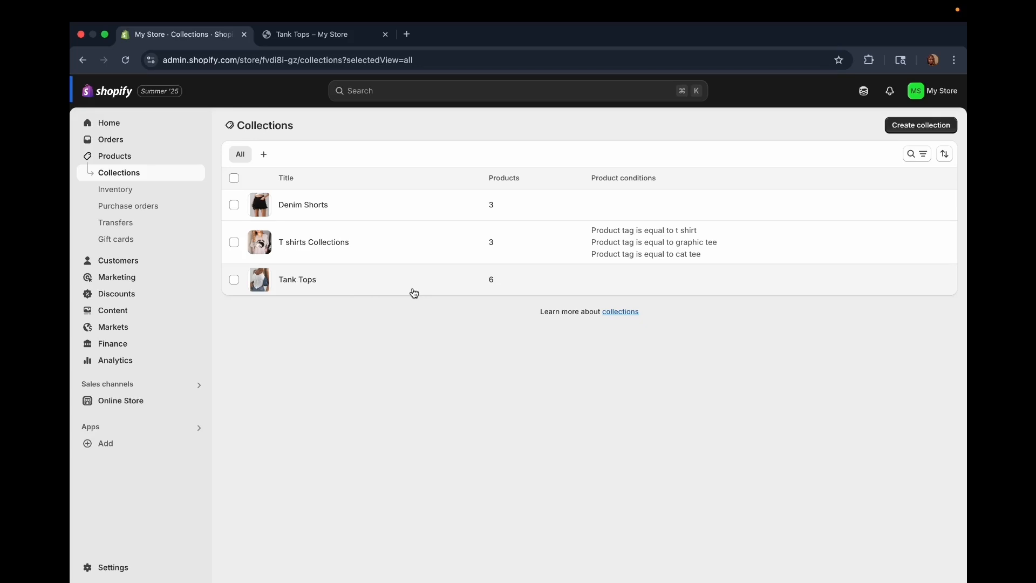
- Open the online store's themes page and review the current theme, the generated theme suggestions and the popular free themes
click(115, 399)
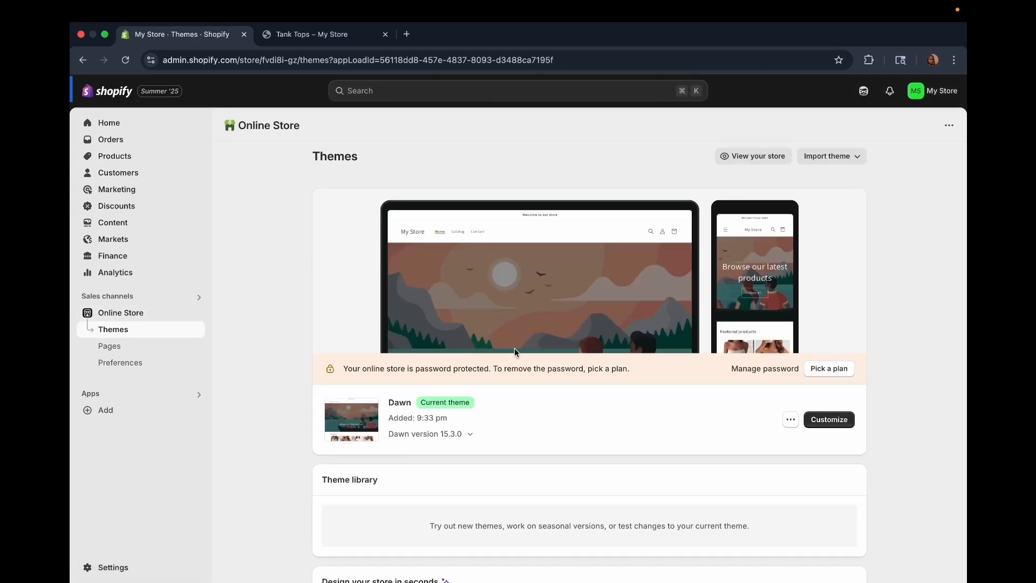
scroll(513, 351, down, 7)
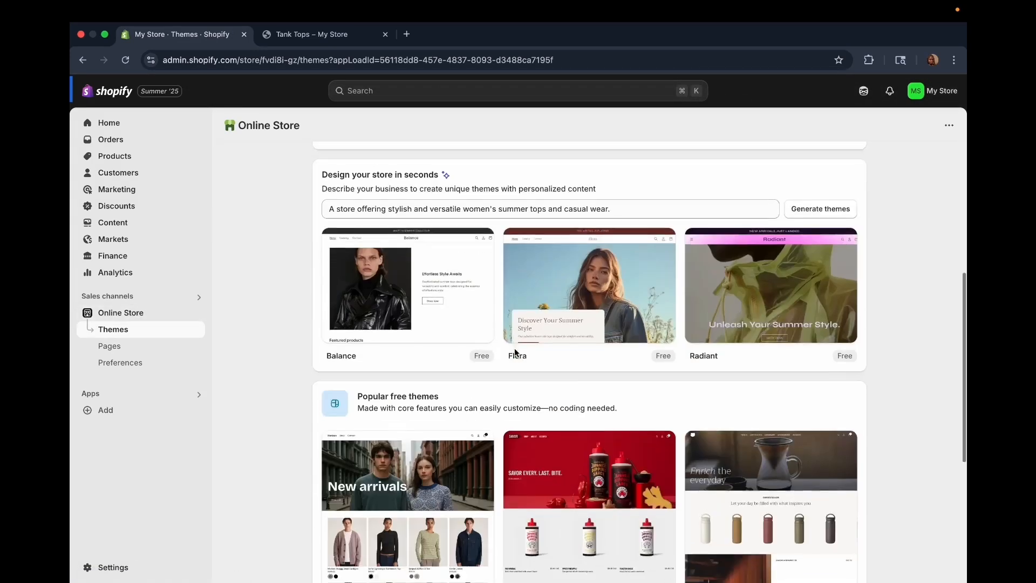
scroll(514, 351, up, 7)
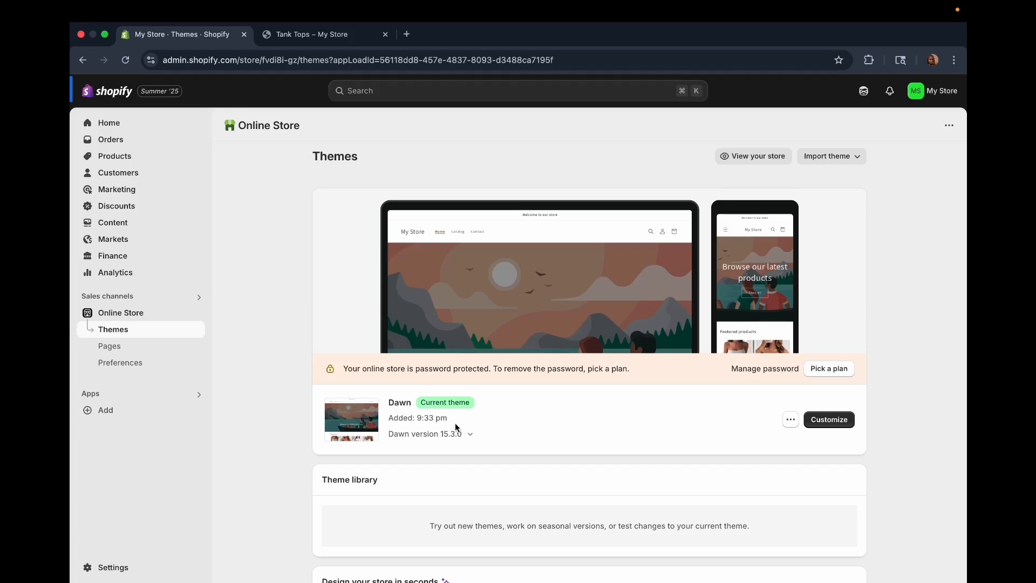
scroll(454, 423, down, 8)
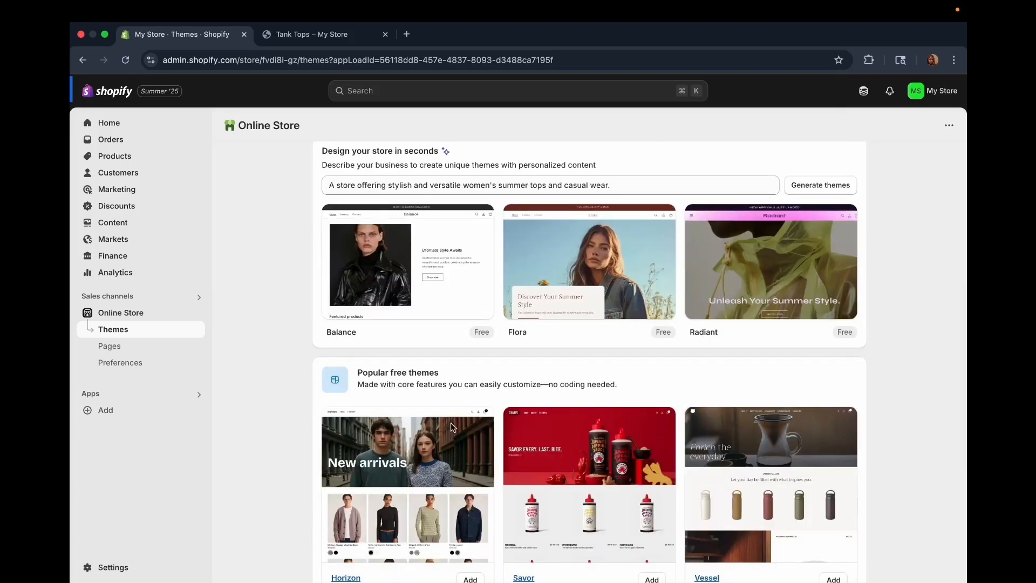
scroll(450, 422, down, 5)
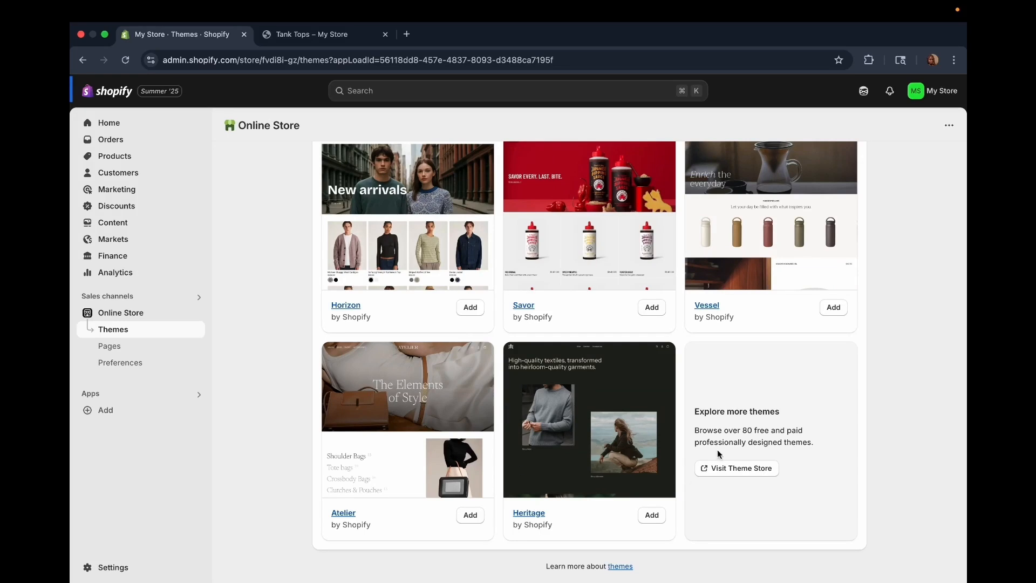
scroll(717, 453, up, 11)
scroll(718, 454, down, 9)
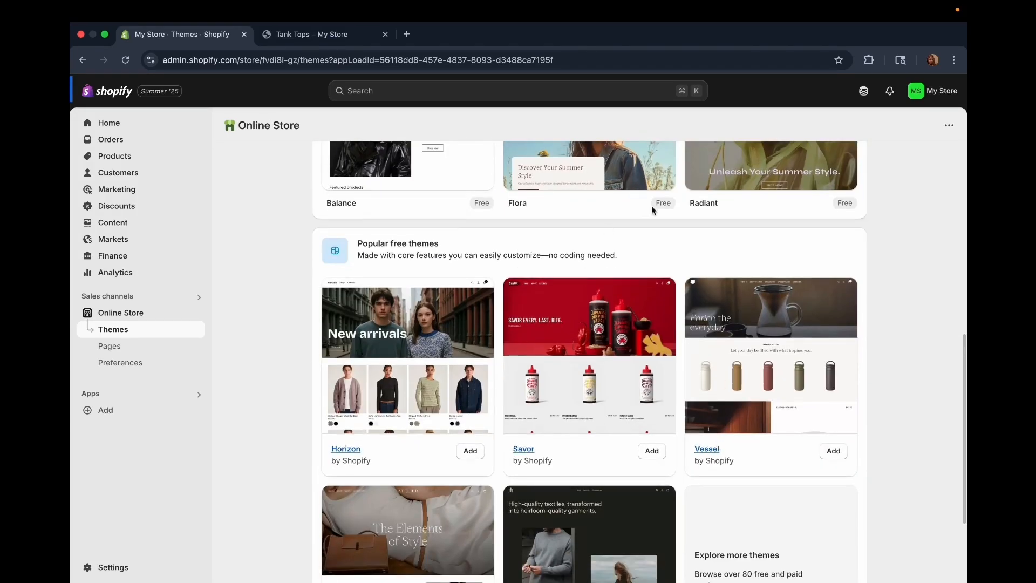
scroll(590, 293, down, 3)
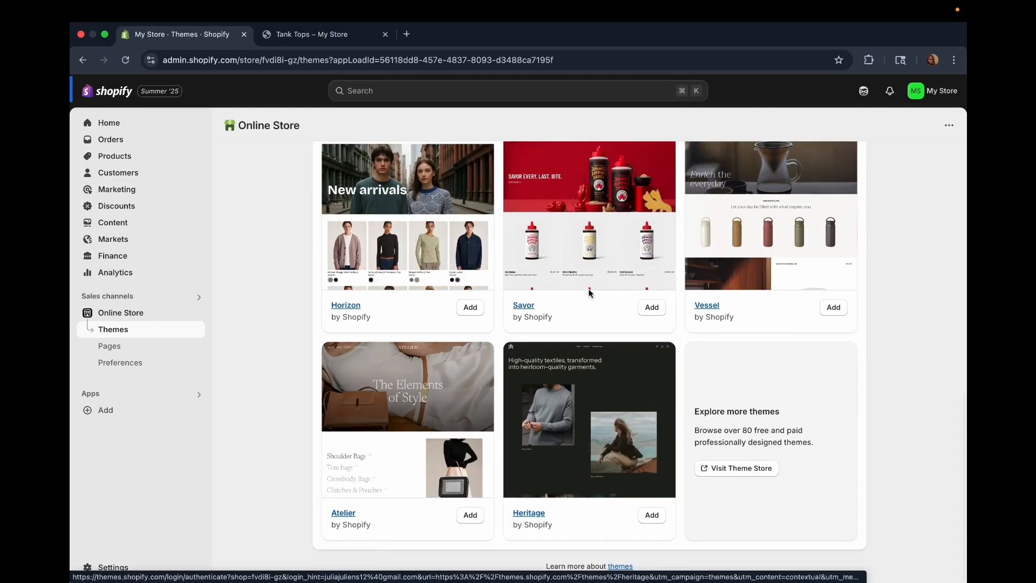
scroll(641, 219, up, 1)
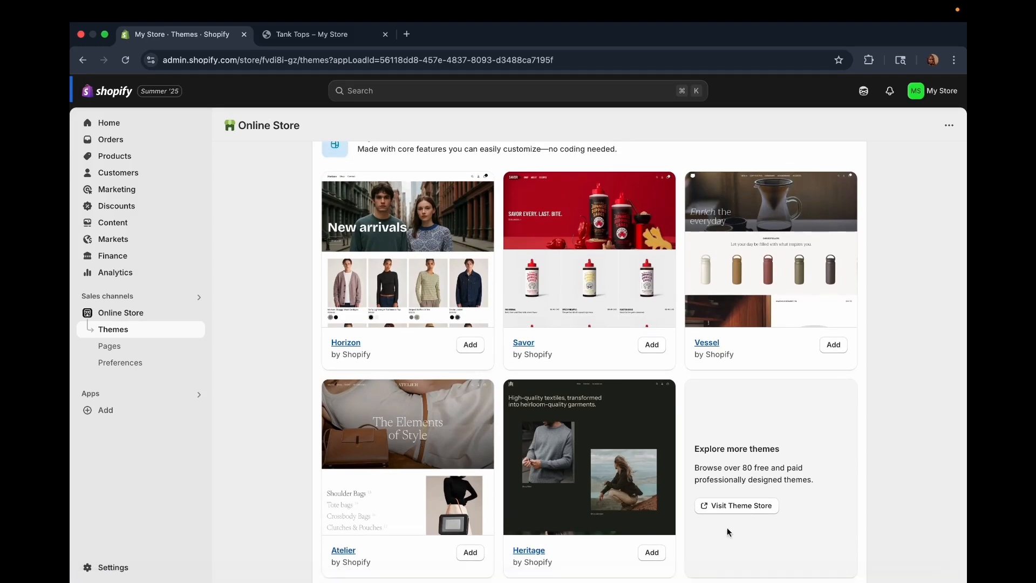
- Visit the Theme Store from the themes page and filter its themes by the Free price
click(726, 506)
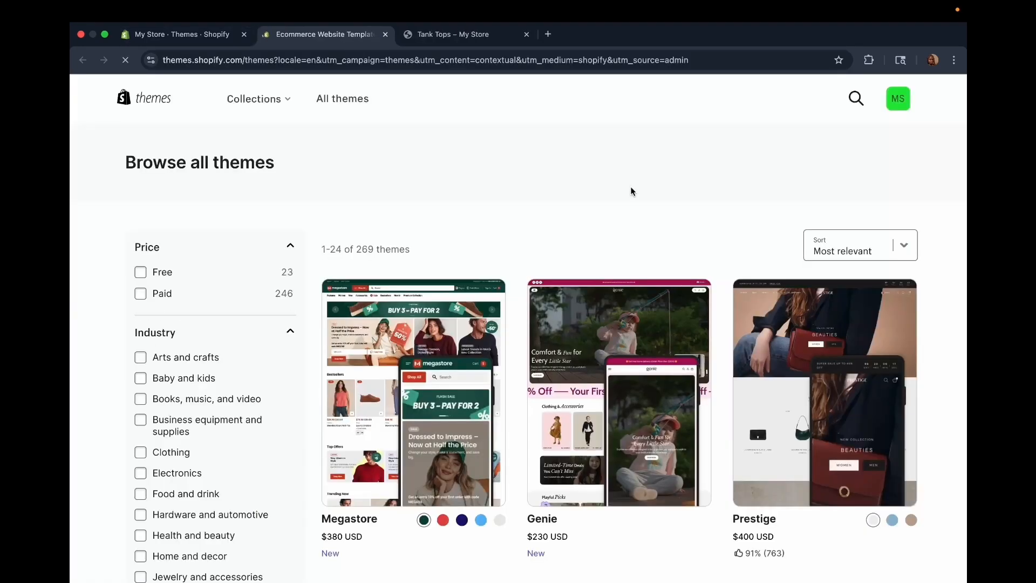
scroll(338, 303, down, 1)
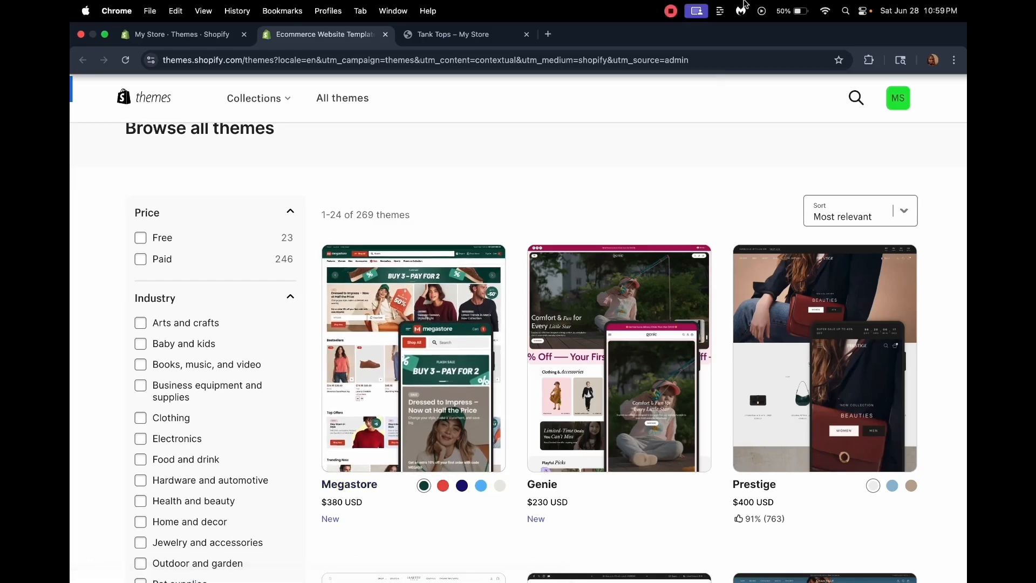
click(148, 239)
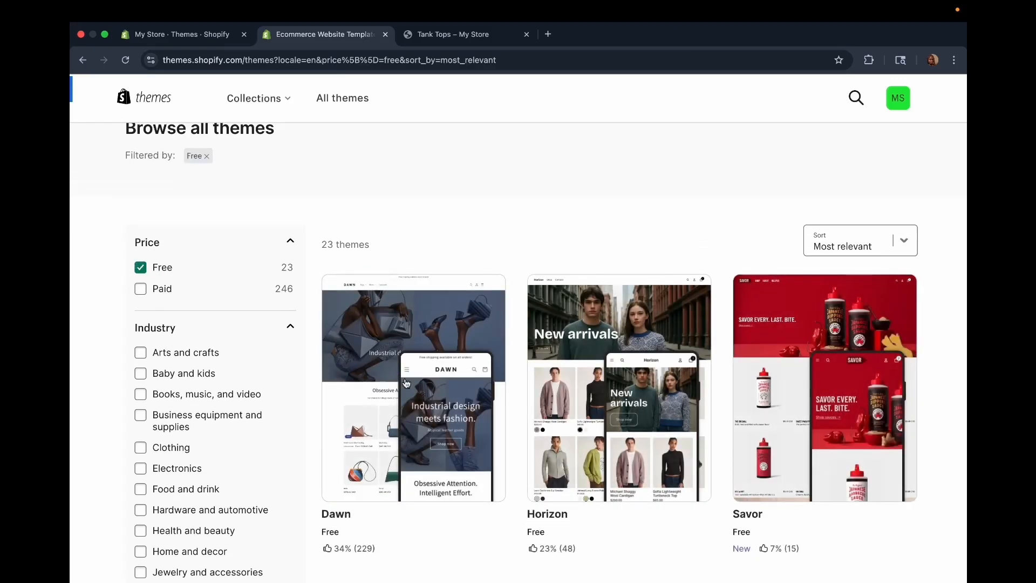
- Look through the whole list of free themes, including their previews and ratings
scroll(406, 383, down, 20)
scroll(427, 392, down, 20)
scroll(426, 393, up, 3)
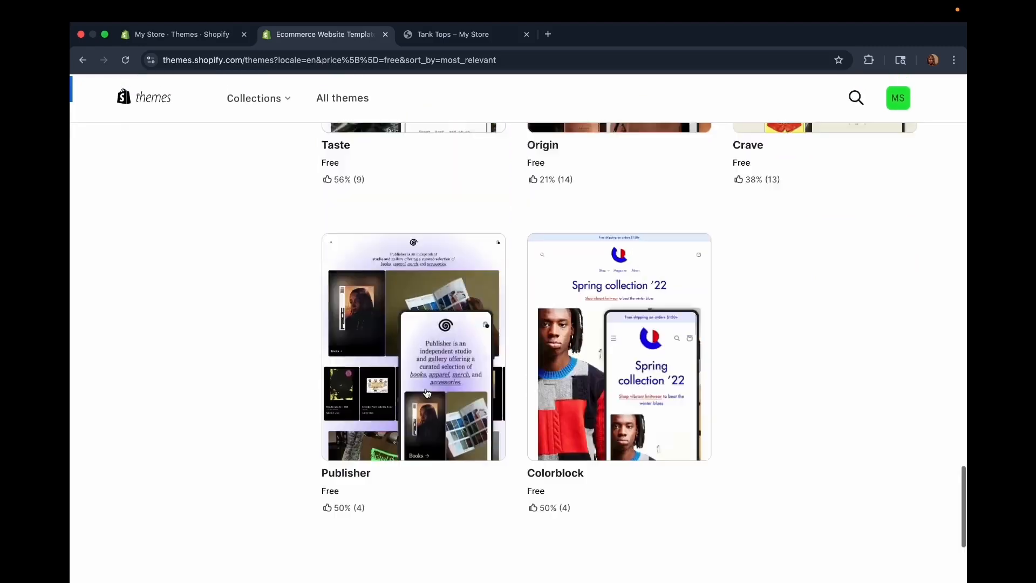
scroll(426, 393, up, 8)
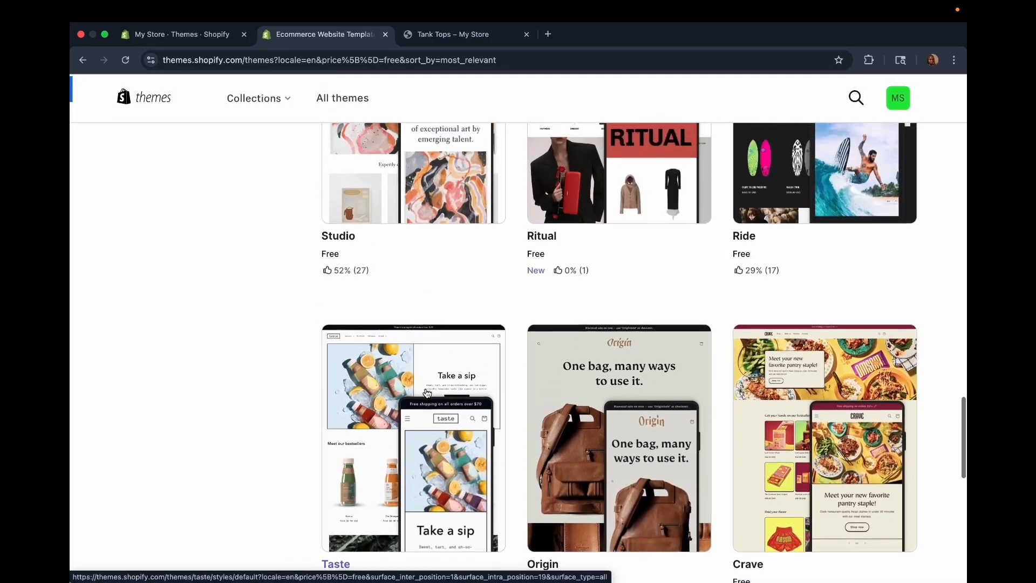
scroll(426, 391, up, 10)
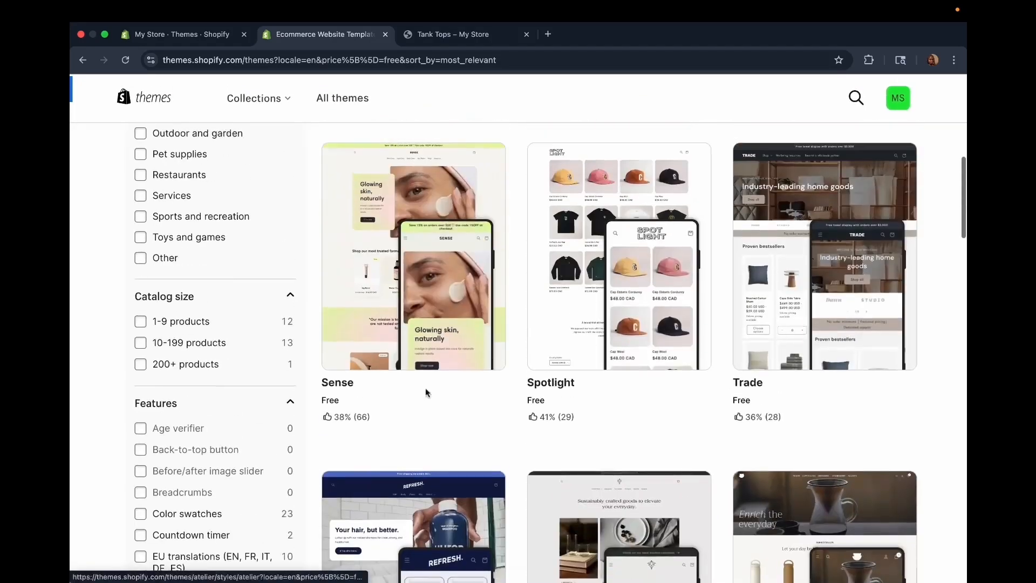
scroll(425, 391, up, 8)
scroll(426, 392, down, 2)
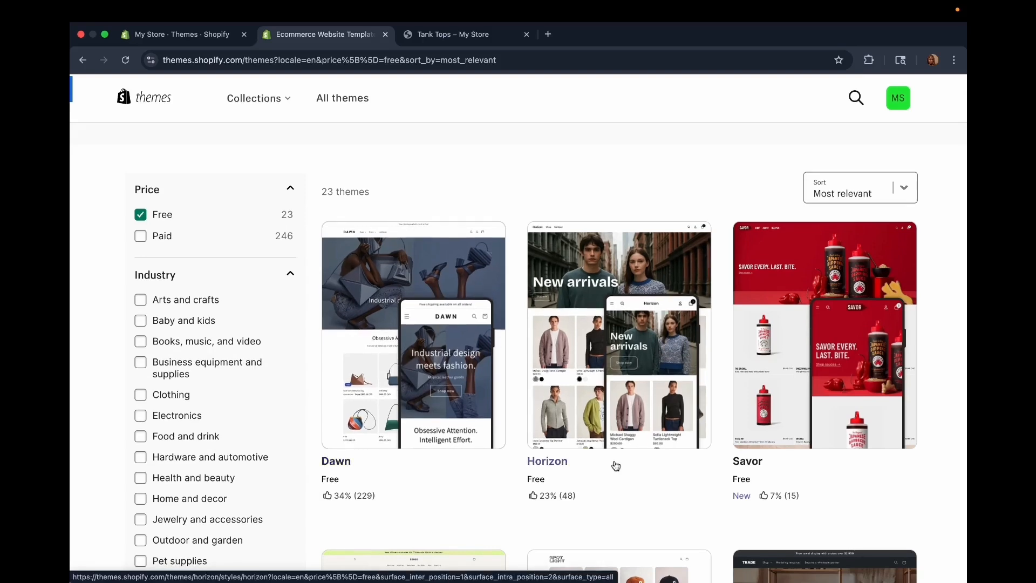
scroll(615, 464, down, 7)
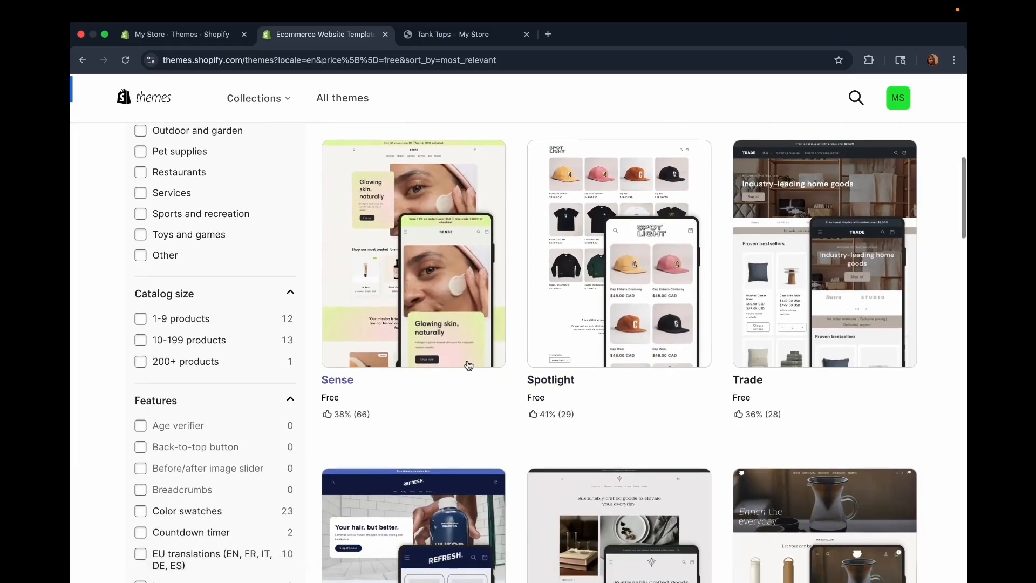
scroll(626, 362, down, 2)
scroll(626, 361, down, 2)
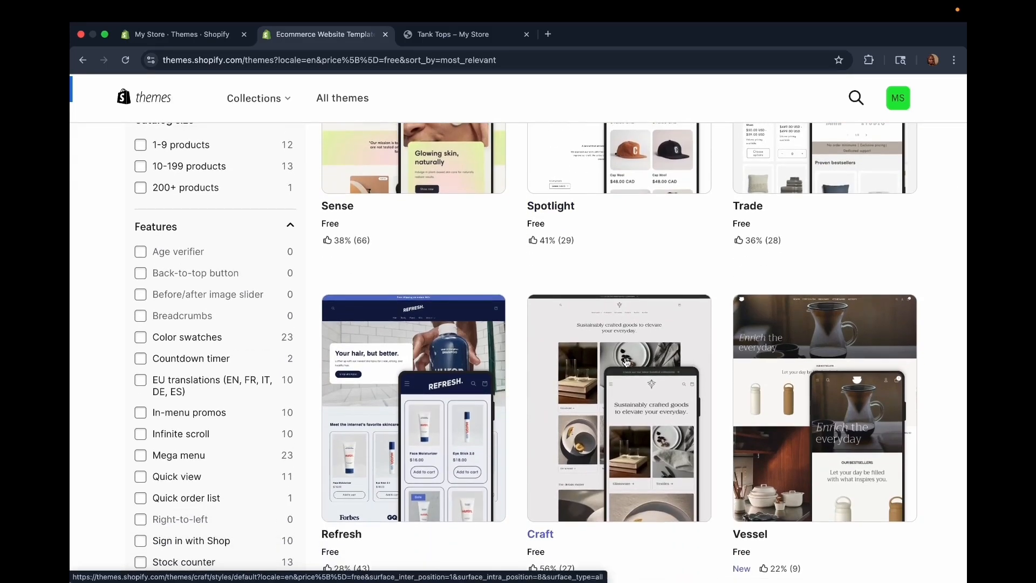
scroll(626, 362, up, 7)
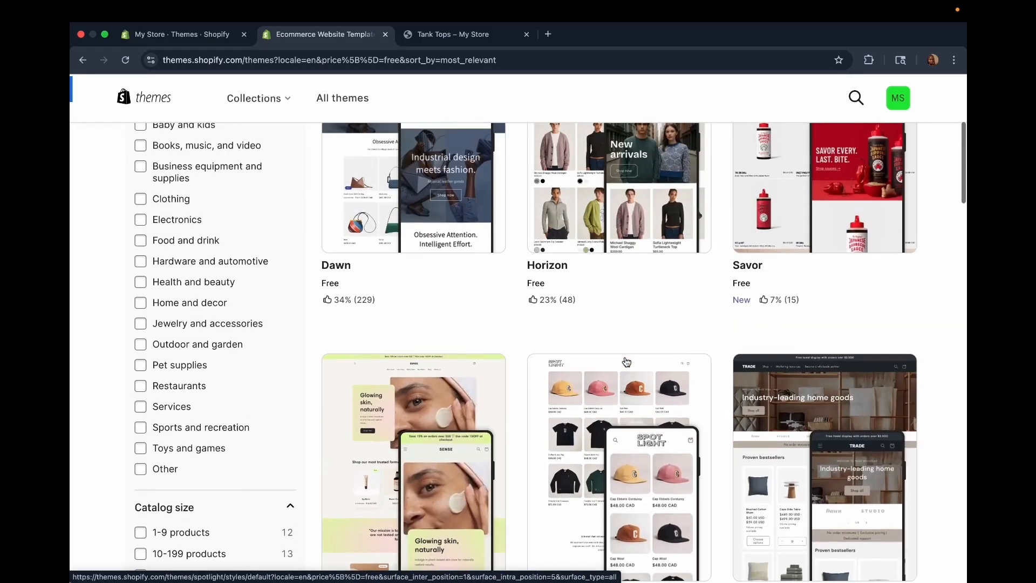
scroll(626, 359, up, 5)
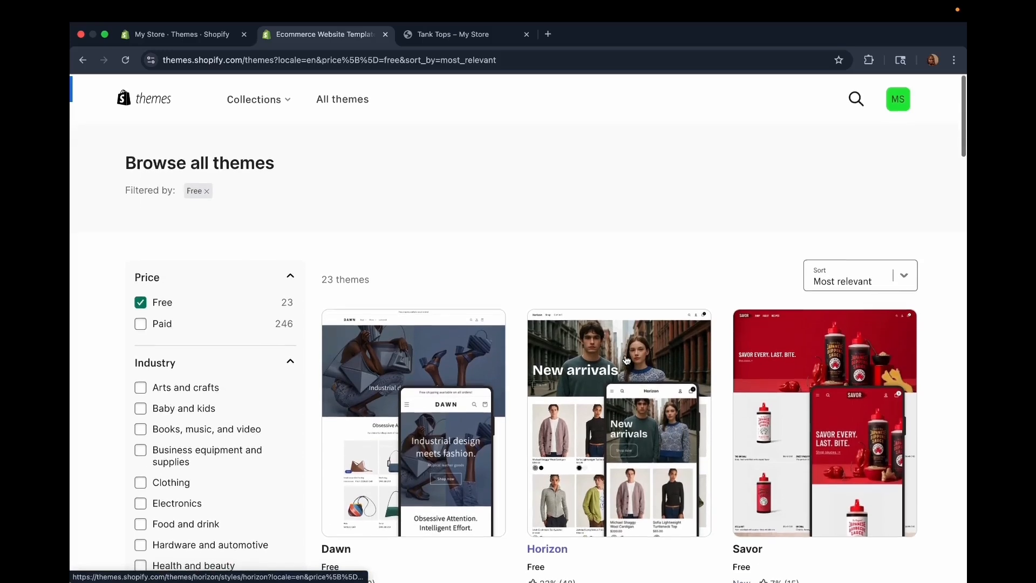
scroll(410, 403, down, 1)
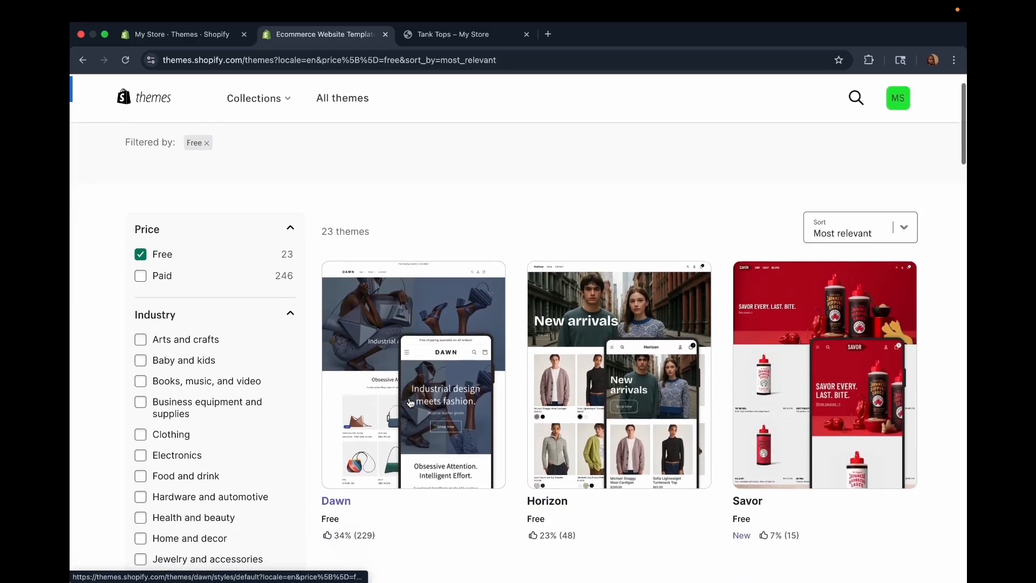
- Replace the Free price filter with Paid and look through the paid themes and their prices
click(138, 261)
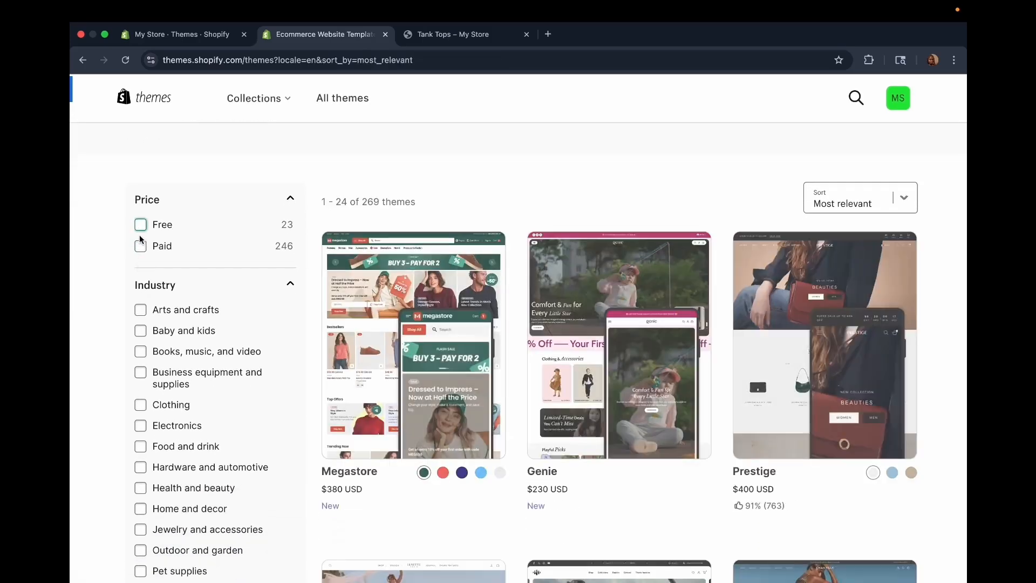
click(142, 249)
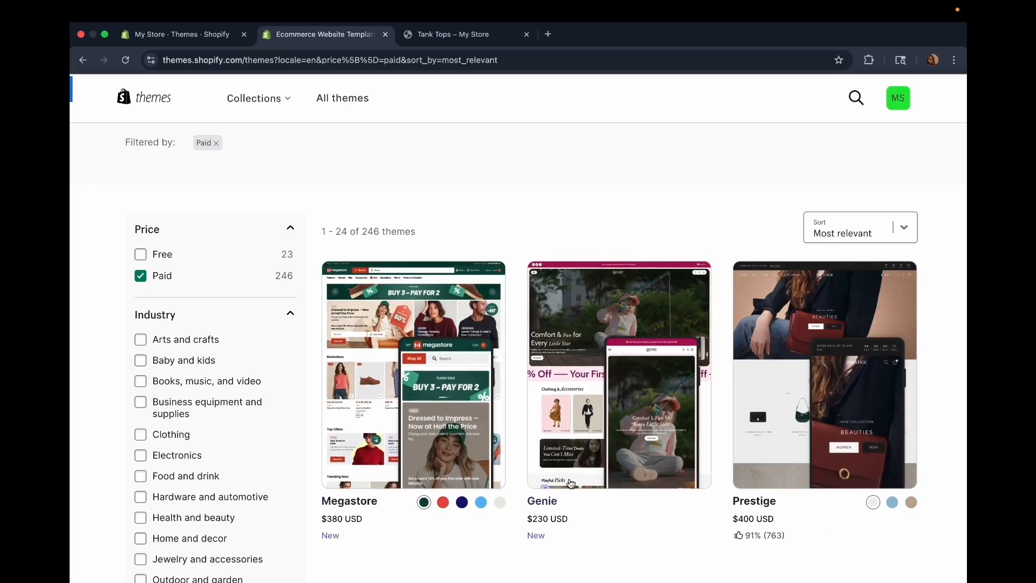
scroll(570, 483, down, 6)
scroll(570, 482, down, 6)
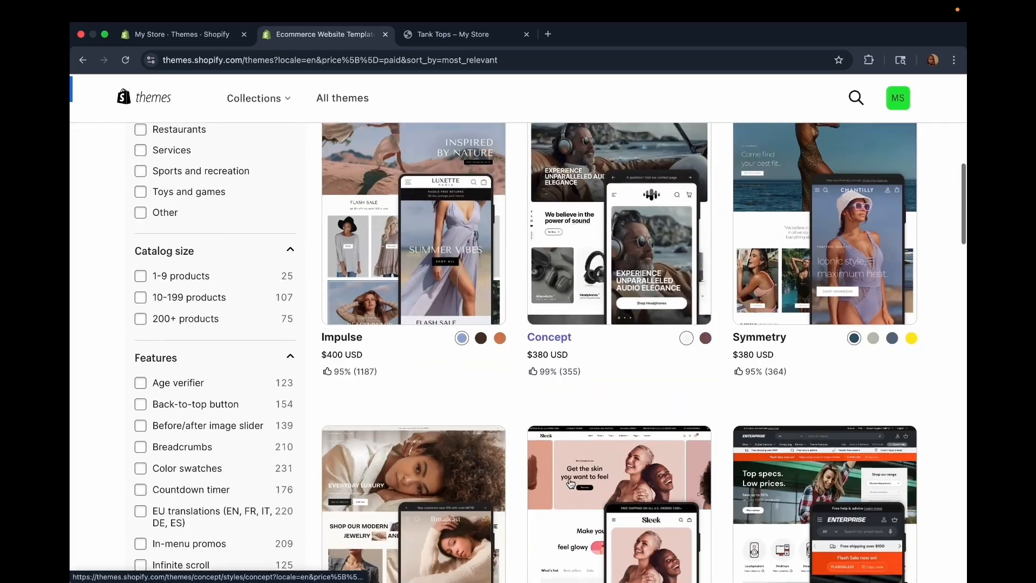
scroll(570, 483, down, 3)
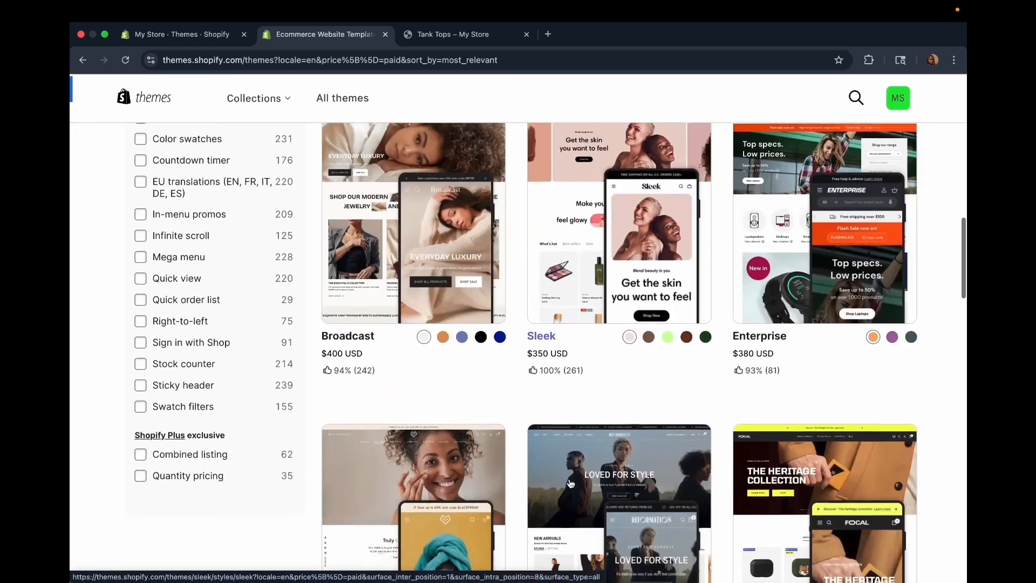
scroll(569, 418, up, 15)
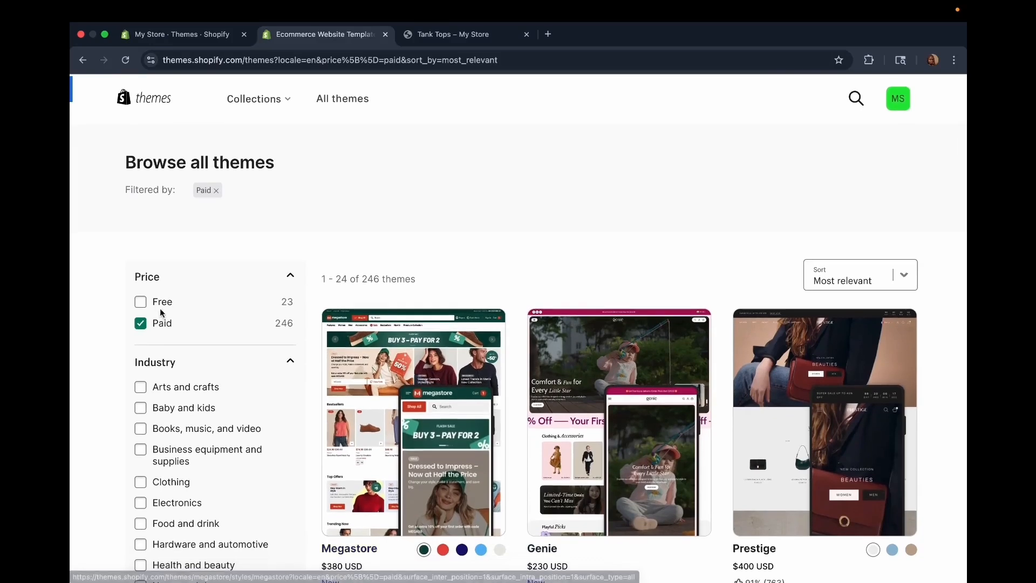
- Restrict the theme list to Free only, clearing the Paid filter, and glance over the free themes
click(140, 302)
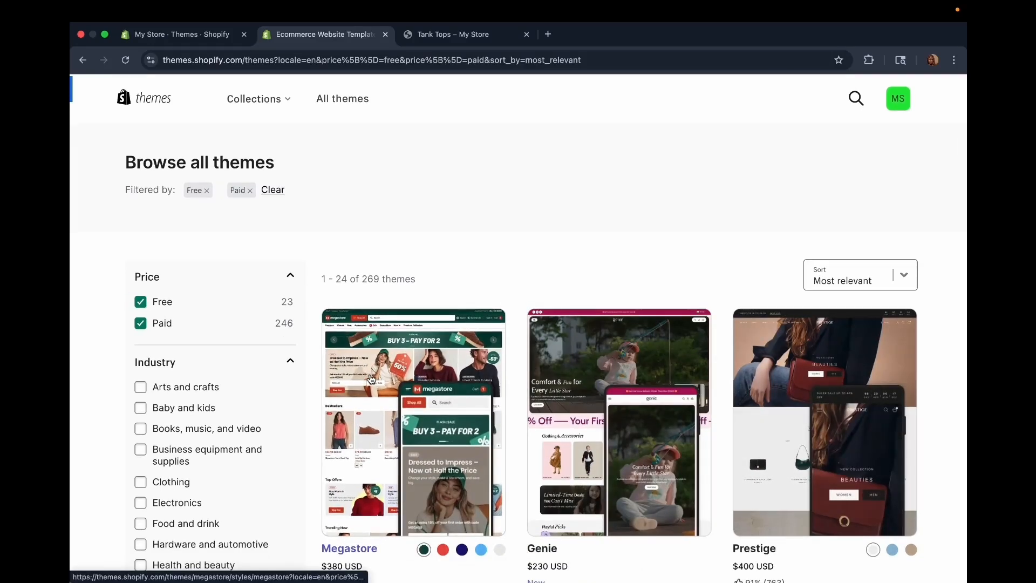
click(141, 324)
scroll(504, 486, down, 5)
scroll(724, 418, up, 4)
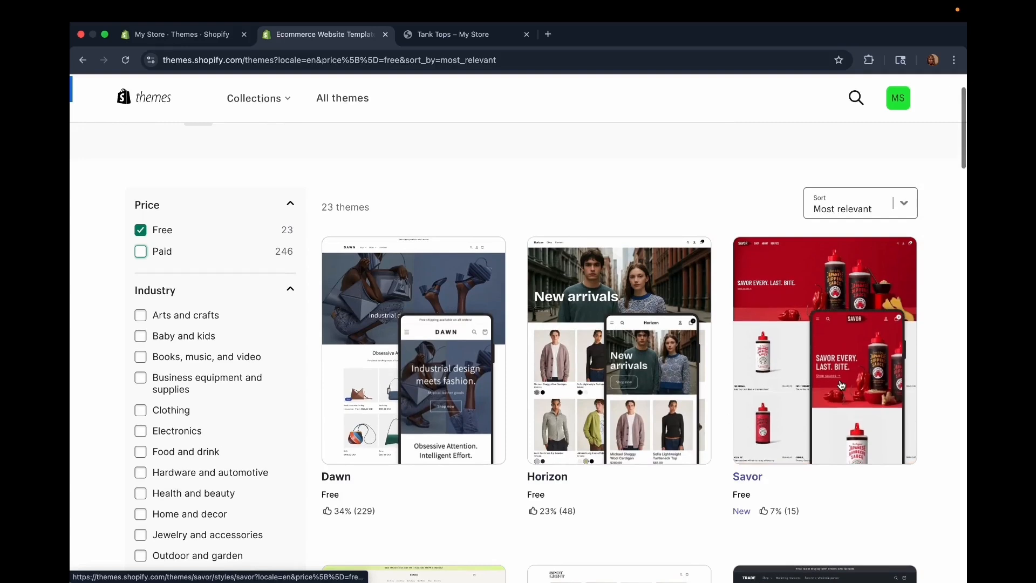
- Open the free Savor theme, view its demo store and examine the demo's home page layout
click(789, 371)
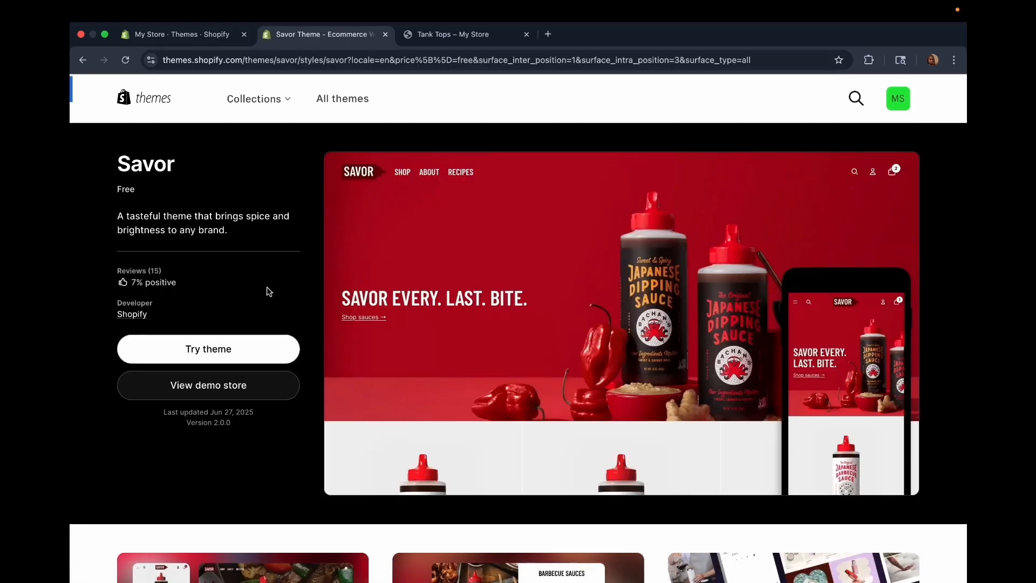
click(215, 386)
scroll(521, 354, down, 10)
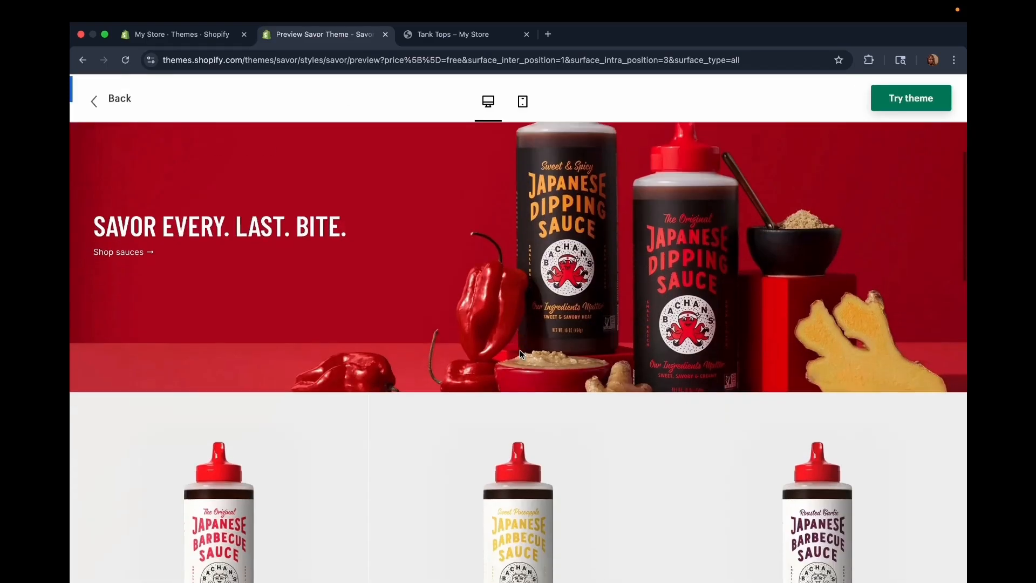
scroll(520, 354, down, 10)
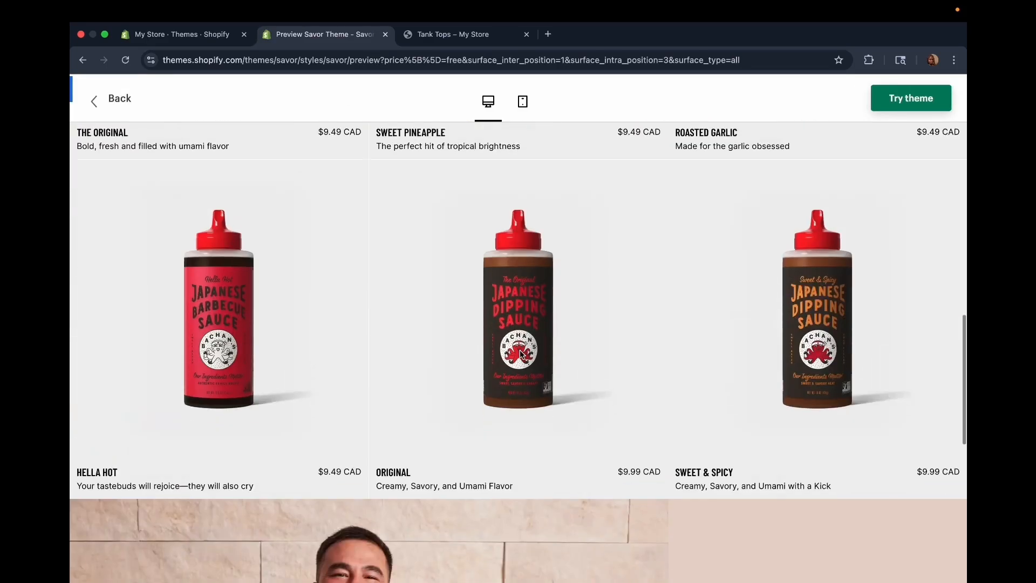
scroll(520, 353, up, 20)
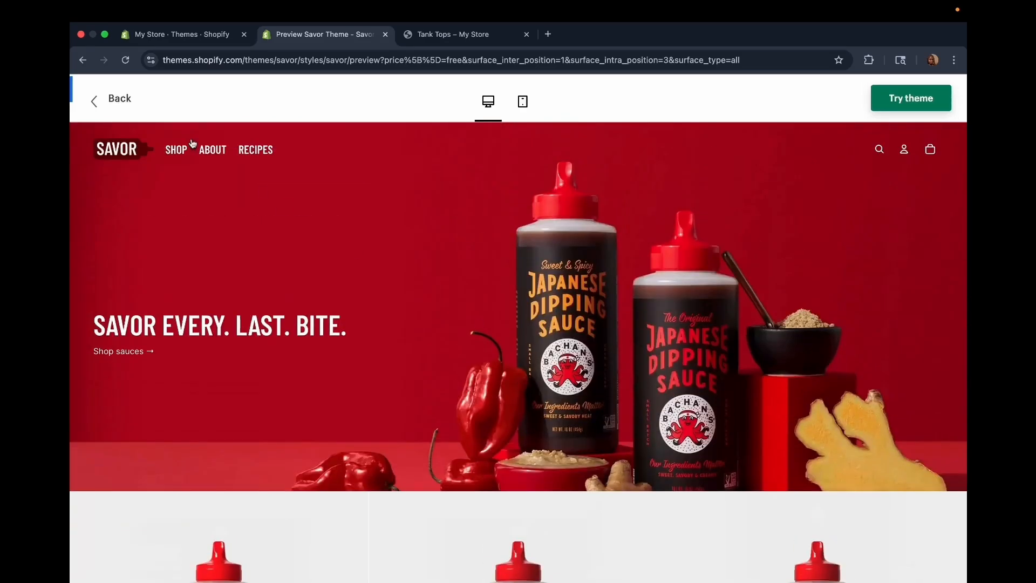
- Open the first barbecue sauce product, The Original, in the Savor demo store and examine its product page down to the further products
scroll(455, 490, down, 4)
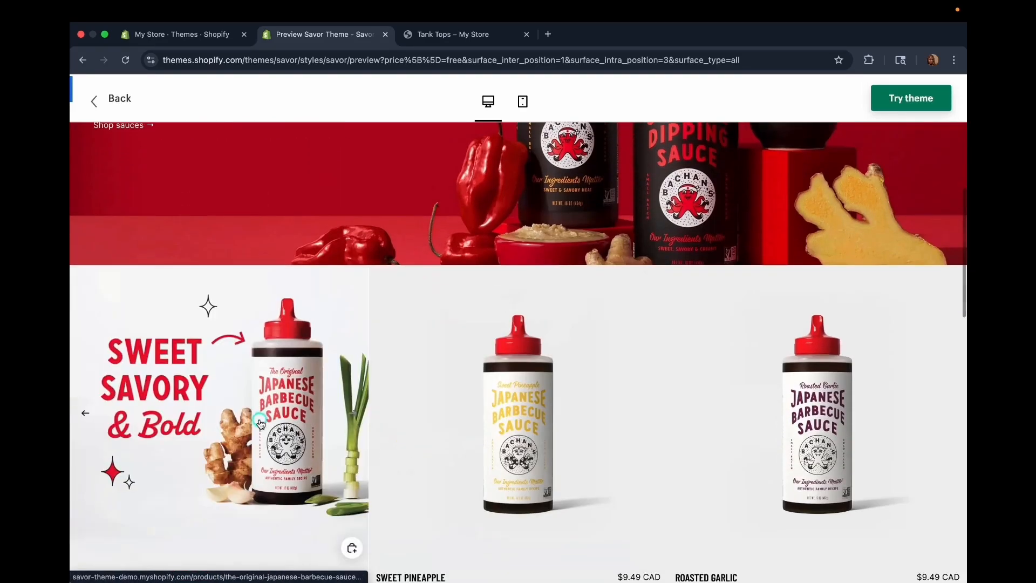
click(260, 422)
scroll(612, 428, down, 1)
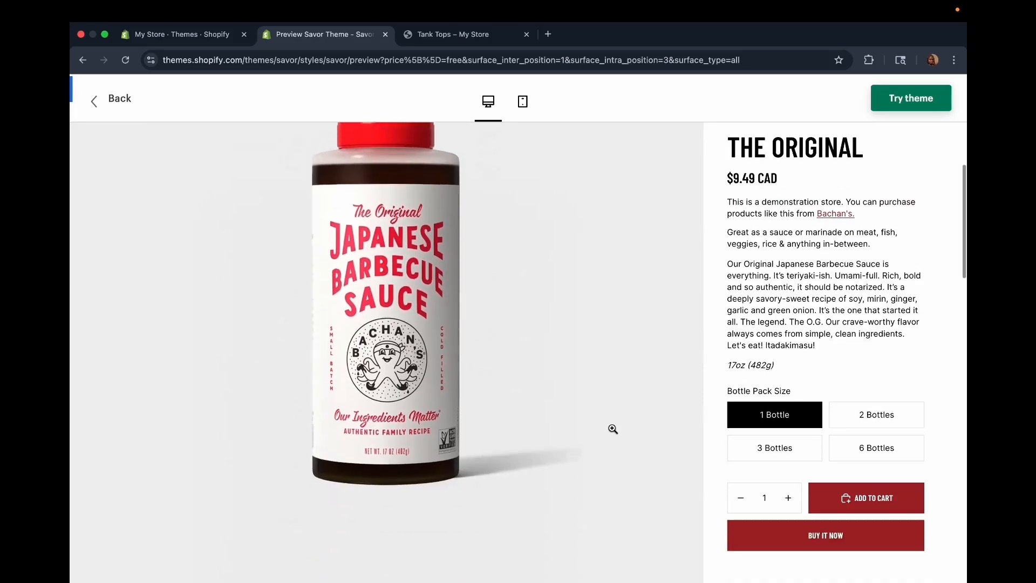
scroll(612, 428, down, 10)
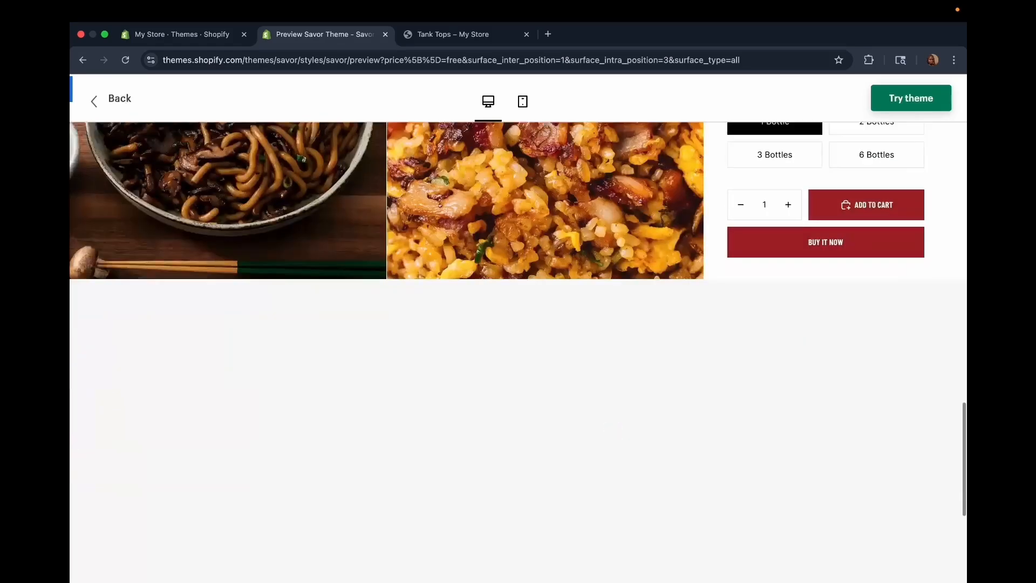
scroll(612, 433, down, 7)
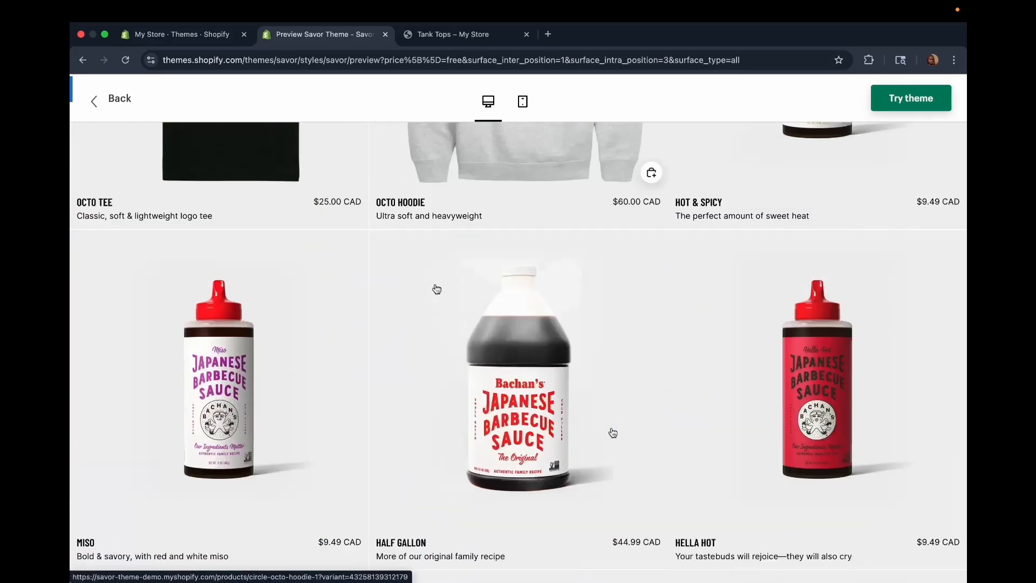
- Leave the Savor demo store and add the Savor theme to the store's theme library
click(94, 100)
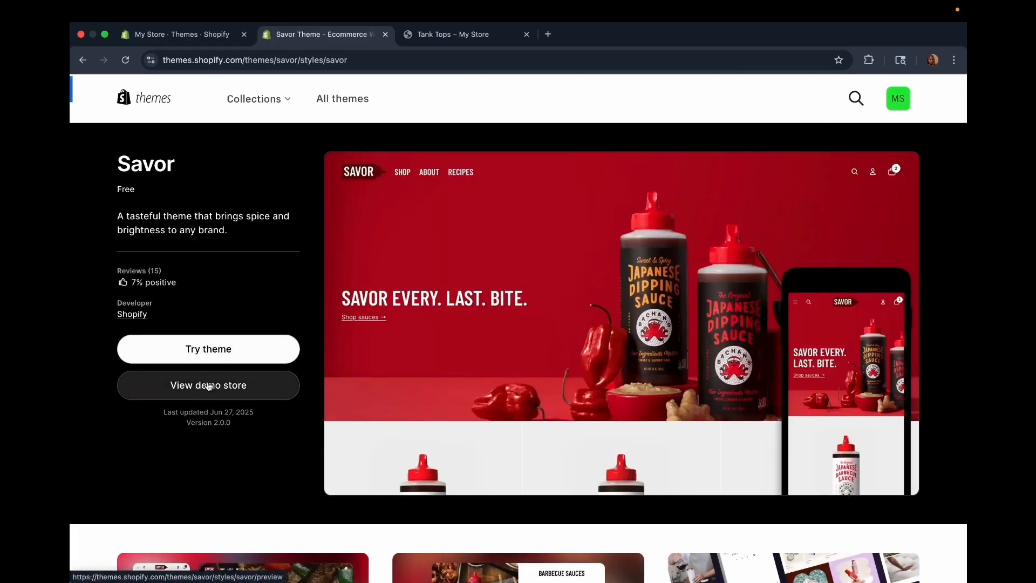
click(211, 357)
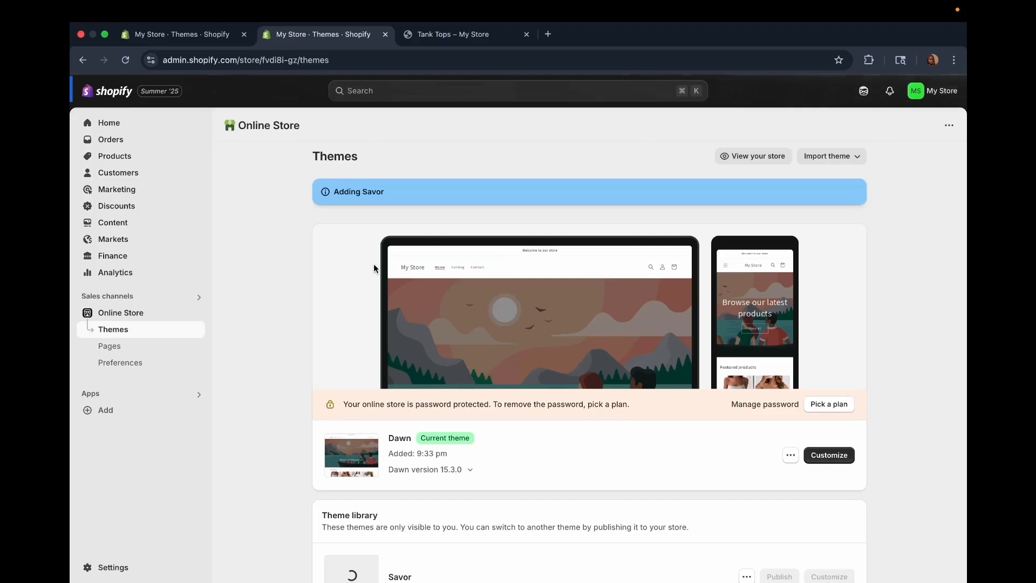
scroll(384, 333, down, 5)
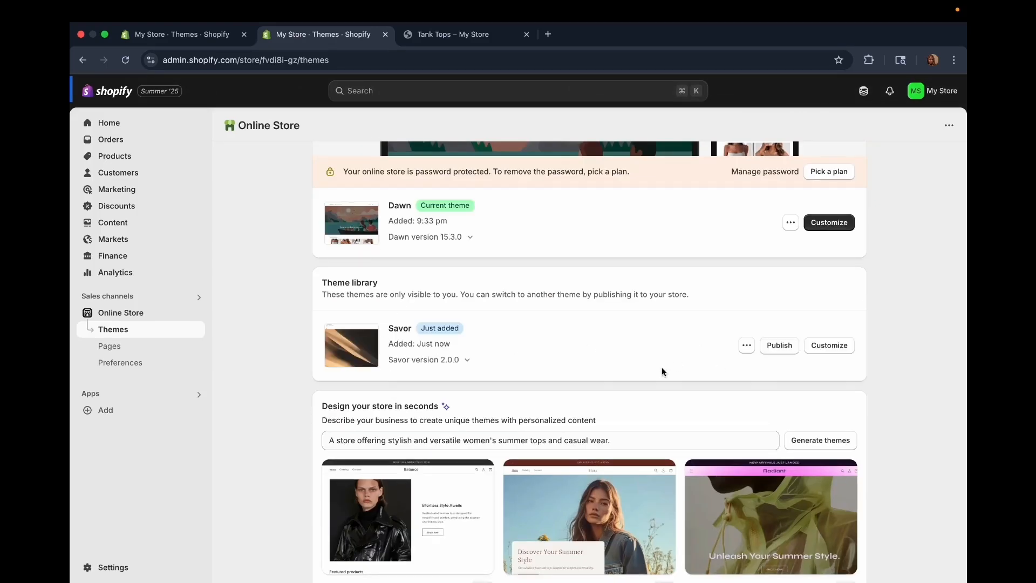
scroll(383, 321, up, 1)
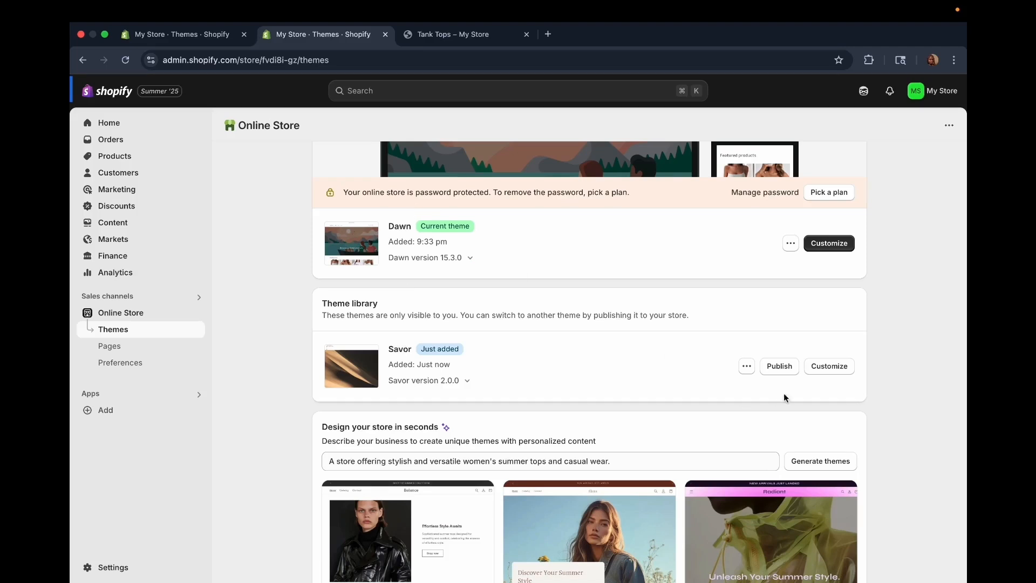
- Publish the Savor theme from the theme library as the store's current theme
click(780, 366)
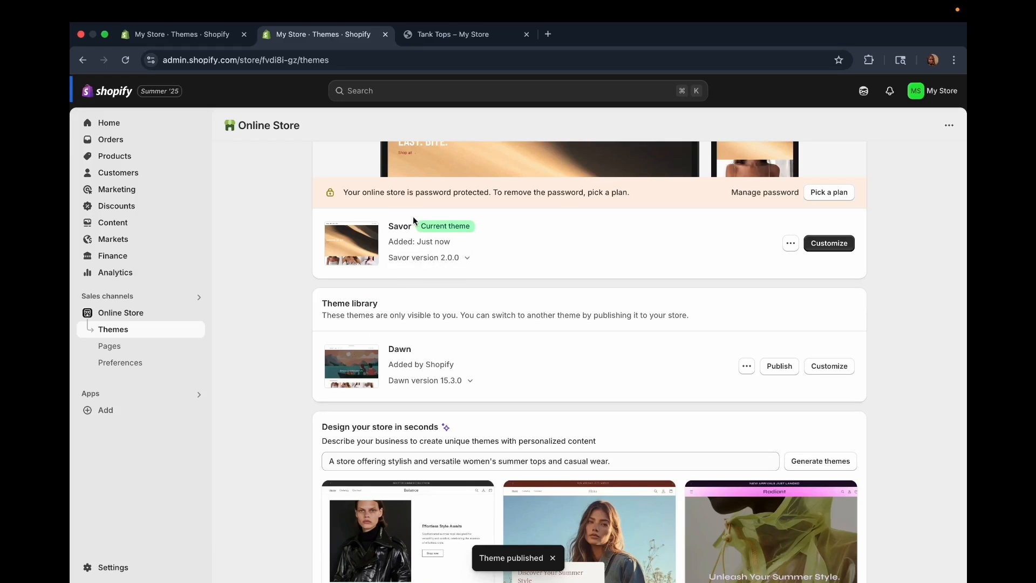
scroll(431, 263, up, 4)
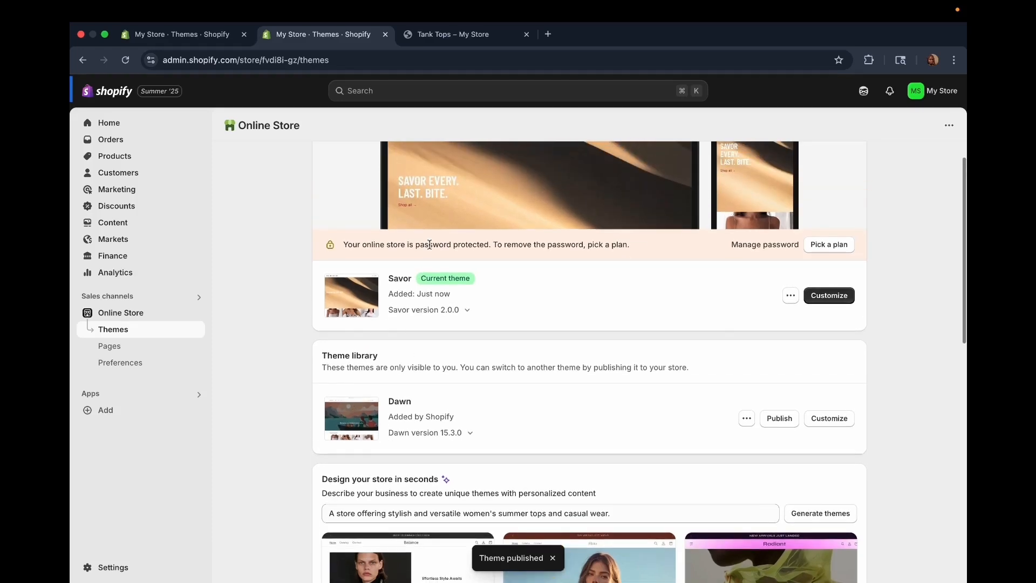
scroll(430, 245, up, 1)
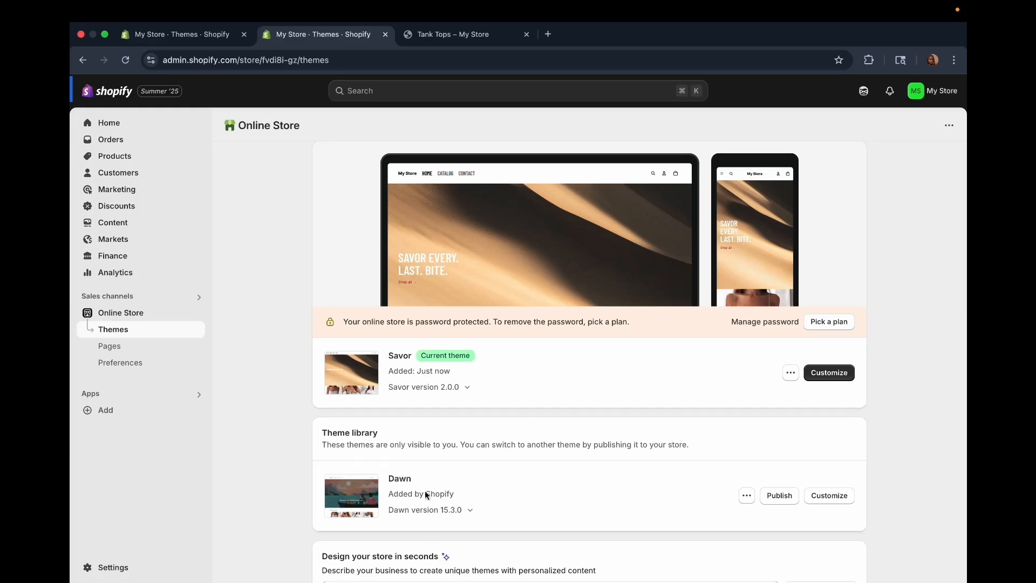
- Publish the Dawn theme again as the store's current theme and open it for customization
click(780, 496)
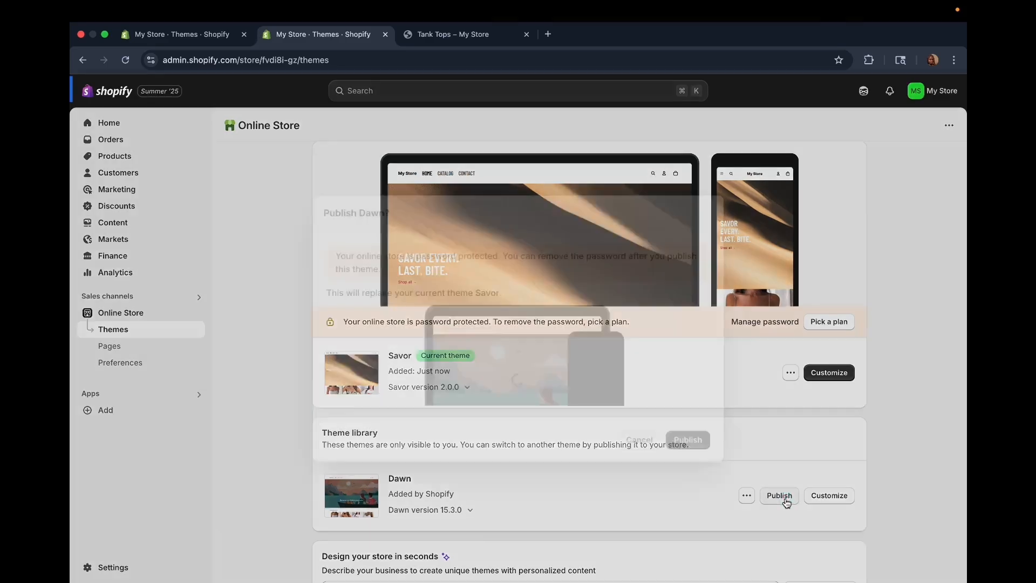
click(667, 424)
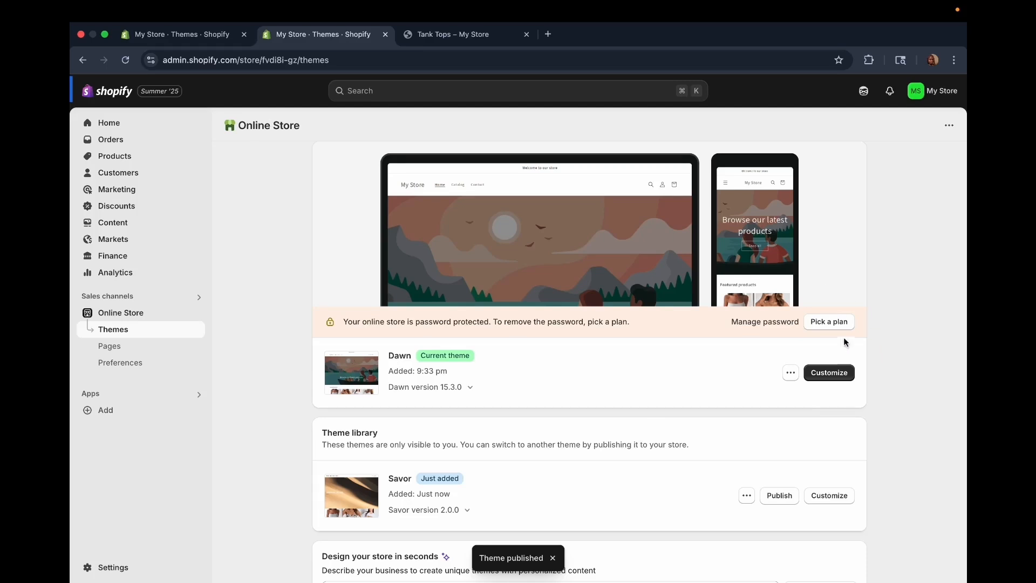
click(825, 373)
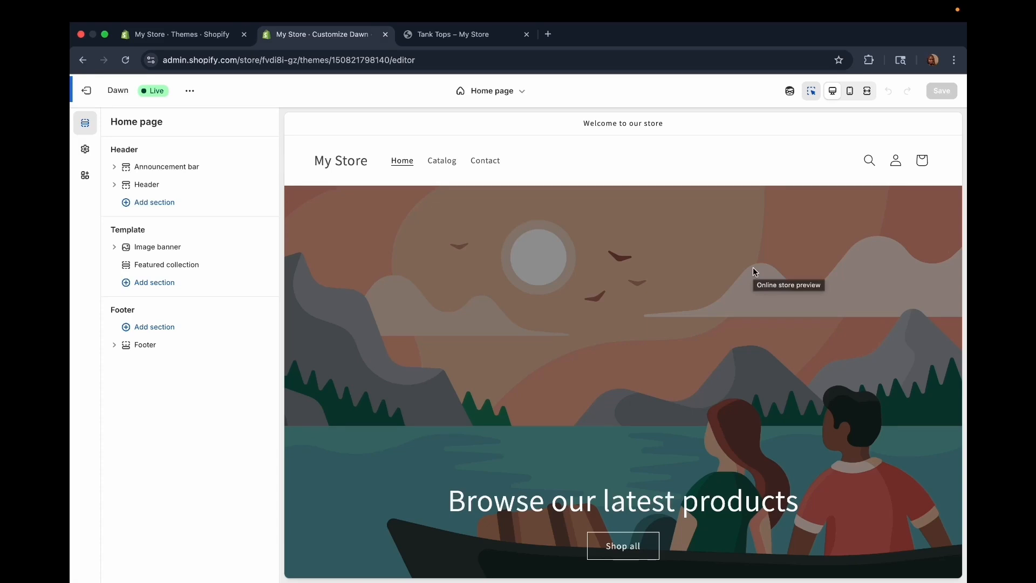
- Examine Dawn's home page preview from the header and image banner down through the featured products to the footer
scroll(586, 258, down, 6)
scroll(585, 258, down, 1)
scroll(586, 258, up, 8)
scroll(585, 258, down, 3)
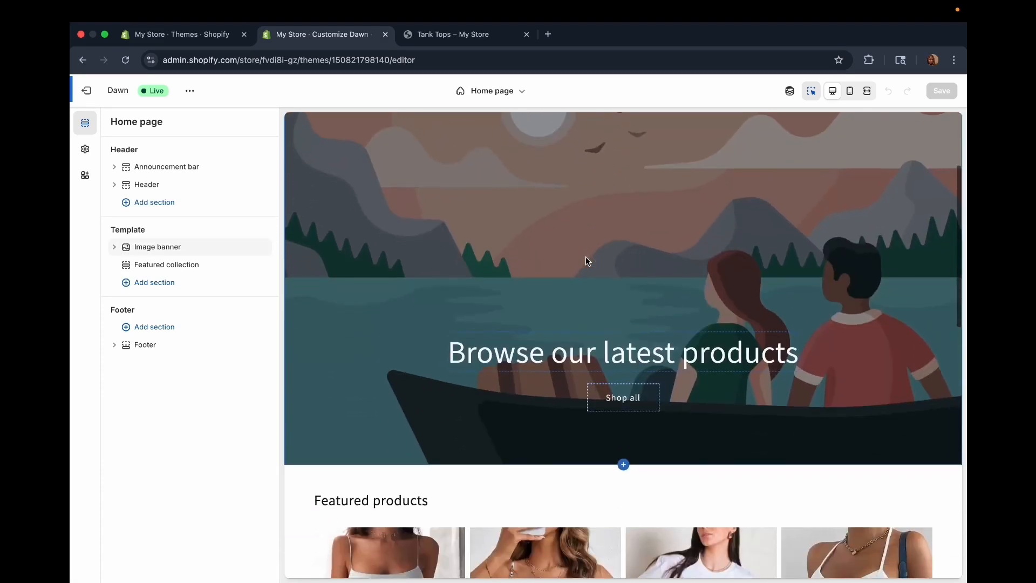
scroll(585, 256, down, 5)
scroll(585, 257, up, 2)
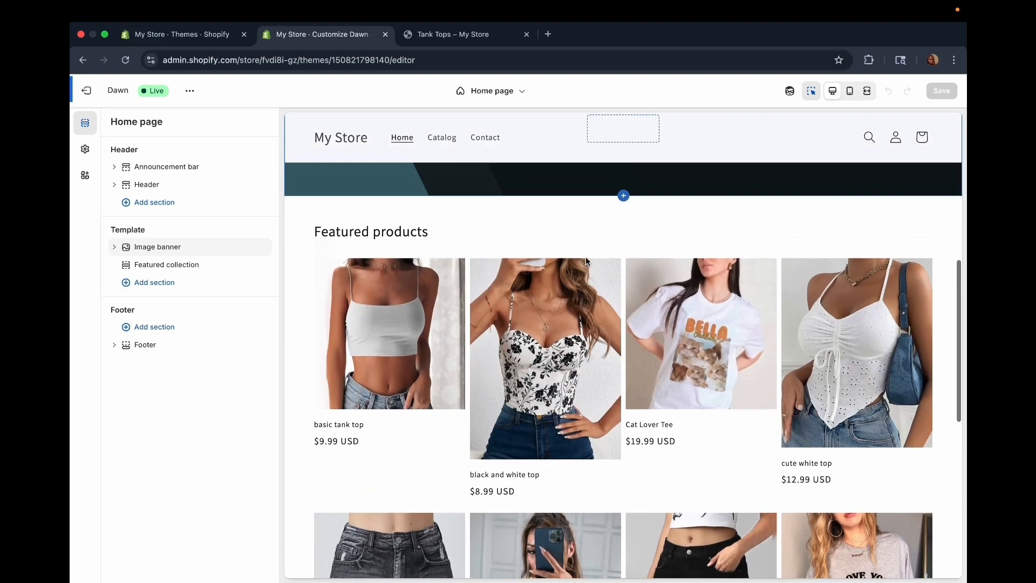
scroll(585, 257, down, 7)
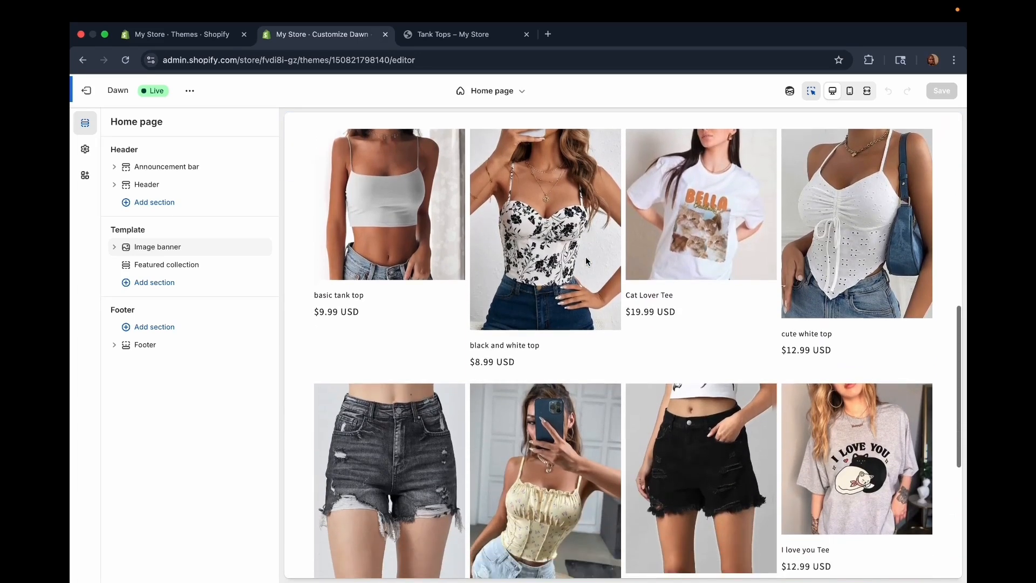
scroll(585, 257, down, 1)
scroll(585, 257, up, 12)
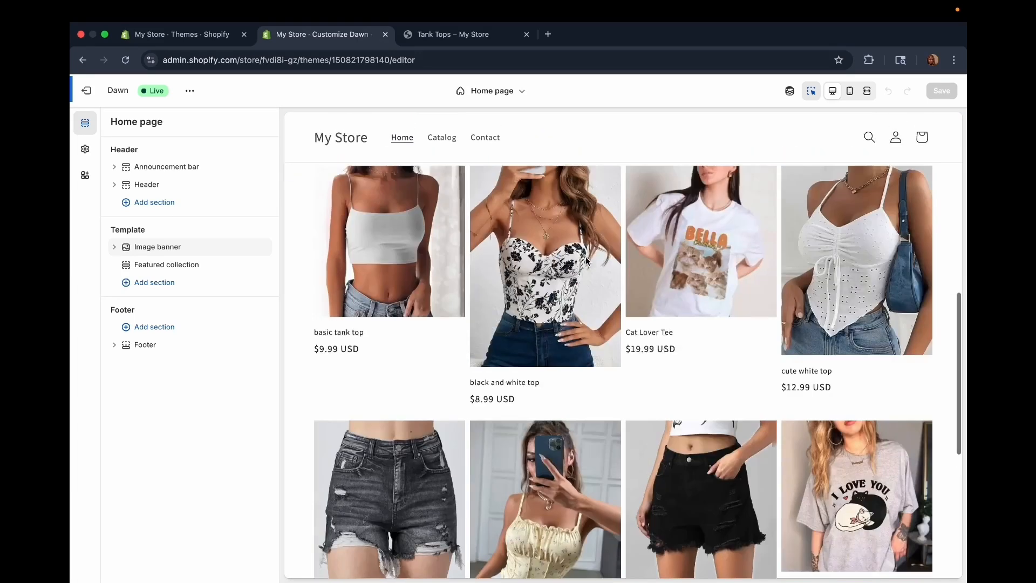
scroll(585, 259, down, 12)
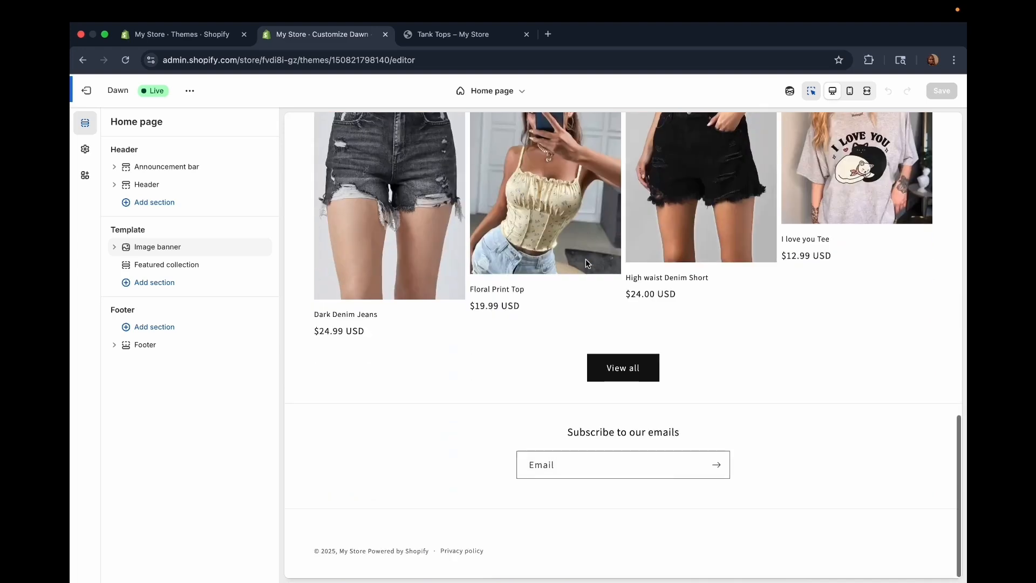
scroll(585, 259, up, 12)
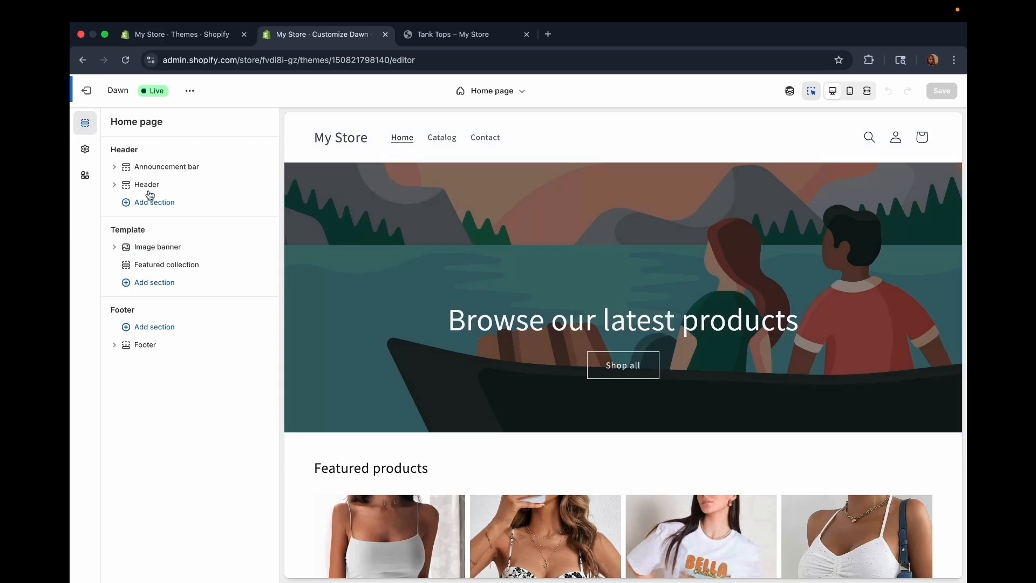
scroll(326, 176, up, 4)
- Change the announcement bar's message to "Free Shipping On All Over $75"
click(160, 165)
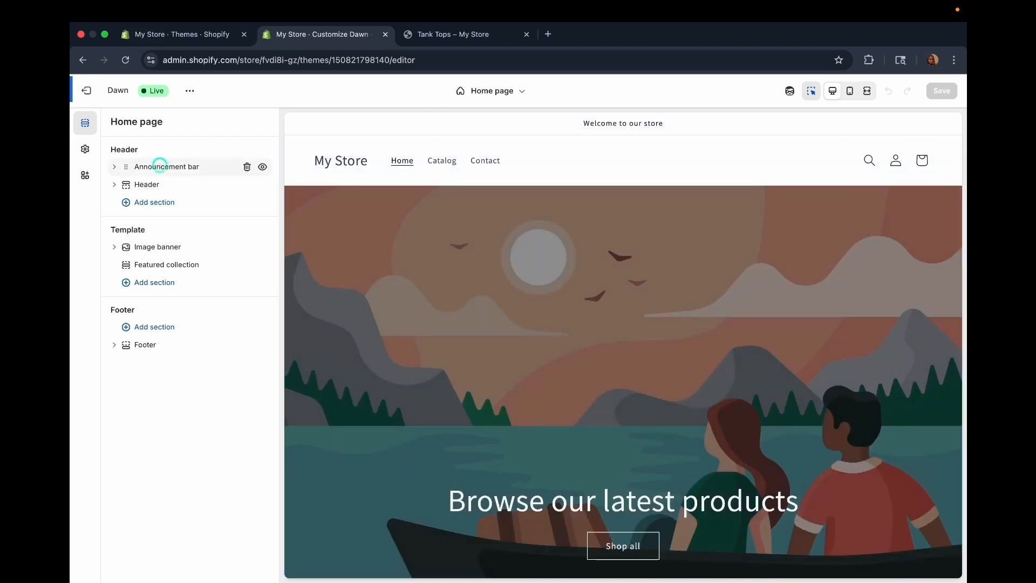
click(471, 122)
click(383, 133)
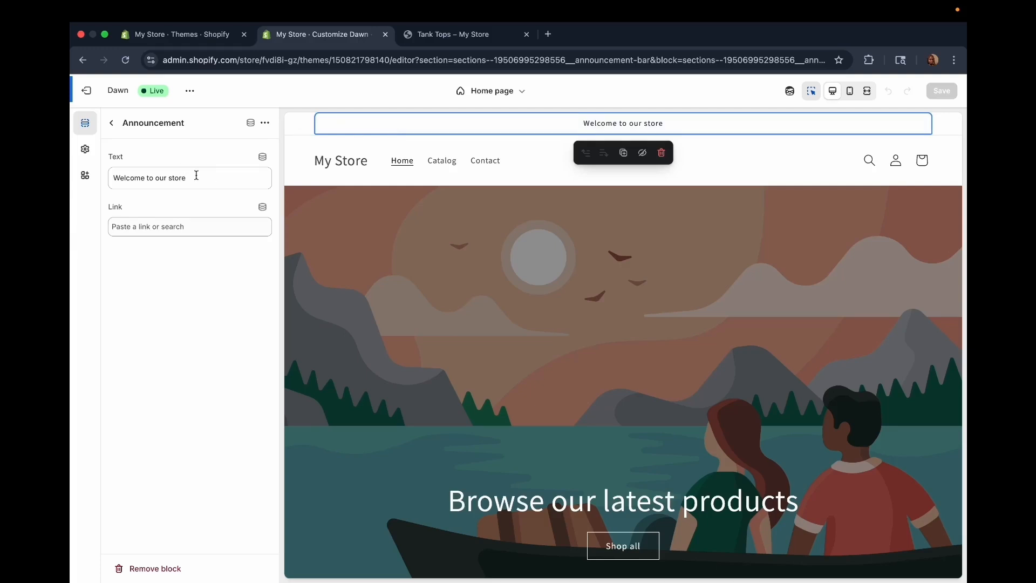
drag(206, 179, 103, 178)
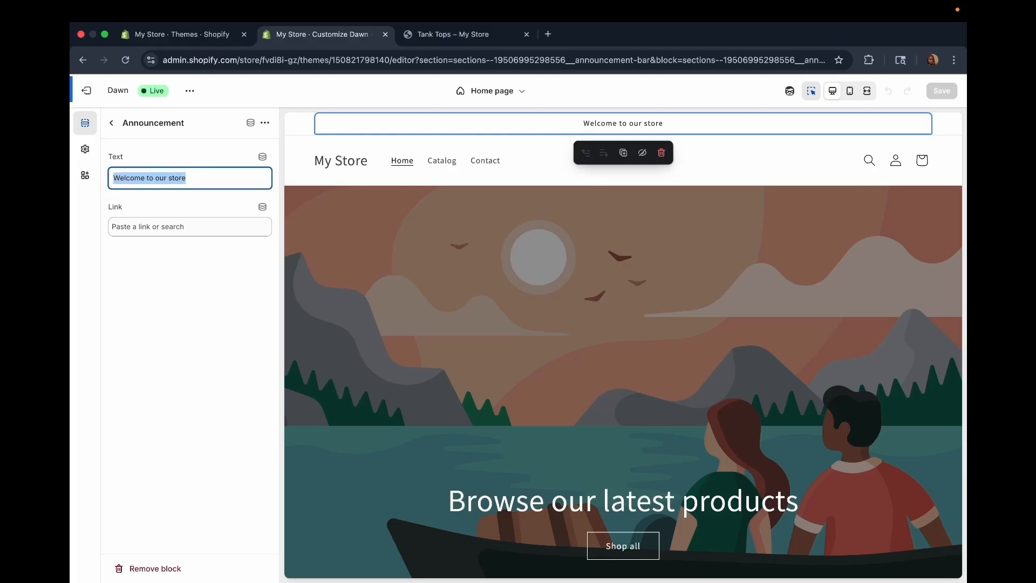
text(Free Shipping On ALL)
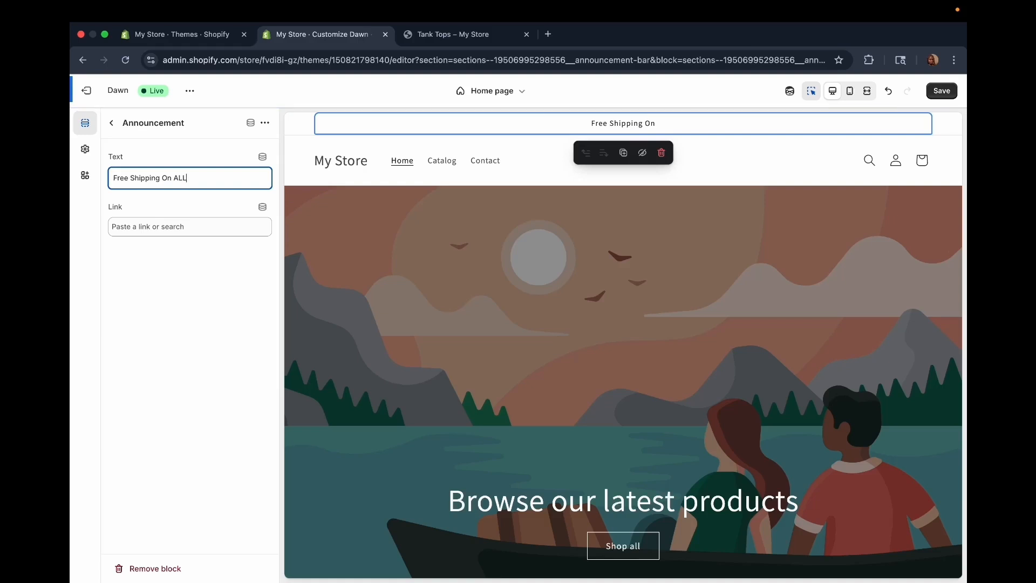
text(ll Ord)
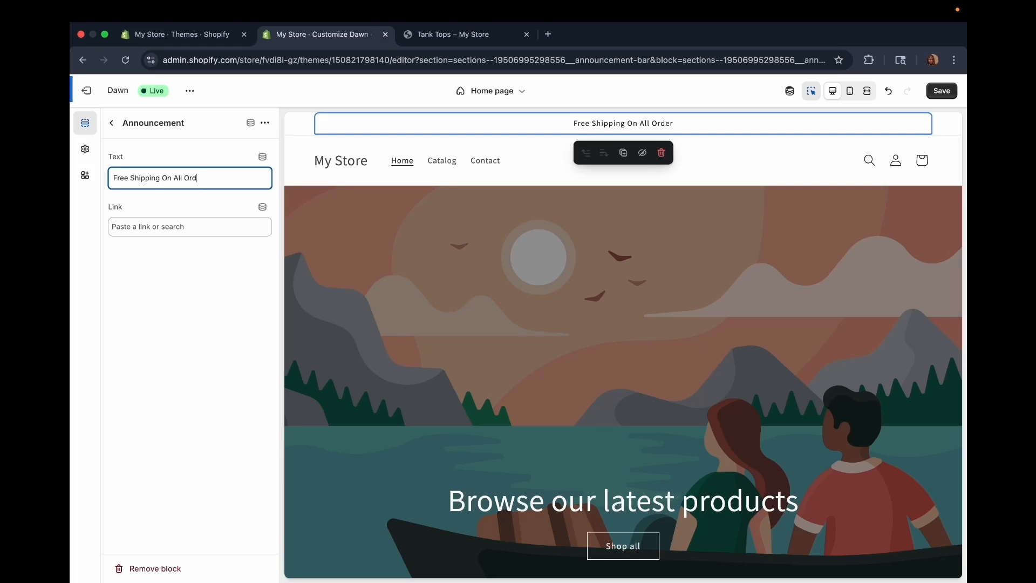
text(er ver $75)
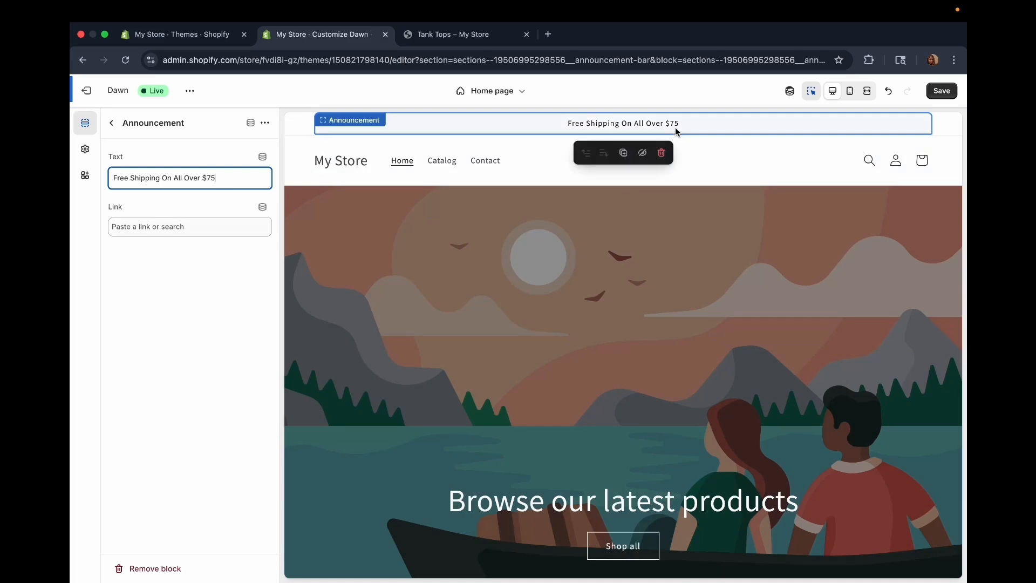
- Link the free shipping announcement to All collections
click(211, 226)
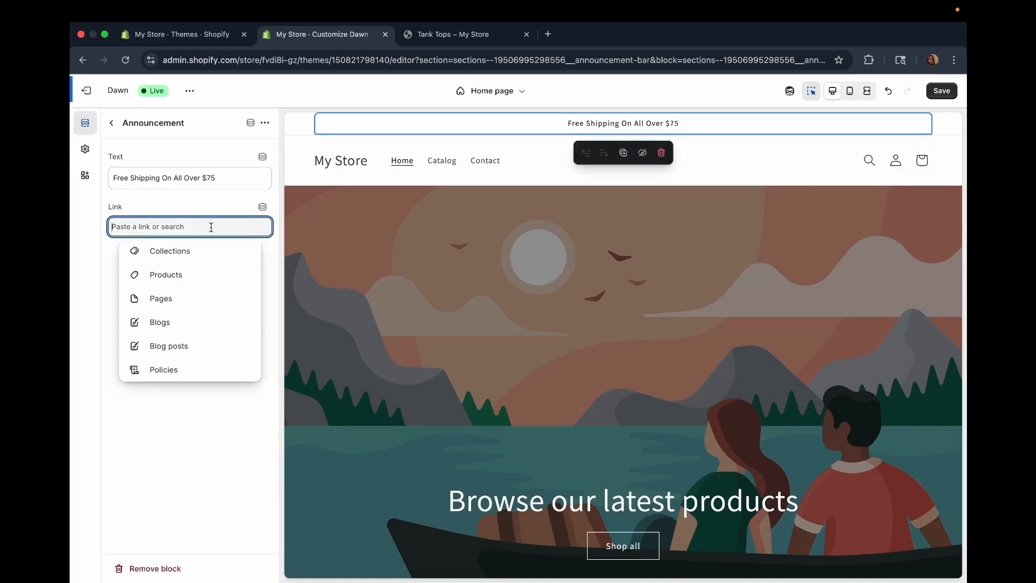
click(181, 205)
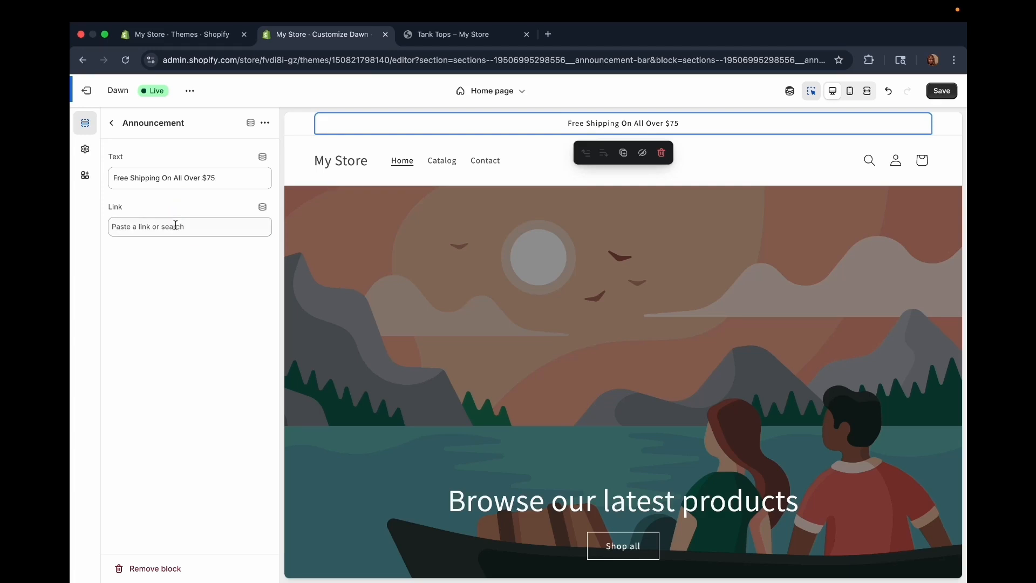
click(176, 224)
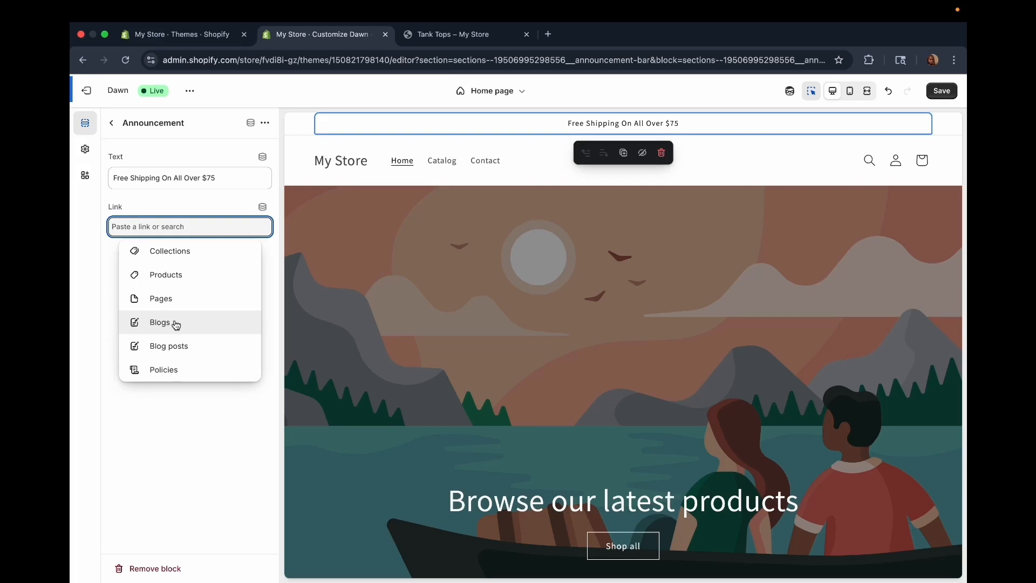
click(191, 253)
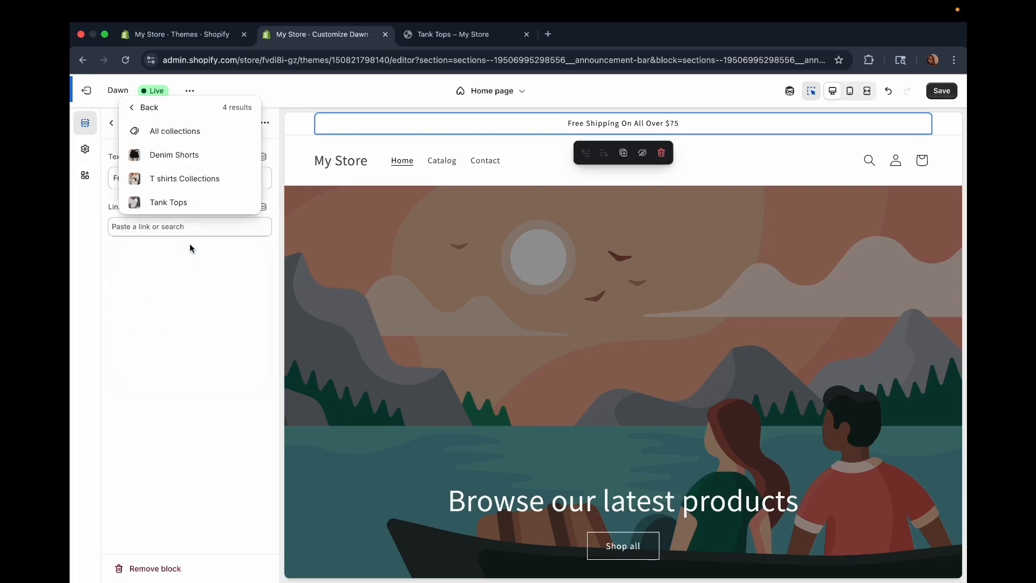
click(176, 131)
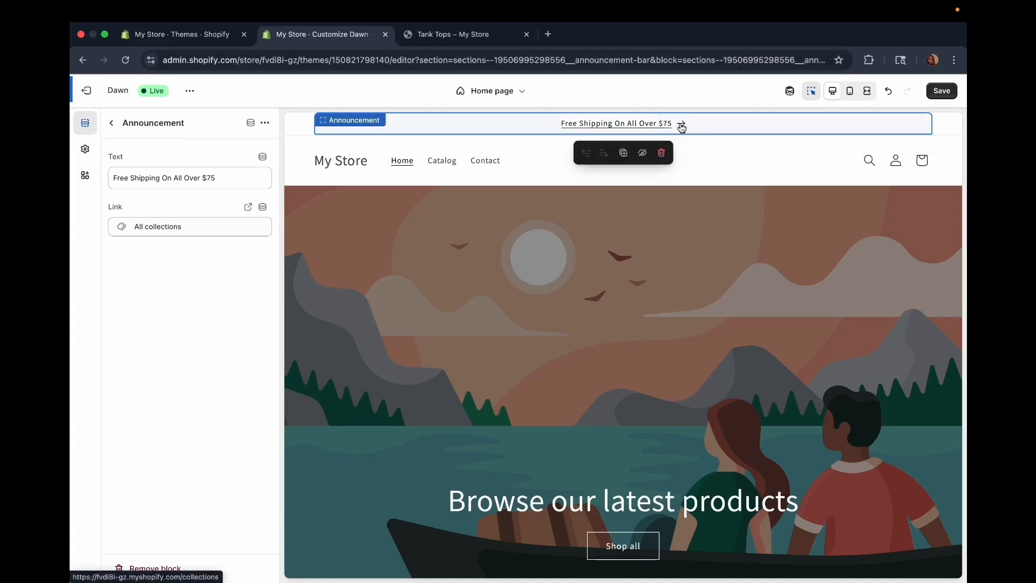
- Follow the announcement link in the preview to the collections page, glance at the announcement bar settings and return to the home page
click(594, 125)
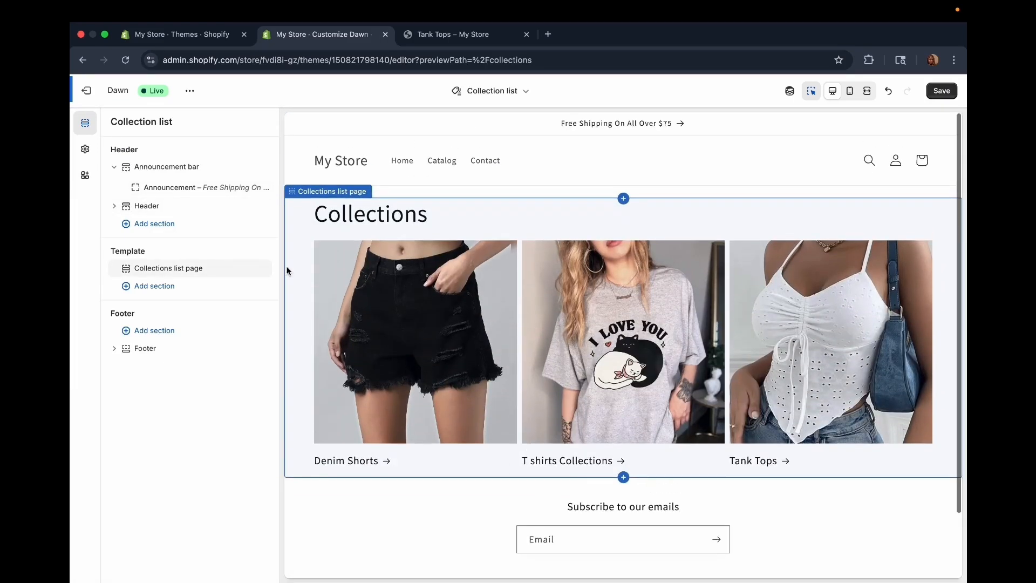
click(203, 167)
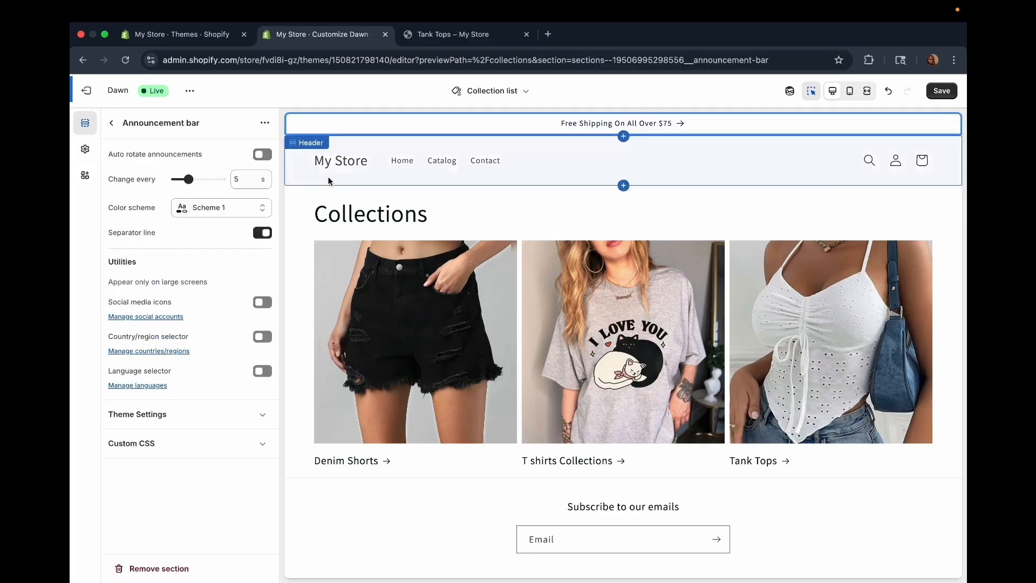
click(112, 123)
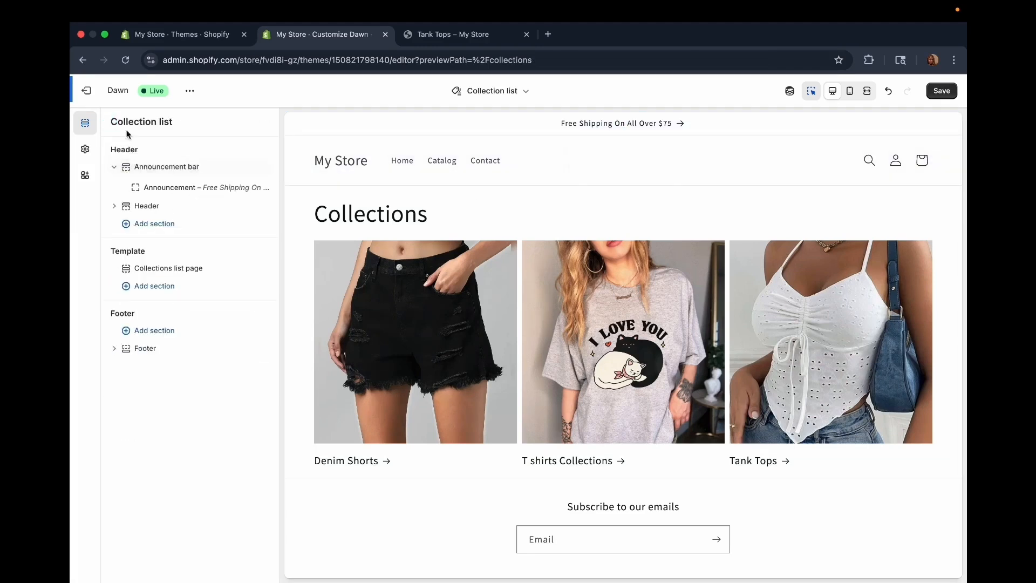
click(341, 165)
click(408, 165)
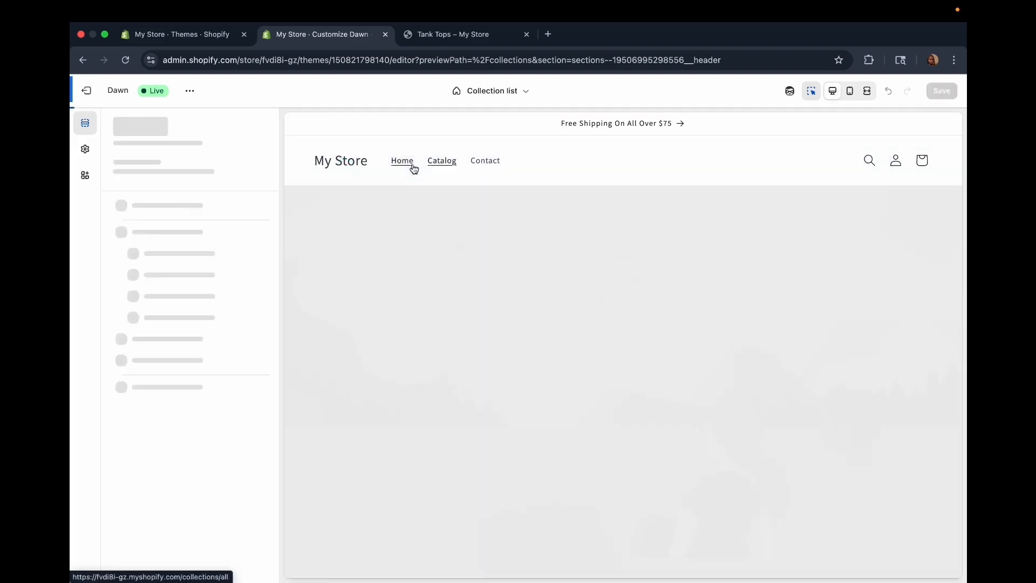
- Look at the settings of the home page's announcement and header, returning to the section overview
click(499, 125)
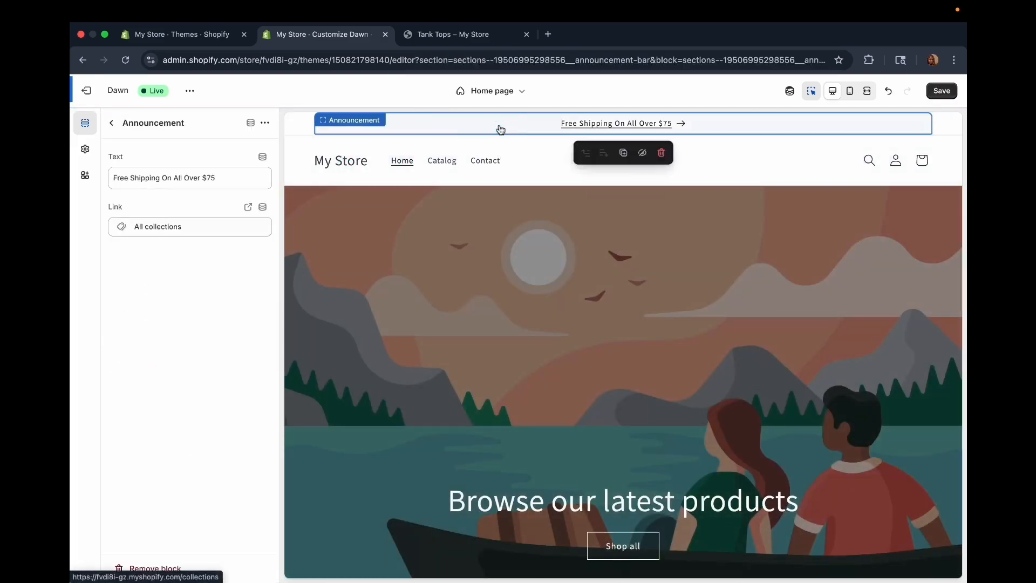
click(111, 122)
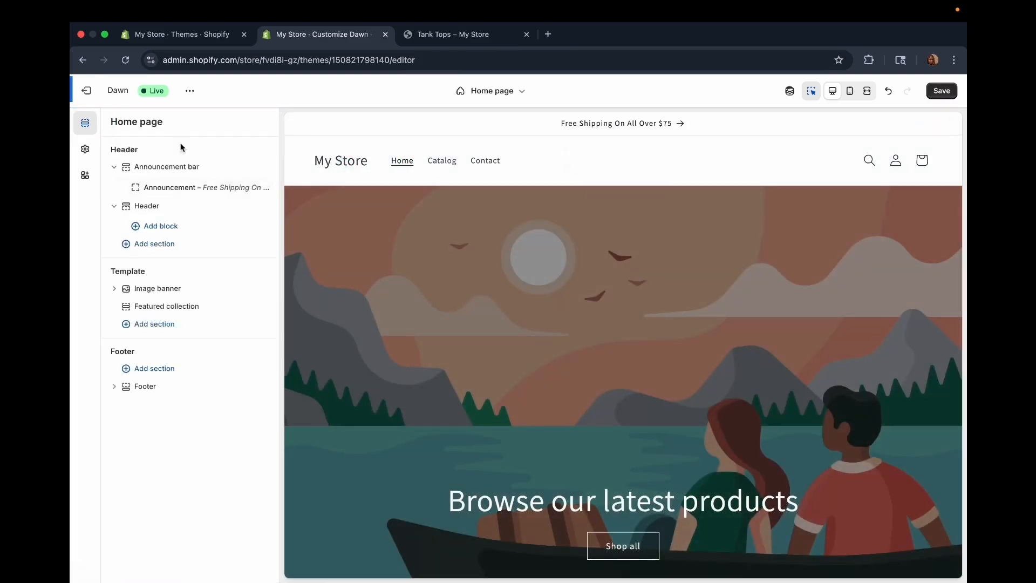
click(332, 149)
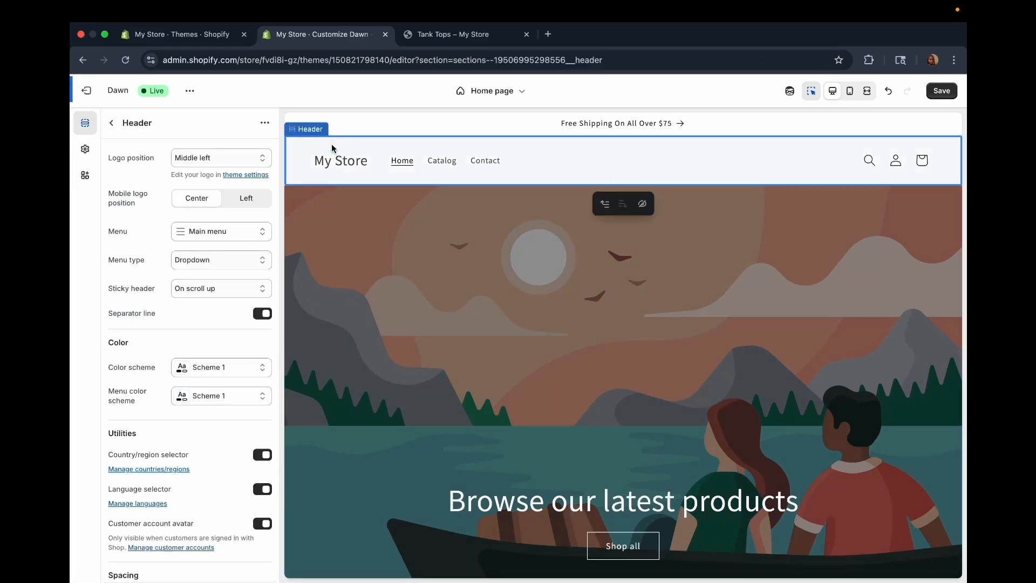
click(111, 123)
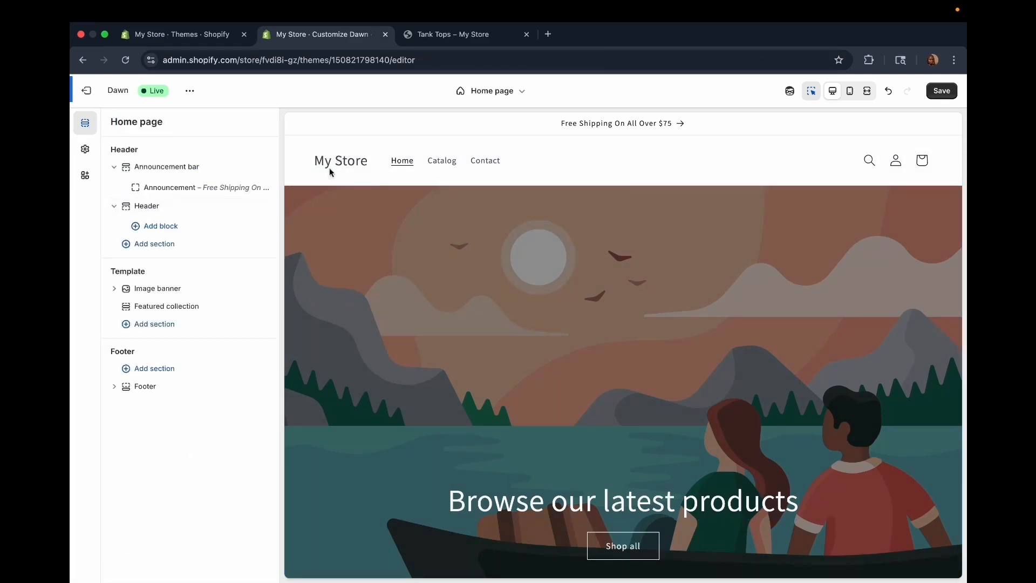
- Set the hello PNG as the store logo in the theme settings, try a width of 200 px and settle on 80 px
click(376, 148)
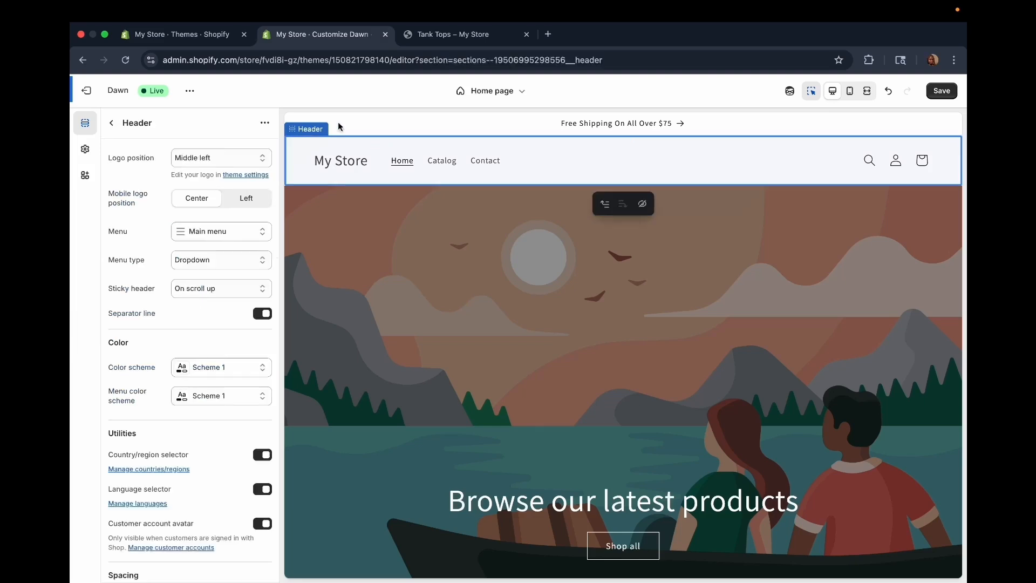
click(360, 162)
click(352, 157)
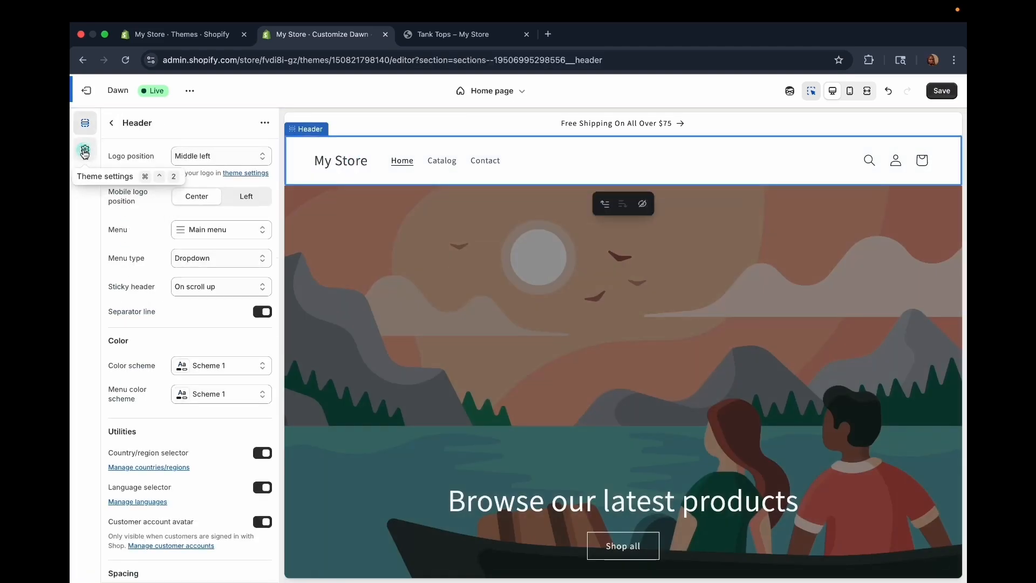
click(85, 151)
click(165, 152)
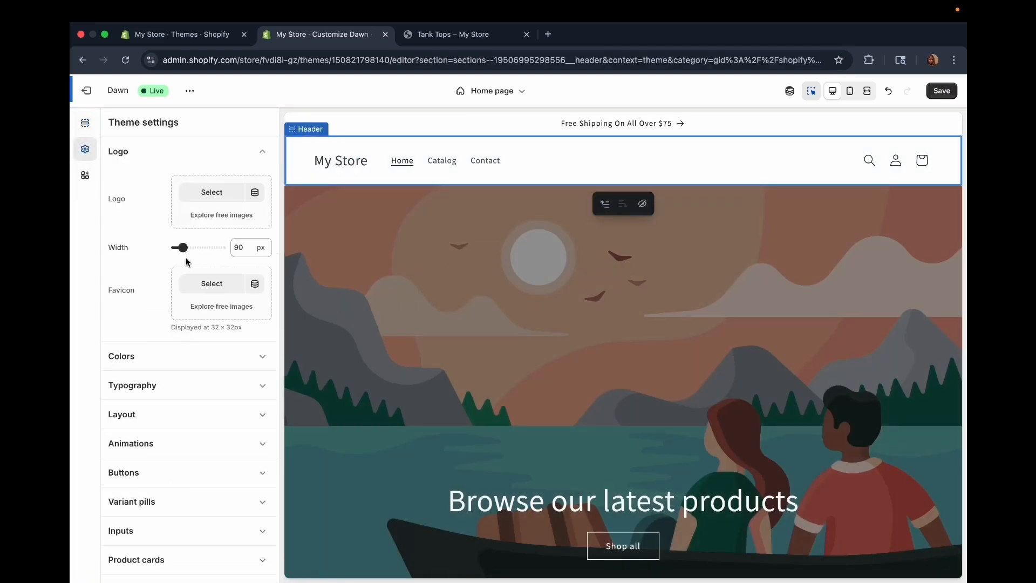
click(206, 191)
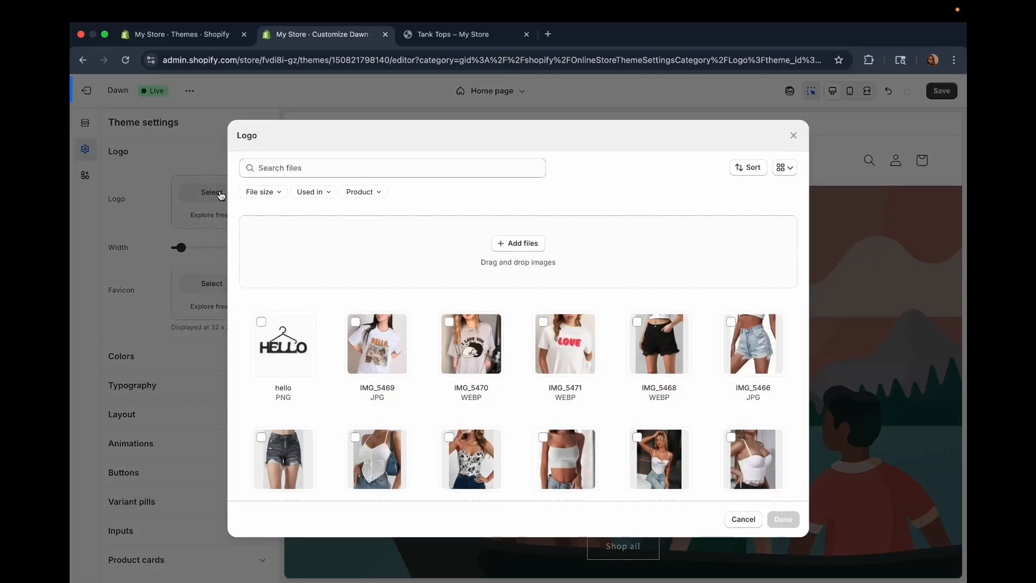
click(295, 334)
click(783, 519)
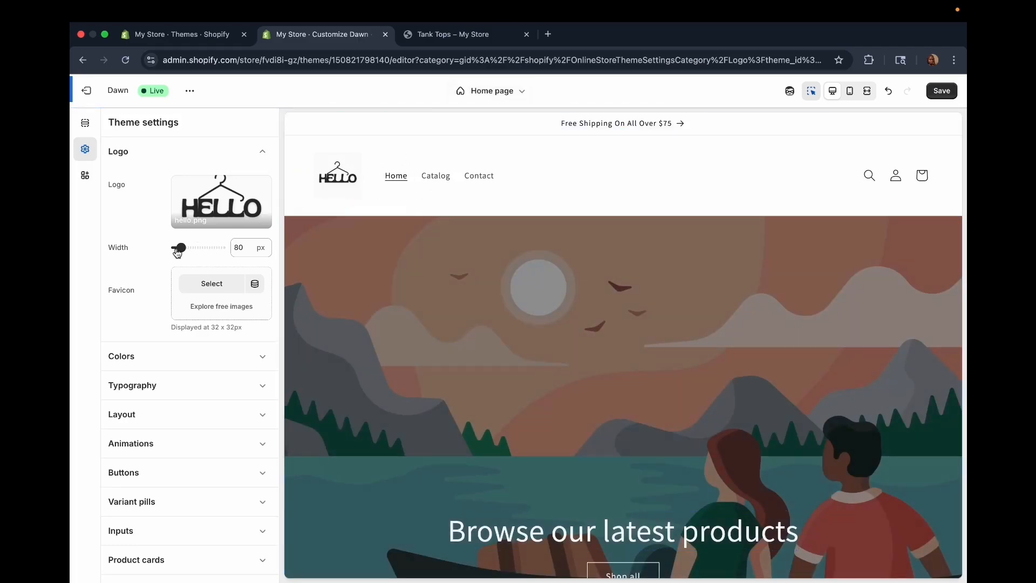
drag(180, 247, 203, 249)
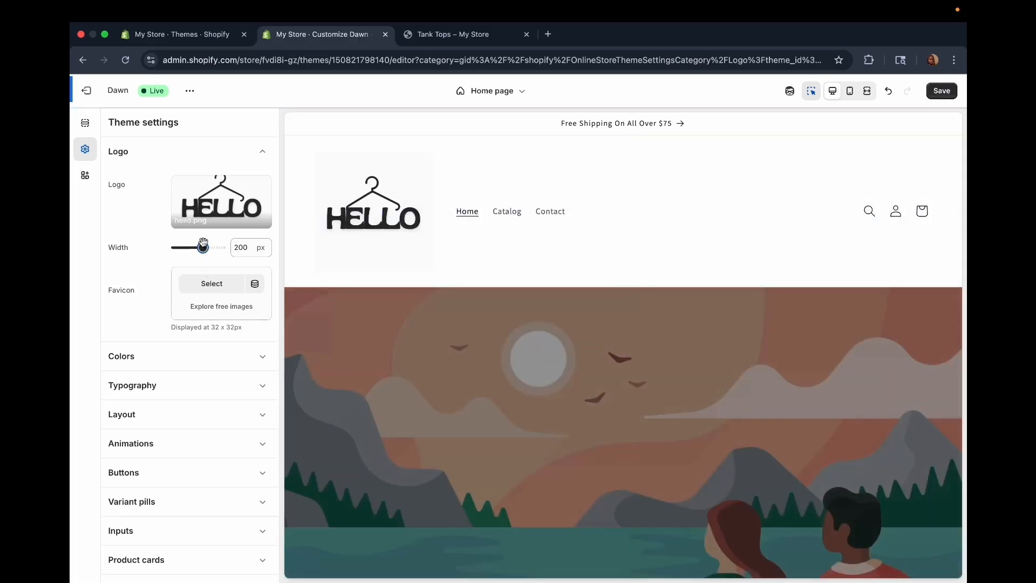
drag(203, 247, 181, 248)
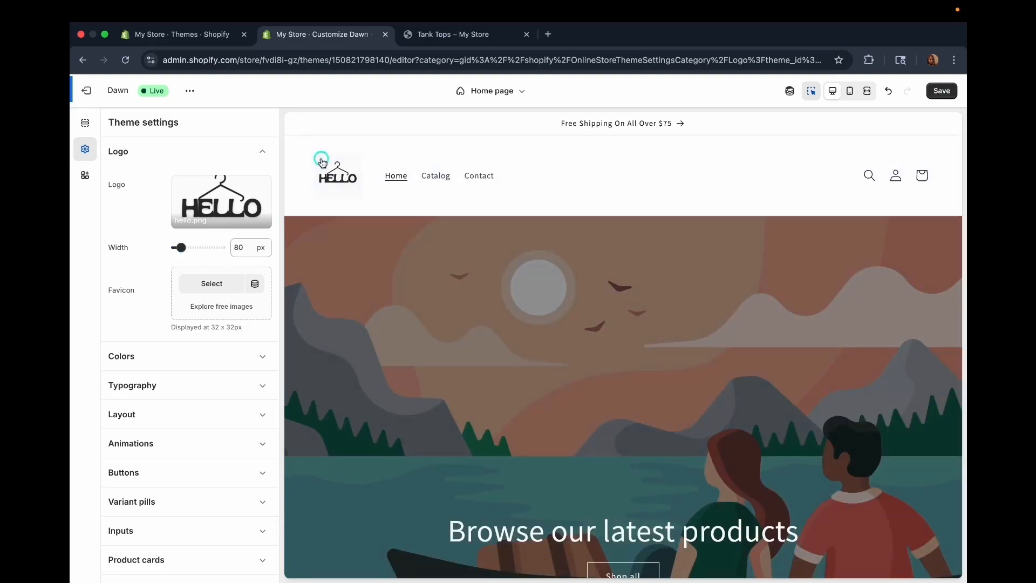
- Try the header's logo position at Top left, Top center and Middle center, and return it to Middle left
click(322, 162)
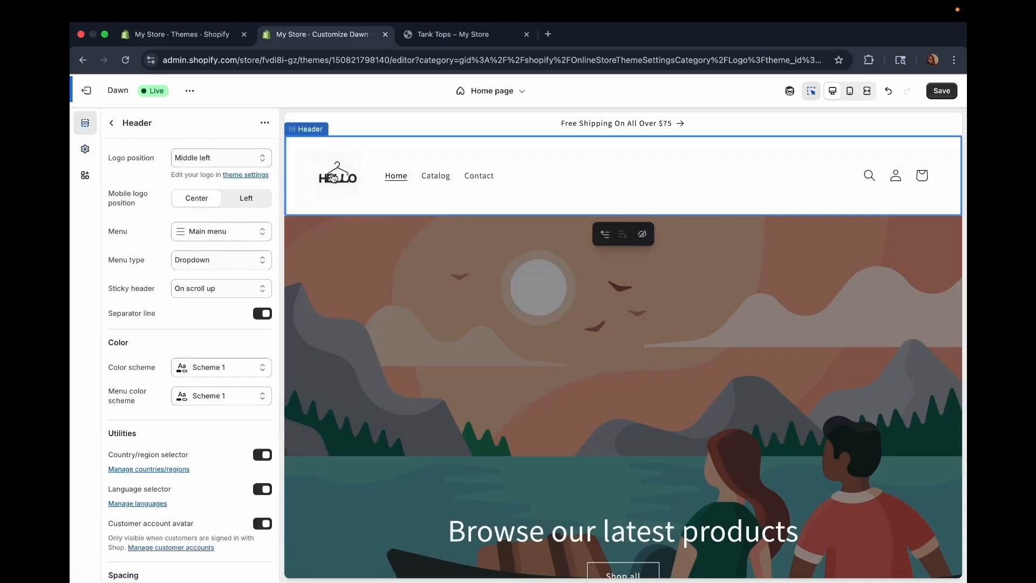
click(254, 157)
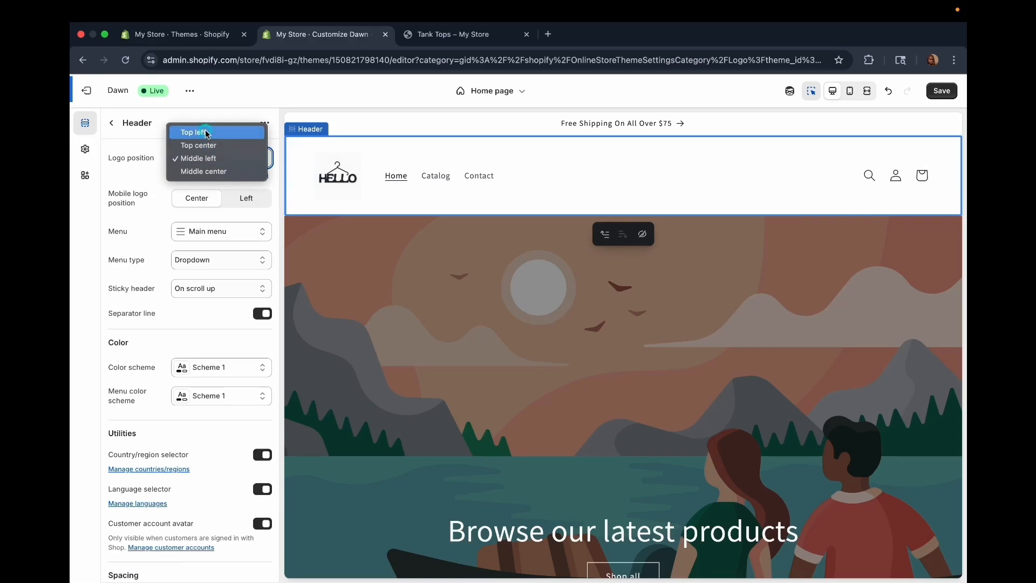
click(206, 131)
click(263, 157)
click(225, 173)
click(261, 158)
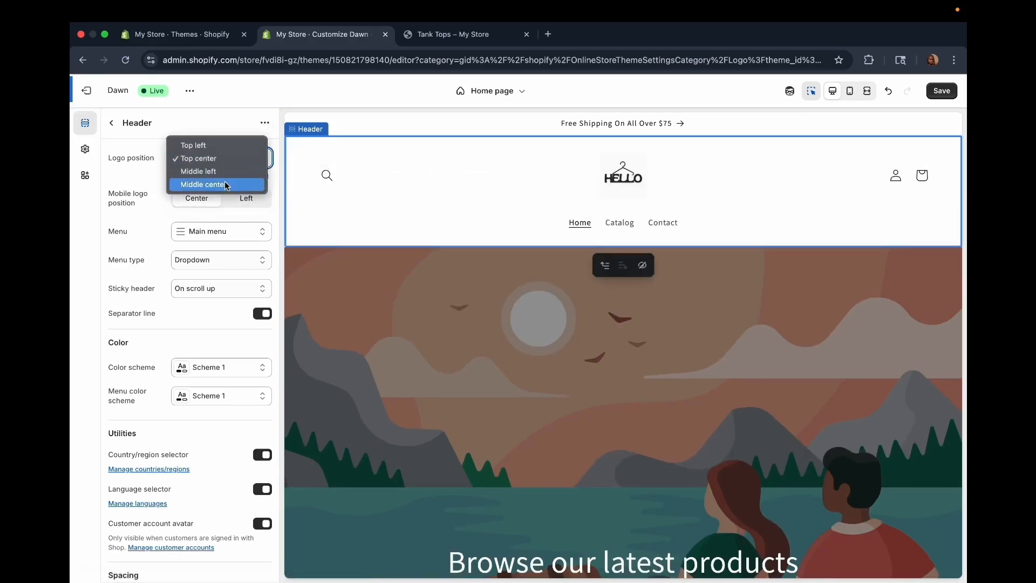
click(224, 184)
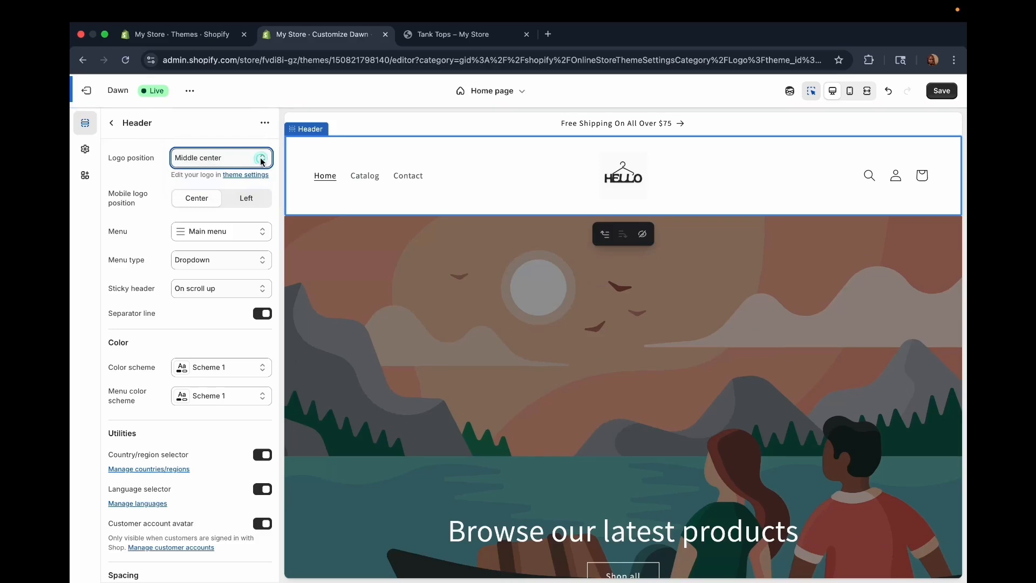
click(261, 158)
click(205, 145)
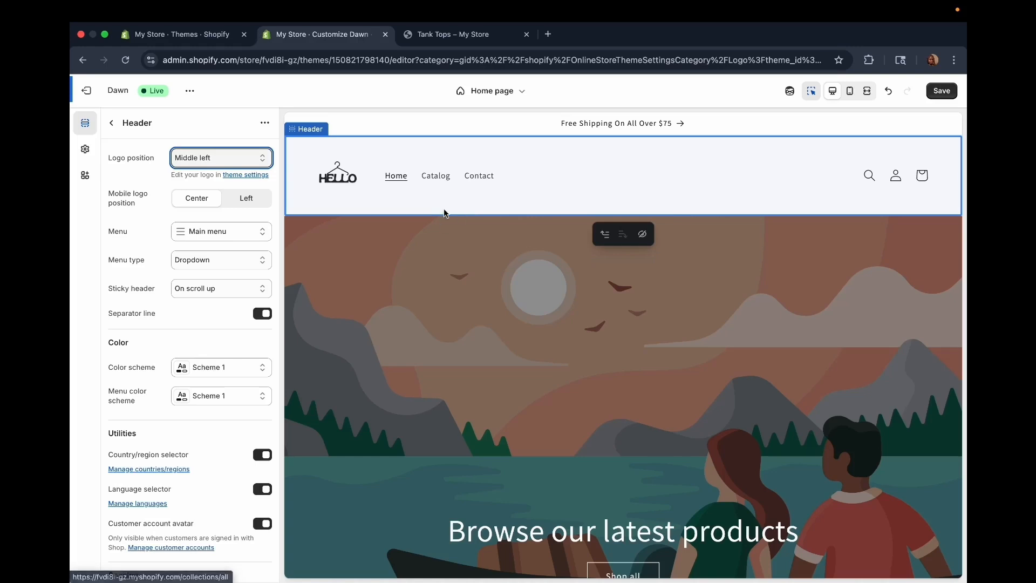
- Open the free image library for Image 1 of the home page's image banner, leaving the store's own files unused
click(113, 124)
click(363, 322)
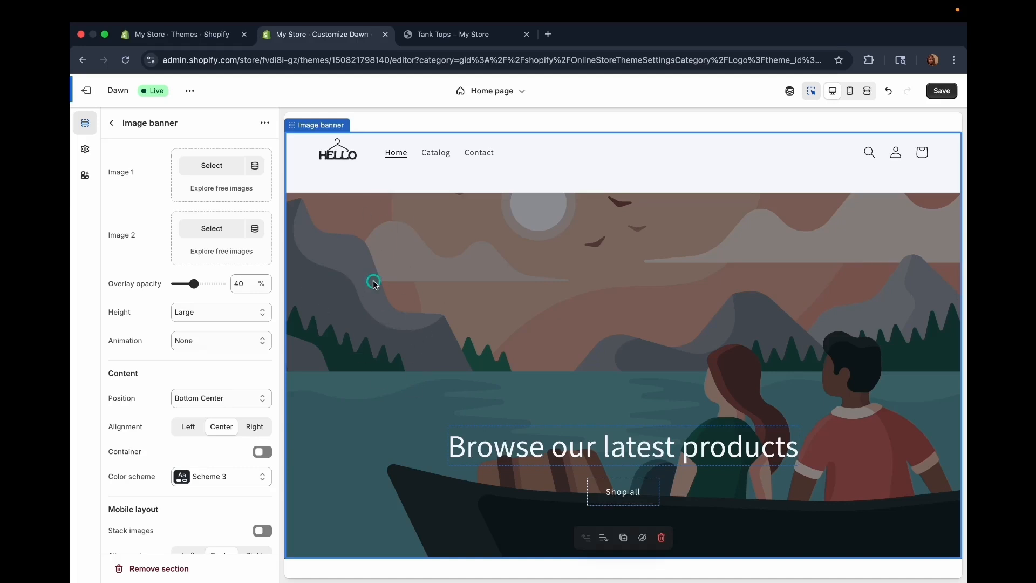
click(210, 167)
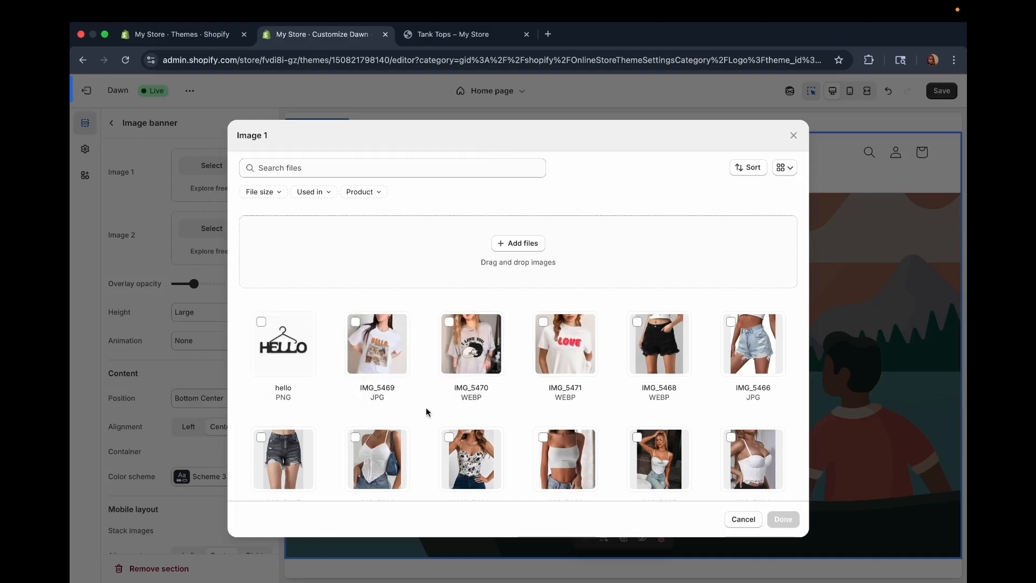
click(792, 135)
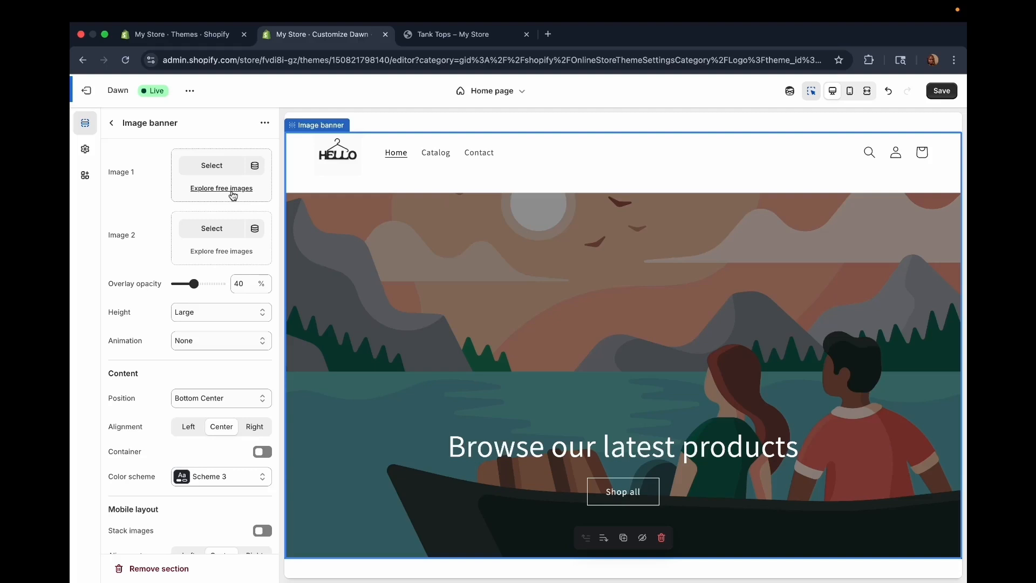
click(233, 188)
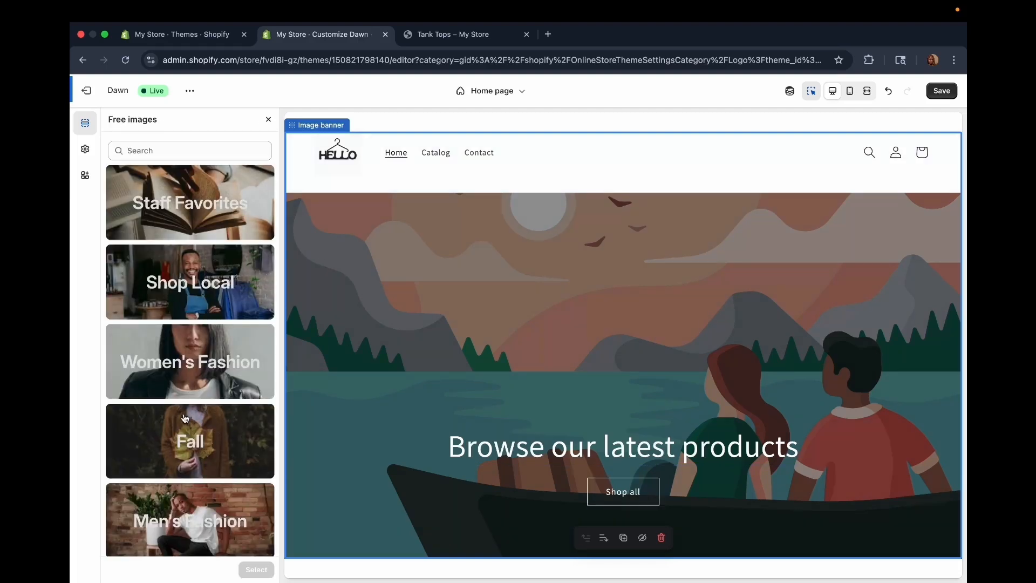
- Look through the free image categories and the photos in Women's Fashion for a suitable banner picture
scroll(184, 418, down, 10)
scroll(185, 418, down, 8)
scroll(185, 423, up, 7)
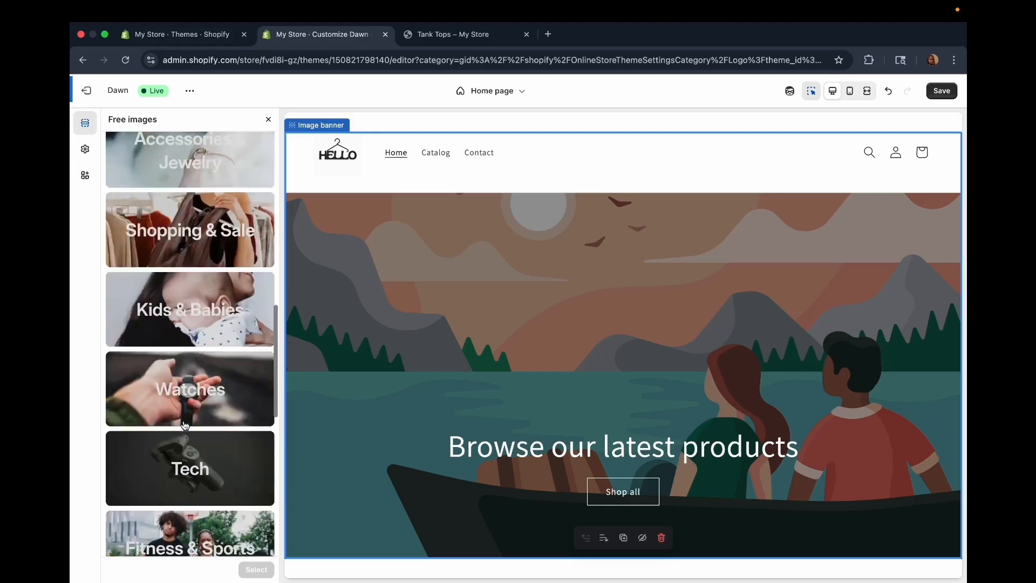
scroll(184, 425, down, 1)
scroll(185, 425, down, 10)
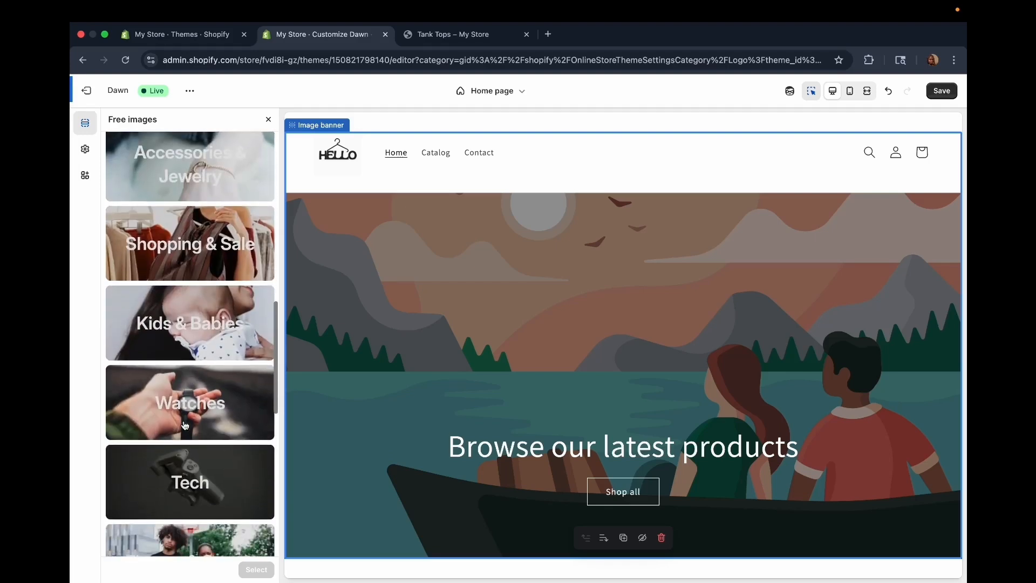
scroll(184, 425, down, 5)
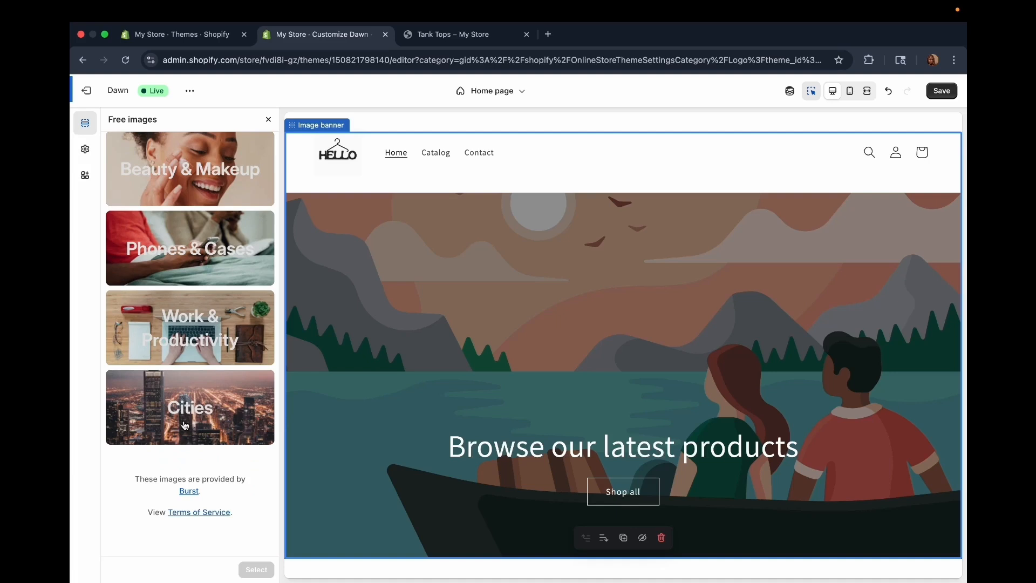
scroll(185, 425, up, 10)
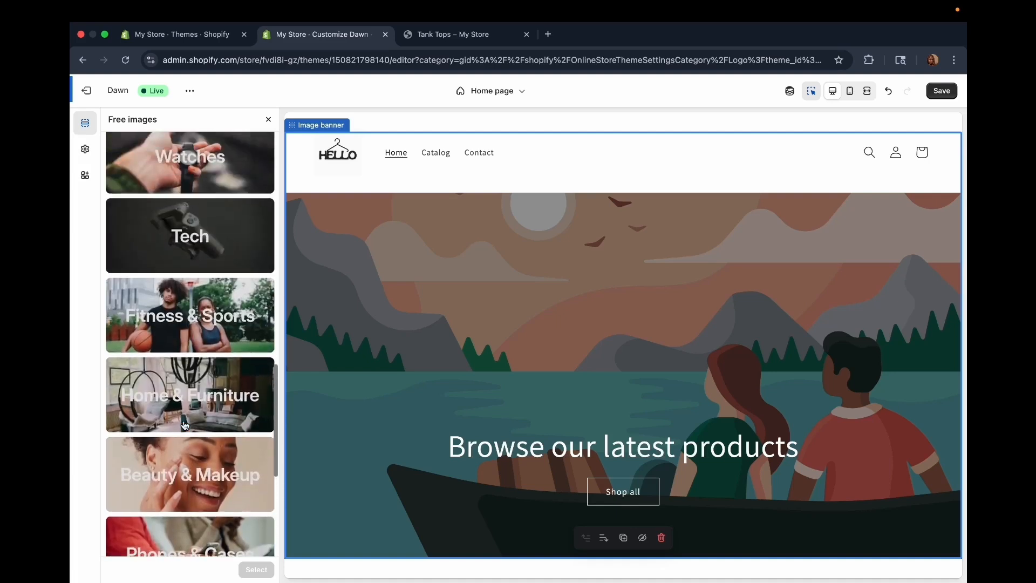
scroll(185, 425, up, 5)
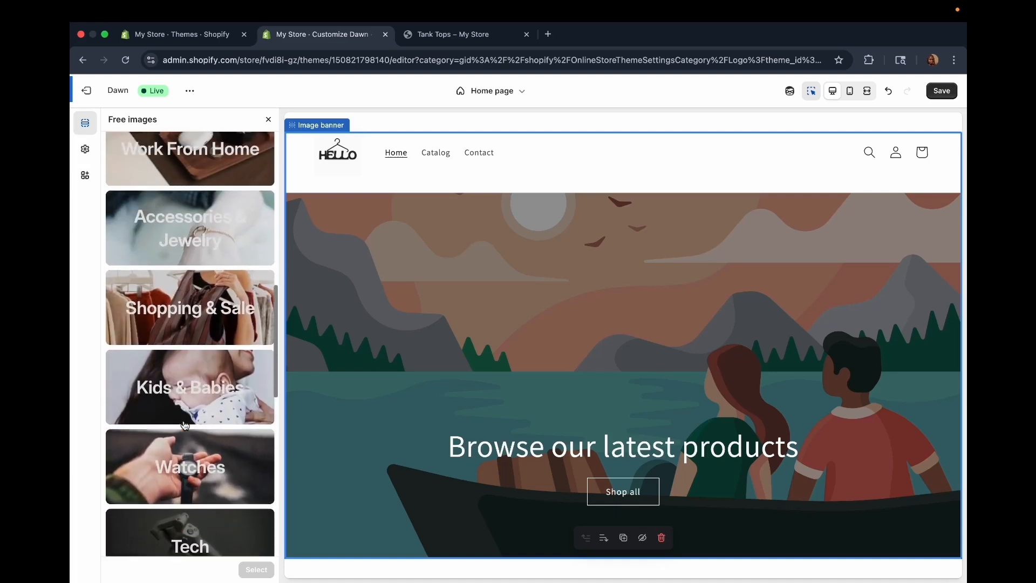
scroll(185, 425, up, 3)
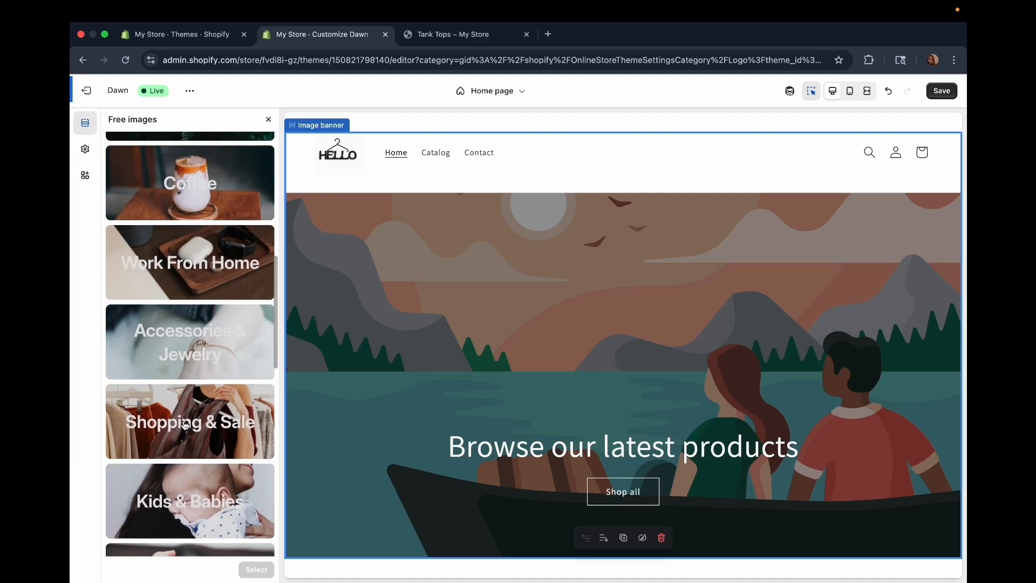
scroll(185, 425, up, 2)
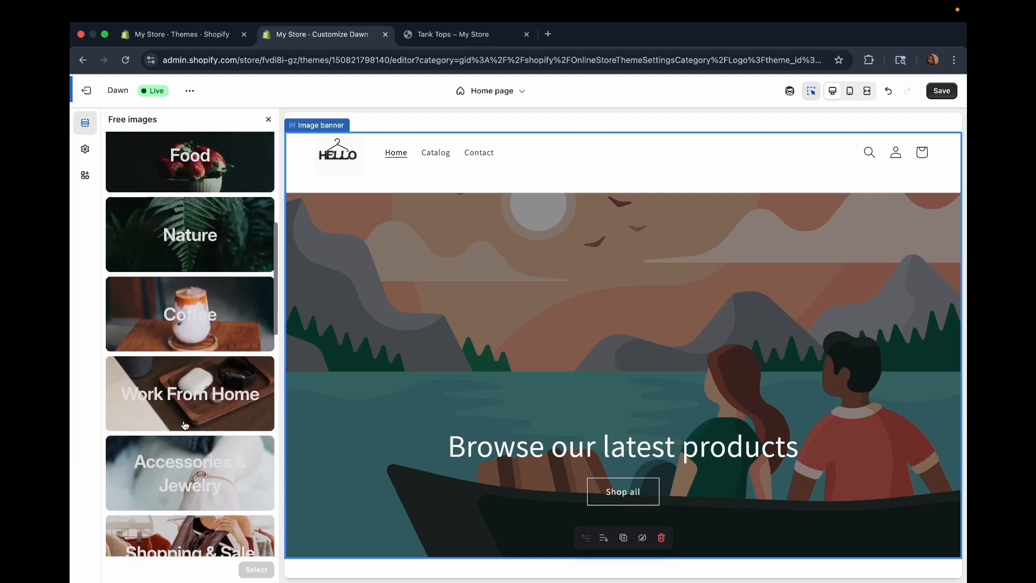
scroll(185, 425, up, 12)
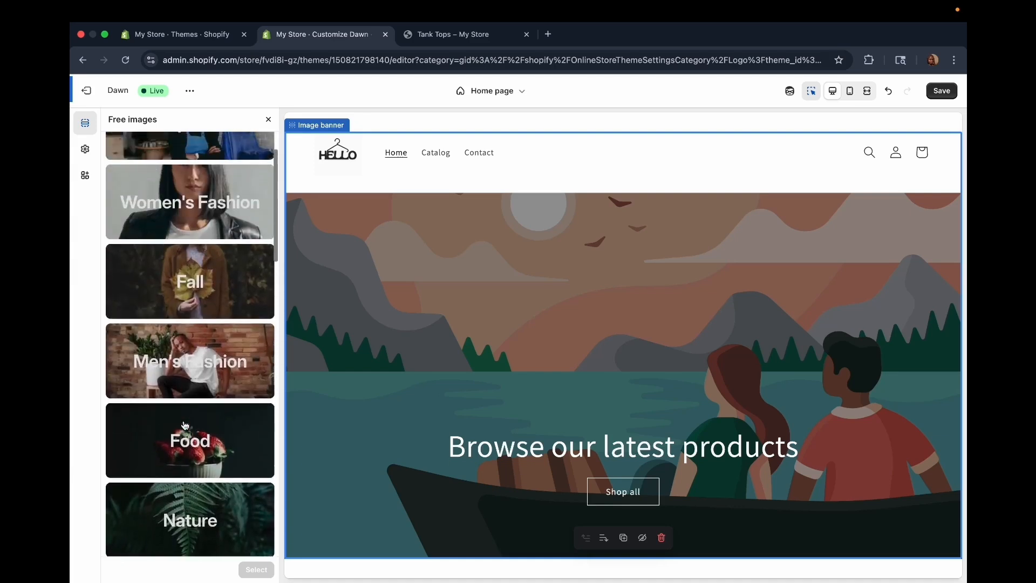
scroll(184, 425, up, 3)
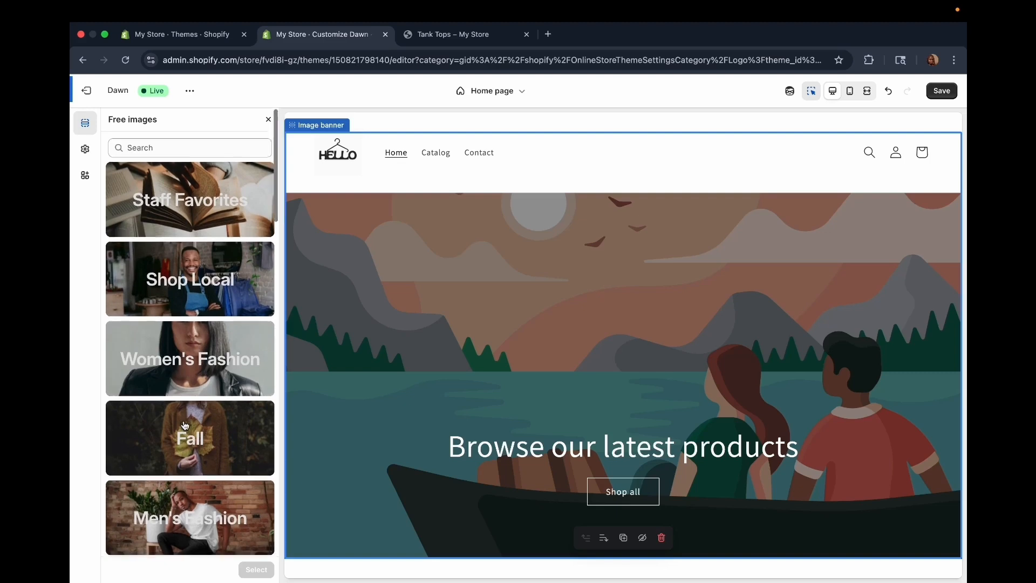
scroll(147, 360, down, 1)
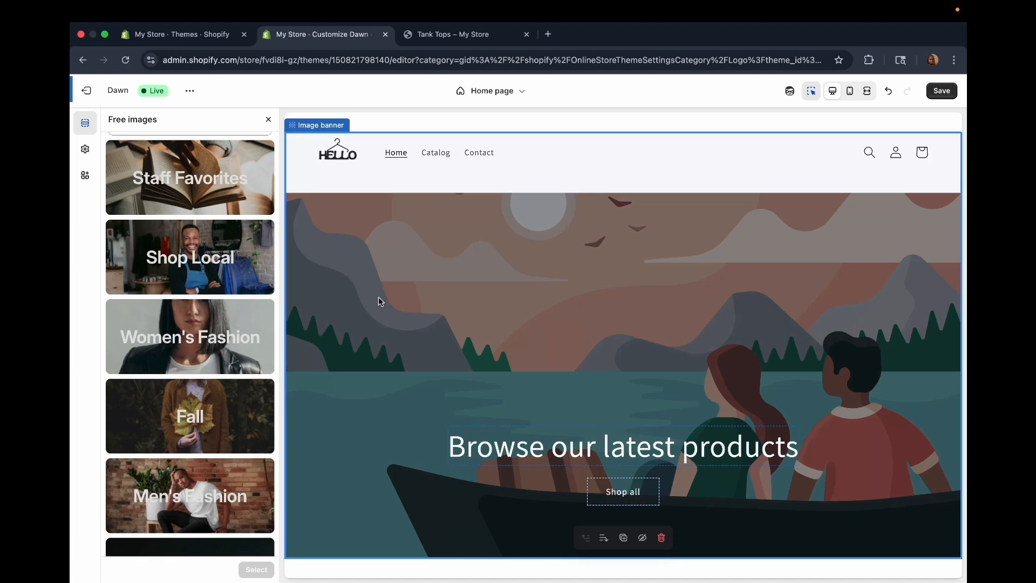
click(192, 337)
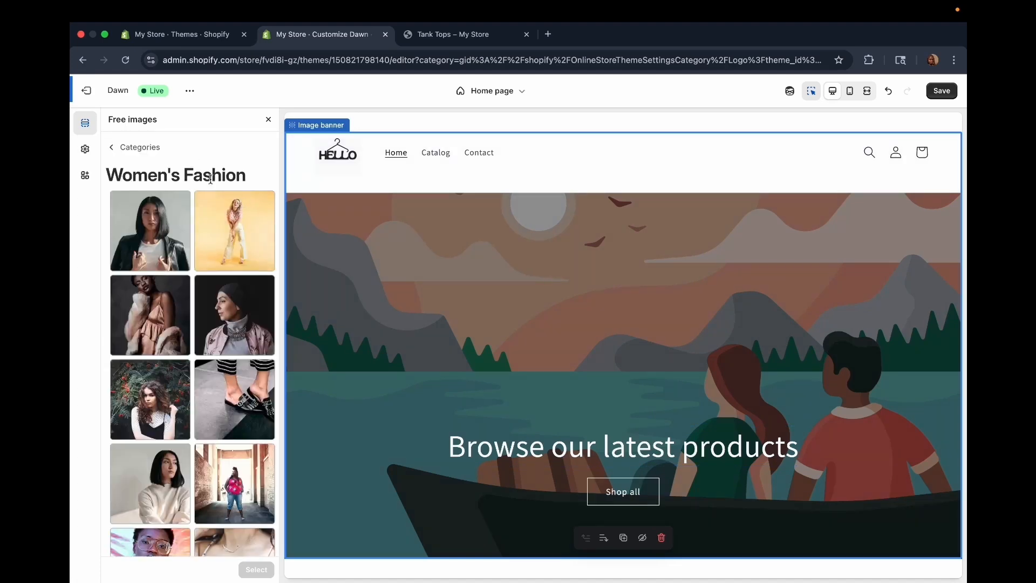
scroll(206, 377, down, 10)
scroll(206, 416, up, 10)
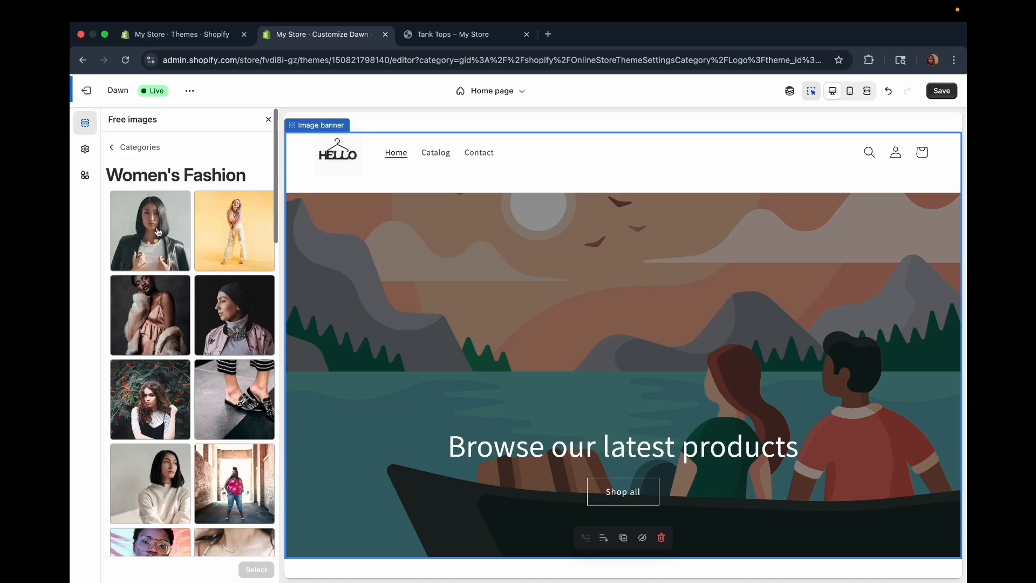
- Search the free images for "fashion" and try the photo of a seated person in denim shorts as the banner picture
click(112, 156)
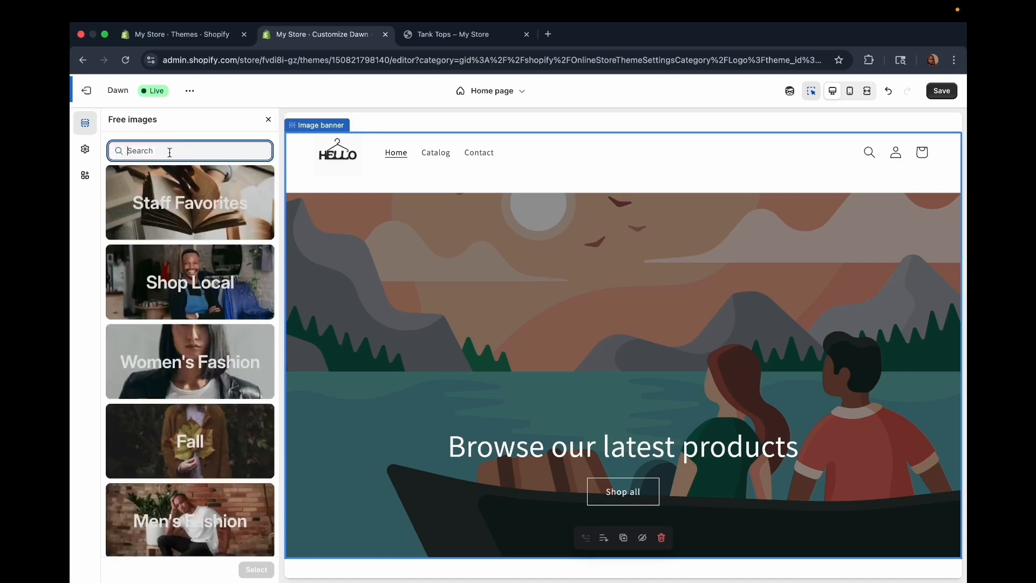
text(fashion)
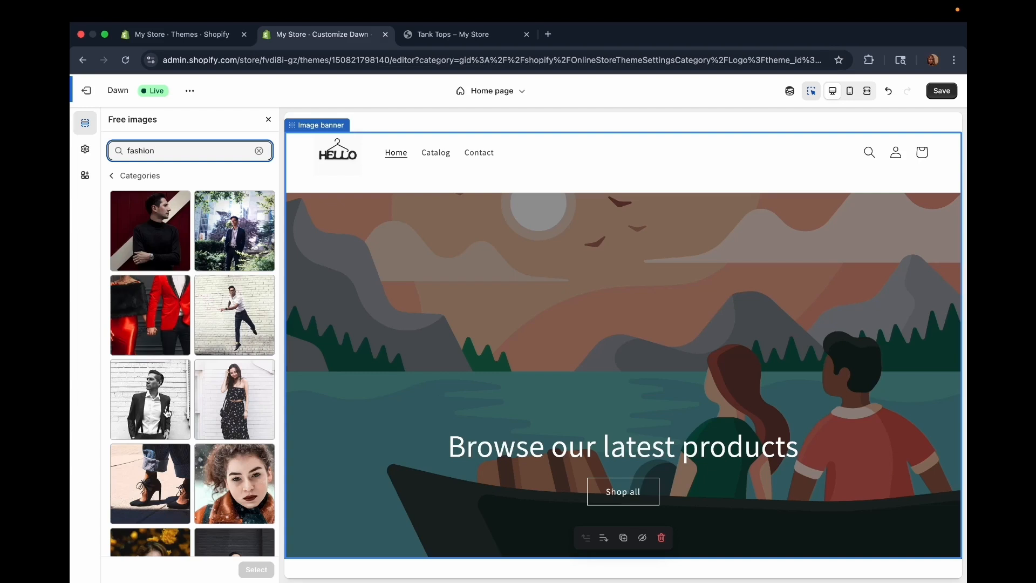
scroll(167, 413, down, 6)
scroll(167, 412, down, 1)
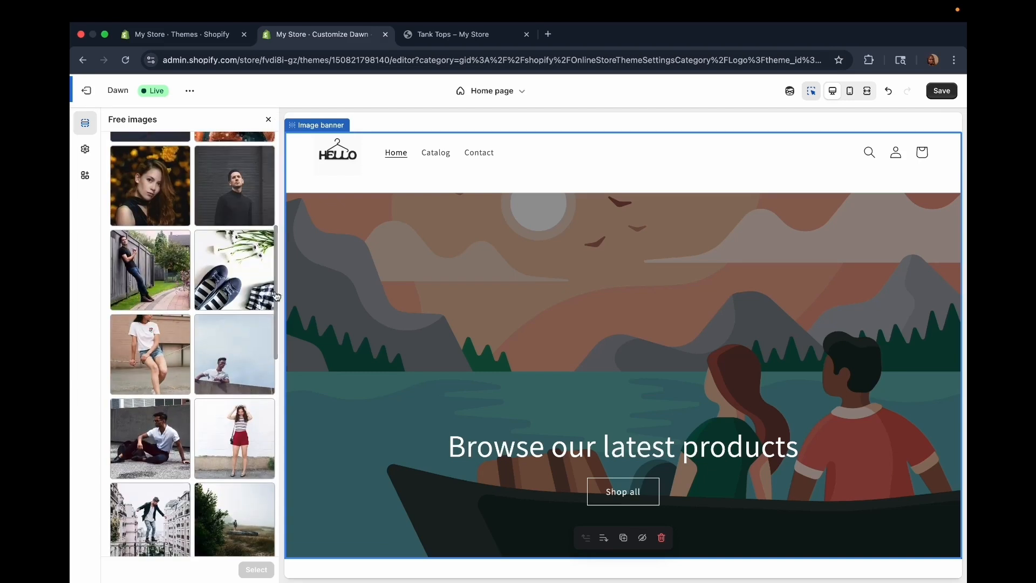
click(167, 345)
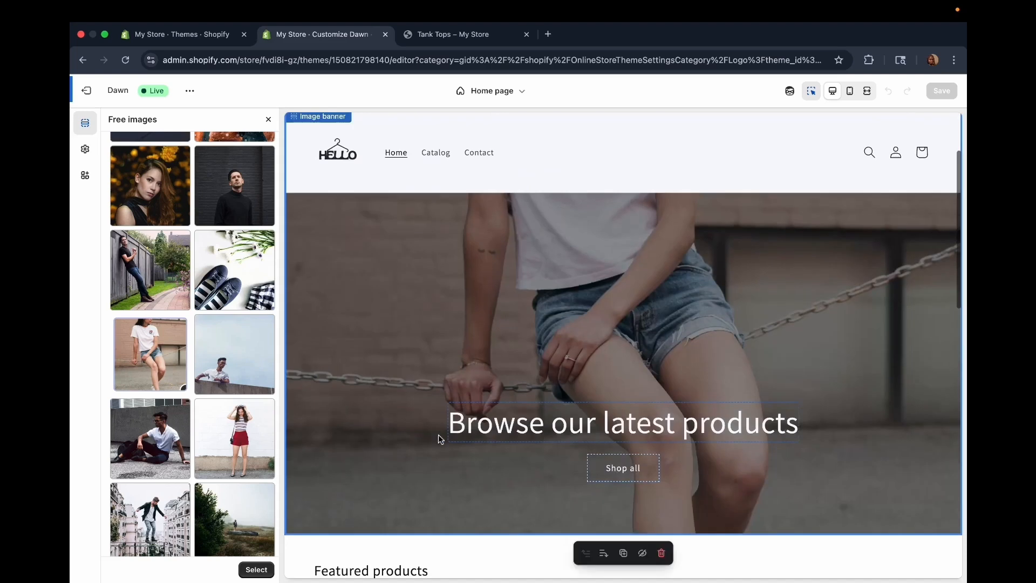
- Examine how the denim shorts photo looks in the home page banner and look through the remaining fashion photos
scroll(449, 439, up, 2)
scroll(449, 439, down, 5)
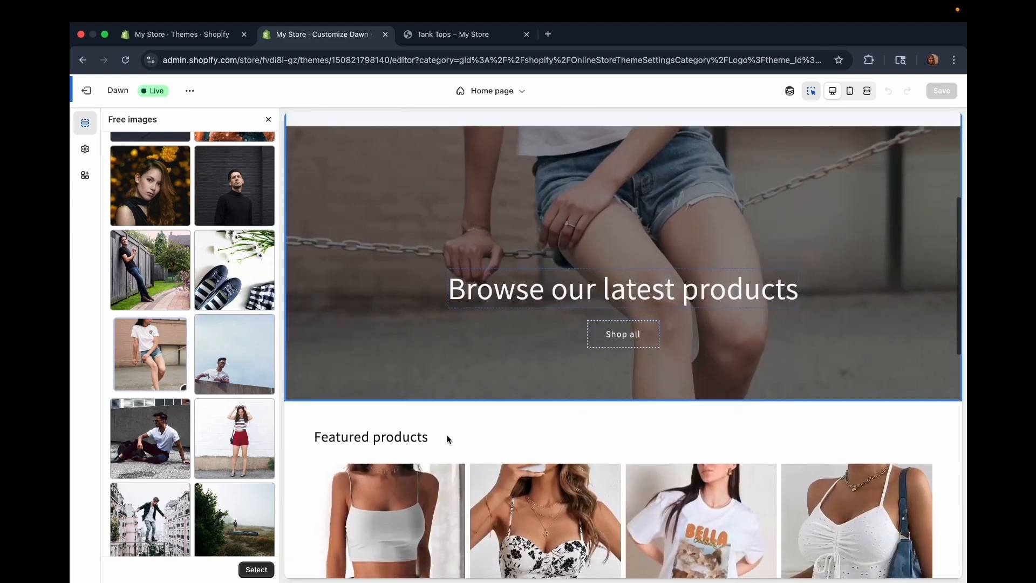
scroll(449, 439, up, 2)
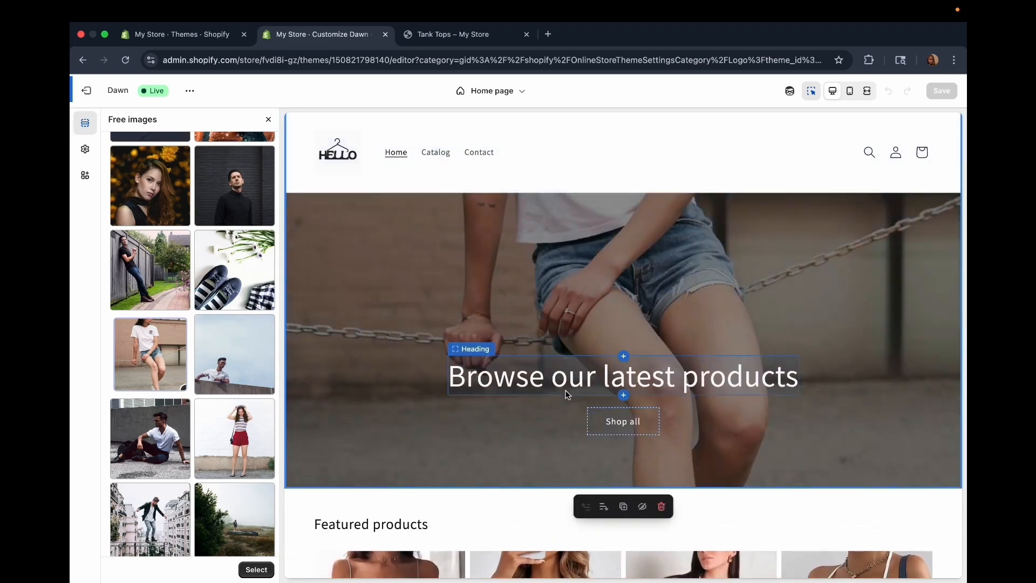
scroll(548, 339, up, 2)
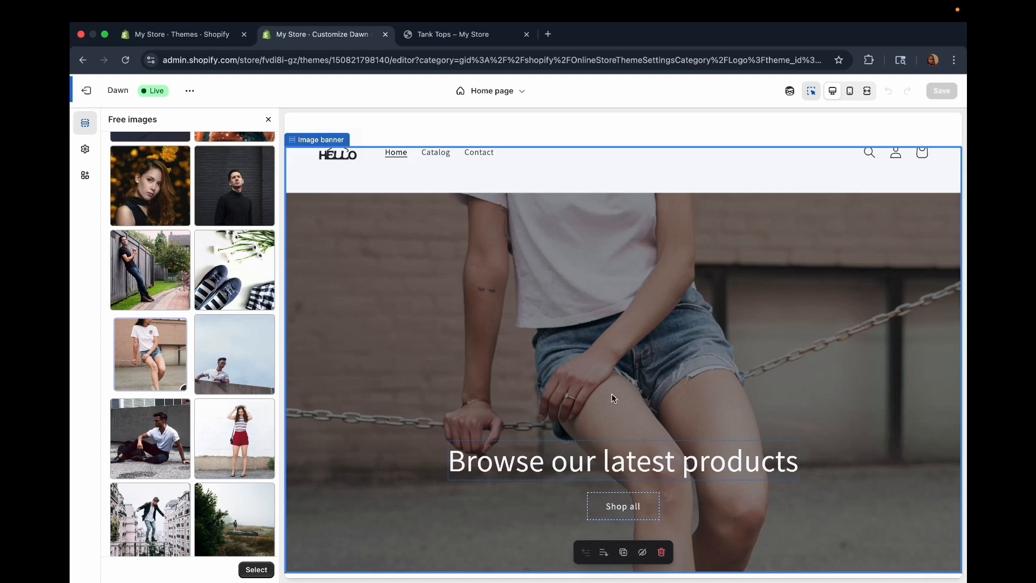
scroll(612, 394, down, 4)
scroll(209, 435, down, 3)
scroll(209, 436, down, 6)
scroll(224, 372, down, 5)
scroll(161, 269, up, 15)
- Return to the free image categories and search for "denim short" to find another banner photo
click(138, 179)
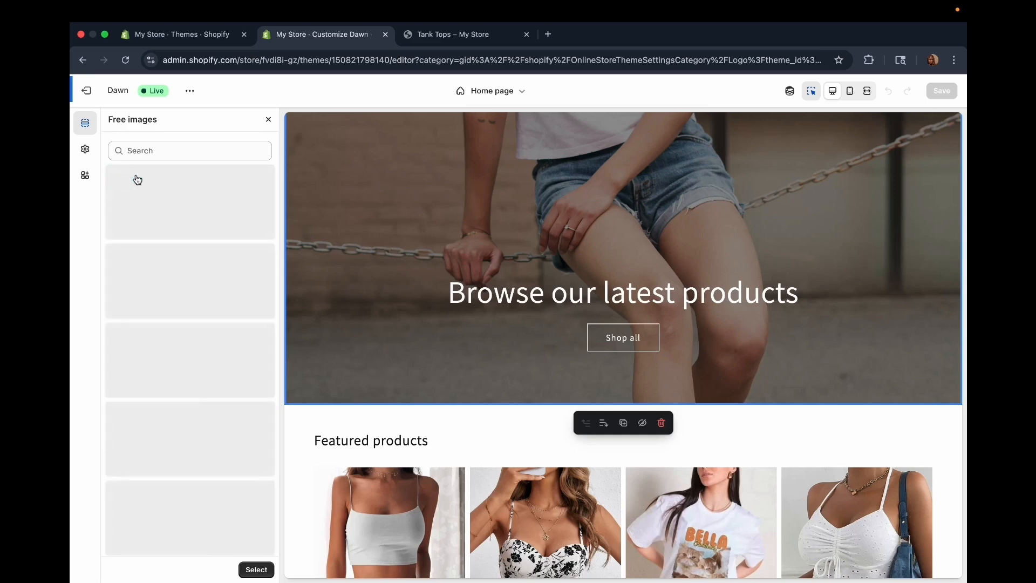
click(166, 156)
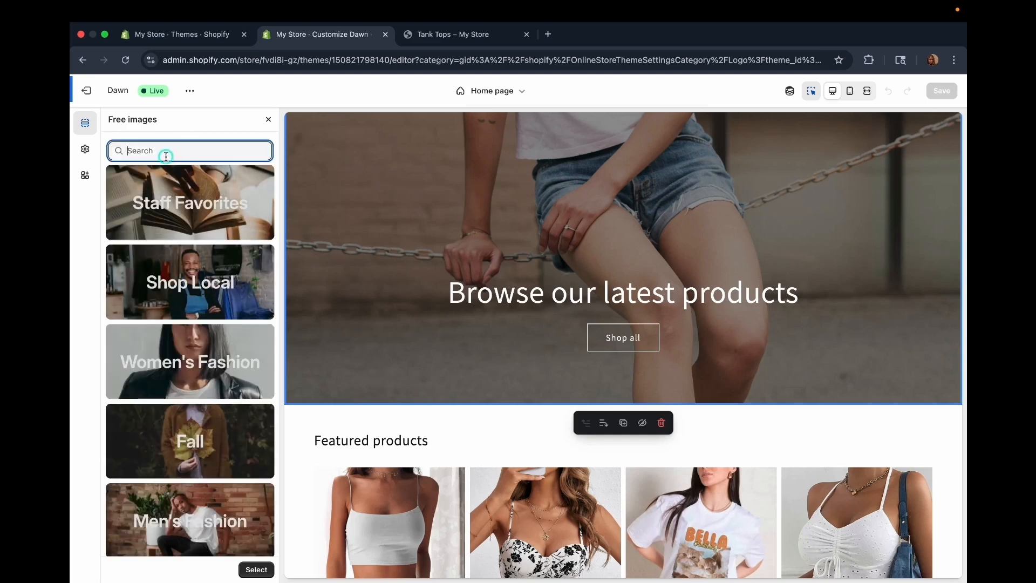
text(denim)
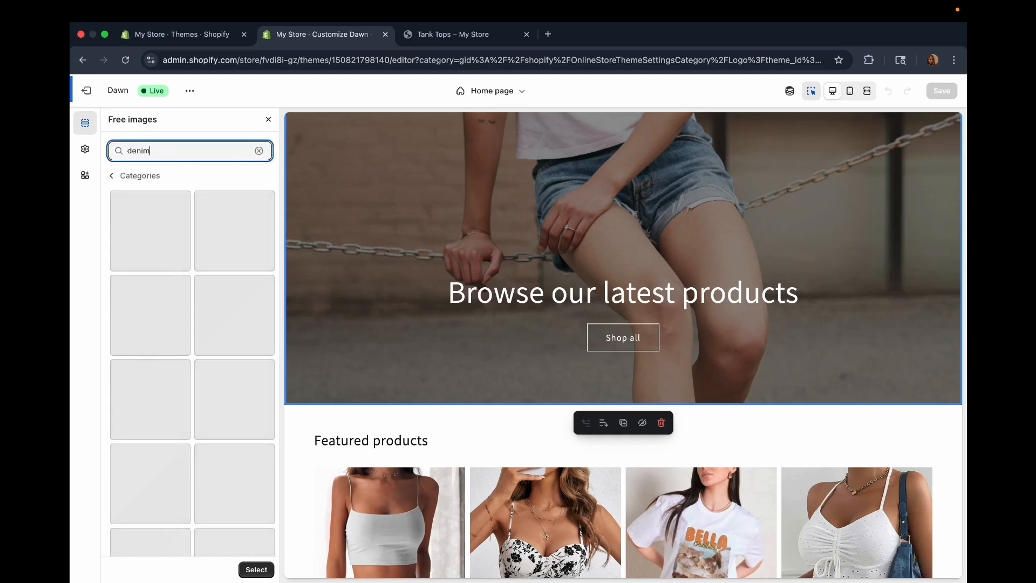
text( short)
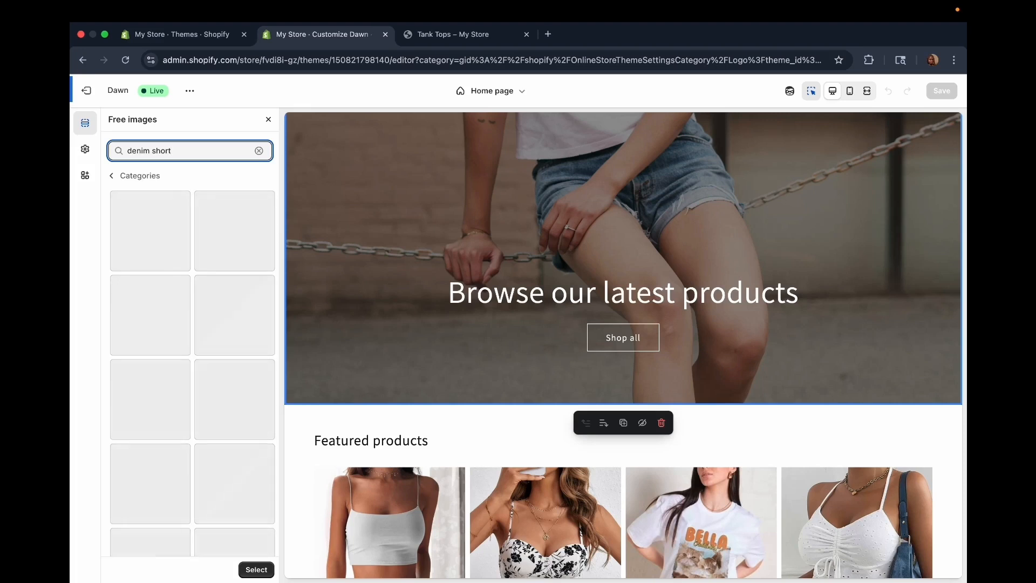
scroll(242, 274, down, 6)
scroll(263, 333, down, 3)
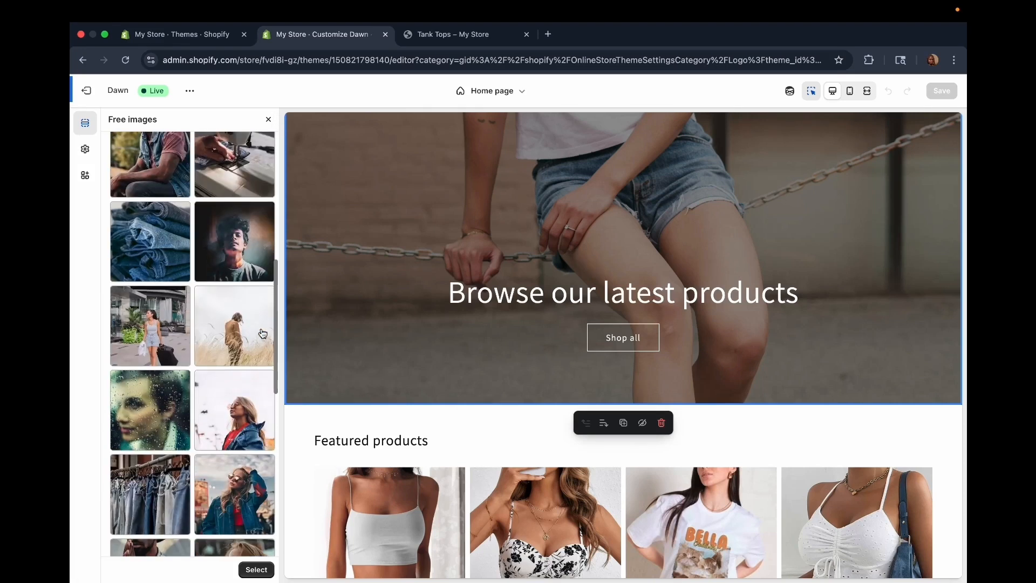
- Try the photo of the woman with a suitcase, and set the photo of jeans on hangers as the banner's Image 1
click(156, 330)
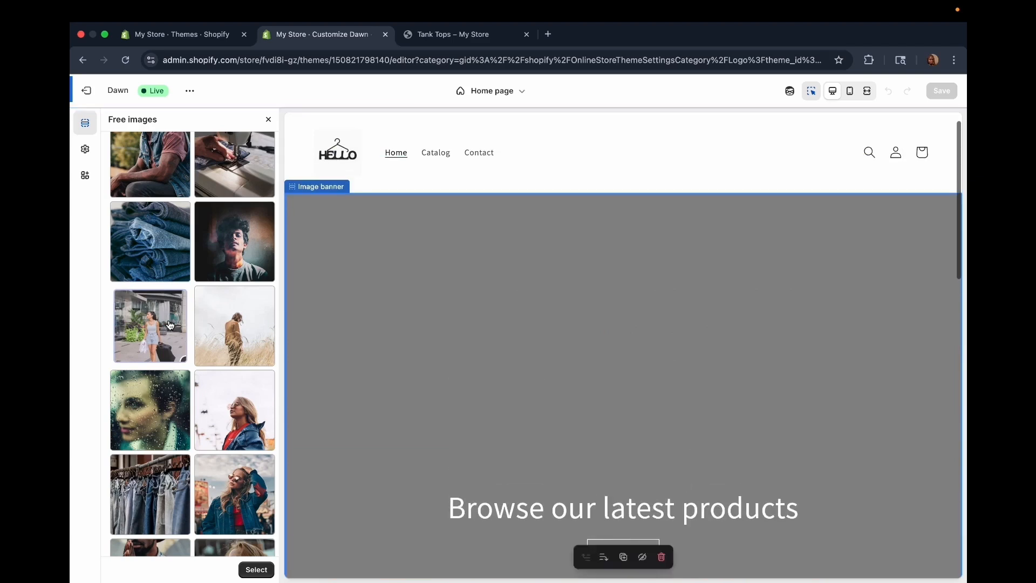
click(157, 496)
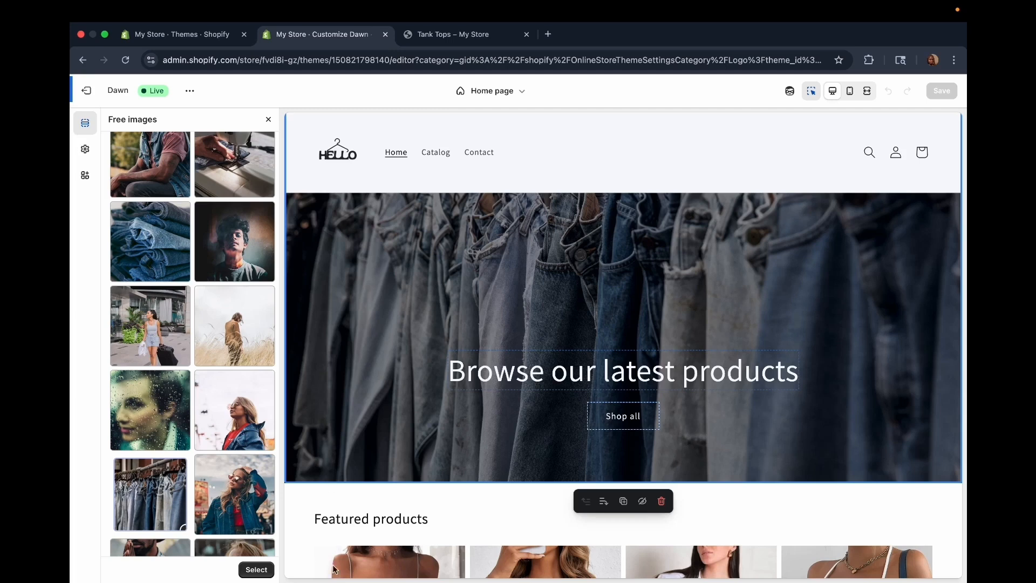
scroll(216, 500, down, 6)
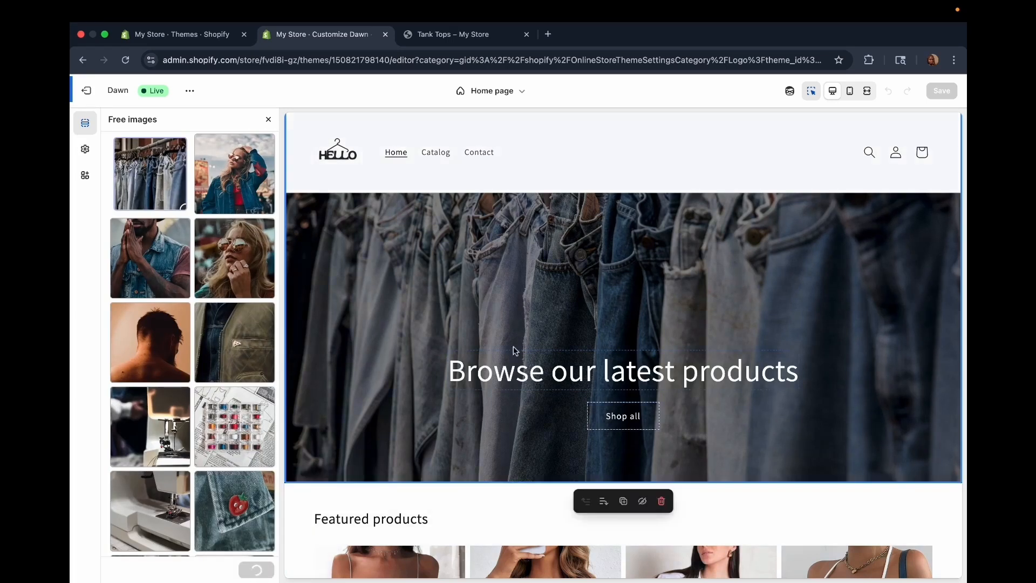
scroll(443, 321, down, 1)
scroll(441, 317, down, 1)
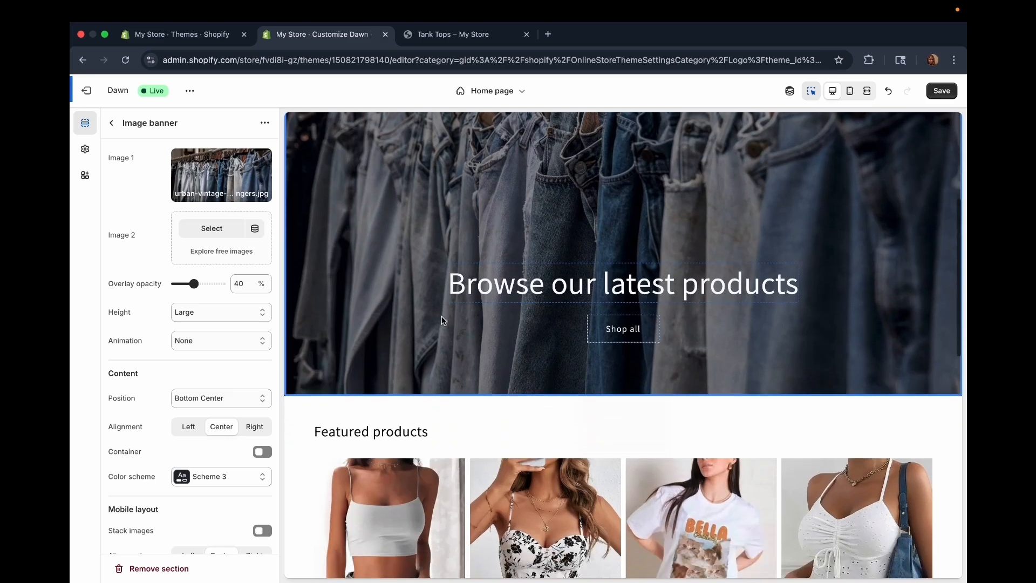
- Reduce the image banner's overlay opacity, trying 30% and settling on 20%
scroll(441, 317, up, 1)
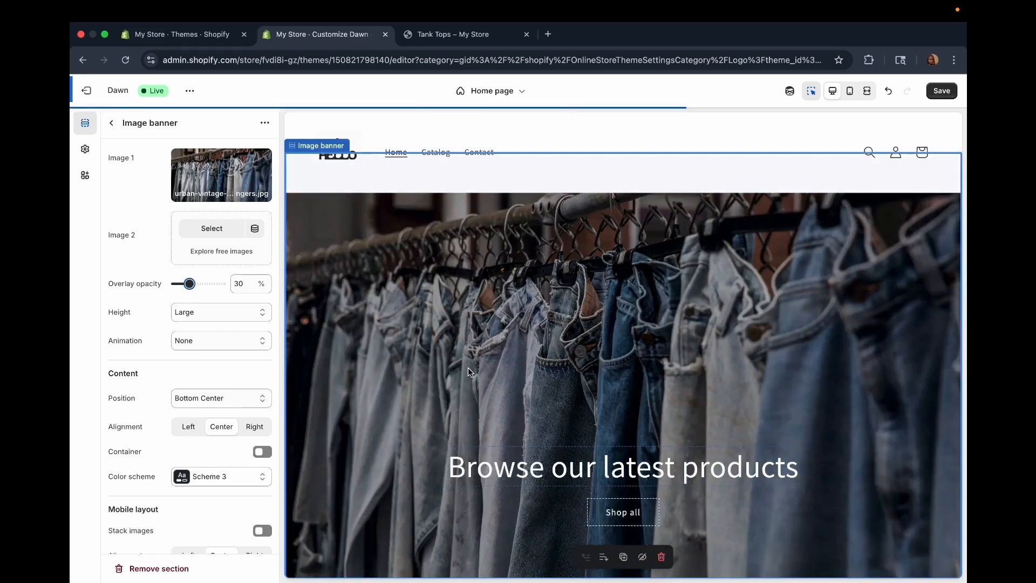
scroll(468, 368, down, 2)
scroll(468, 368, down, 1)
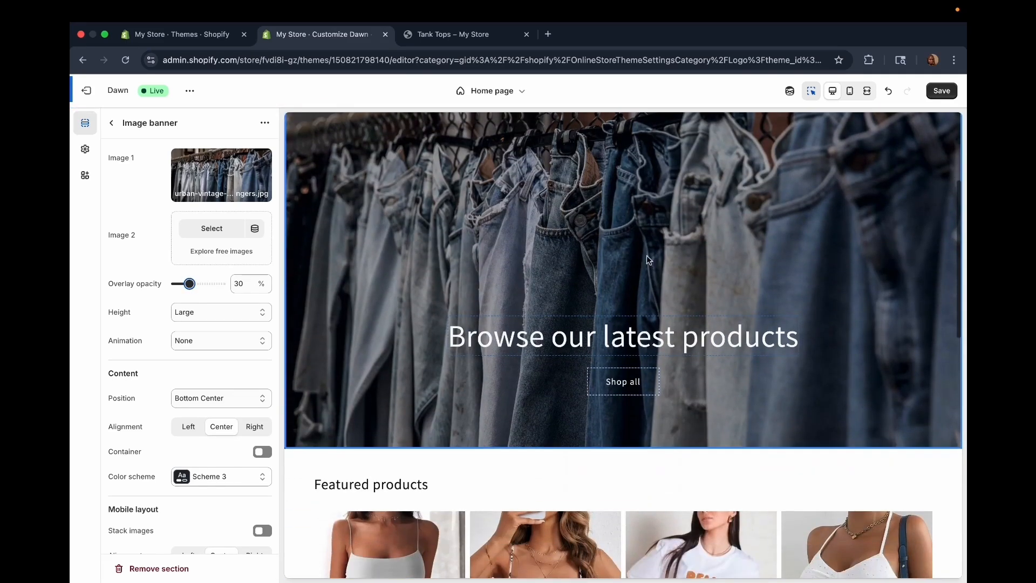
scroll(465, 313, up, 2)
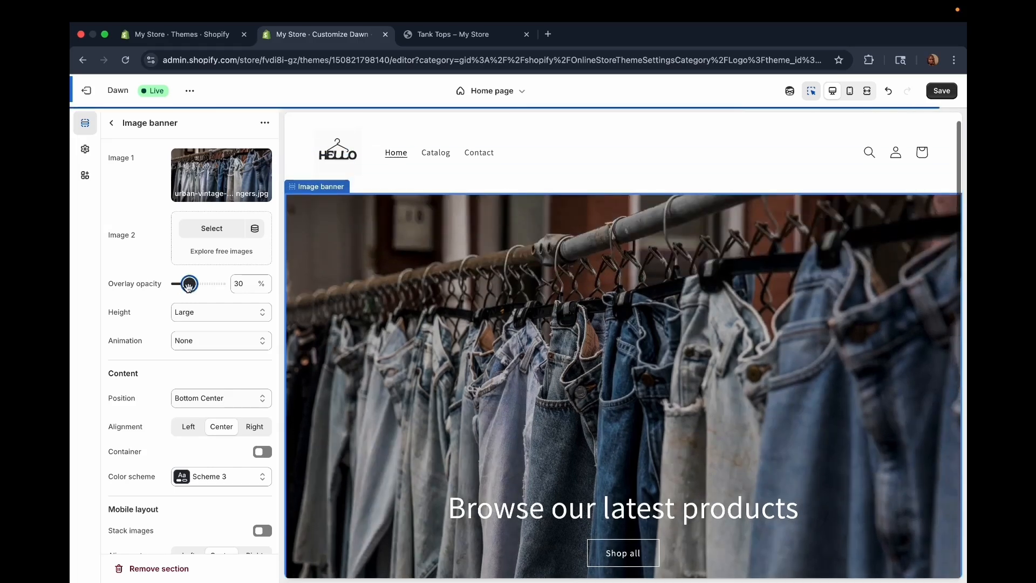
drag(187, 284, 172, 285)
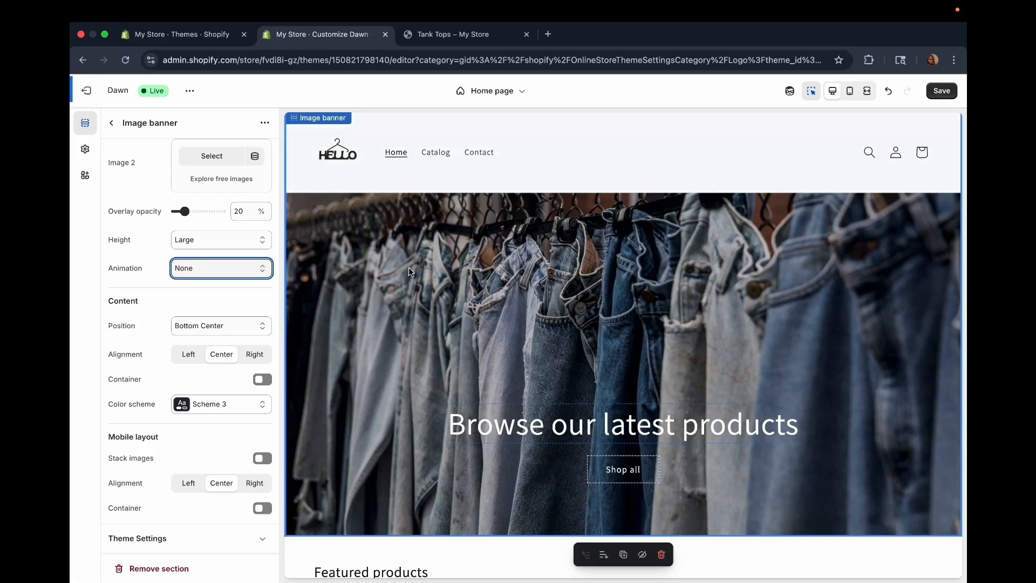
- Try the Ambient movement and Fixed background position animations on the image banner
click(263, 272)
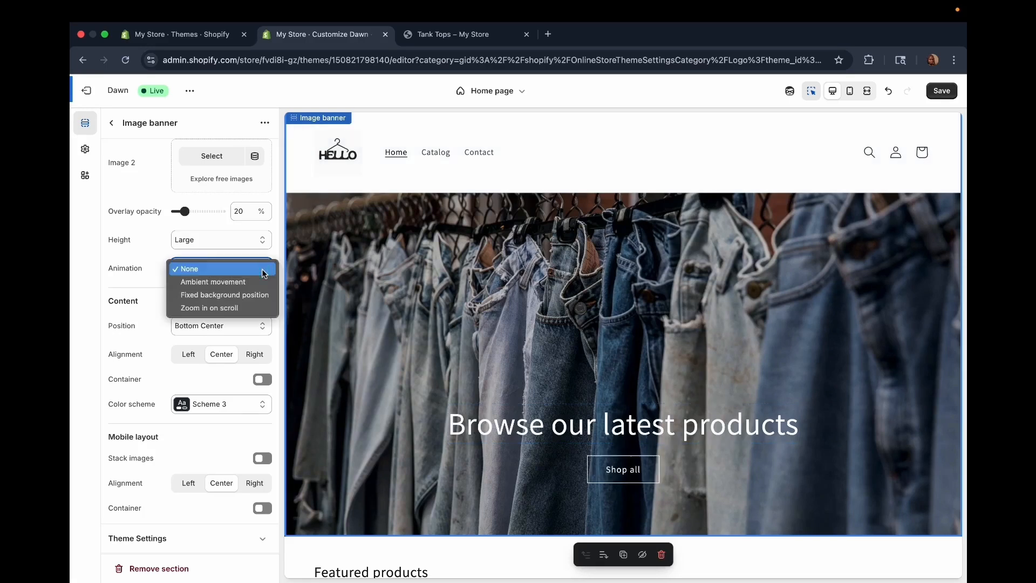
click(236, 283)
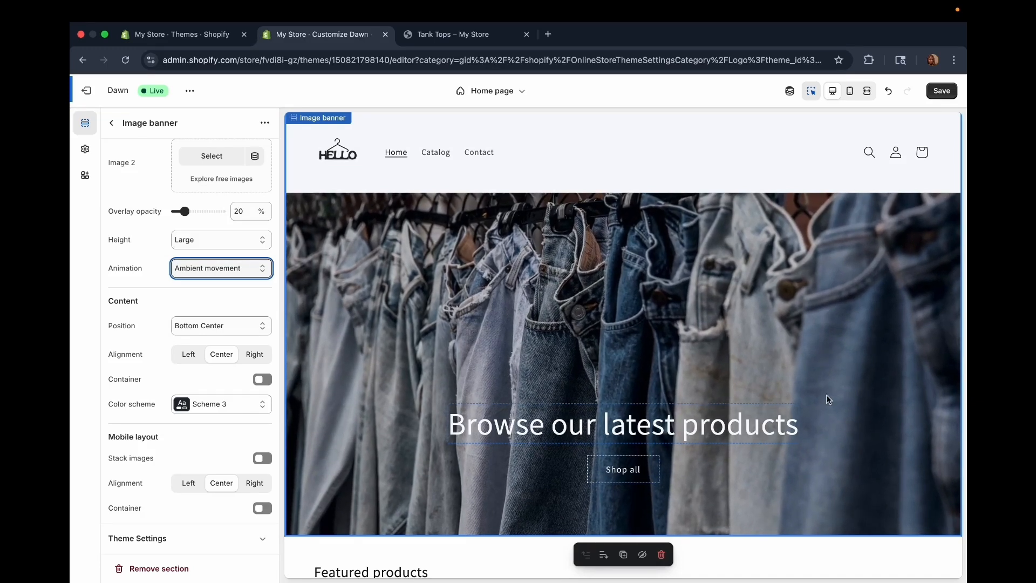
click(261, 271)
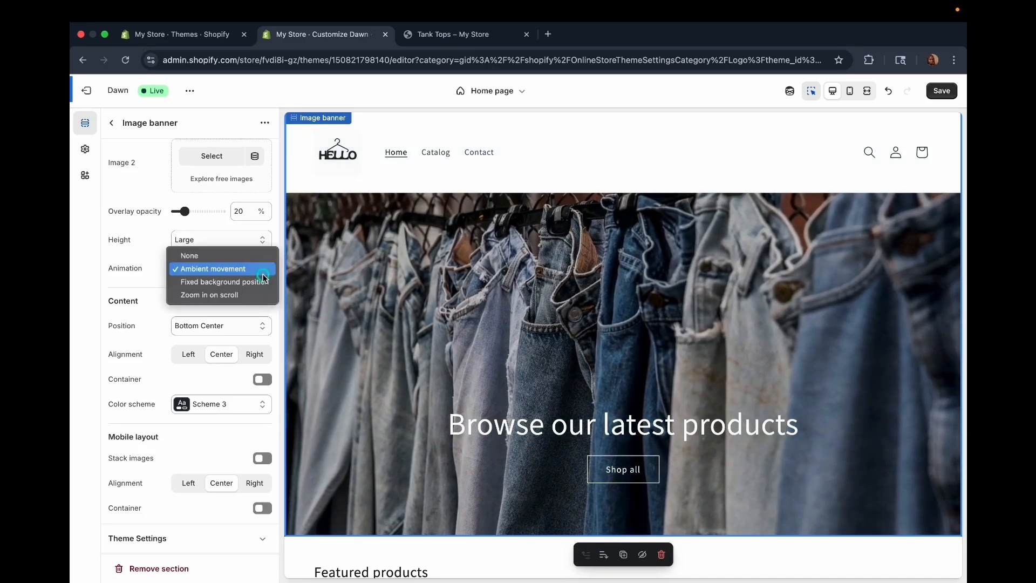
click(245, 283)
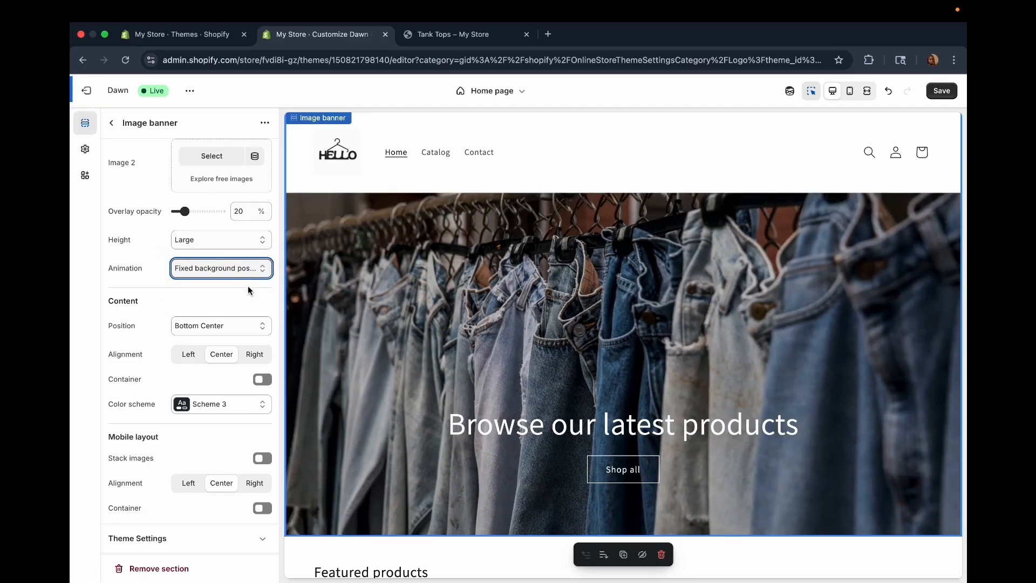
- Try the Zoom in on scroll animation on the image banner and check its effect in the page preview
click(260, 274)
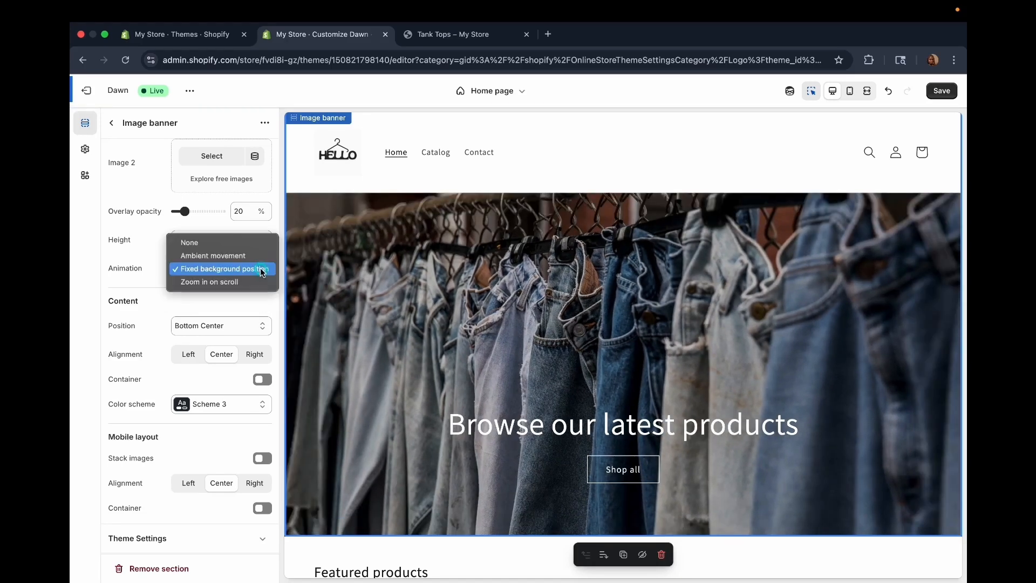
click(244, 278)
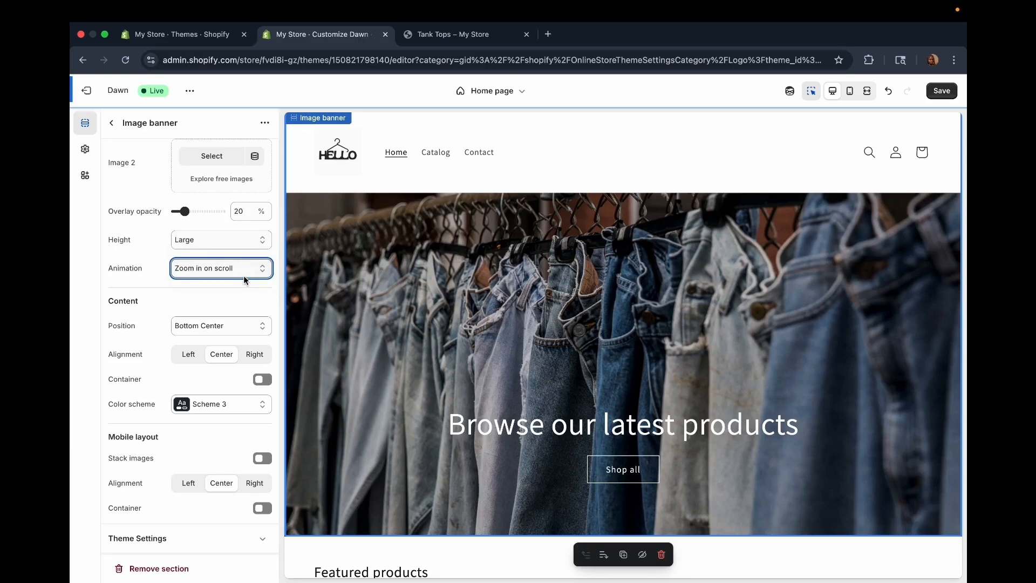
scroll(471, 464, down, 3)
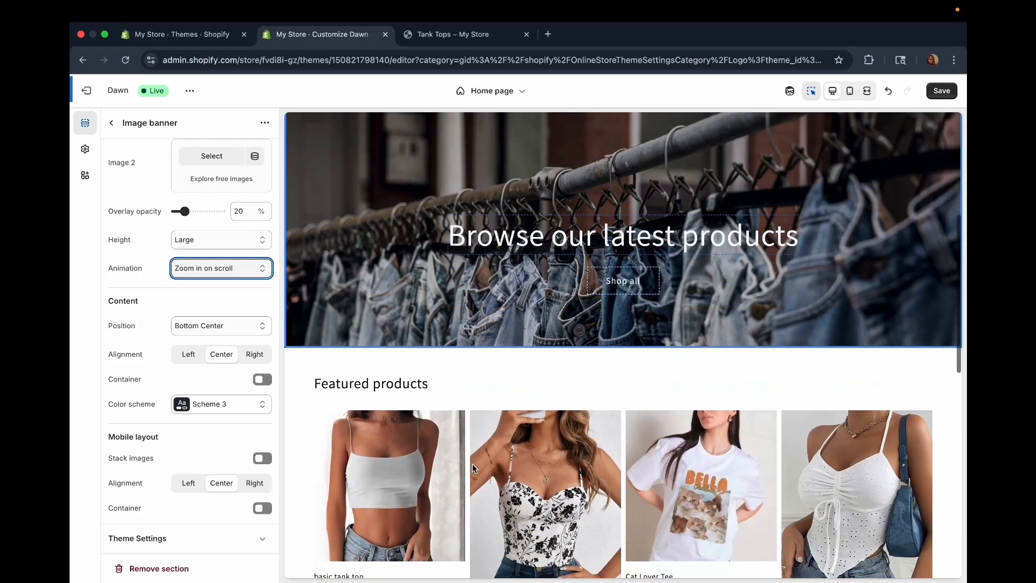
scroll(472, 464, down, 5)
scroll(471, 464, up, 10)
scroll(472, 463, down, 3)
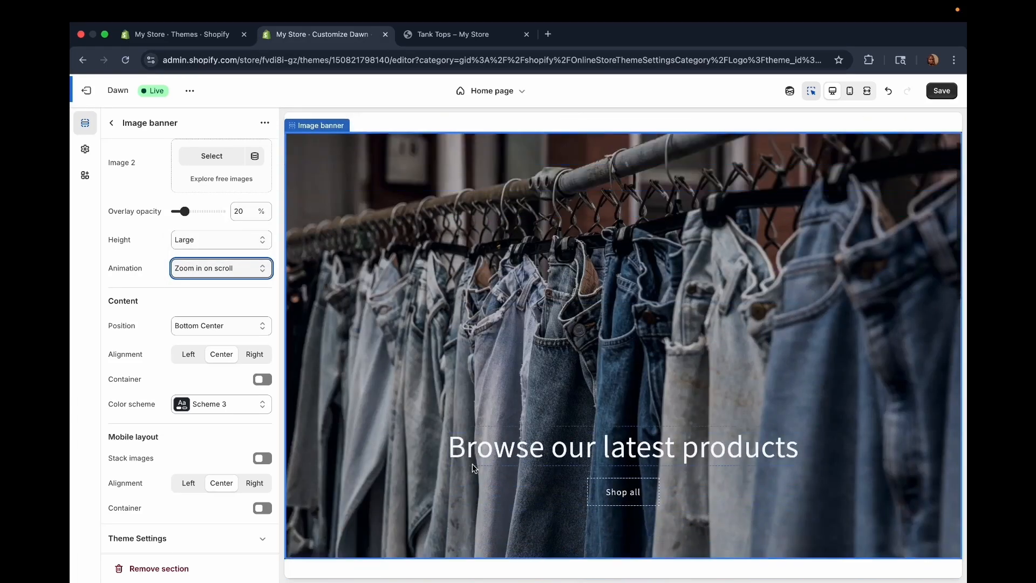
scroll(472, 464, up, 4)
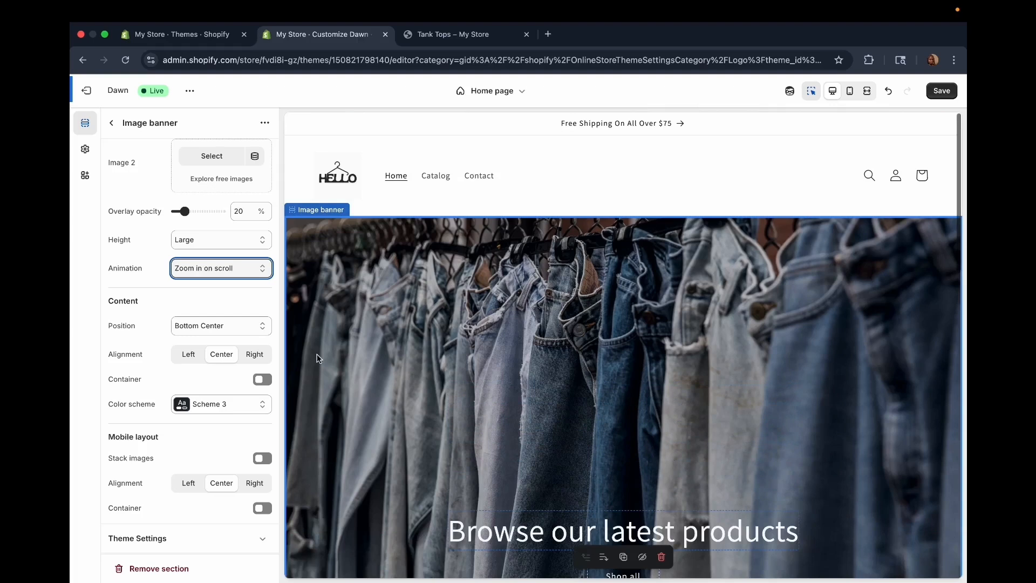
- Switch the banner animation back to Ambient movement briefly and return it to None
click(255, 274)
click(216, 243)
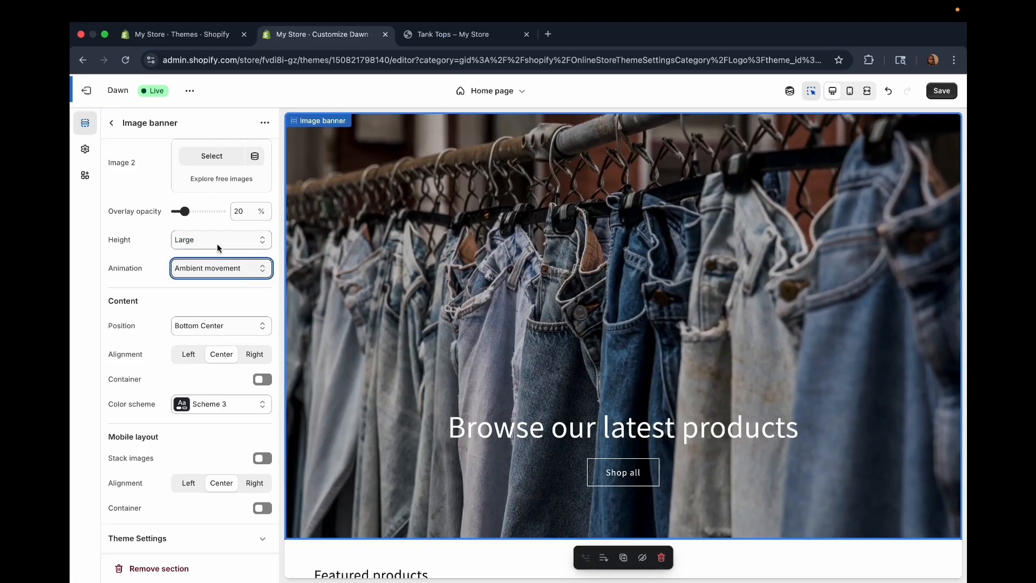
click(200, 267)
click(196, 253)
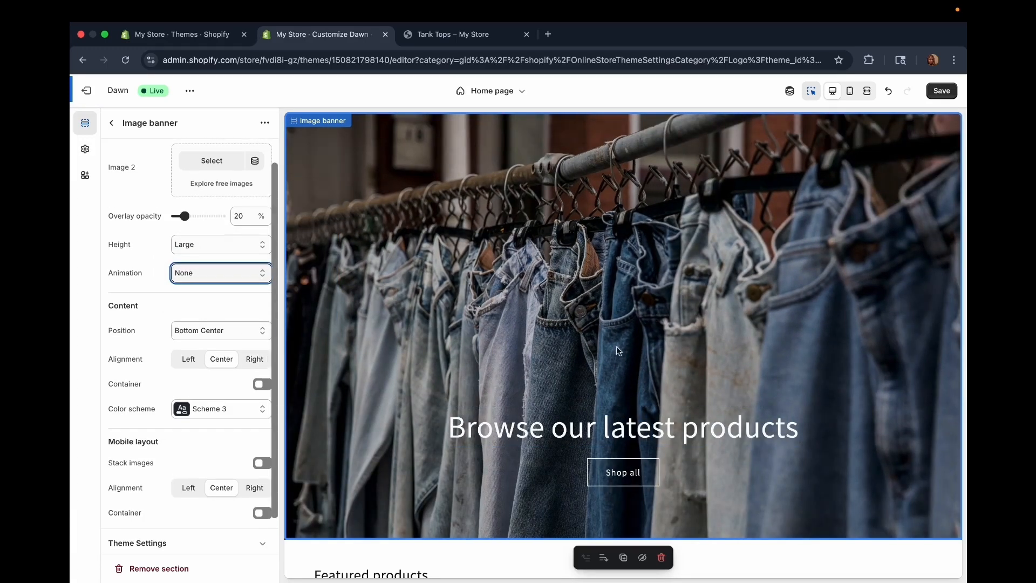
- Check the banner's size in the preview and review its height options, keeping Large
scroll(202, 289, up, 2)
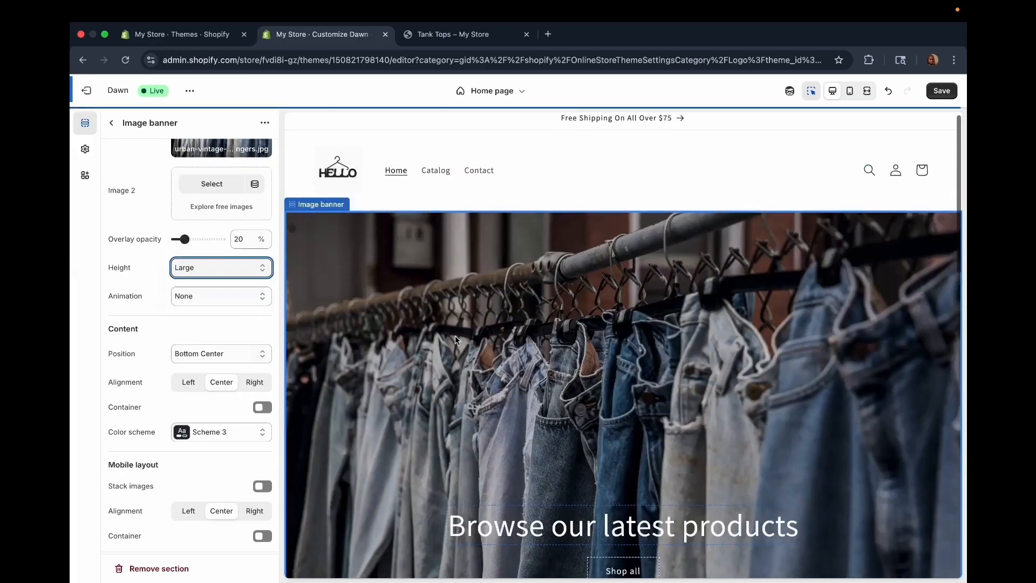
scroll(455, 336, down, 4)
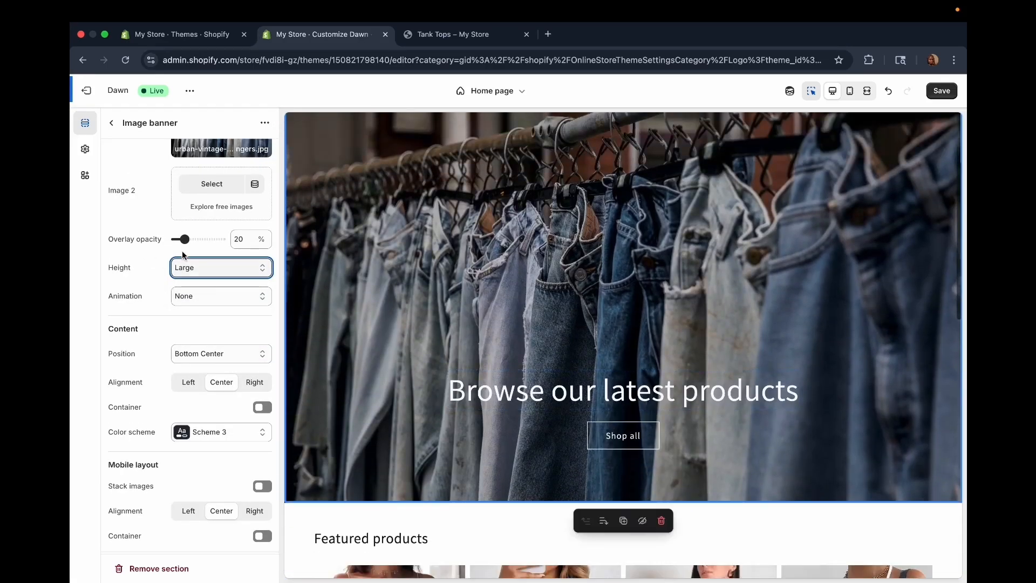
click(256, 267)
click(256, 268)
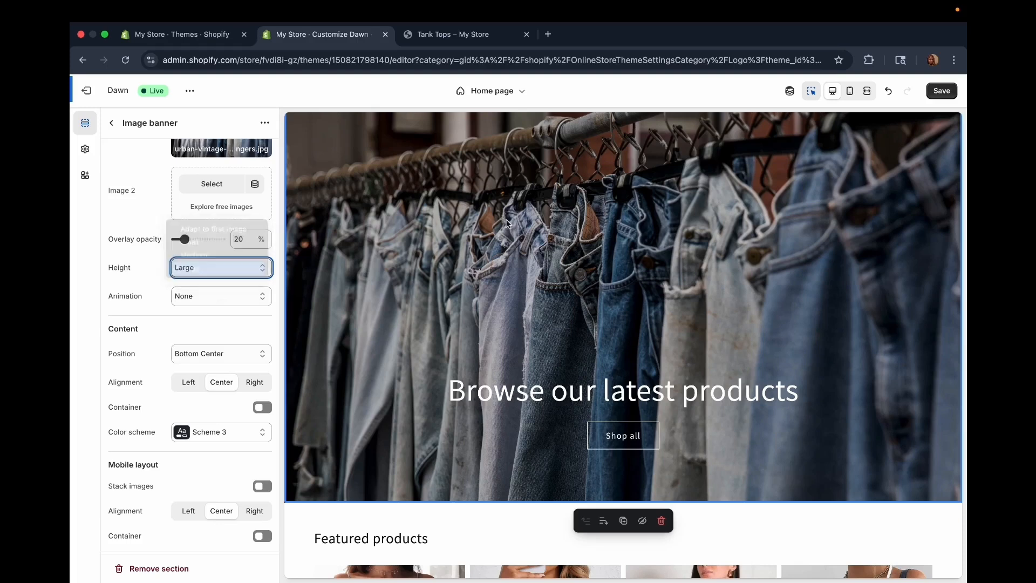
click(604, 296)
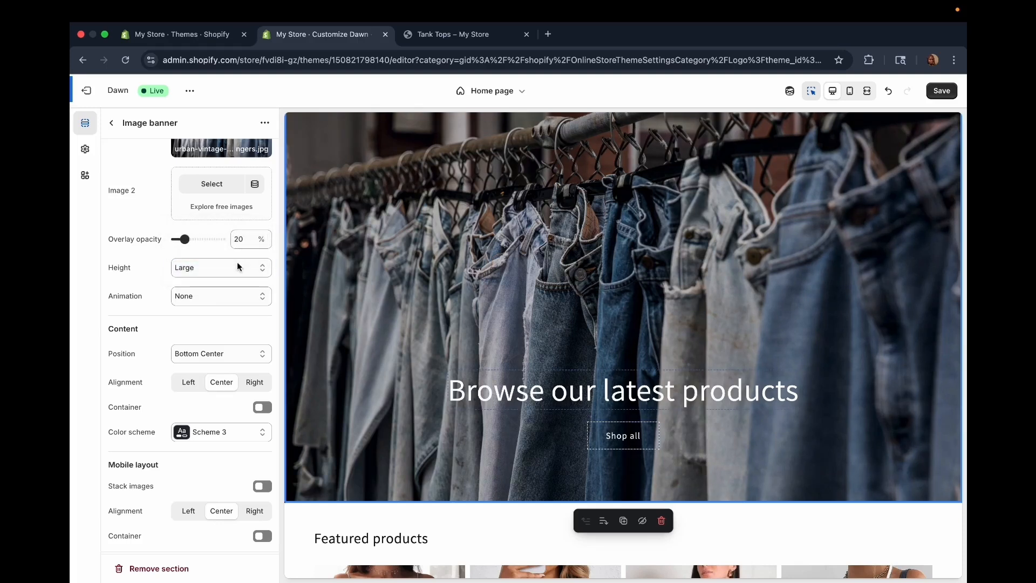
- Try the Medium, Small and Adapt to first image heights on the image banner and compare them in the preview
click(261, 268)
click(231, 255)
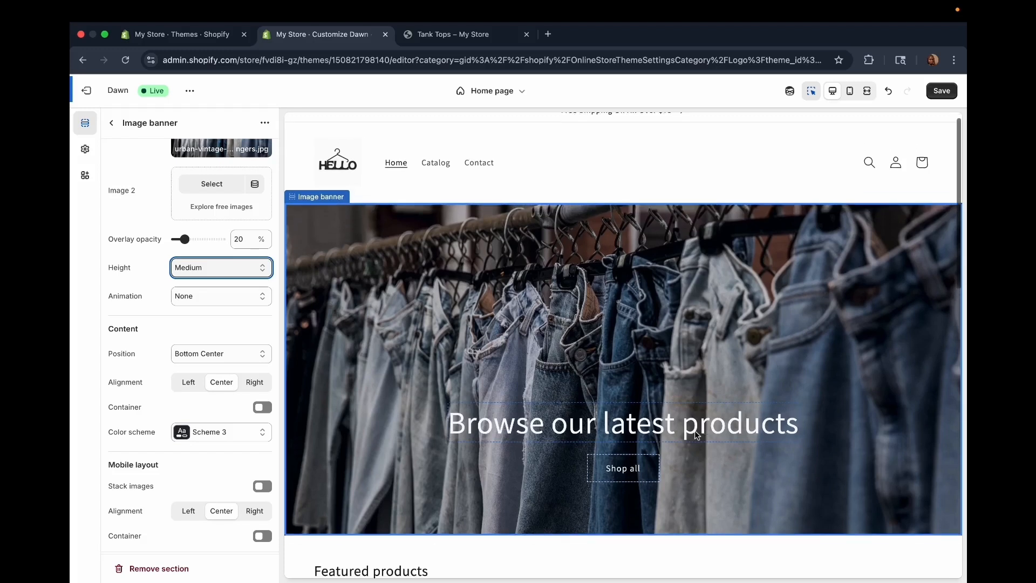
click(269, 276)
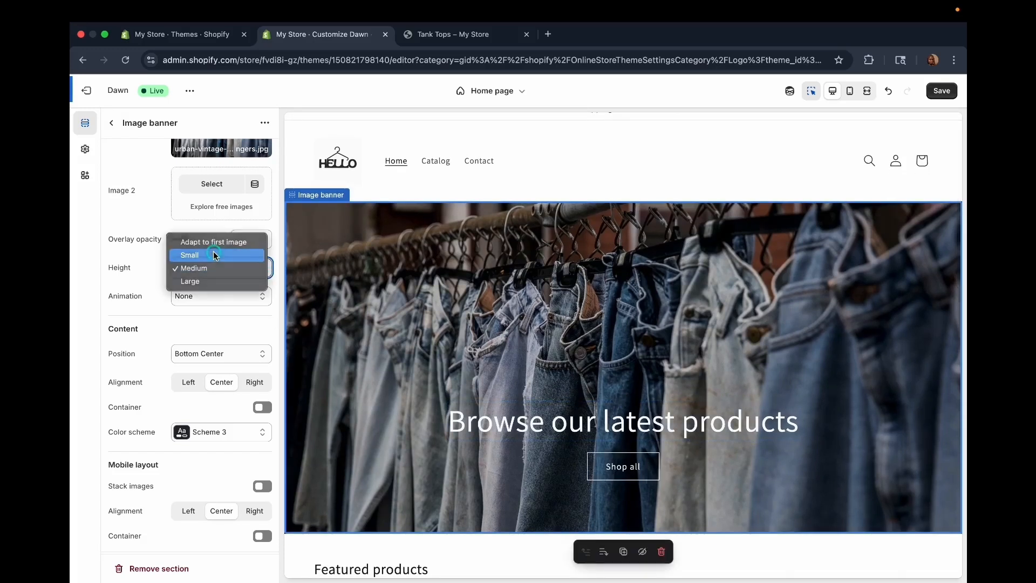
click(226, 255)
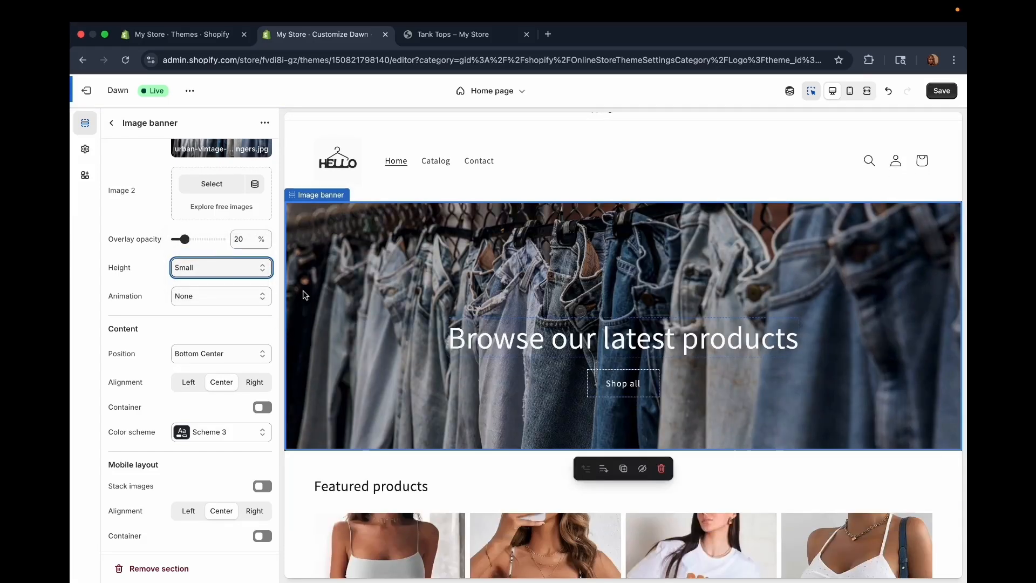
click(241, 268)
click(243, 253)
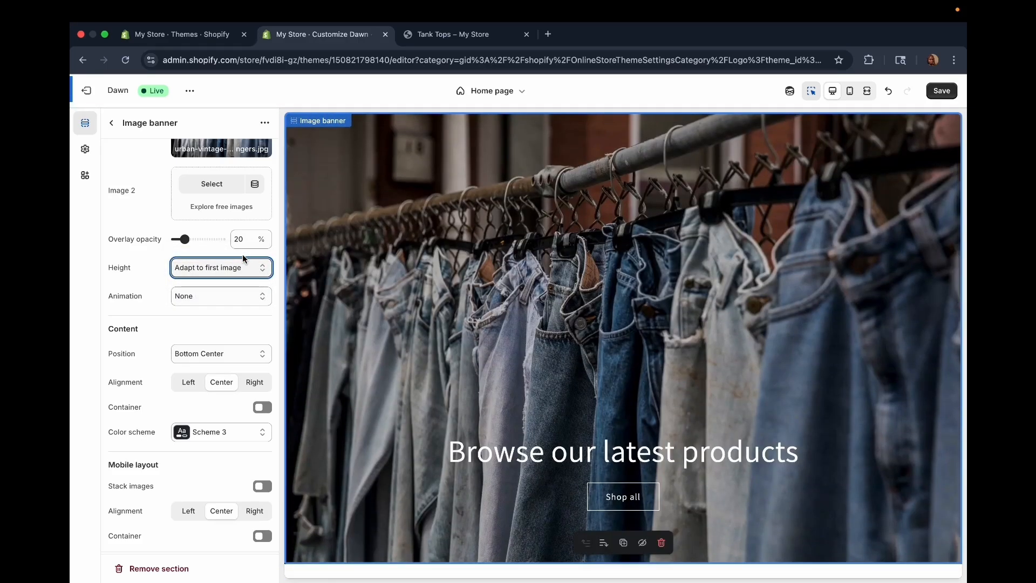
scroll(241, 254, down, 3)
scroll(449, 400, down, 5)
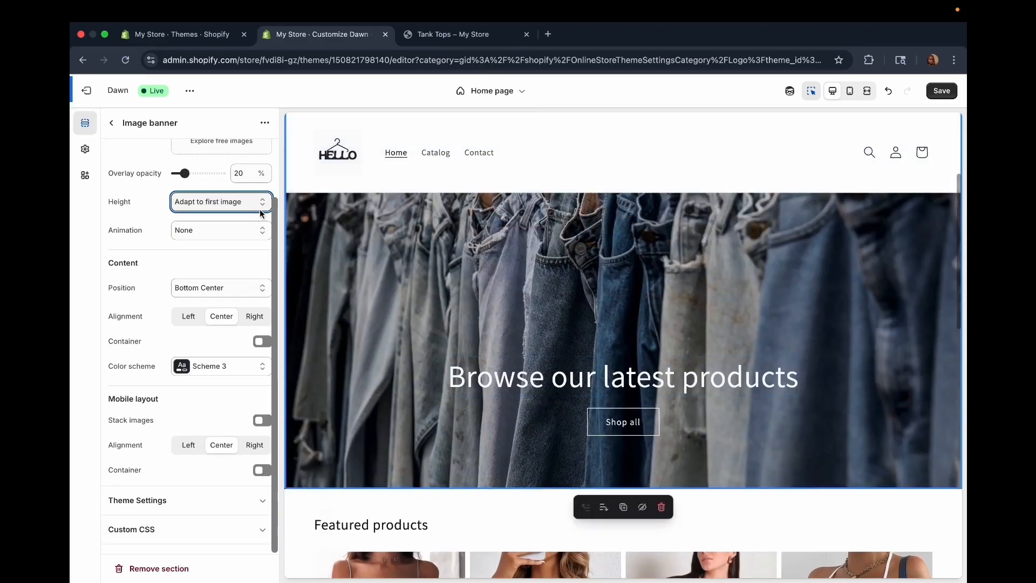
- Set the image banner's height to Medium and check it in the page preview
click(218, 201)
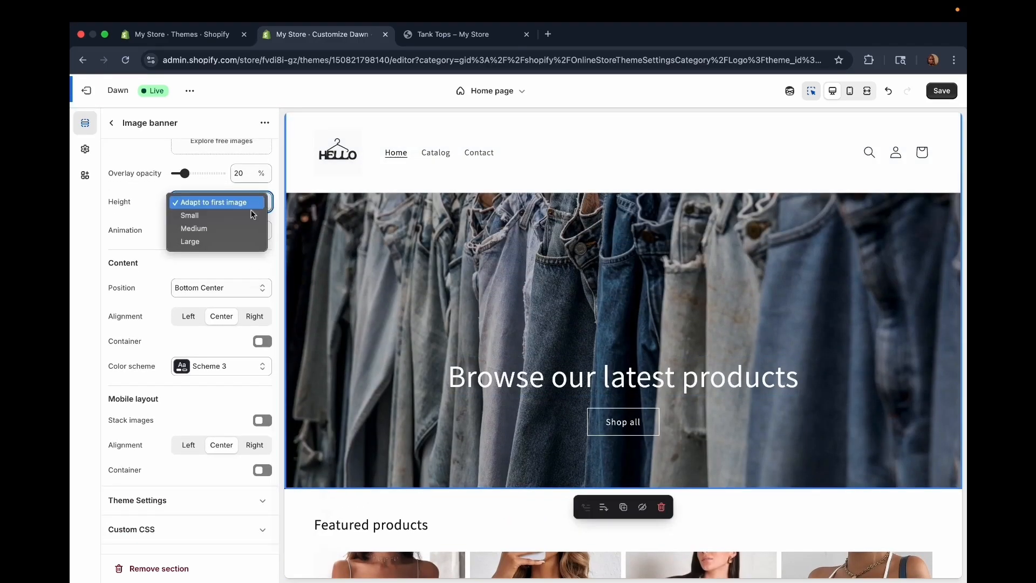
click(215, 228)
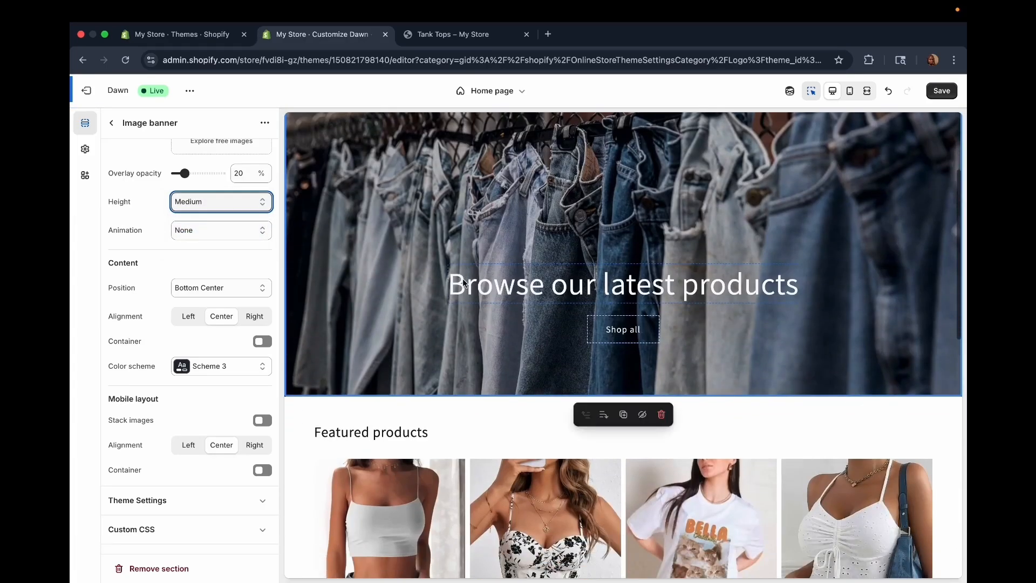
scroll(462, 279, up, 3)
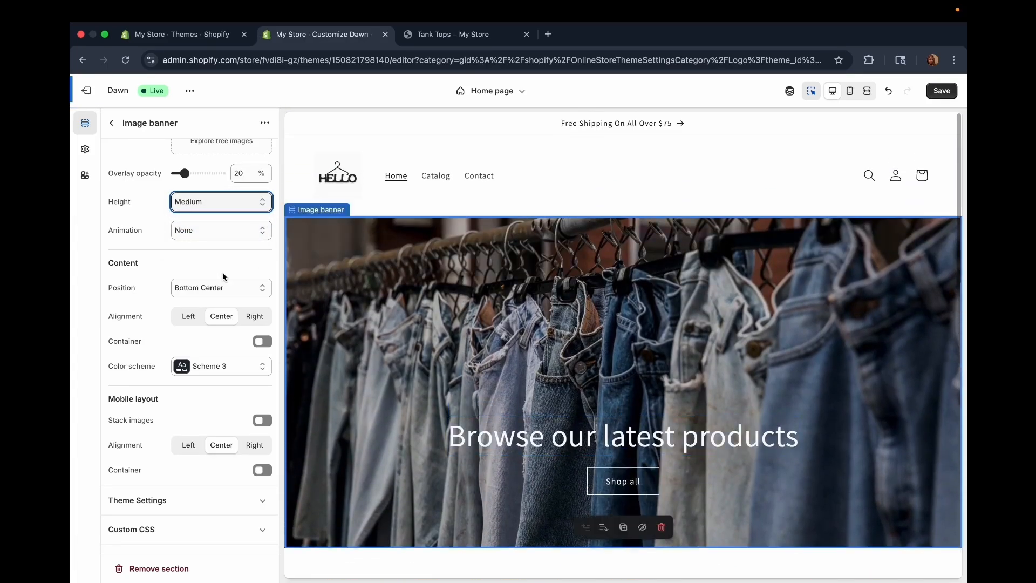
- Replace the image banner's heading text with "Trending Summer Styles"
scroll(222, 271, up, 2)
scroll(493, 355, down, 3)
click(558, 299)
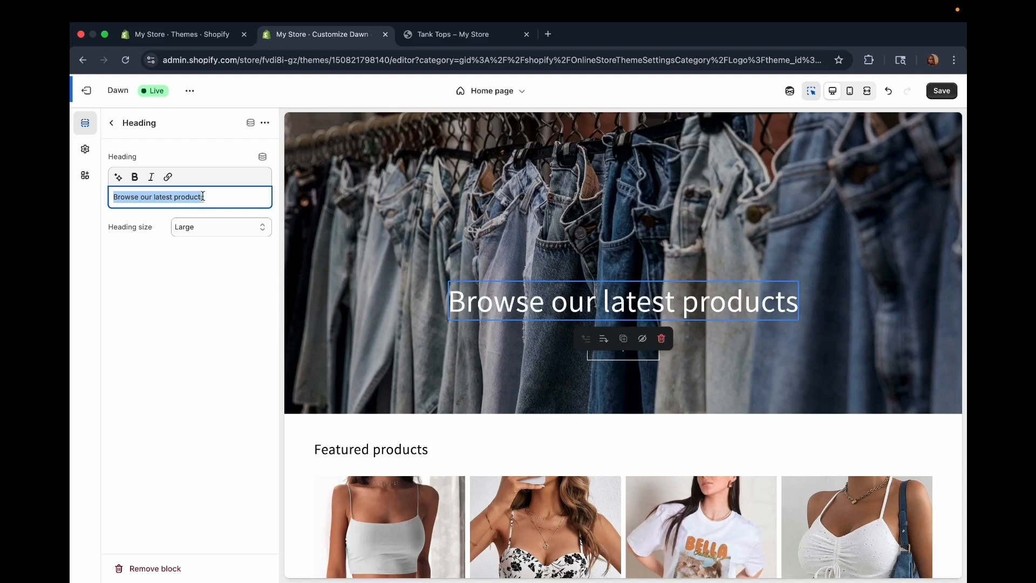
text(NewA)
key(BackSpace)
key(BackSpace)
key(BackSpace)
key(BackSpace)
key(BackSpace)
text(Trending Denim)
key(BackSpace)
key(BackSpace)
key(BackSpace)
key(BackSpace)
key(BackSpace)
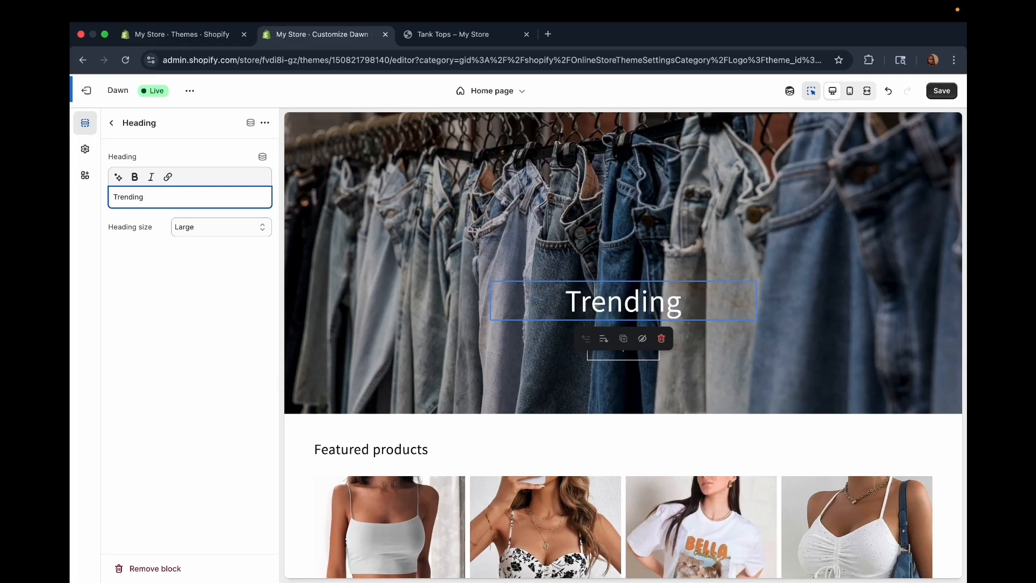
text(sT)
key(BackSpace)
key(BackSpace)
text(Sum)
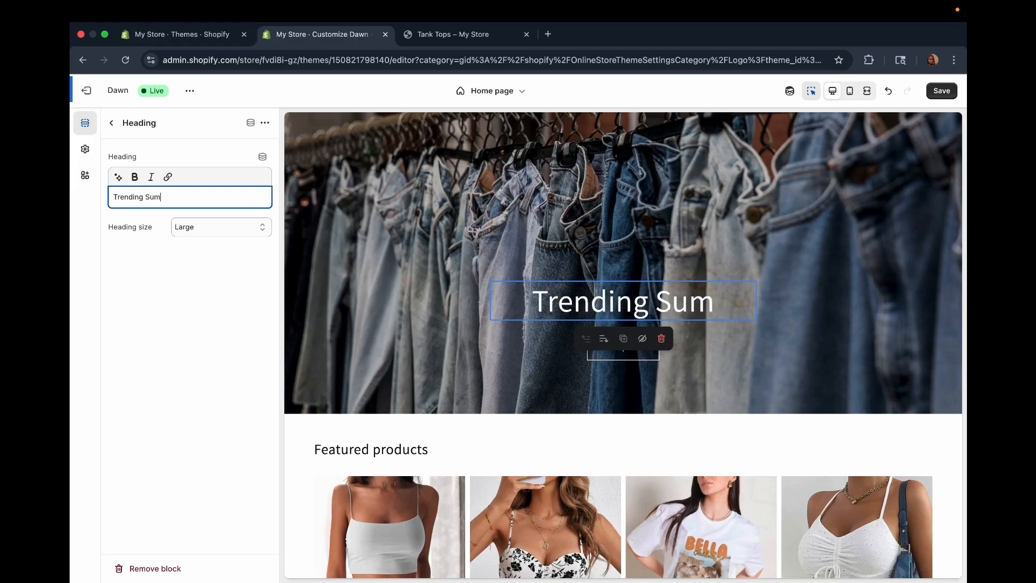
text(mer Styles)
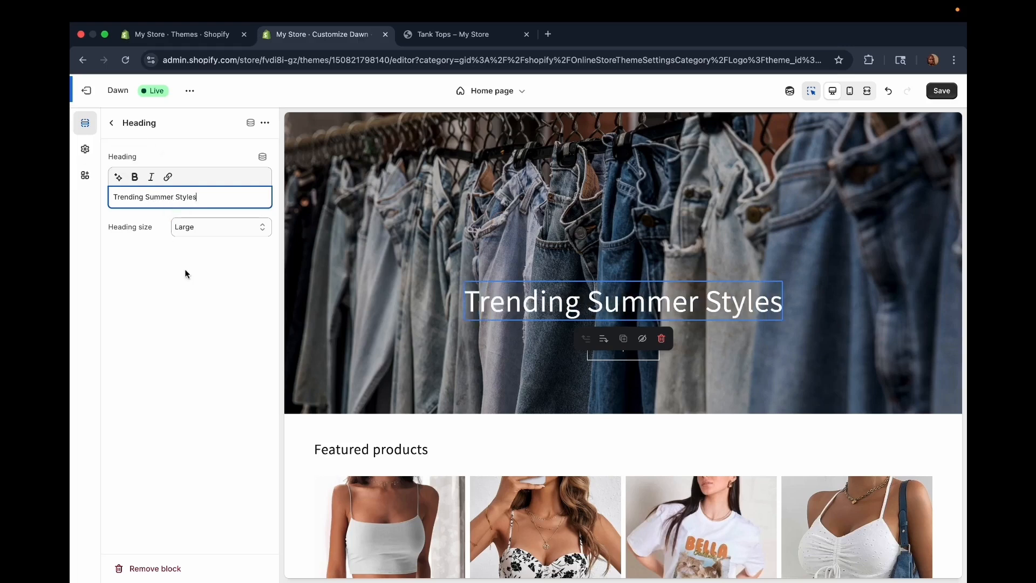
- Try the Extra large, Small and Medium sizes on the banner heading, and return it to Large
click(214, 221)
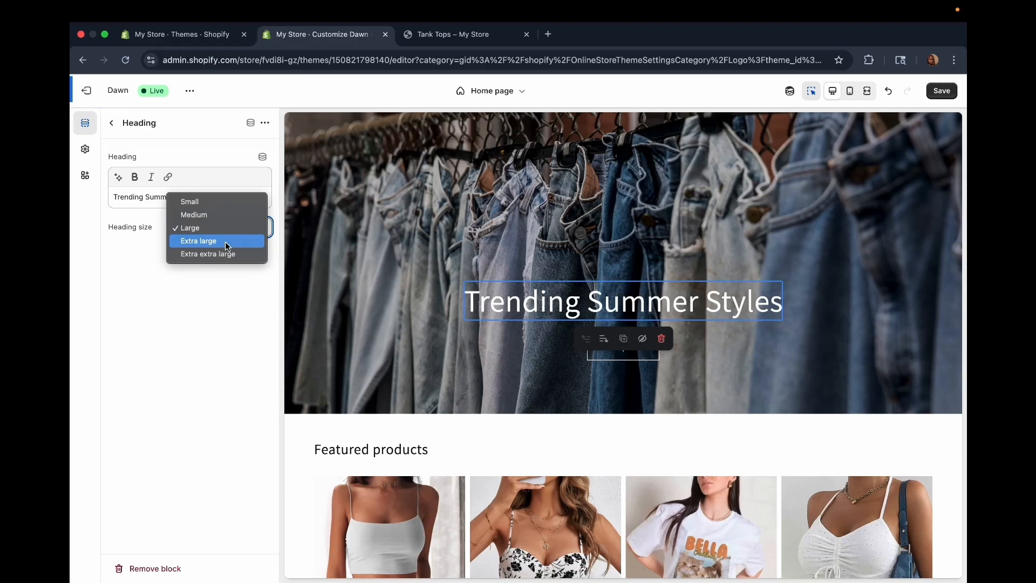
click(197, 241)
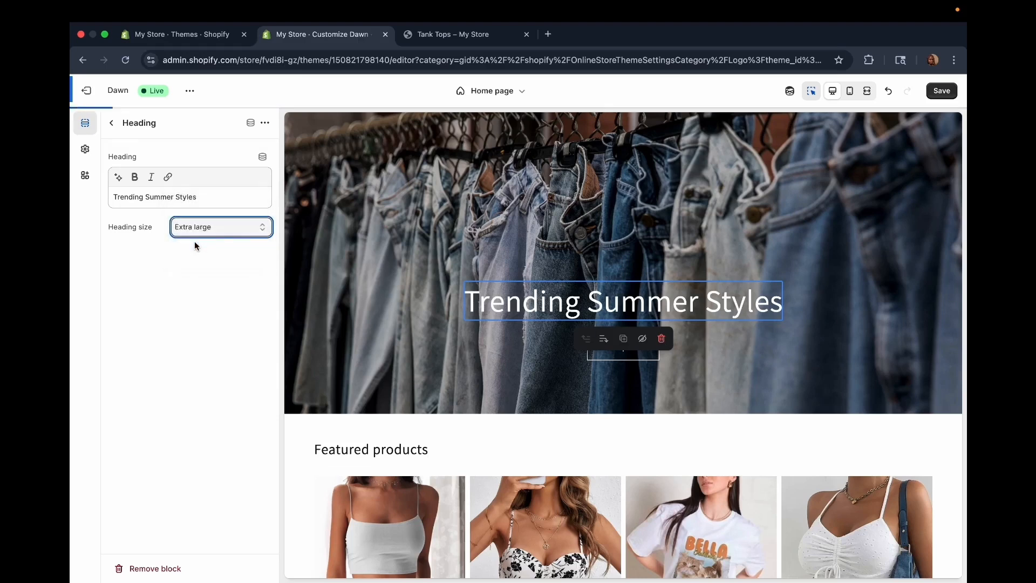
click(229, 226)
click(208, 187)
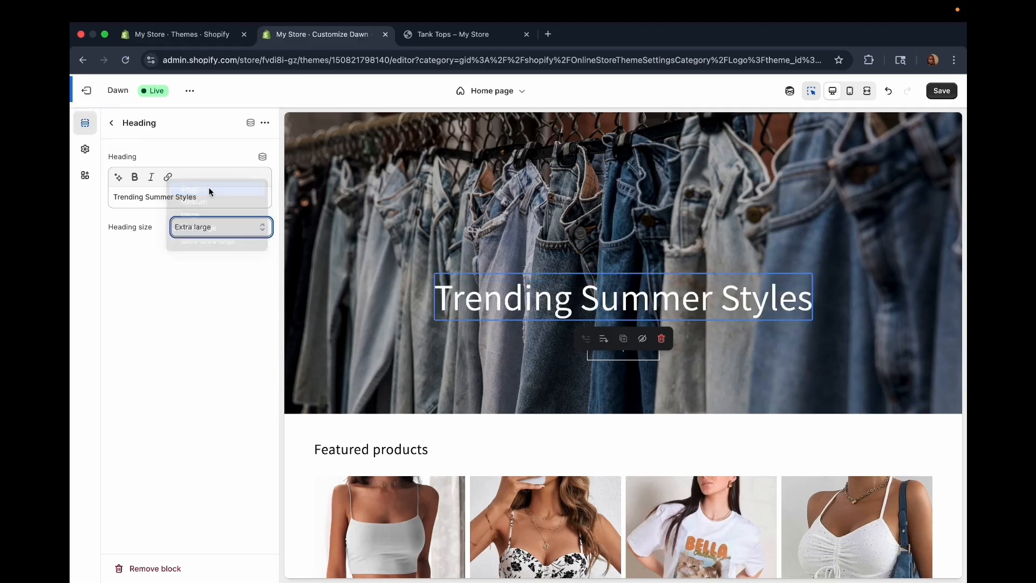
click(262, 227)
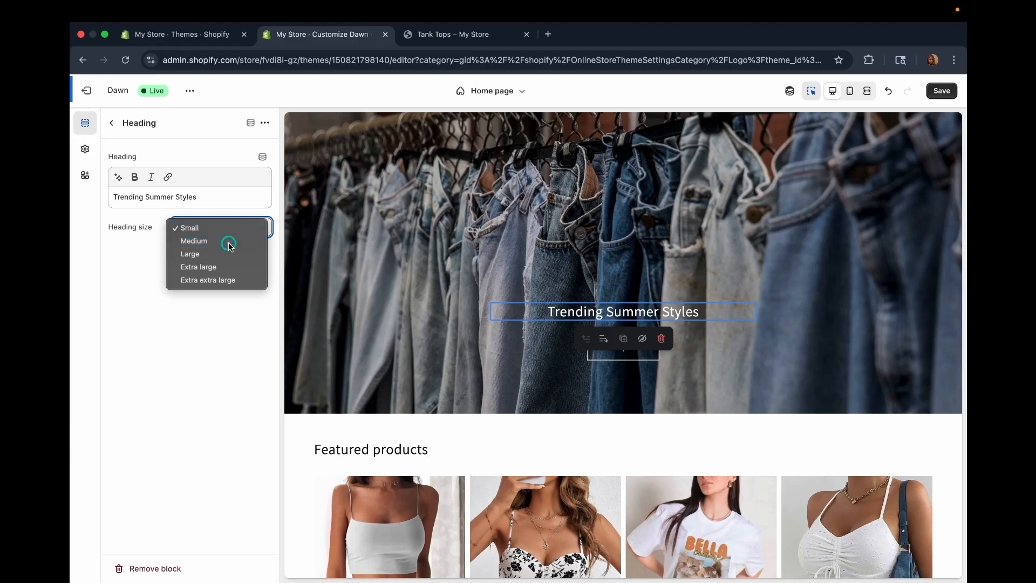
click(229, 243)
click(245, 234)
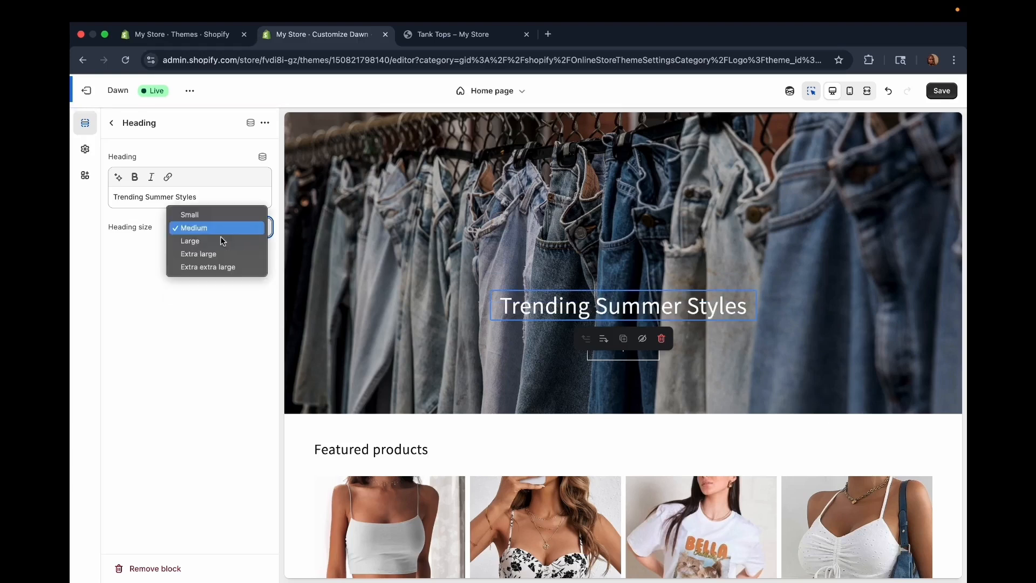
click(214, 244)
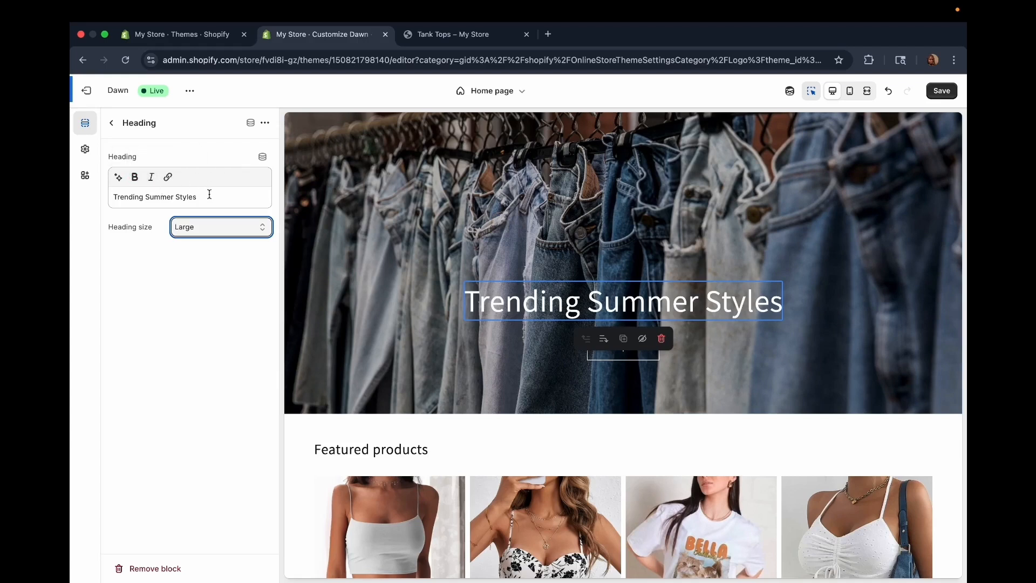
- Try bold and italic formatting on the whole banner heading and look at its link insertion options without adding a link
drag(209, 196, 103, 196)
click(134, 179)
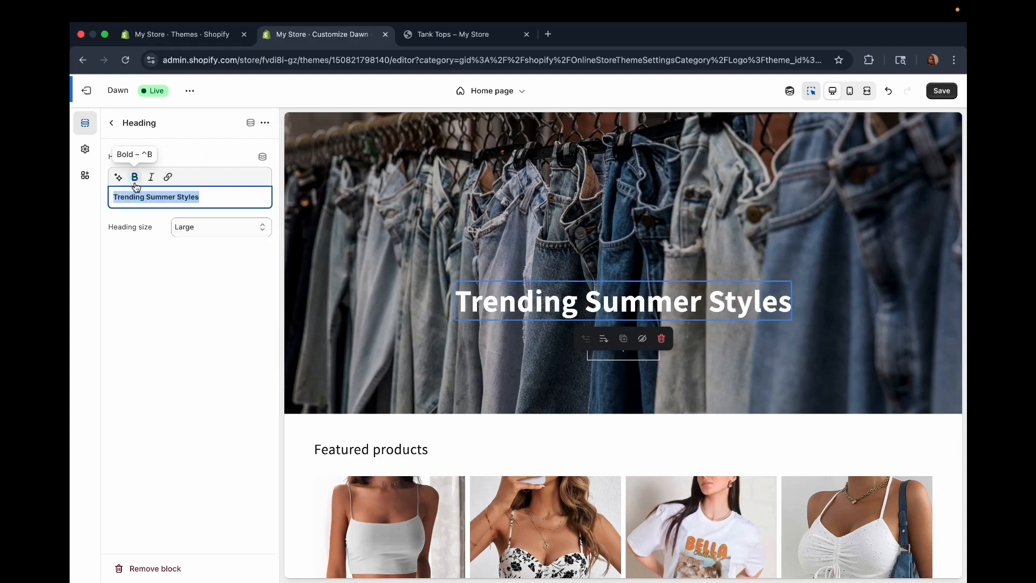
click(154, 178)
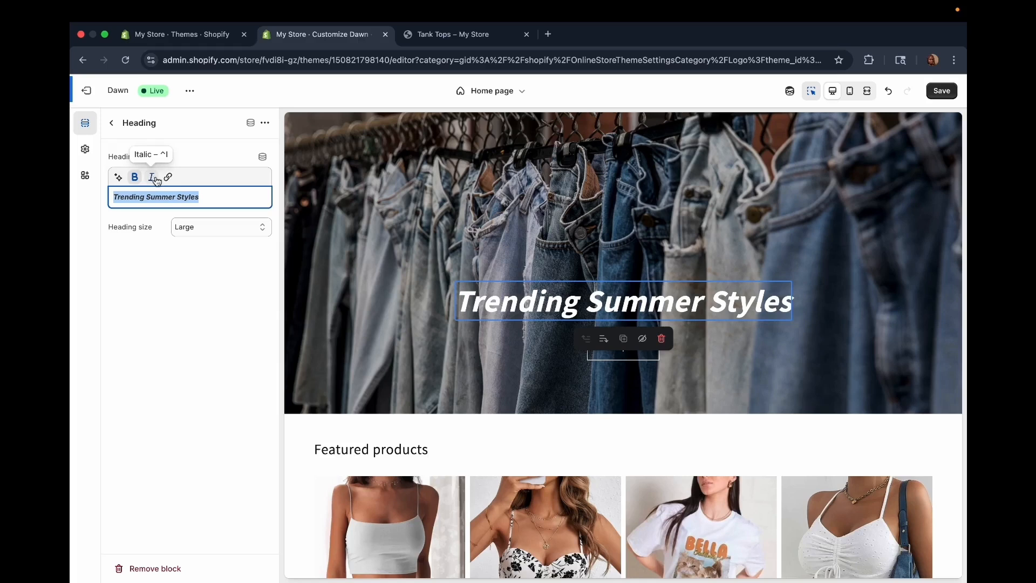
click(167, 178)
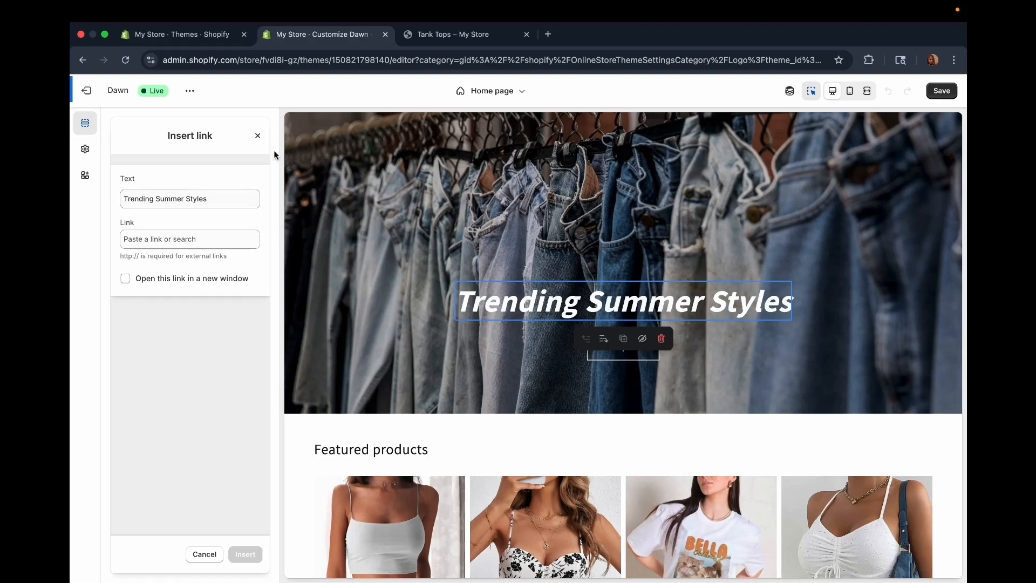
click(258, 135)
- Remove the italic and bold formatting from the whole banner heading
click(155, 178)
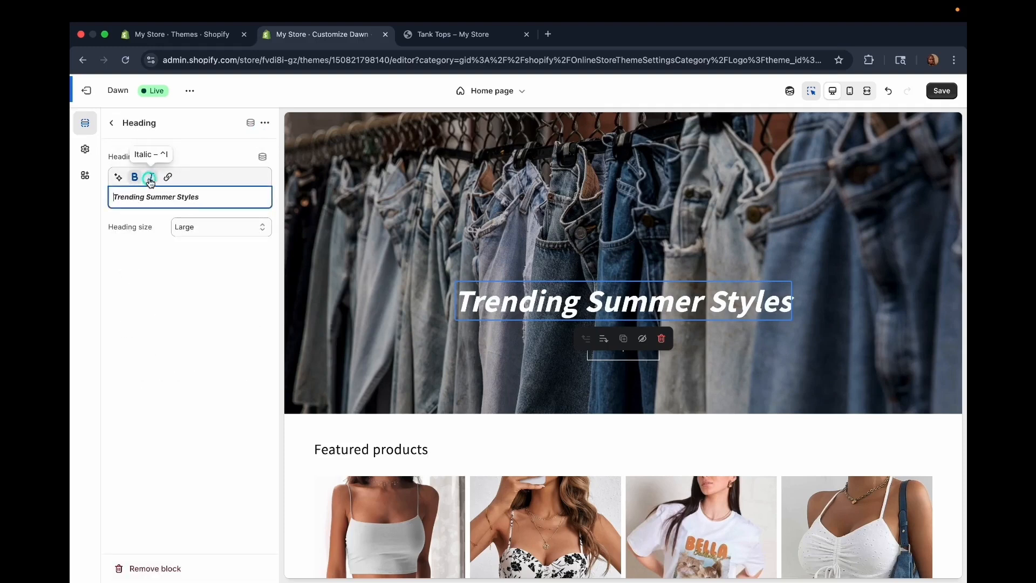
drag(201, 198, 98, 202)
click(152, 178)
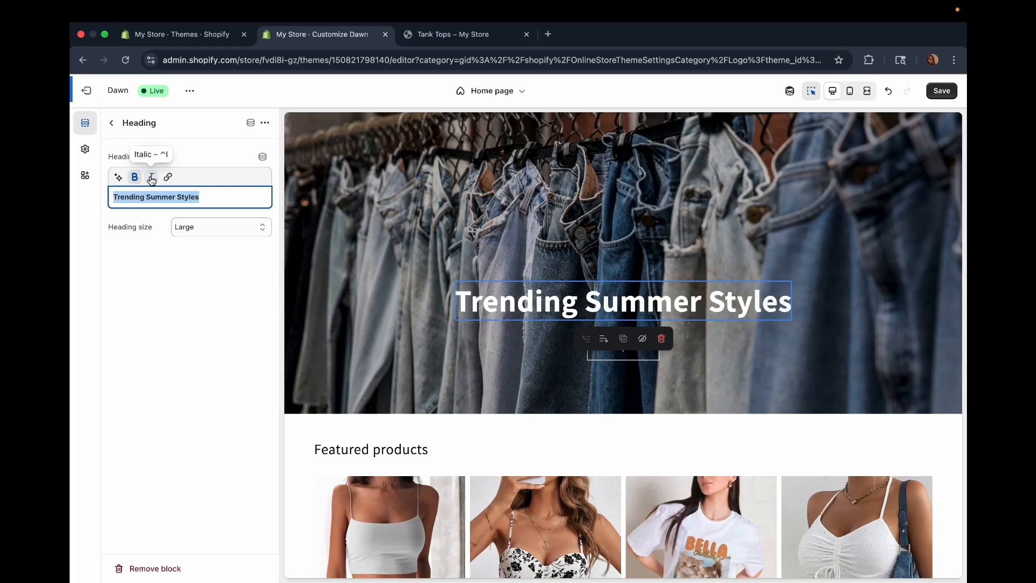
click(137, 179)
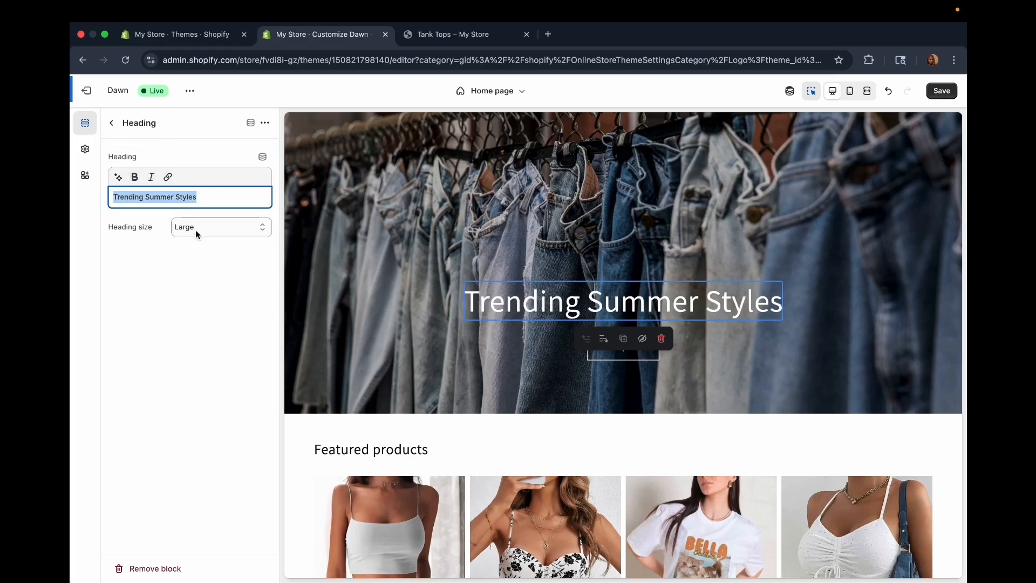
- Make the image banner's heading text bold and return to the home page section list
click(129, 177)
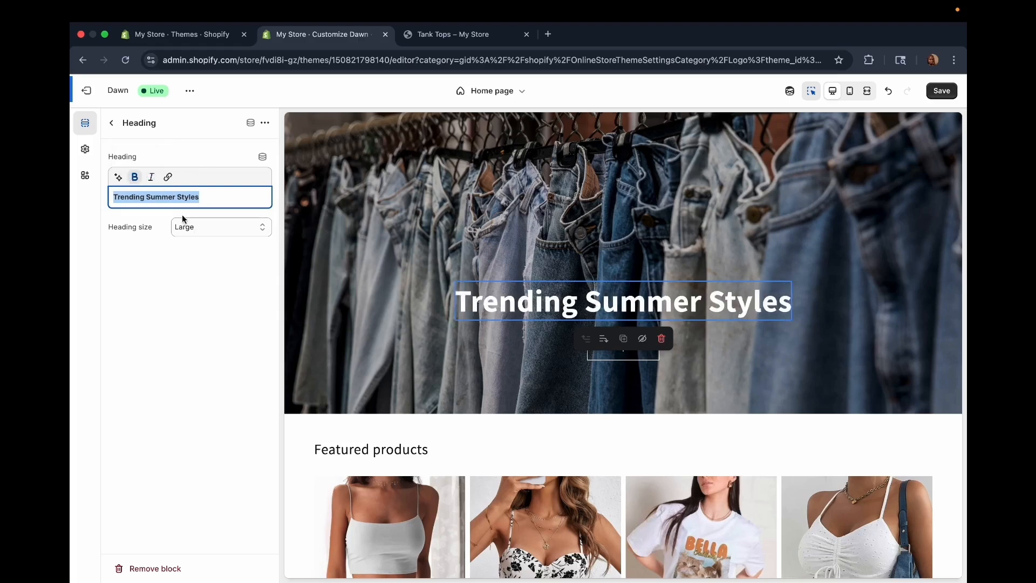
click(112, 122)
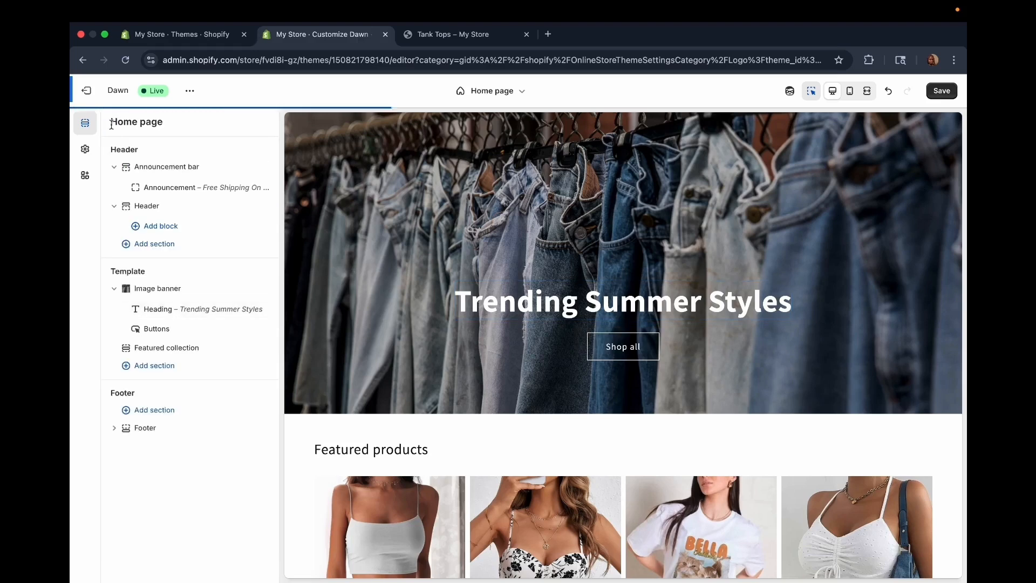
- Relabel the image banner's first button "Buy Now" and link it to the Denim Shorts collection
click(615, 345)
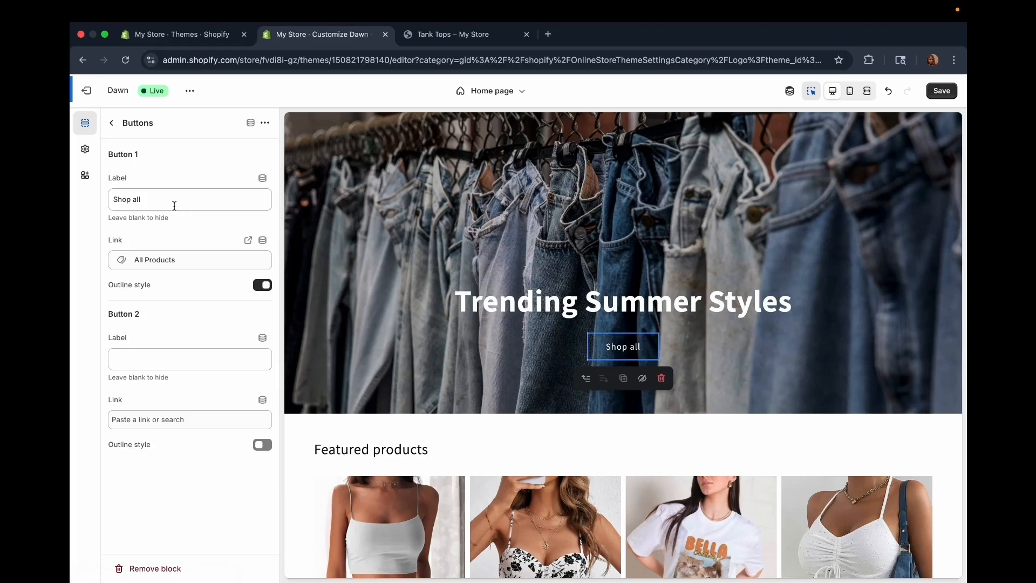
drag(174, 205, 113, 190)
text(Sh)
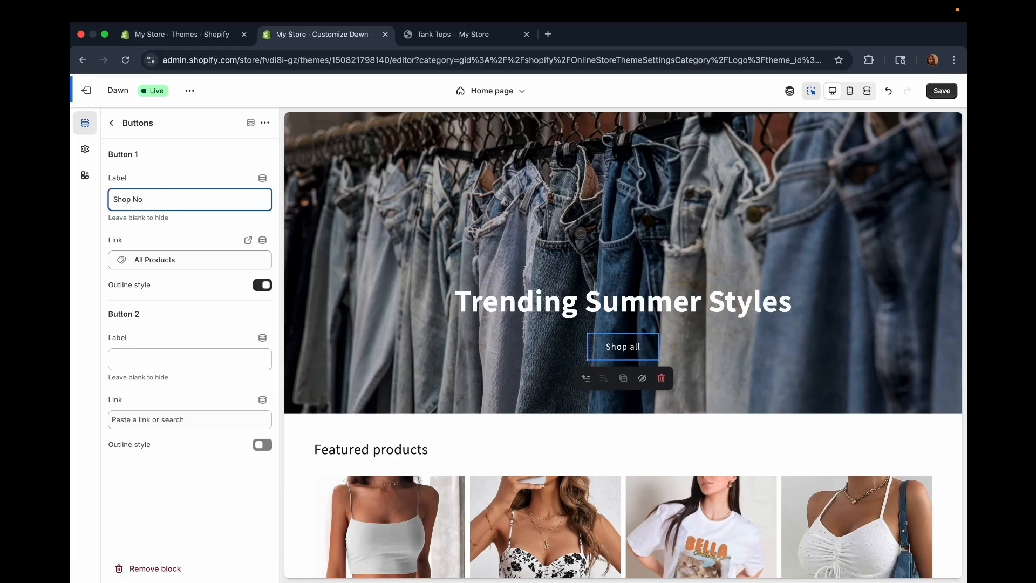
drag(162, 199, 86, 203)
text(Buy Now)
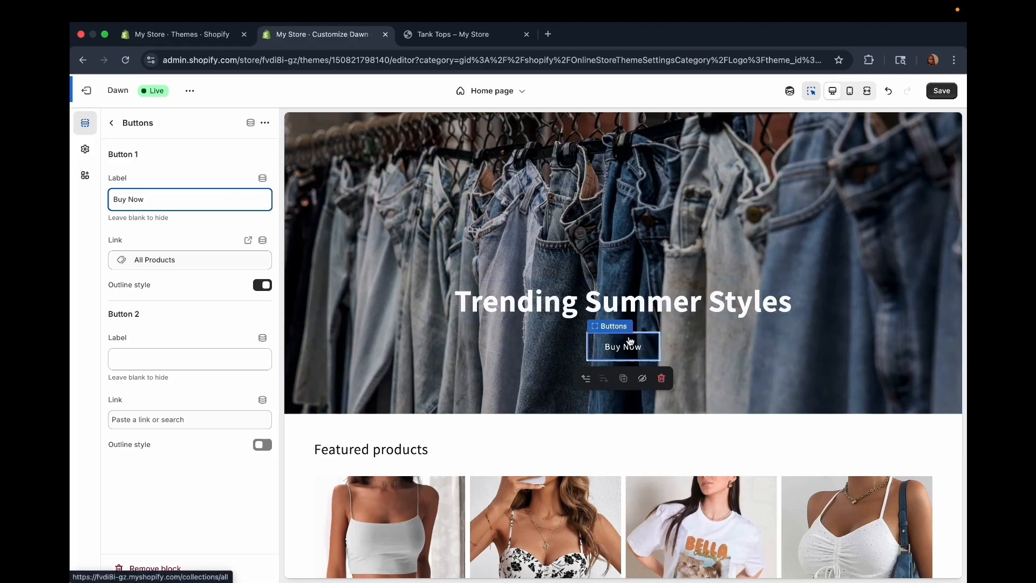
click(188, 265)
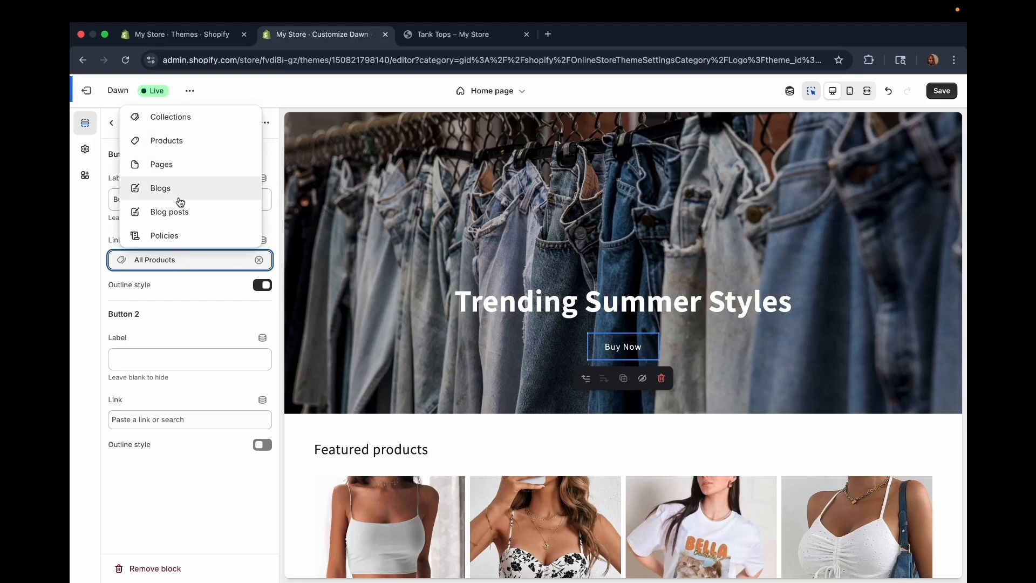
click(176, 116)
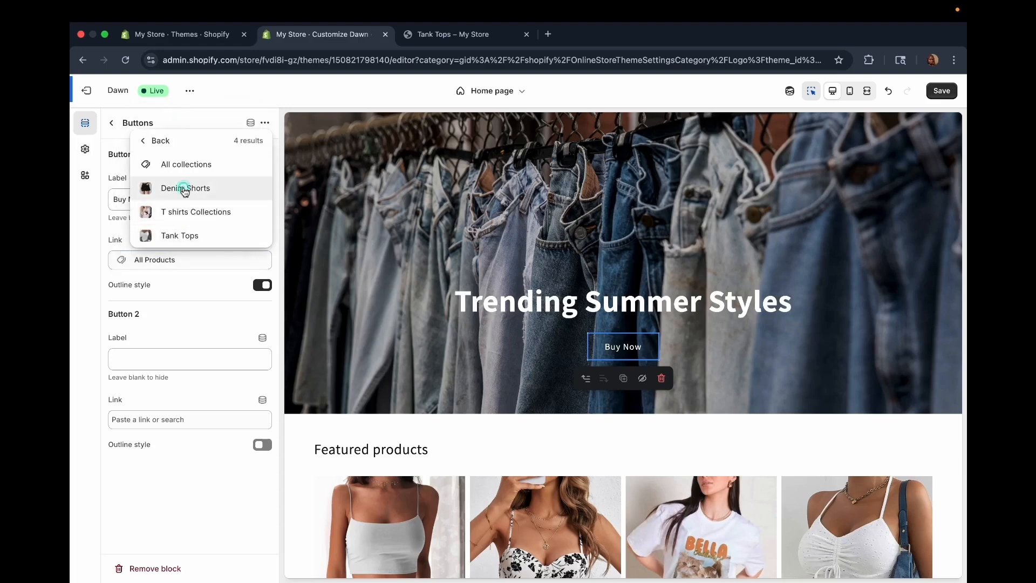
click(184, 189)
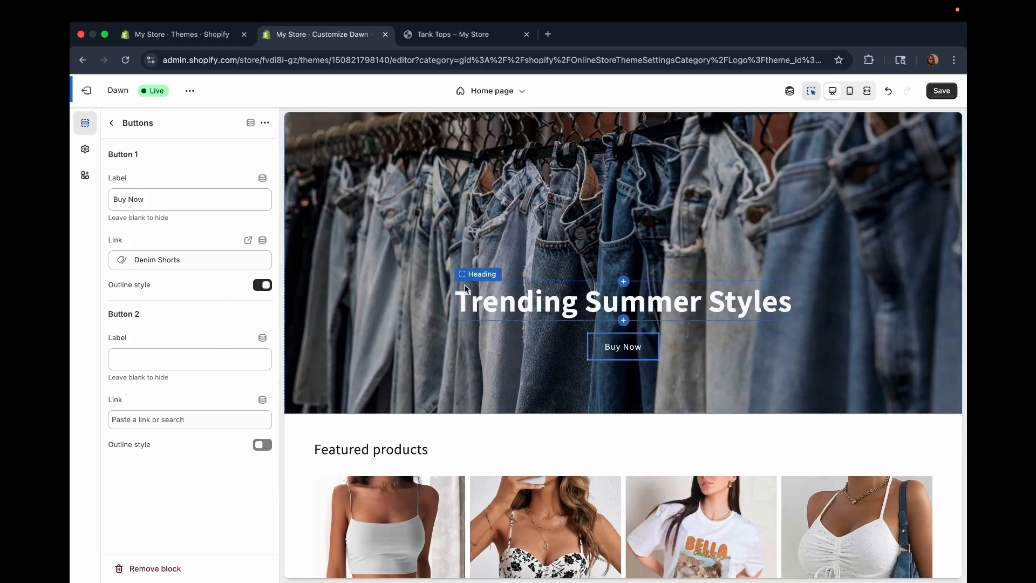
- Turn the Buy Now button's outline style off and back on to compare the two looks
click(263, 286)
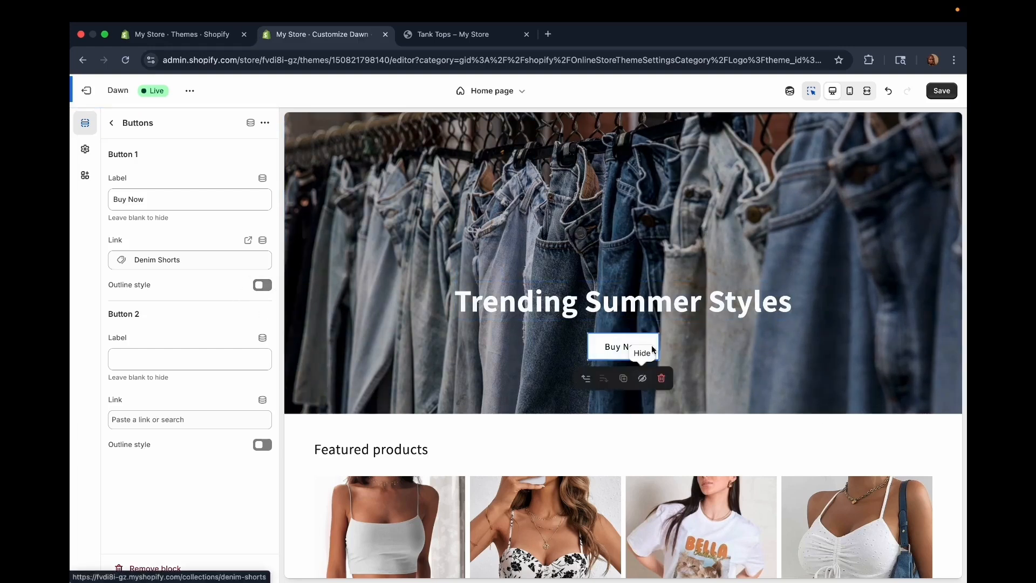
click(261, 286)
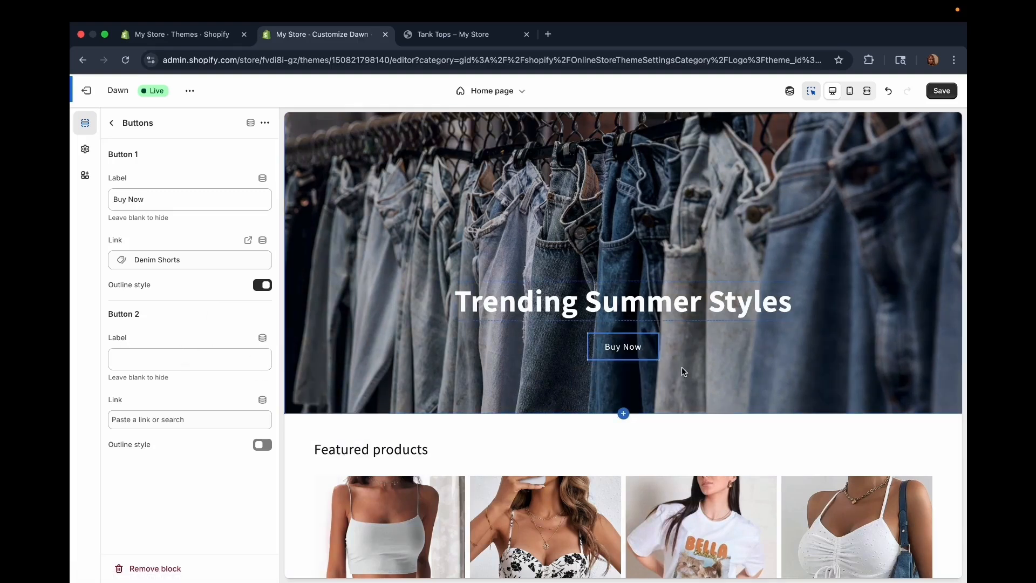
- Try a second banner button labelled "Shop Now" with outline style, and clear its label again
click(203, 362)
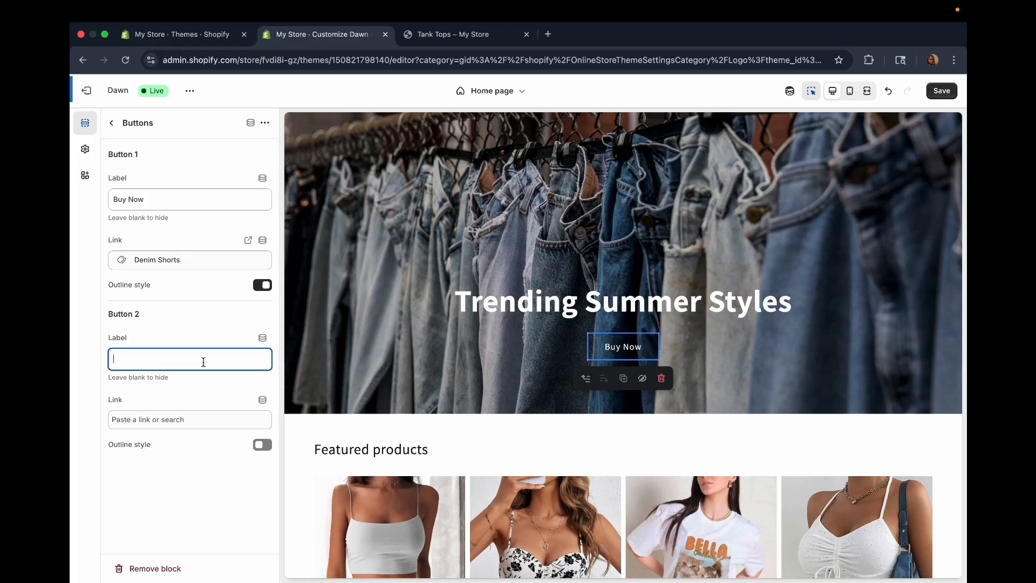
text(Shop Now)
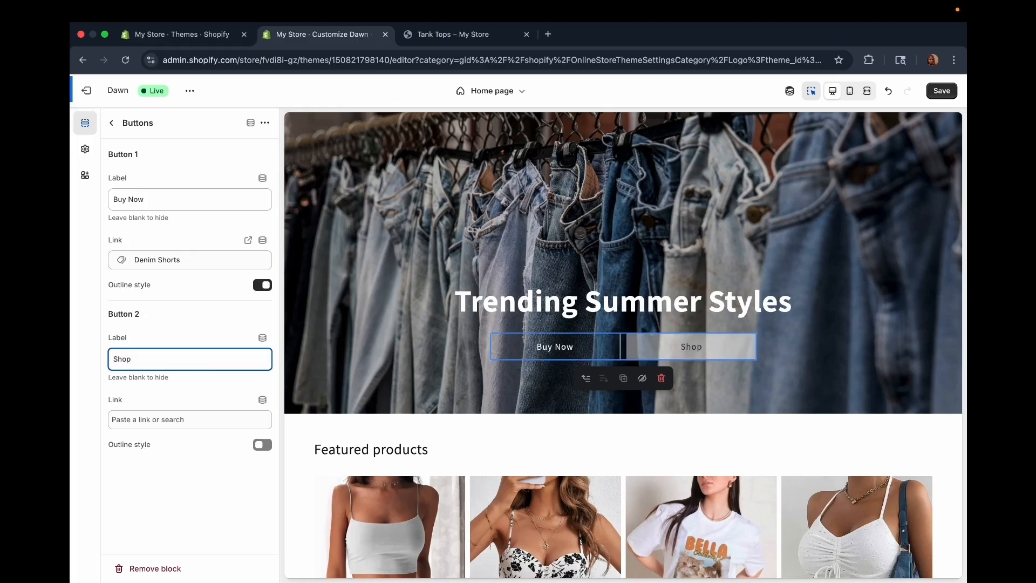
click(166, 420)
click(264, 445)
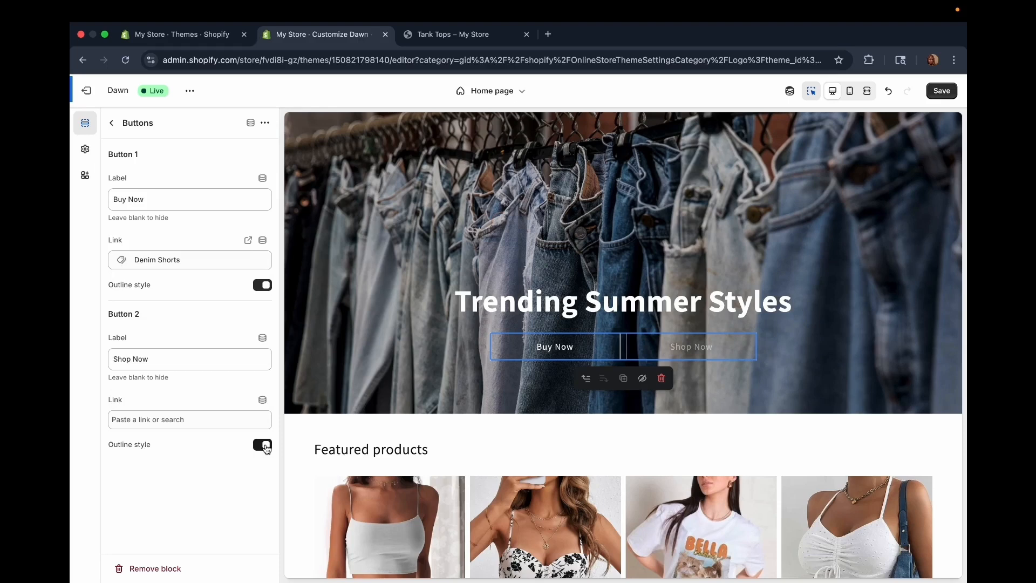
drag(165, 357, 73, 359)
key(BackSpace)
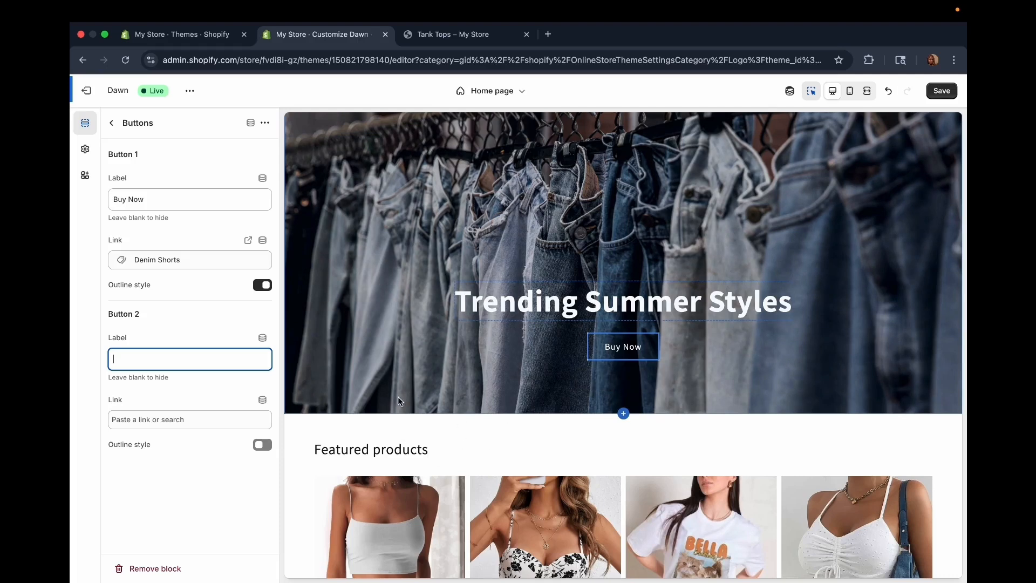
- Close the banner's button settings and save the home page changes
click(111, 122)
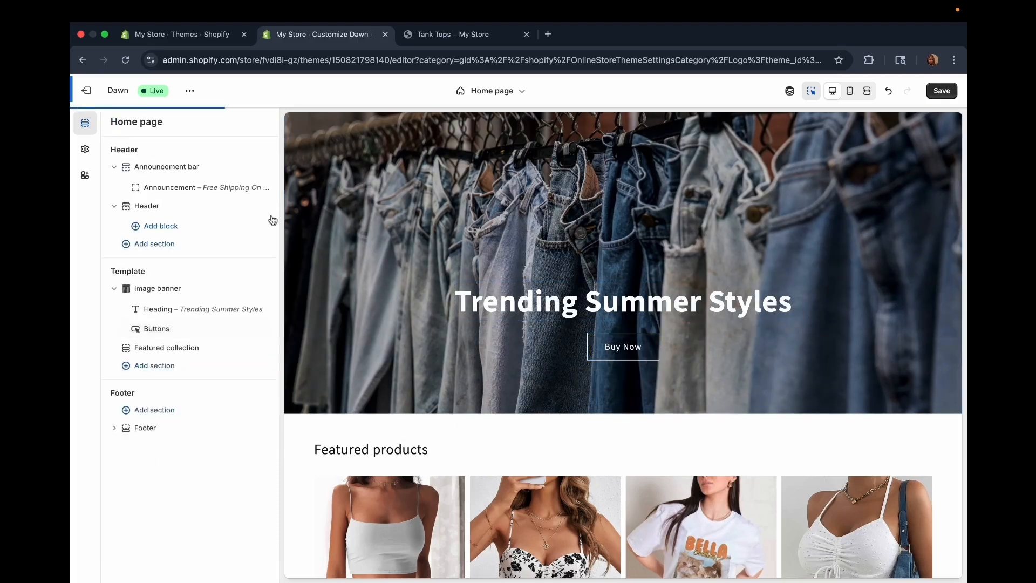
click(948, 86)
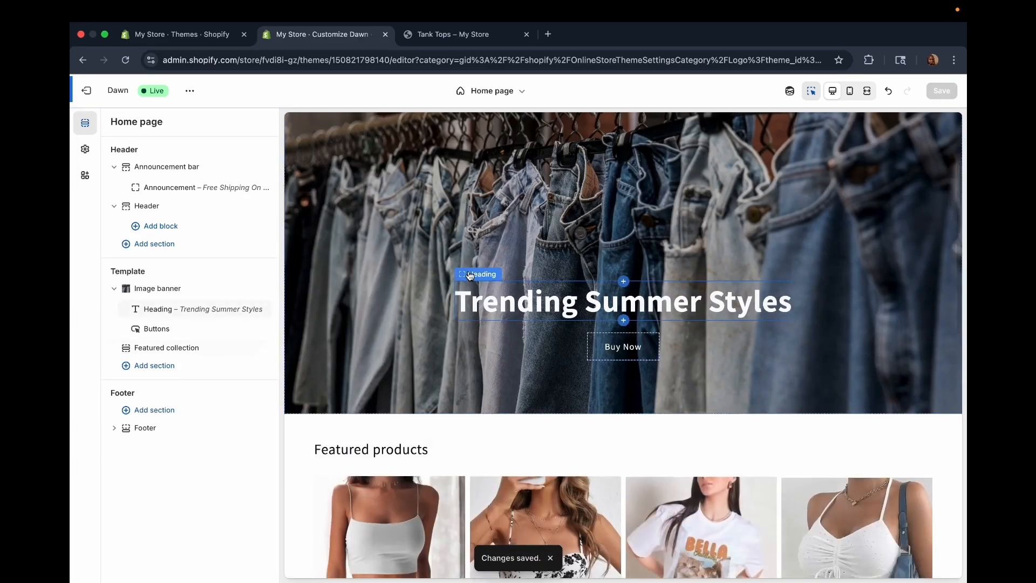
- Look over the banner and the Featured products section in the home page preview
scroll(470, 275, down, 3)
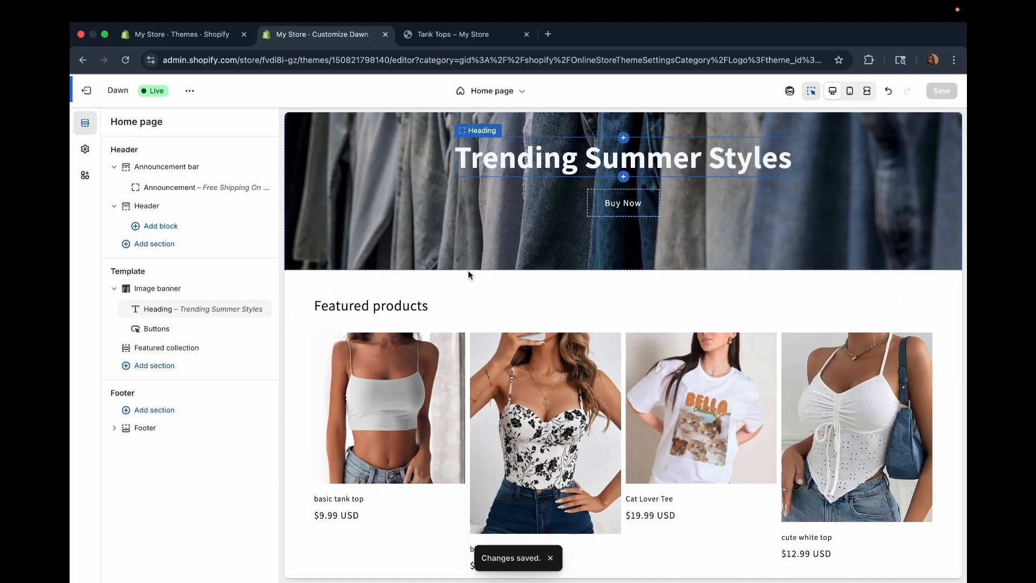
scroll(568, 279, up, 6)
scroll(542, 319, down, 1)
scroll(542, 319, down, 6)
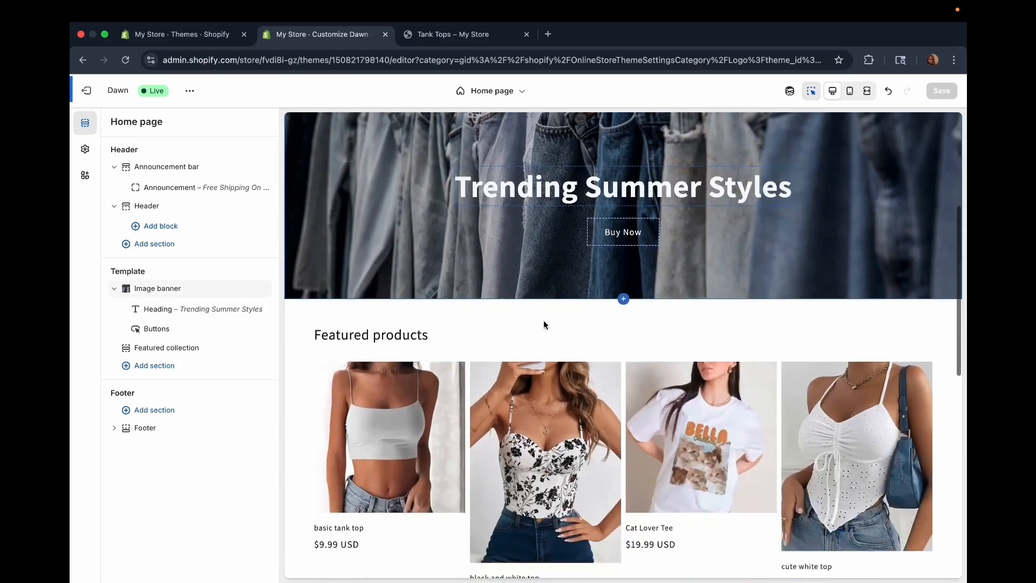
scroll(520, 384, down, 2)
scroll(520, 384, down, 1)
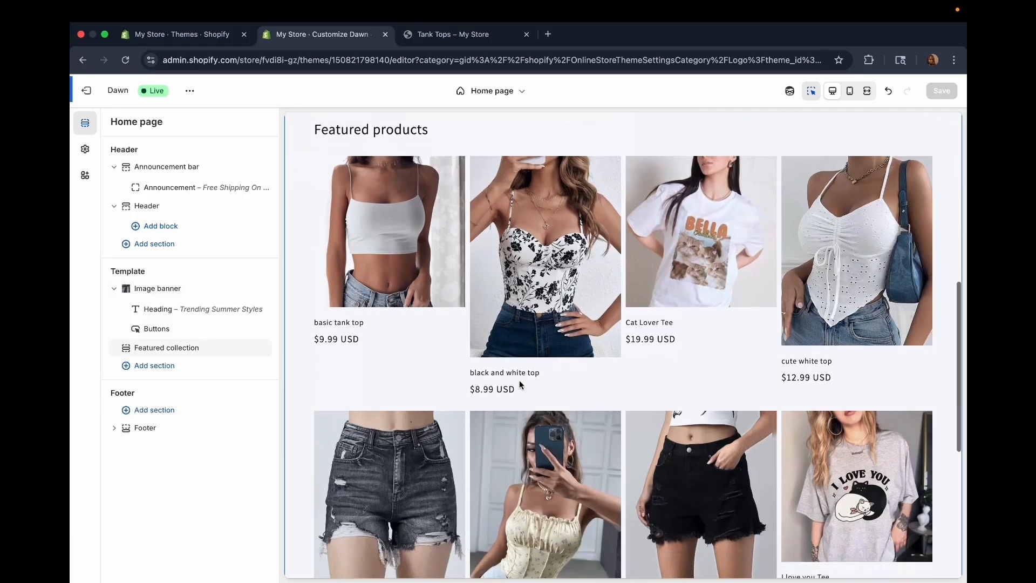
scroll(520, 385, up, 1)
- Add a Featured collection section to the home page template below the existing featured collection
click(130, 367)
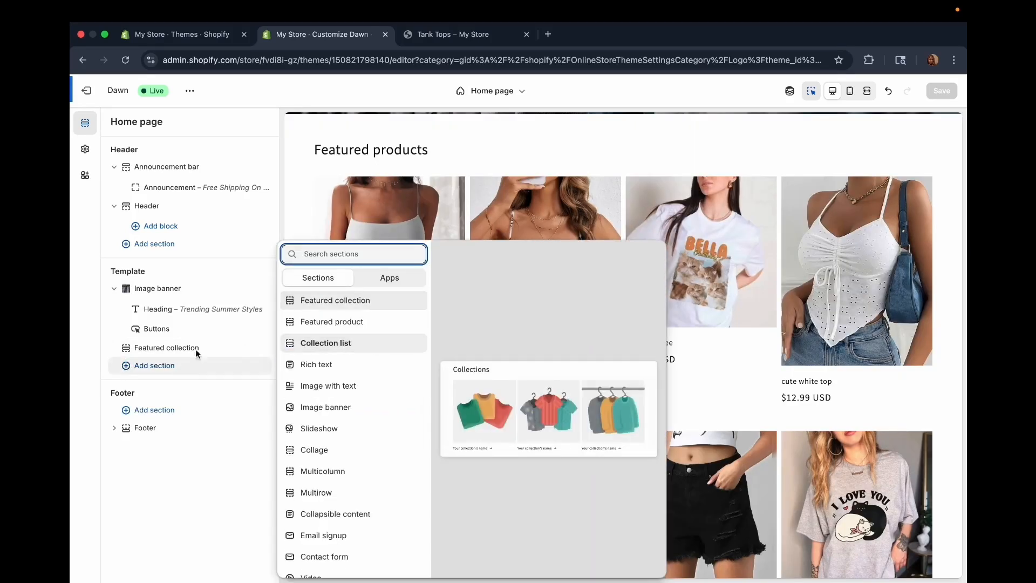
scroll(353, 409, down, 3)
scroll(350, 409, up, 3)
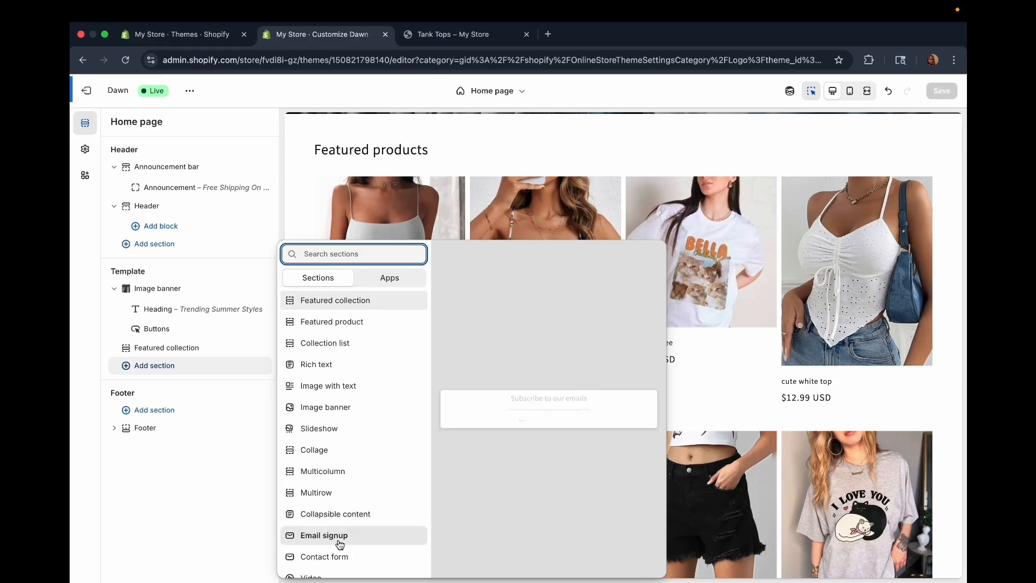
scroll(339, 558, down, 3)
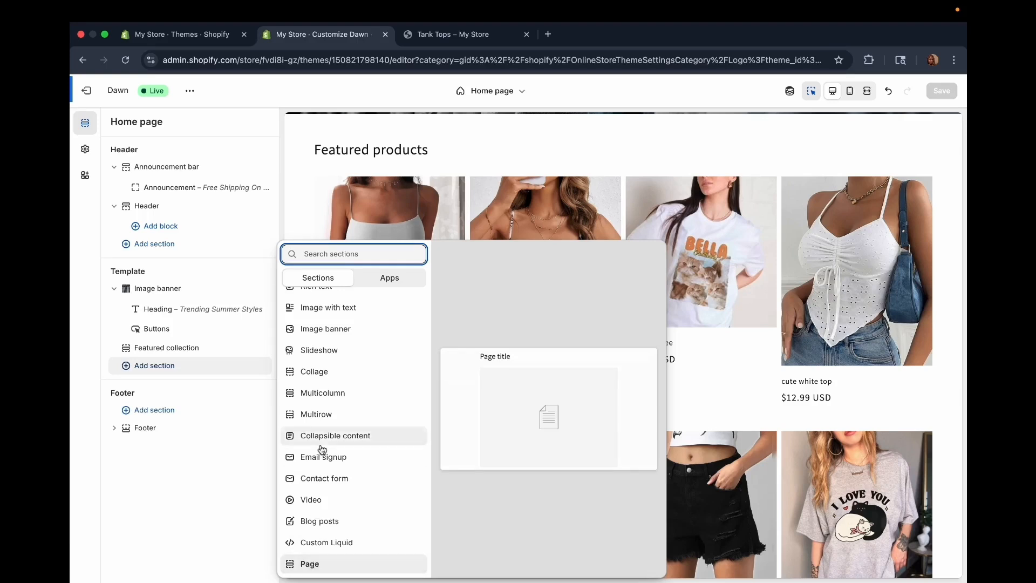
scroll(356, 378, up, 3)
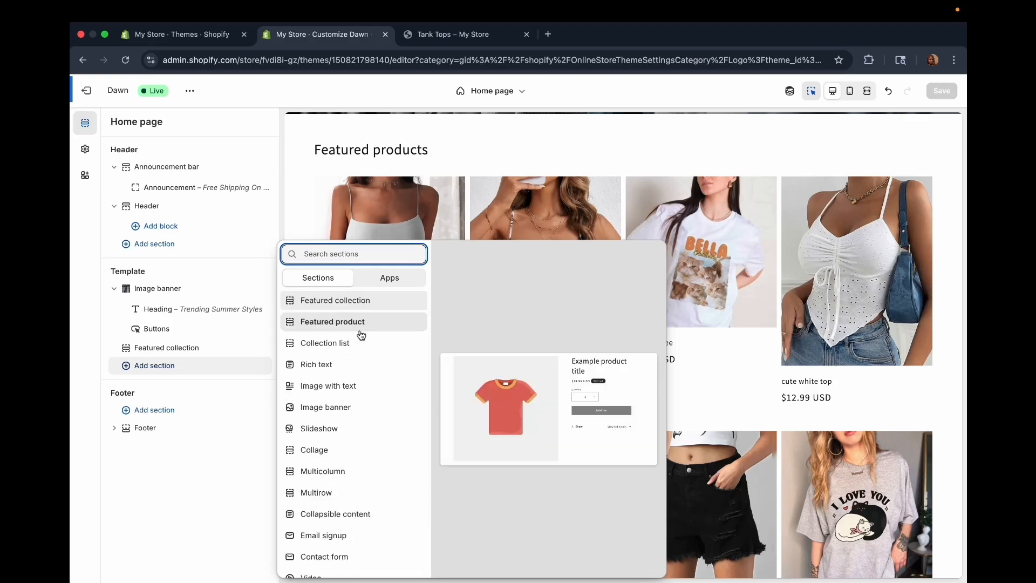
click(351, 303)
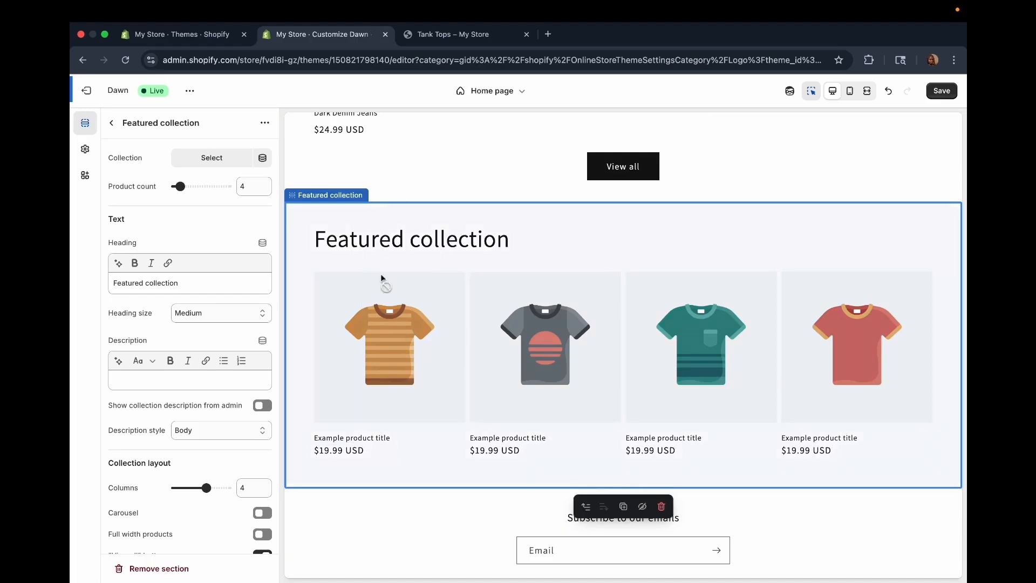
- Set the heading of the new featured collection section to "Best Seller"
click(396, 244)
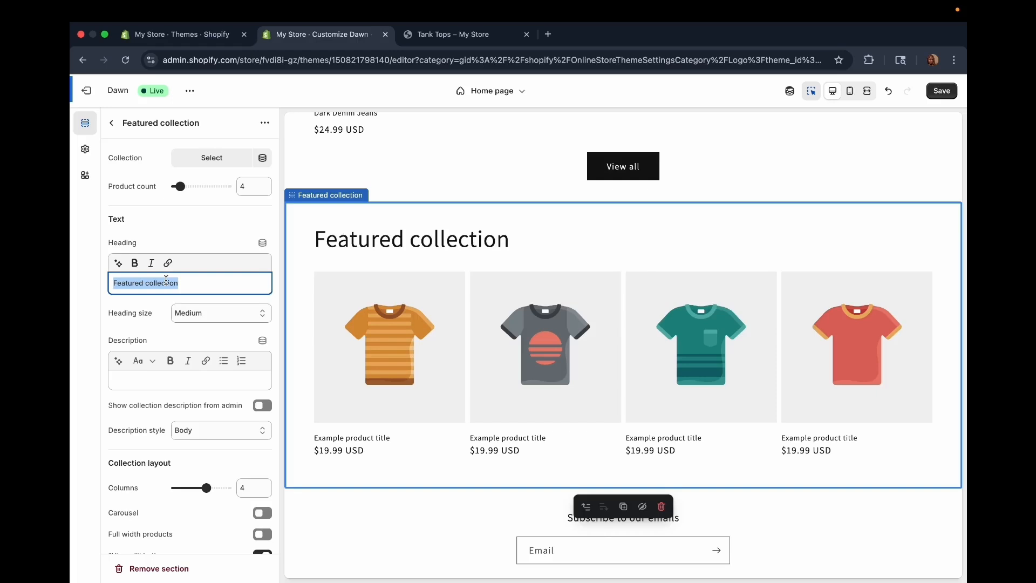
text(Trendi)
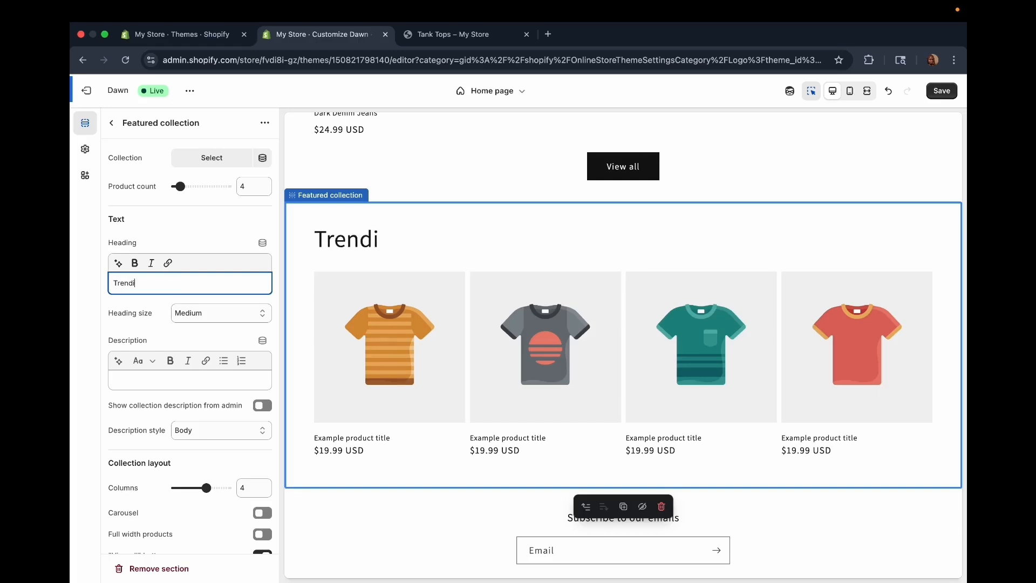
text(ng Now)
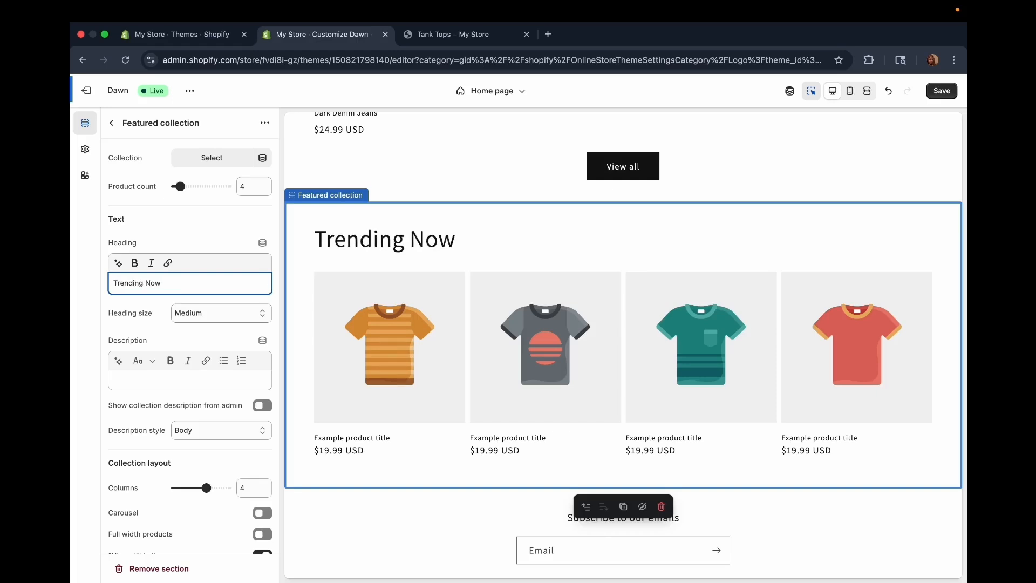
drag(180, 287, 97, 285)
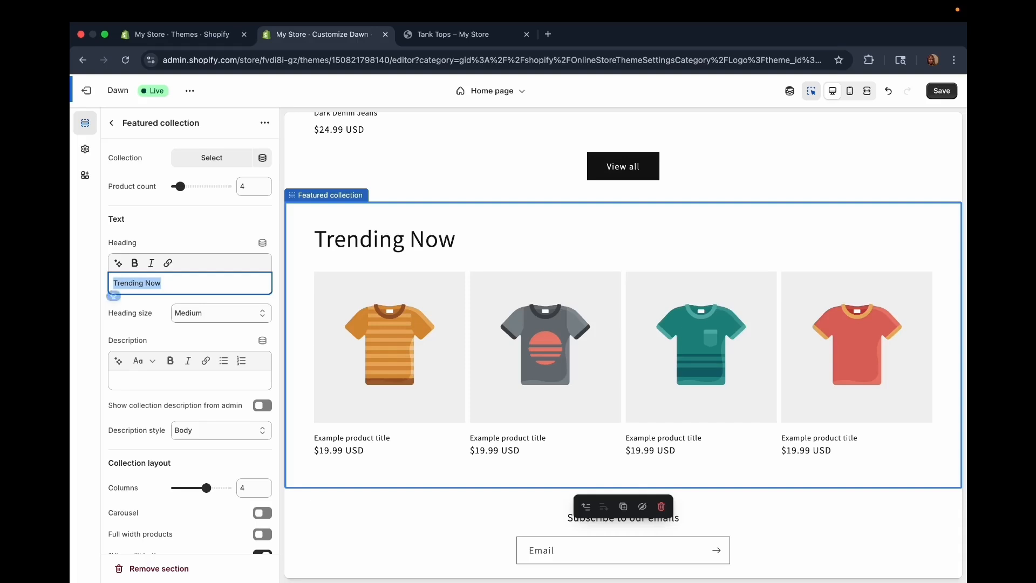
text(Best Seller)
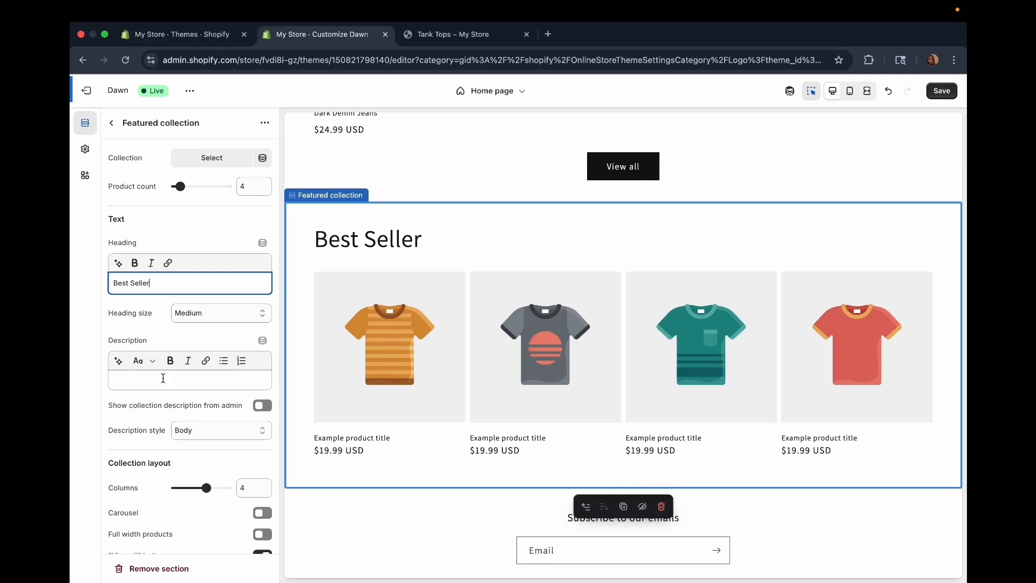
- Assign the Tank Tops collection to the Best Seller section and set its product count to 4
scroll(200, 382, down, 5)
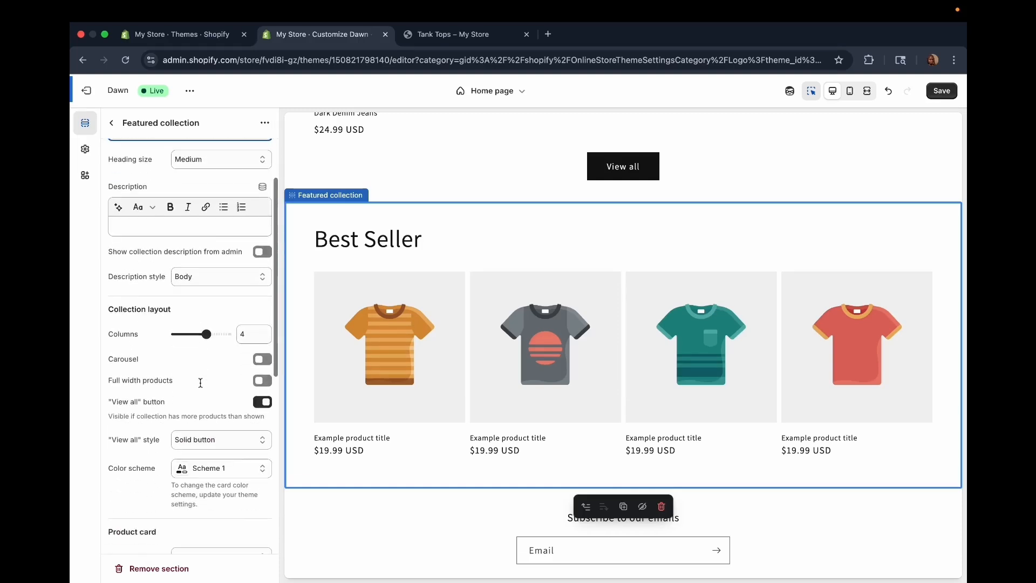
scroll(200, 383, up, 5)
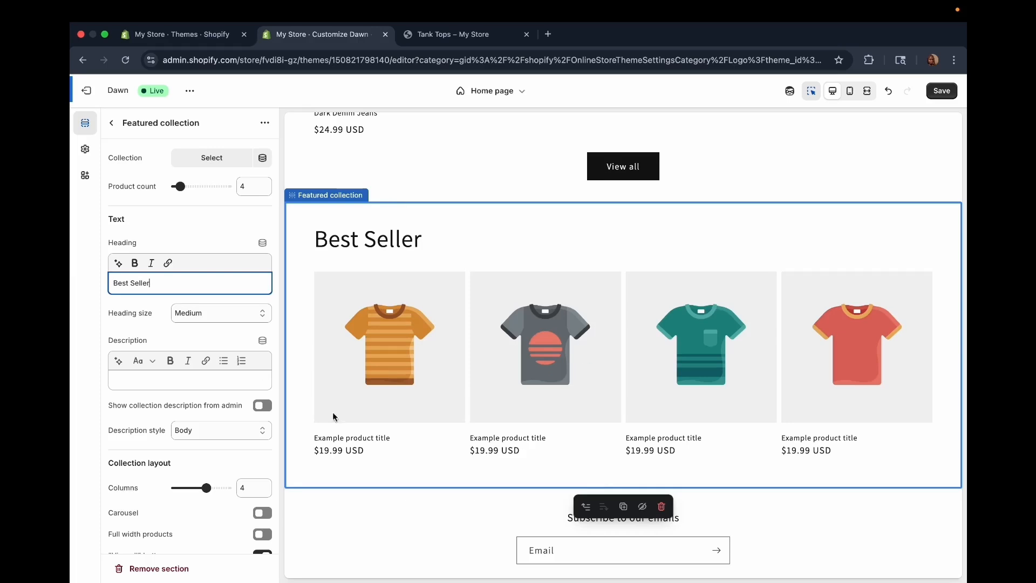
click(213, 162)
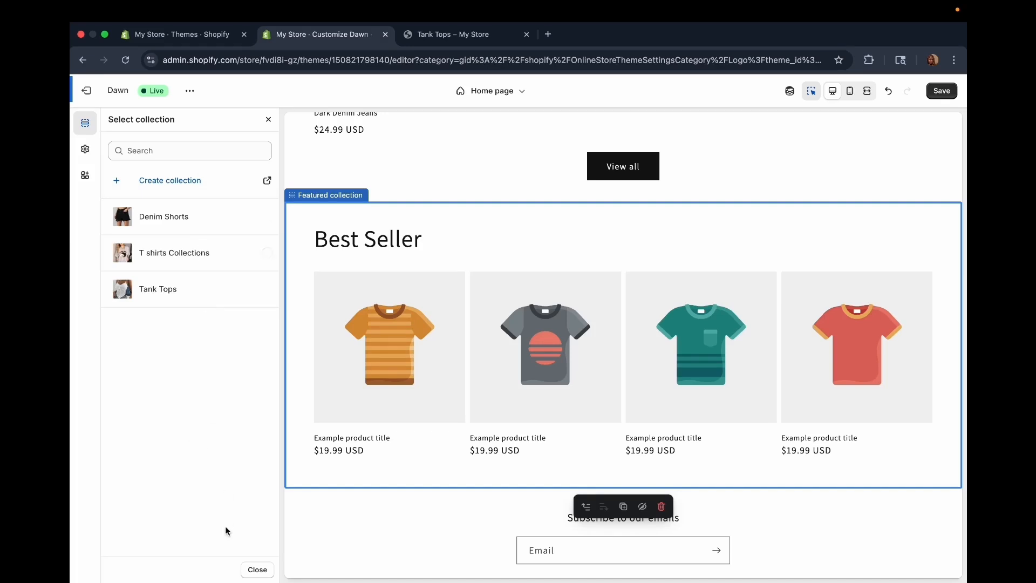
click(184, 288)
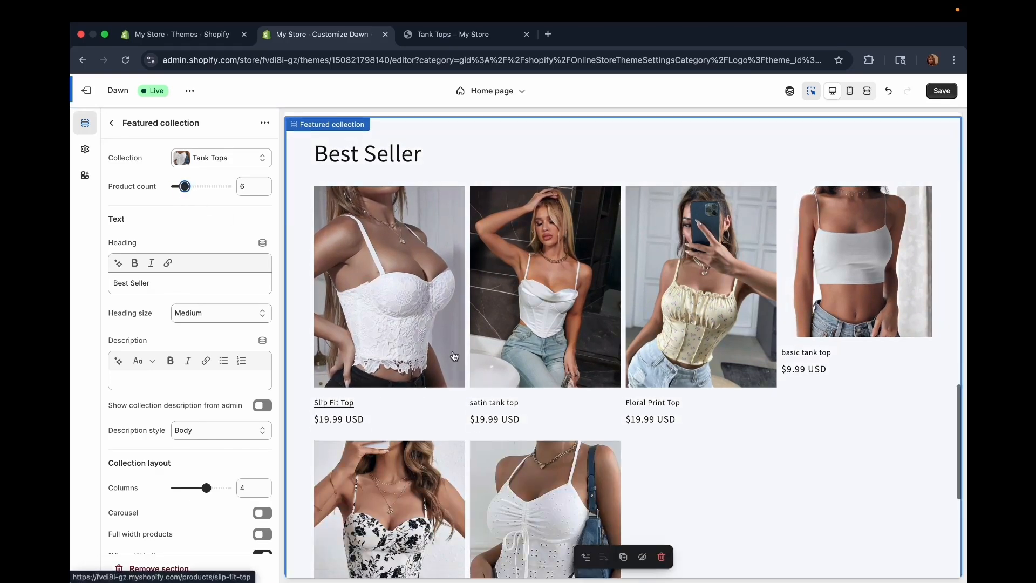
scroll(453, 354, down, 2)
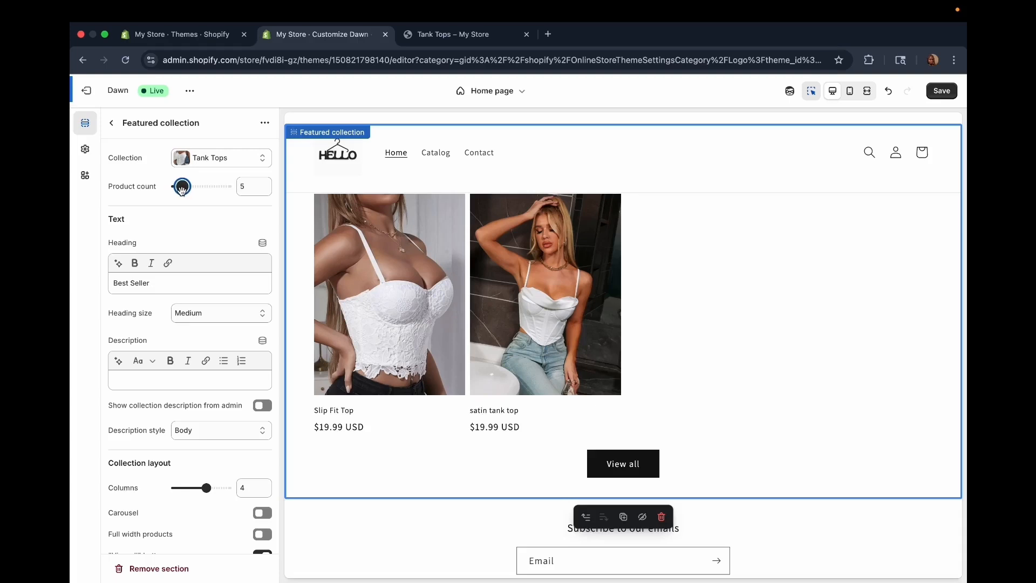
drag(182, 191, 180, 189)
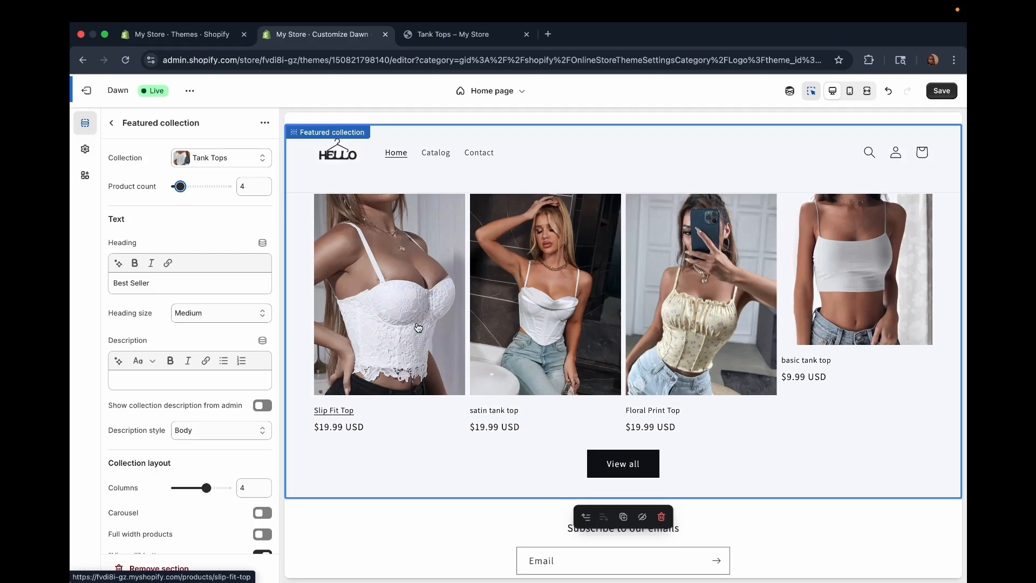
- Check the Best Seller section in the home page preview and view its full Tank Tops collection page
scroll(418, 327, down, 2)
scroll(190, 413, down, 3)
scroll(190, 413, down, 4)
scroll(190, 413, up, 7)
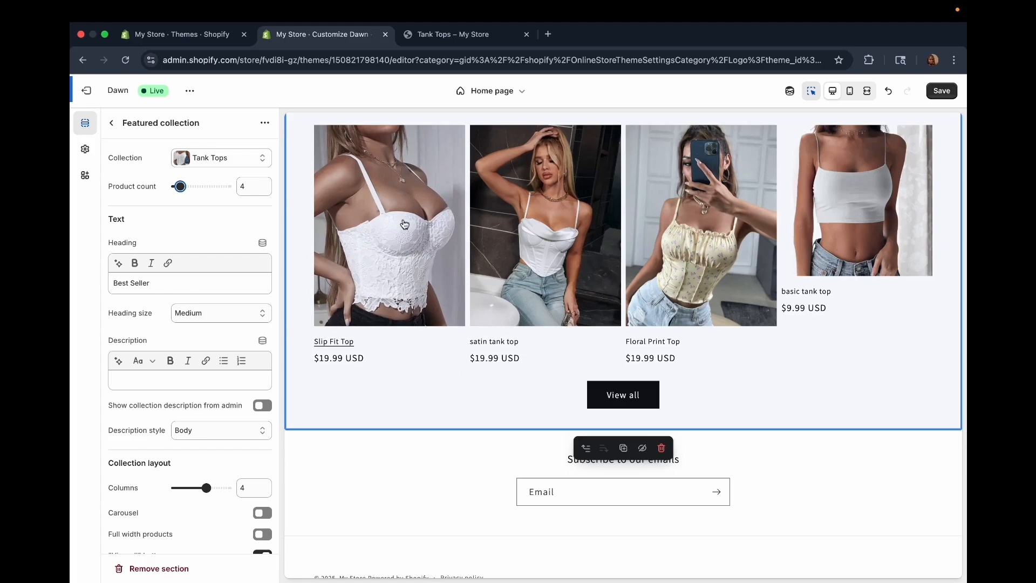
scroll(453, 300, up, 3)
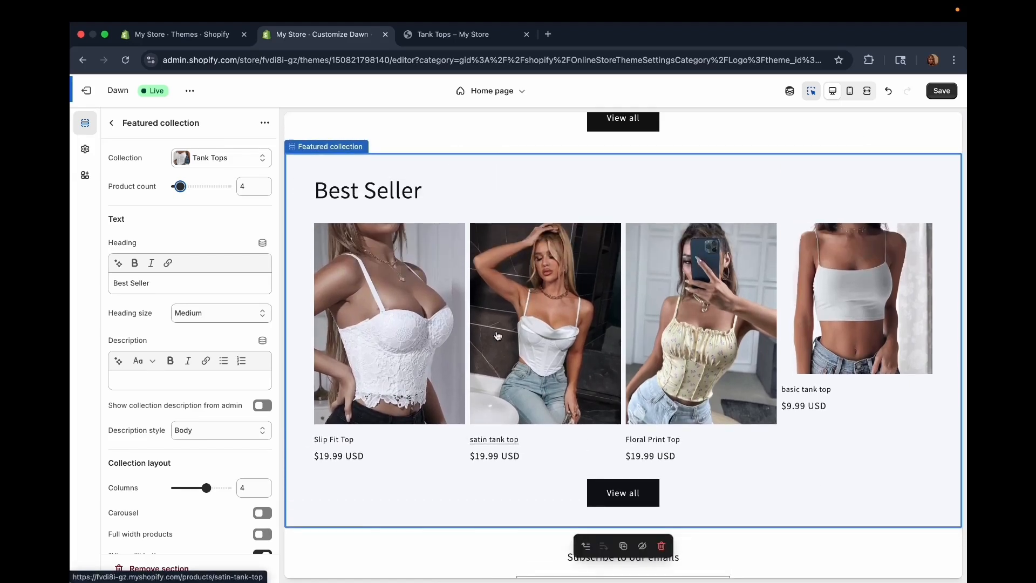
scroll(497, 336, down, 2)
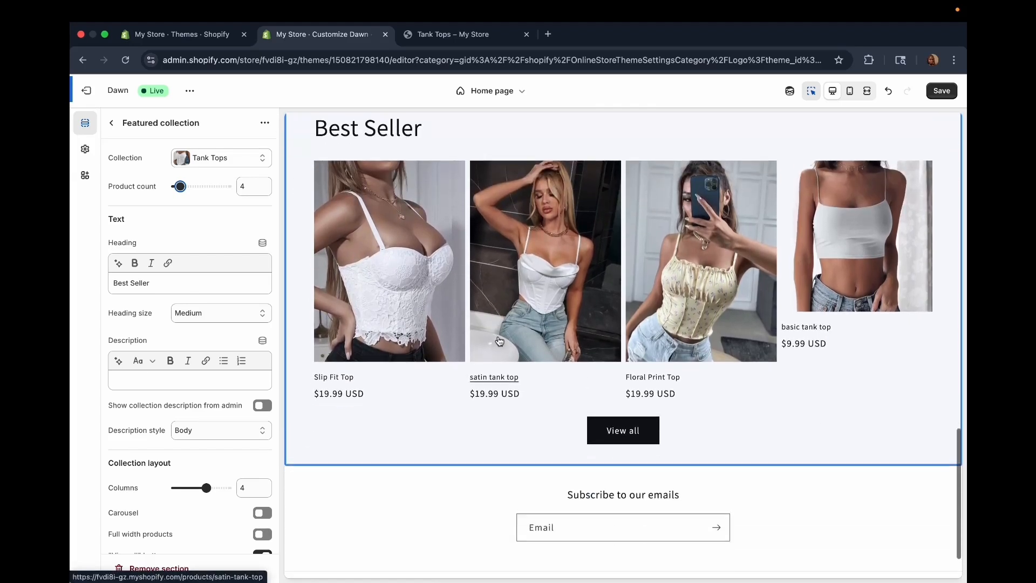
click(618, 431)
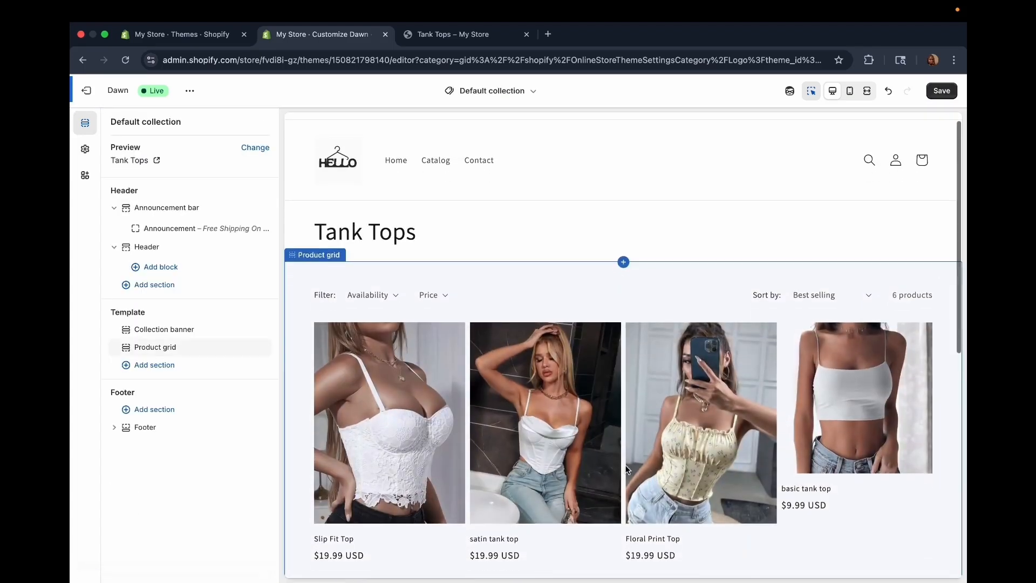
scroll(620, 469, down, 10)
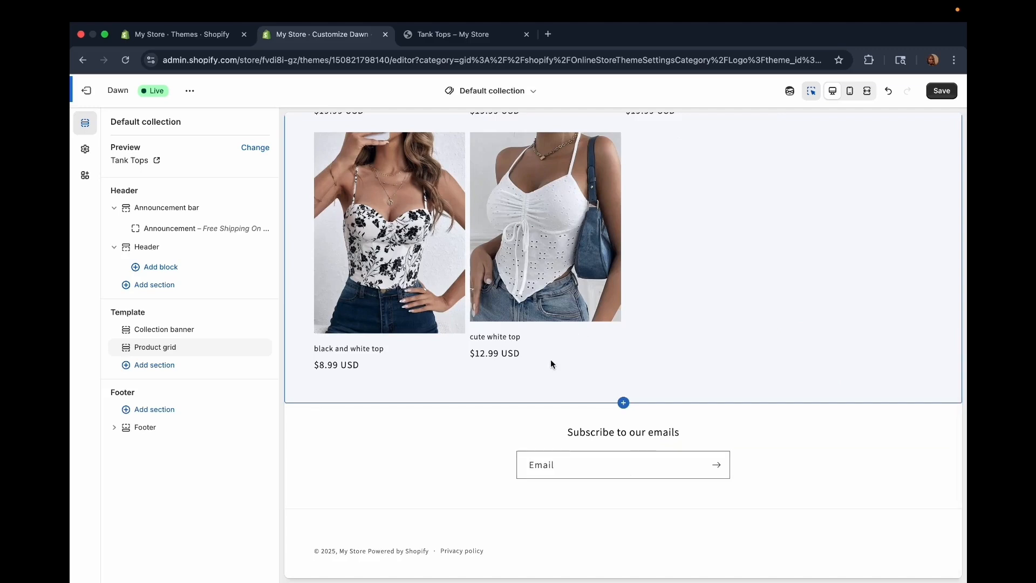
scroll(308, 226, up, 10)
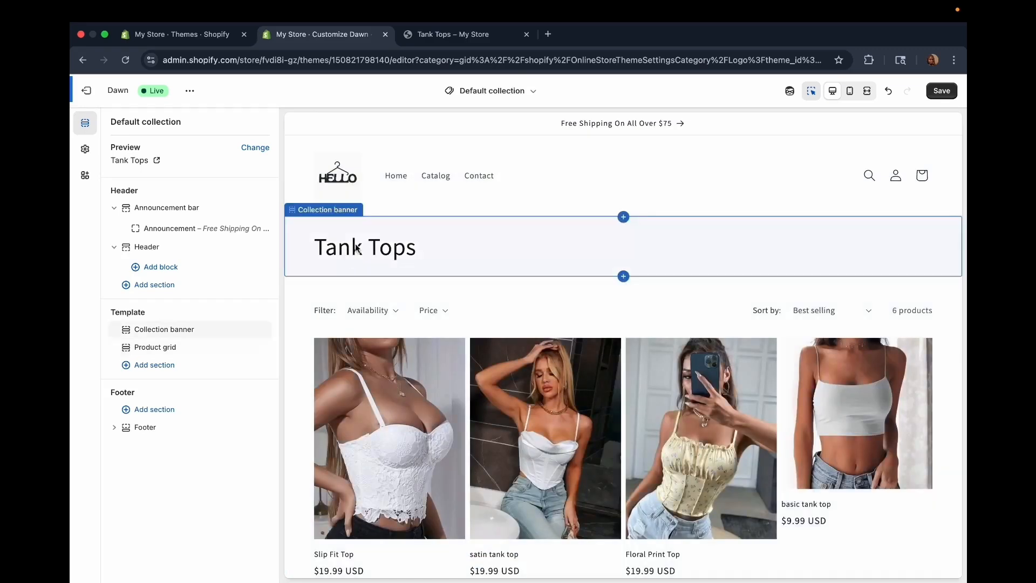
- Return the preview from the Tank Tops collection page to the home page
click(402, 182)
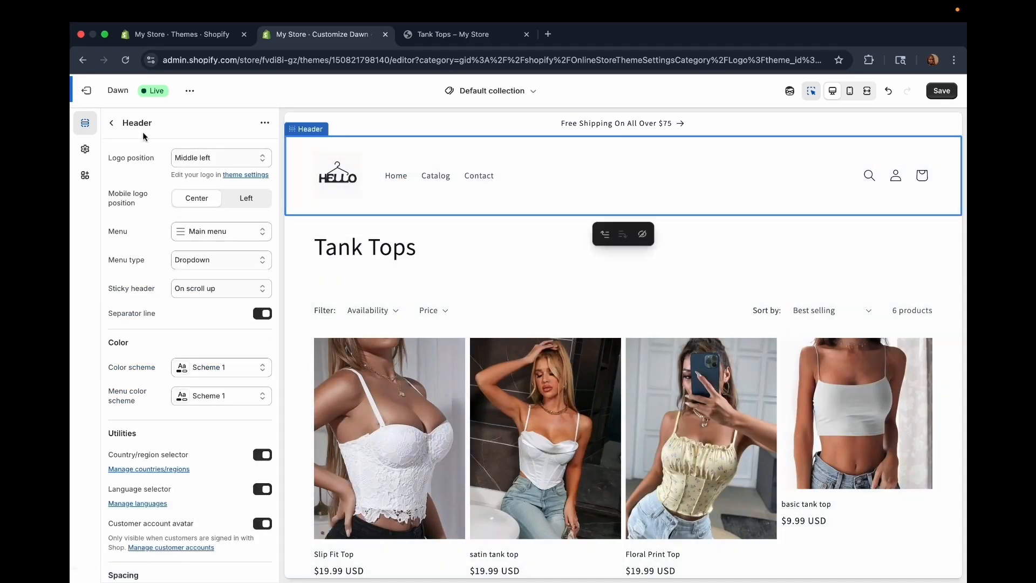
click(111, 125)
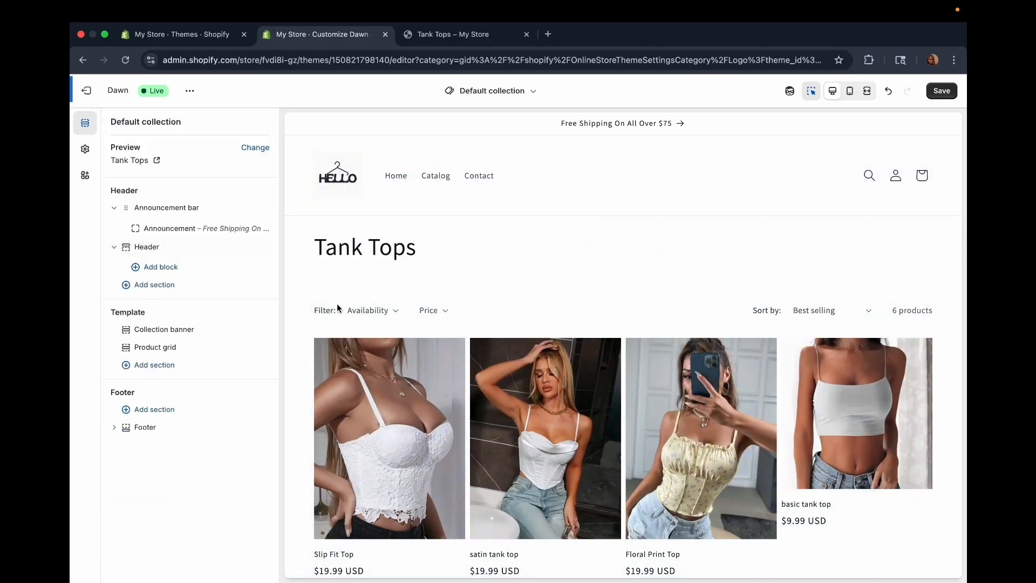
click(393, 174)
click(393, 174)
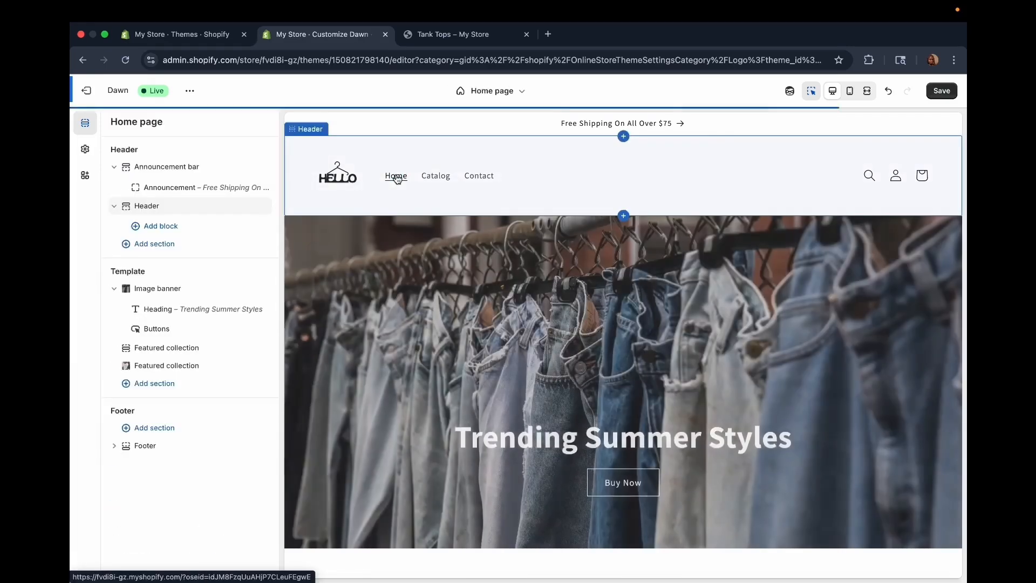
- Review the order of the banner, Featured products and Best Seller sections in the home page preview
scroll(472, 347, down, 3)
scroll(473, 347, down, 5)
scroll(473, 347, up, 3)
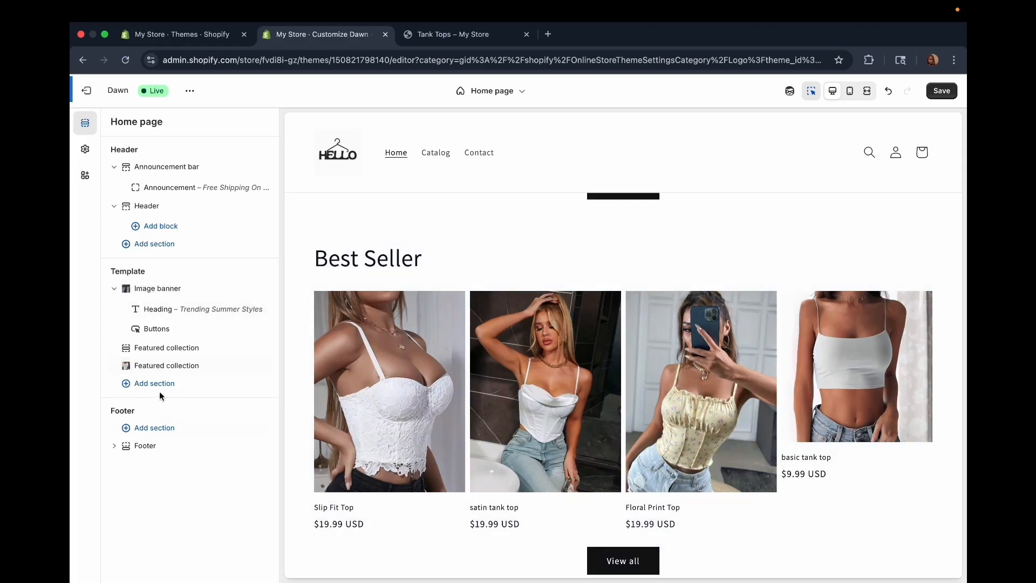
scroll(420, 361, up, 15)
scroll(419, 361, down, 9)
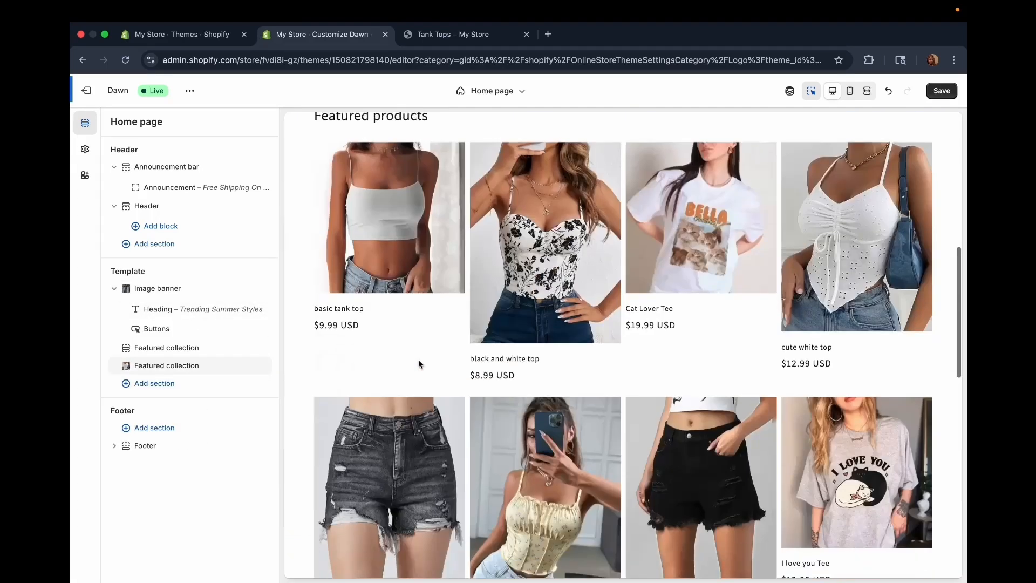
scroll(419, 363, down, 5)
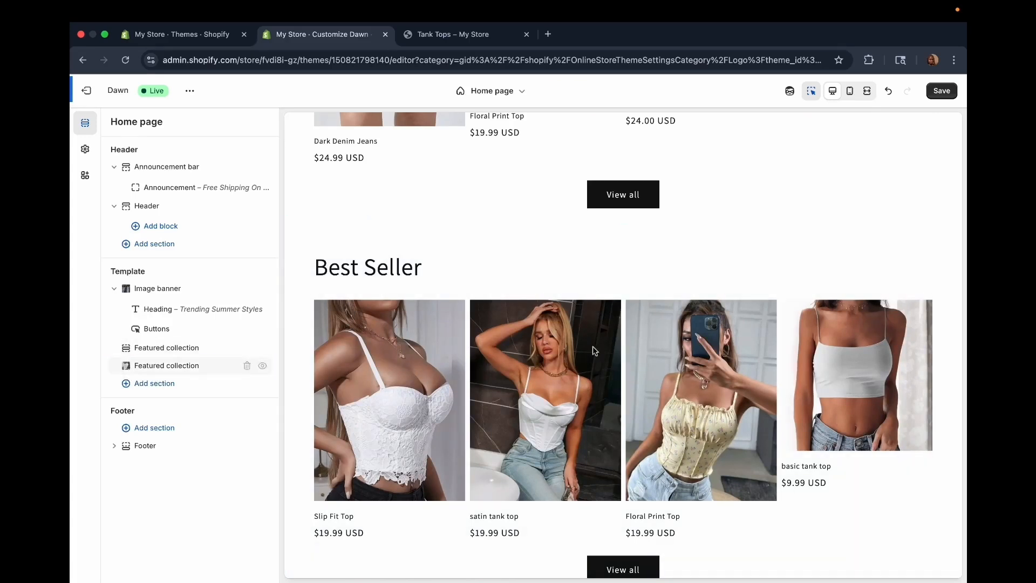
scroll(395, 360, up, 10)
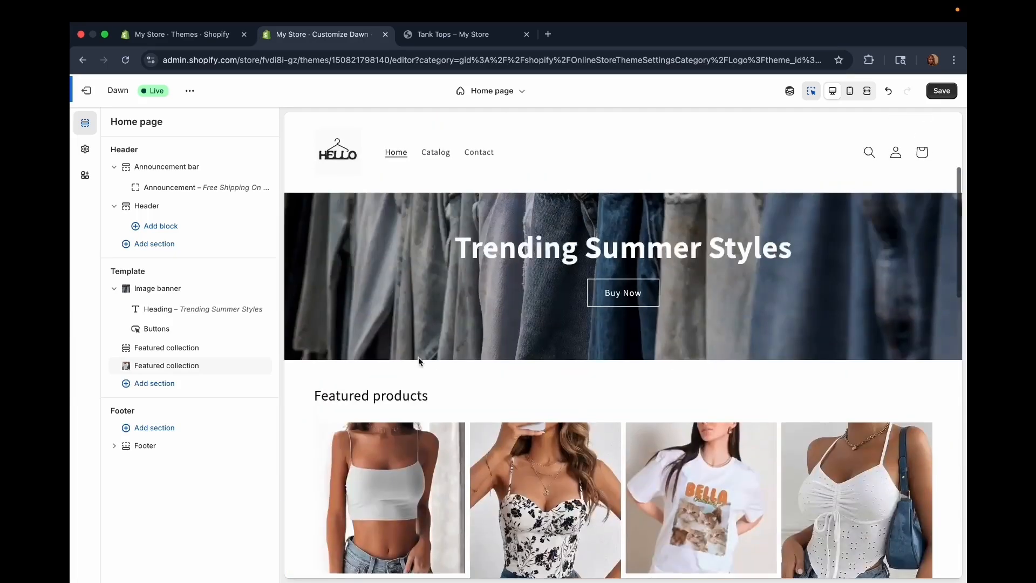
scroll(461, 427, down, 10)
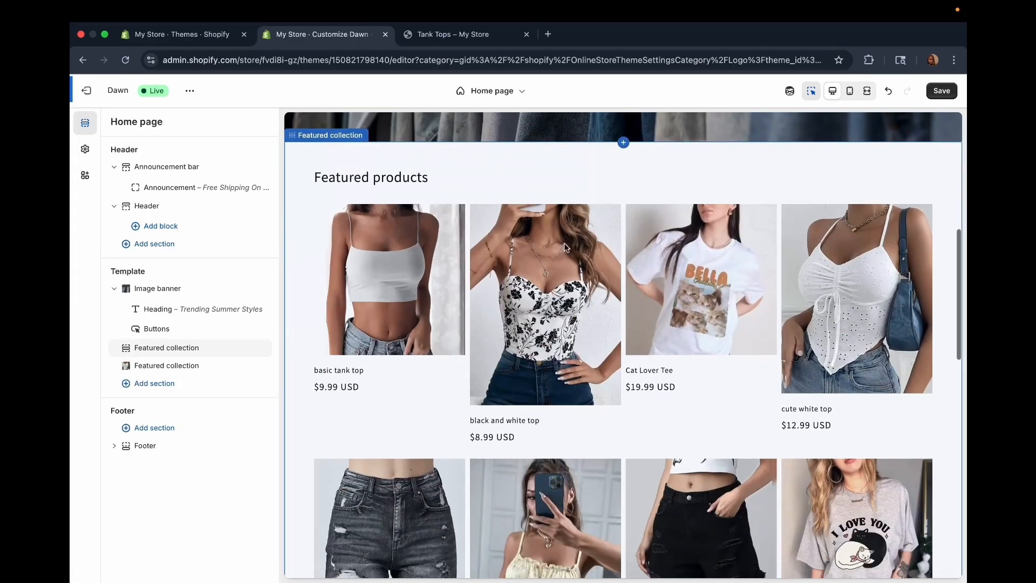
scroll(413, 281, down, 1)
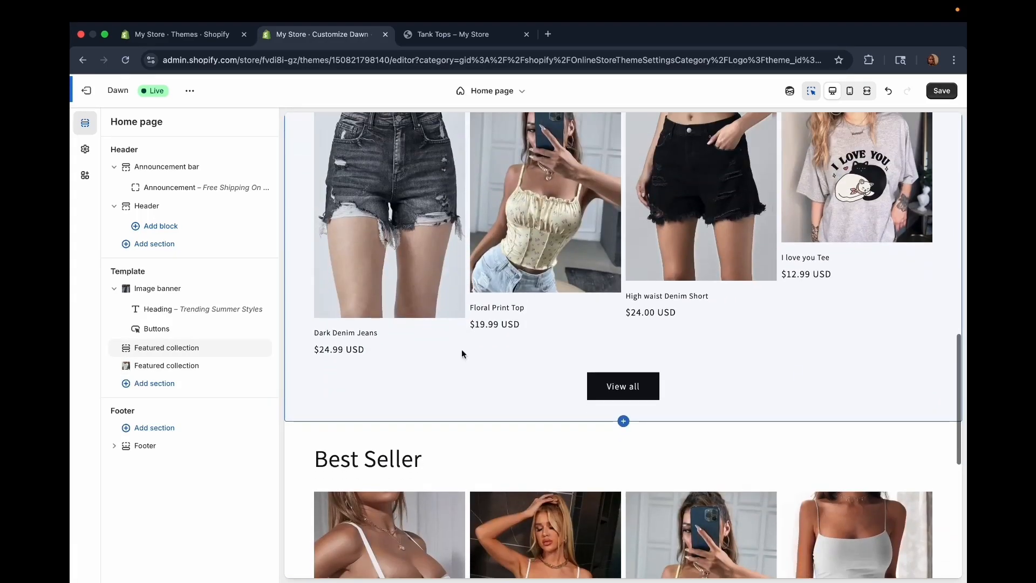
scroll(461, 335, down, 1)
scroll(461, 335, down, 2)
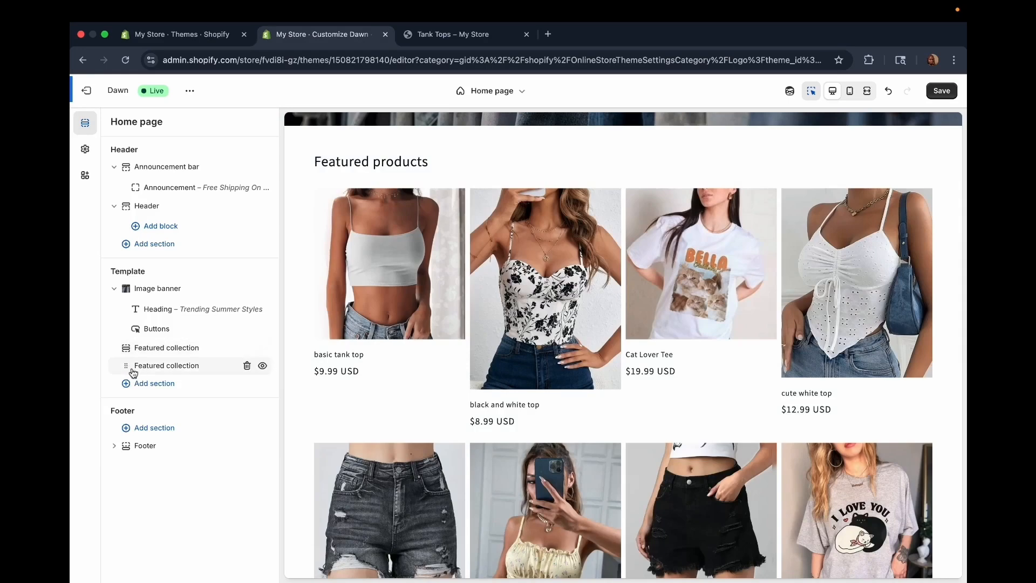
- Move the Best Seller featured collection above the Featured products collection and check the new order in the preview
drag(129, 369, 127, 346)
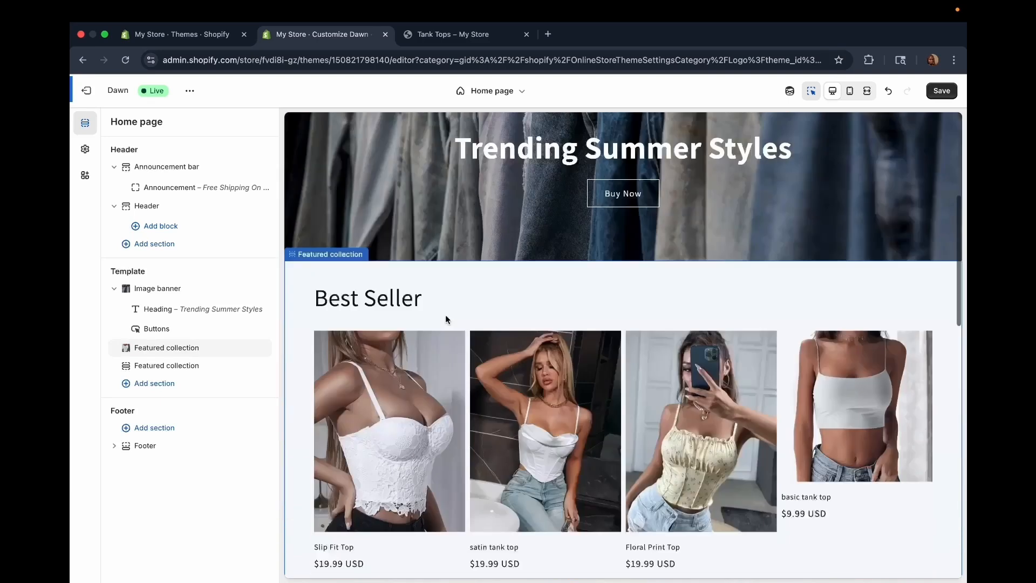
scroll(503, 402, down, 15)
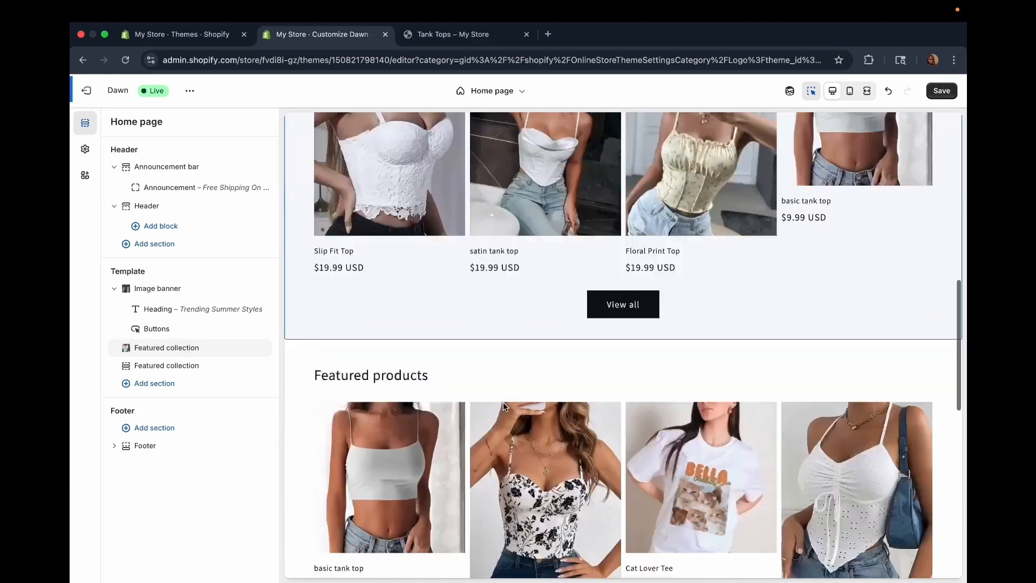
scroll(502, 405, down, 2)
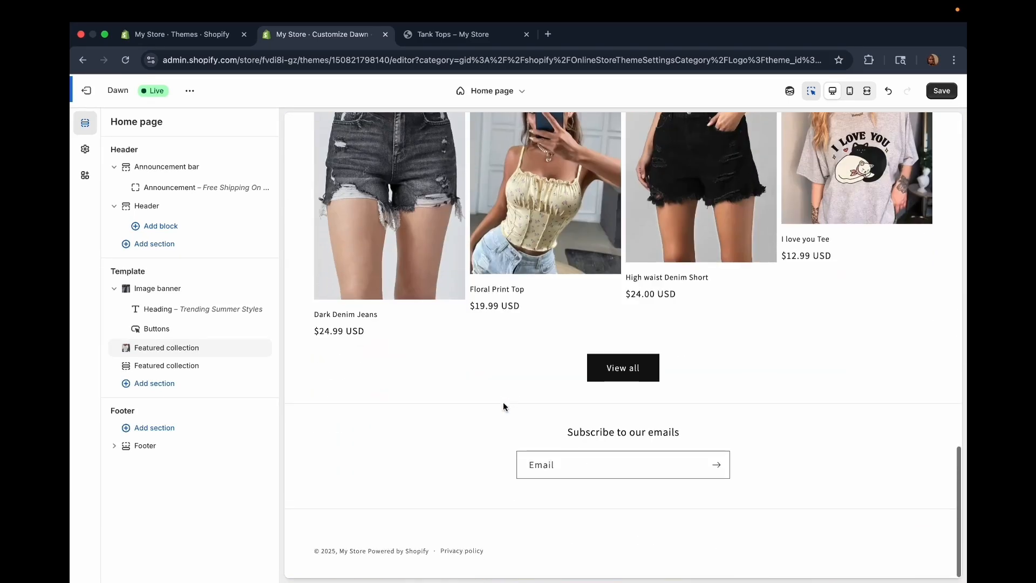
- Add a Featured product section at the end of the home page template and assign the I love you Tee product
click(128, 386)
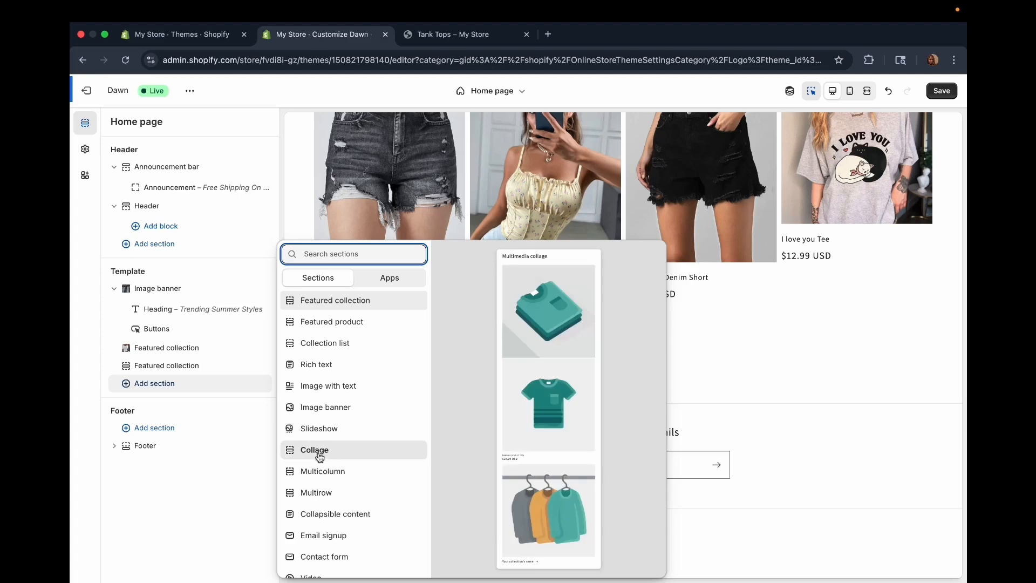
click(320, 324)
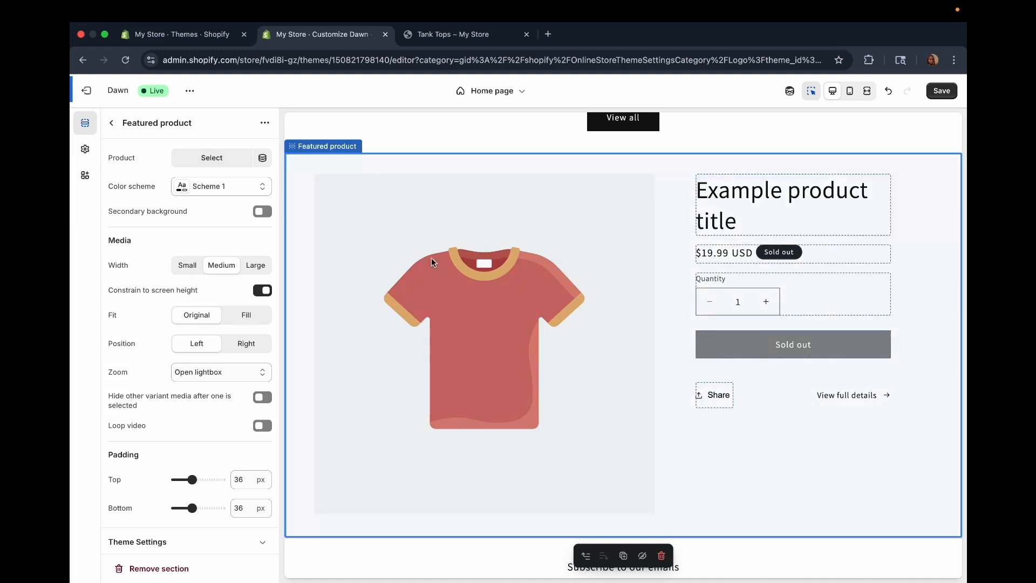
click(218, 157)
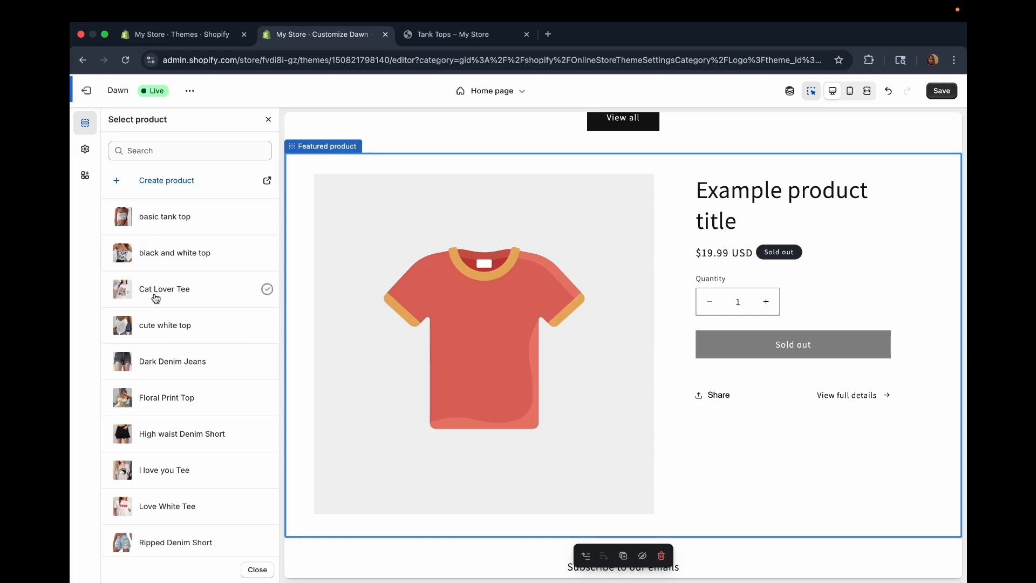
click(165, 469)
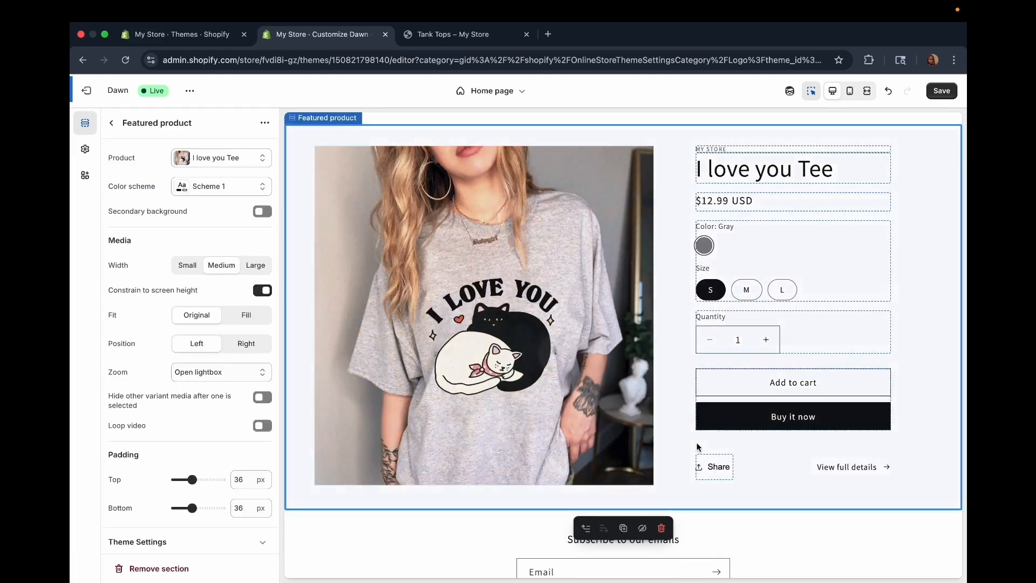
- Look over the I love you Tee product section in the preview and return to the home page's section list
scroll(697, 447, down, 3)
scroll(696, 432, up, 5)
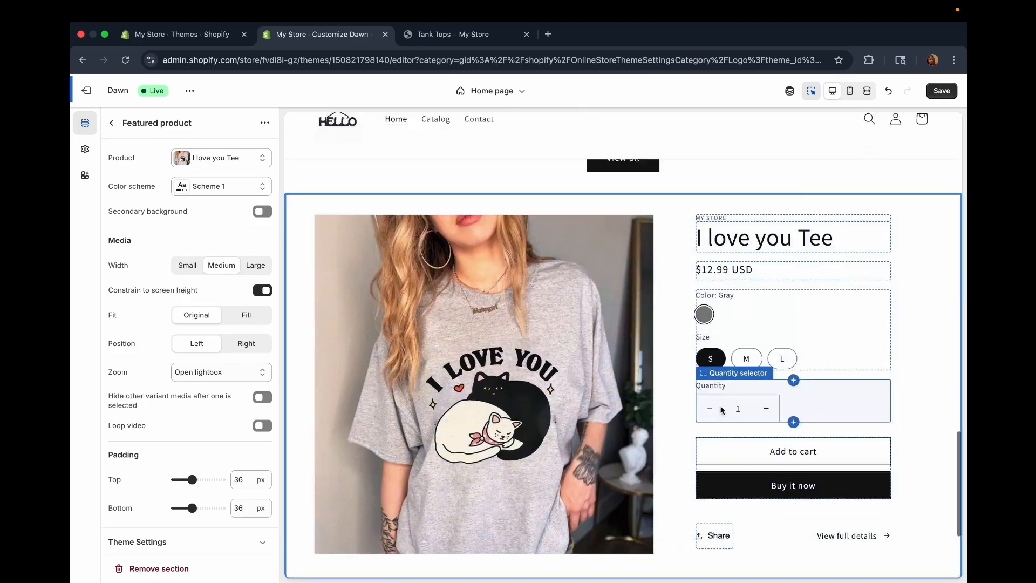
scroll(722, 410, down, 3)
scroll(721, 410, up, 2)
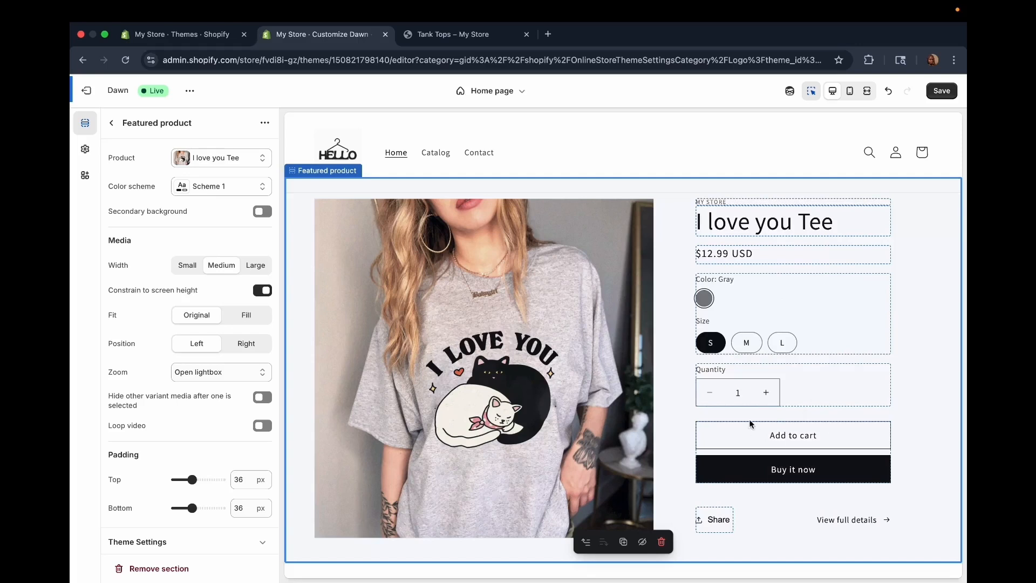
scroll(749, 423, down, 3)
scroll(776, 368, up, 10)
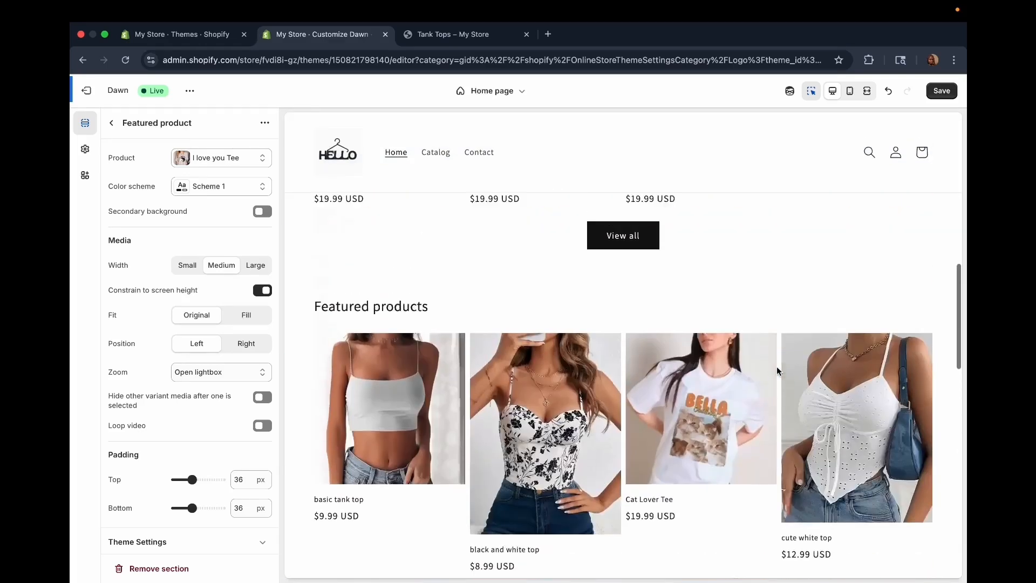
scroll(777, 371, down, 10)
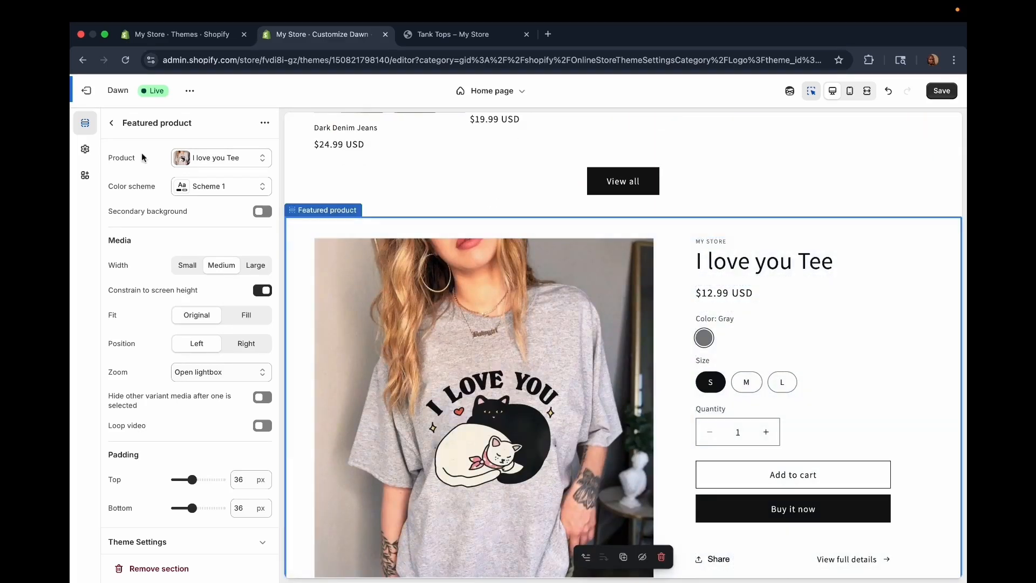
click(113, 125)
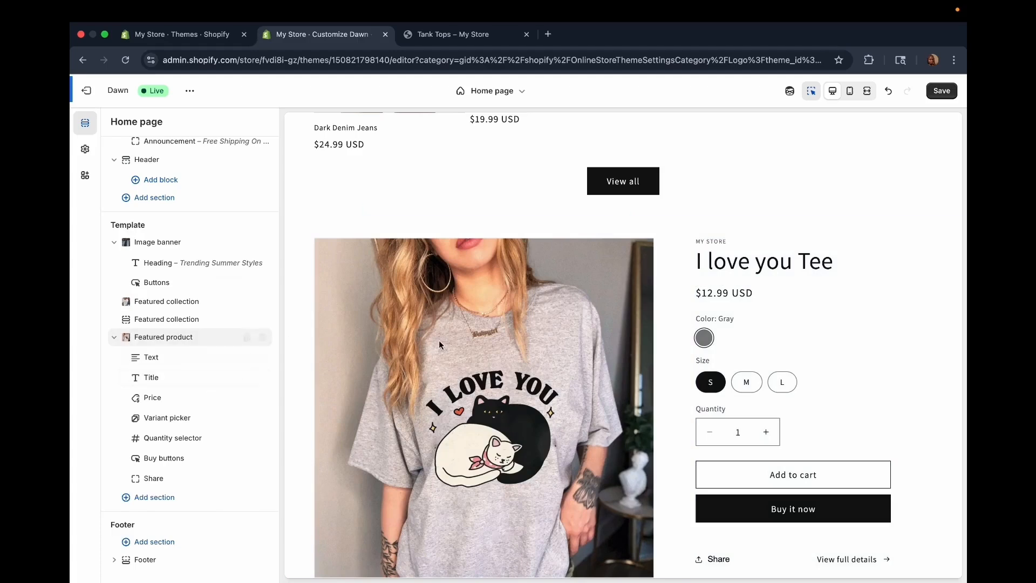
- Move the Featured product section between the Best Seller and Featured products collections and check the resulting page order
scroll(439, 339, up, 10)
scroll(439, 340, up, 3)
scroll(438, 340, down, 12)
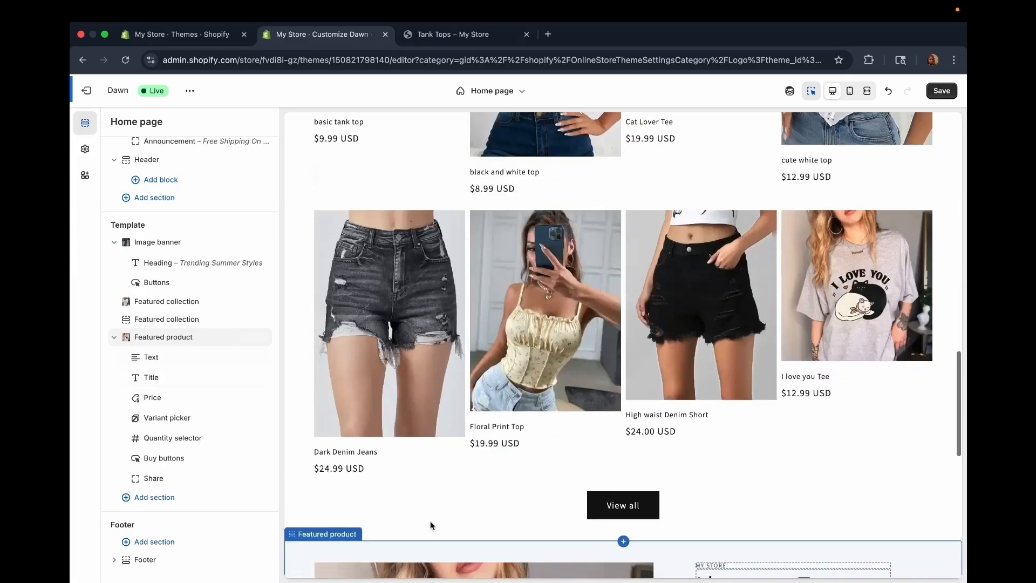
scroll(418, 432, up, 10)
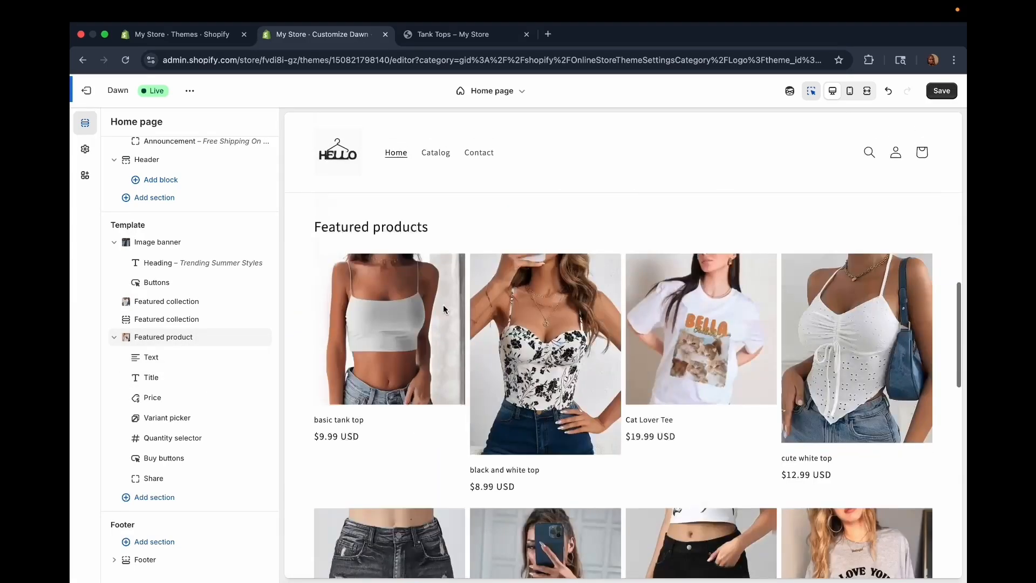
scroll(355, 315, down, 5)
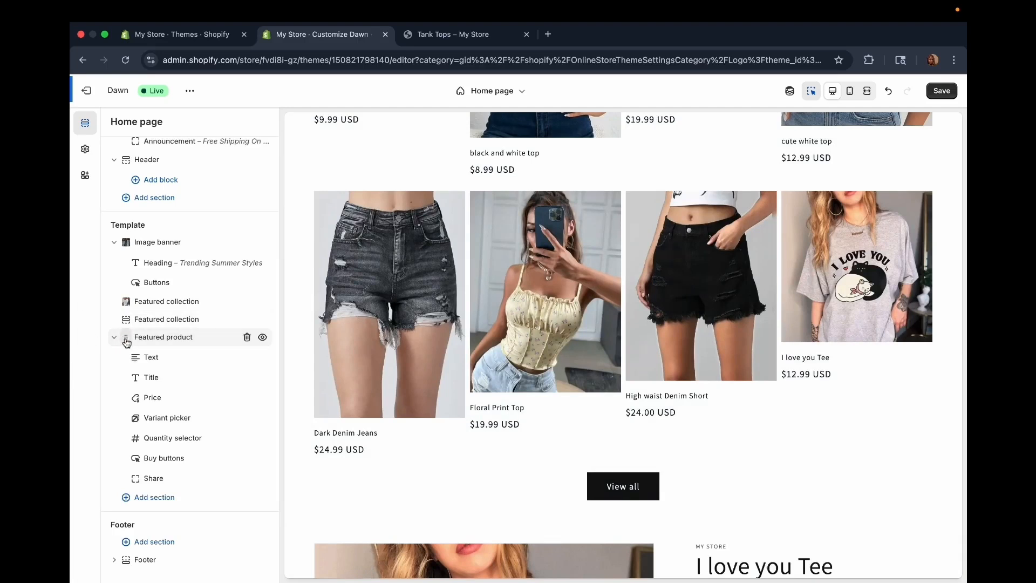
drag(126, 342, 114, 323)
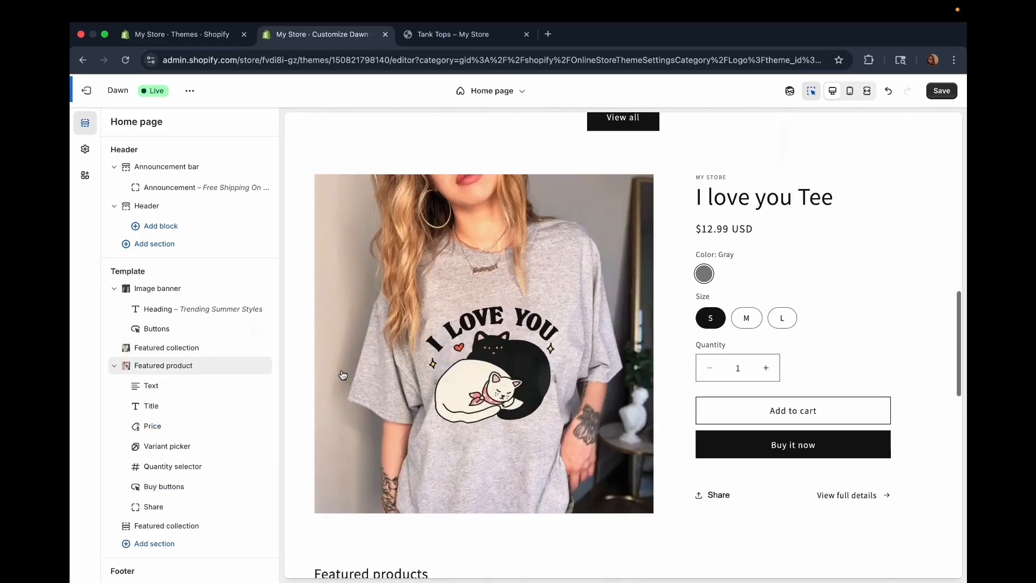
scroll(496, 390, down, 15)
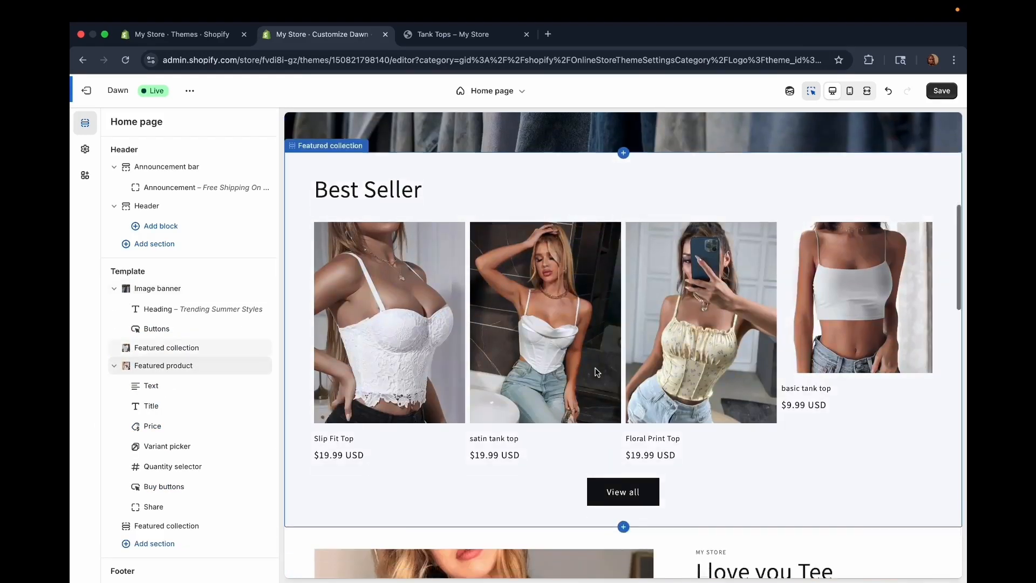
scroll(525, 359, down, 5)
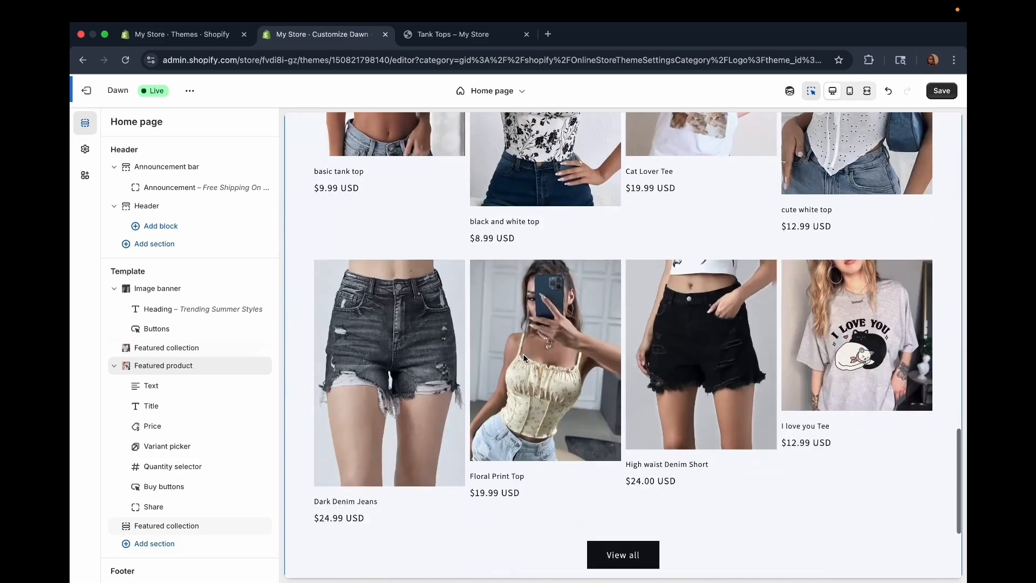
- Add a Collection list section at the end of the home page template
click(183, 371)
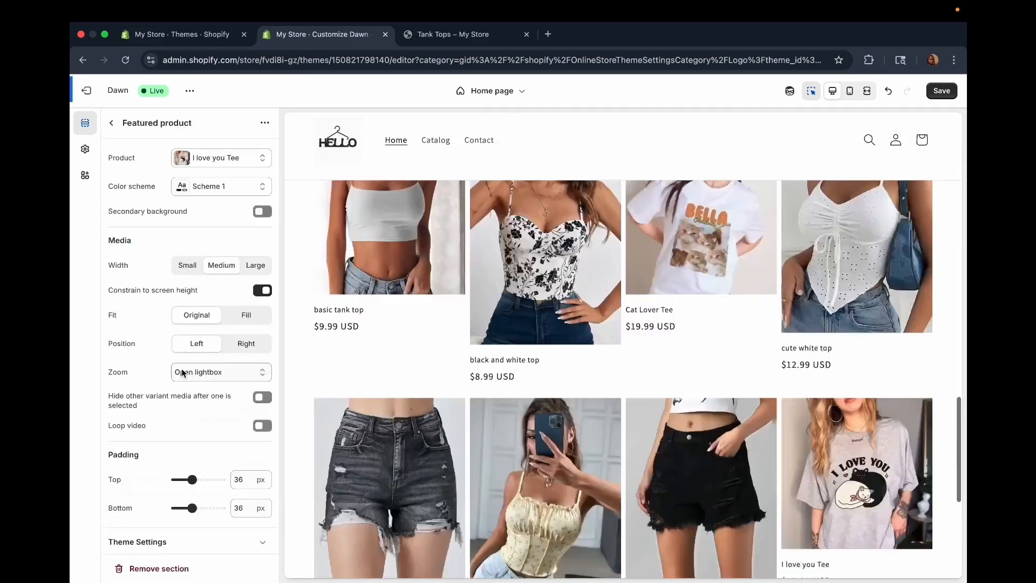
click(114, 128)
click(167, 497)
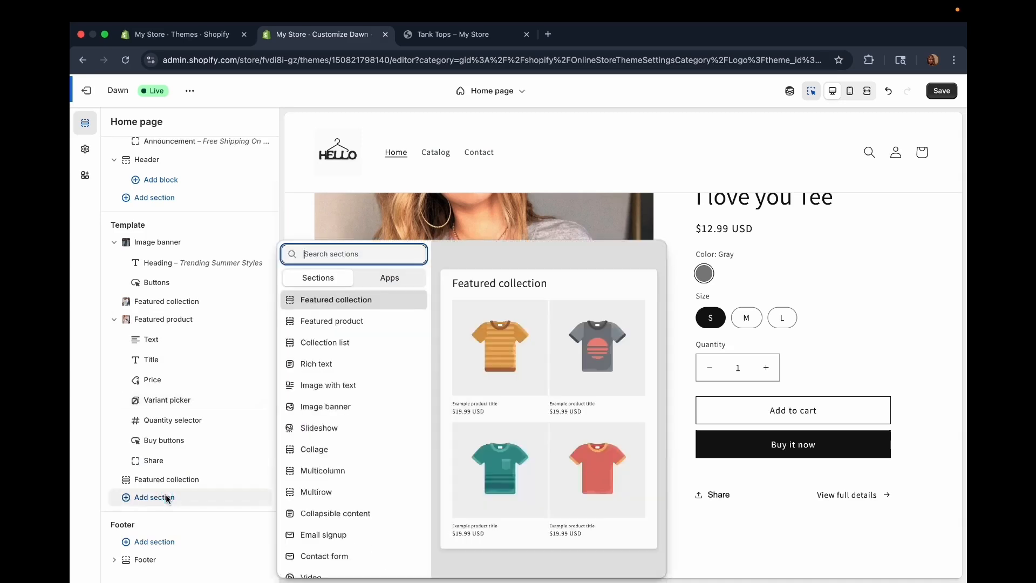
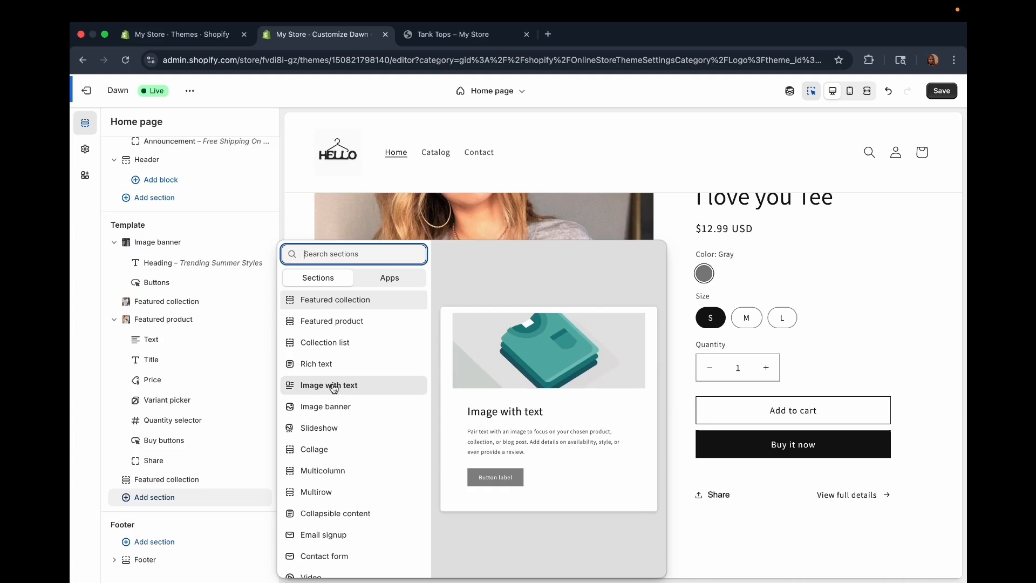
scroll(338, 438, down, 3)
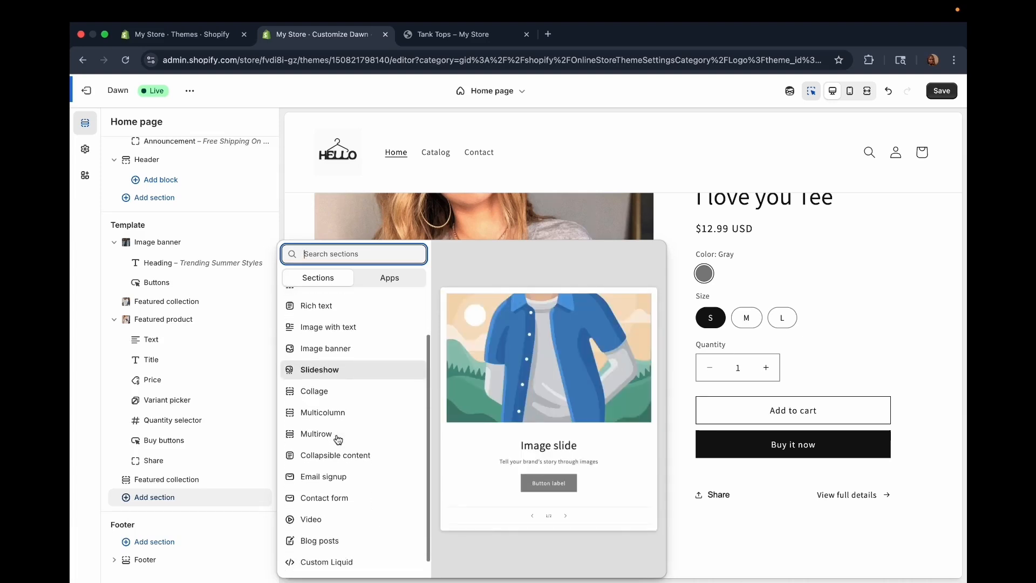
scroll(302, 372, up, 3)
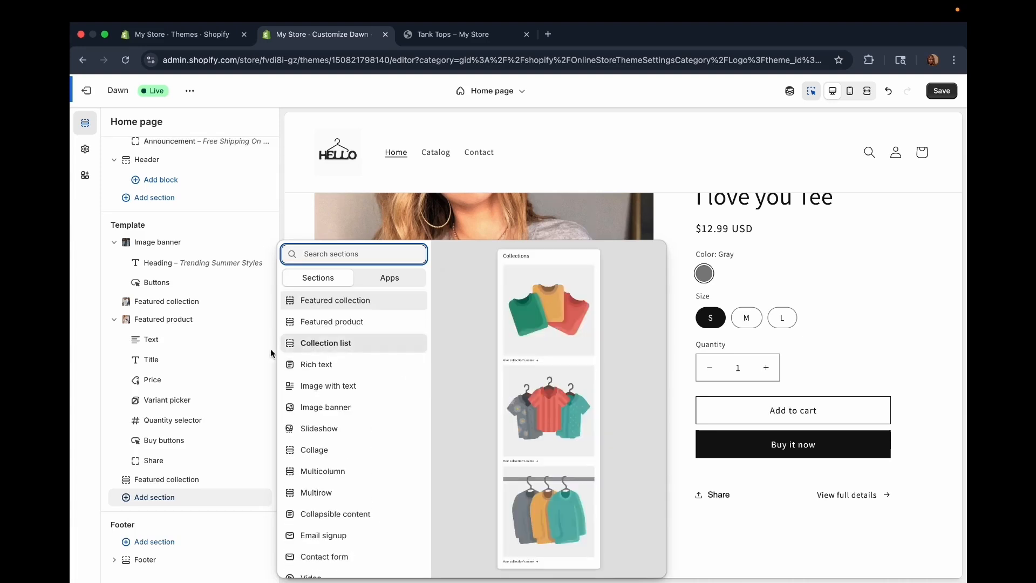
click(326, 343)
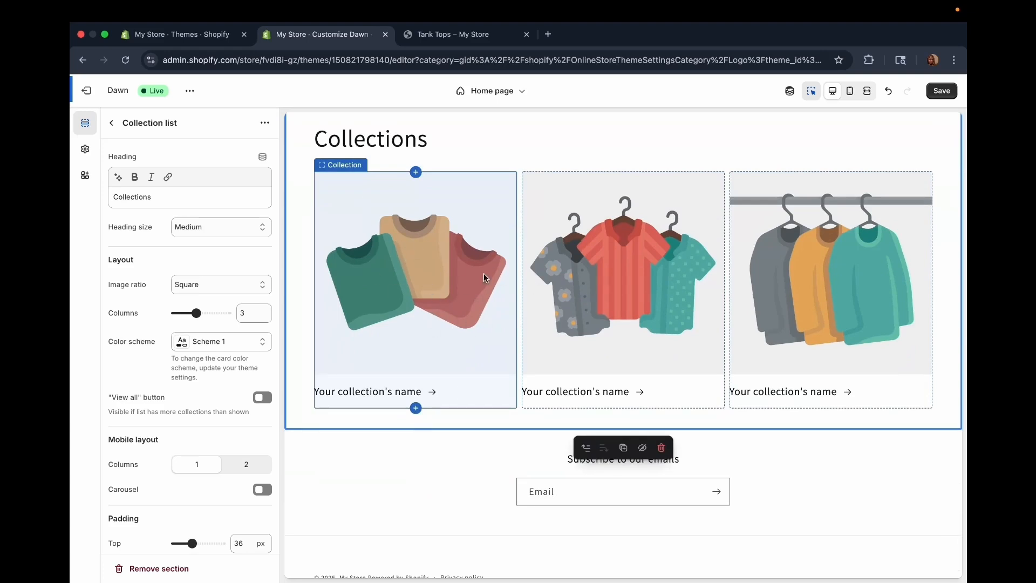
- Assign the Denim Shorts, Tank Tops and T shirts Collections to the first, second and third cards of the collection list
click(434, 246)
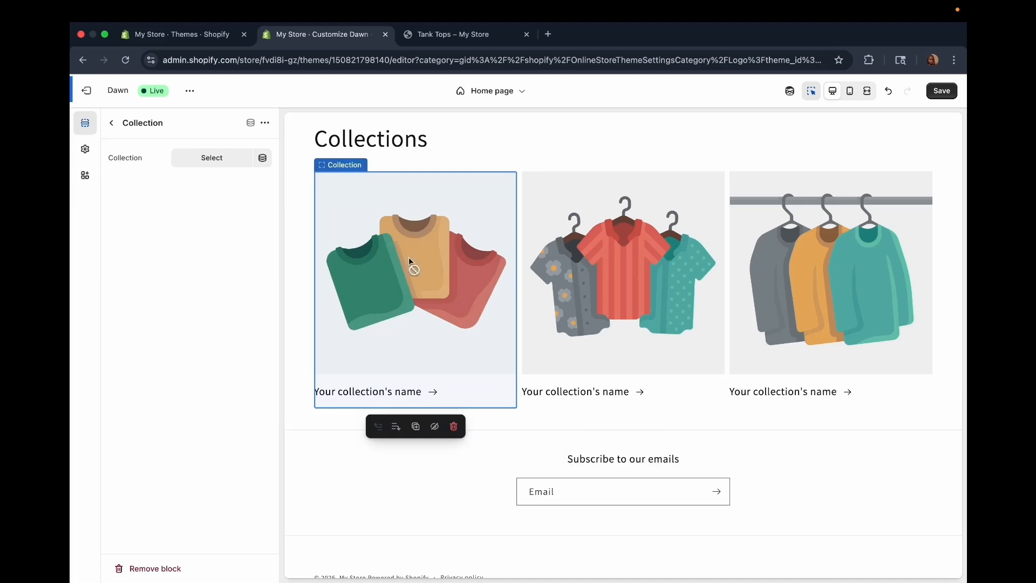
click(213, 157)
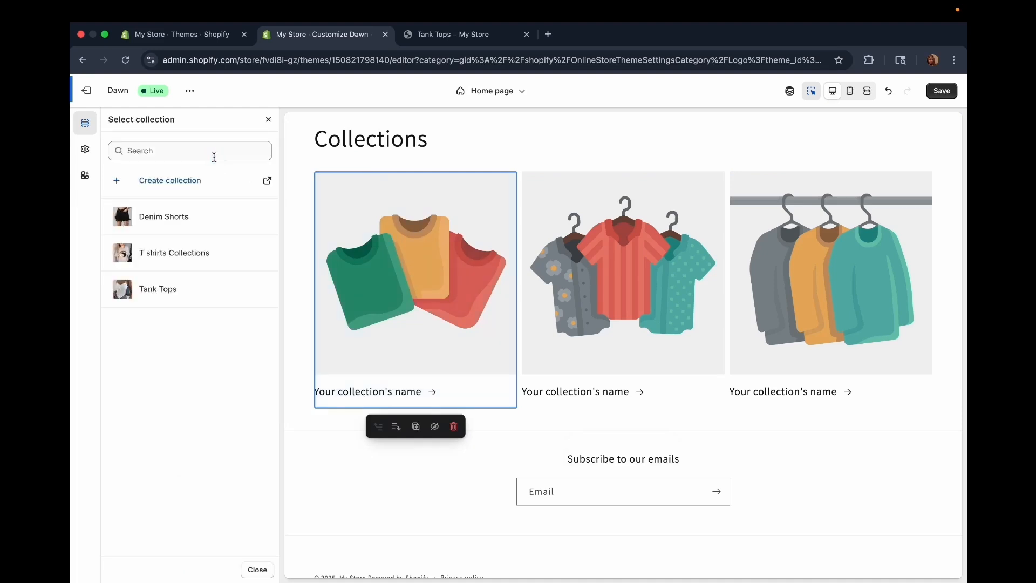
click(174, 221)
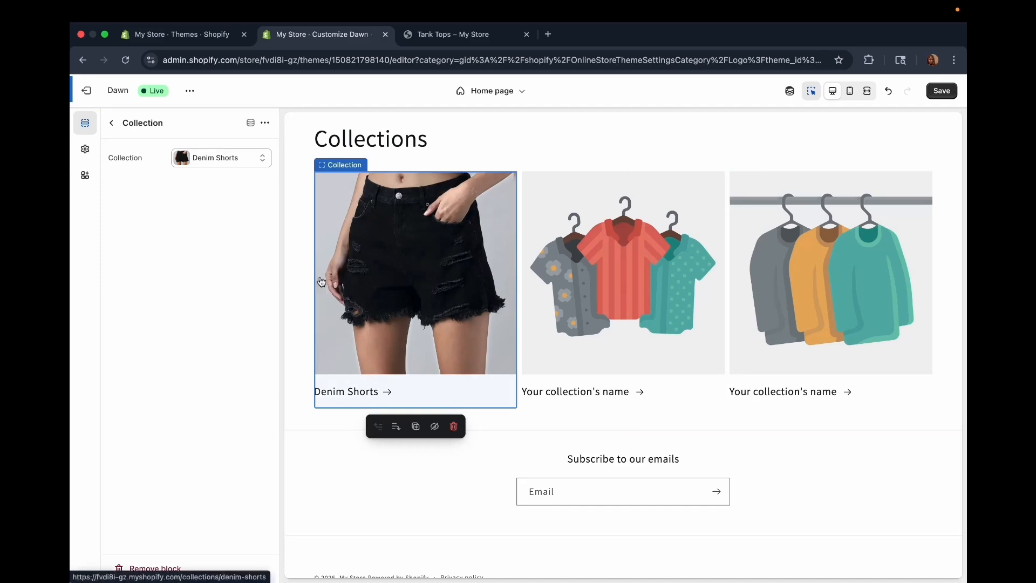
scroll(346, 406, down, 1)
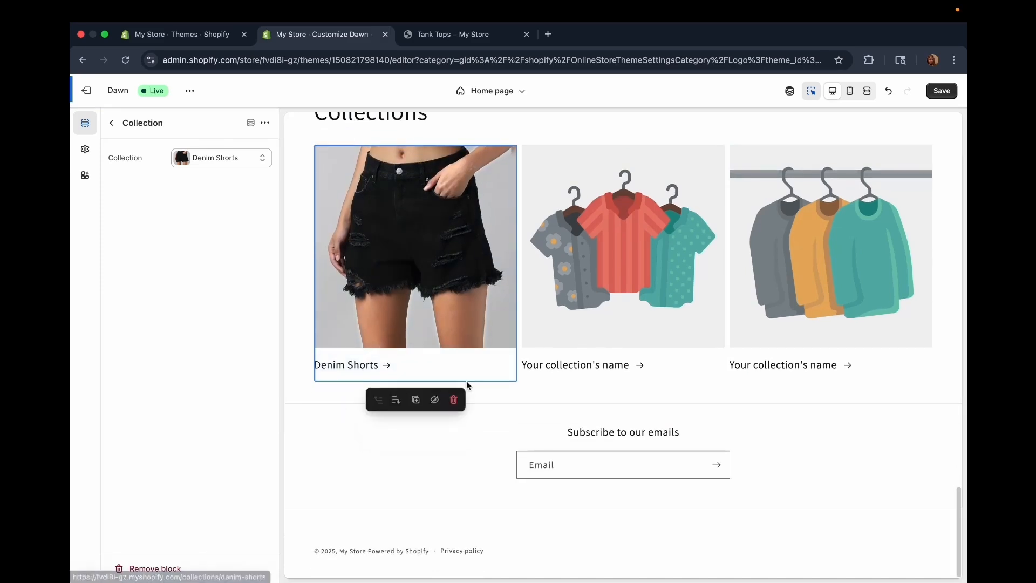
click(646, 241)
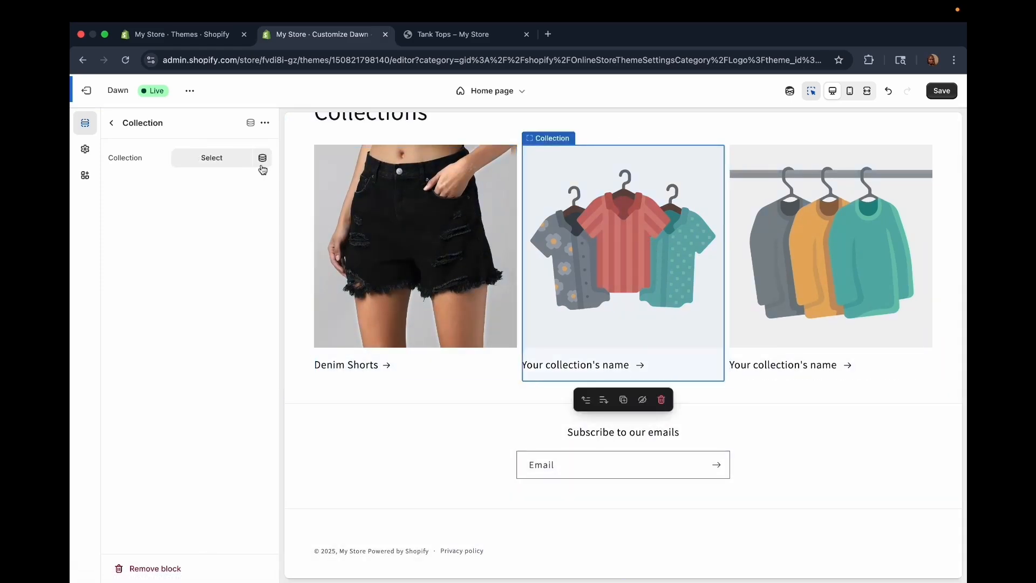
click(213, 157)
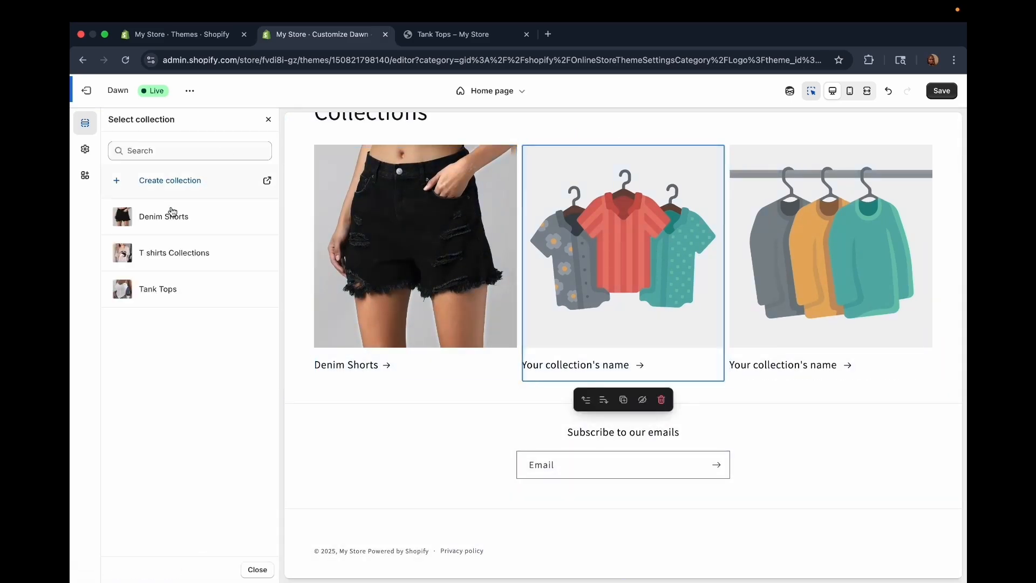
click(160, 291)
click(862, 251)
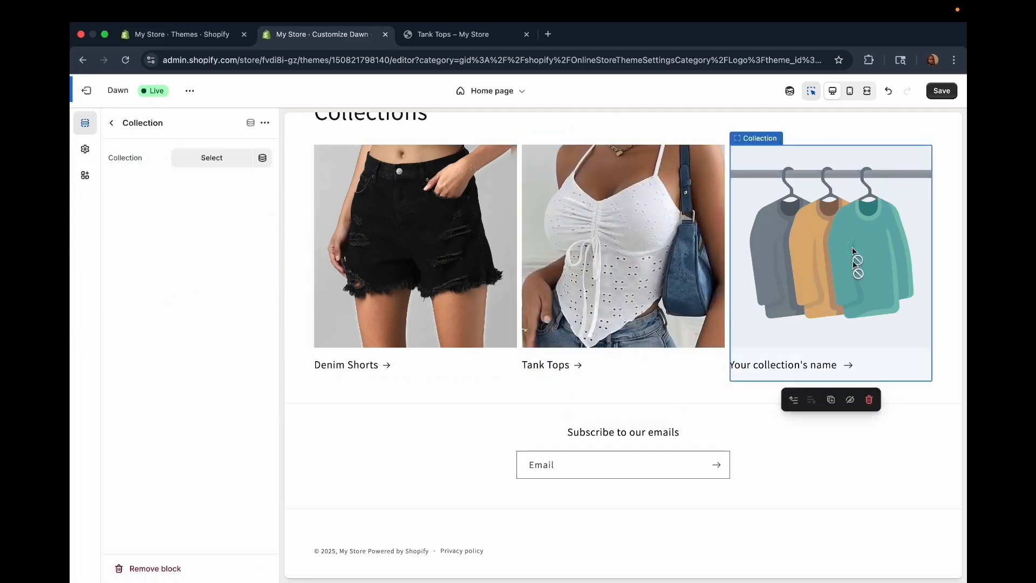
click(204, 165)
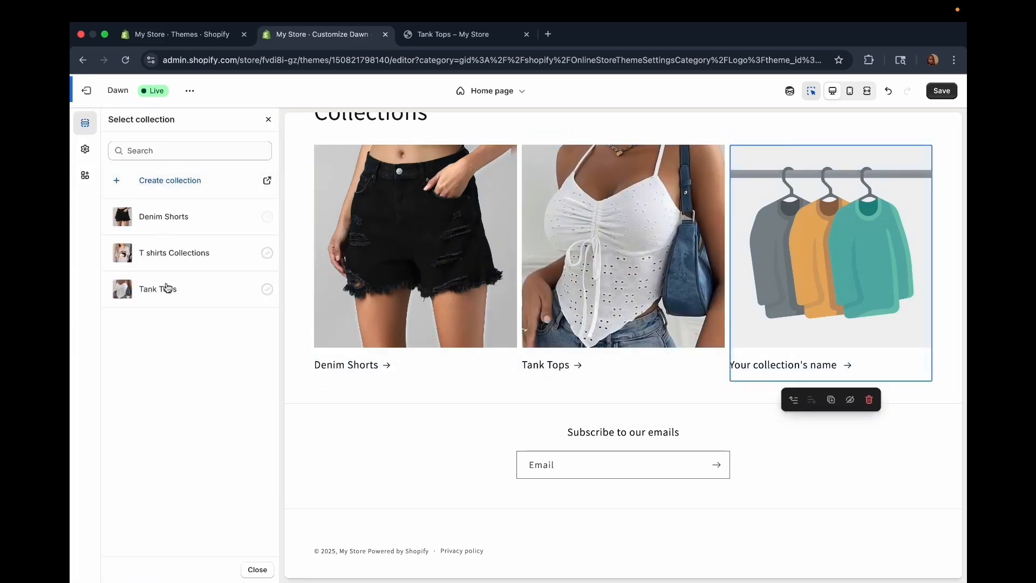
click(161, 250)
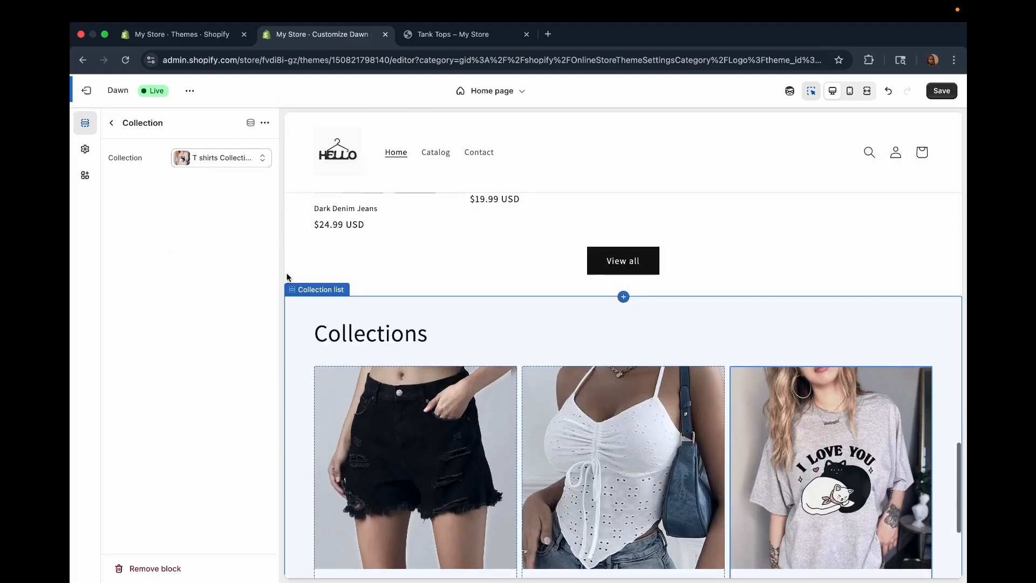
- Change the collection list's heading to Trending Now, look over its other settings and return to the home page's section list
click(109, 127)
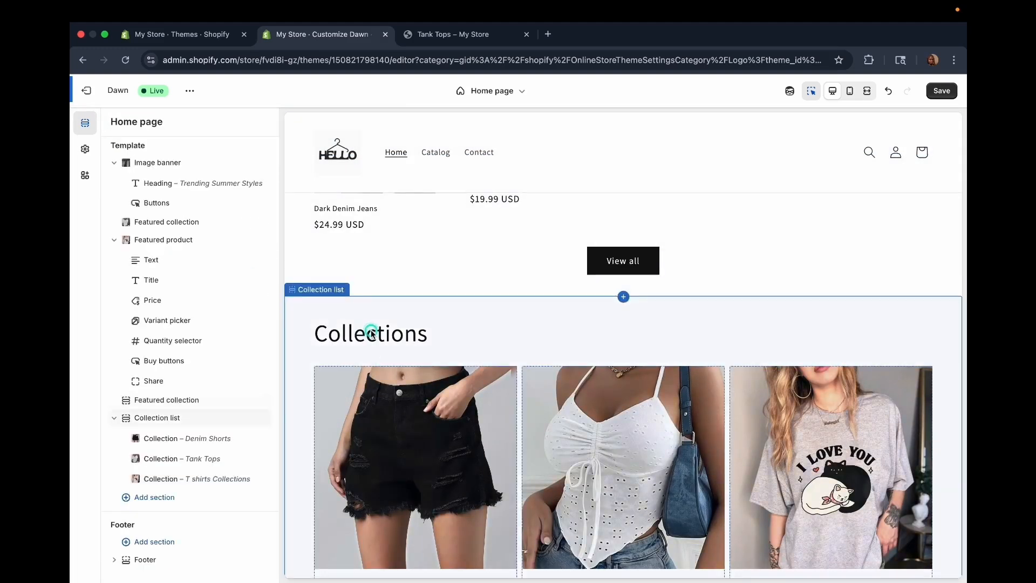
click(373, 332)
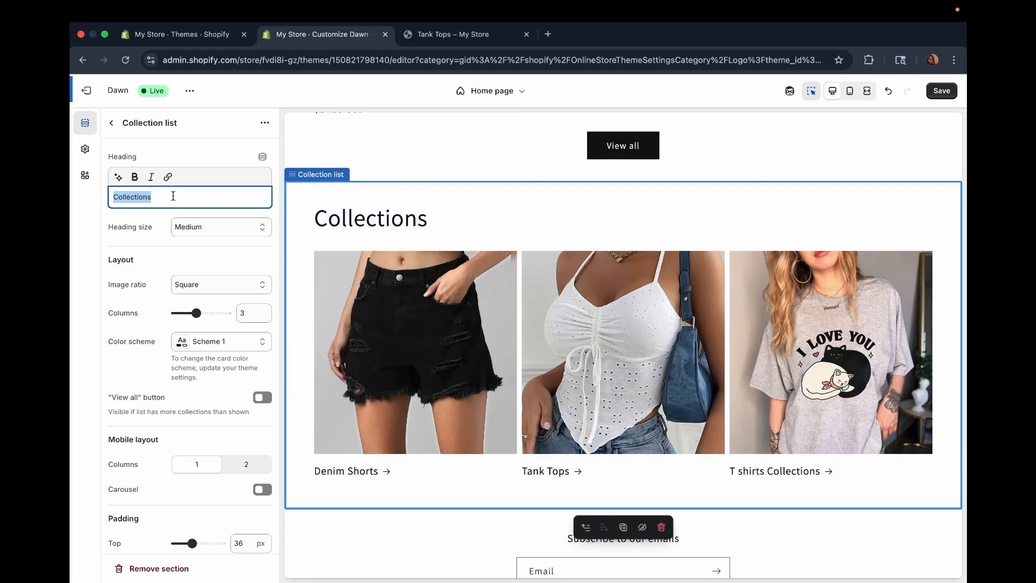
text(Trending )
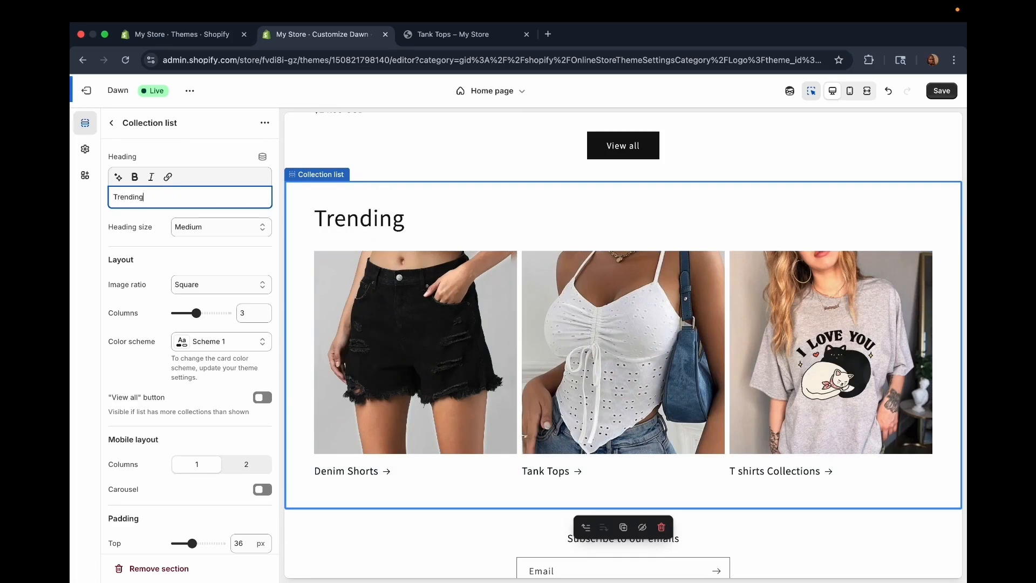
text(Now)
scroll(187, 393, down, 3)
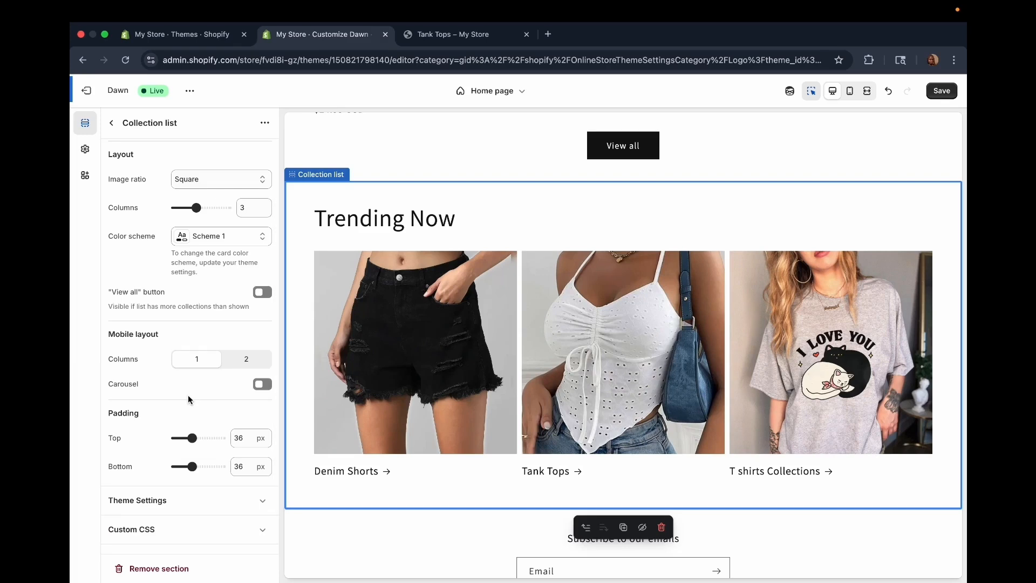
scroll(188, 393, up, 3)
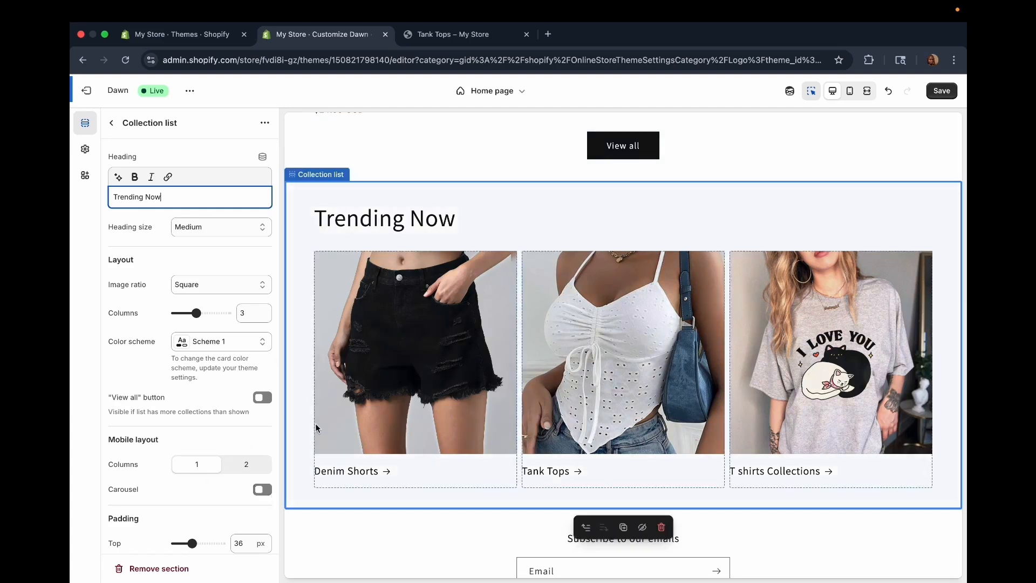
click(111, 123)
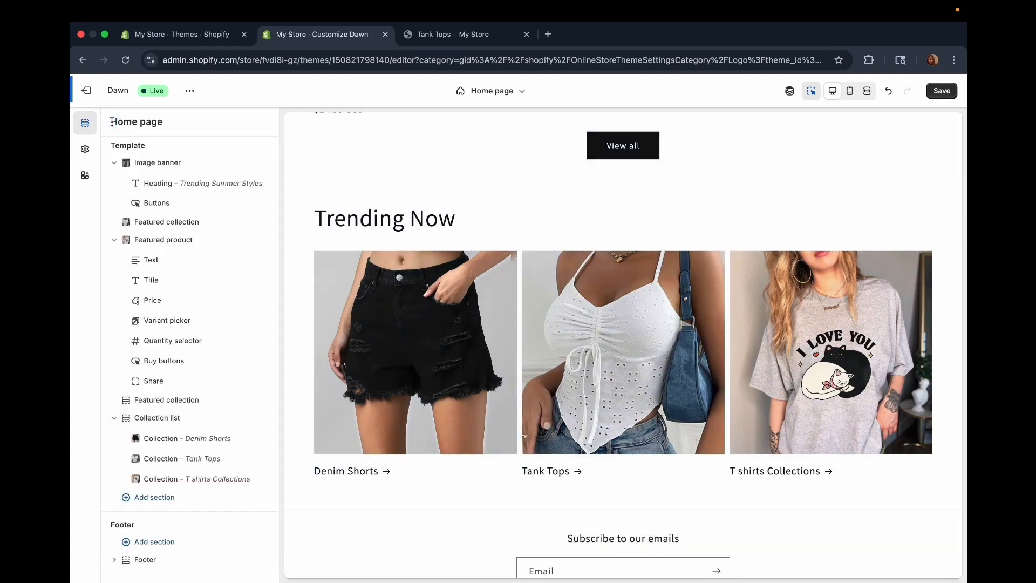
- Move the Trending Now collection list above the Featured products collection and check the page order in the preview
scroll(481, 378, up, 15)
scroll(482, 378, down, 12)
scroll(481, 378, up, 10)
scroll(481, 377, down, 12)
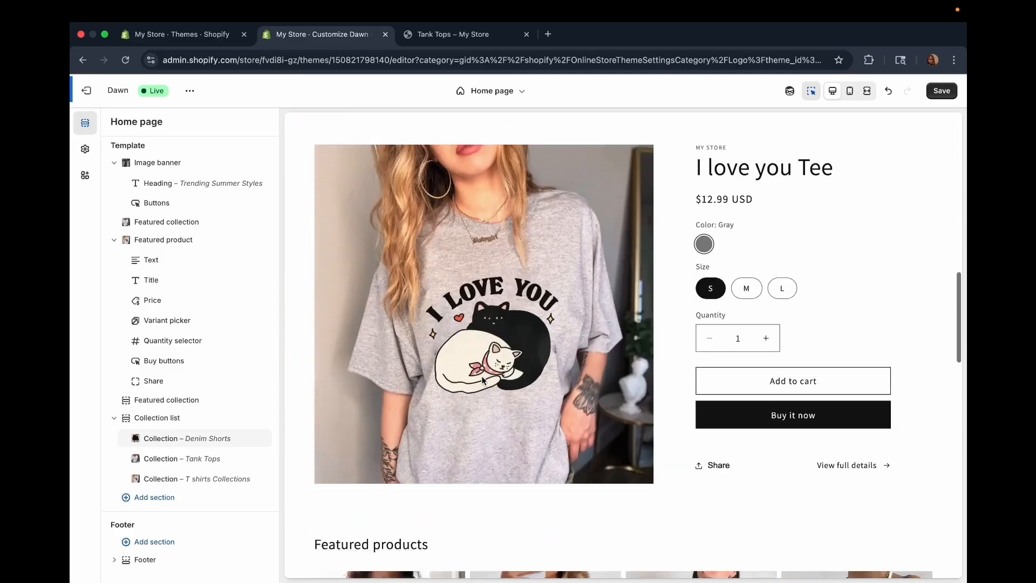
scroll(483, 380, down, 15)
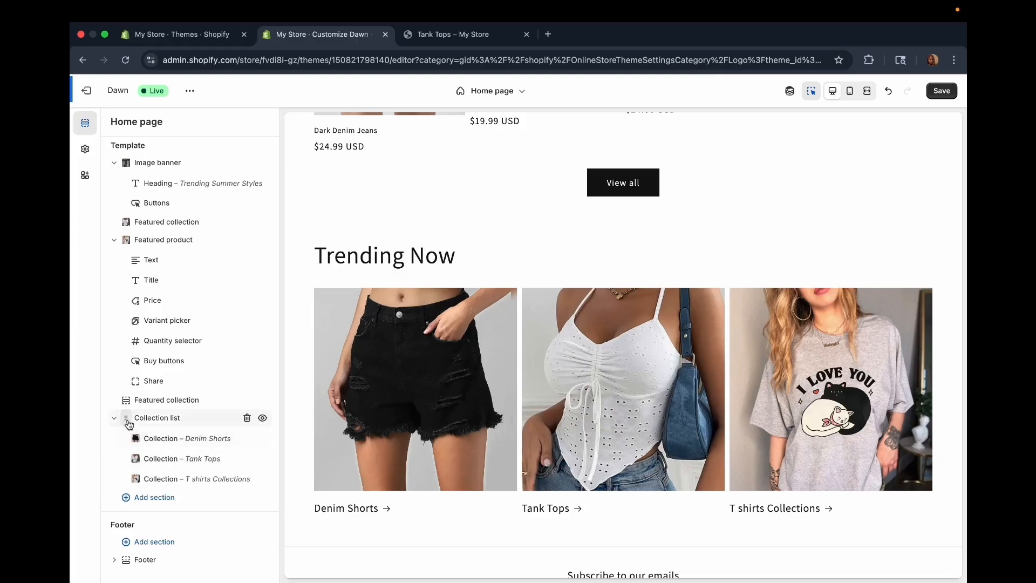
drag(127, 423, 124, 402)
scroll(417, 363, up, 10)
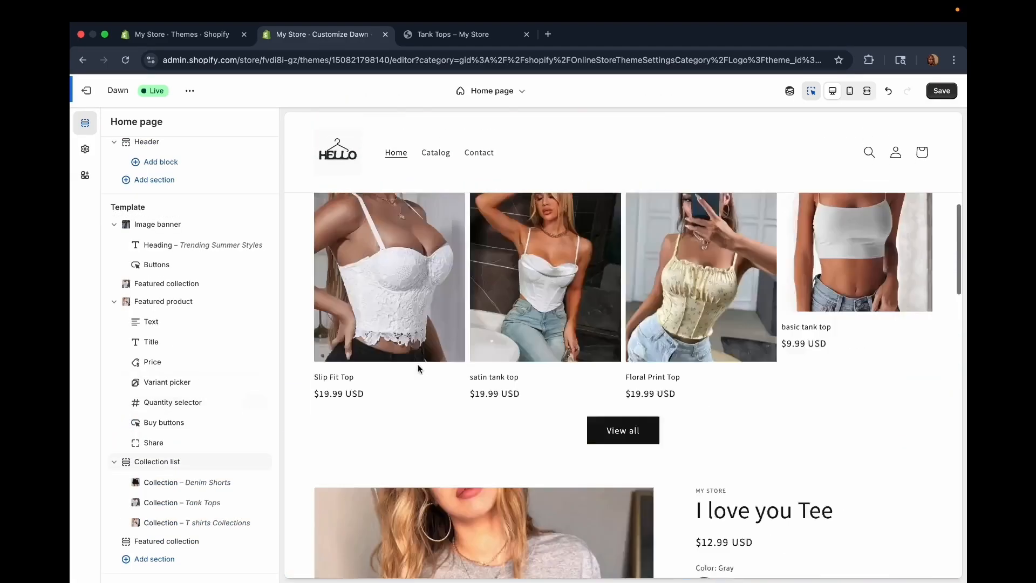
scroll(418, 364, down, 20)
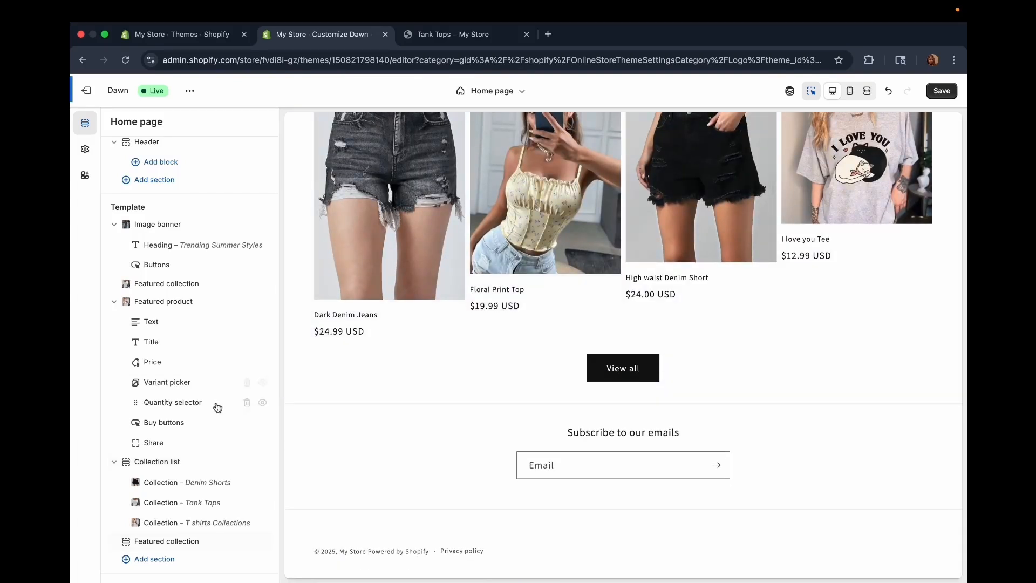
scroll(410, 282, up, 10)
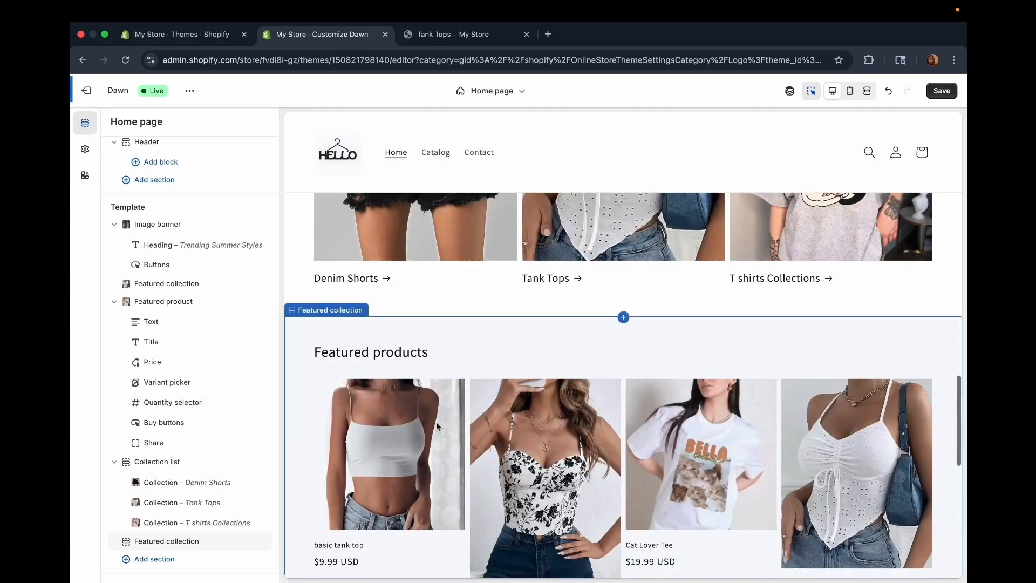
- Switch the Featured products section to the Denim Shorts collection and check its products in the preview
click(471, 364)
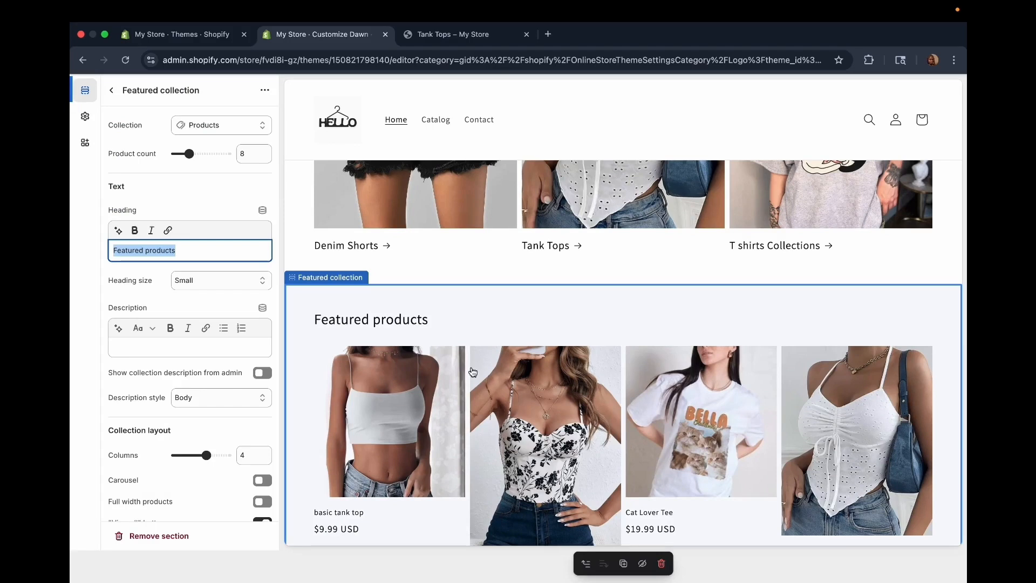
scroll(398, 370, down, 3)
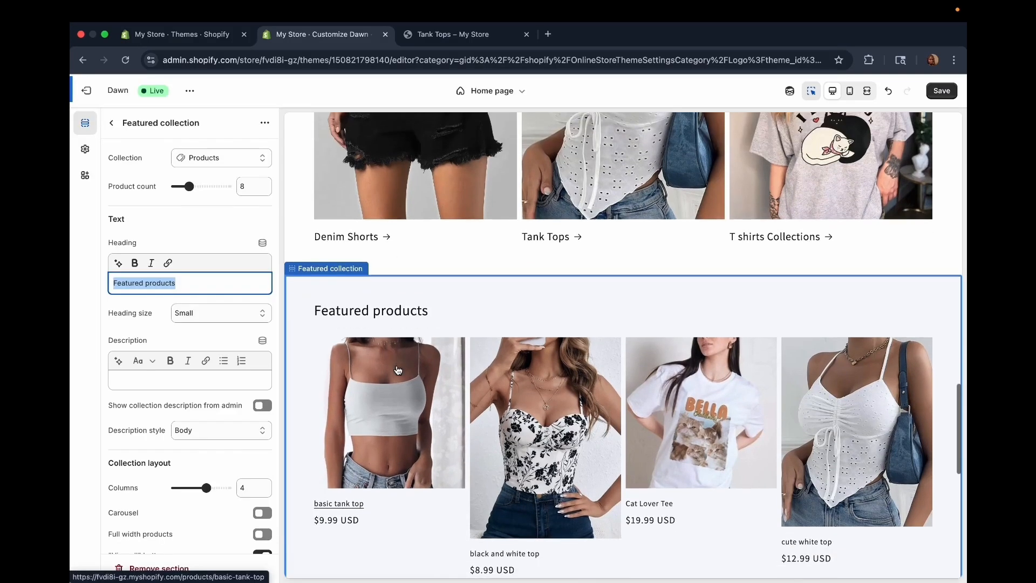
scroll(398, 370, down, 2)
scroll(396, 367, up, 5)
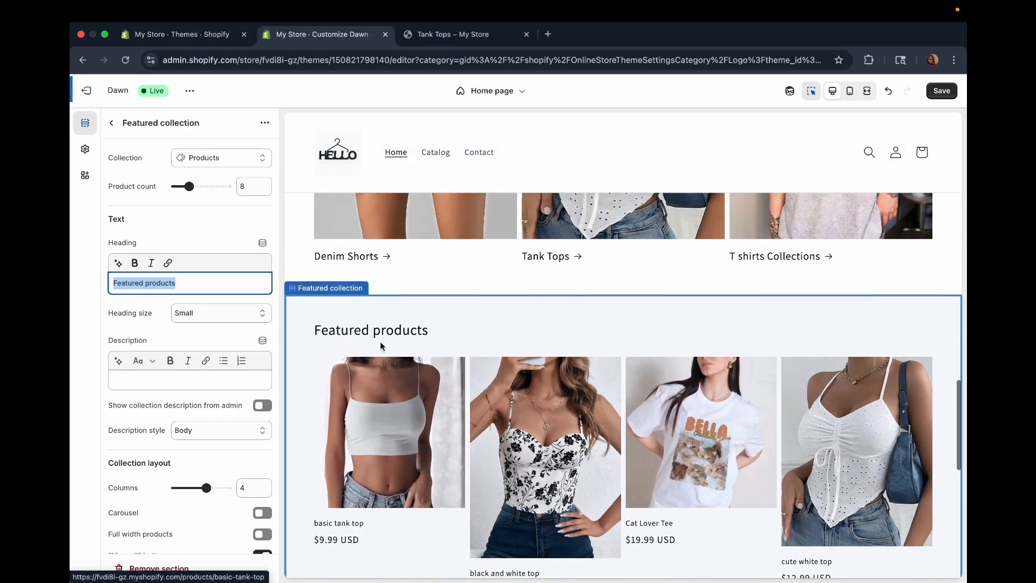
click(259, 156)
click(221, 181)
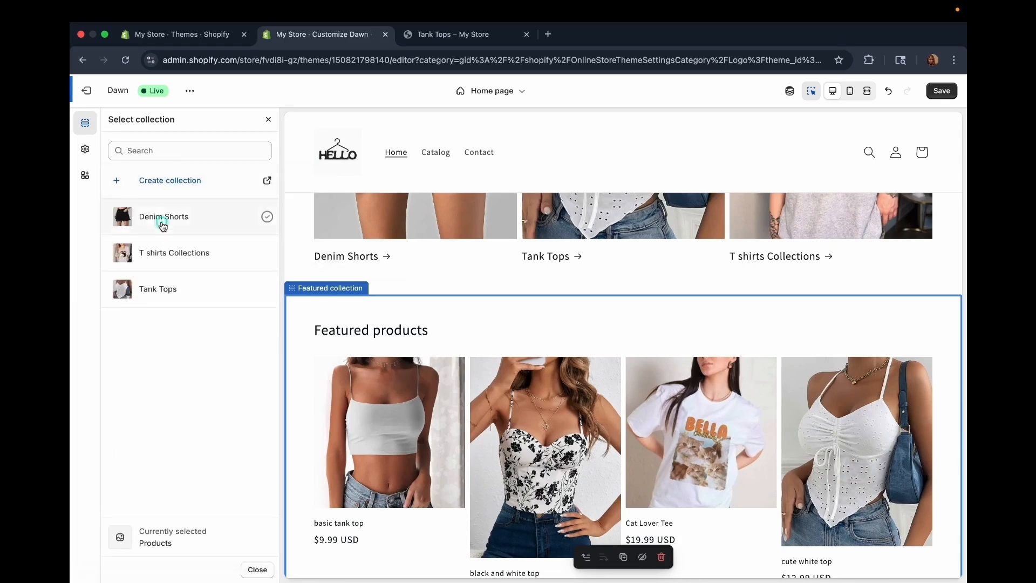
click(162, 221)
scroll(336, 329, down, 3)
scroll(354, 338, down, 5)
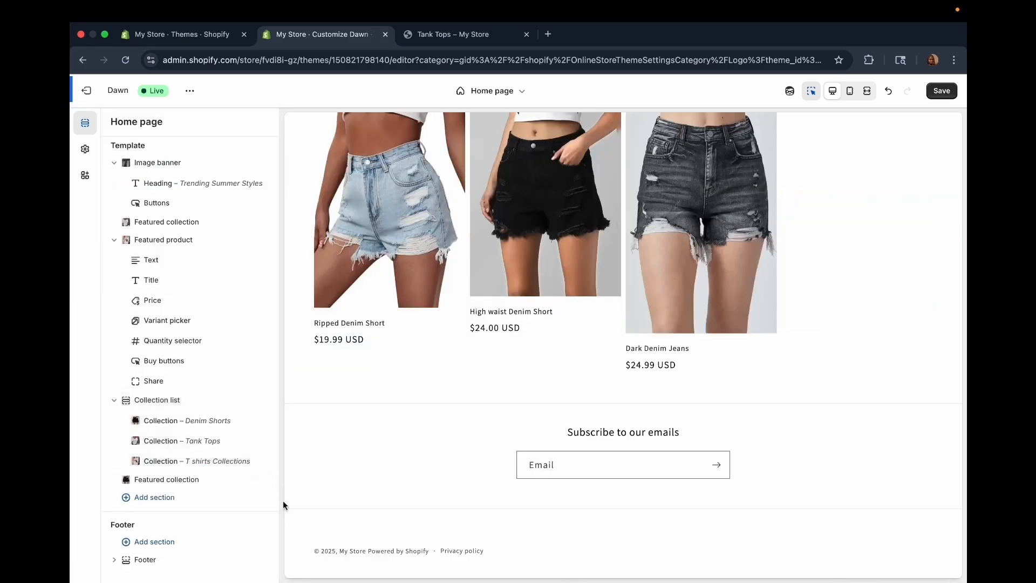
- Add a second Image banner section at the end of the home page template
click(139, 498)
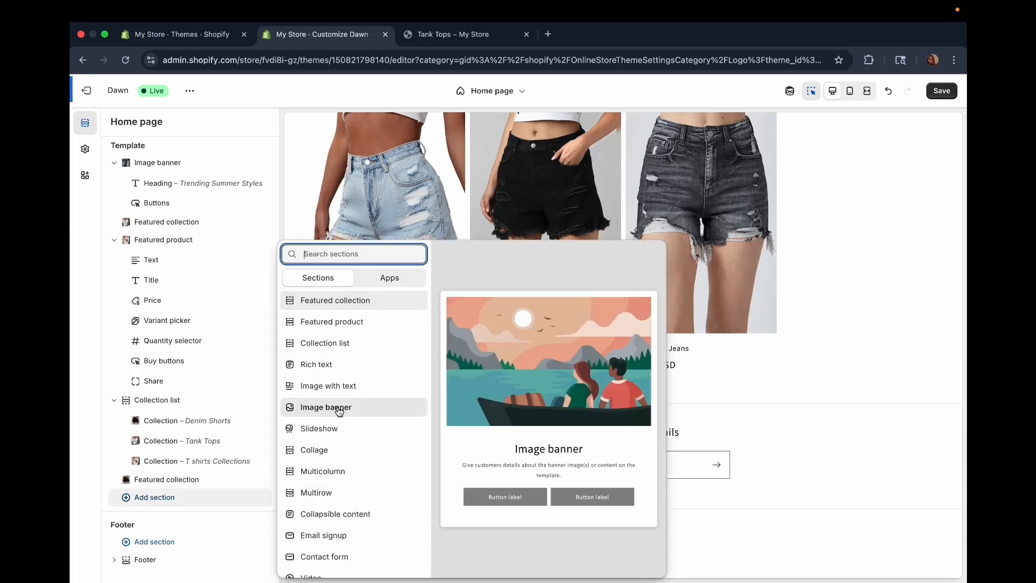
scroll(339, 412, down, 3)
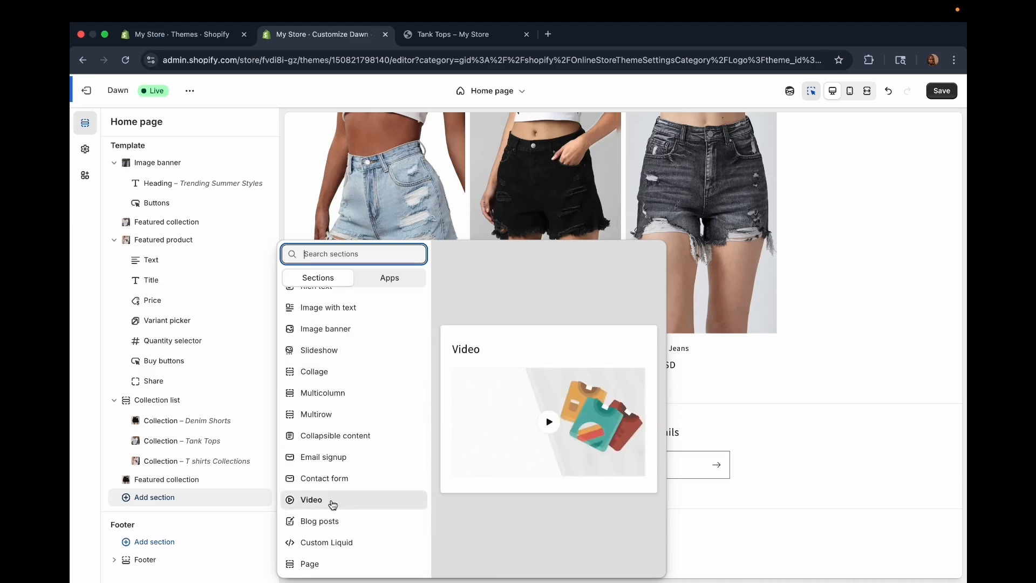
click(326, 329)
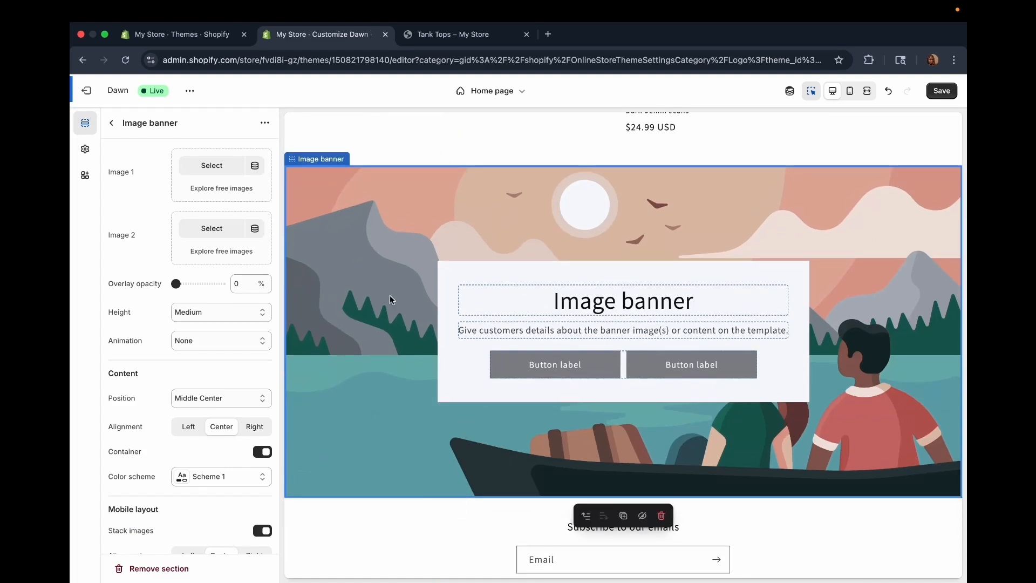
- Set the new image banner's first image to the free Men's Fashion photo of colored tees on hangers (blank-tees.jpg)
click(209, 189)
click(175, 150)
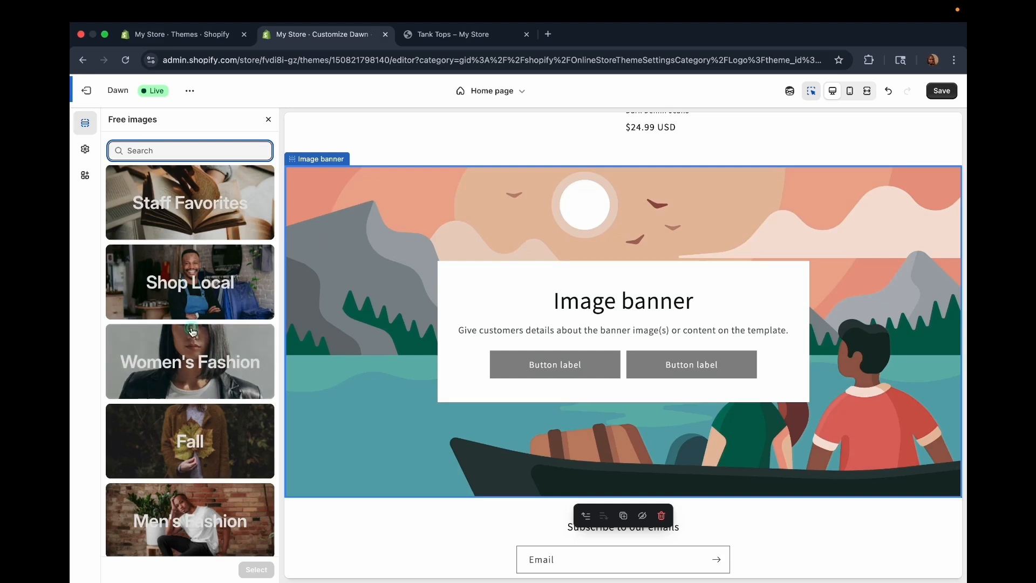
click(205, 367)
scroll(225, 387, down, 3)
scroll(225, 388, down, 10)
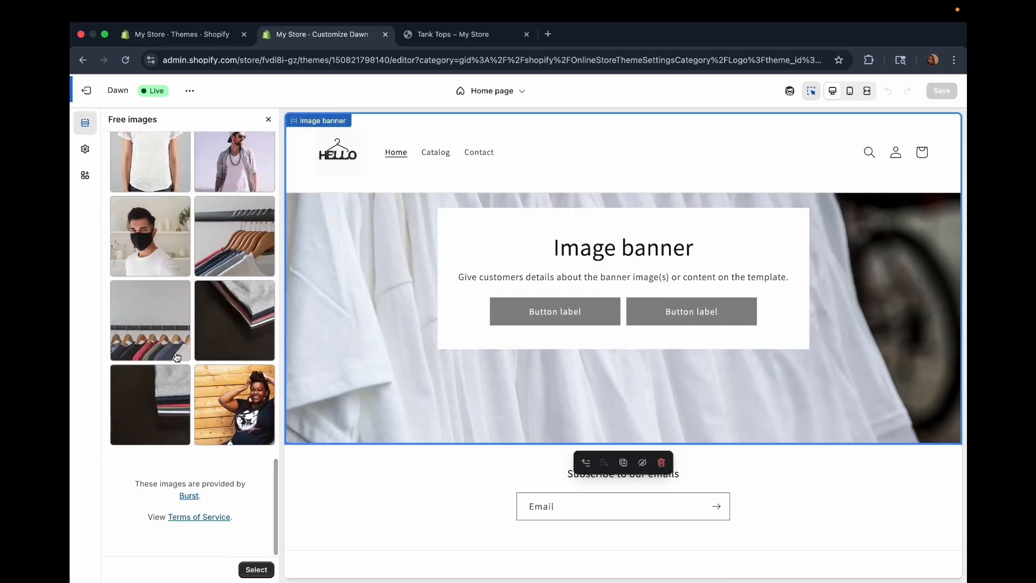
click(169, 339)
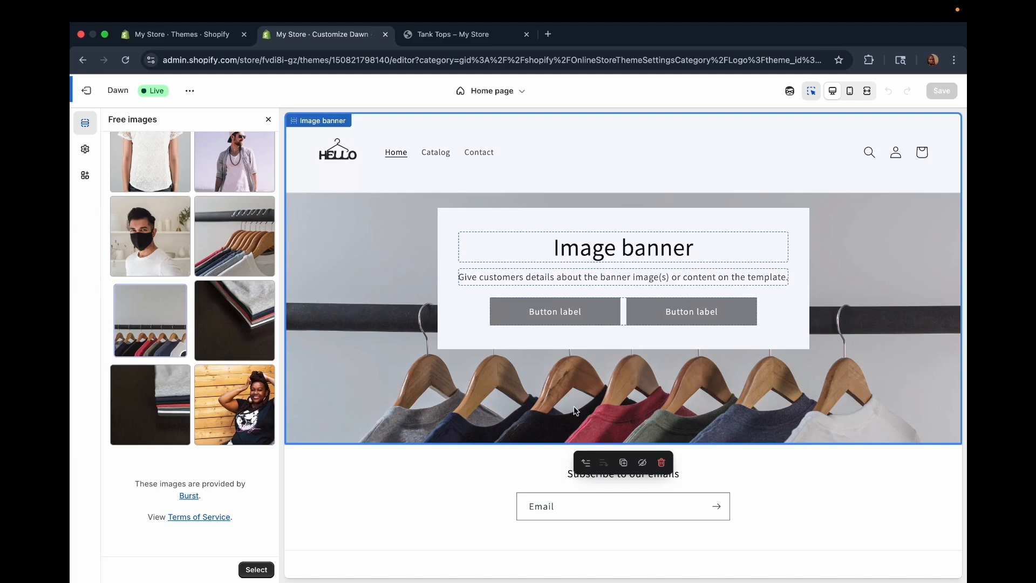
click(257, 569)
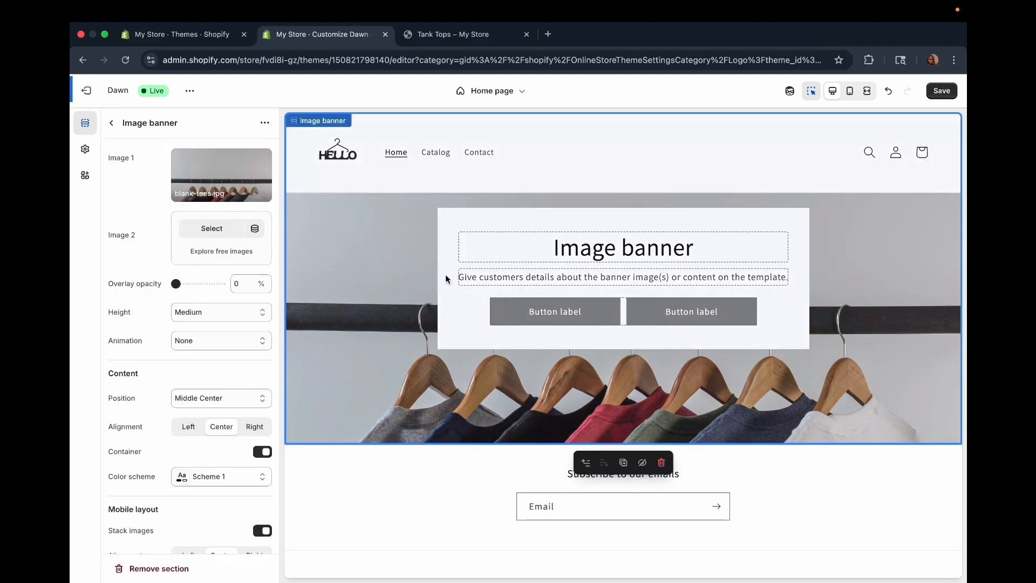
- Turn off the new banner's content container and change its heading to Summer Colors
click(452, 220)
click(262, 456)
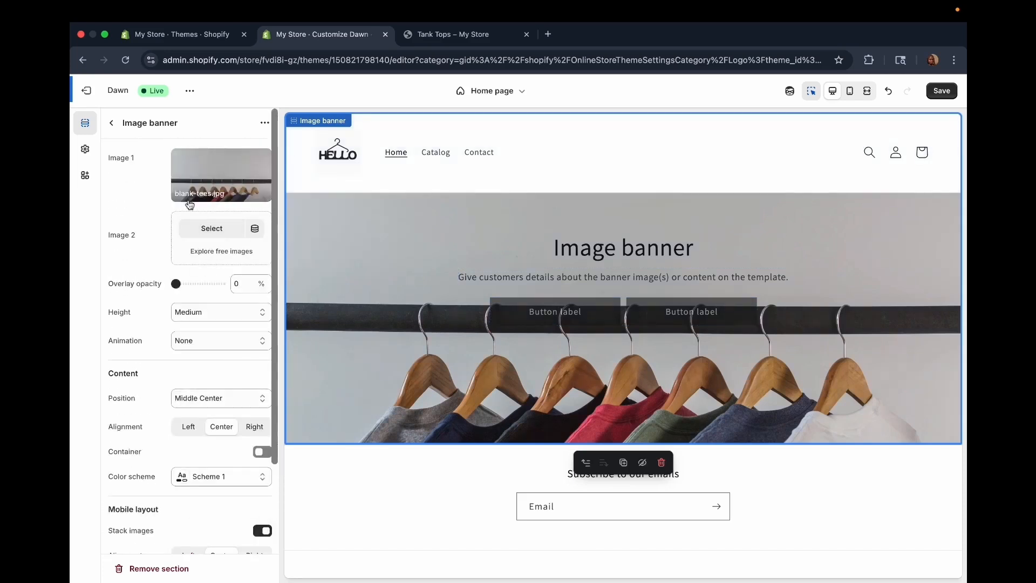
click(600, 251)
text(Si)
key(BackSpace)
text(umm)
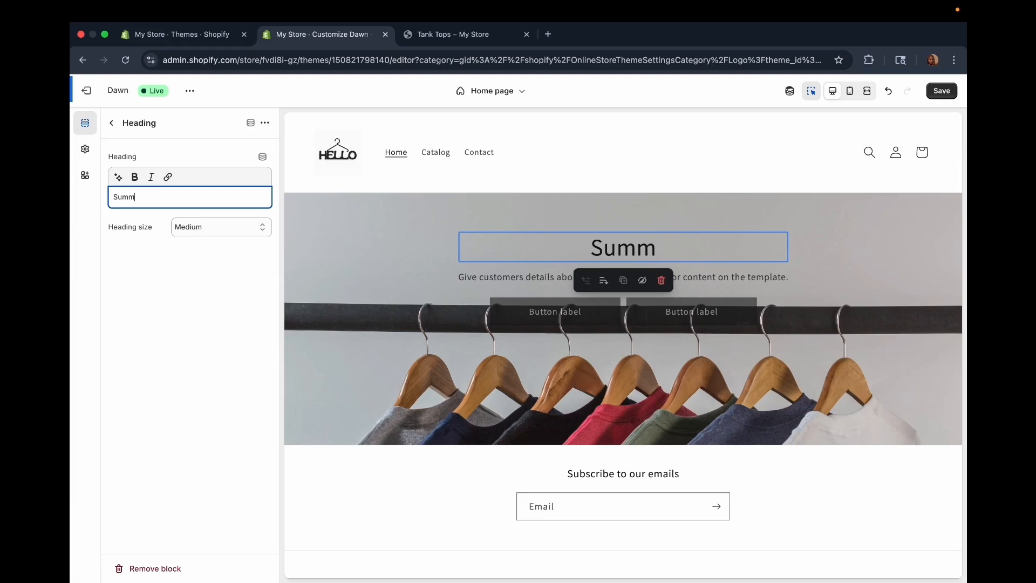
text(er Colors)
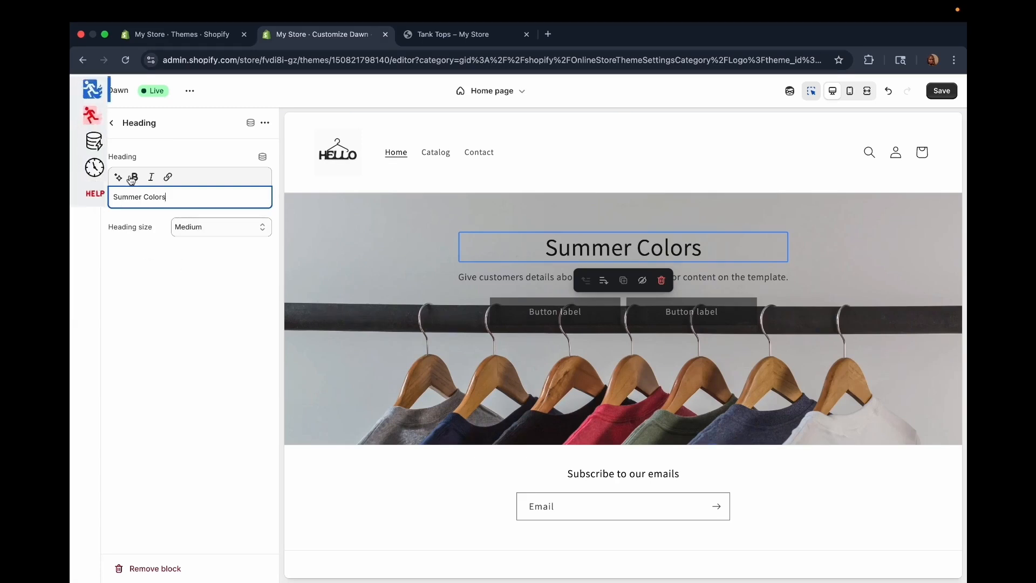
- Append !!! to the placeholder text below the Summer Colors heading
click(505, 277)
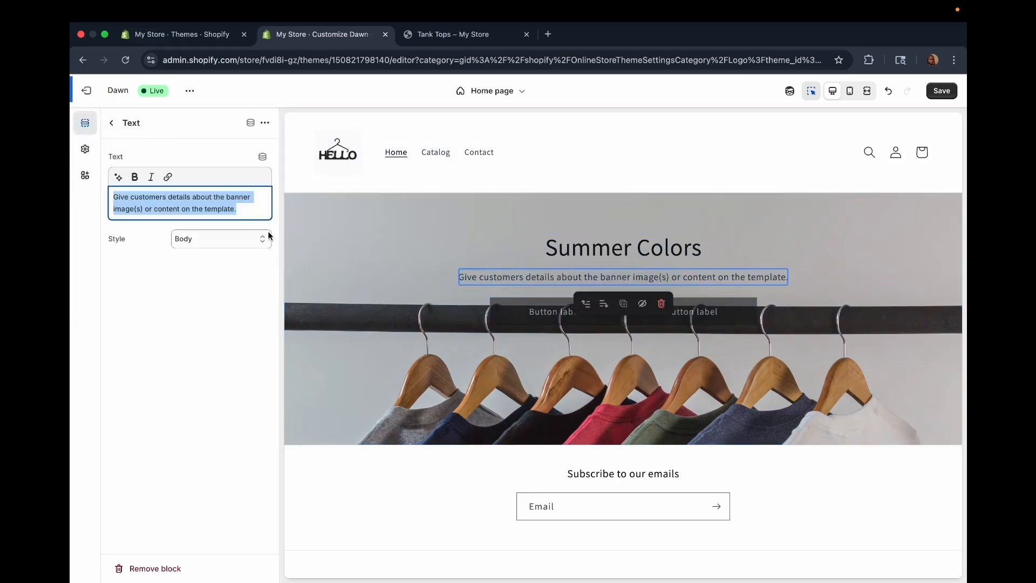
click(244, 214)
text(!!!)
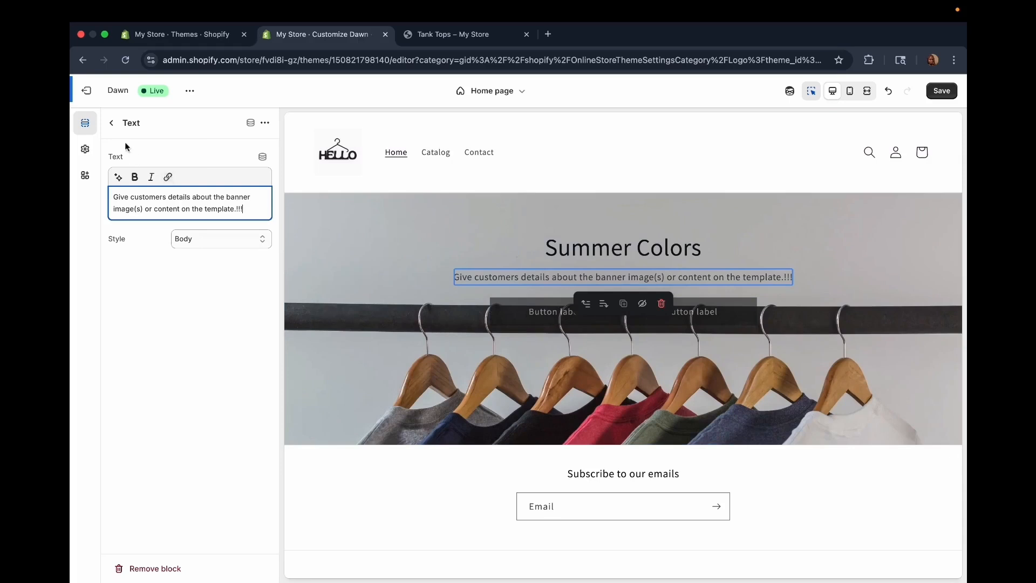
click(111, 123)
- Clear the Summer Colors banner's first button label and set the second button's label to Learn More
click(542, 311)
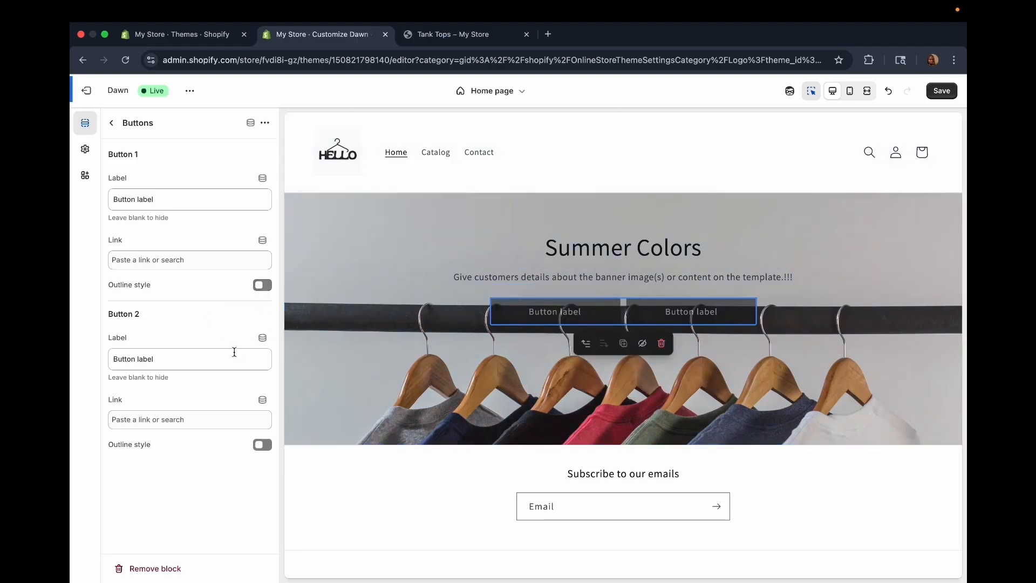
click(182, 198)
key(super+a)
key(BackSpace)
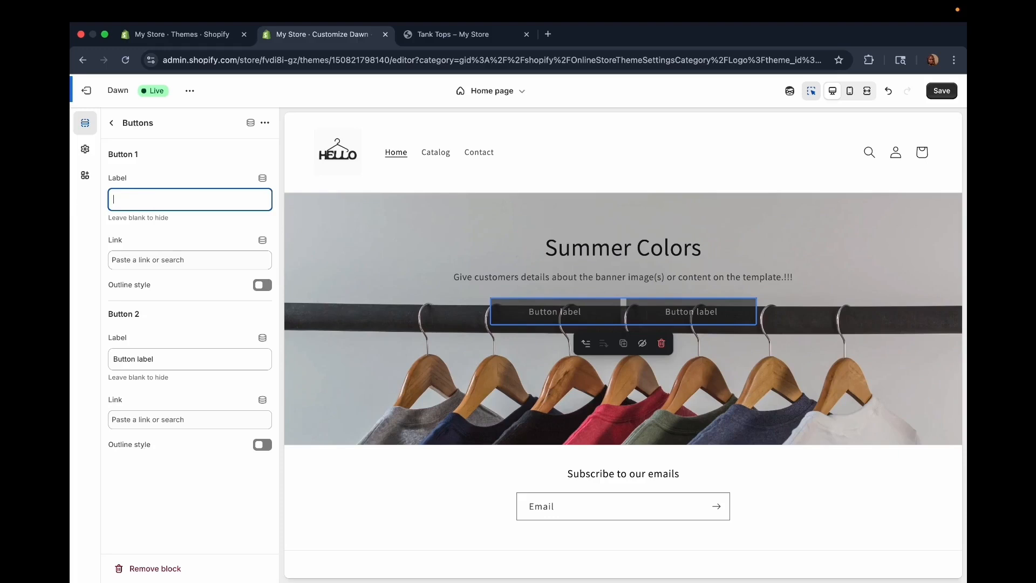
click(174, 362)
key(super+a)
text(Le)
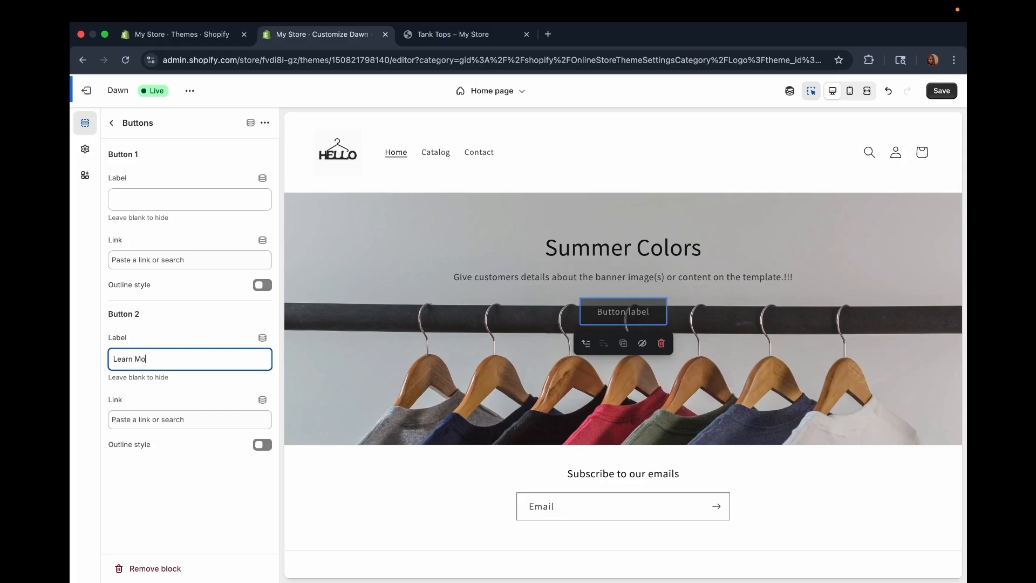
- Link the banner's Learn More button to the Your privacy choices page
click(200, 425)
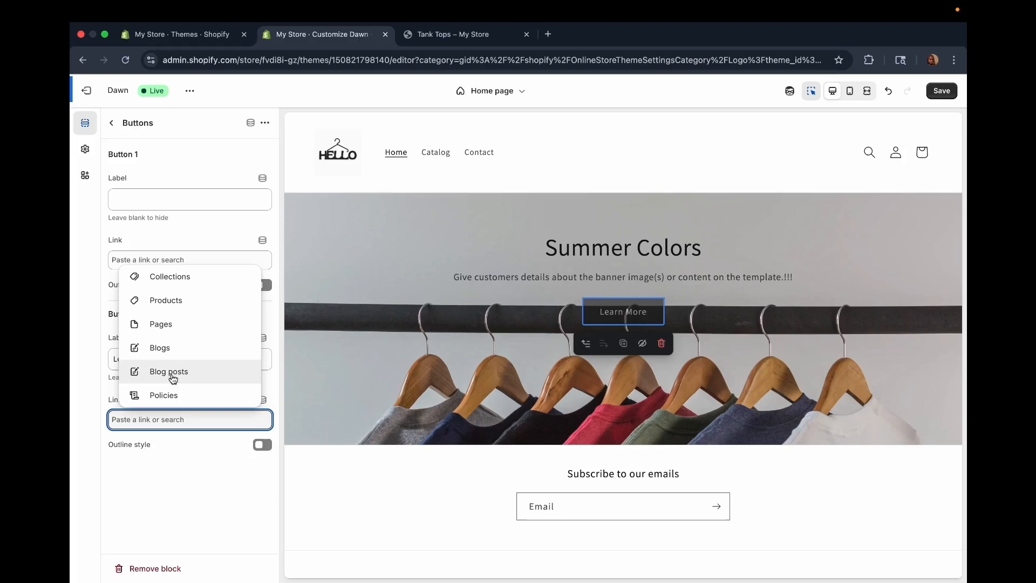
click(160, 351)
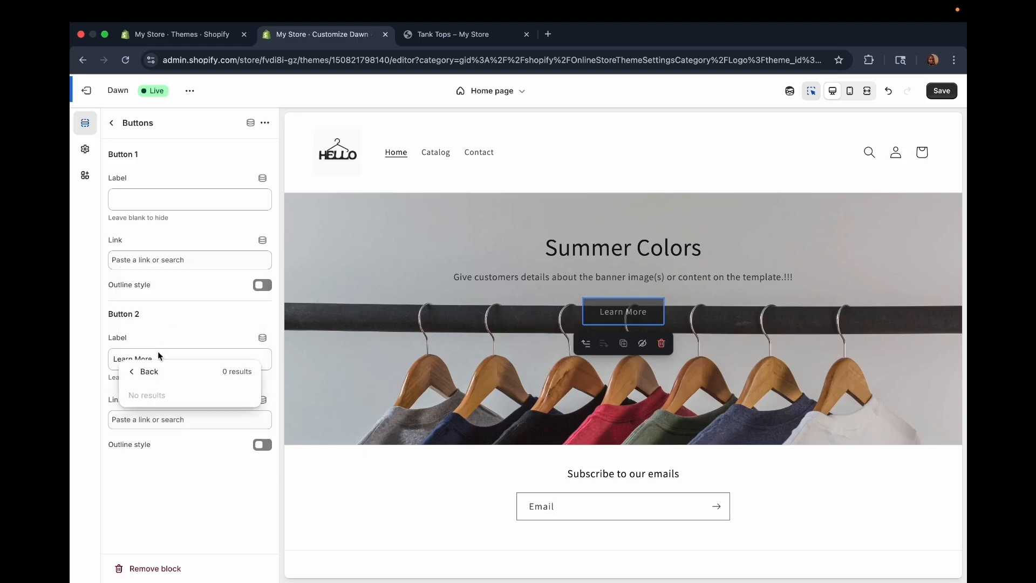
click(131, 372)
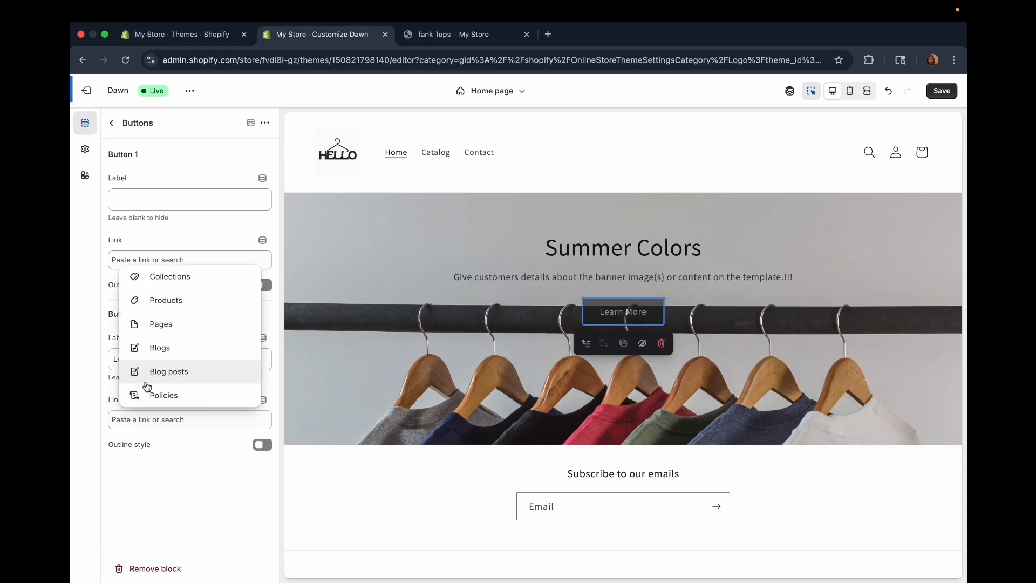
click(162, 326)
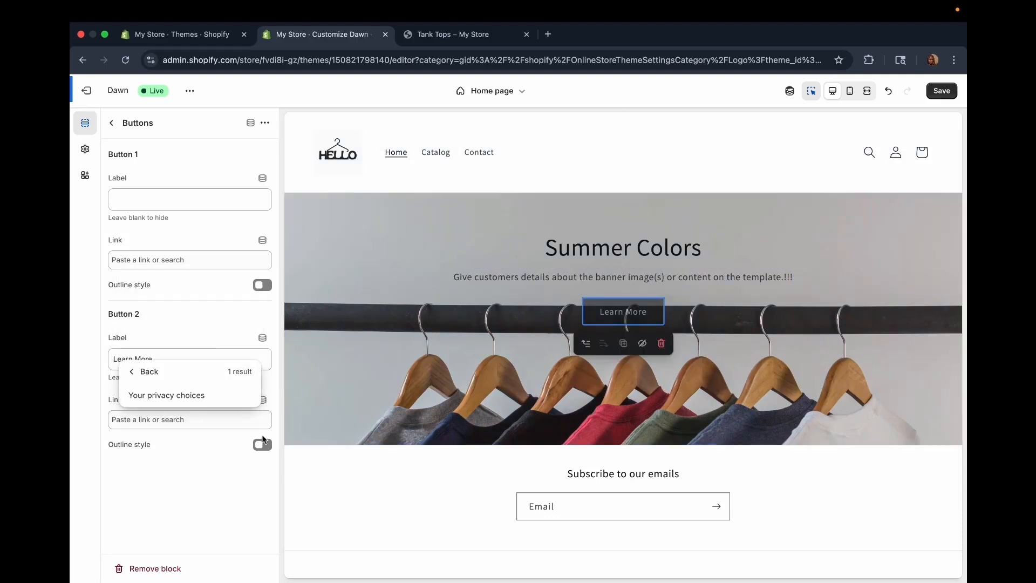
click(185, 398)
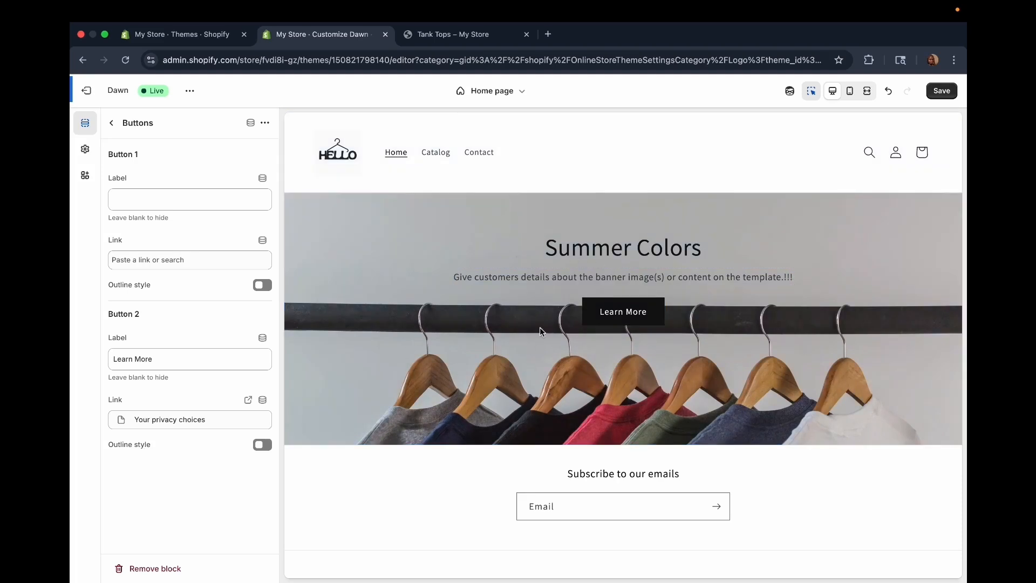
- Move the Summer Colors image banner above the last Featured collection section and check the page order in the preview
click(112, 122)
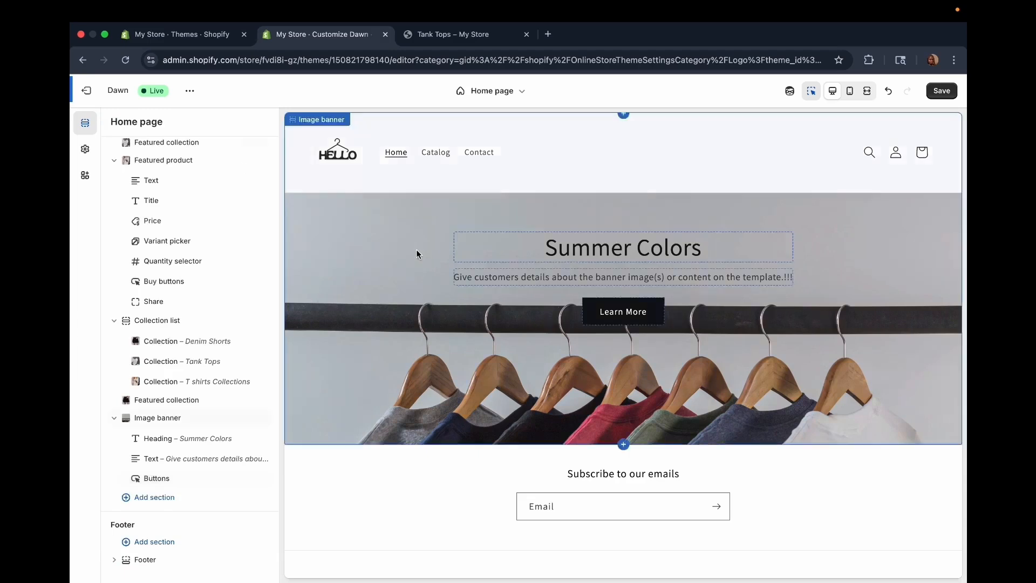
scroll(416, 249, up, 15)
scroll(416, 249, down, 15)
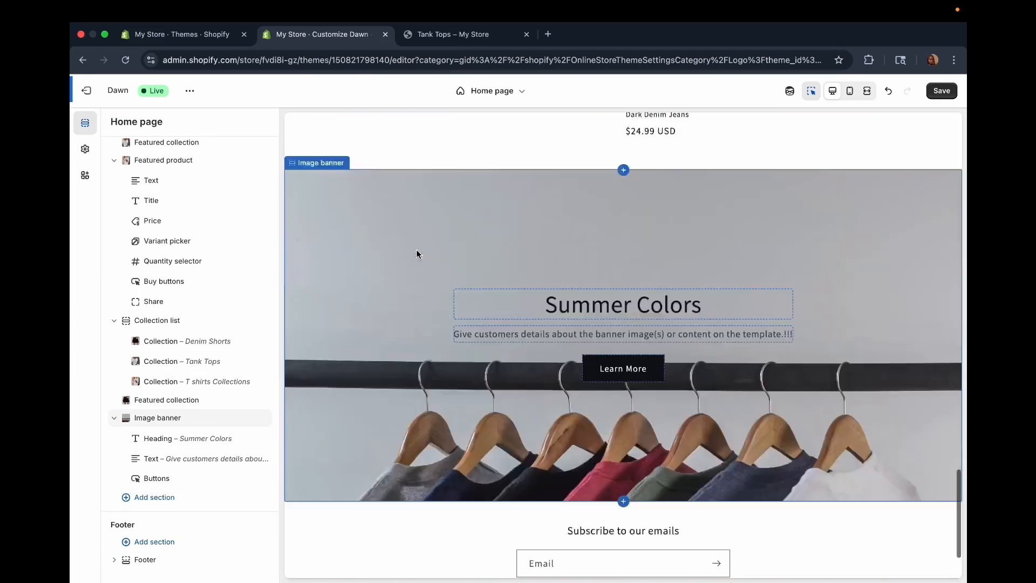
scroll(416, 249, down, 2)
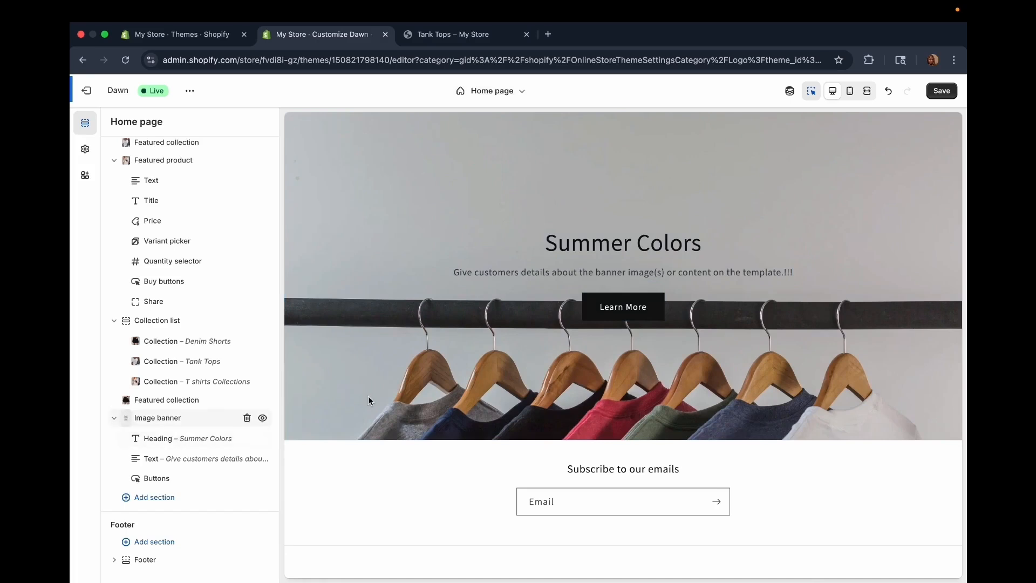
scroll(503, 378, up, 8)
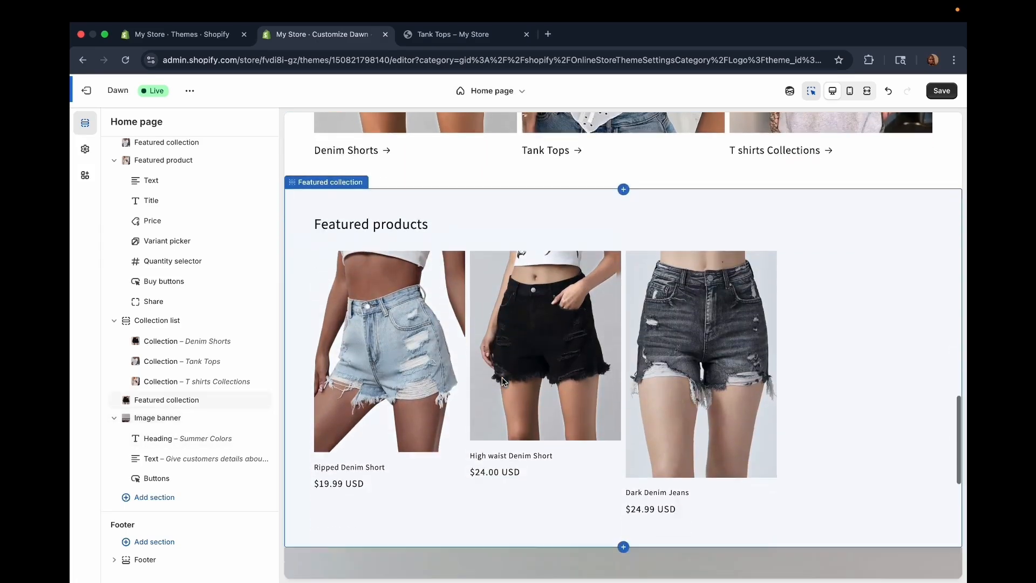
scroll(502, 380, down, 4)
drag(127, 422, 117, 394)
scroll(546, 359, up, 10)
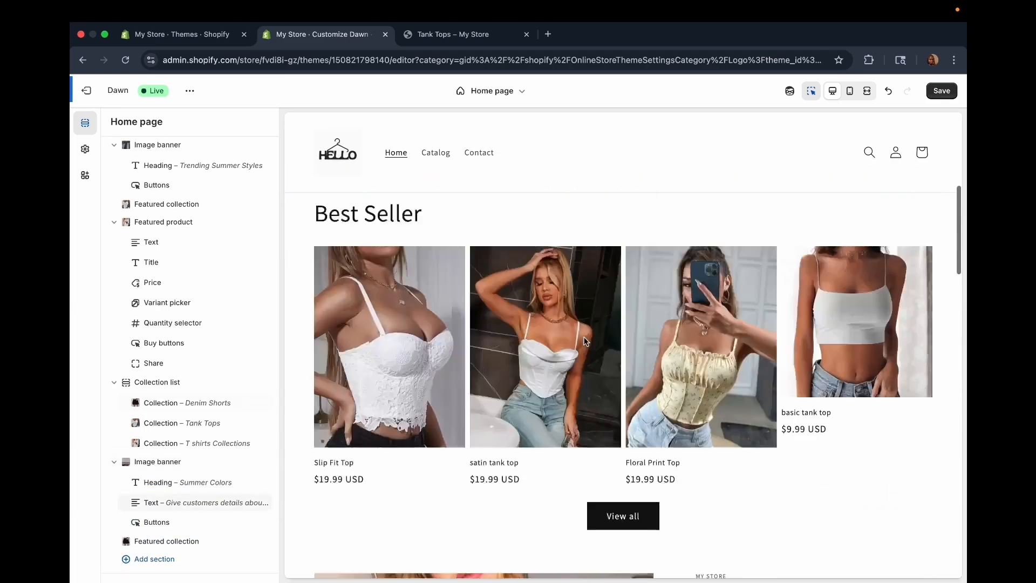
scroll(584, 336, down, 5)
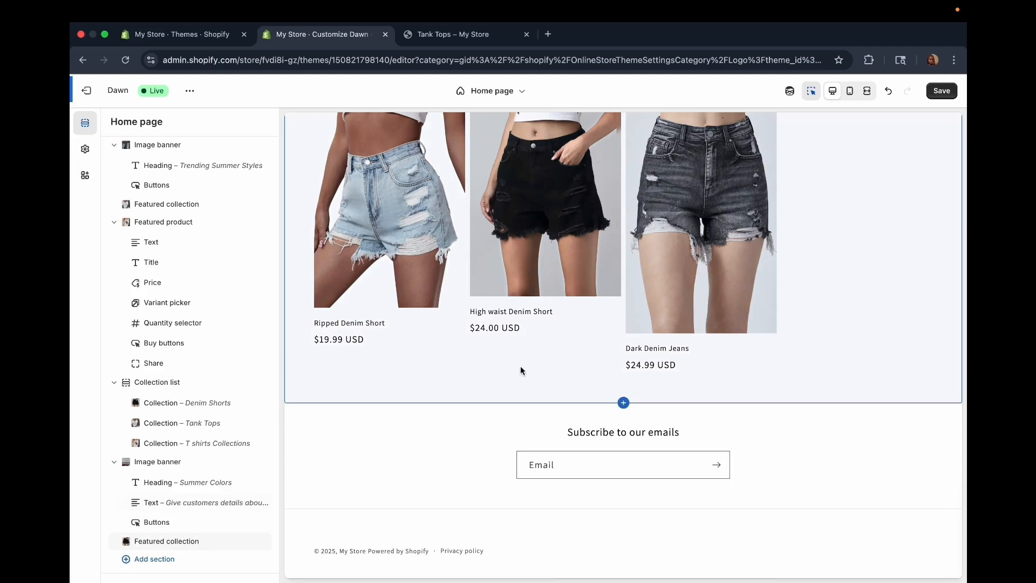
- Add an Email signup section at the end of the home page template
click(125, 563)
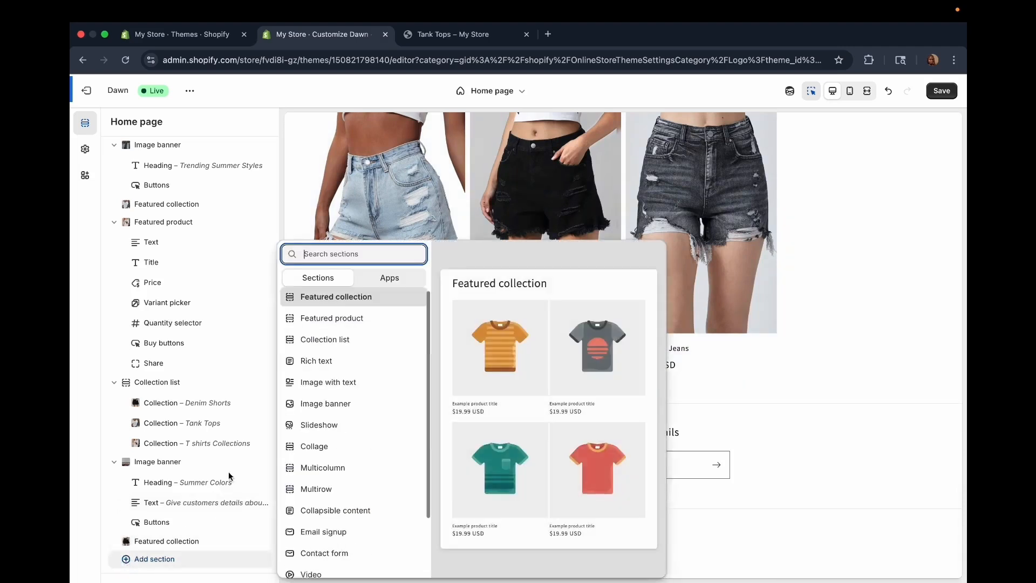
scroll(387, 559, down, 3)
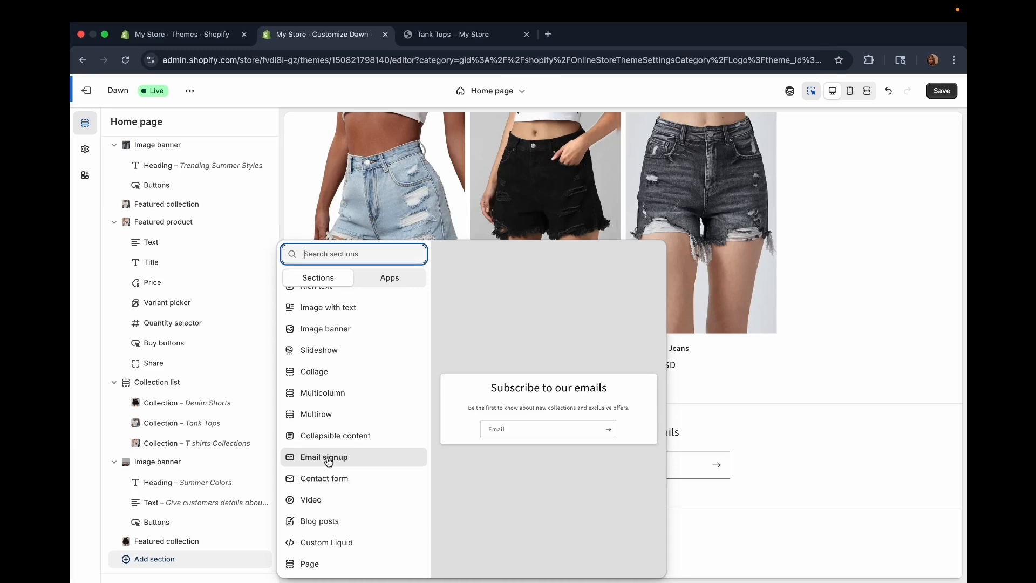
click(327, 458)
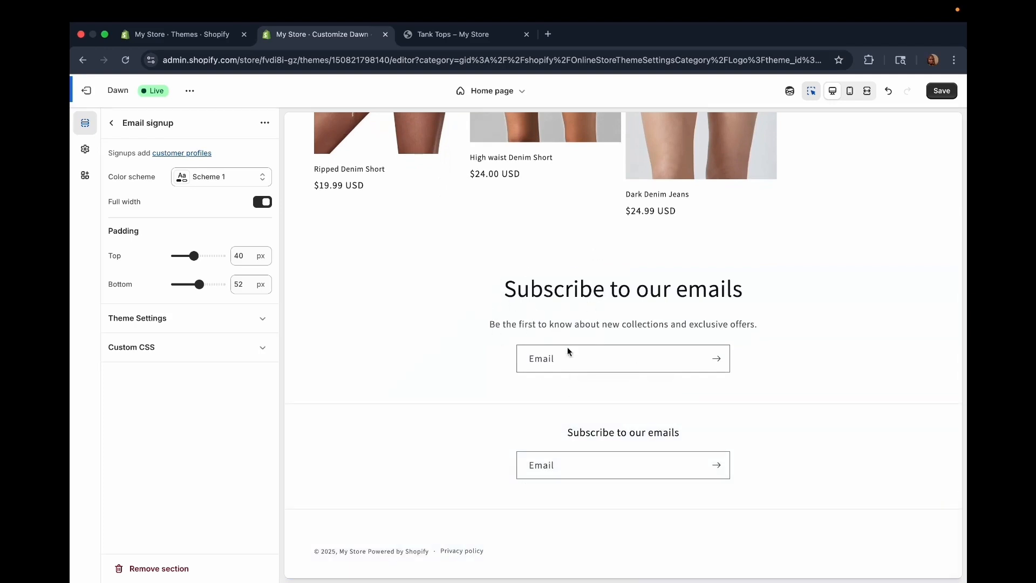
click(544, 295)
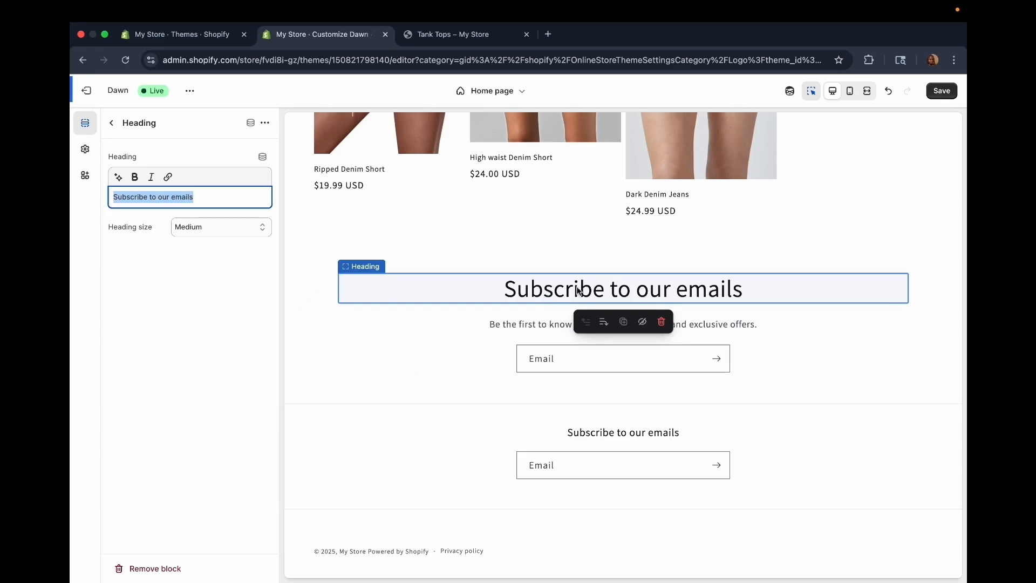
click(206, 196)
key(BackSpace)
key(BackSpace)
key(BackSpace)
key(BackSpace)
key(BackSpace)
key(BackSpace)
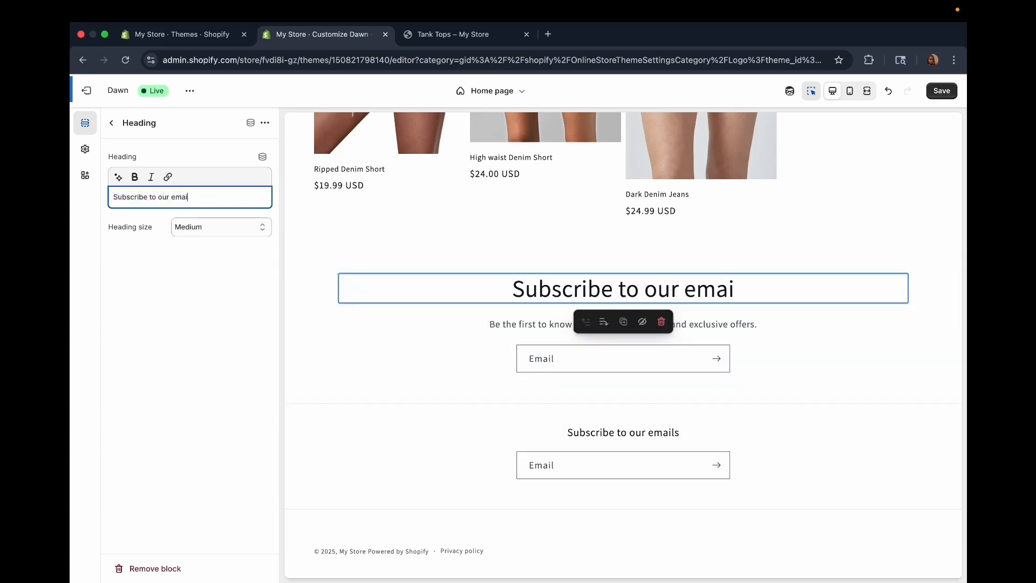
text(newsle)
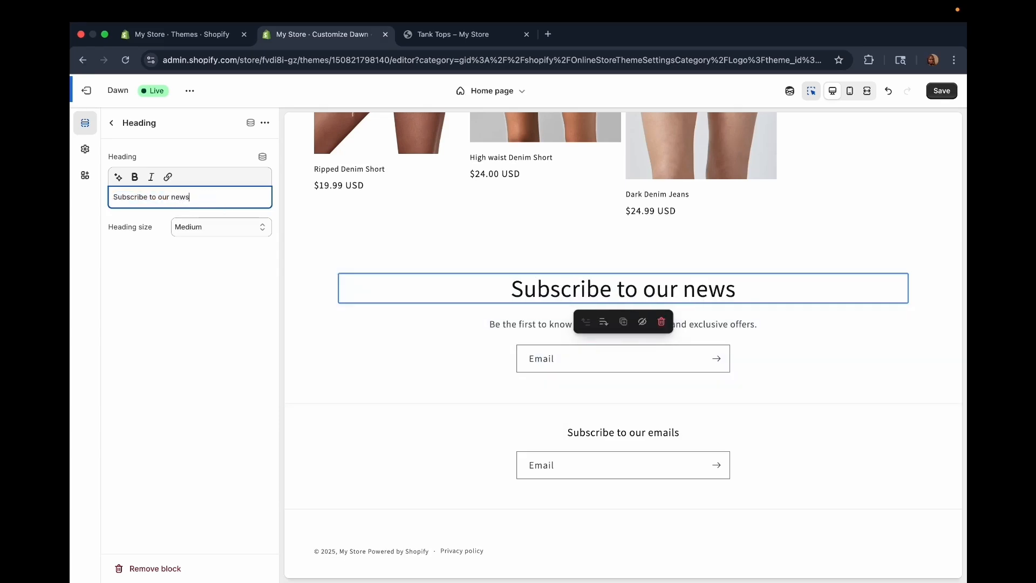
key(BackSpace)
key(BackSpace)
key(BackSpace)
key(BackSpace)
key(BackSpace)
key(BackSpace)
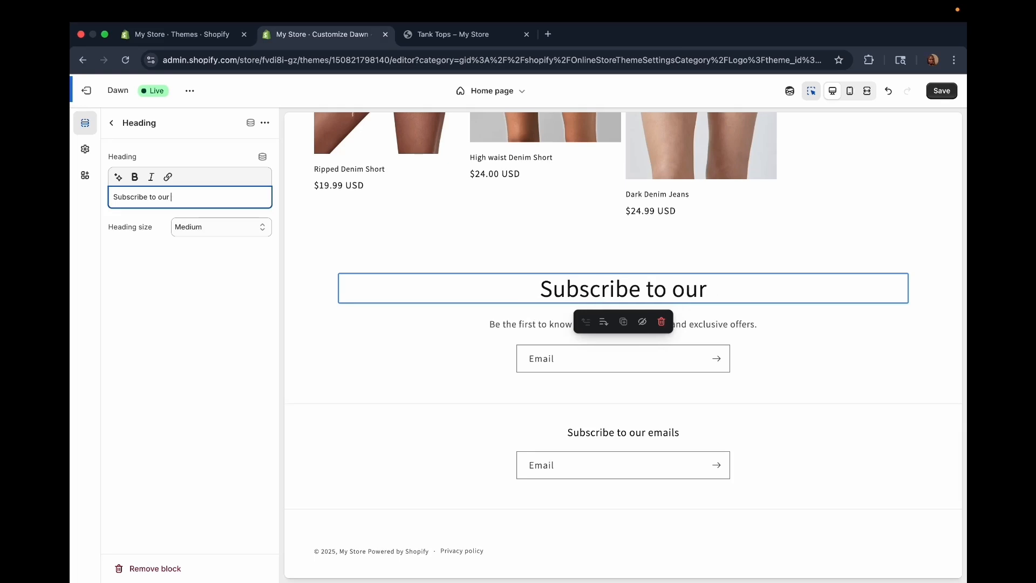
key(super+z)
- Append !! to the email signup section's text about new collections and exclusive offers
click(510, 334)
click(508, 326)
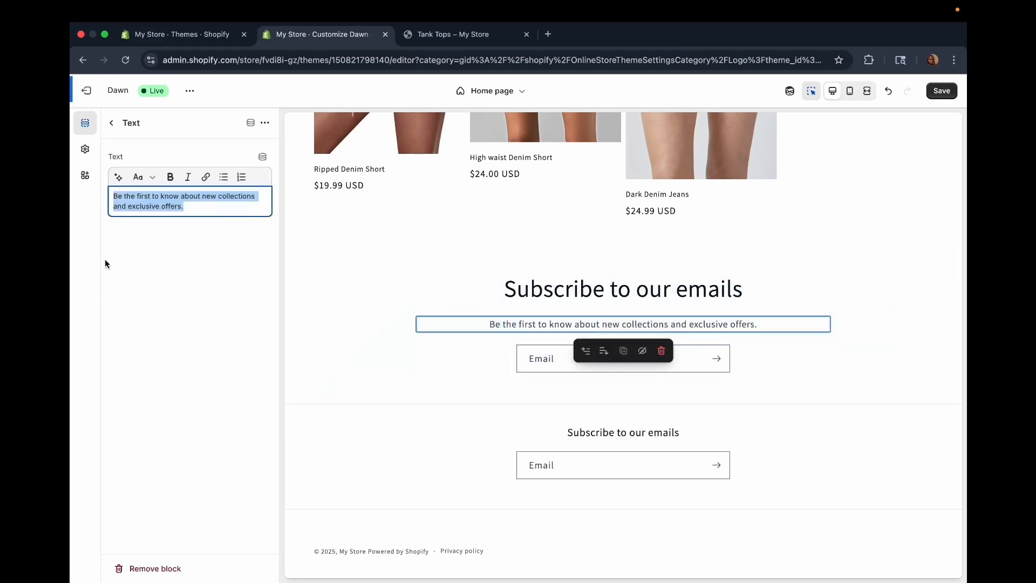
click(193, 211)
text(!!)
click(112, 123)
- Check the email form block for settings and review the home page from its top in the preview
click(574, 355)
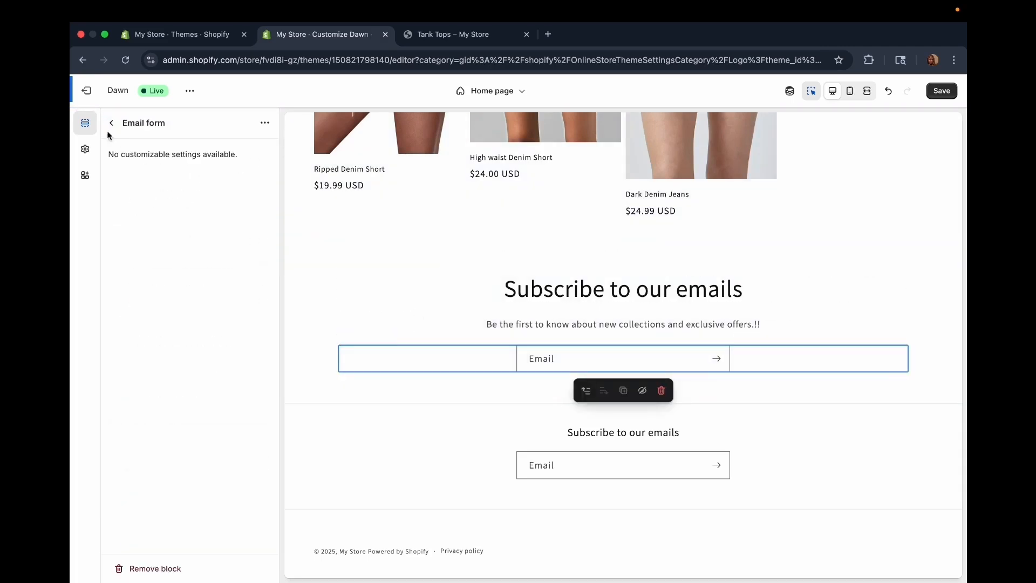
click(111, 123)
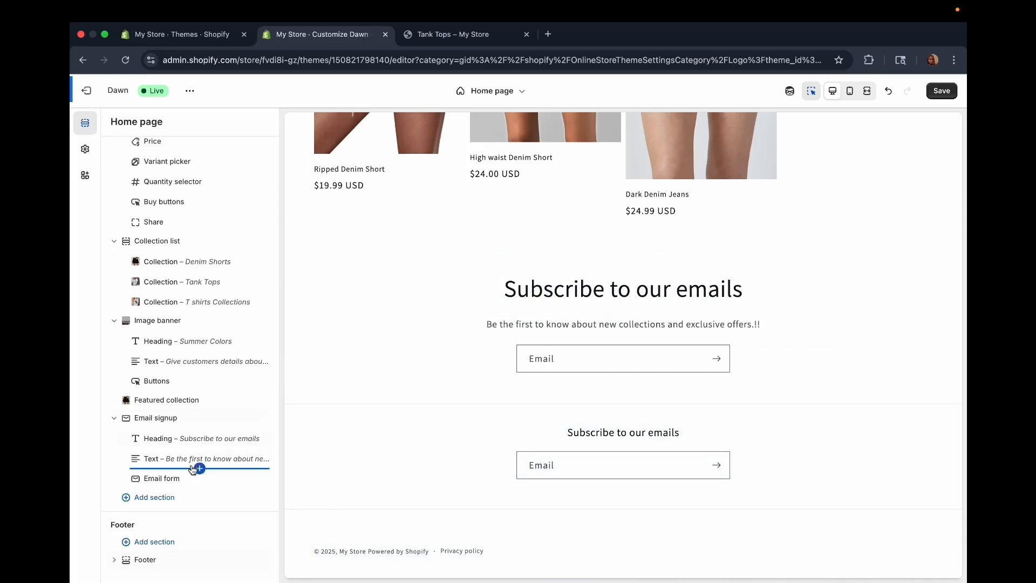
scroll(447, 276, up, 20)
scroll(455, 307, down, 7)
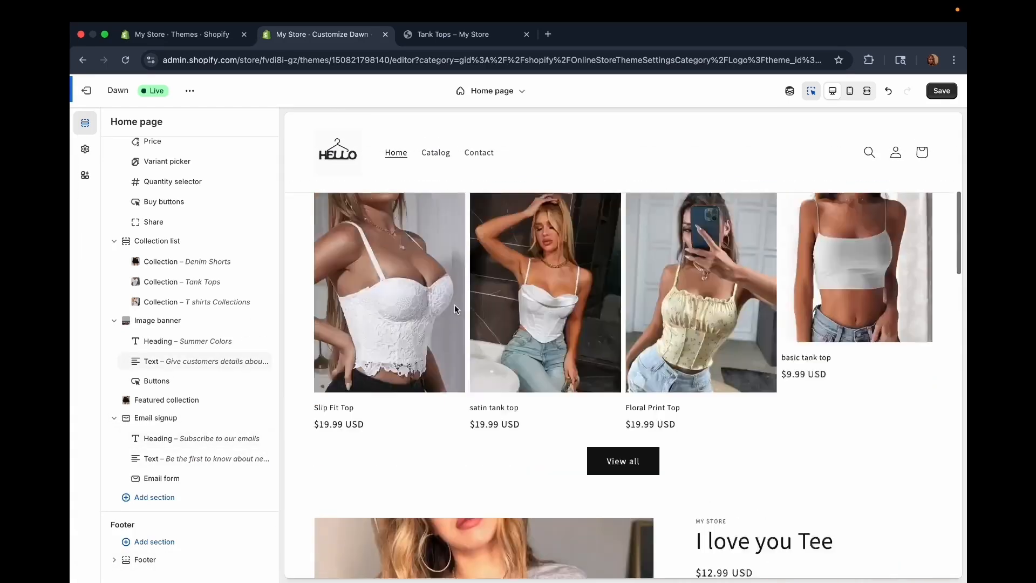
scroll(454, 304, up, 8)
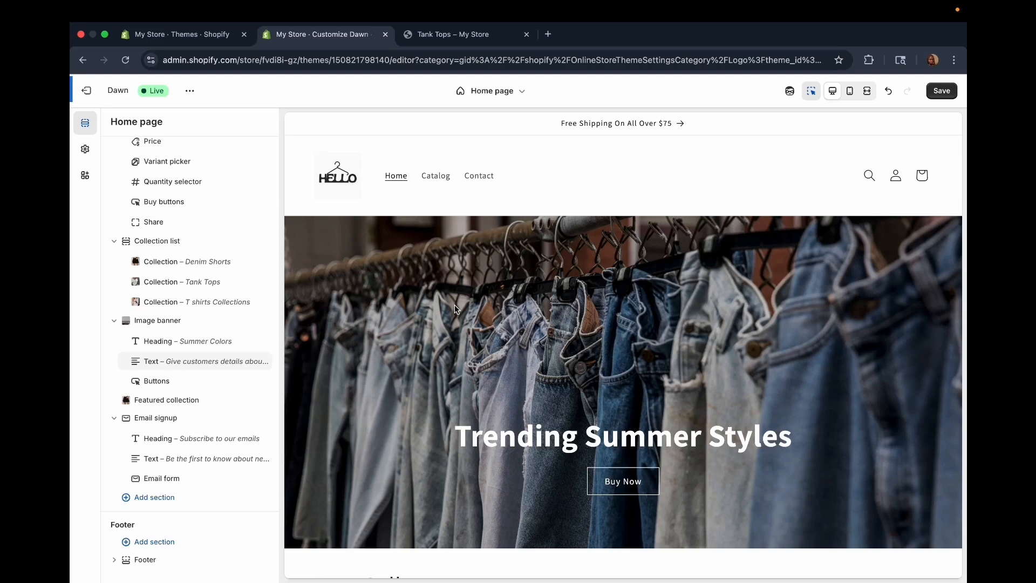
- Review the full home page in the preview, from the Trending Summer Styles banner down to the email signup section
scroll(454, 304, down, 20)
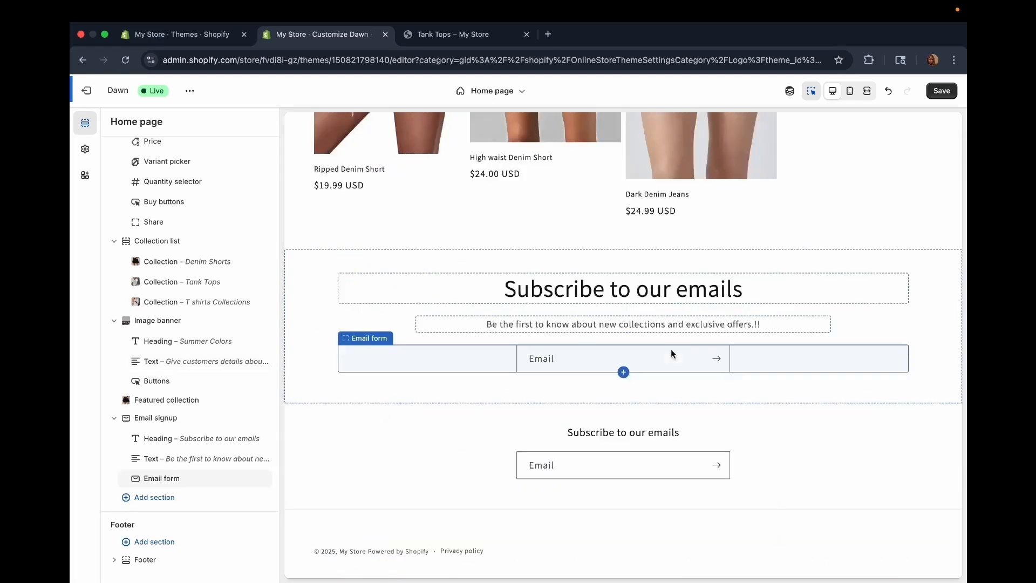
scroll(672, 349, up, 20)
scroll(671, 344, down, 3)
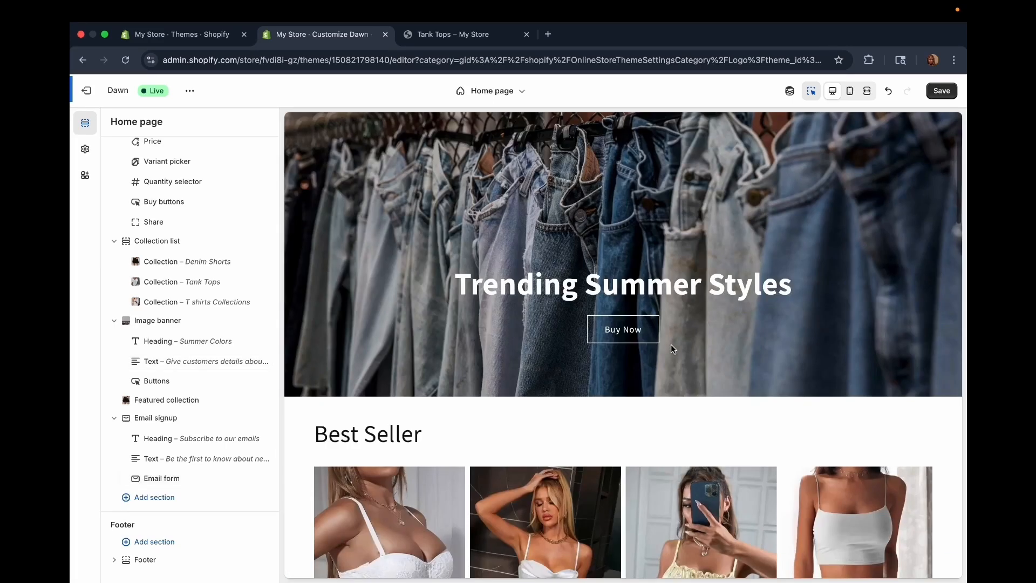
scroll(671, 348, down, 10)
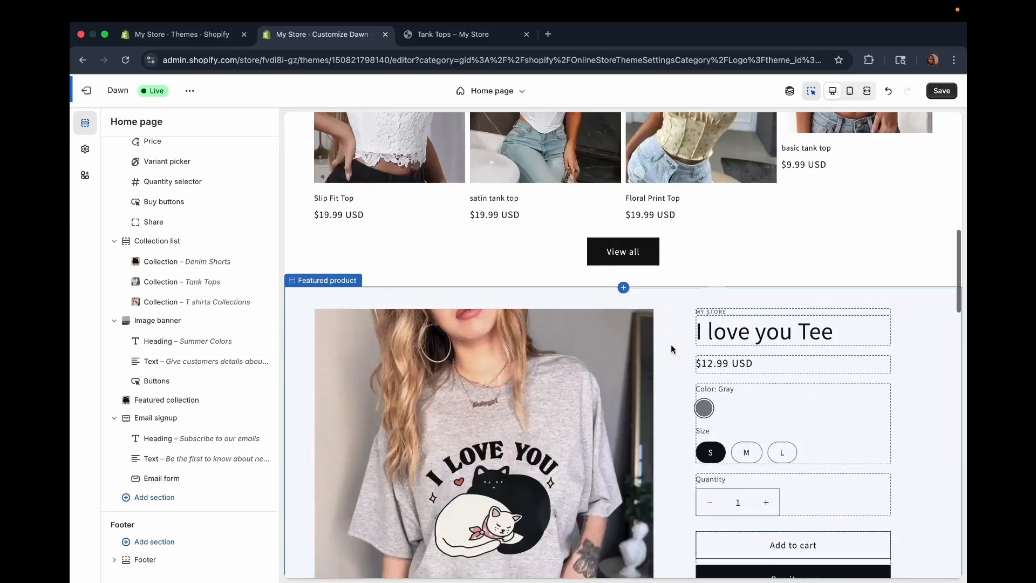
scroll(671, 349, down, 15)
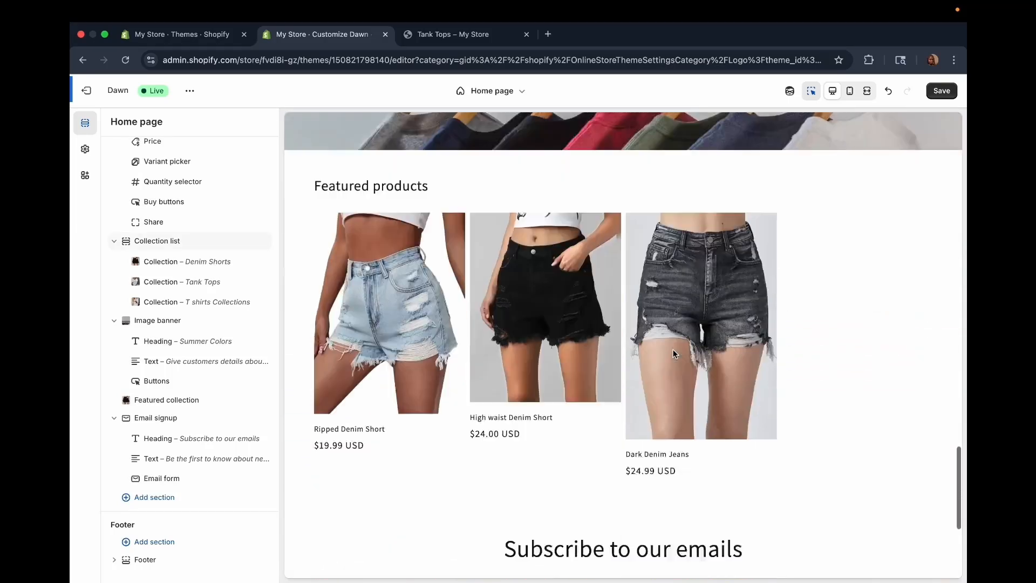
scroll(672, 348, down, 5)
mouse_move(261, 461)
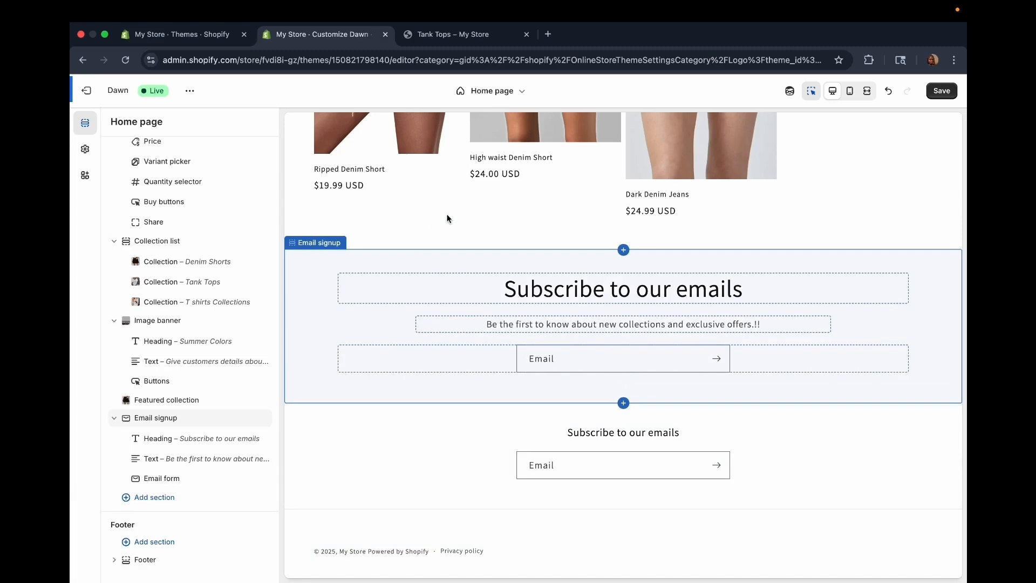
scroll(447, 218, up, 15)
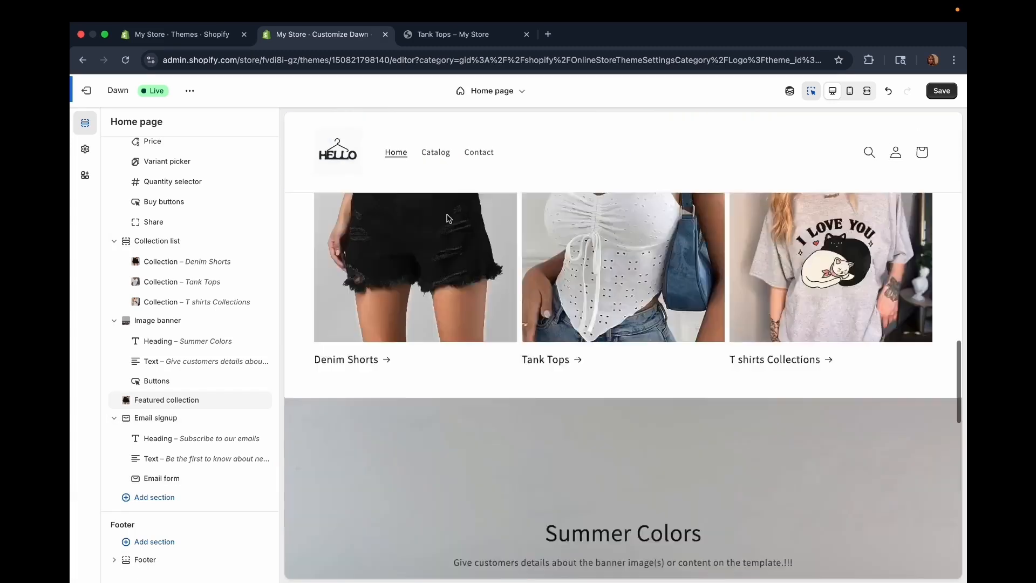
mouse_move(263, 386)
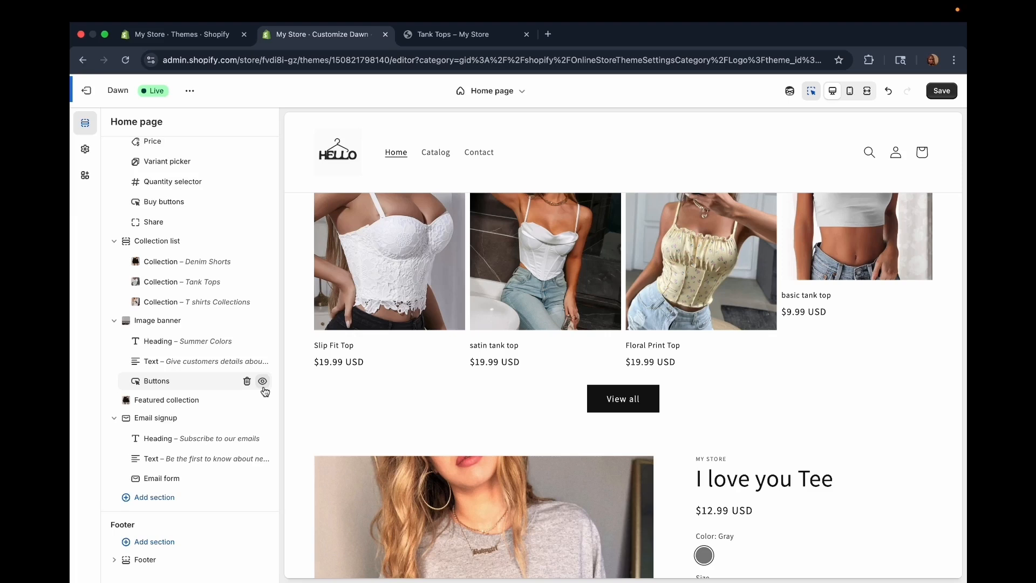
scroll(511, 326, down, 15)
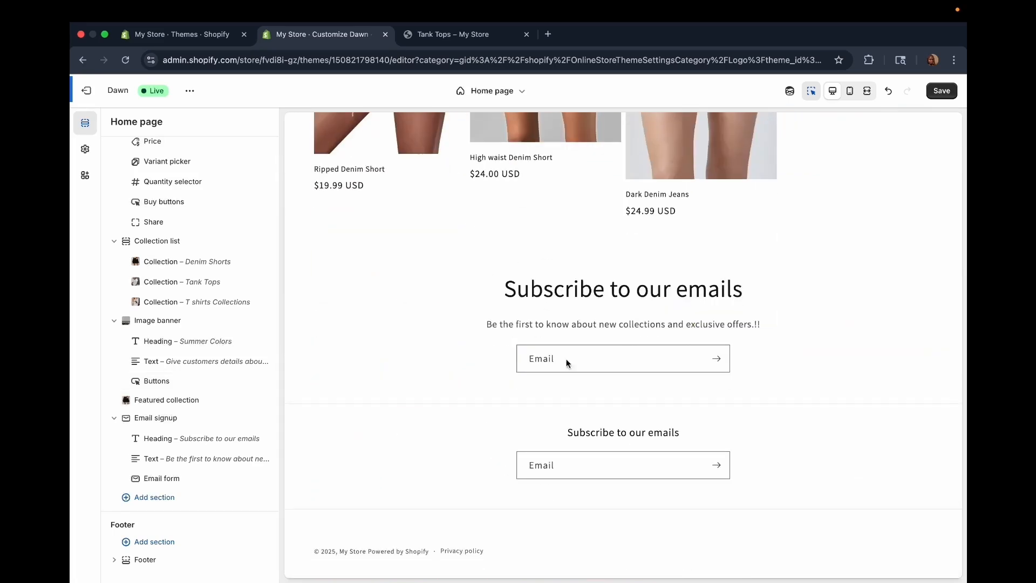
- Hide the Email signup section to compare the page without it, and show it again
click(509, 272)
click(111, 121)
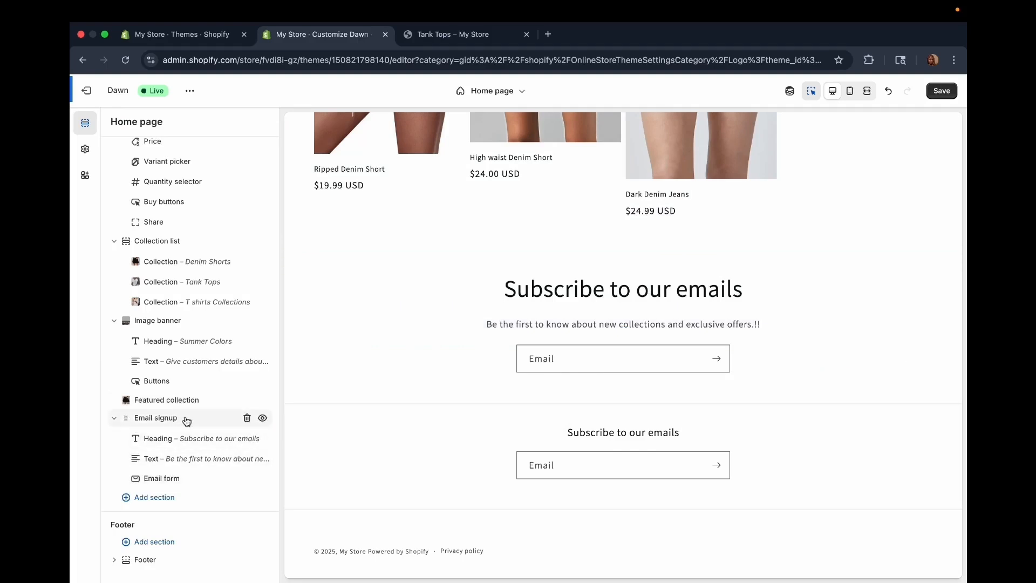
click(262, 418)
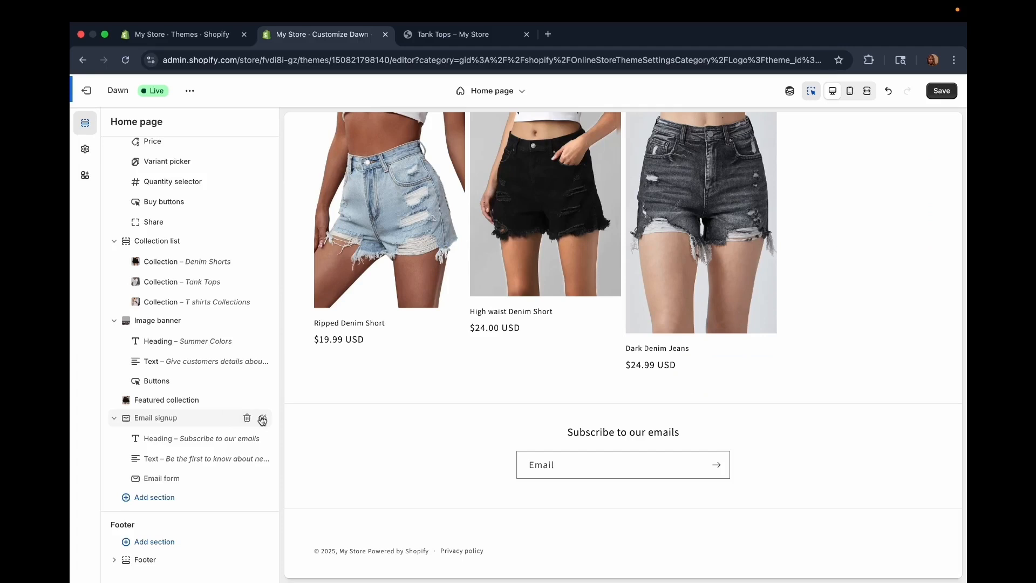
click(262, 419)
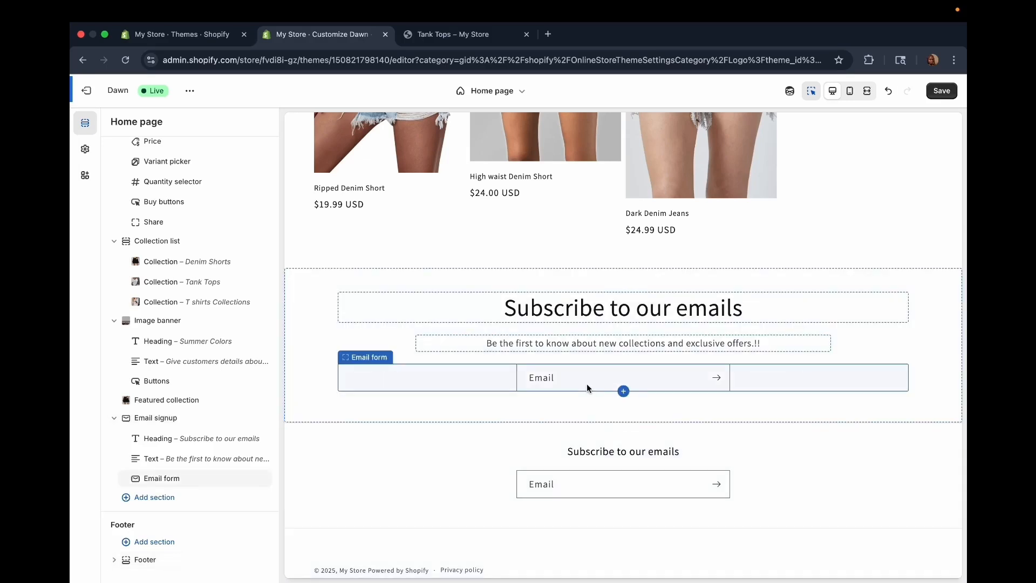
- Save the home page changes and review the layout in the mobile preview
click(942, 93)
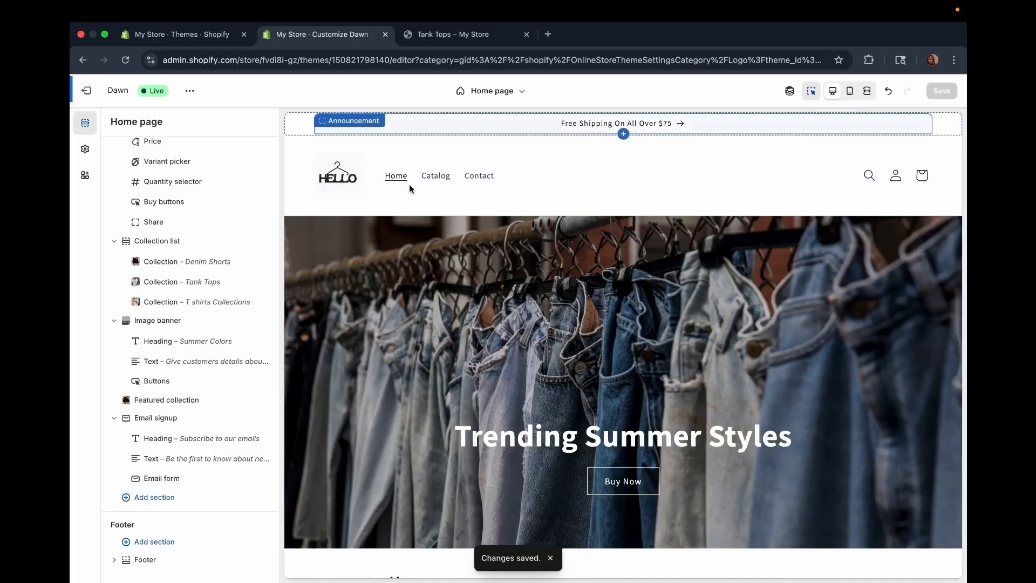
click(857, 95)
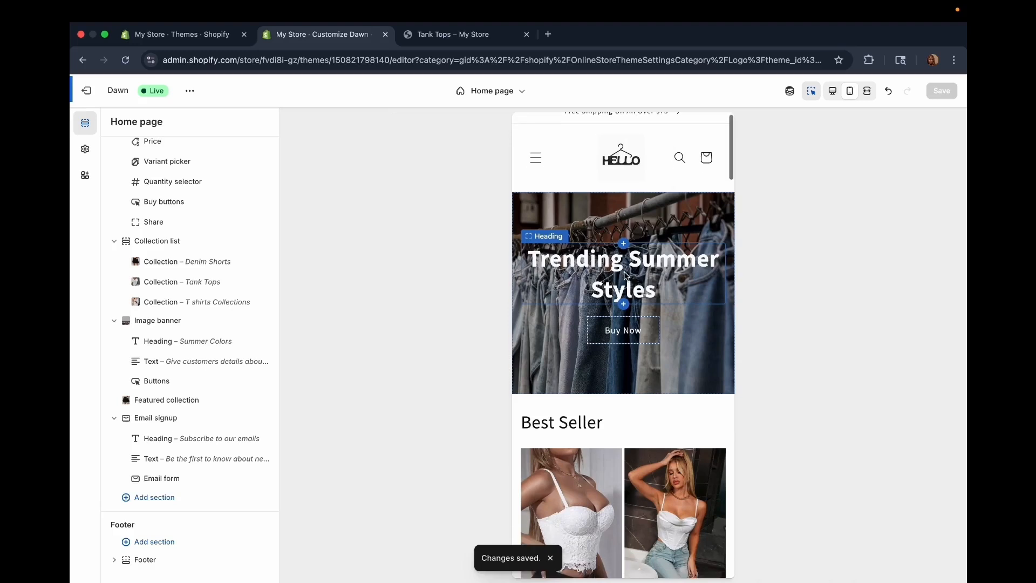
scroll(624, 273, down, 20)
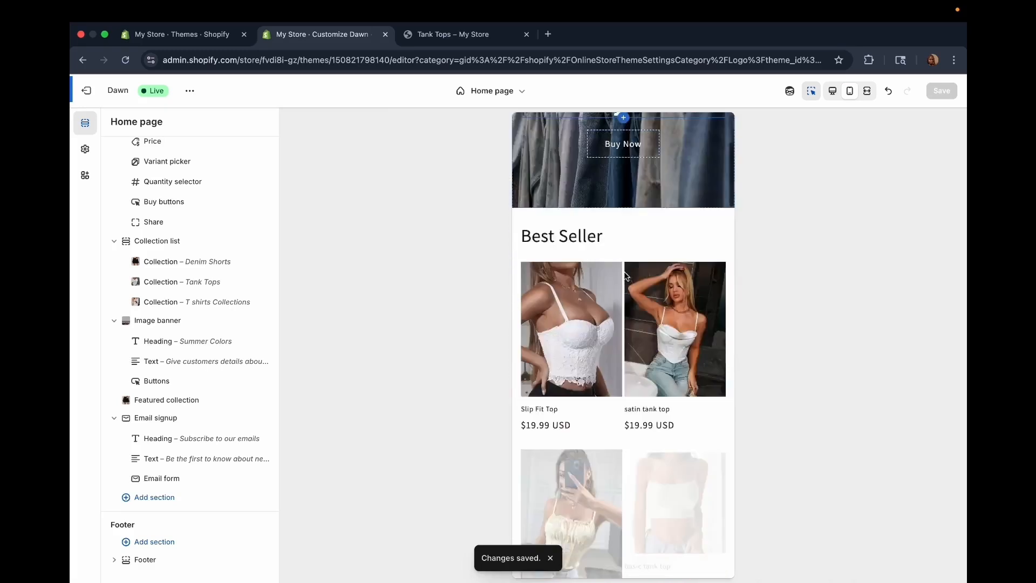
scroll(624, 271, down, 20)
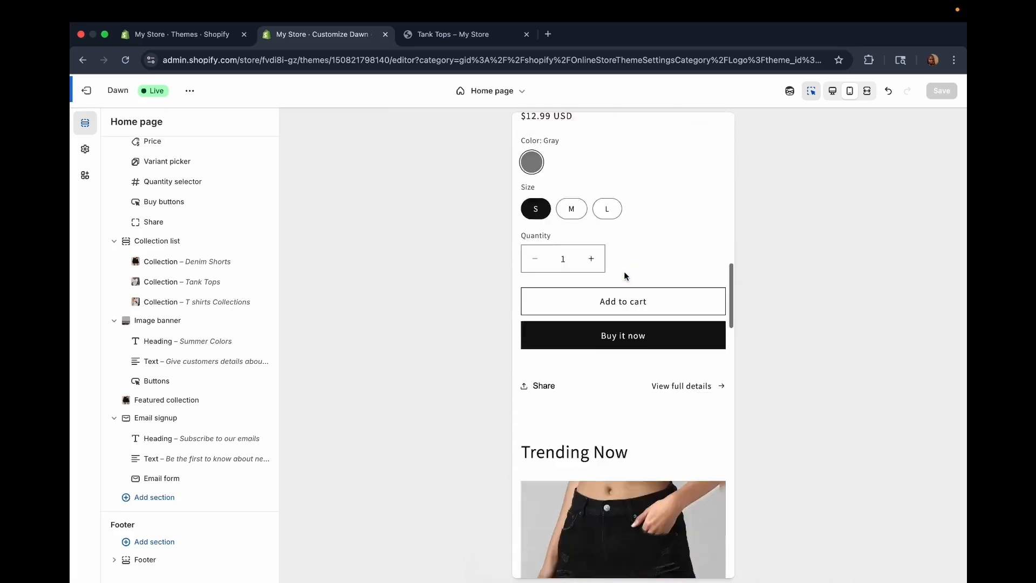
scroll(624, 275, down, 10)
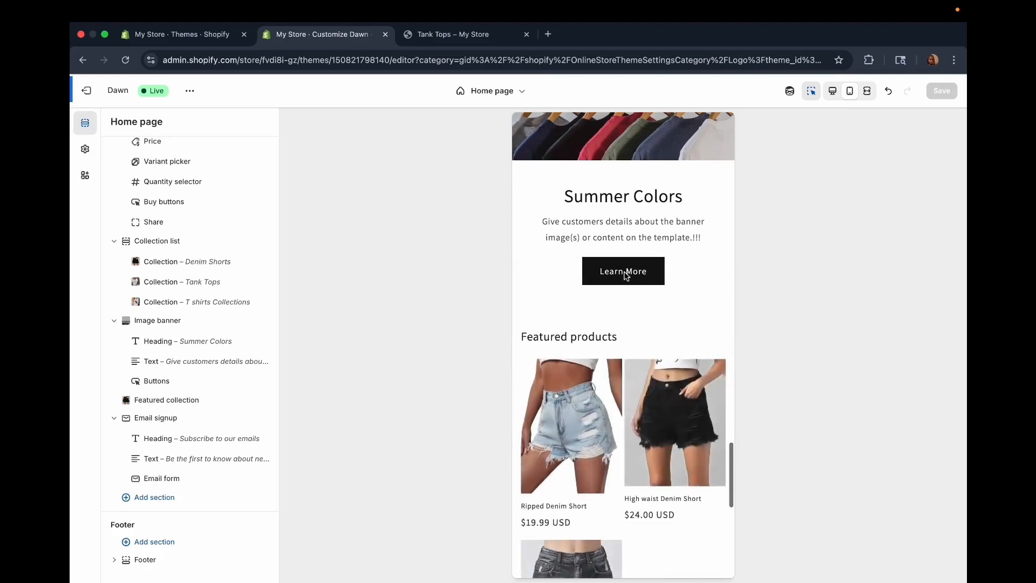
scroll(624, 275, up, 20)
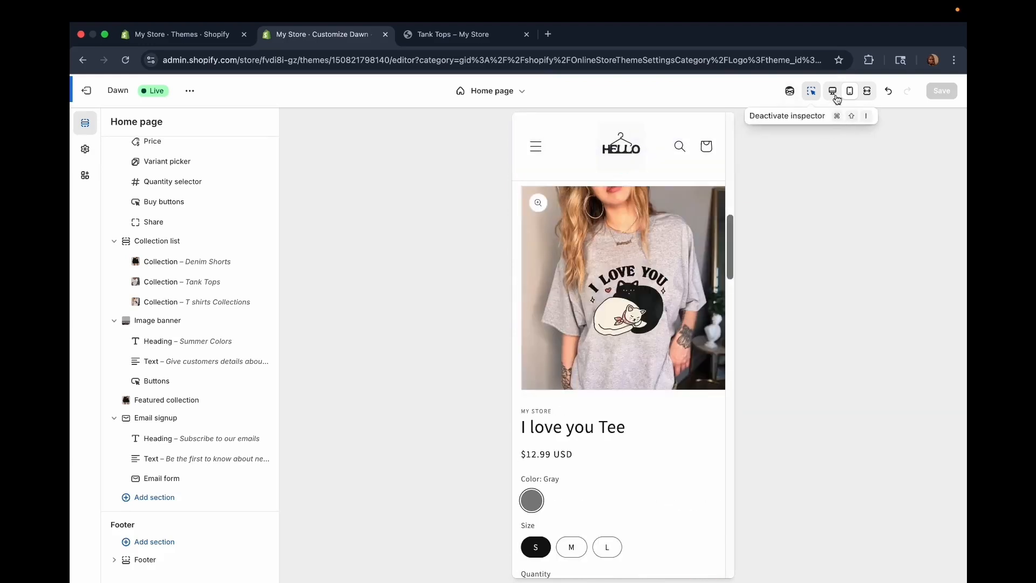
- Review the whole home page in the fullscreen preview and return to the header
click(867, 92)
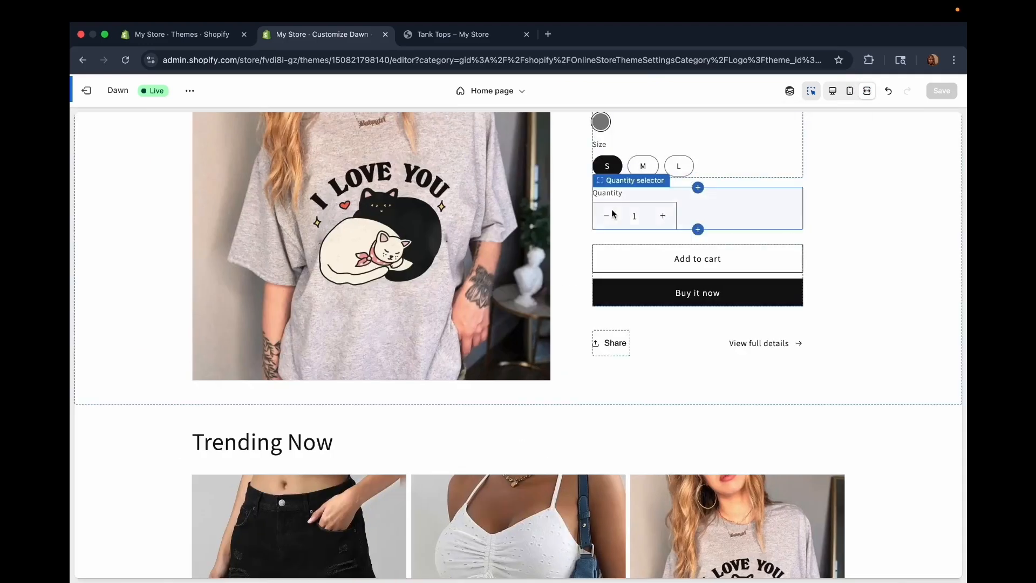
scroll(612, 213, up, 15)
scroll(612, 212, down, 10)
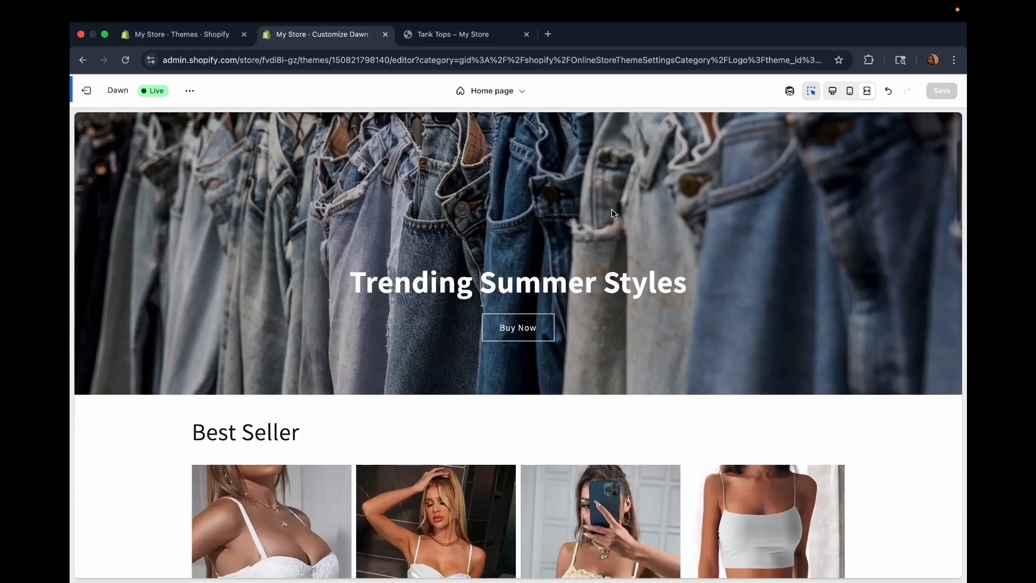
scroll(953, 395, down, 20)
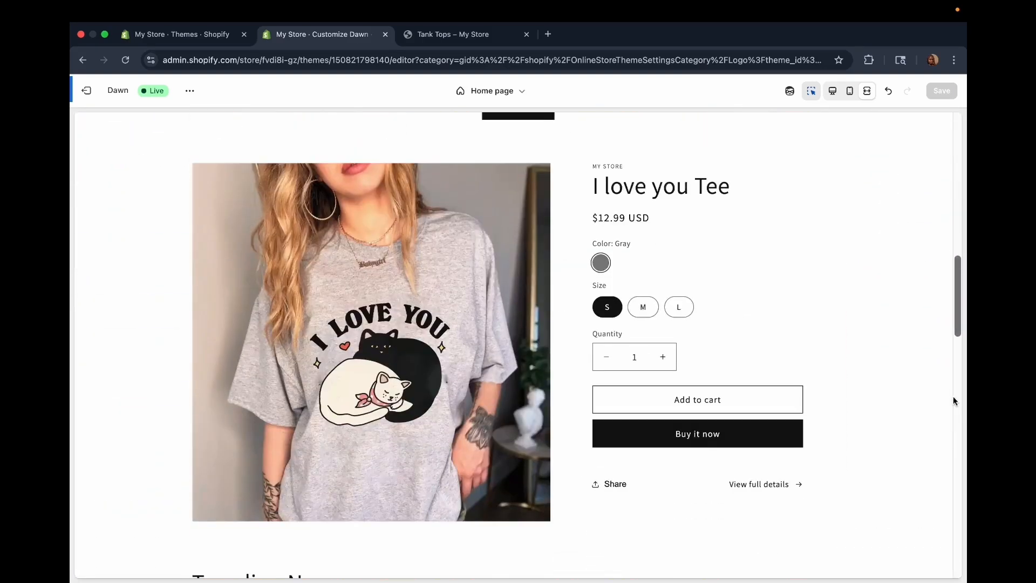
scroll(952, 396, down, 12)
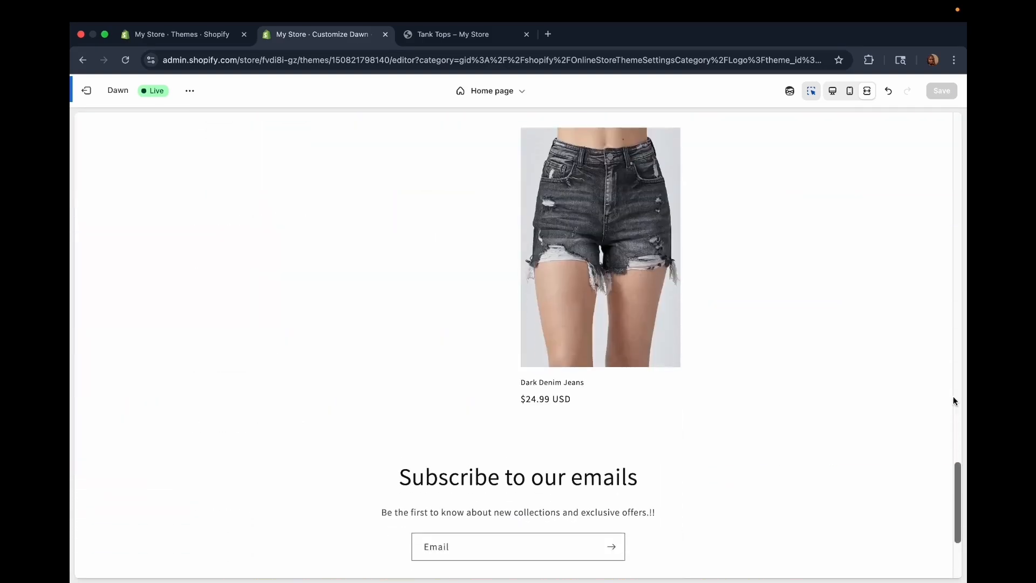
scroll(953, 397, up, 12)
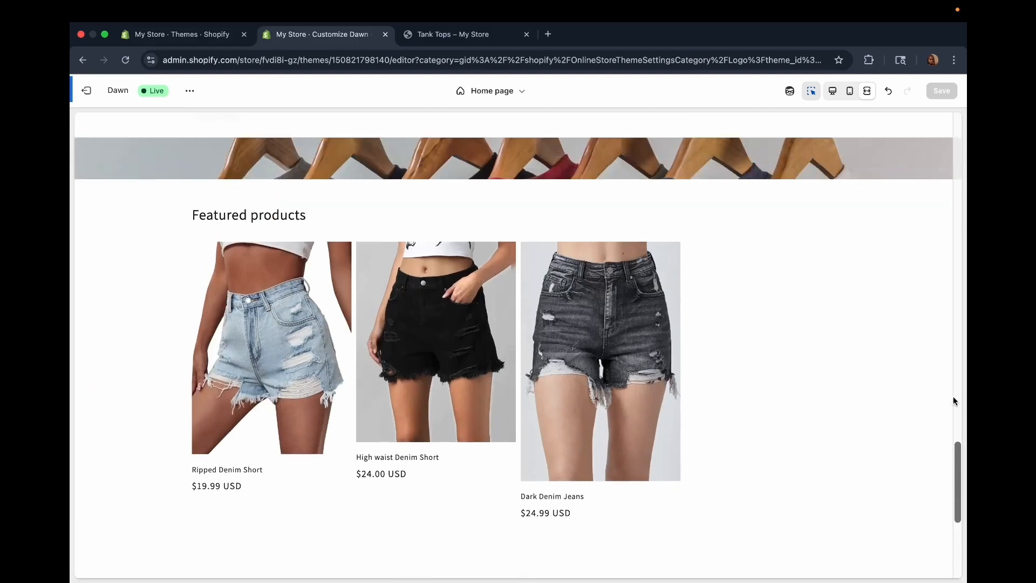
scroll(952, 395, up, 20)
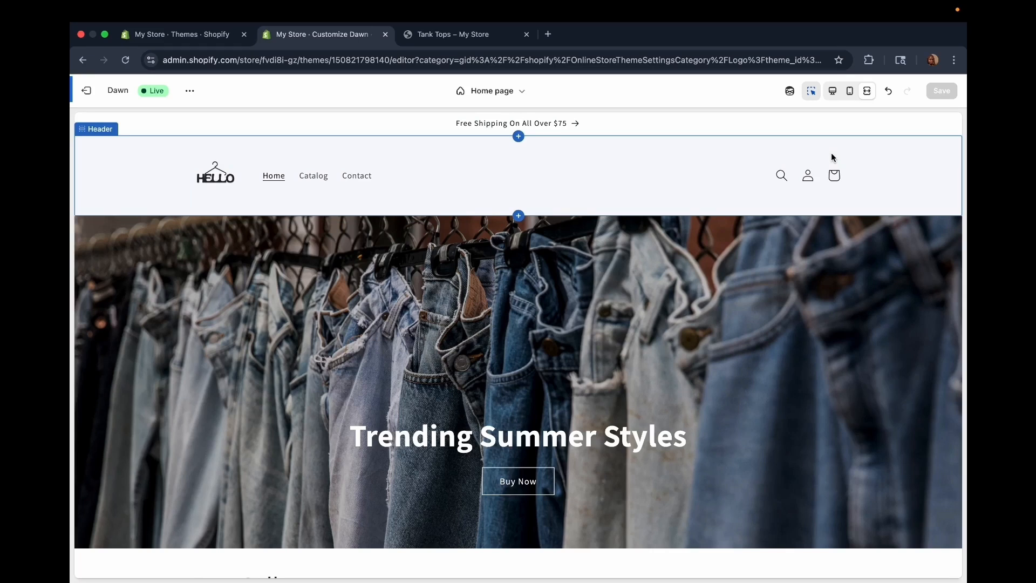
- Switch back to the desktop preview and look through the home page down to the footer
click(833, 90)
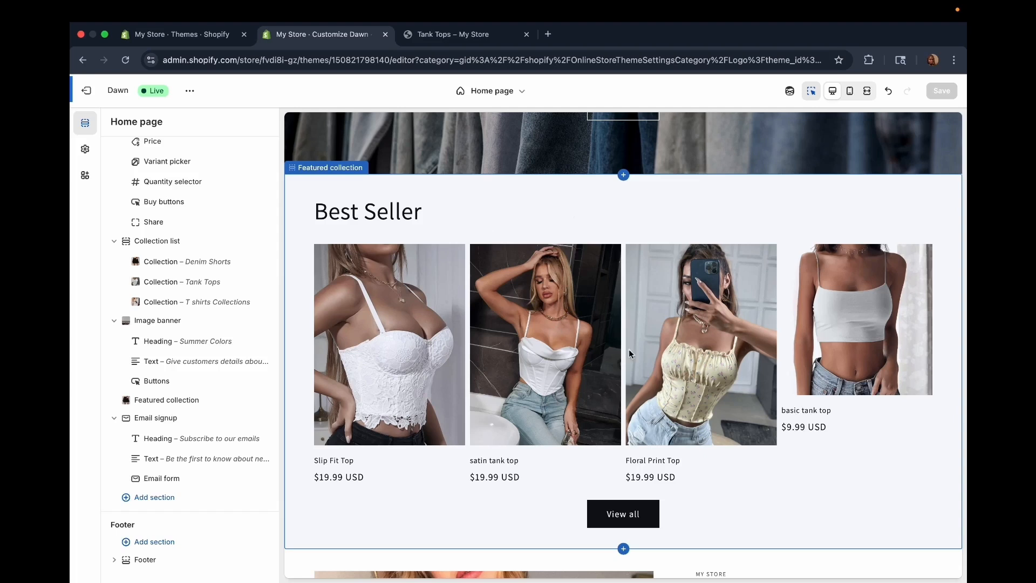
scroll(778, 491, up, 10)
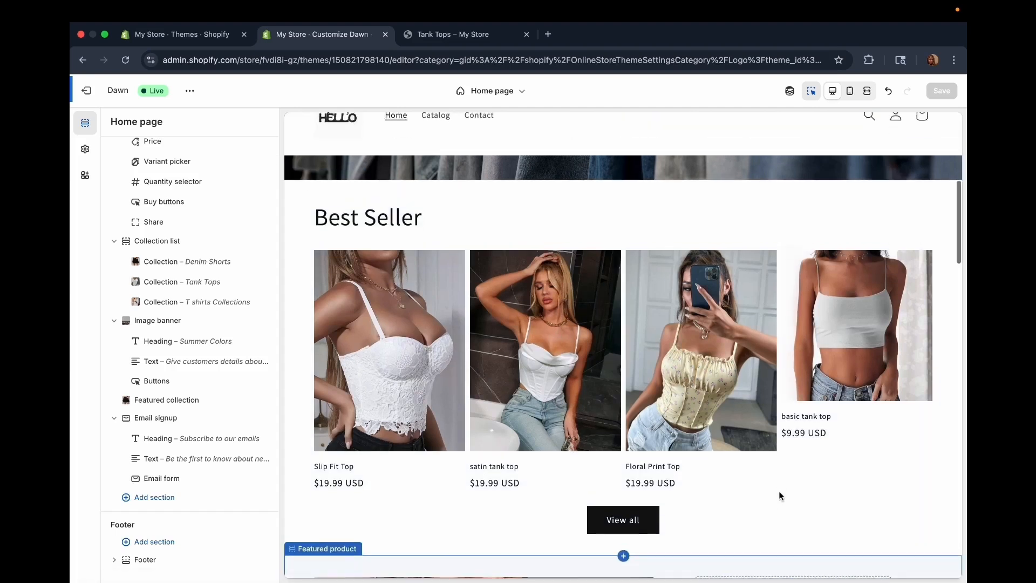
scroll(769, 355, down, 3)
scroll(783, 170, up, 3)
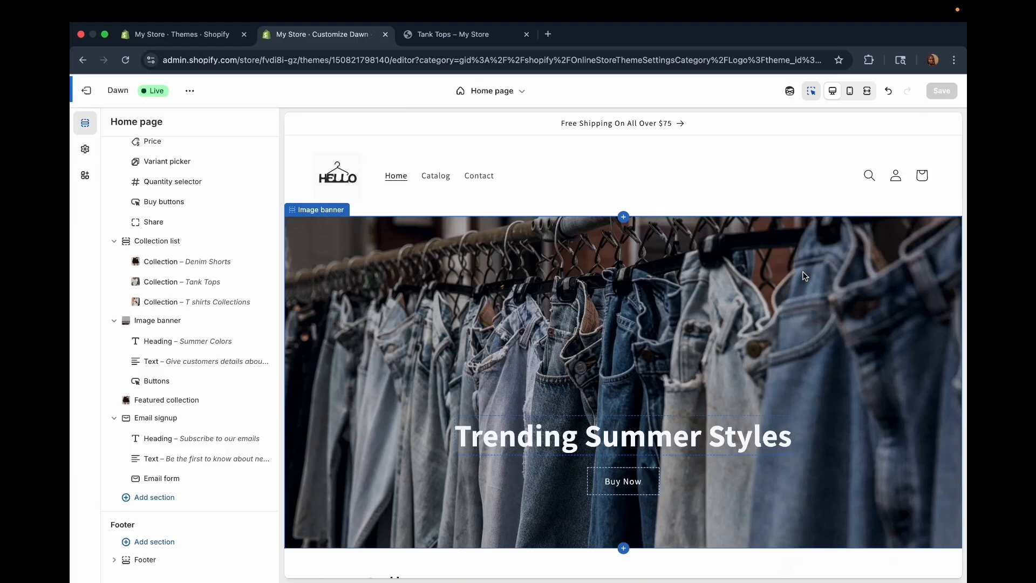
scroll(804, 276, down, 2)
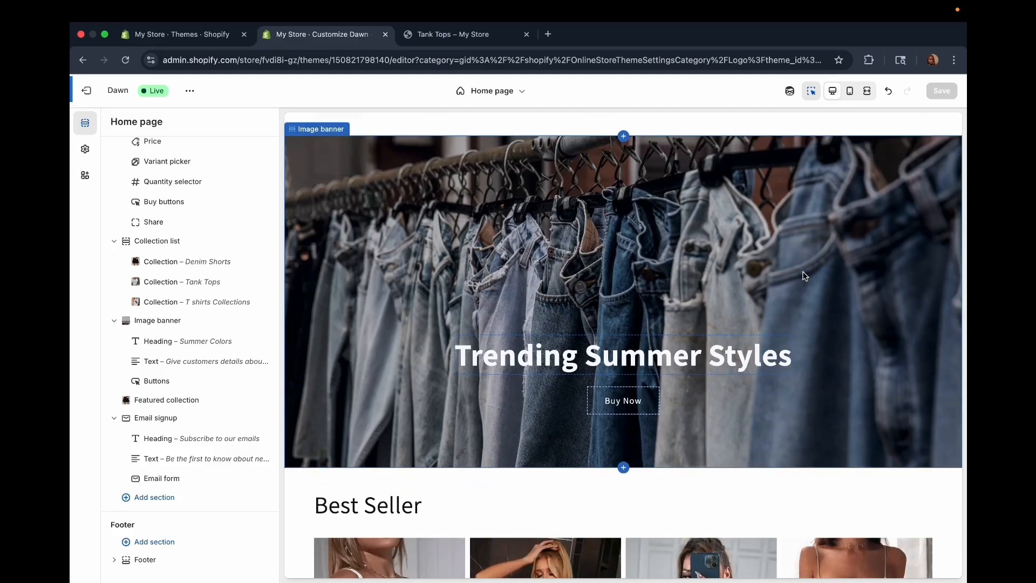
scroll(804, 276, down, 15)
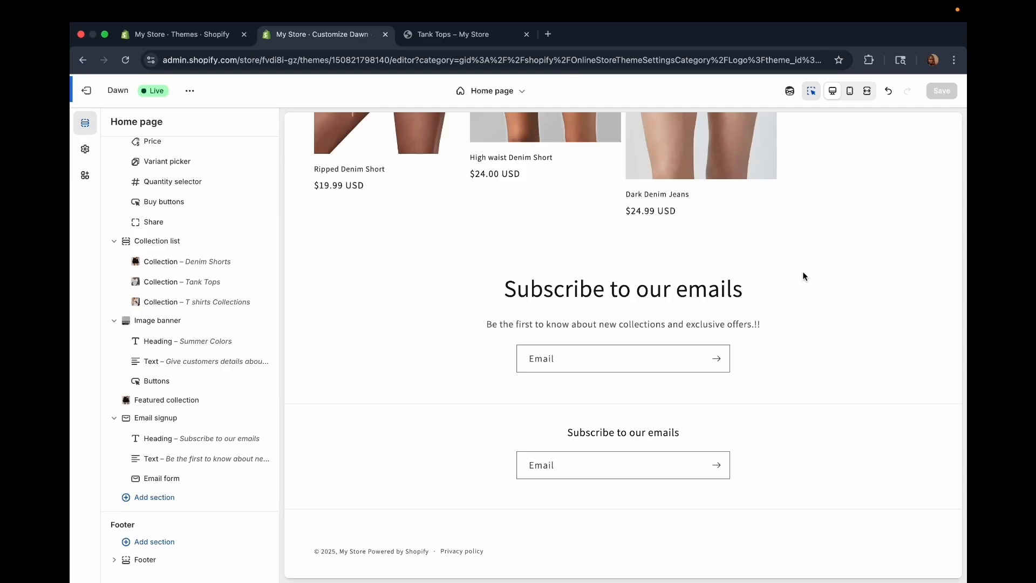
- Open the Footer section's settings and compare the header and footer areas in the preview
click(534, 523)
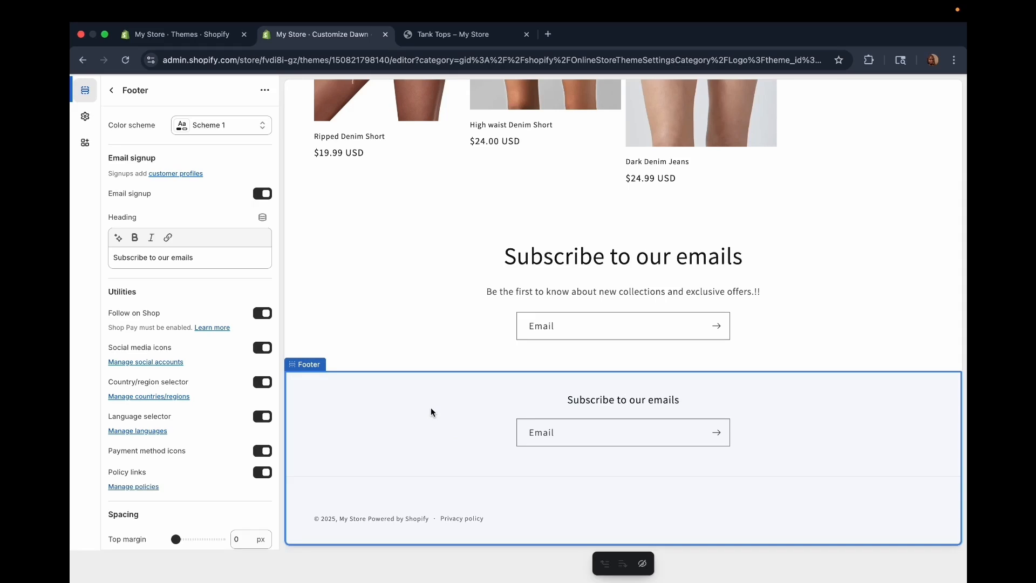
scroll(430, 412, up, 20)
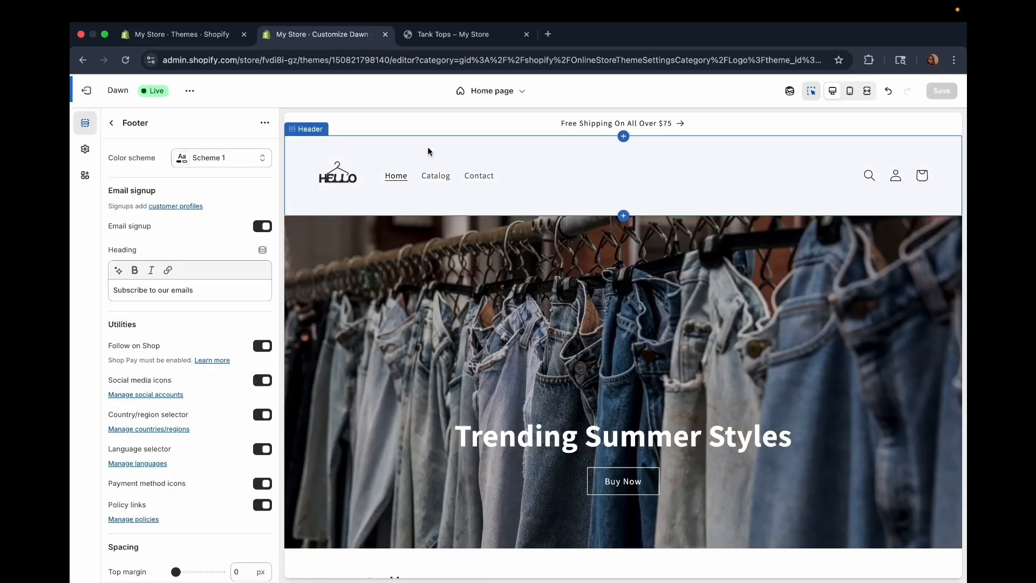
scroll(480, 441, down, 1)
scroll(481, 447, down, 13)
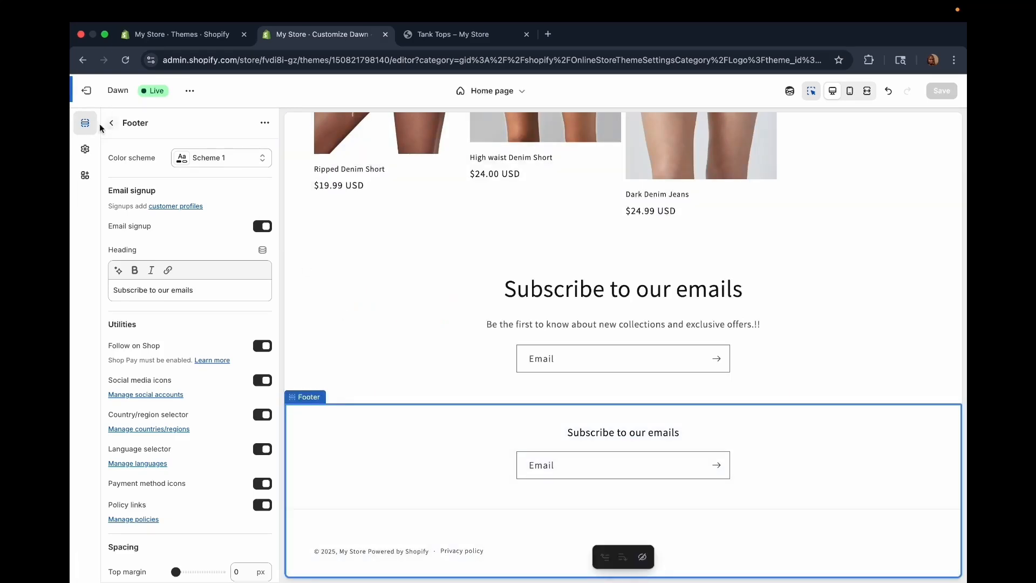
- Exit the theme editor and open the online store to view the published home page
click(86, 90)
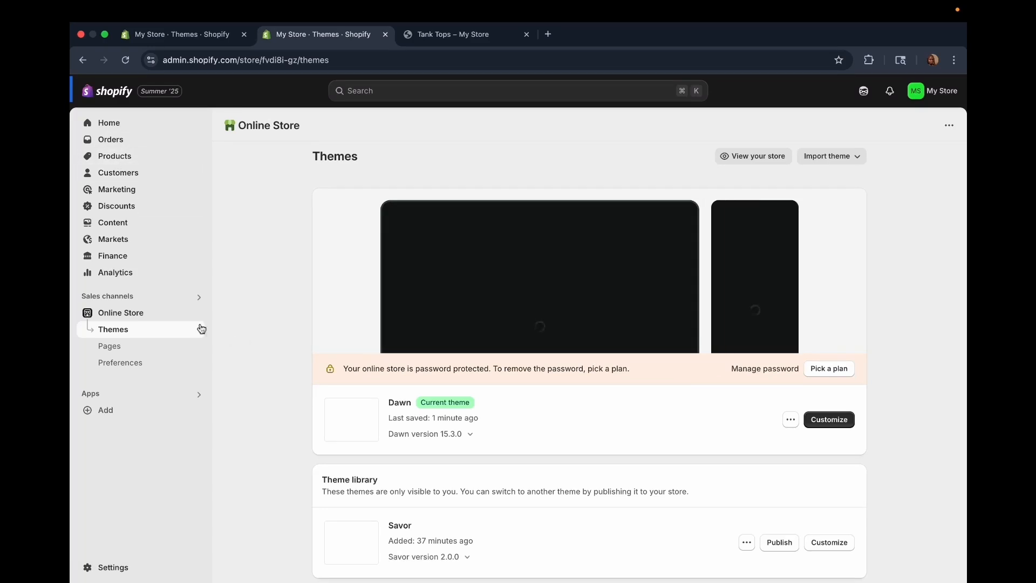
click(197, 313)
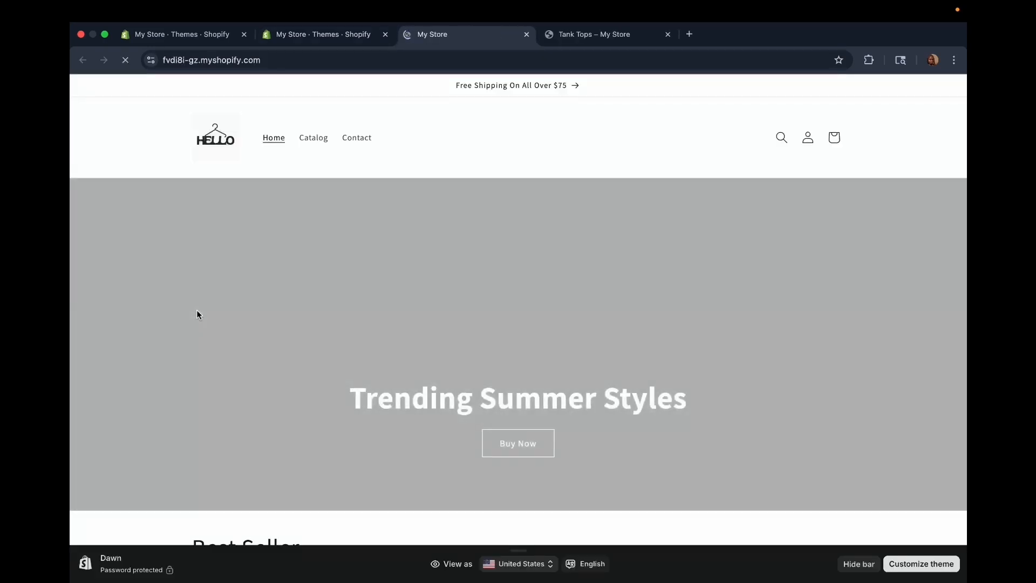
scroll(503, 218, down, 1)
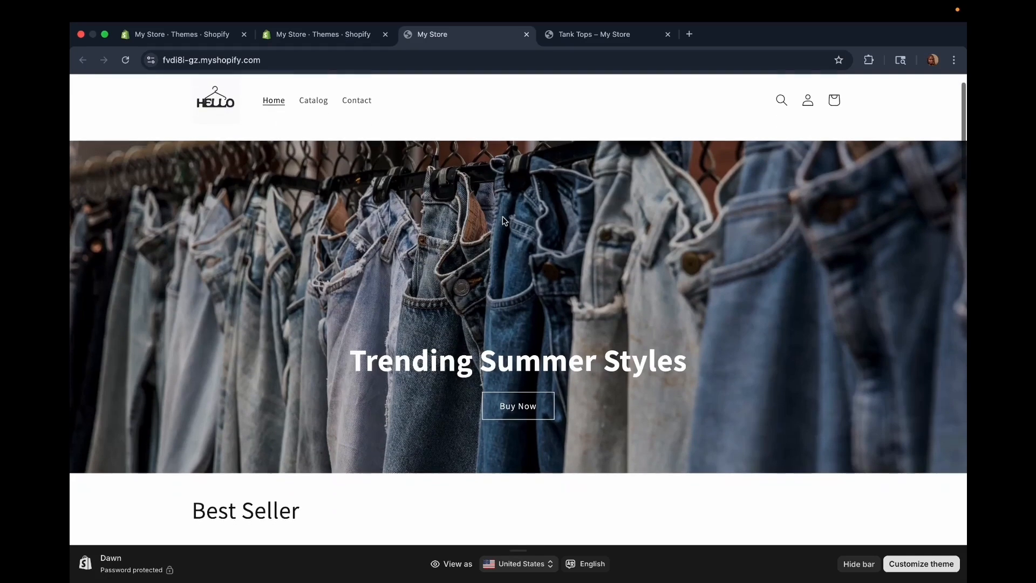
scroll(503, 219, down, 6)
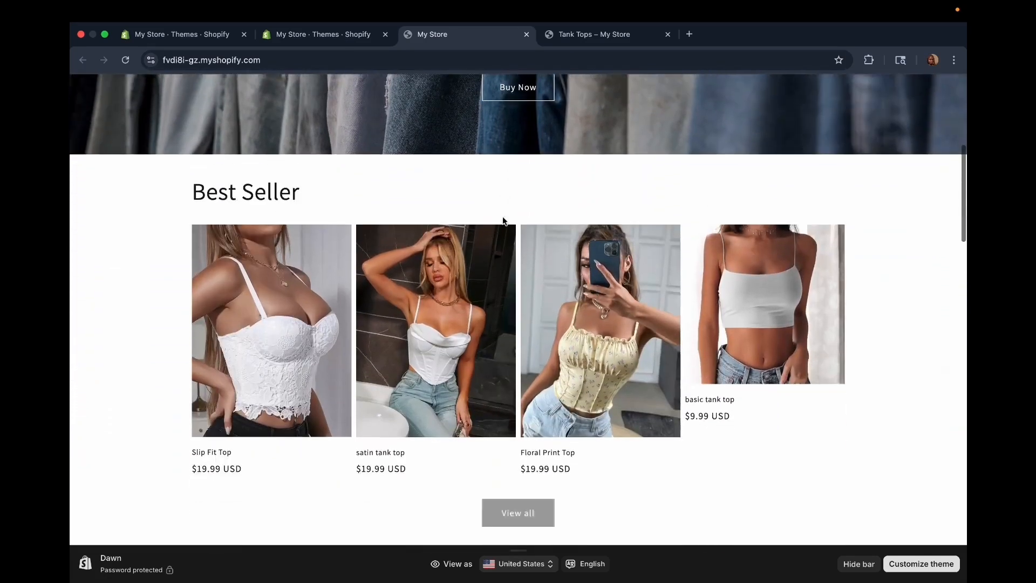
- Look through the published home page down to the email signup and return to the Best Seller products
scroll(503, 221, down, 13)
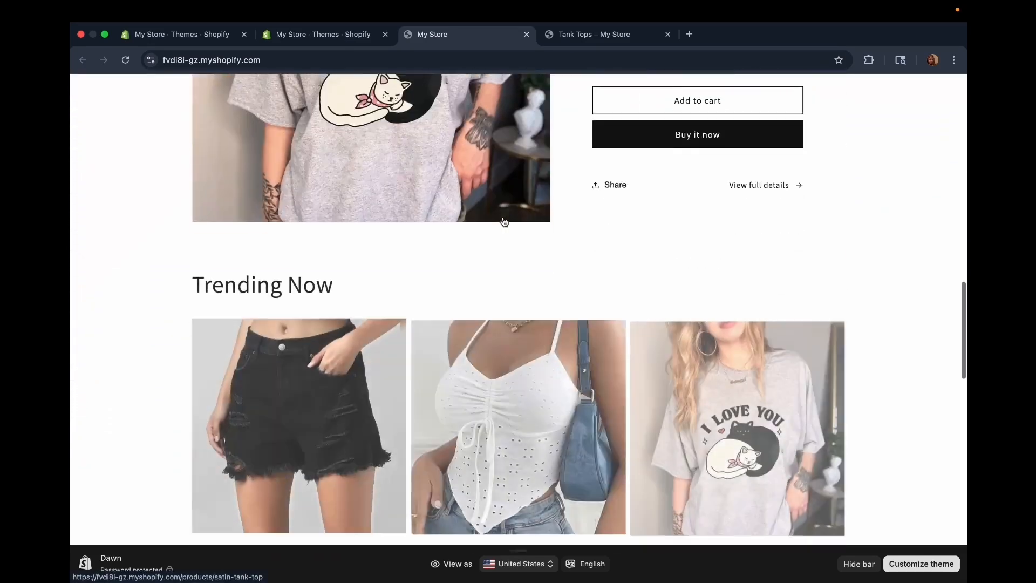
scroll(503, 220, down, 18)
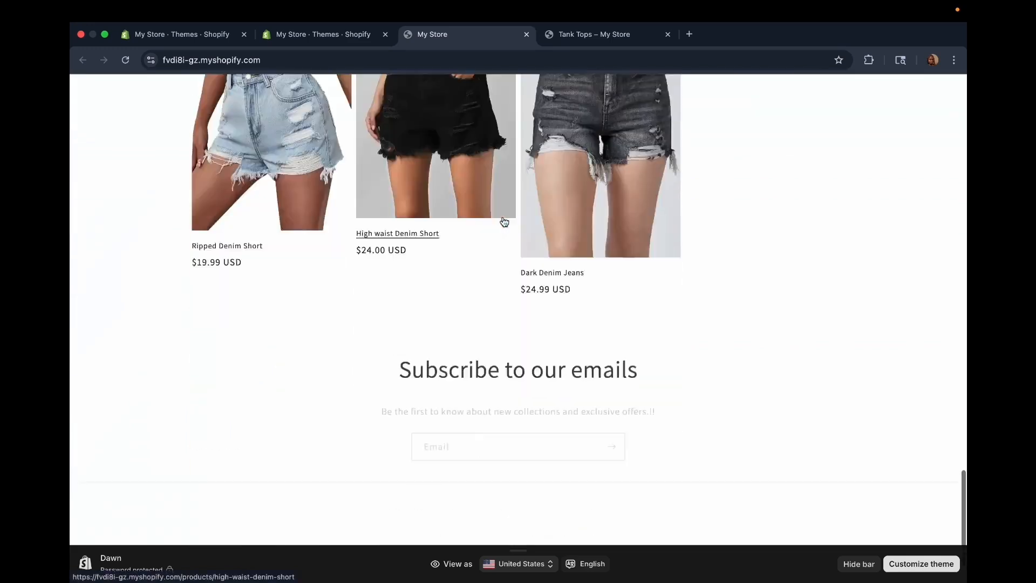
scroll(503, 221, up, 20)
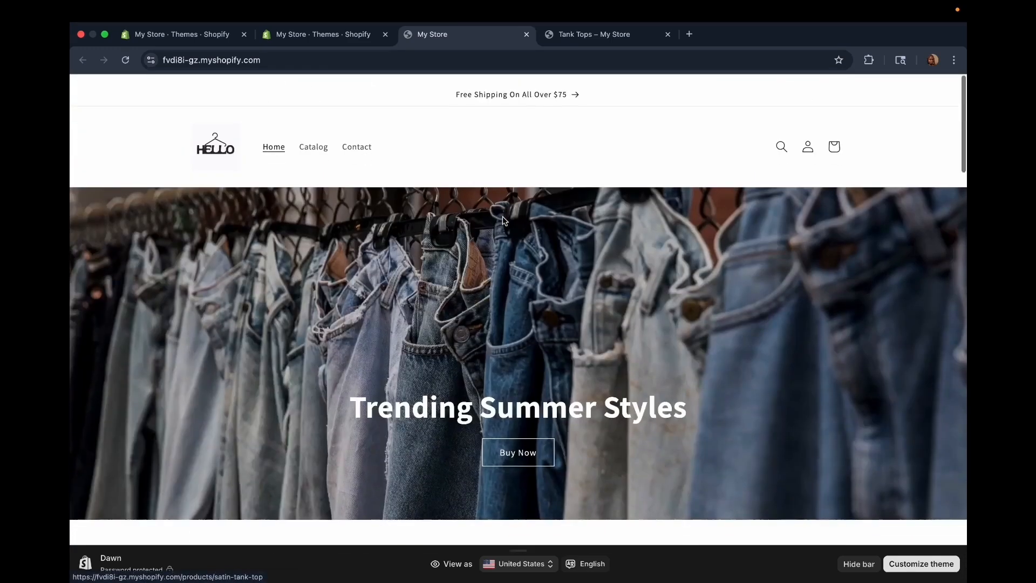
scroll(502, 220, down, 8)
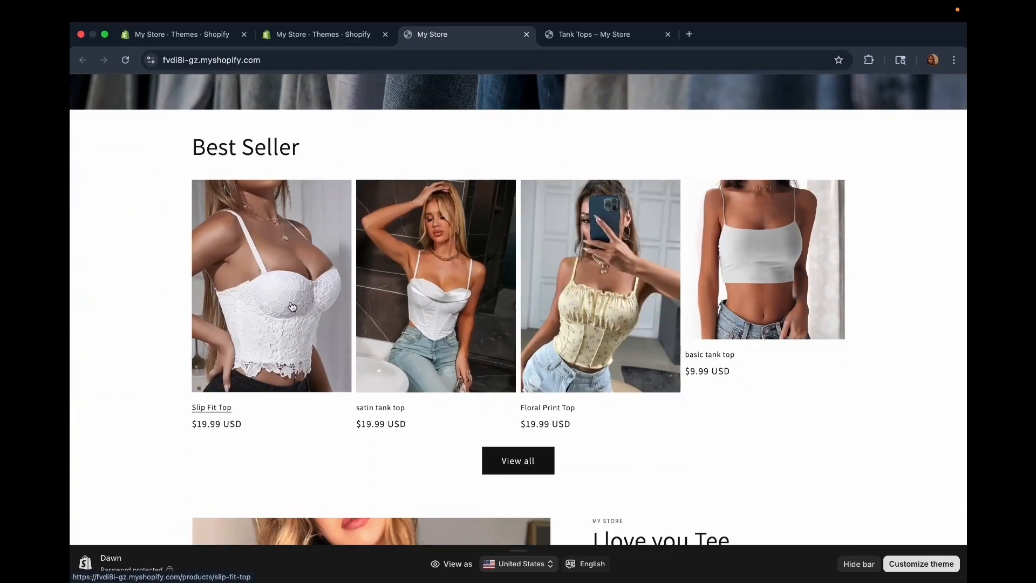
- Open the Slip Fit Top product from the Best Seller section and review its product page
click(289, 298)
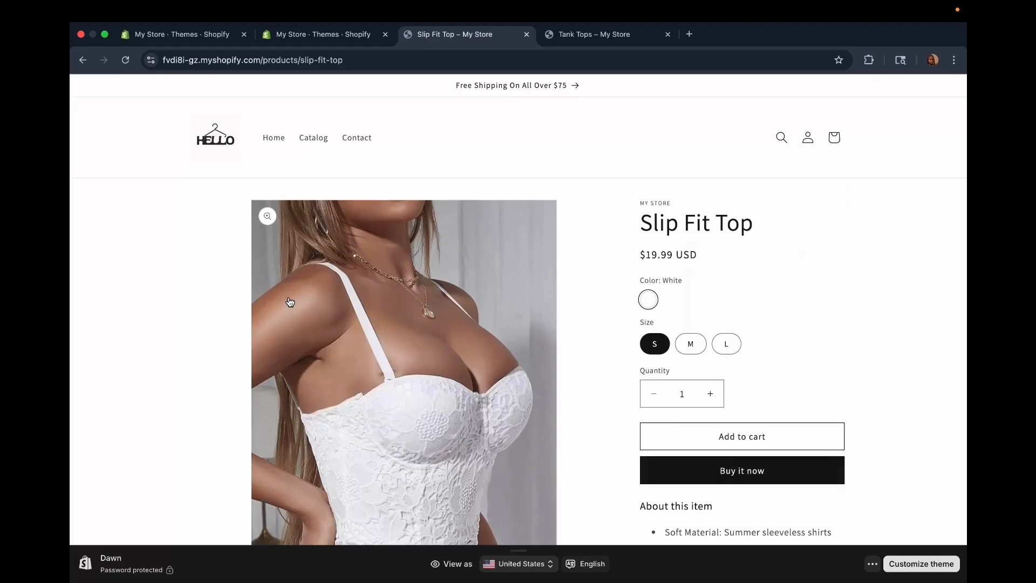
scroll(289, 301, down, 4)
scroll(292, 299, up, 3)
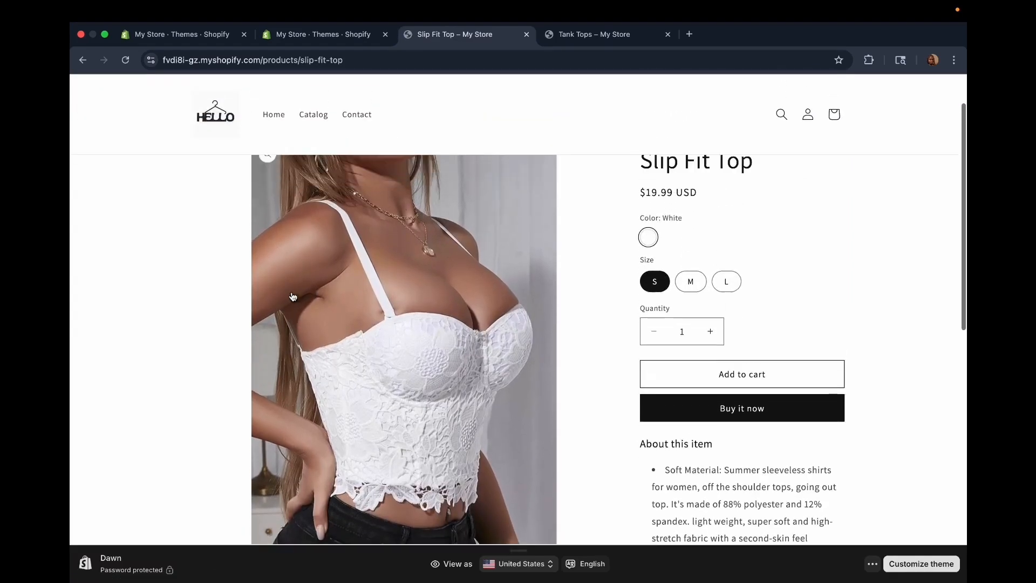
scroll(437, 338, down, 2)
scroll(626, 308, up, 2)
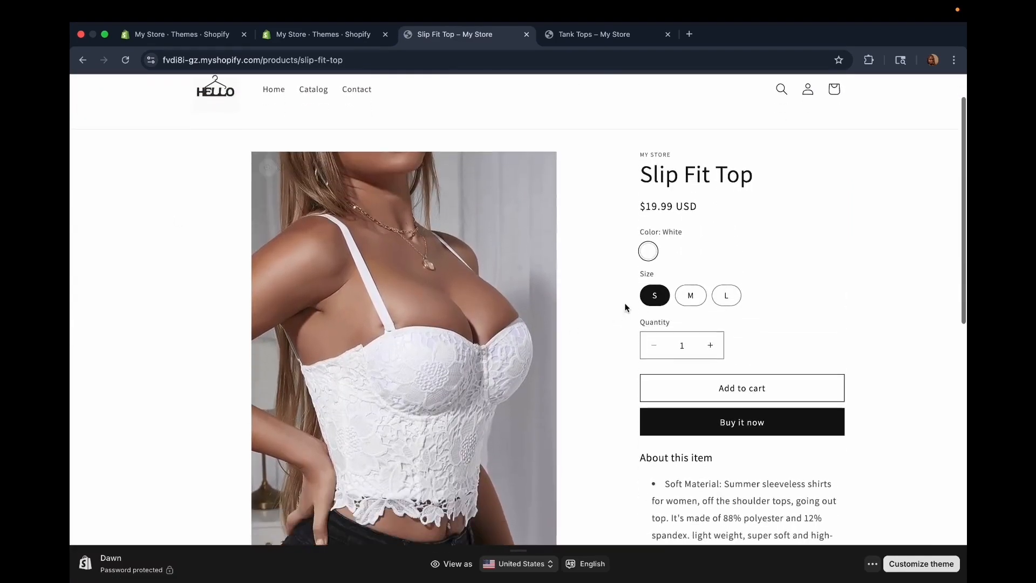
scroll(625, 308, down, 1)
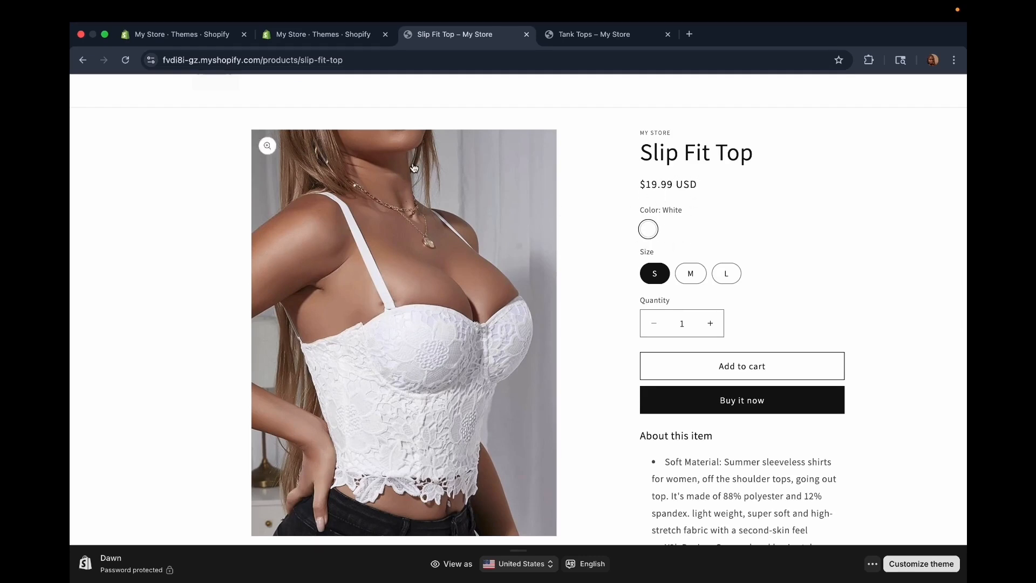
scroll(180, 429, up, 2)
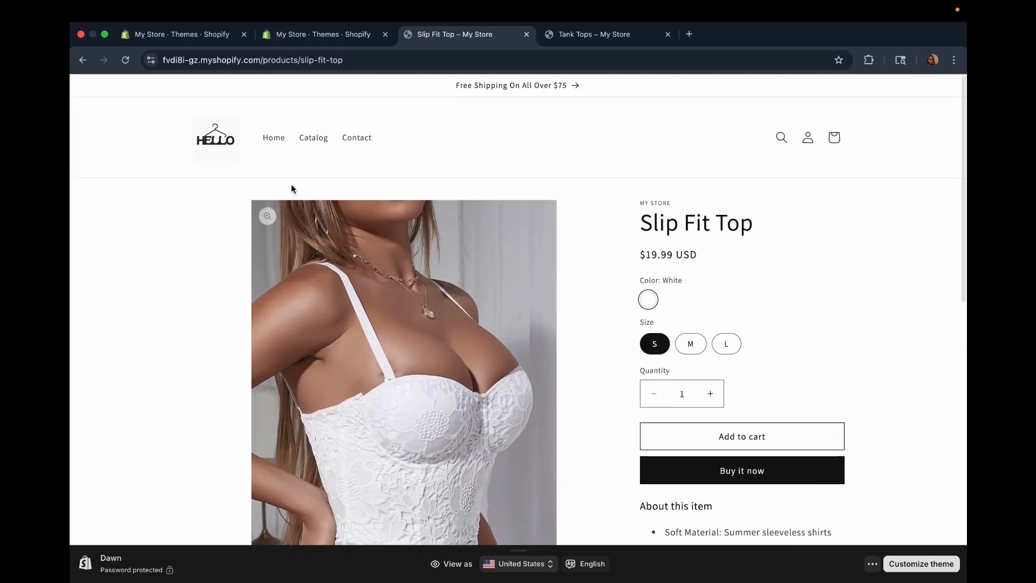
- Return to the store's home page and open the Floral Print Top product from Best Seller
click(289, 141)
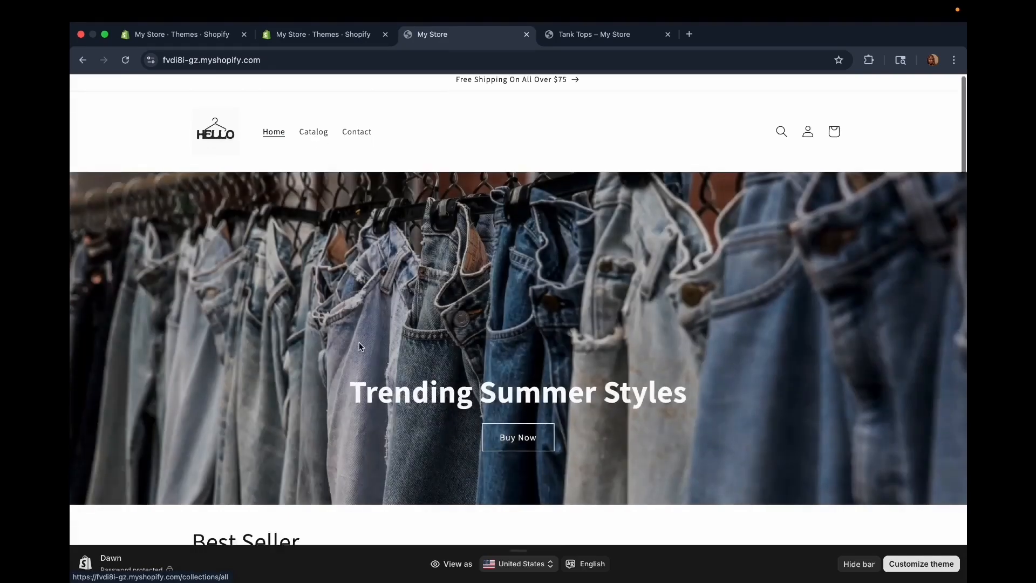
scroll(359, 344, down, 10)
scroll(358, 342, up, 2)
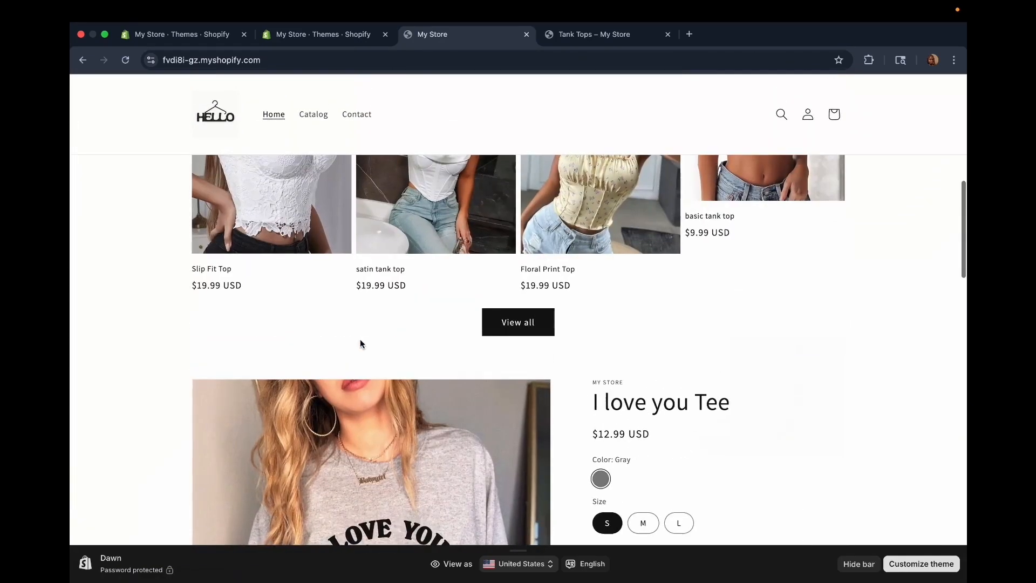
click(587, 201)
scroll(672, 337, down, 2)
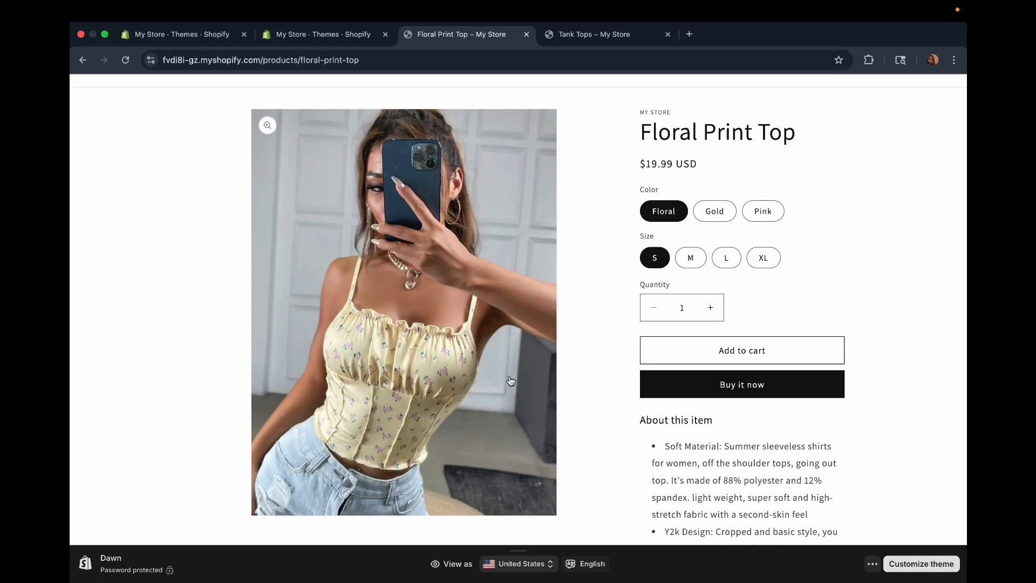
- Highlight the vendor name, product title, price and Color label of the Floral Print Top one after another
drag(645, 124, 866, 141)
drag(669, 108, 637, 113)
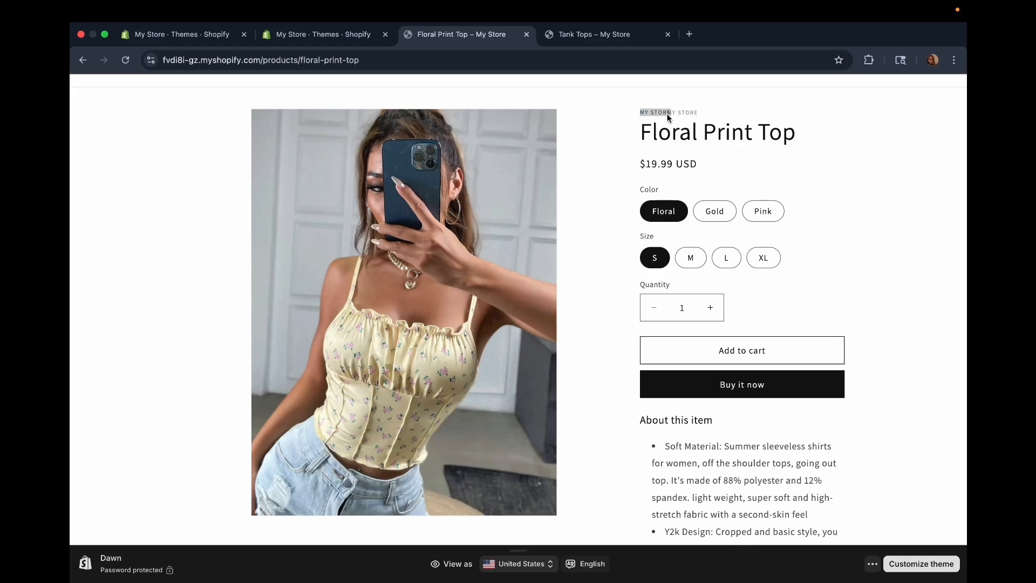
drag(640, 131, 828, 135)
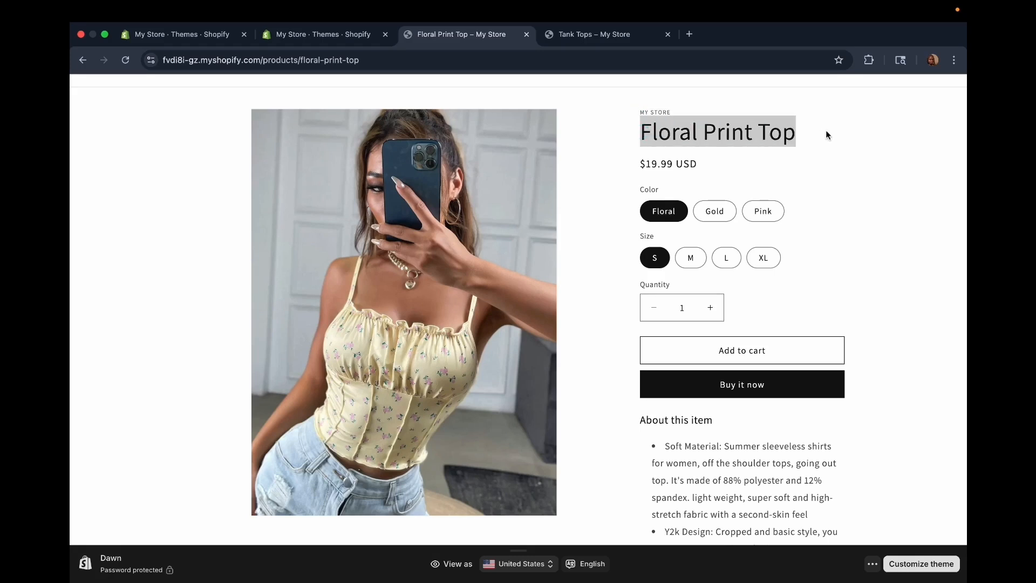
drag(640, 163, 716, 166)
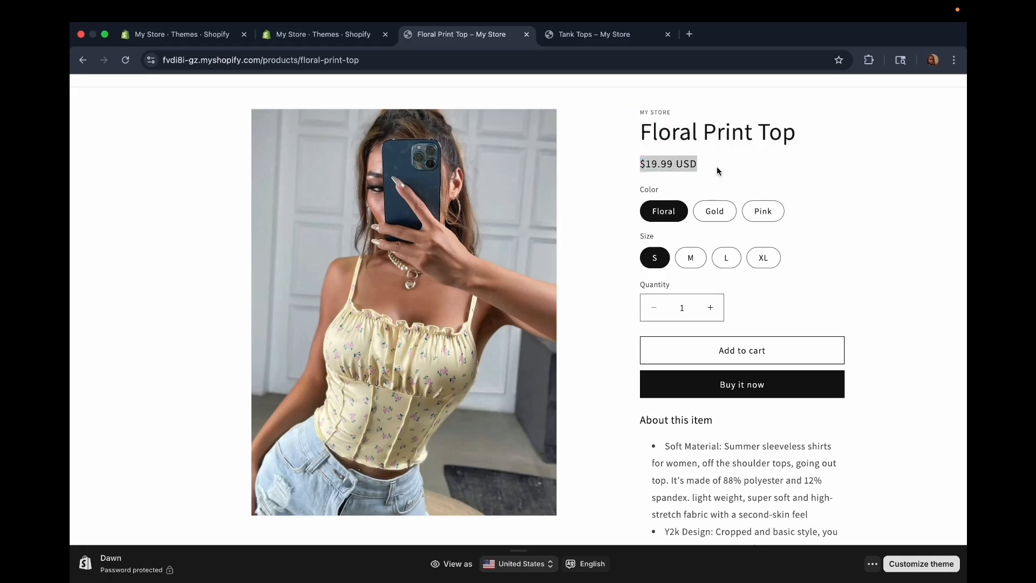
drag(640, 190, 672, 194)
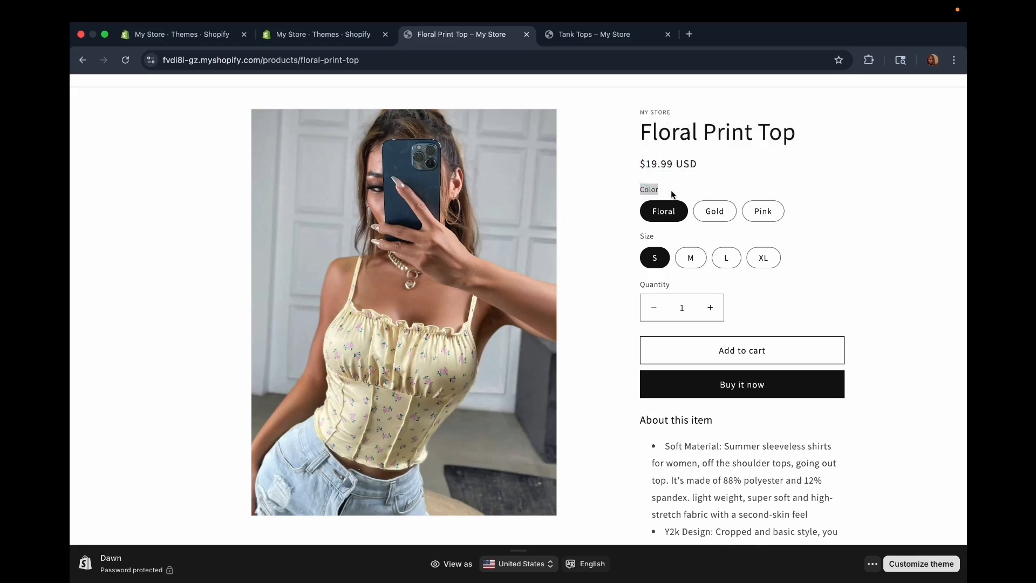
- Switch between the Floral, Gold and Pink color options to check the product image for each variant
click(711, 213)
click(758, 212)
click(673, 214)
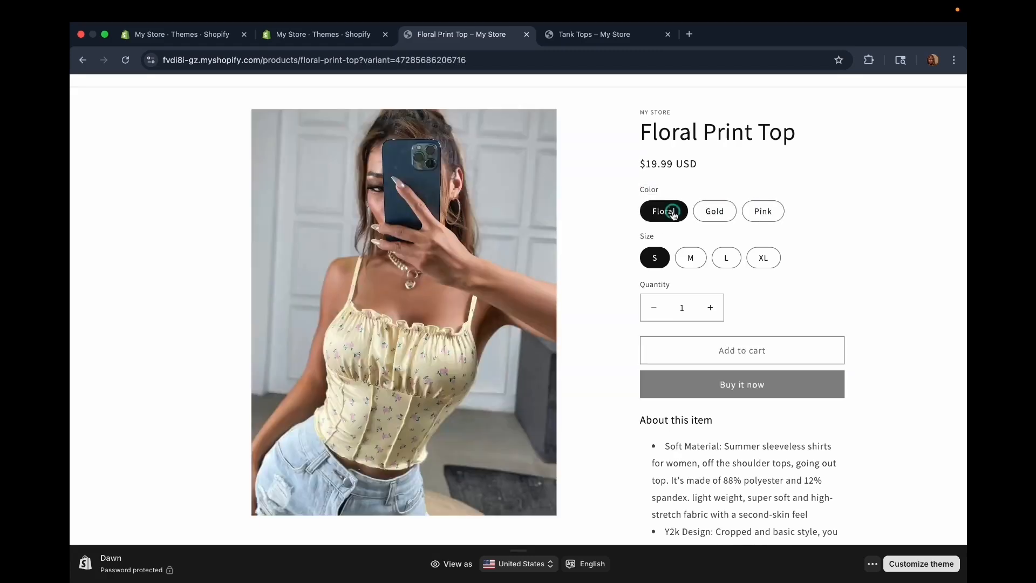
click(712, 212)
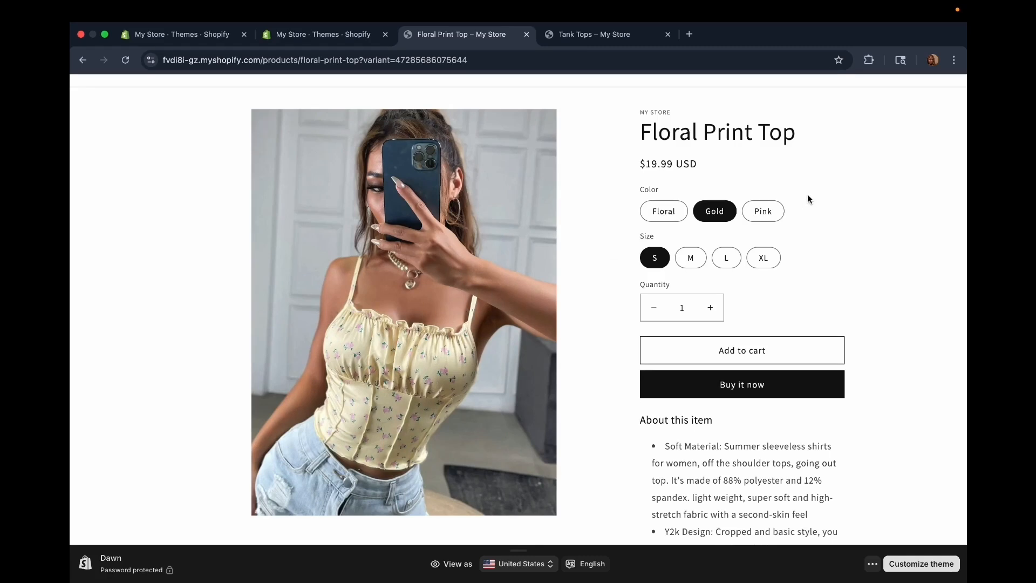
click(763, 211)
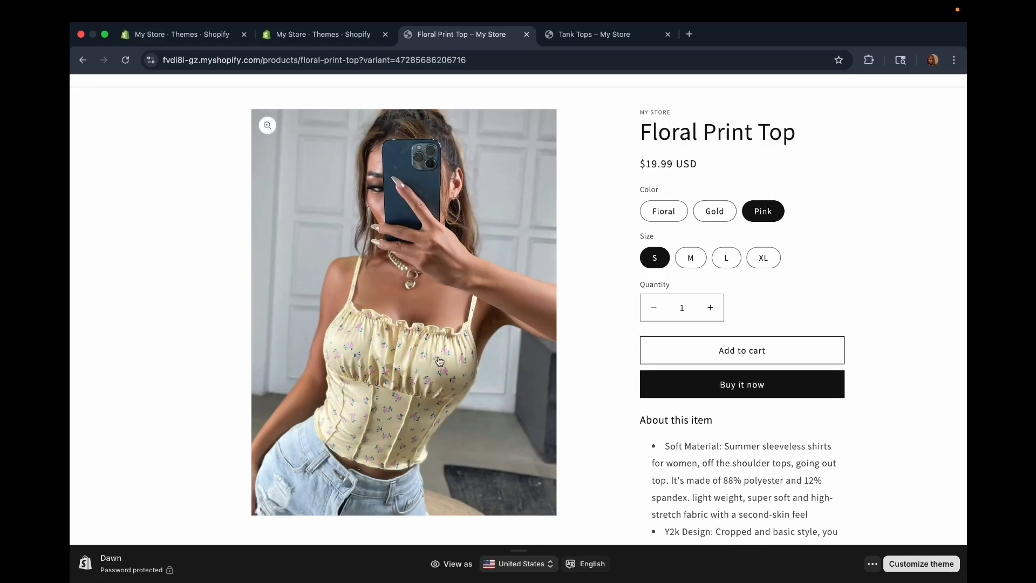
click(714, 217)
click(672, 218)
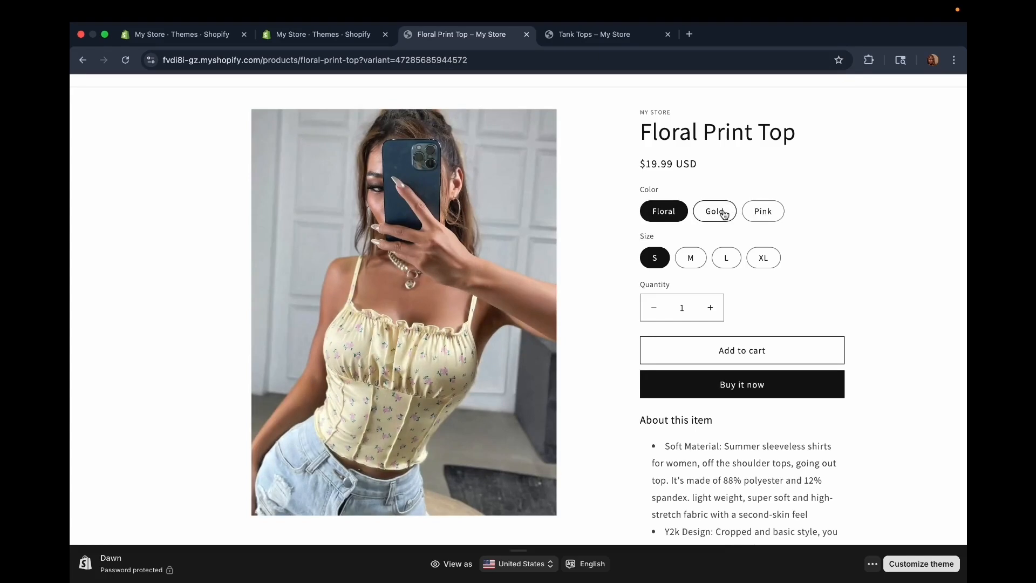
click(723, 212)
click(761, 211)
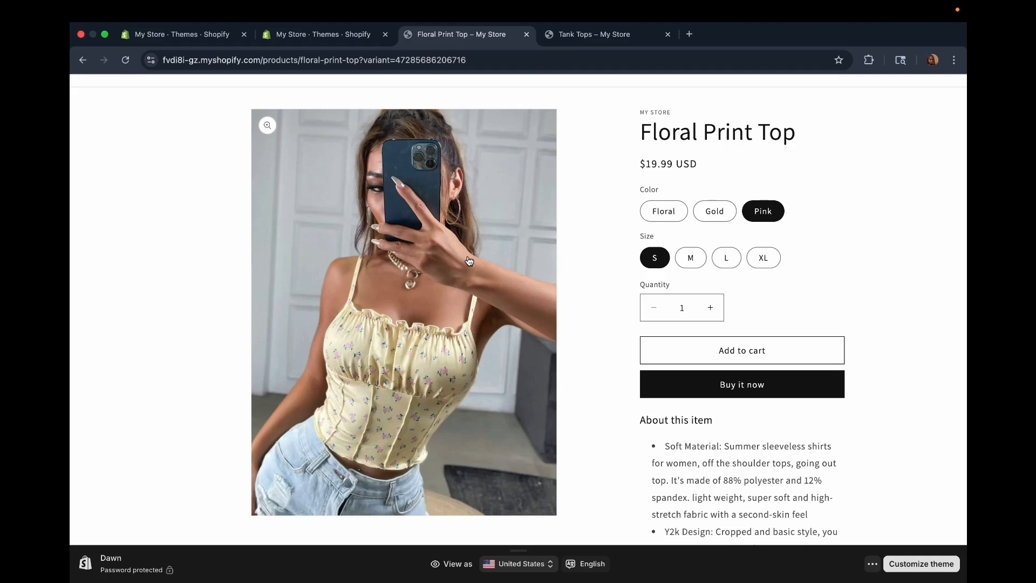
click(710, 215)
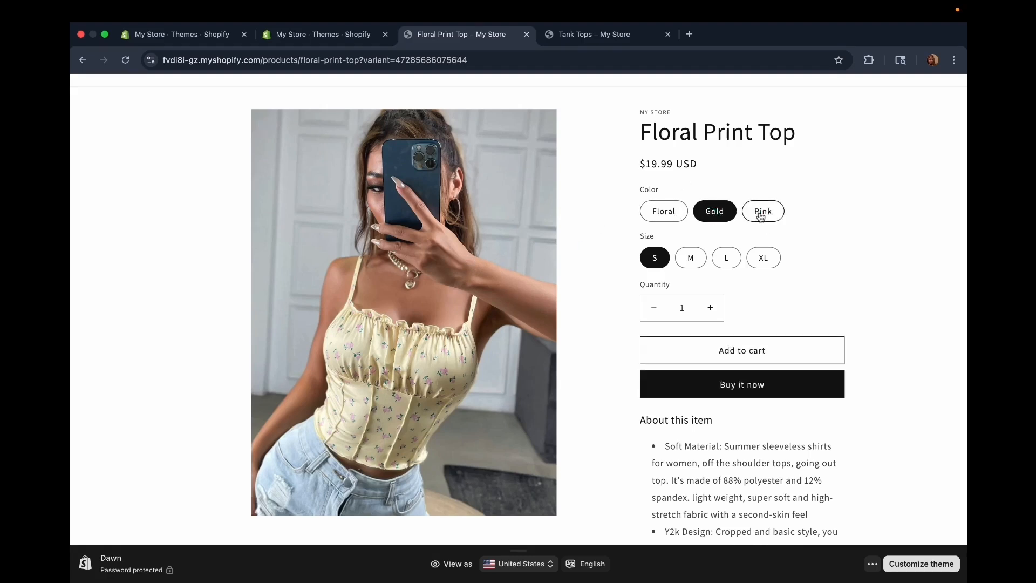
- Choose the Pink color in size XL and set the quantity to 4 for the Floral Print Top
click(766, 216)
click(690, 259)
click(726, 259)
click(763, 261)
scroll(763, 261, down, 1)
click(707, 259)
click(707, 259)
- Review the product description, the related products and the email signup, returning to the start of the page
scroll(709, 259, down, 2)
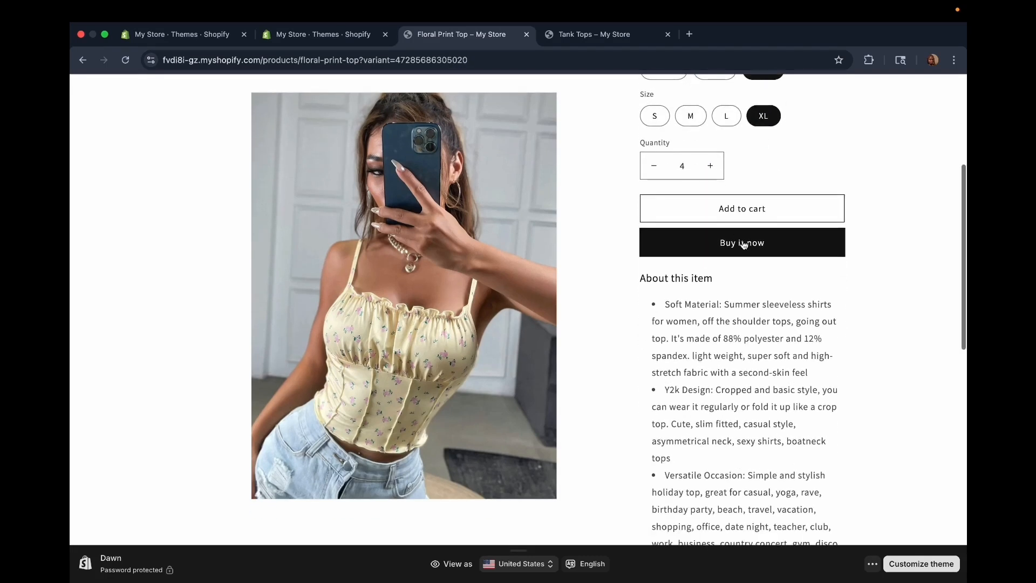
scroll(740, 246, down, 4)
scroll(741, 243, down, 7)
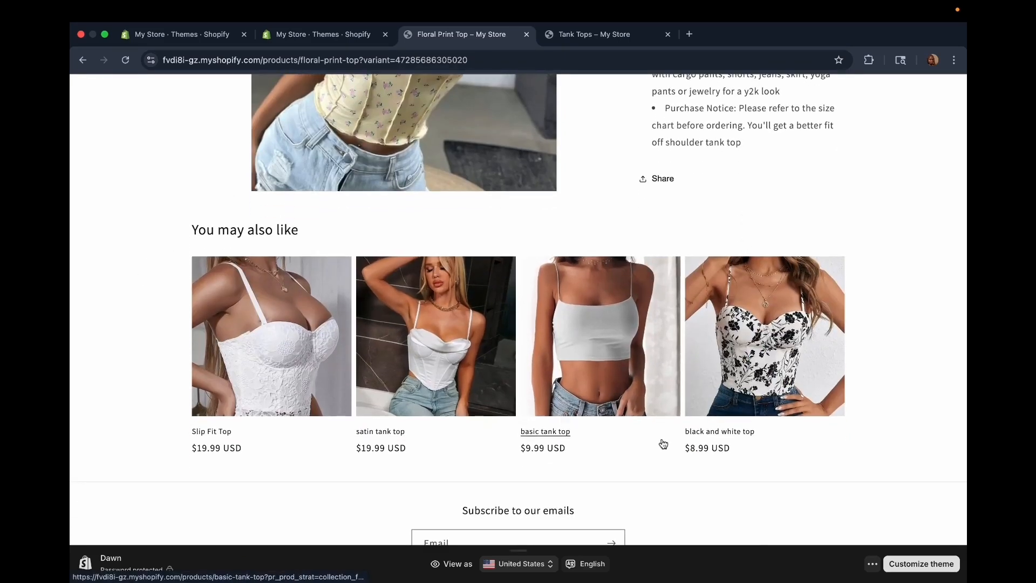
scroll(662, 438, down, 2)
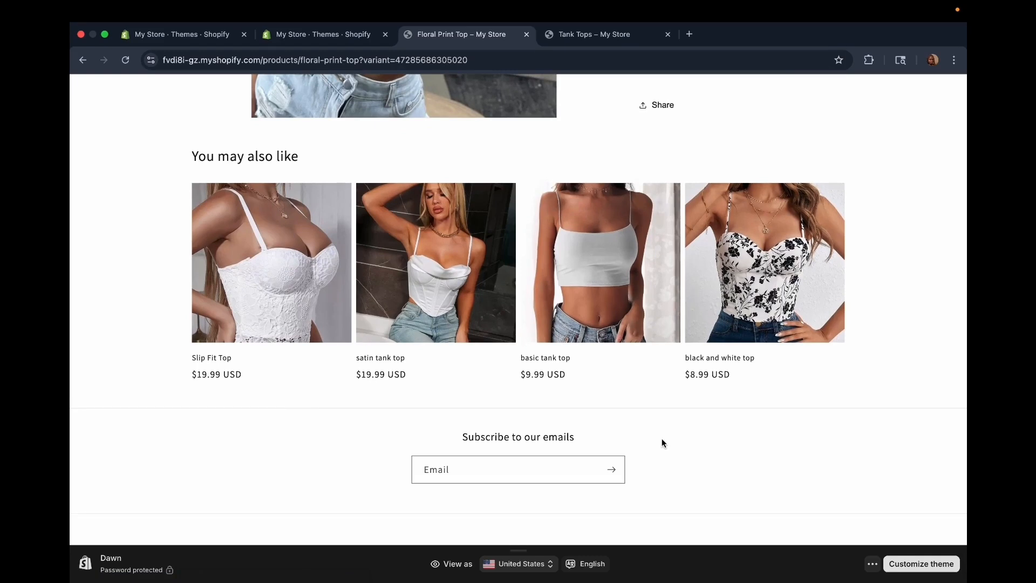
scroll(467, 155, up, 15)
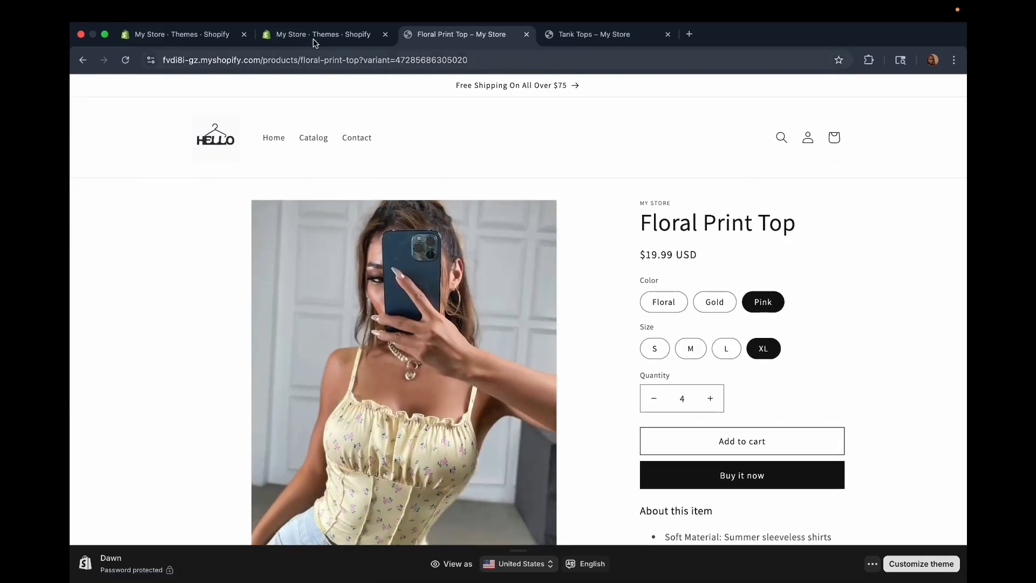
- Return to the Shopify admin's general settings, change the store name to Hello and save the profile
click(313, 34)
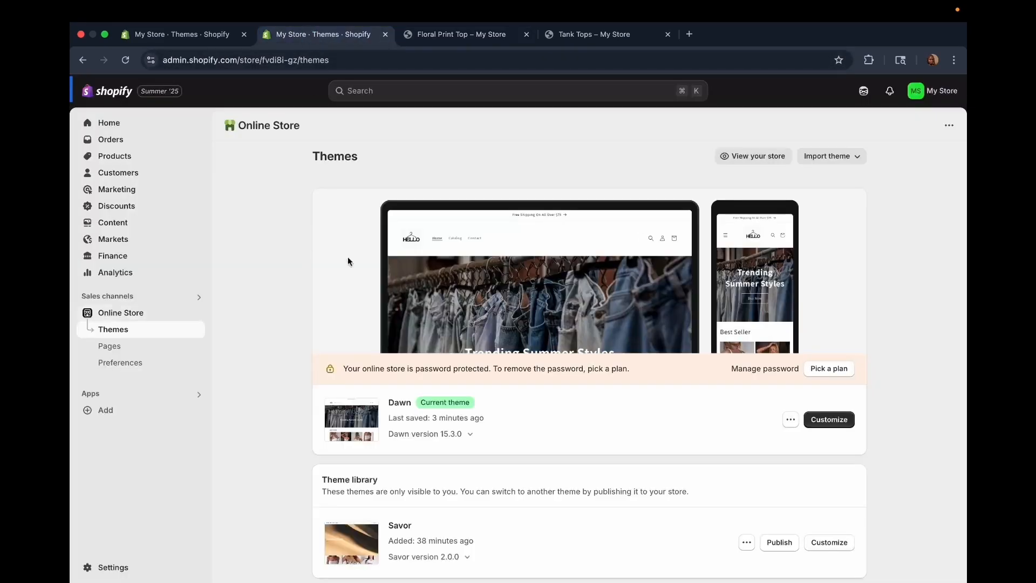
click(111, 567)
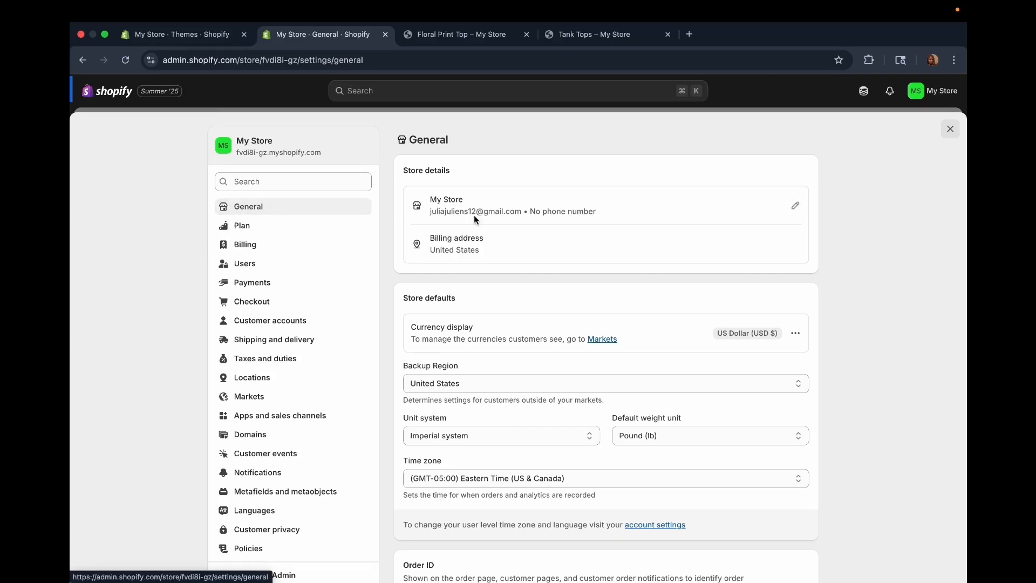
click(795, 206)
click(421, 288)
drag(421, 287, 306, 283)
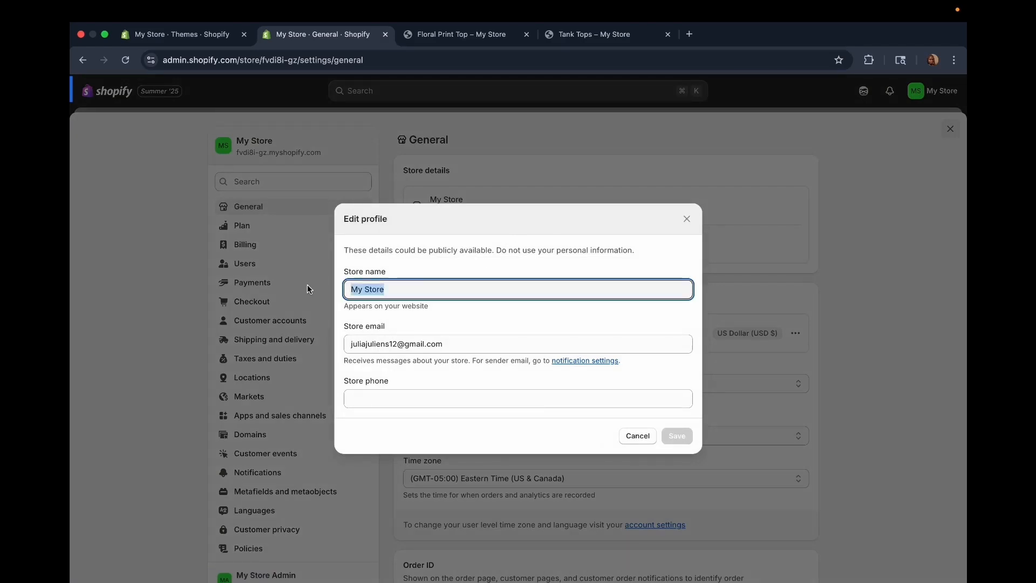
key(BackSpace)
text(H)
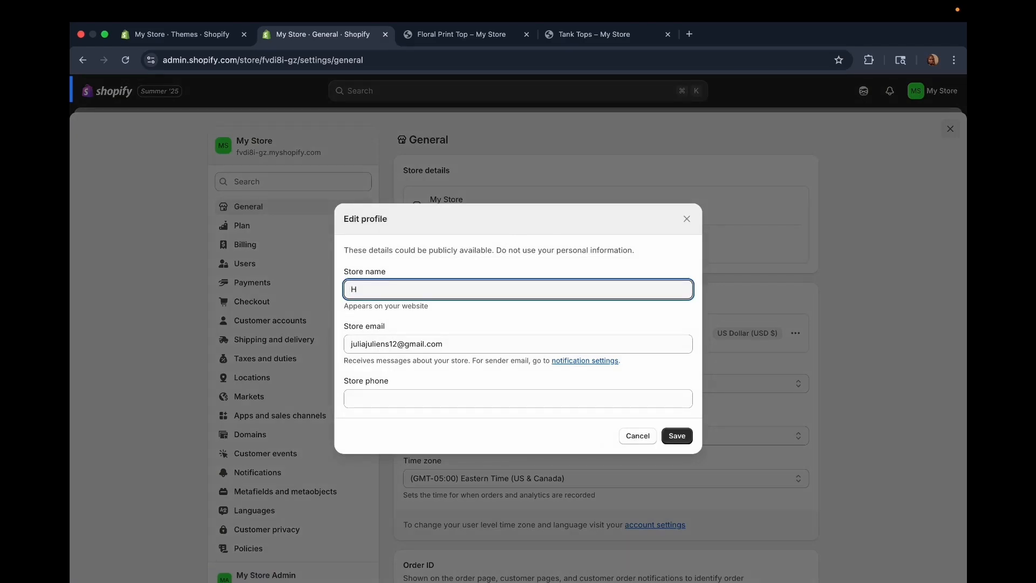
text(ello)
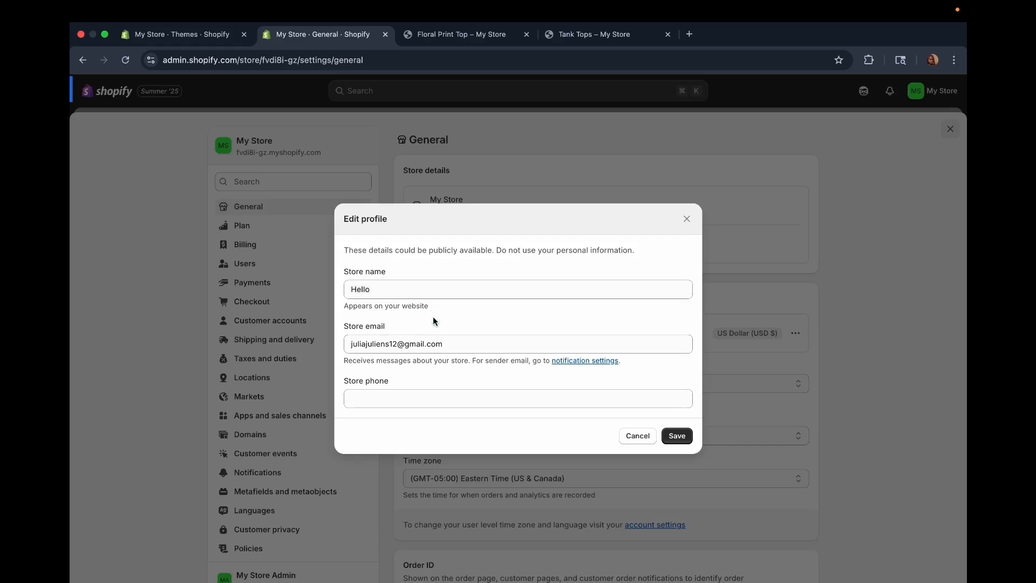
click(465, 377)
click(678, 440)
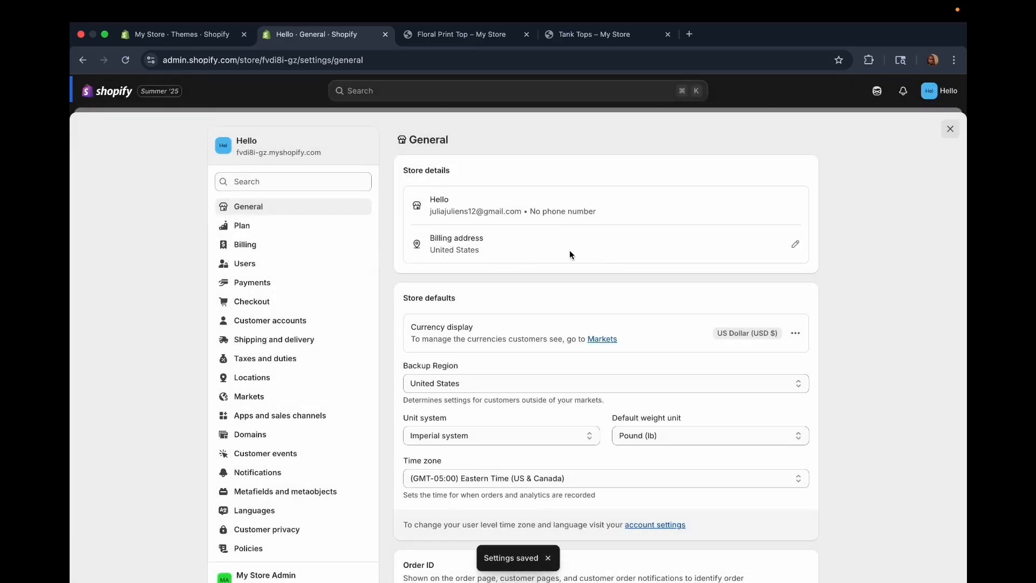
- Look at the billing information form, close it without changes and open the Plan settings
click(795, 244)
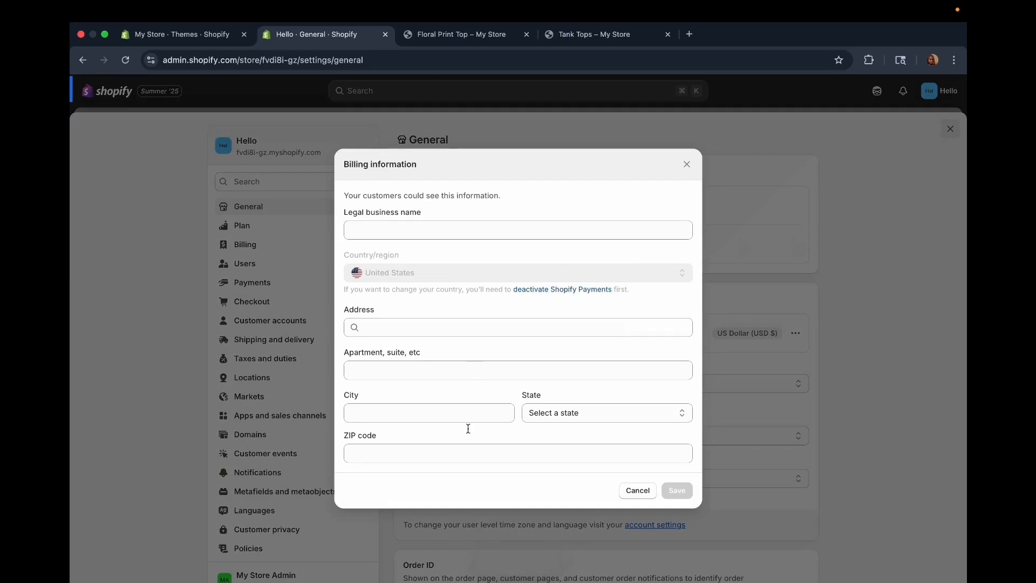
click(395, 231)
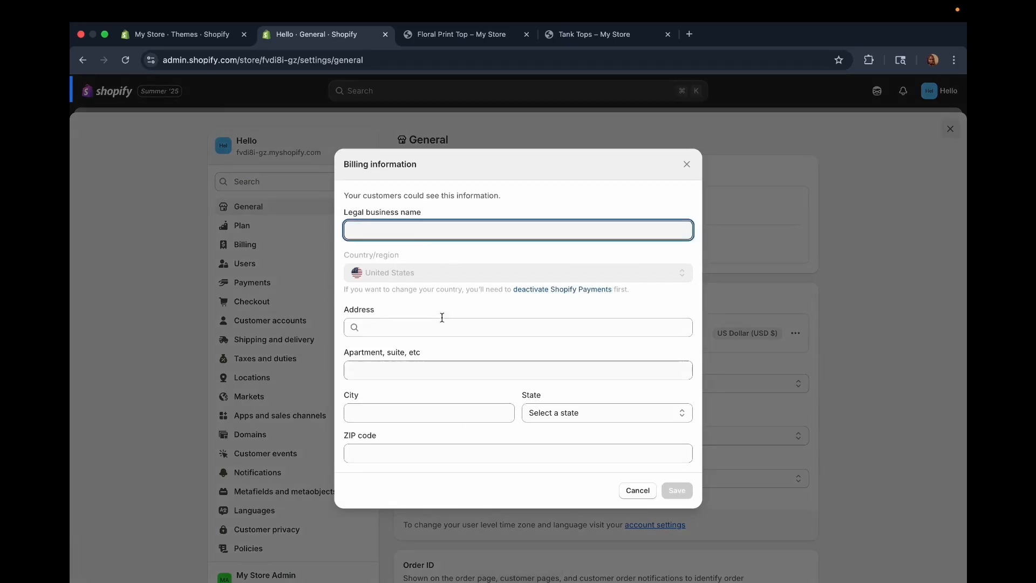
click(629, 493)
click(249, 227)
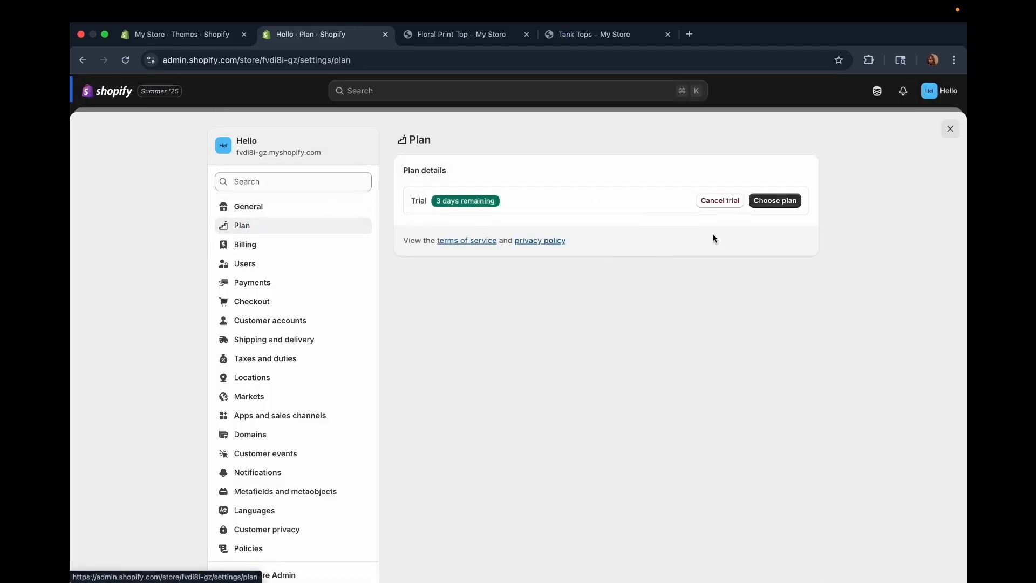
- Look at the available subscription plans, close them, and return to the store settings to review the Plan and Billing pages
click(783, 208)
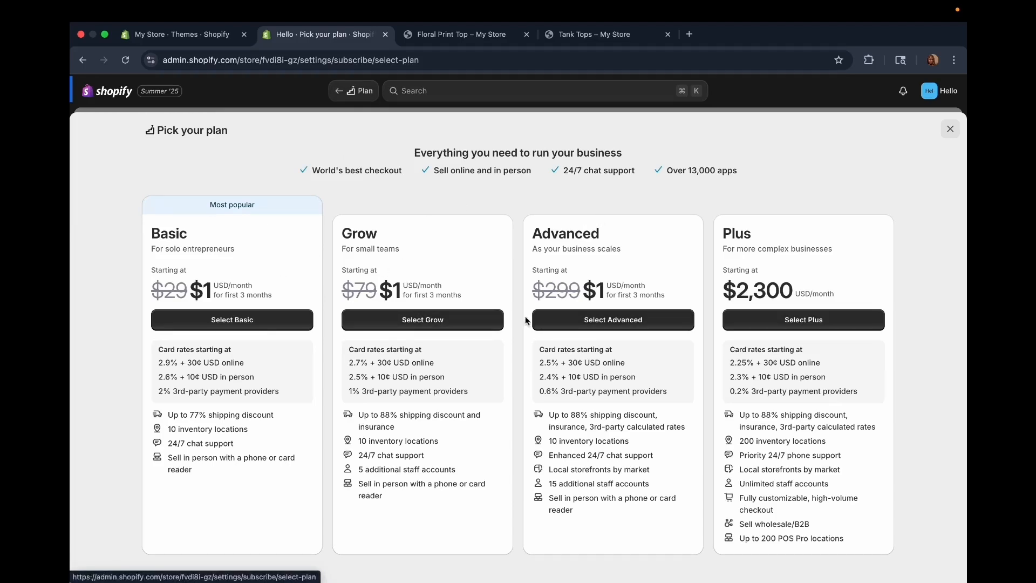
click(950, 130)
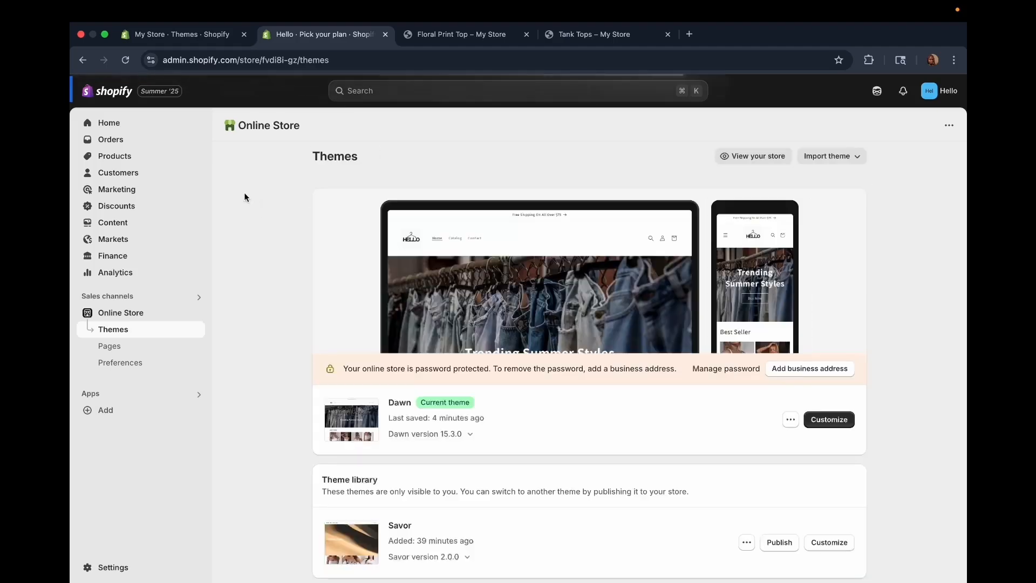
click(92, 568)
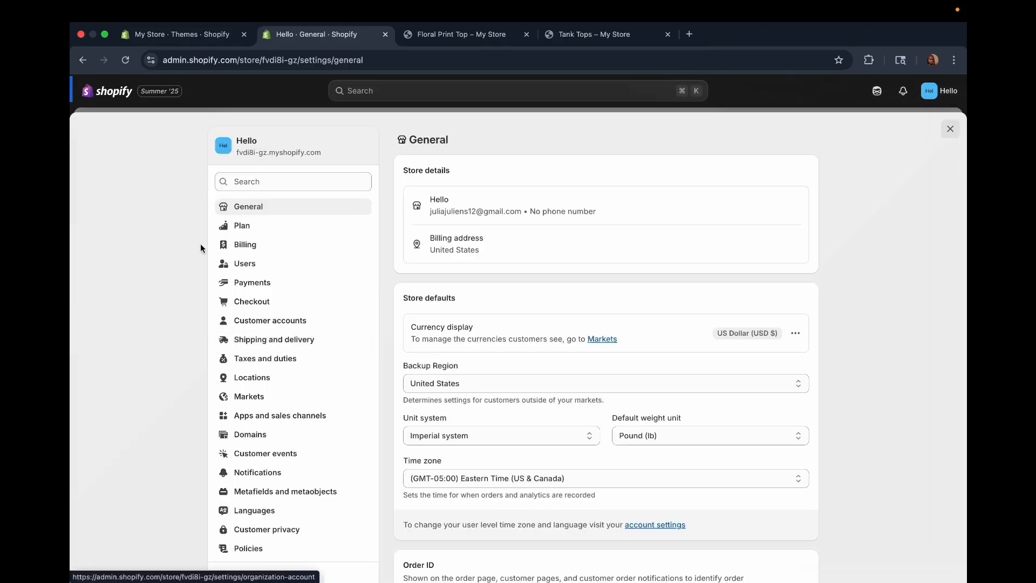
click(243, 227)
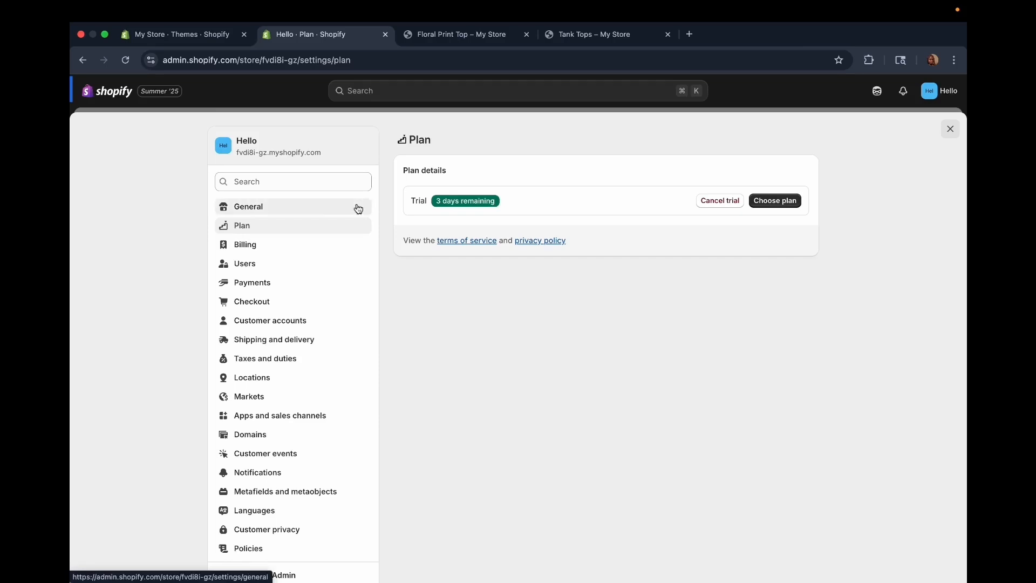
click(237, 246)
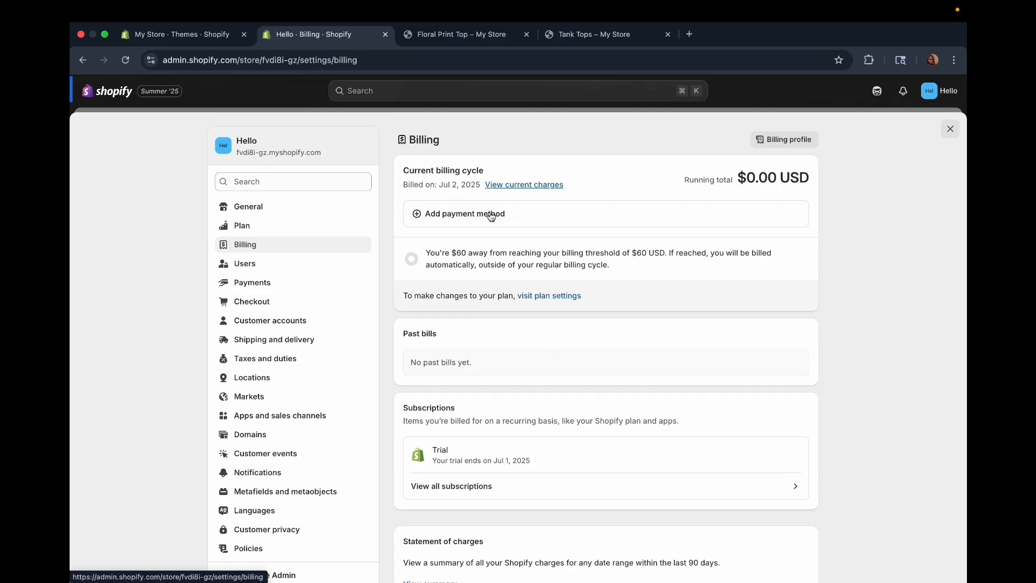
scroll(501, 458, down, 2)
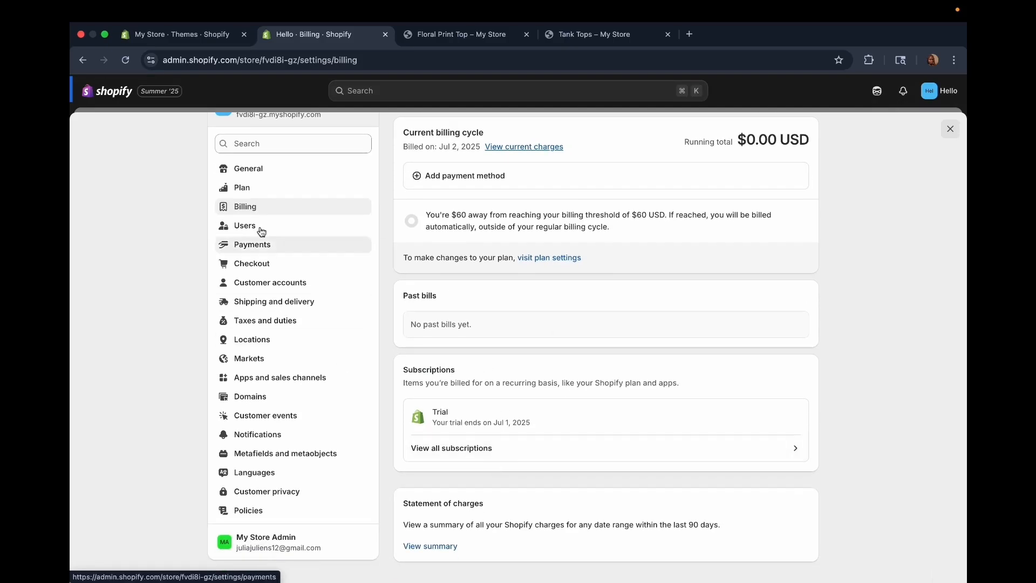
- Check the option for adding users in the Users settings, cancel it, and review the Roles and Security pages
click(253, 225)
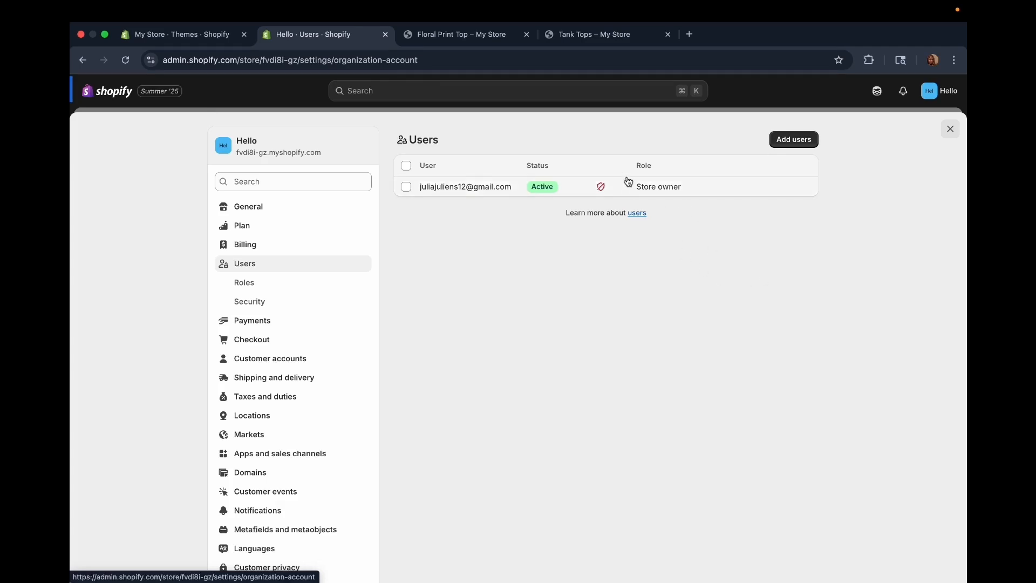
click(791, 143)
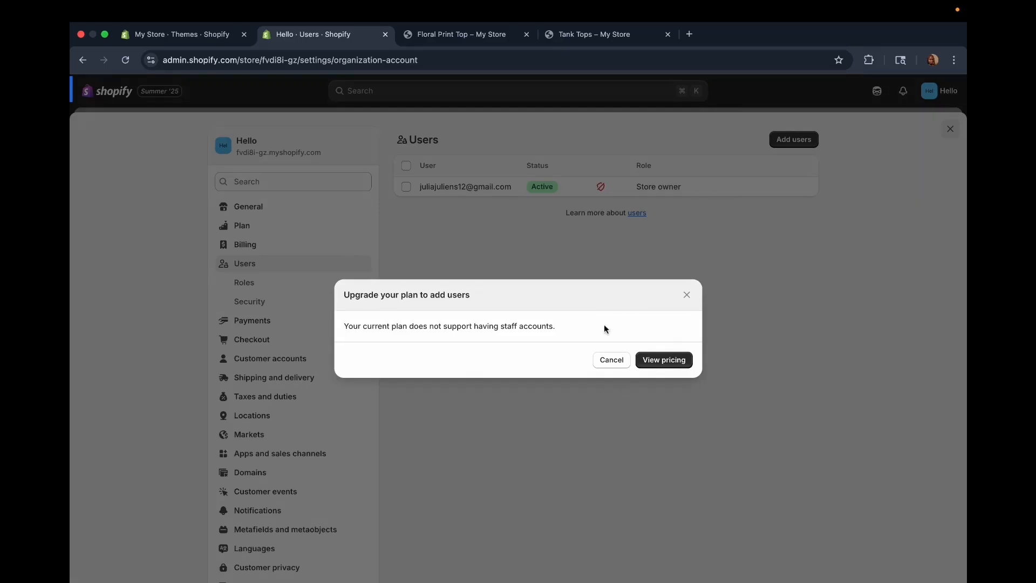
click(612, 360)
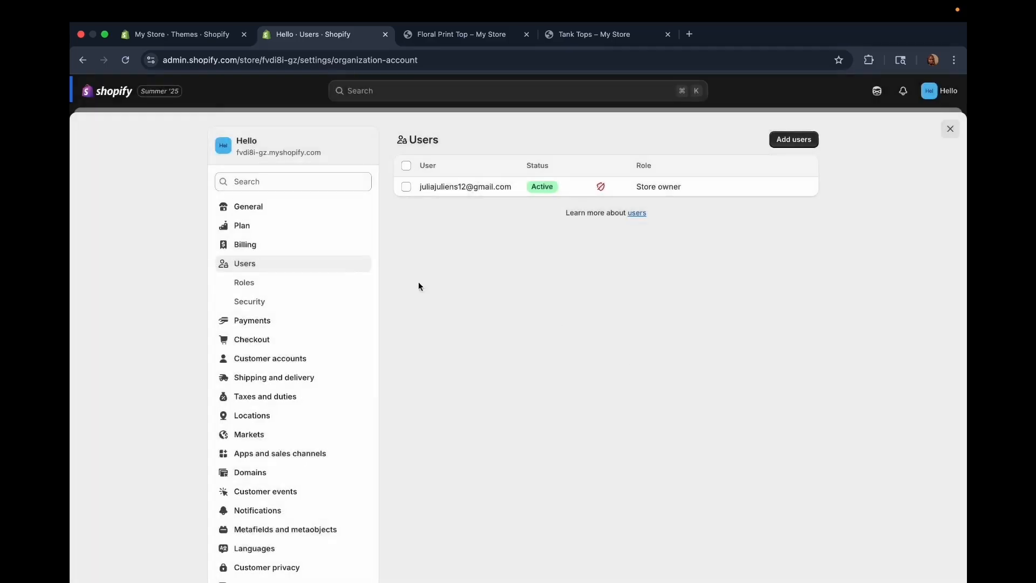
click(259, 286)
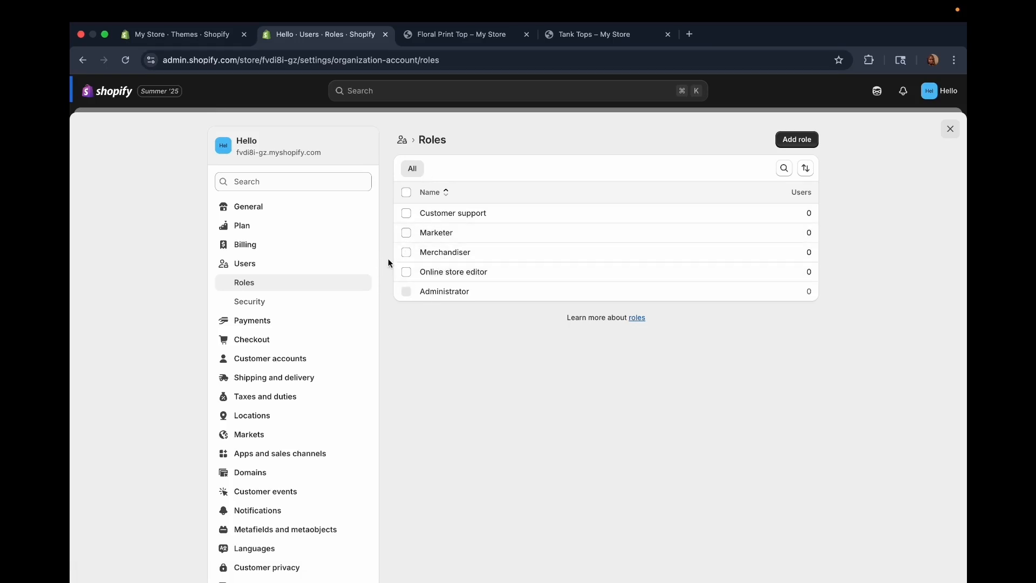
click(280, 310)
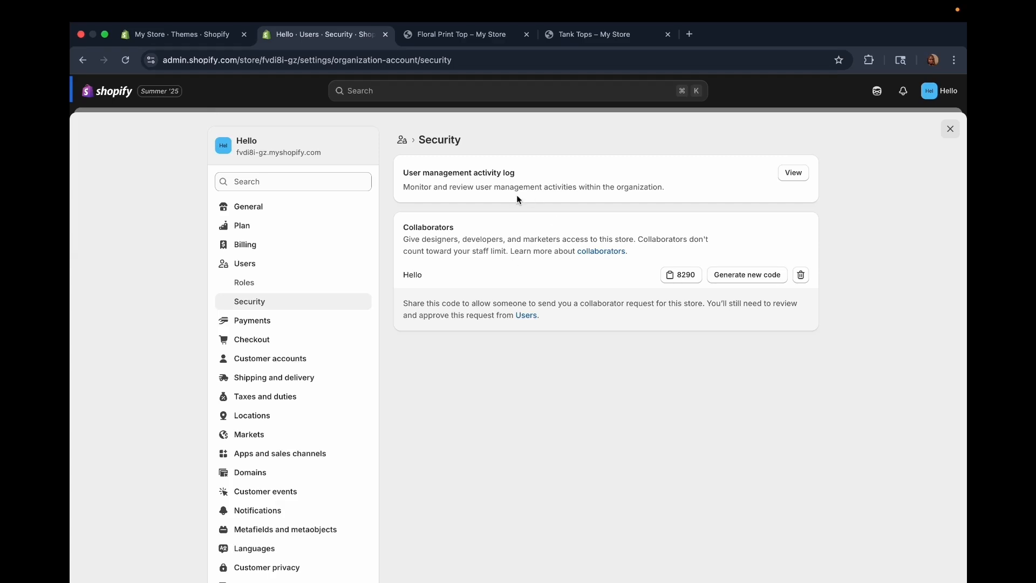
- Review the Payments settings and start the Shopify Payments account setup, proceeding to submit the business details
click(261, 320)
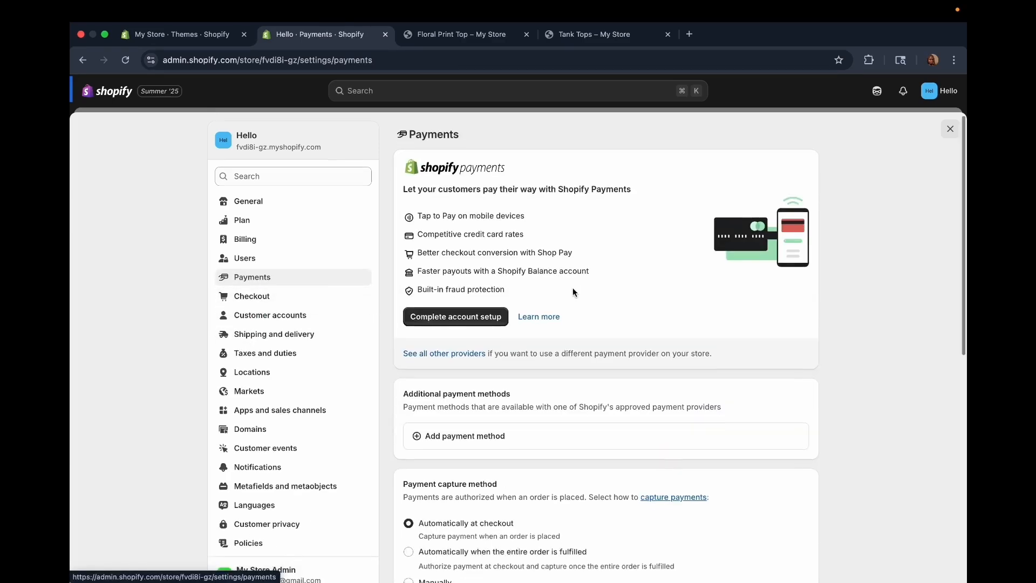
scroll(573, 292, down, 1)
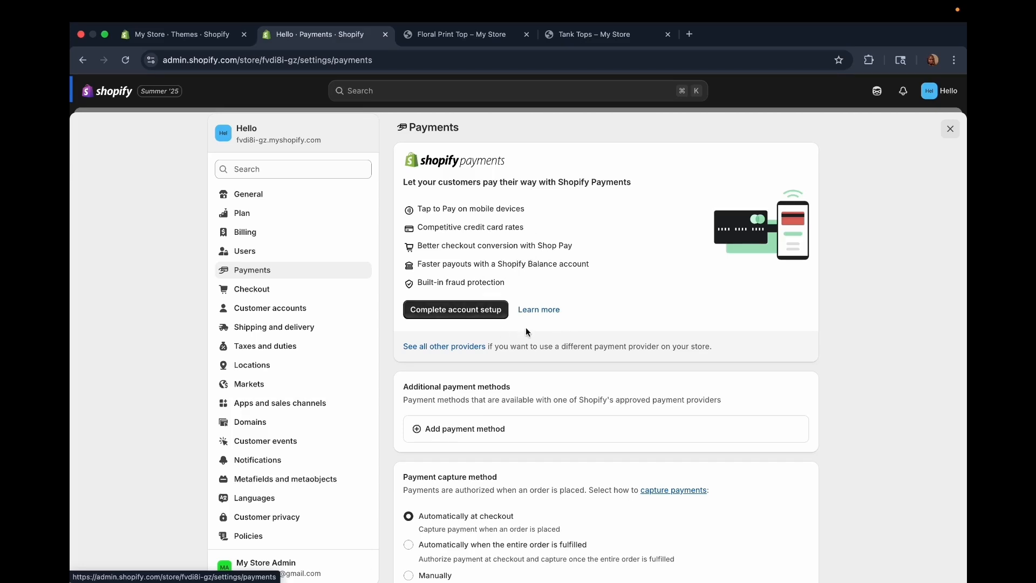
click(469, 318)
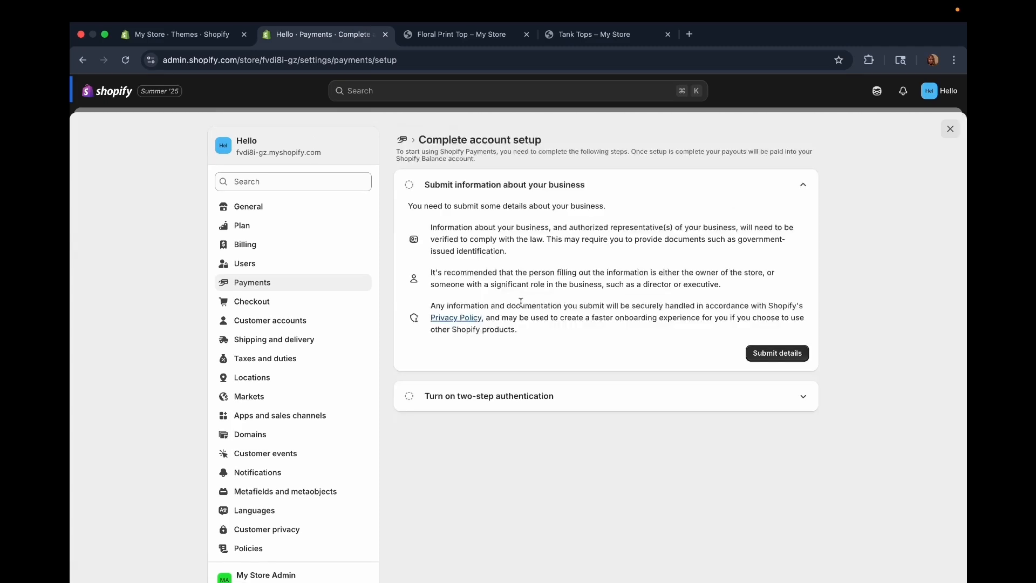
click(264, 282)
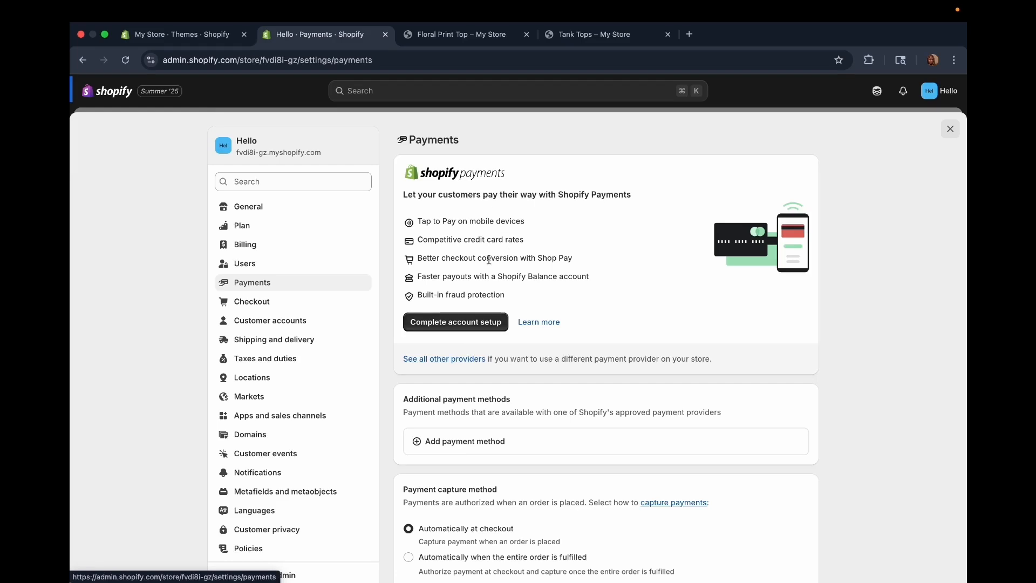
click(446, 323)
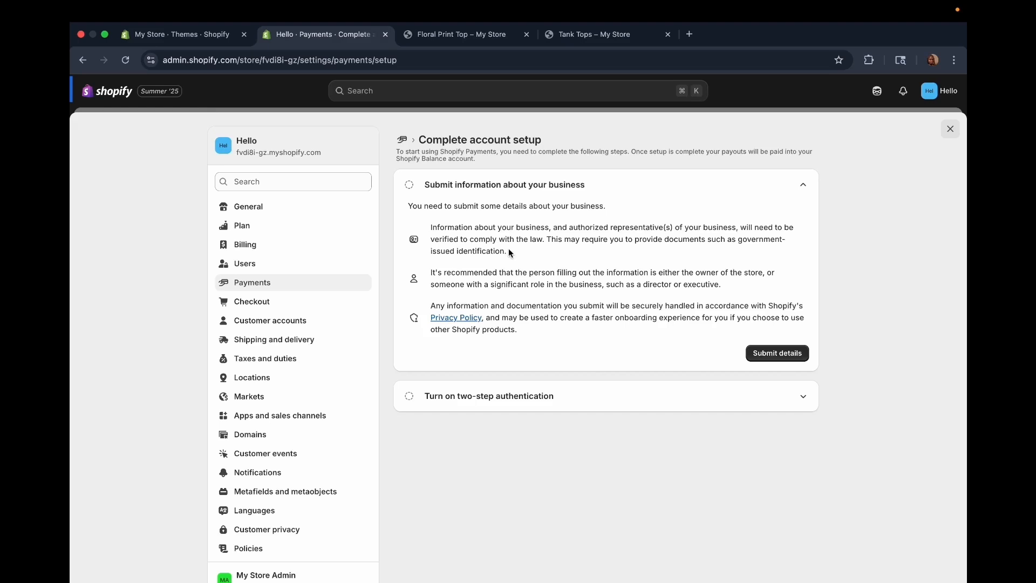
click(778, 353)
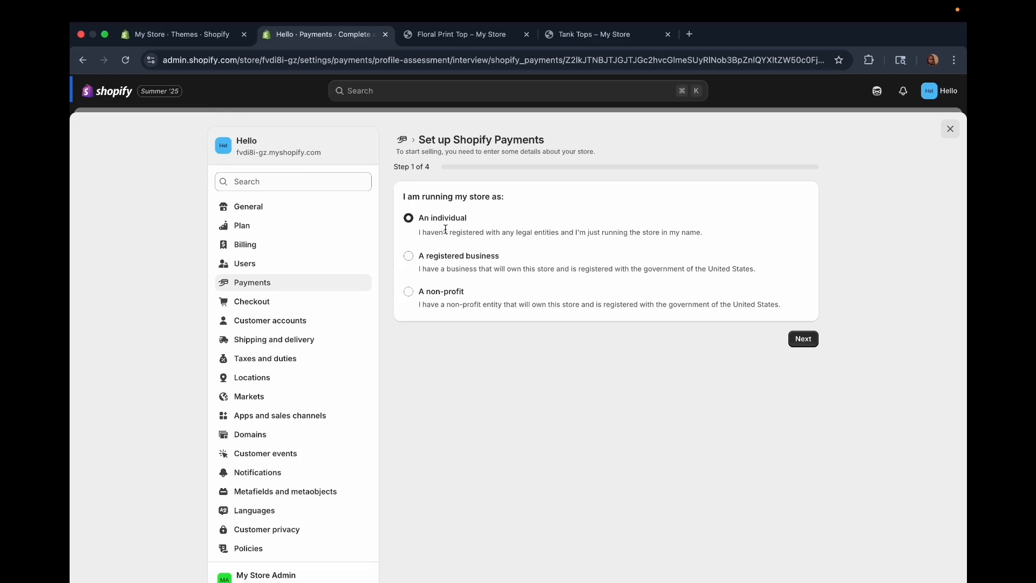
- Compare the business types offered for a registered business and for a non-profit without choosing one
click(409, 257)
click(492, 291)
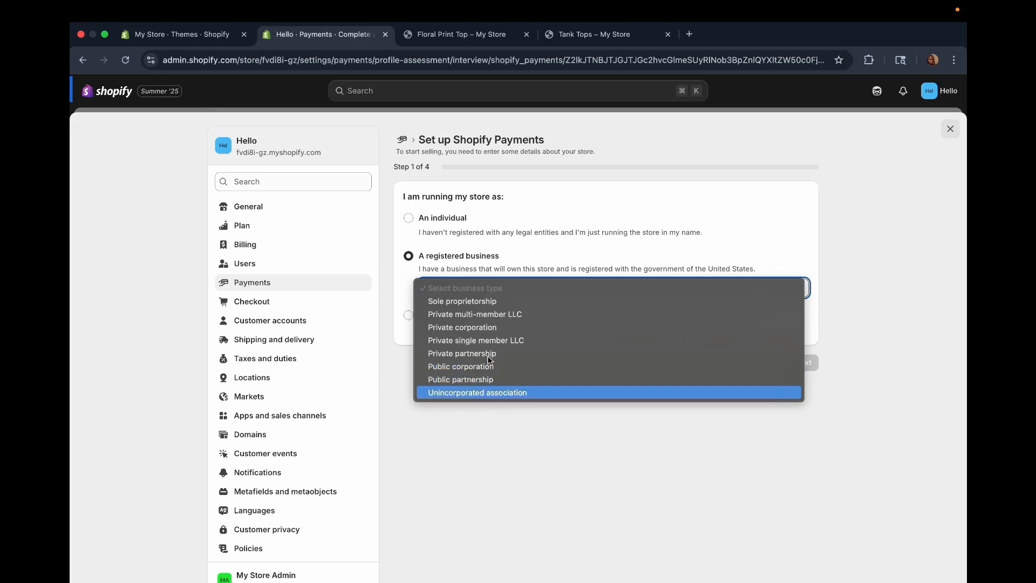
click(503, 430)
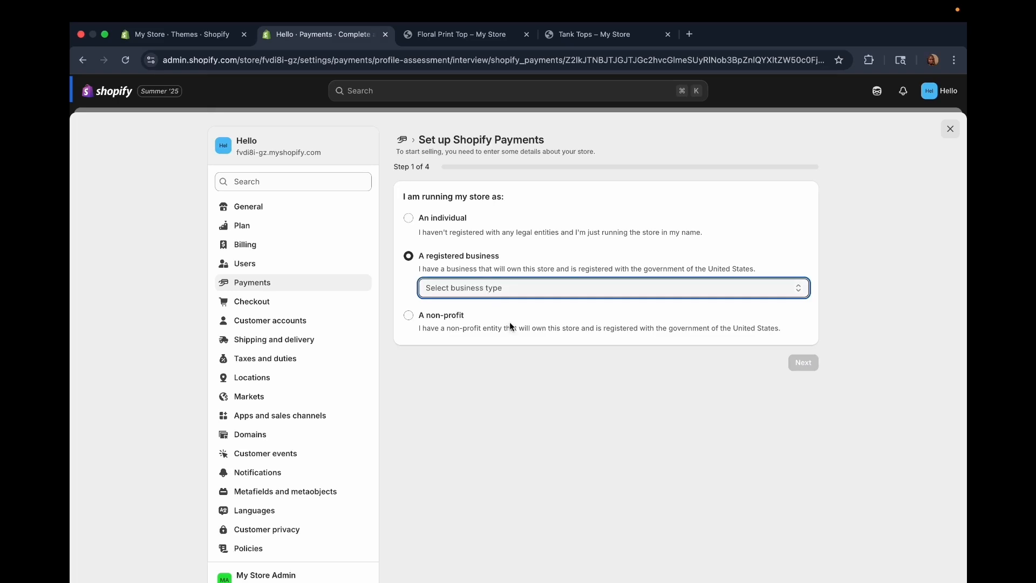
click(408, 317)
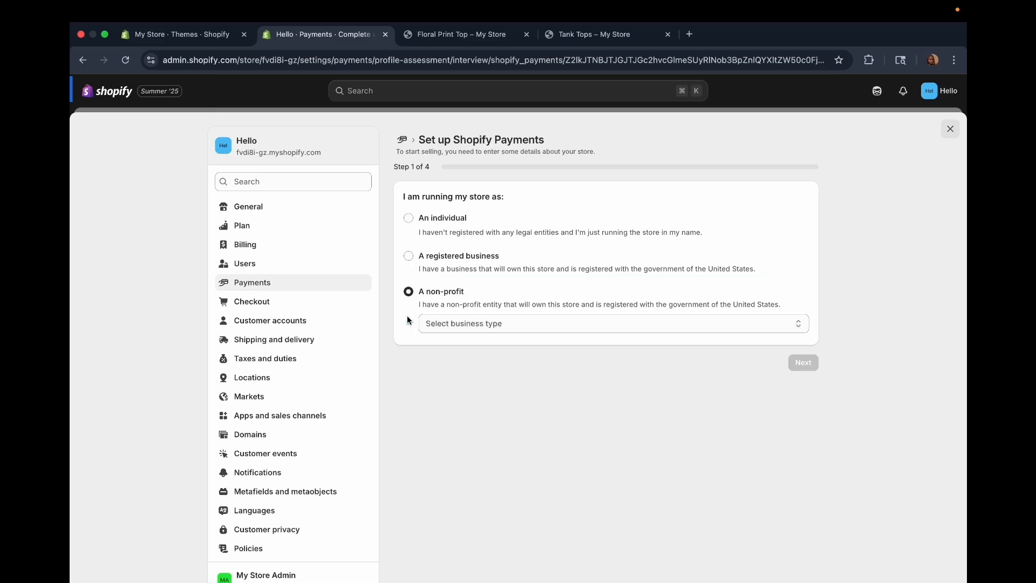
click(432, 324)
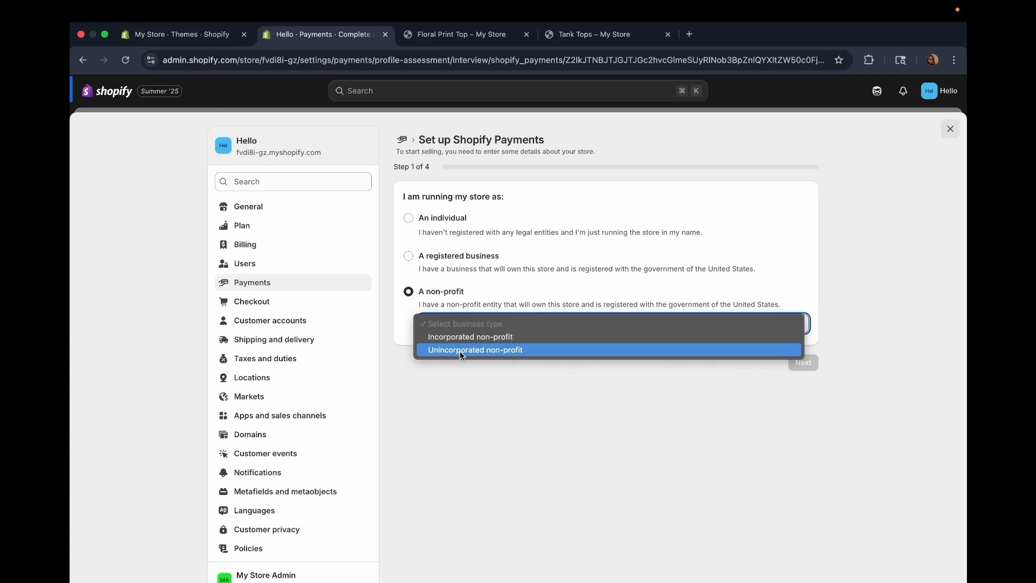
click(480, 381)
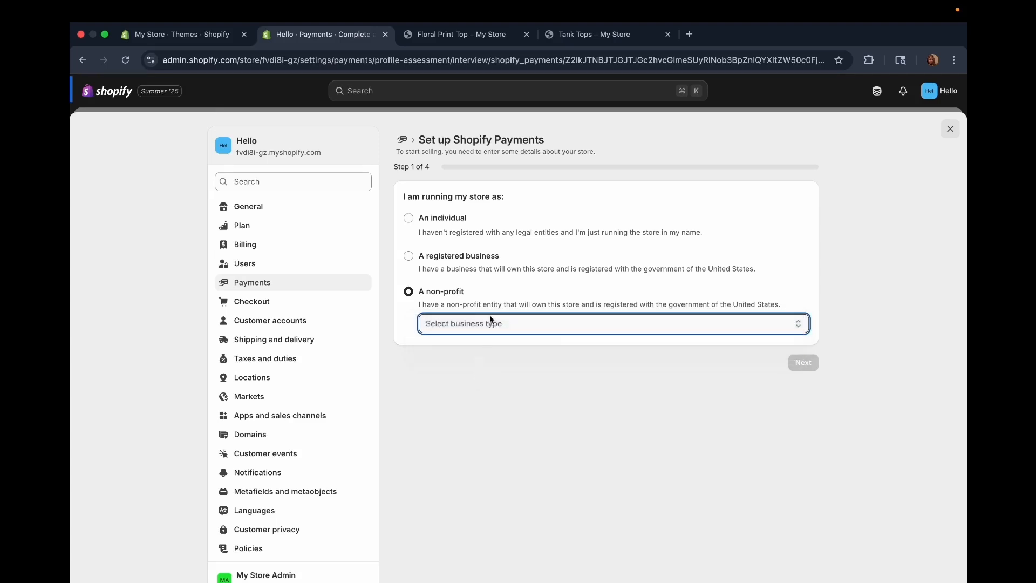
- Continue the payments setup as an individual, look through the account representative form and return to the business type question
click(409, 218)
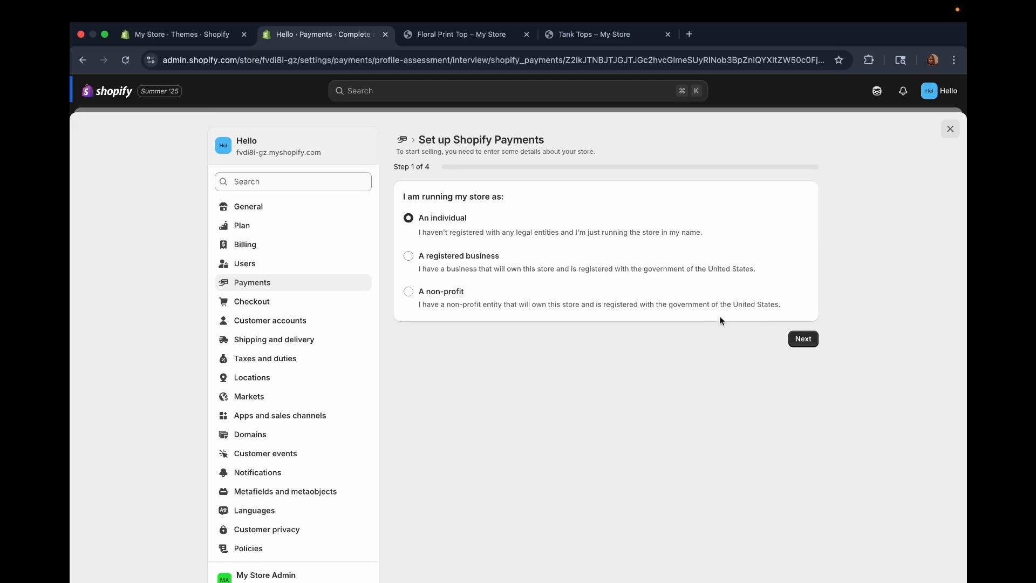
click(804, 338)
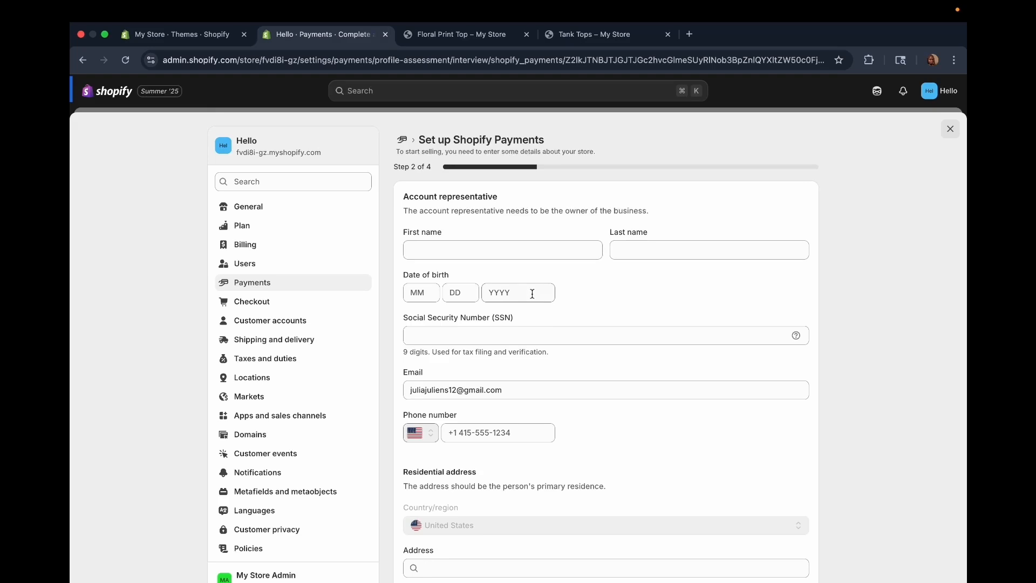
scroll(534, 332, down, 3)
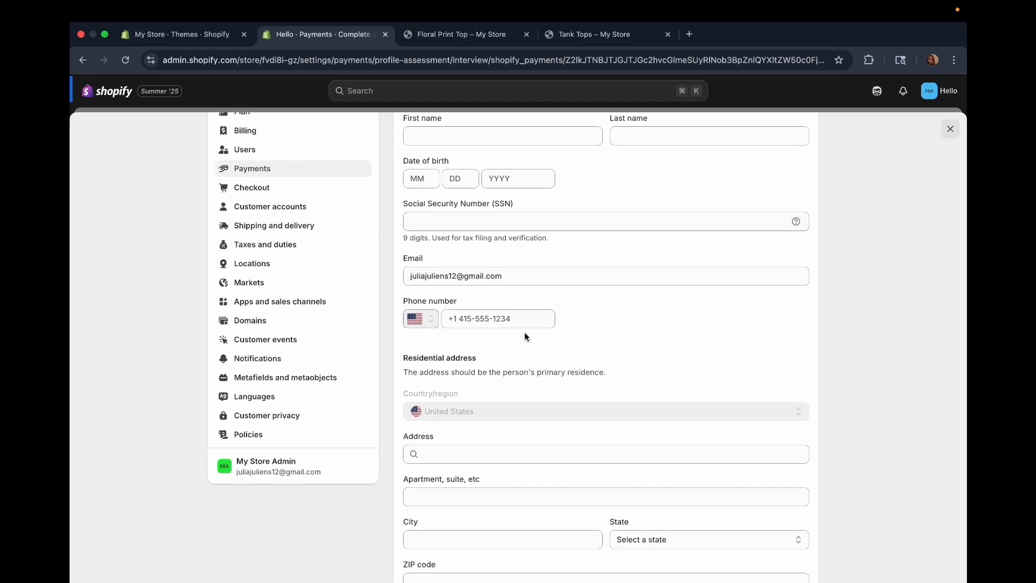
scroll(526, 397, down, 3)
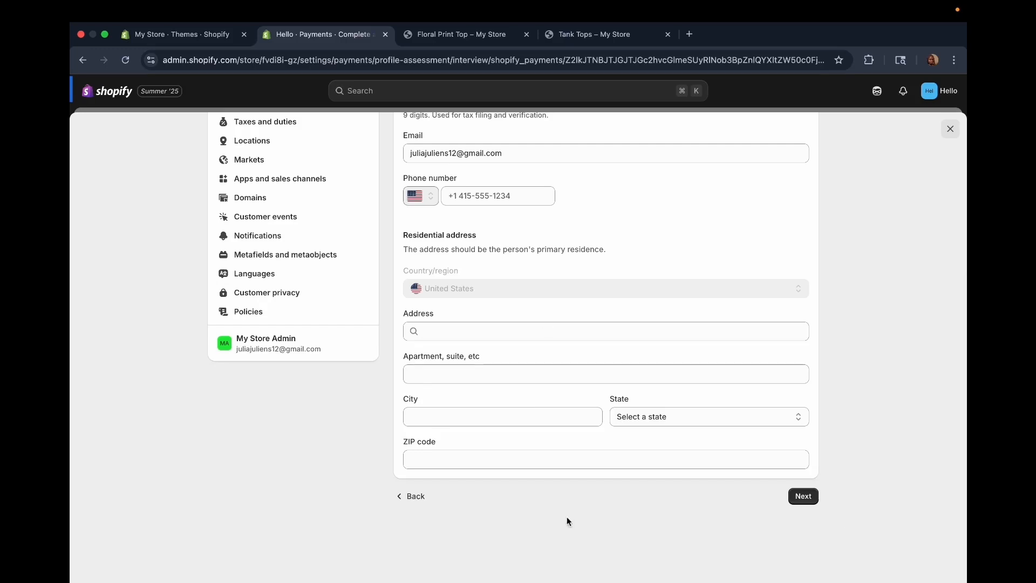
scroll(544, 450, up, 5)
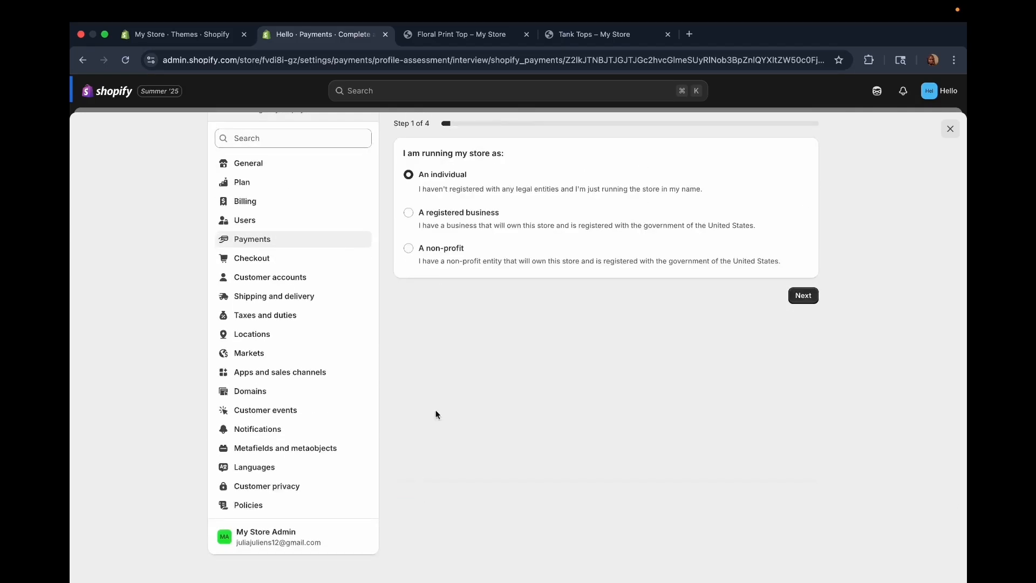
- Set the store to be run as a registered business of type Sole proprietorship and continue to the business details
click(415, 213)
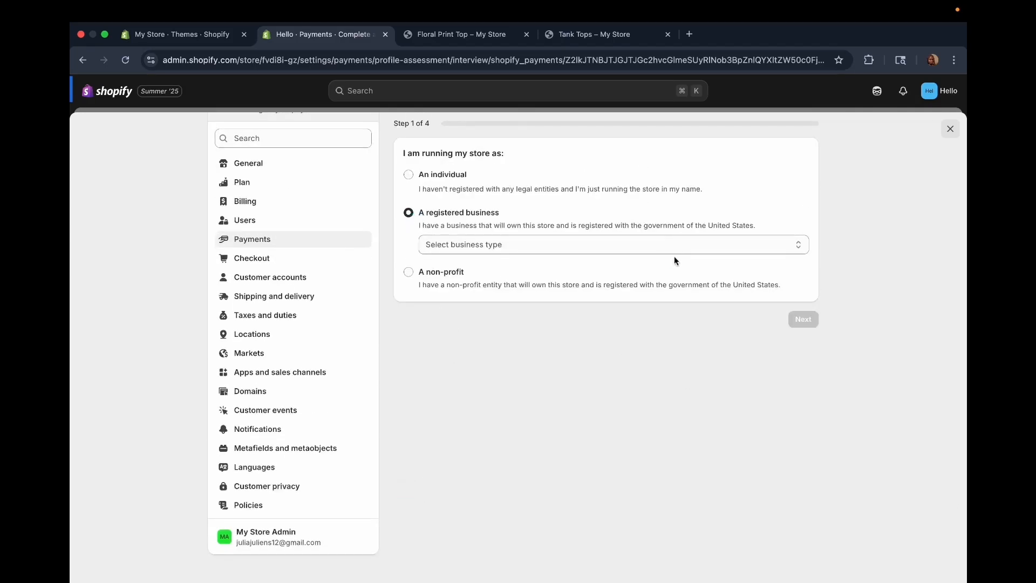
click(665, 248)
click(552, 256)
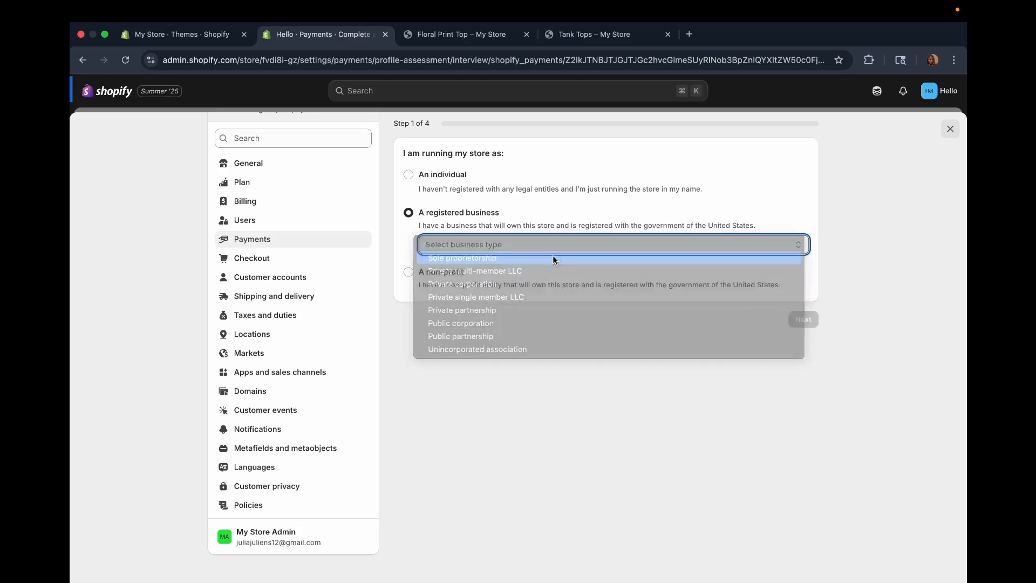
click(797, 320)
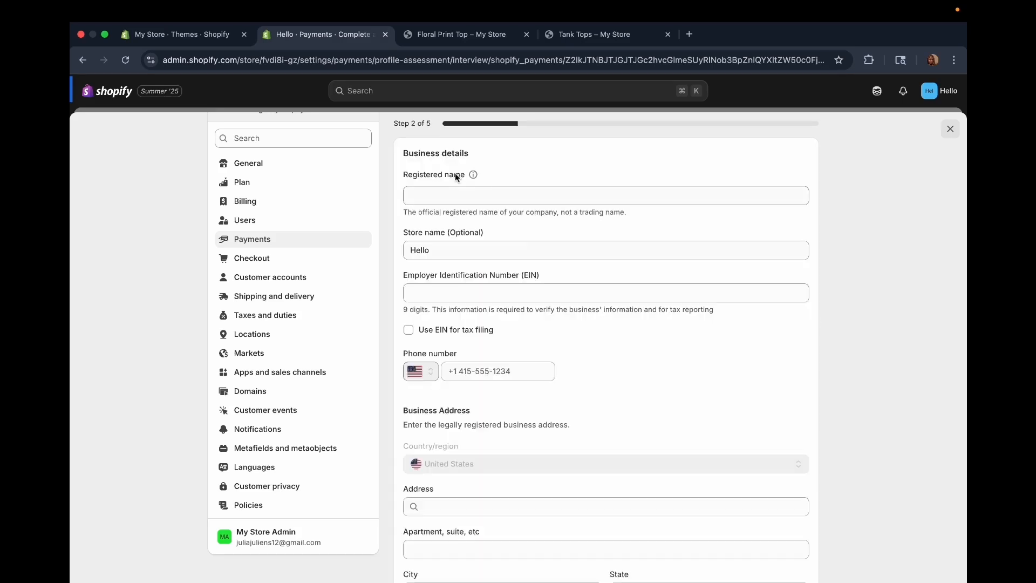
- Look through the business details form from the registered name to the business address fields, leaving it blank
click(456, 194)
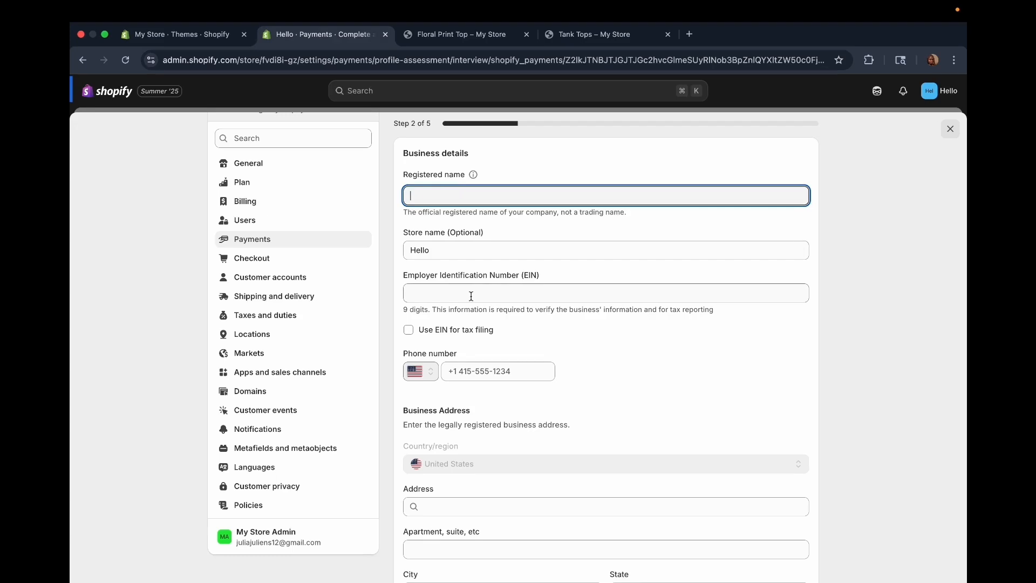
scroll(509, 386, down, 3)
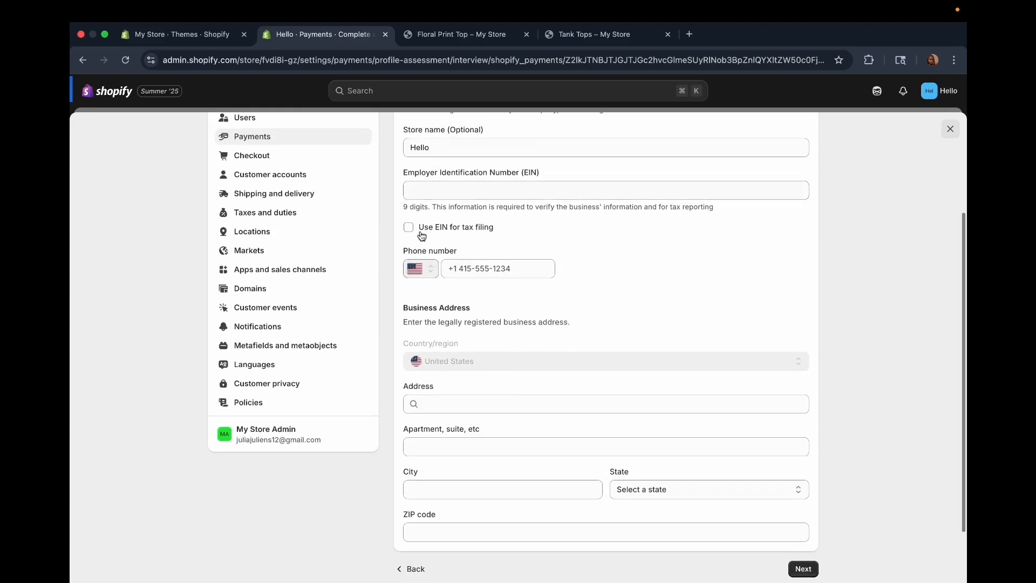
scroll(506, 437, down, 2)
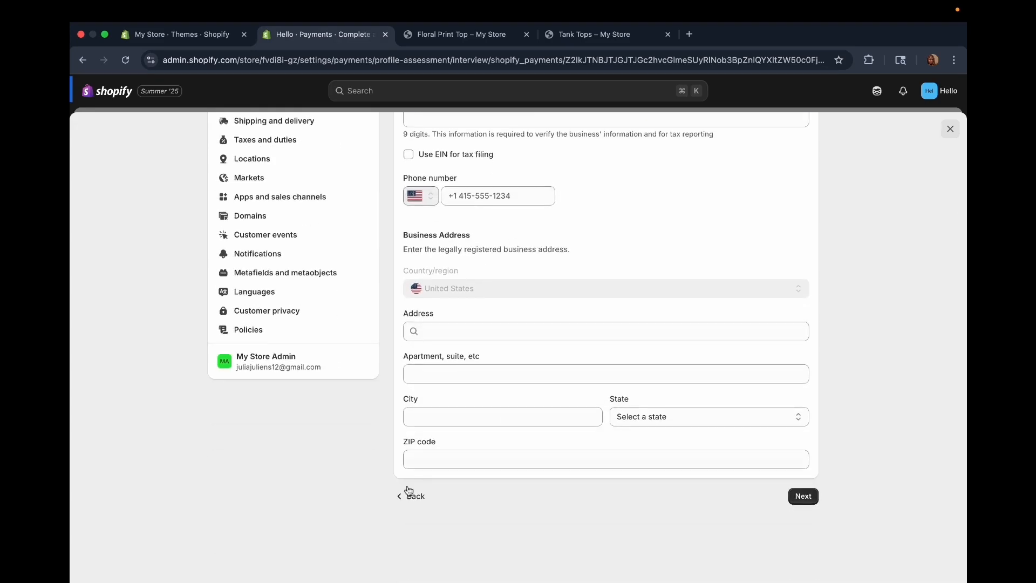
scroll(403, 498, up, 6)
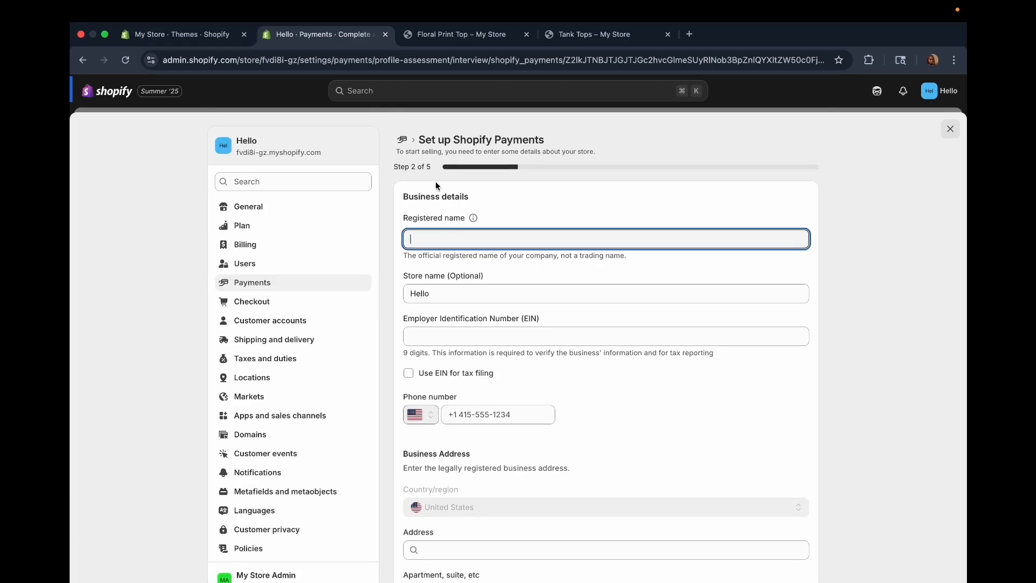
scroll(472, 452, down, 5)
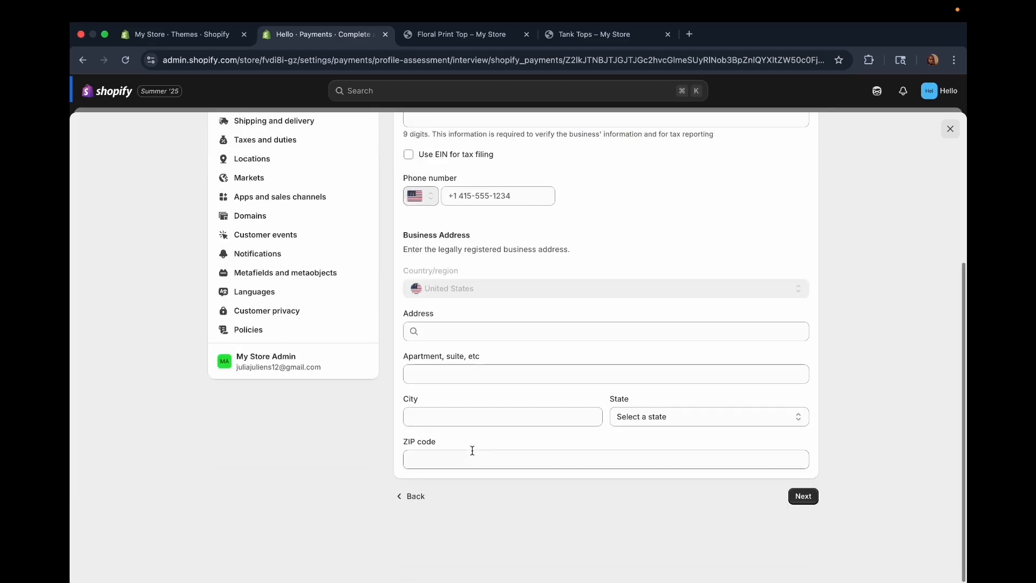
- Go back to the business type question, choose An individual and continue to the account representative form
click(400, 497)
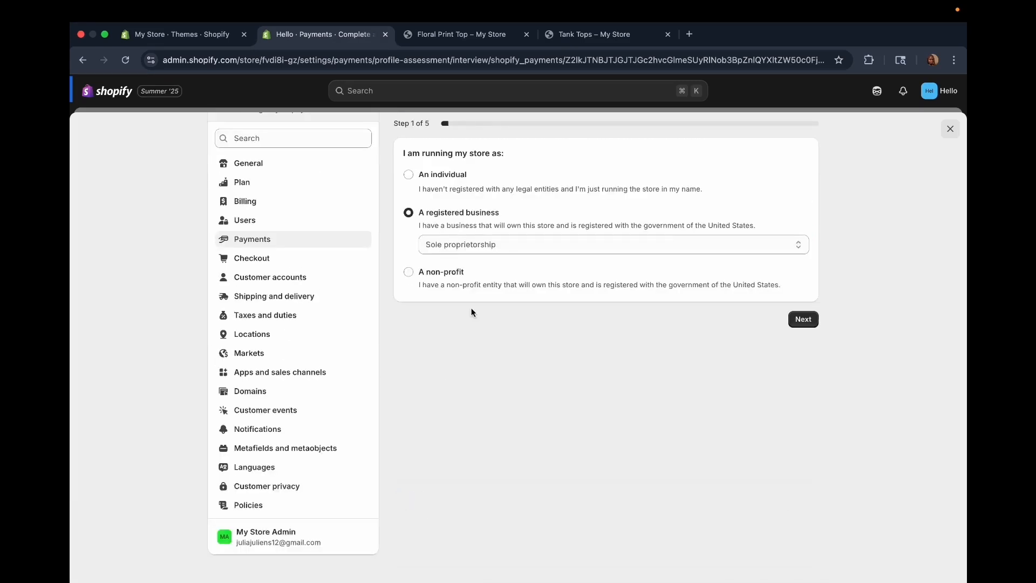
click(416, 178)
click(809, 303)
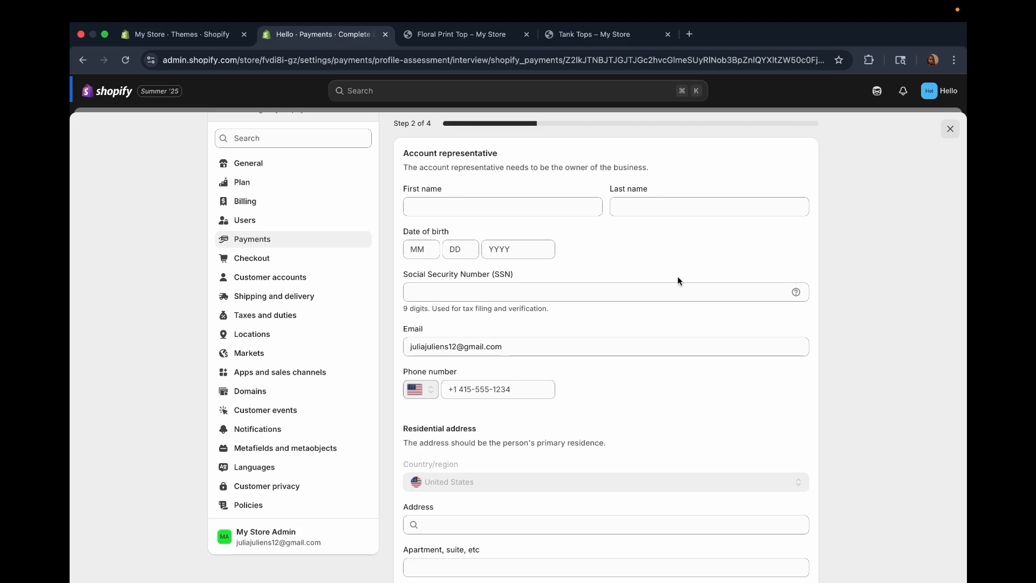
- Leave the account setup and review the Payments settings from additional payment methods to gift card expiration
click(297, 243)
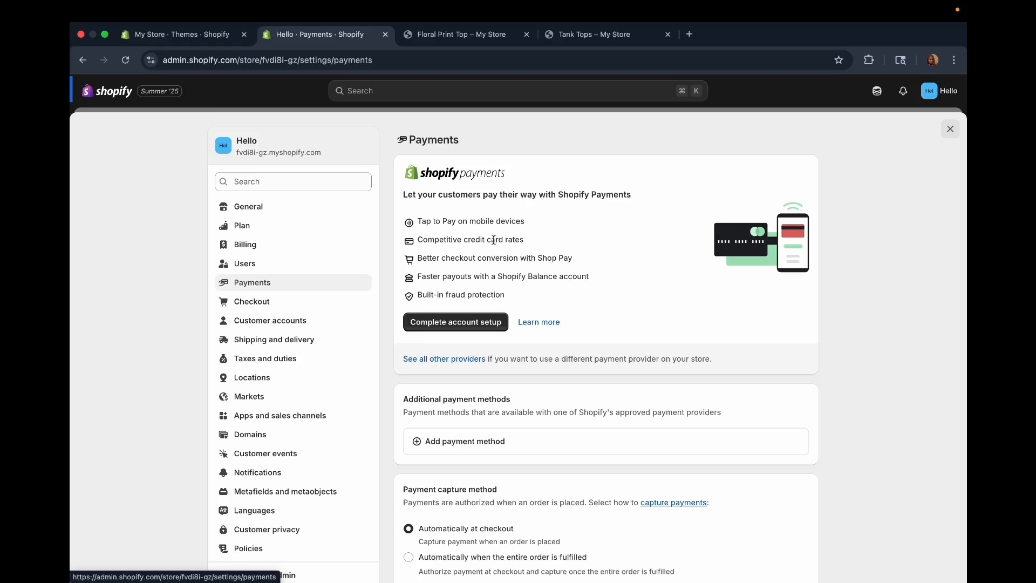
scroll(598, 280, down, 4)
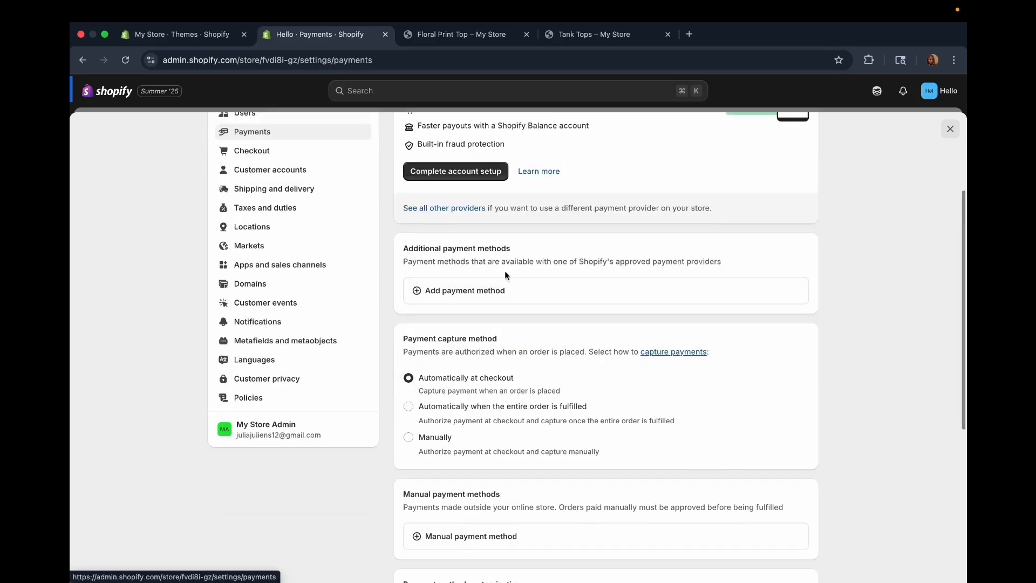
scroll(484, 374, down, 5)
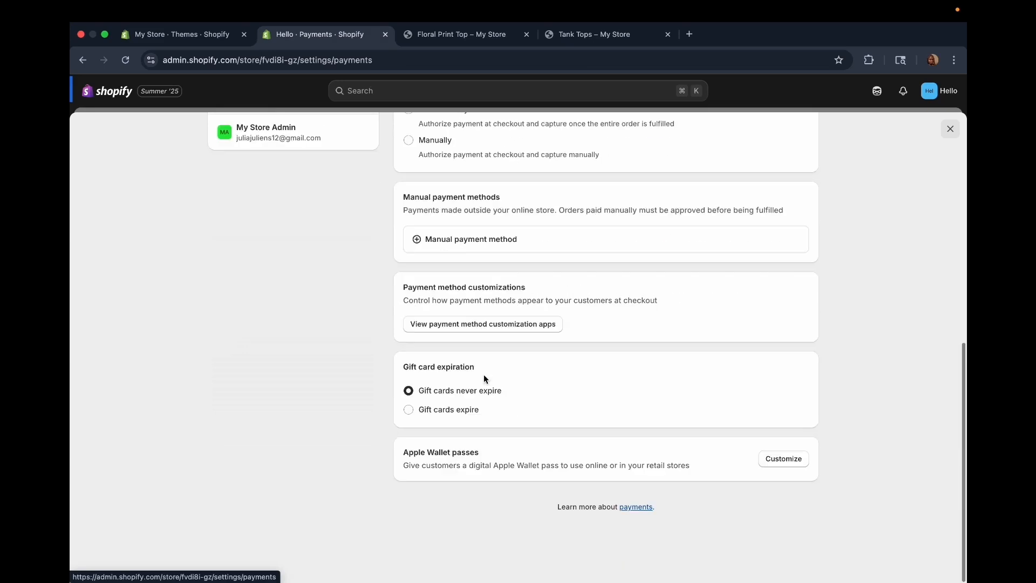
scroll(483, 374, up, 6)
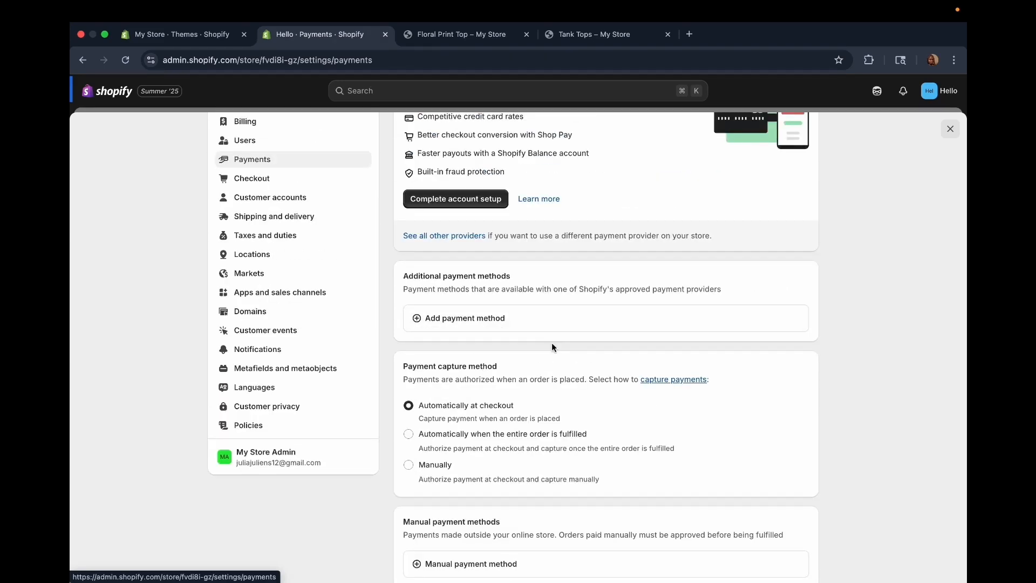
- Check the provider search for adding a payment method, and look over the main Payments settings again
click(415, 318)
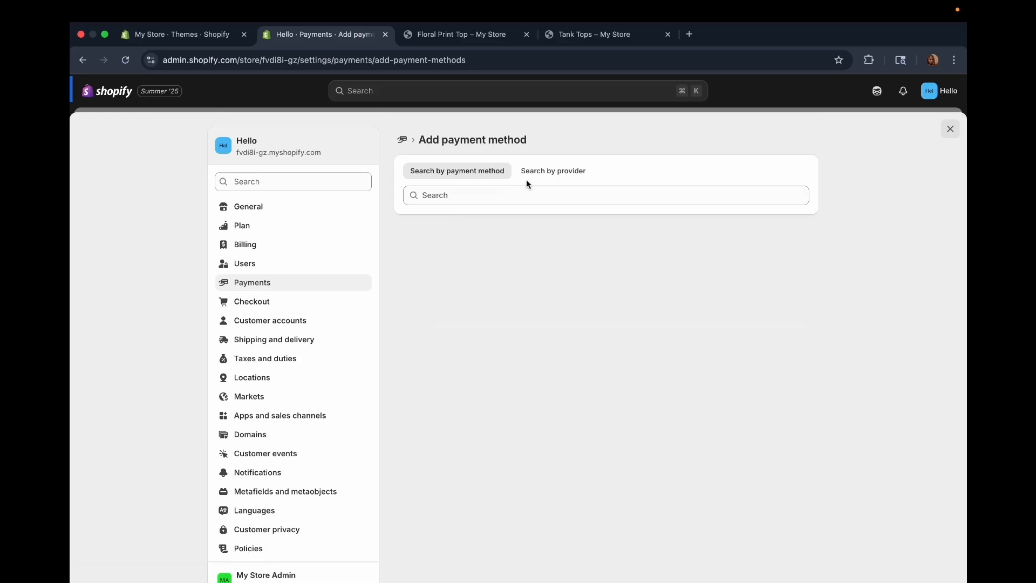
click(555, 175)
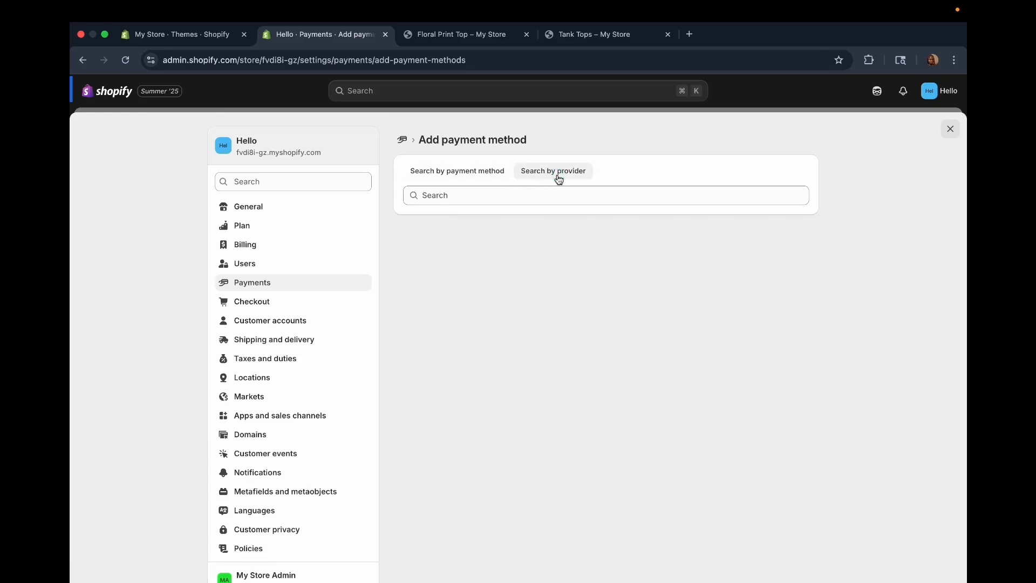
click(286, 283)
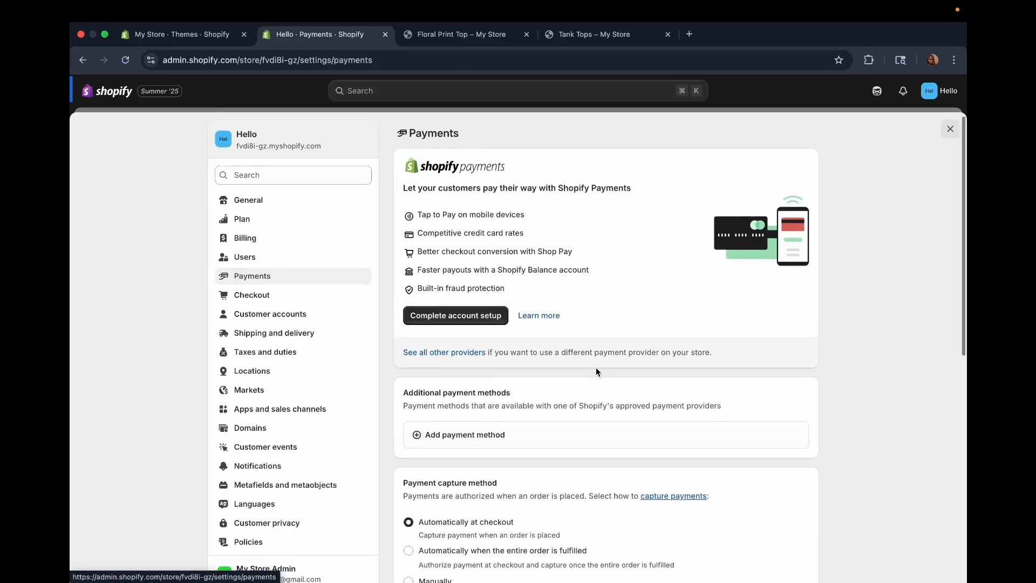
scroll(596, 367, down, 10)
scroll(595, 367, up, 10)
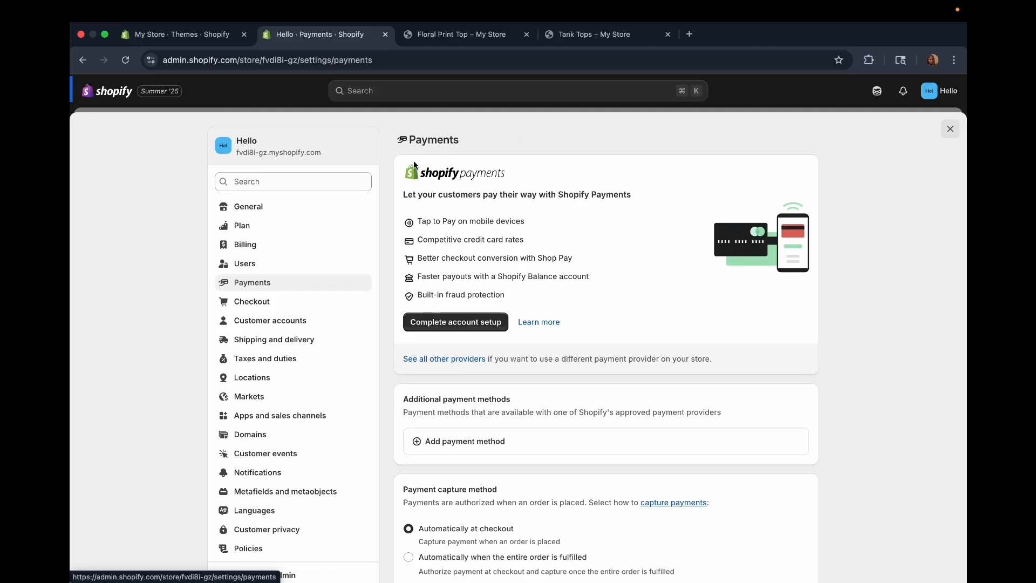
drag(399, 156, 616, 319)
click(643, 316)
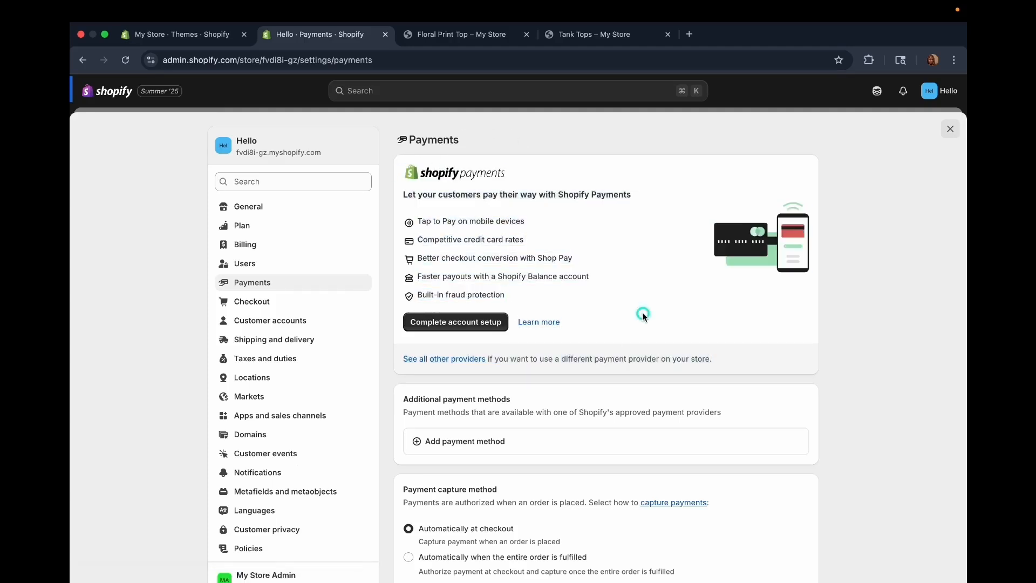
- Review the Checkout settings for the customer contact method and customer information
click(273, 304)
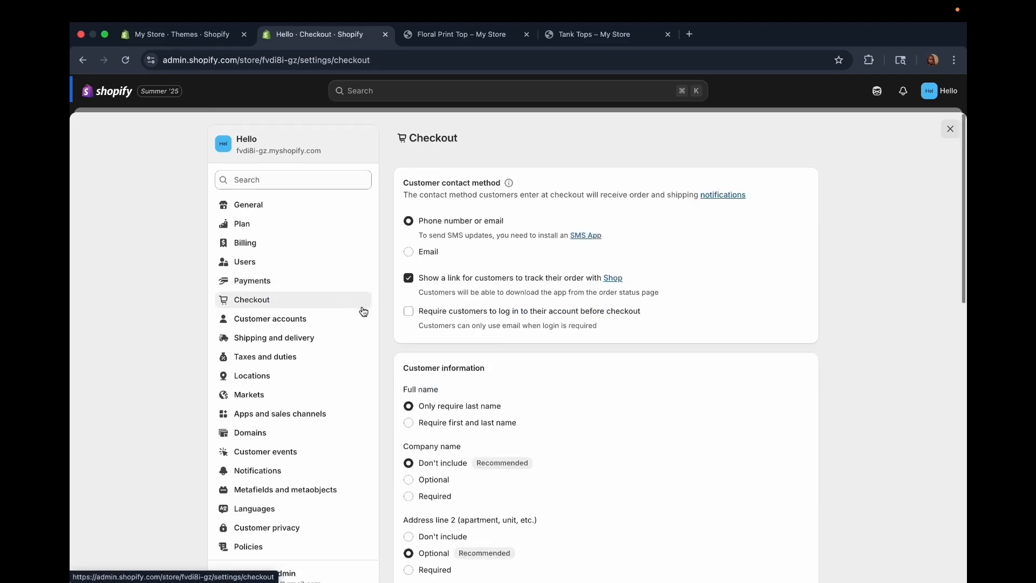
scroll(361, 310, down, 3)
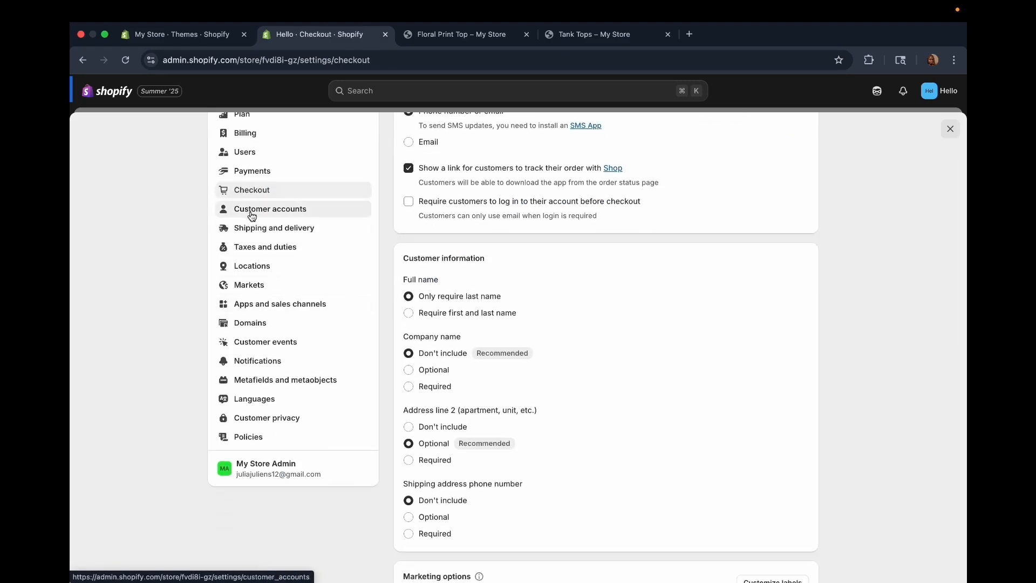
- Open the return and refund policy in the store's Policies settings and insert its template text
click(250, 441)
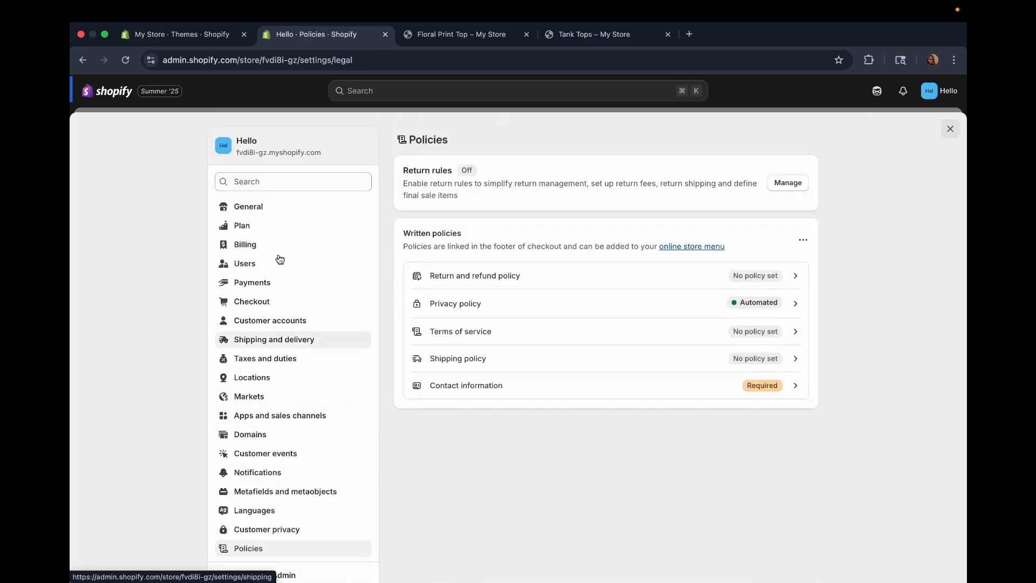
scroll(266, 405, down, 1)
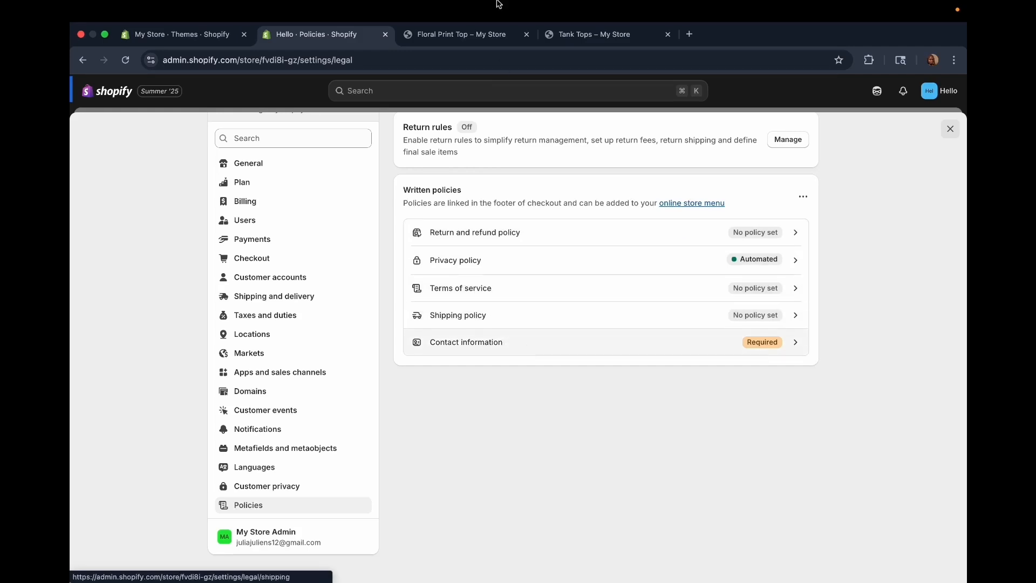
click(519, 237)
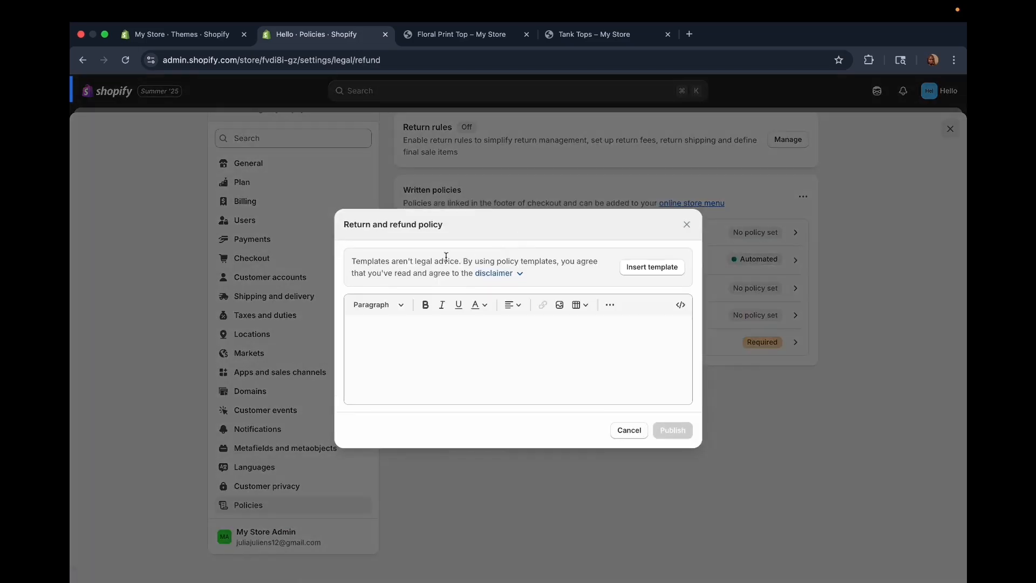
click(652, 270)
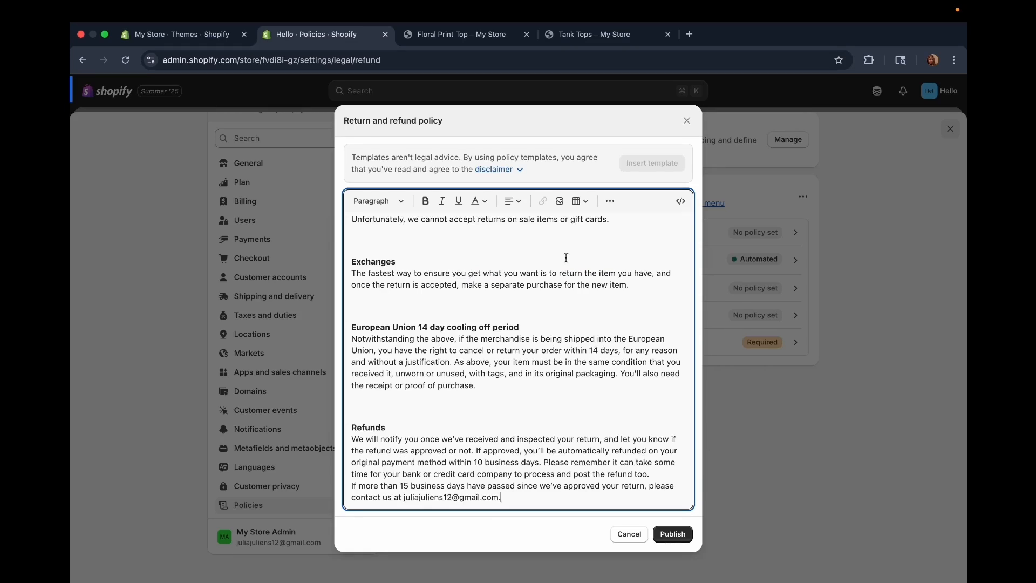
- Read through the return and refund policy template and delete its European Union 14 day cooling off period section
scroll(566, 257, up, 10)
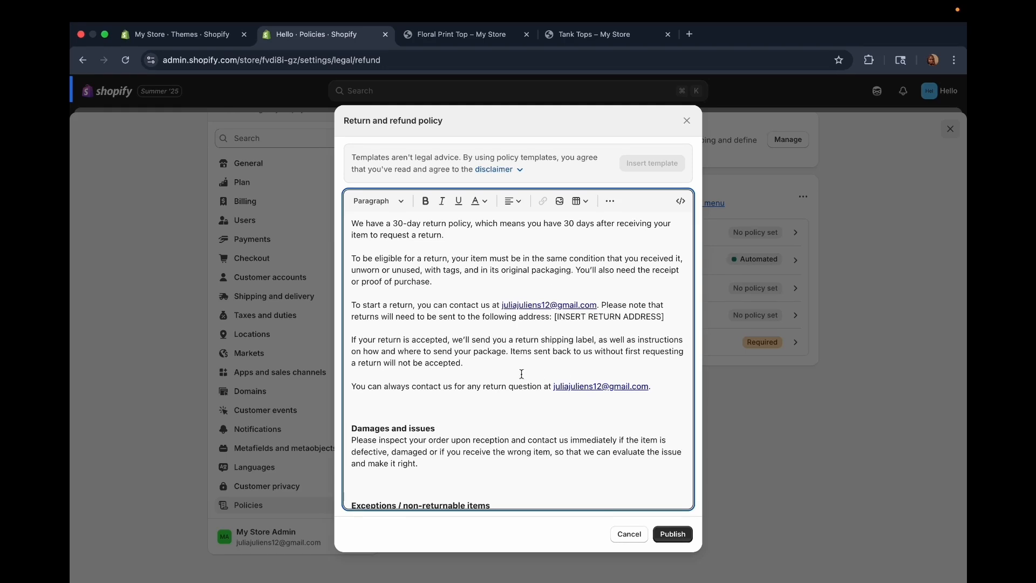
scroll(631, 394, down, 6)
scroll(630, 395, down, 2)
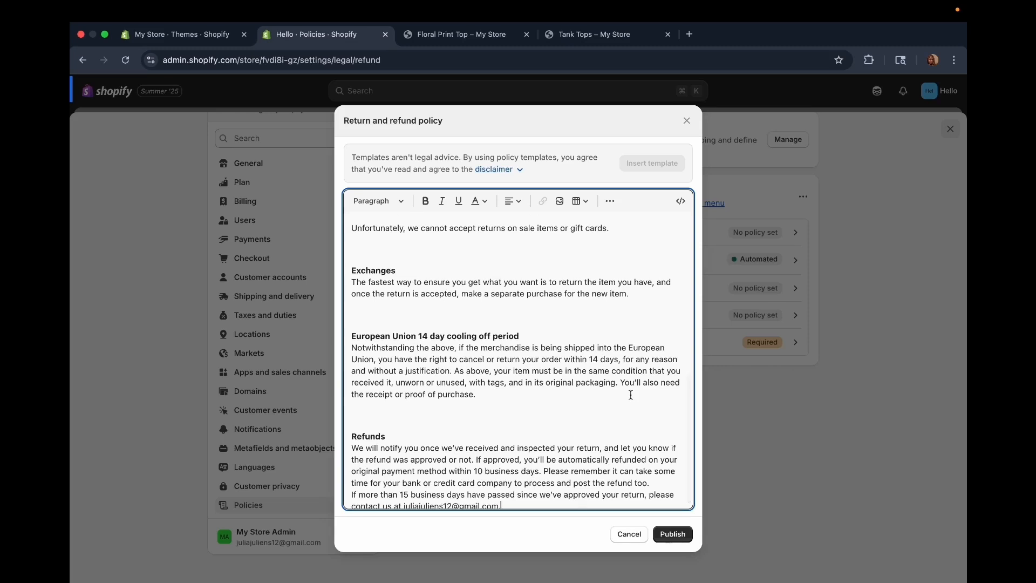
click(352, 336)
drag(516, 394, 384, 315)
key(BackSpace)
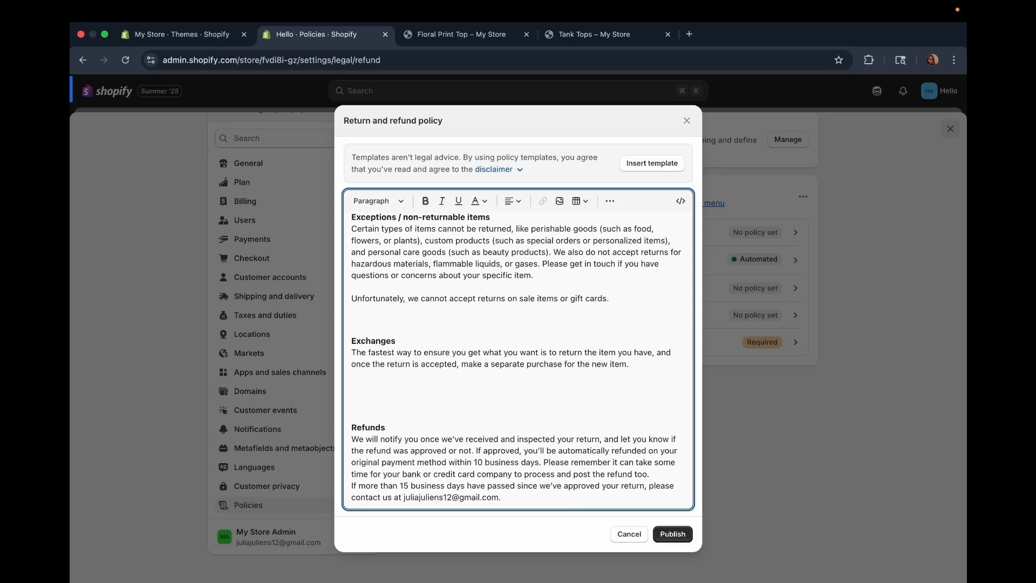
- Change the opening words of the return and refund policy to "We have 2-day return policy"
scroll(516, 356, up, 6)
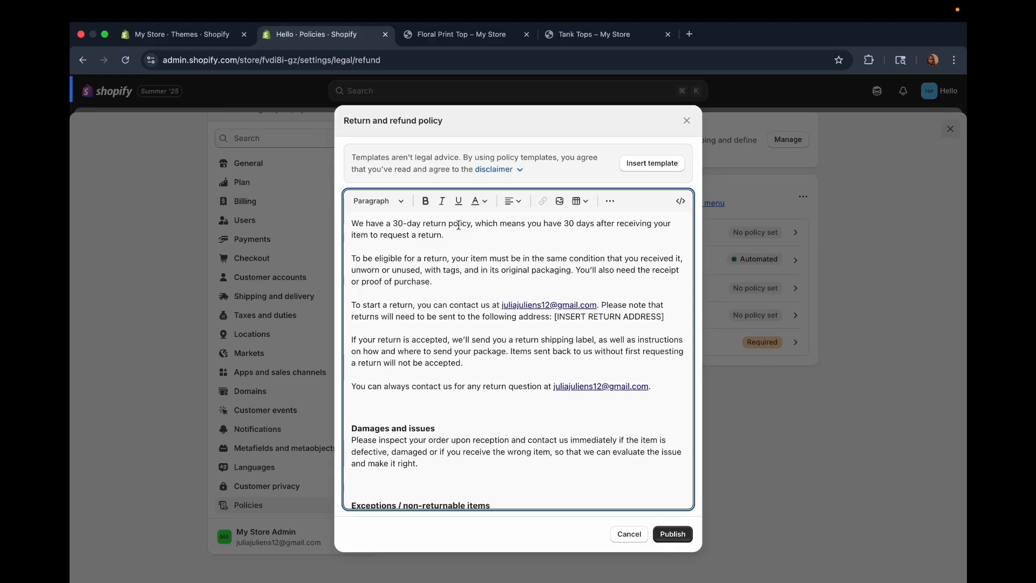
drag(405, 223, 391, 223)
text(2)
click(481, 236)
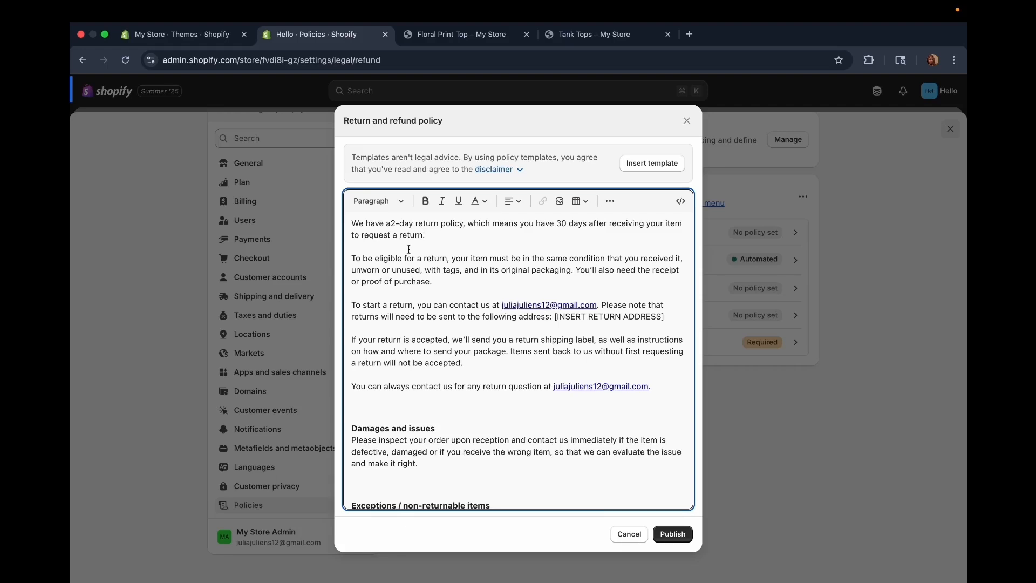
click(392, 224)
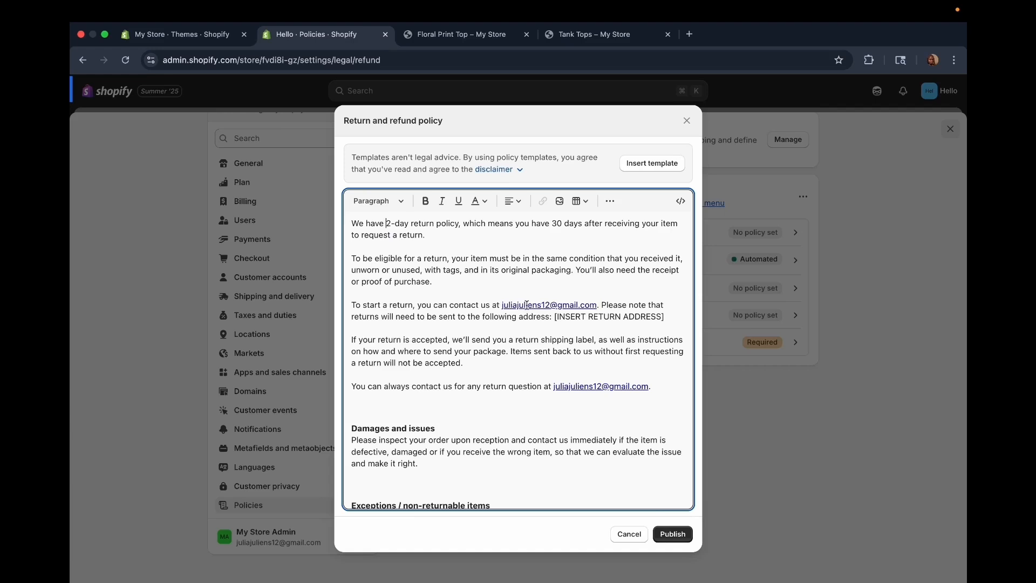
- Check through the edited return and refund policy and publish it
scroll(505, 297, down, 1)
scroll(505, 296, down, 6)
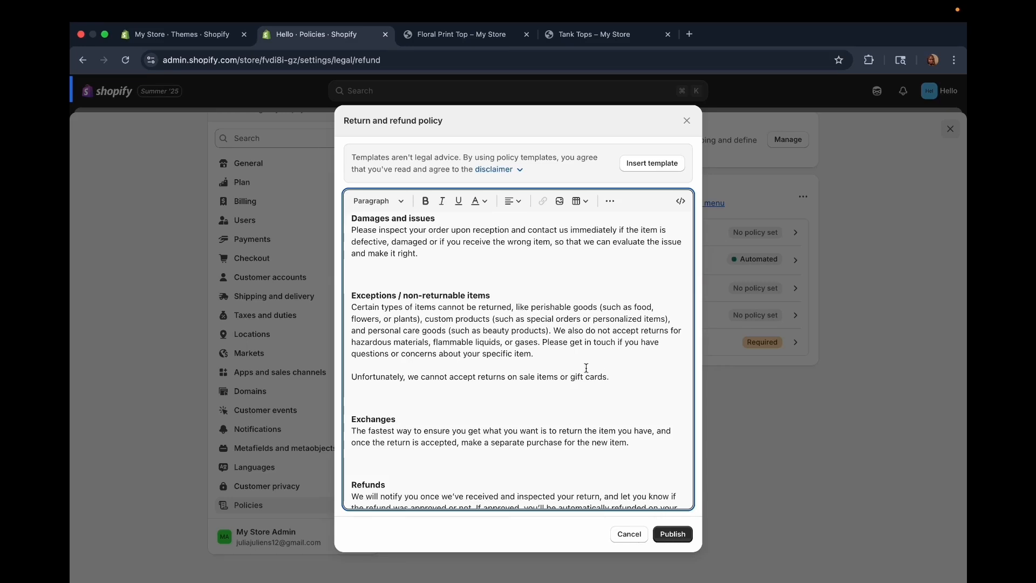
scroll(593, 302, up, 6)
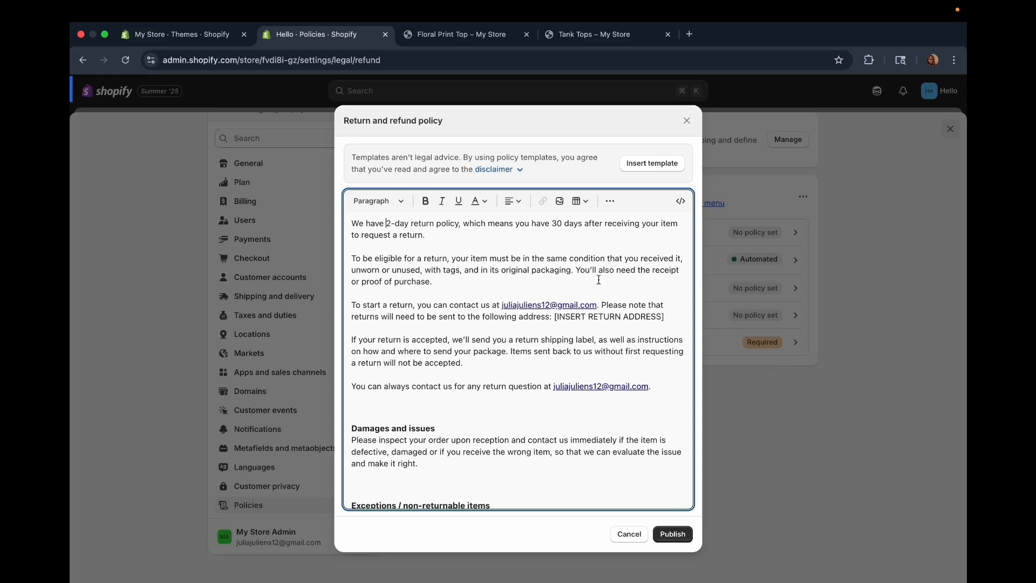
click(677, 535)
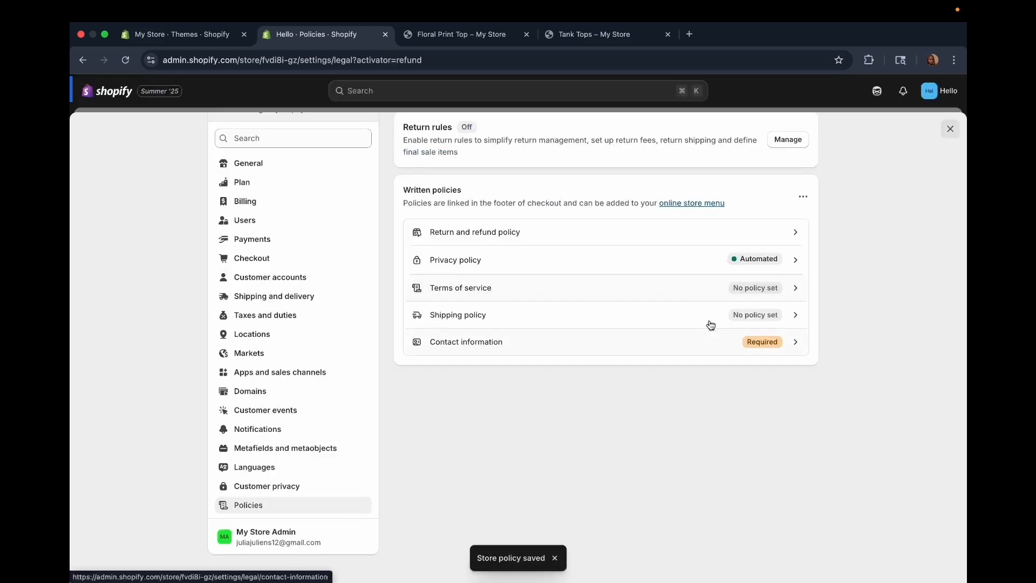
- Turn off the automated policy option for the privacy policy, look through its text and save it
click(478, 261)
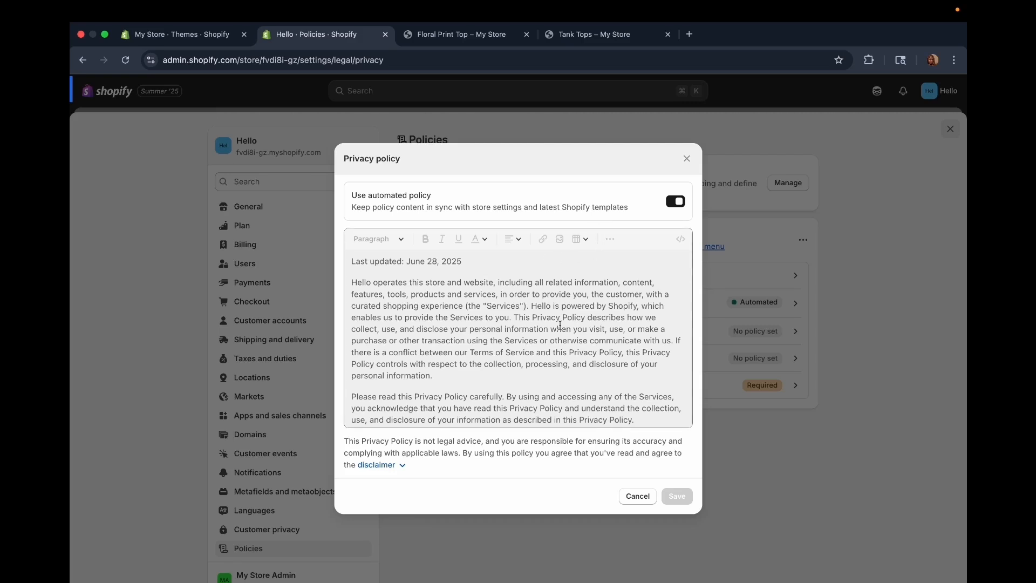
click(676, 203)
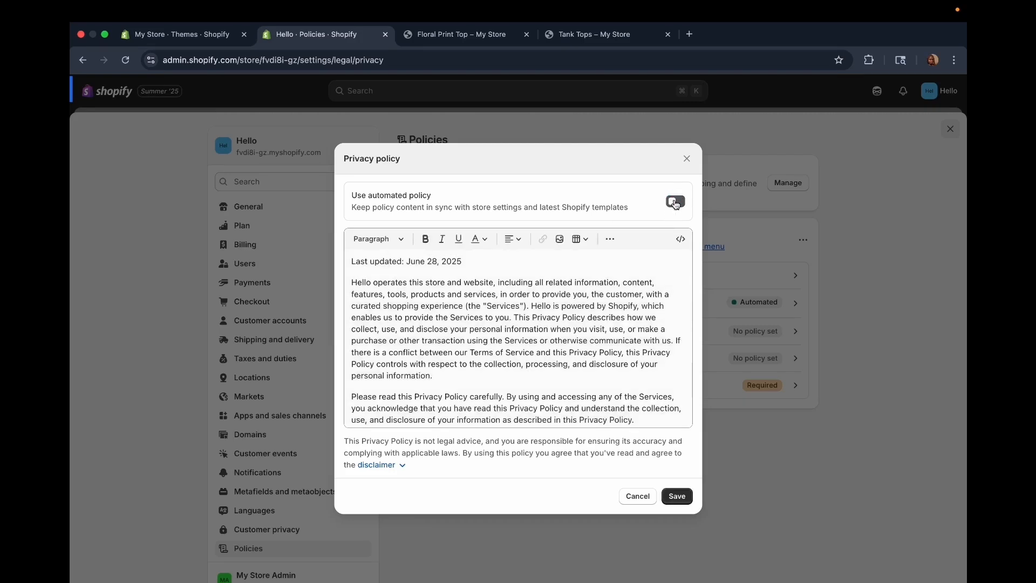
scroll(549, 360, down, 10)
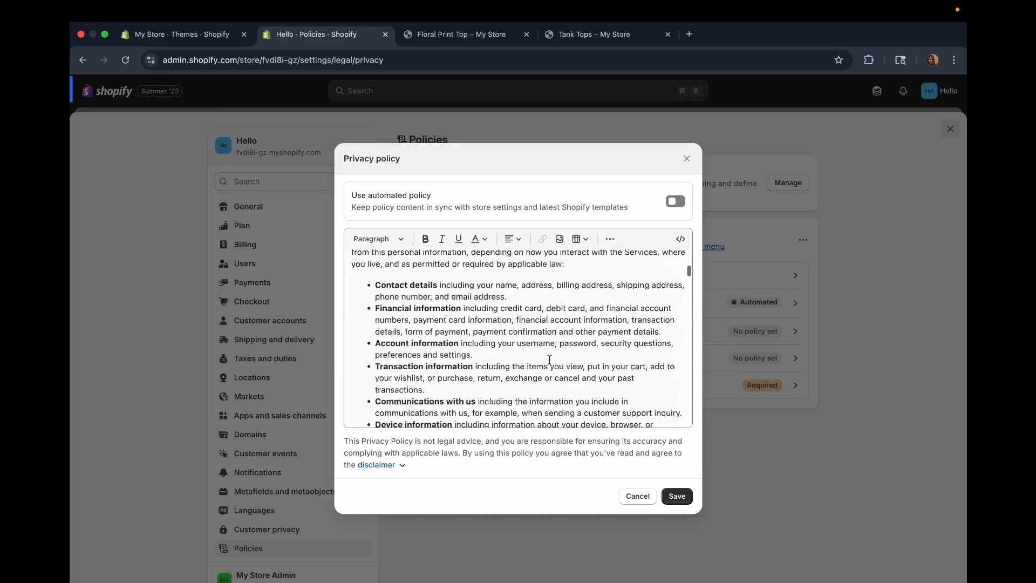
scroll(549, 359, down, 15)
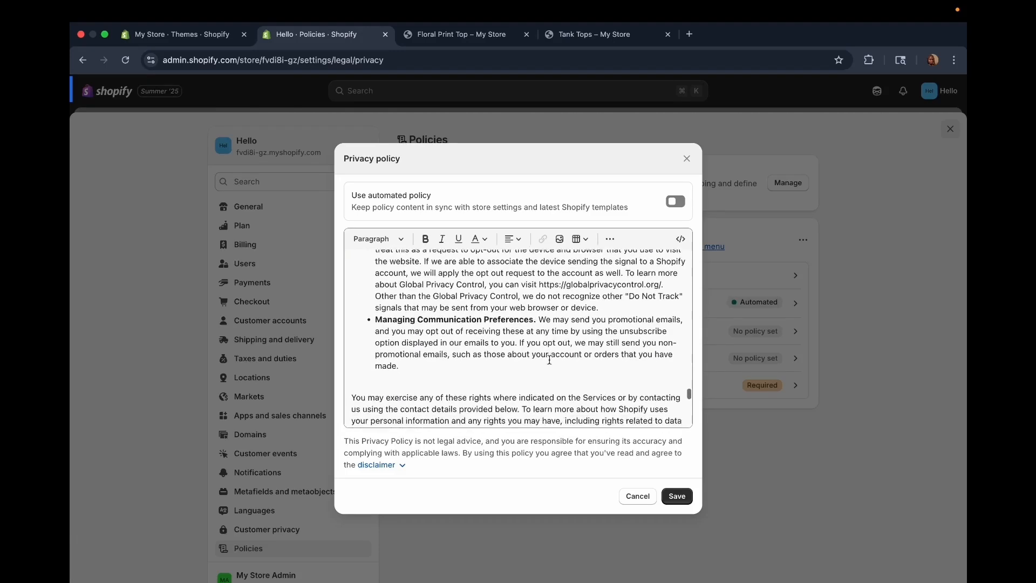
scroll(550, 359, up, 20)
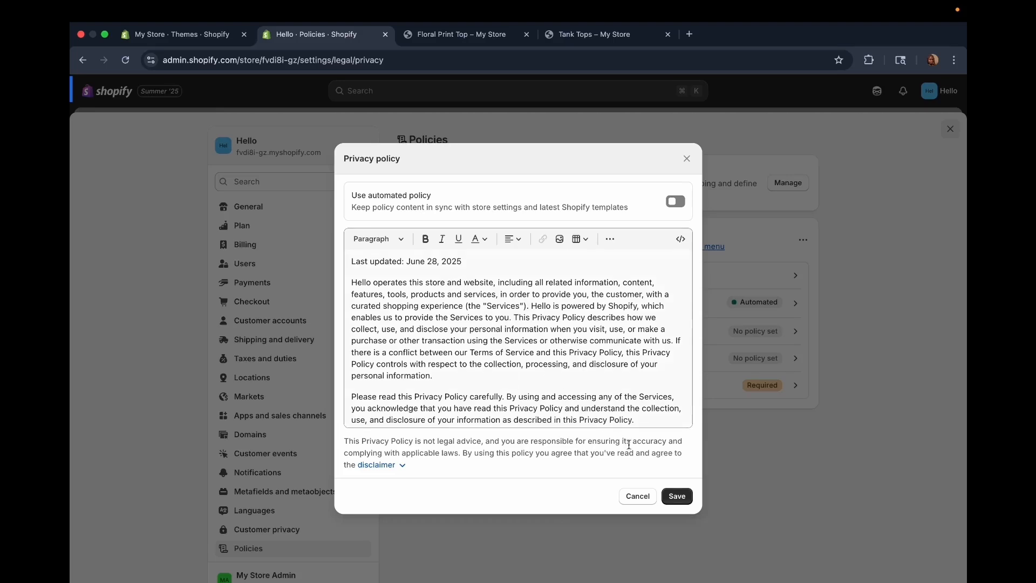
click(675, 495)
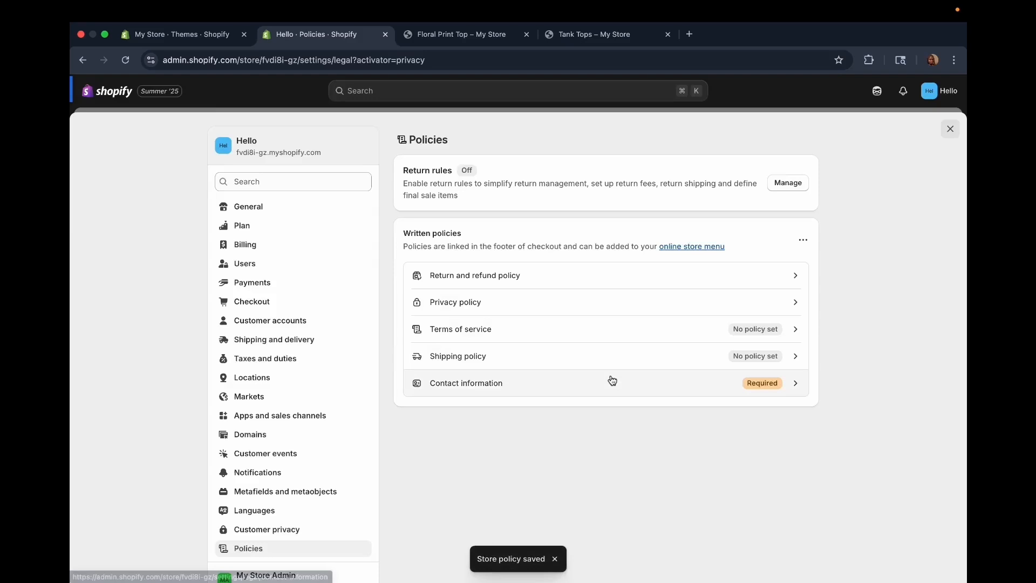
- Insert the policy template into the terms of service and look through its sections down to the closing contact information
click(456, 333)
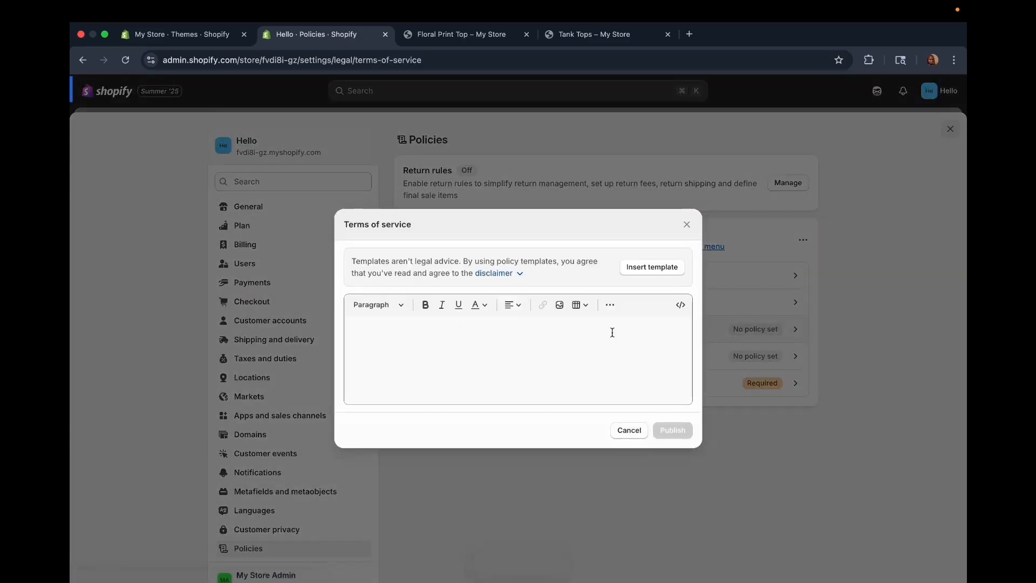
click(663, 266)
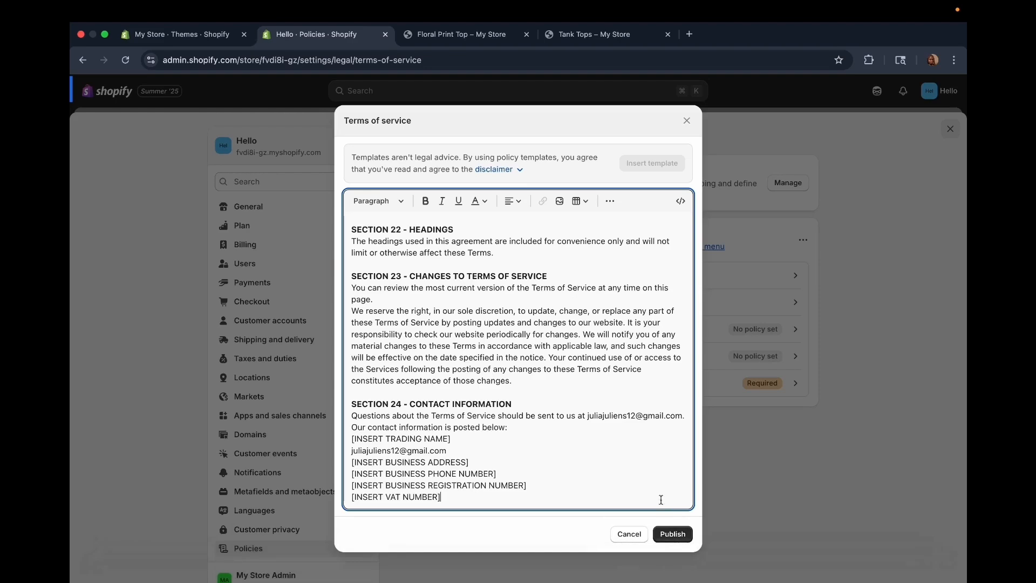
scroll(582, 422, up, 10)
scroll(582, 421, up, 2)
scroll(566, 410, down, 10)
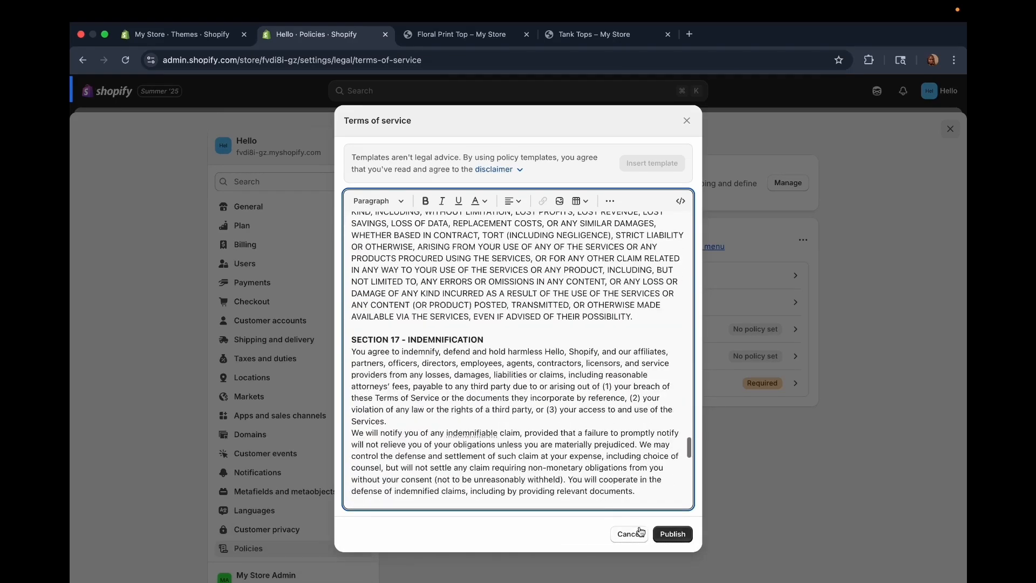
scroll(513, 373, down, 10)
- Delete the terms of service text from the end of Section 23 through the business registration number placeholder and publish the policy
drag(559, 488, 367, 380)
key(BackSpace)
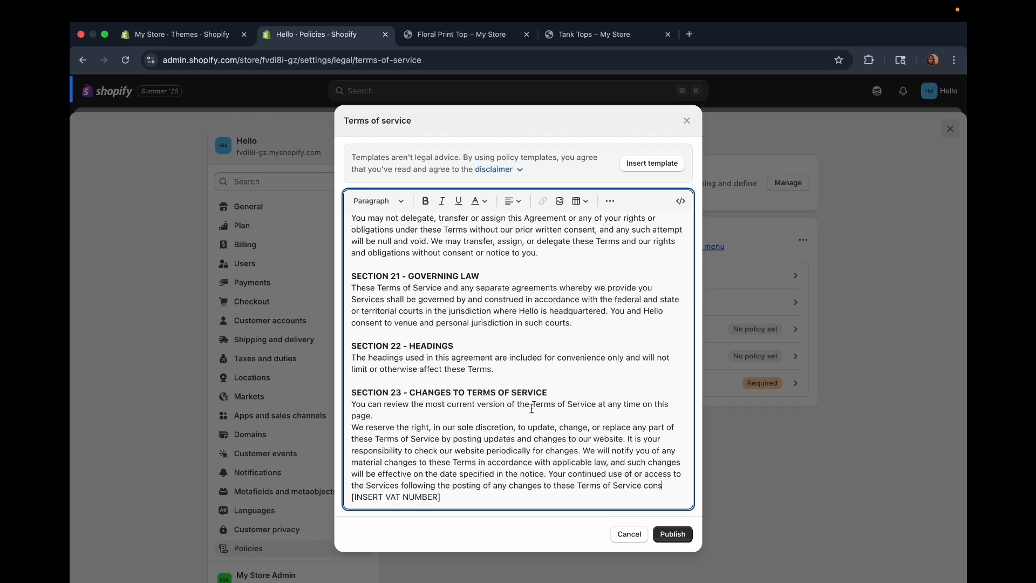
click(674, 534)
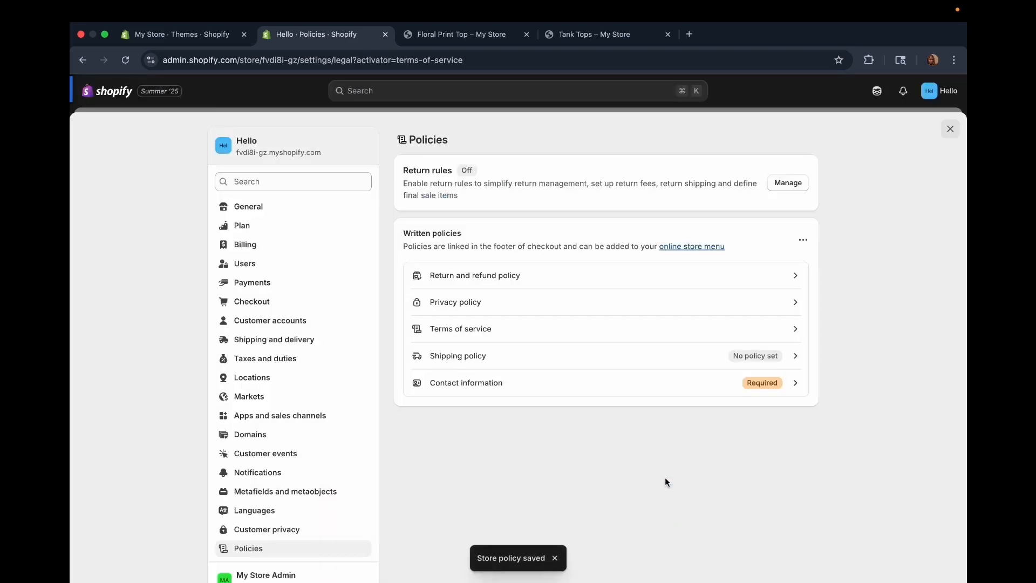
- Copy the privacy policy's opening paragraph, beginning "Hello operates this store and website", and leave that policy without editing it
click(579, 356)
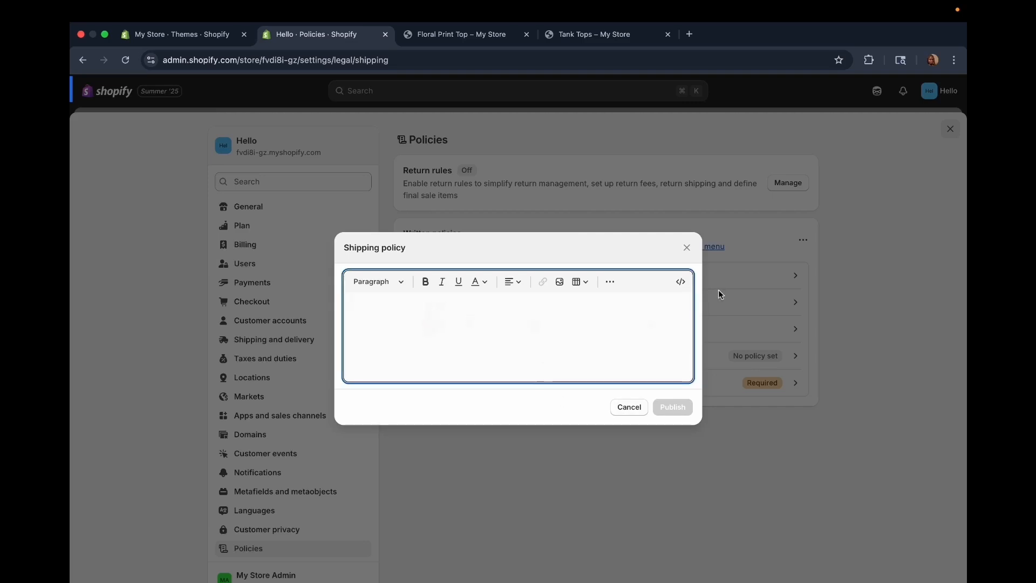
click(686, 247)
click(691, 307)
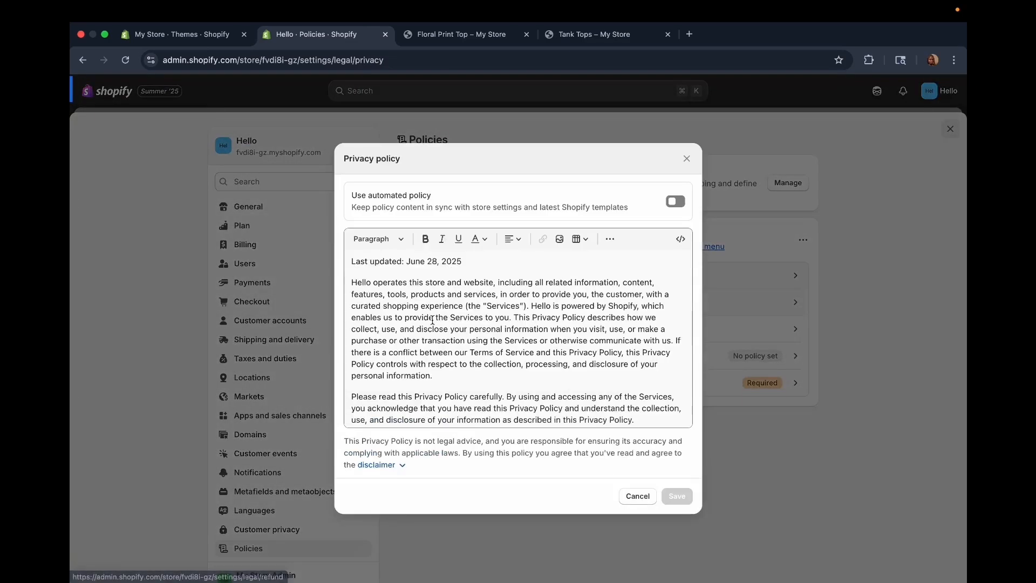
drag(352, 282, 476, 362)
right_click(476, 361)
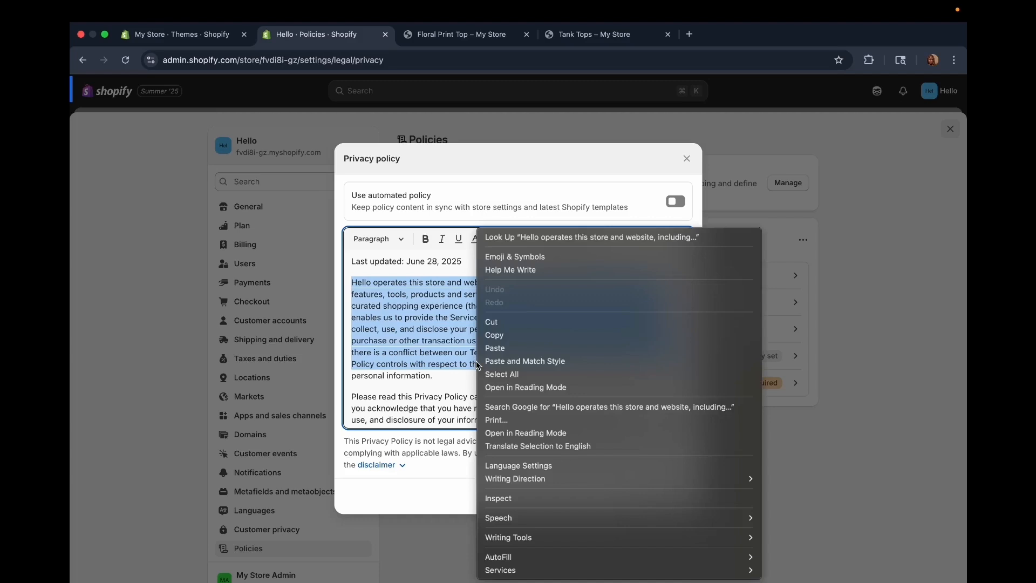
click(502, 333)
click(637, 495)
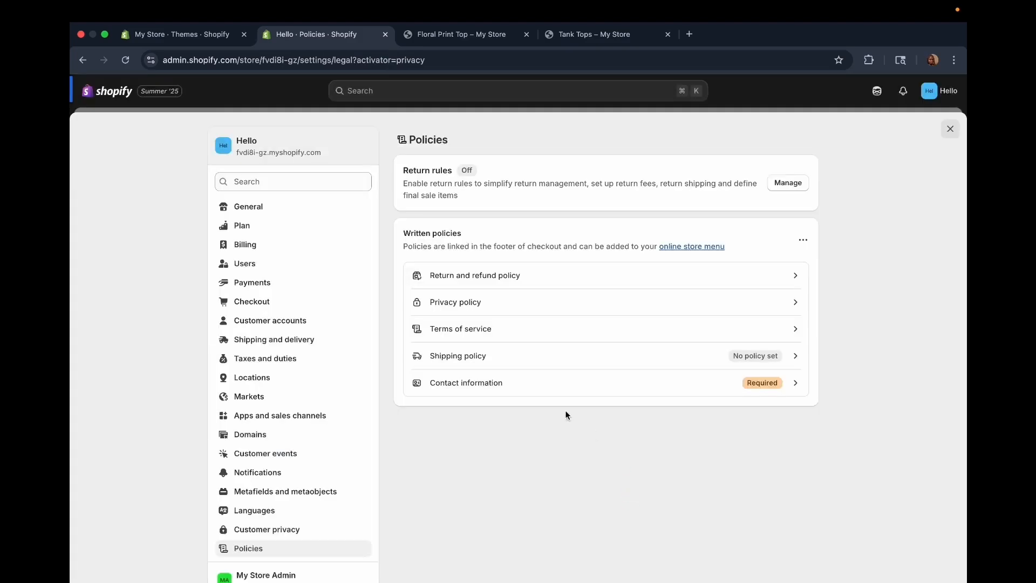
- Paste the copied paragraph into the empty shipping policy and publish it
click(499, 356)
click(396, 302)
right_click(396, 303)
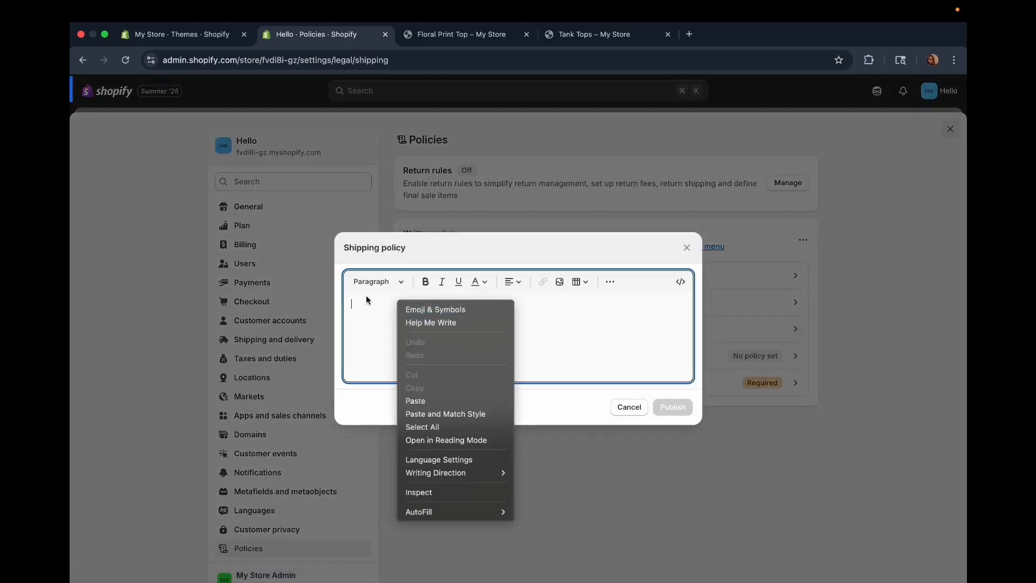
click(382, 301)
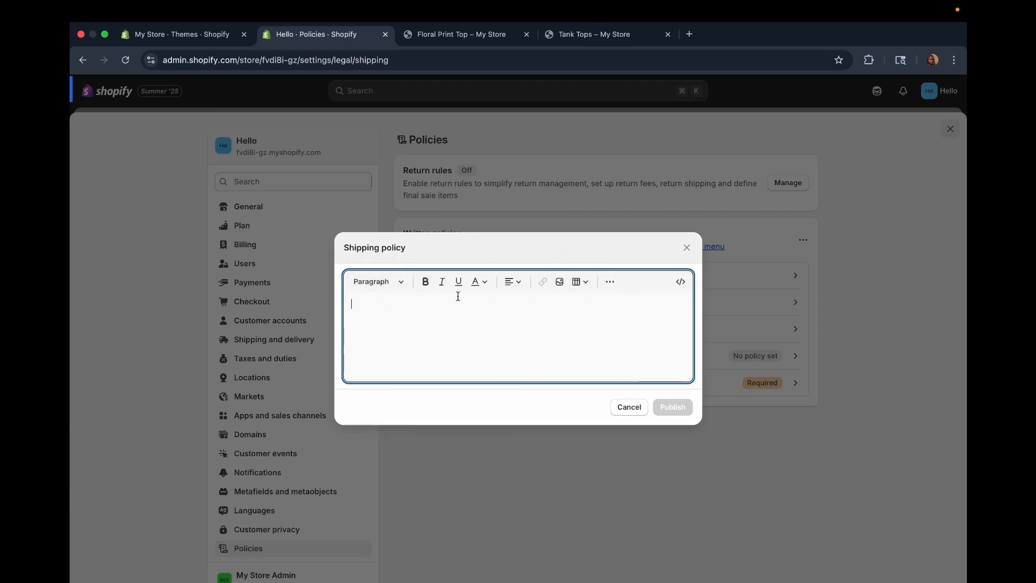
right_click(396, 311)
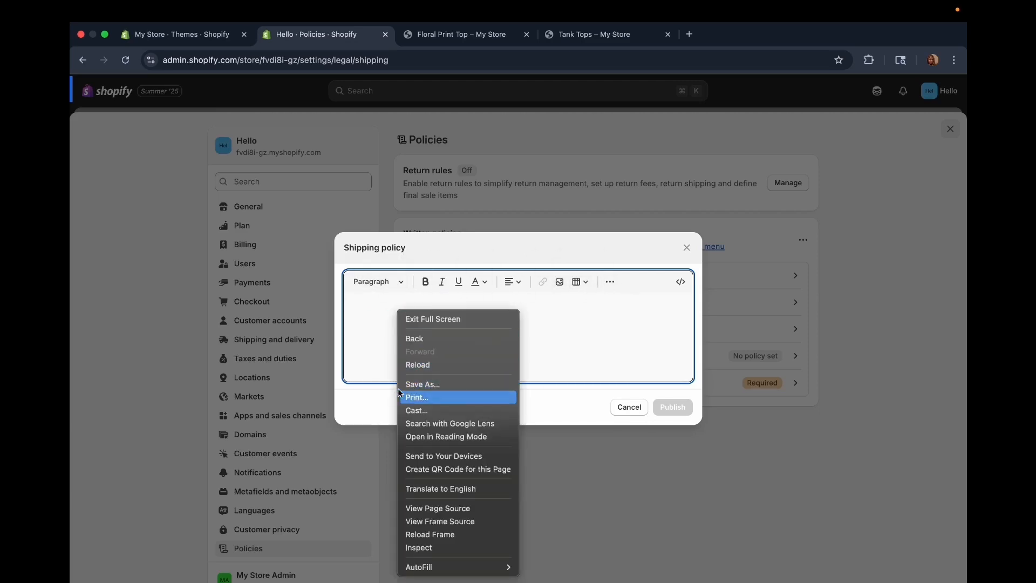
click(371, 307)
right_click(371, 306)
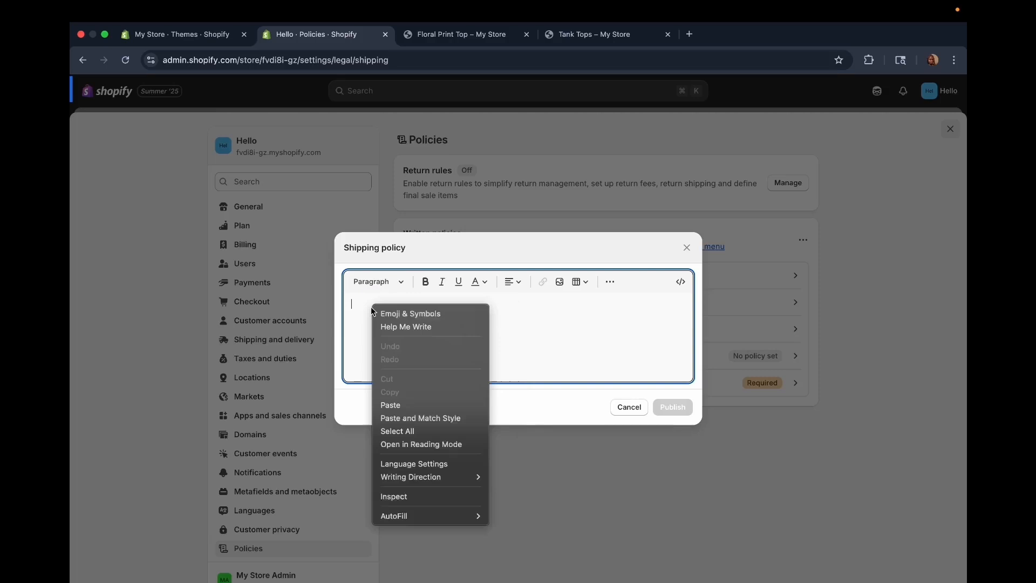
click(396, 400)
click(671, 416)
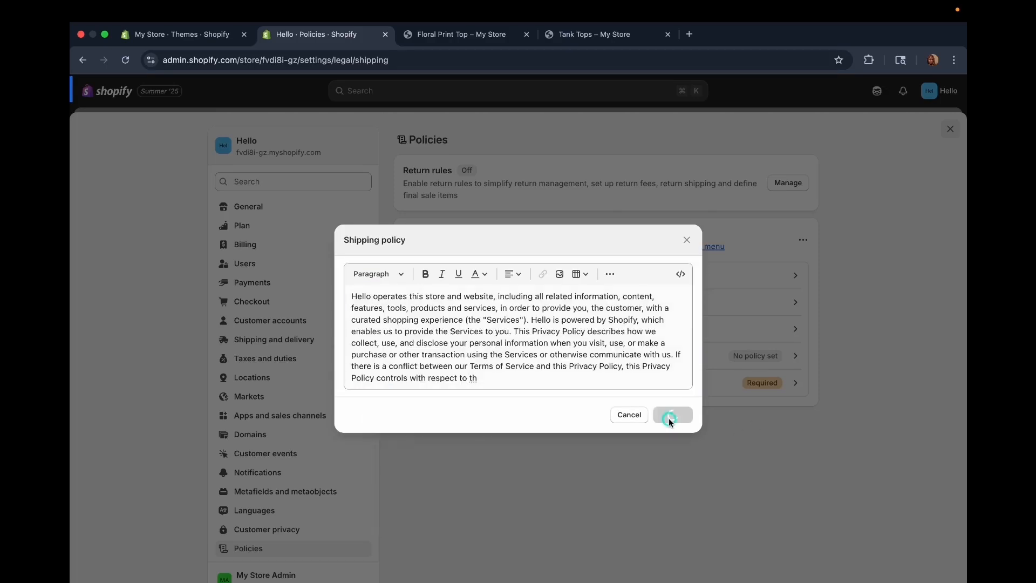
- Fill the contact information policy from the template, remove its VAT number and trade number lines, and publish it
click(523, 383)
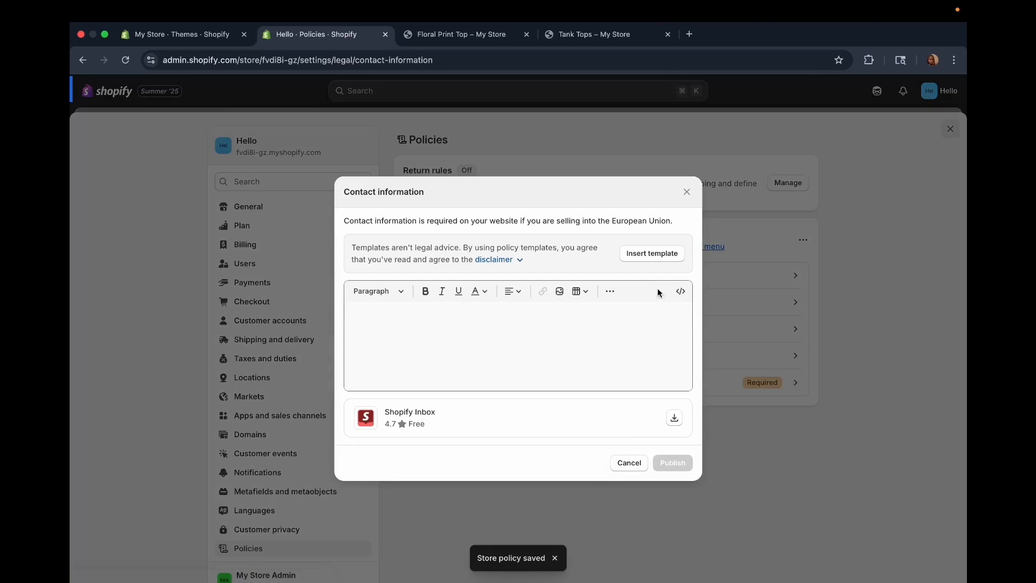
click(642, 253)
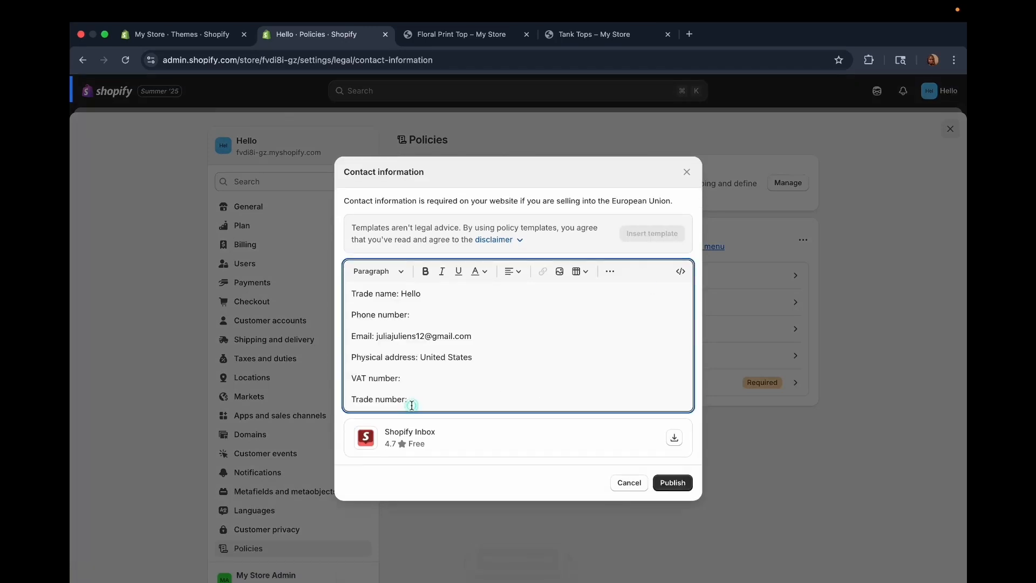
click(351, 378)
drag(351, 378, 411, 399)
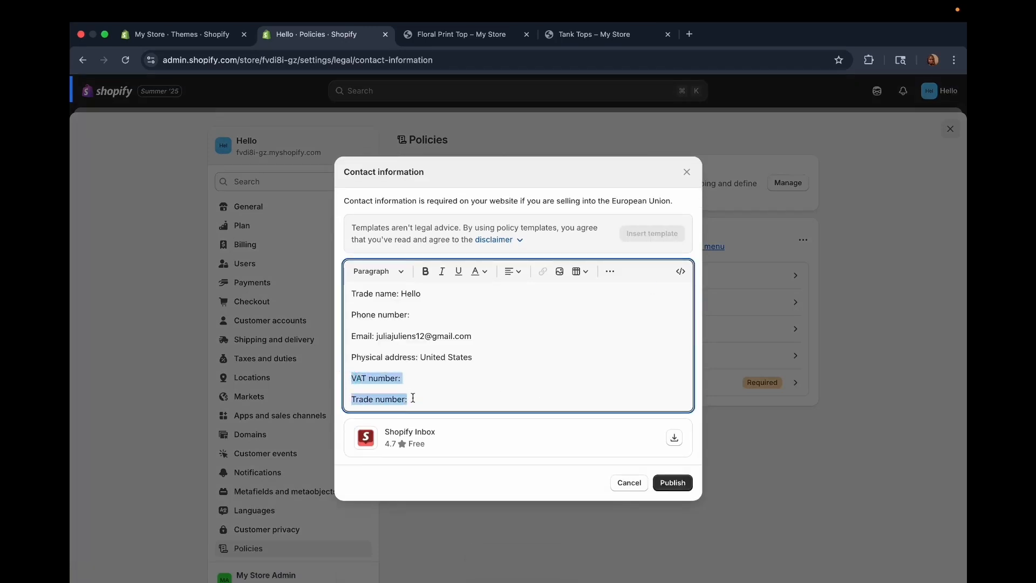
key(BackSpace)
click(672, 471)
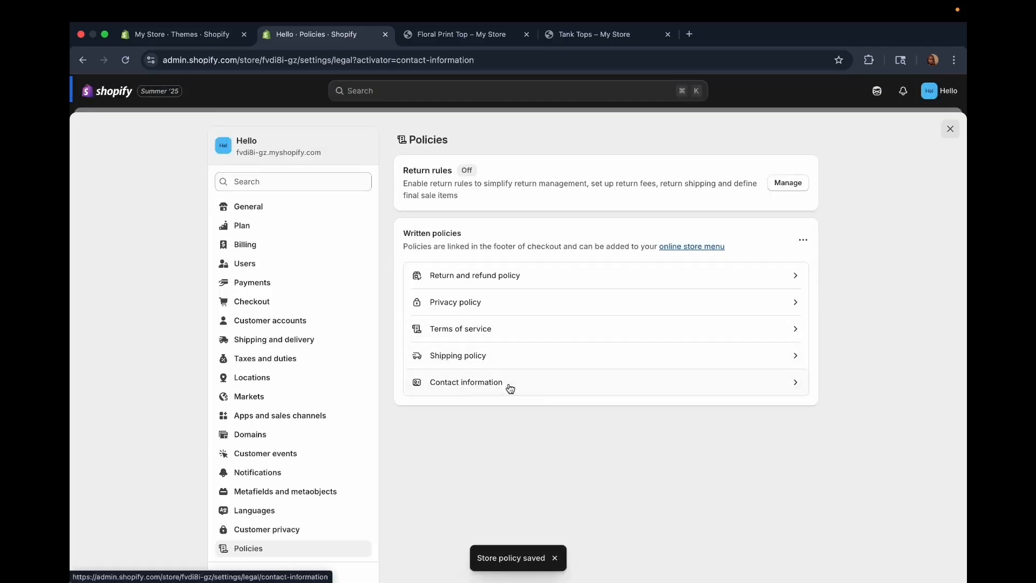
- View the store's domain settings and check the web address shown on the storefront home page
scroll(589, 460, down, 1)
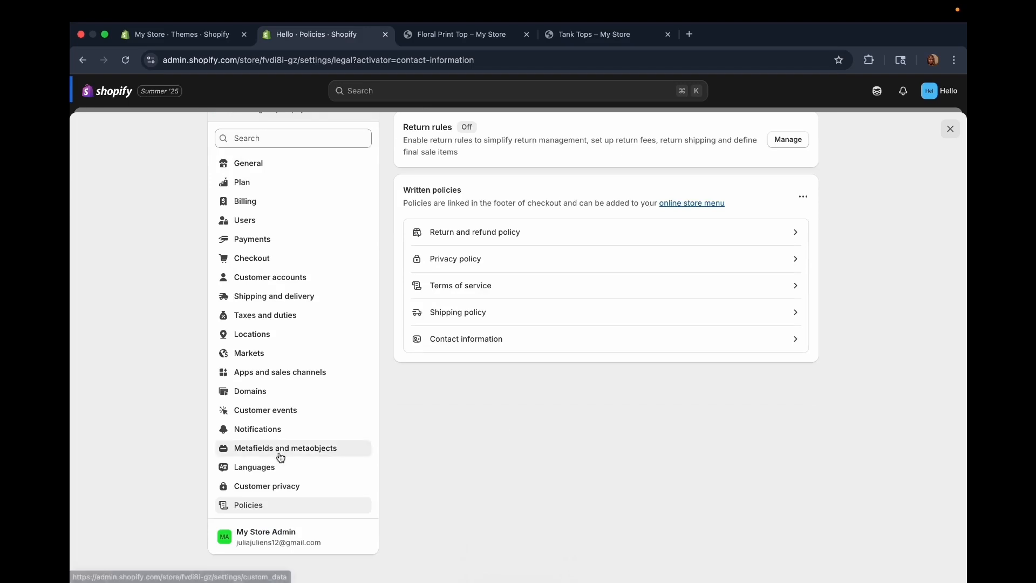
click(259, 402)
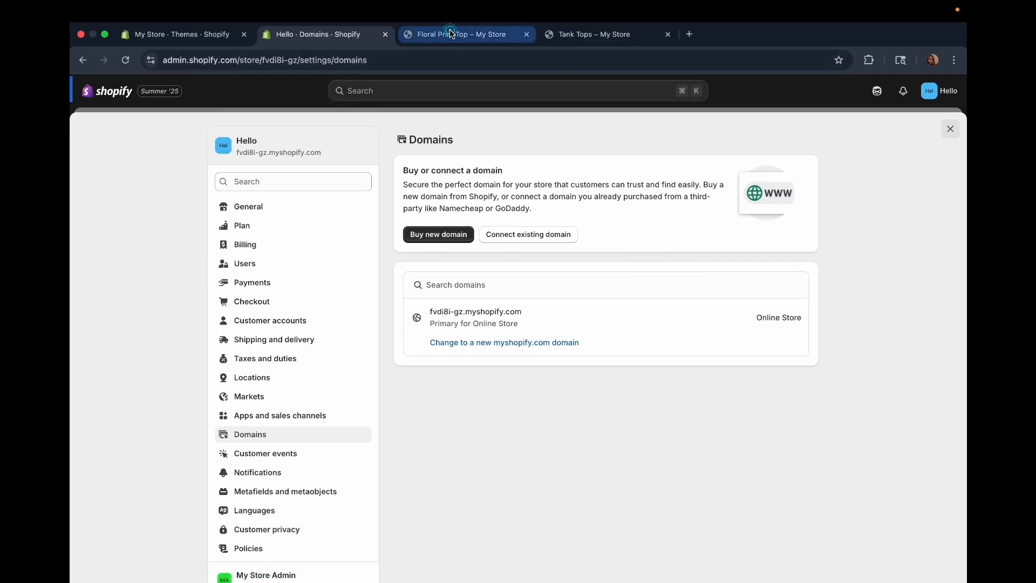
click(486, 34)
click(270, 138)
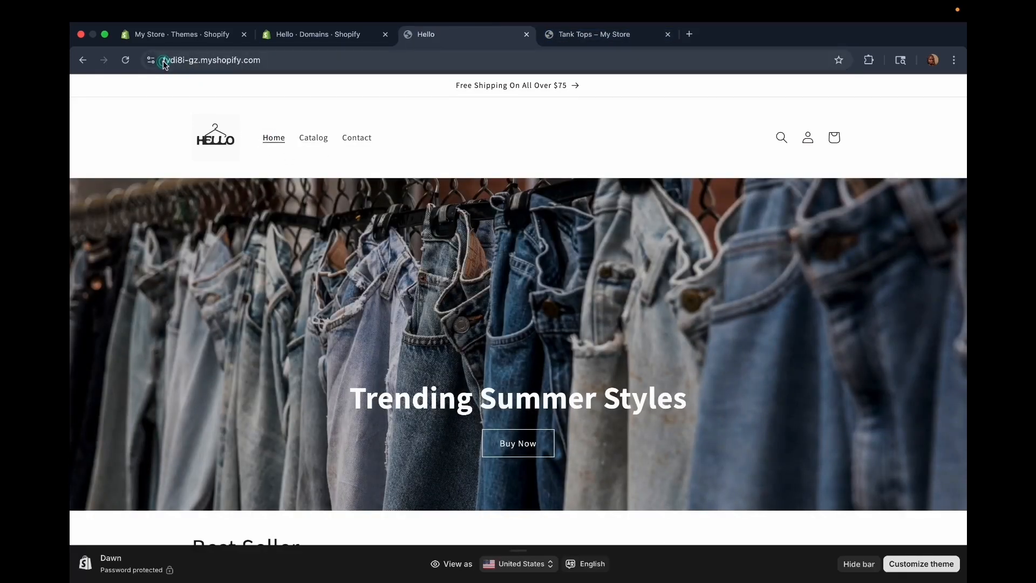
drag(162, 60, 193, 64)
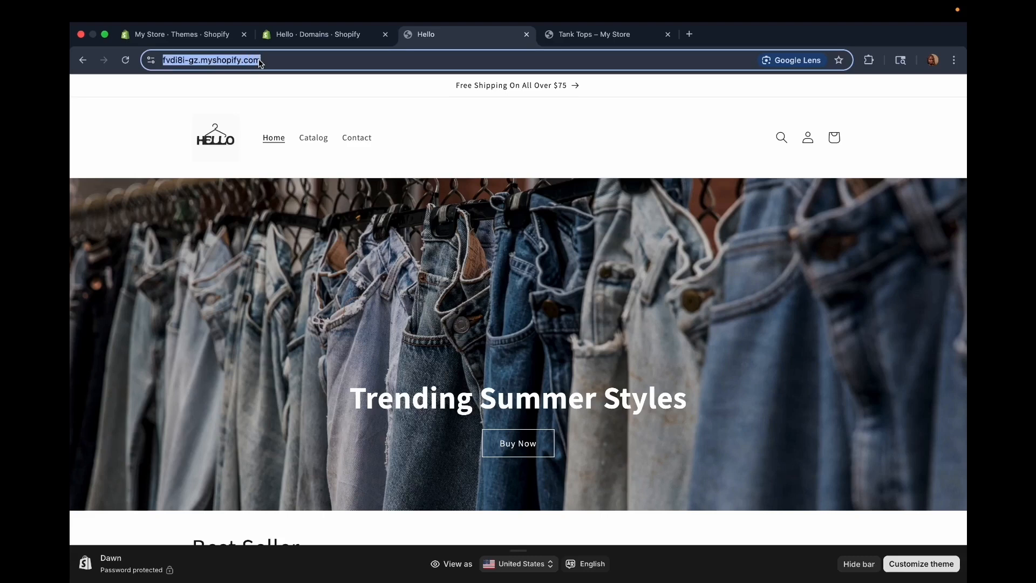
- Return to the domain settings, view the form for connecting an existing domain and close it
click(300, 35)
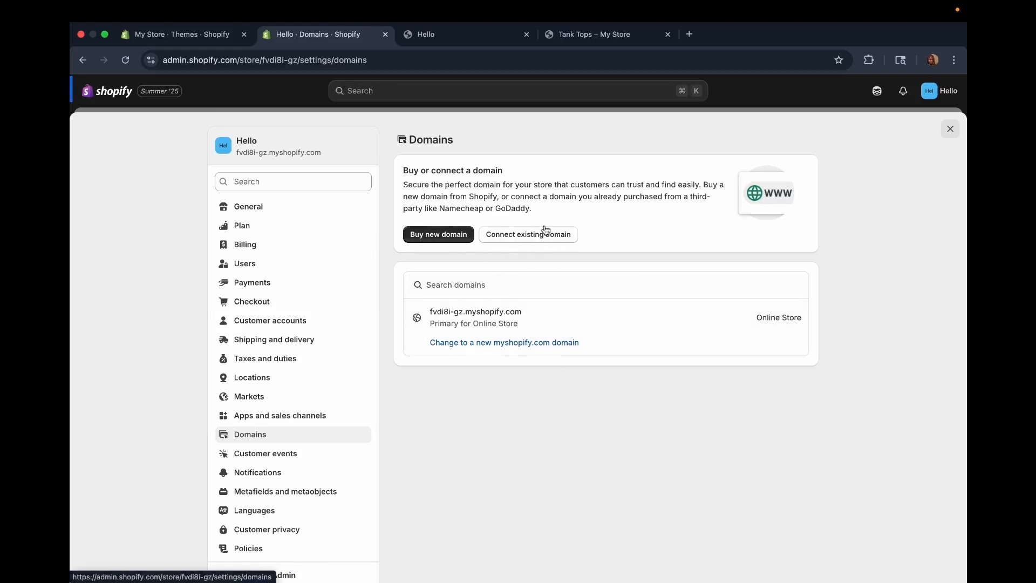
click(520, 234)
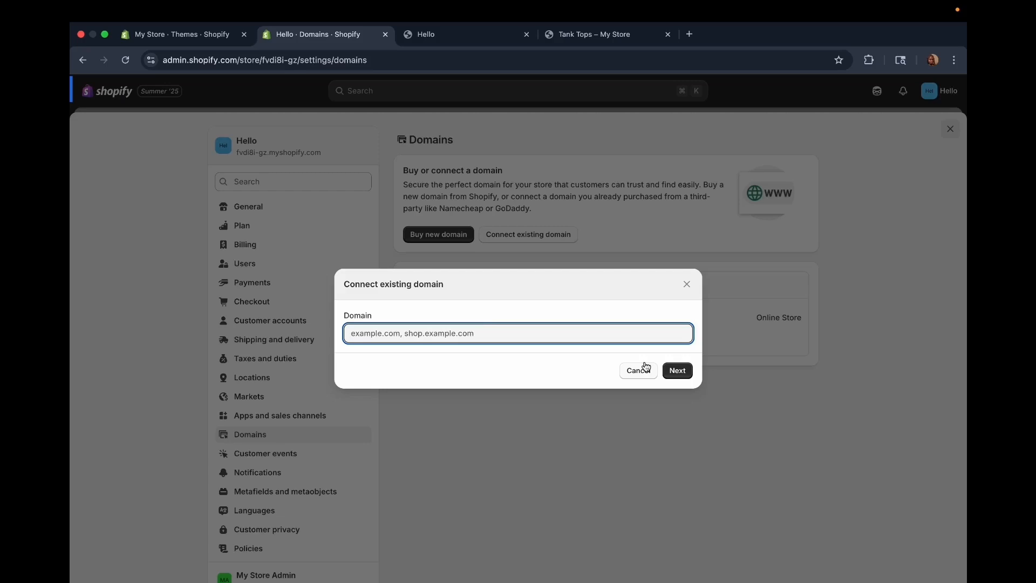
click(687, 284)
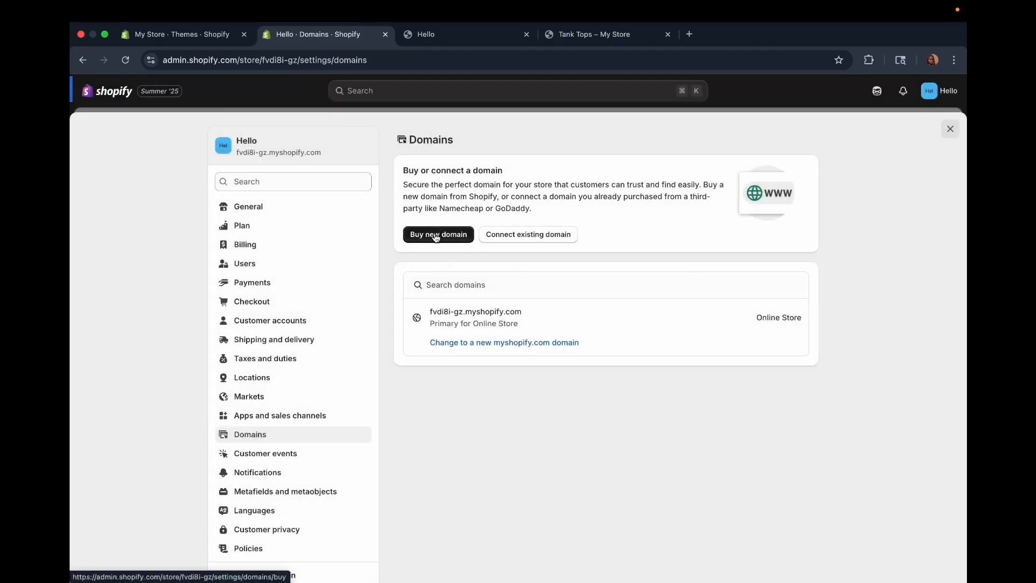
- Start buying a new domain and search for "hello" and "hello24" addresses
click(436, 236)
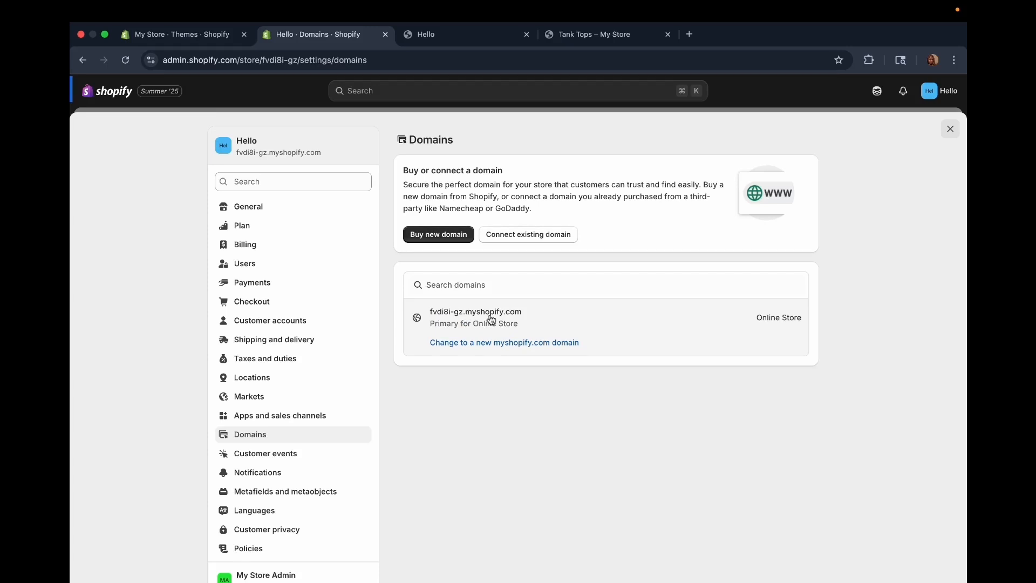
click(438, 234)
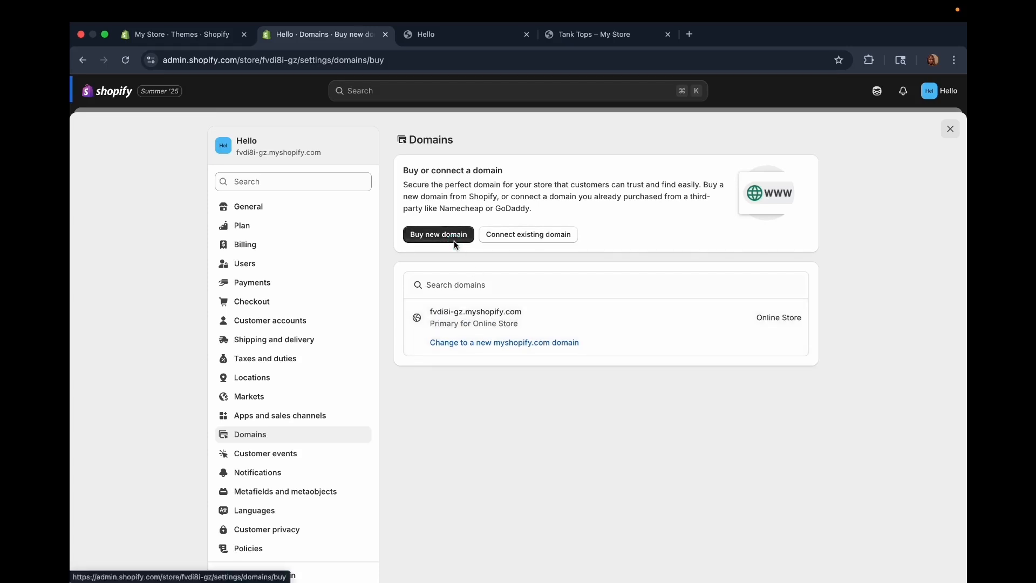
click(463, 200)
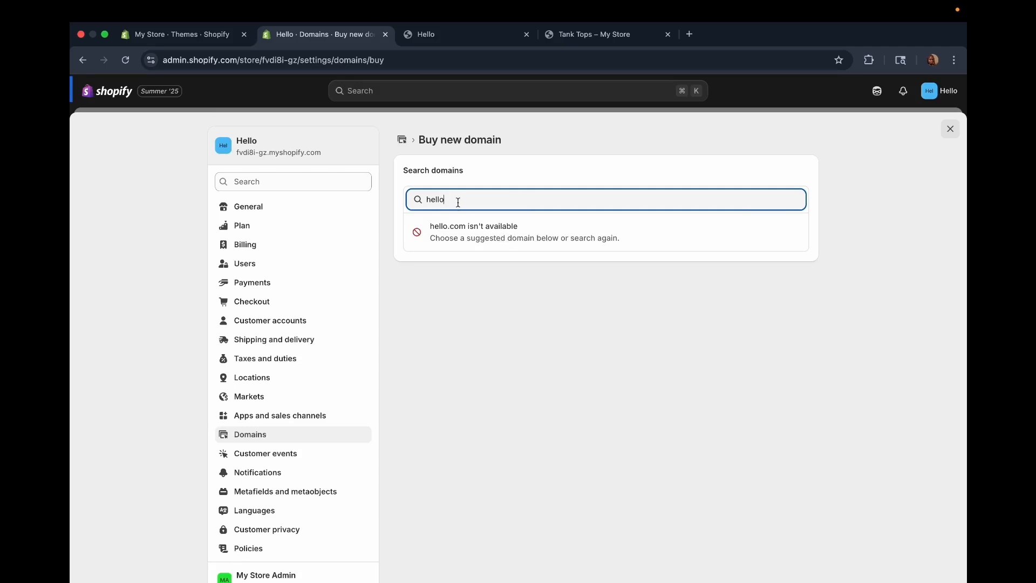
text(2)
key(BackSpace)
key(BackSpace)
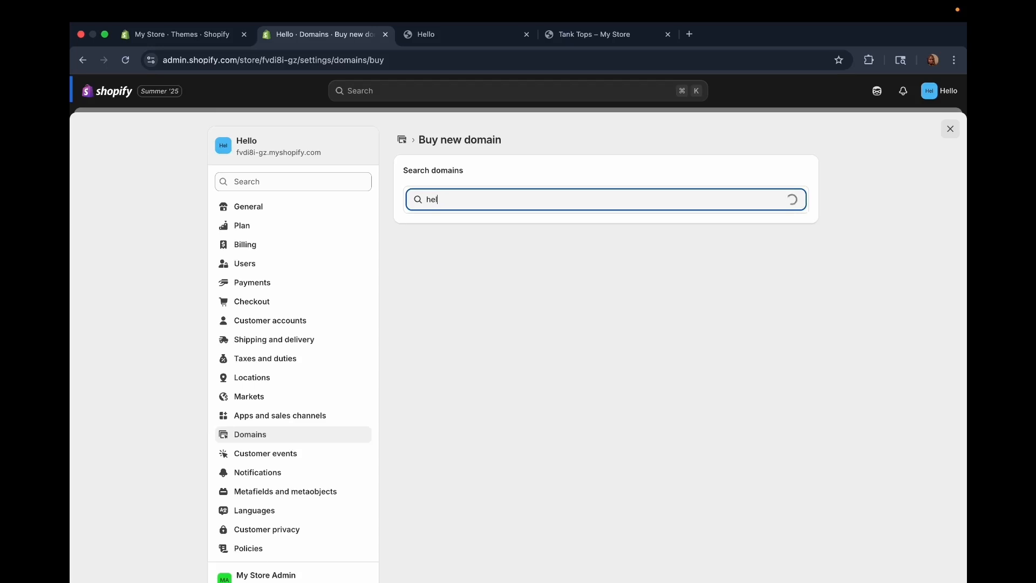
text(lo)
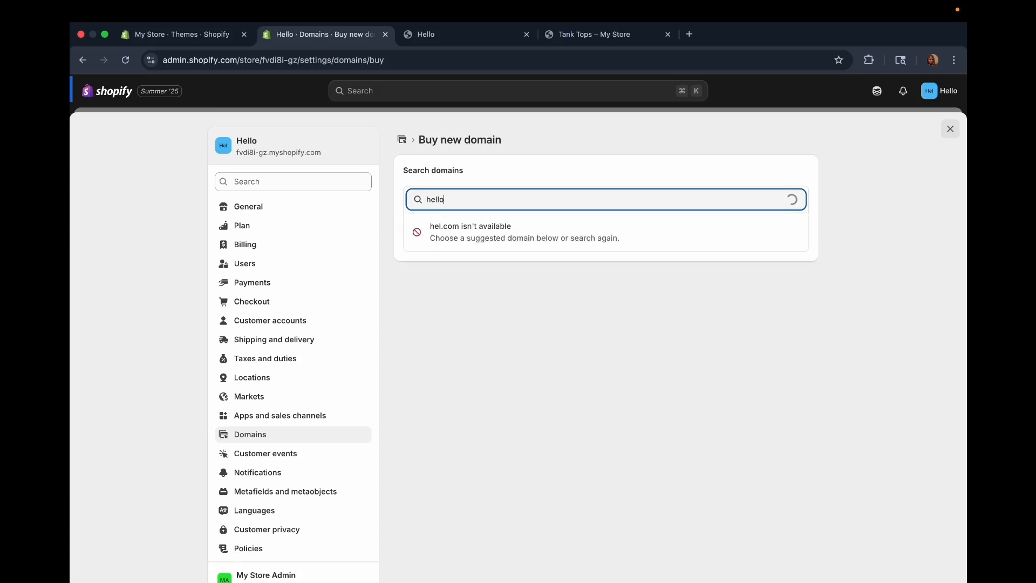
text(24)
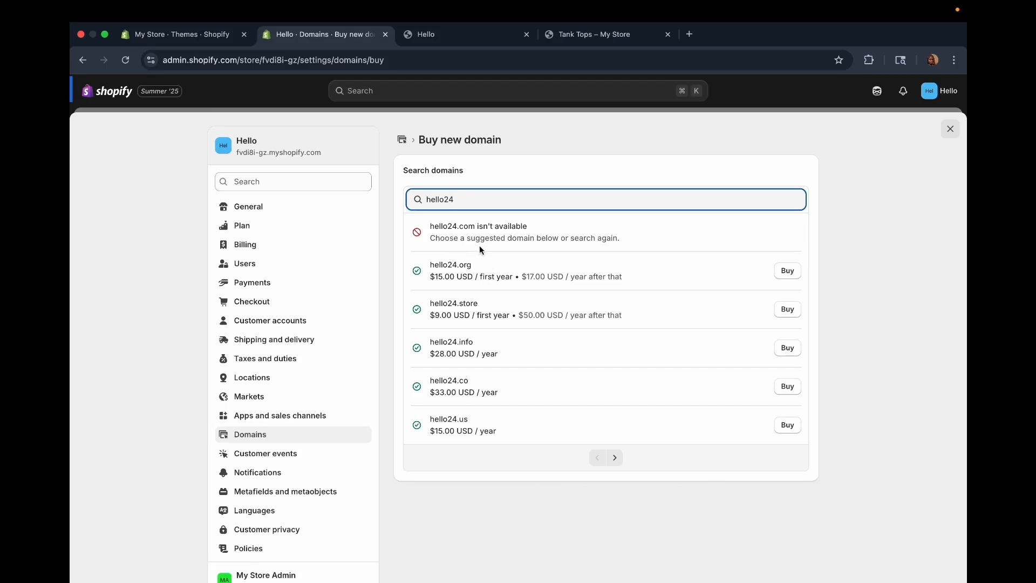
scroll(479, 245, down, 1)
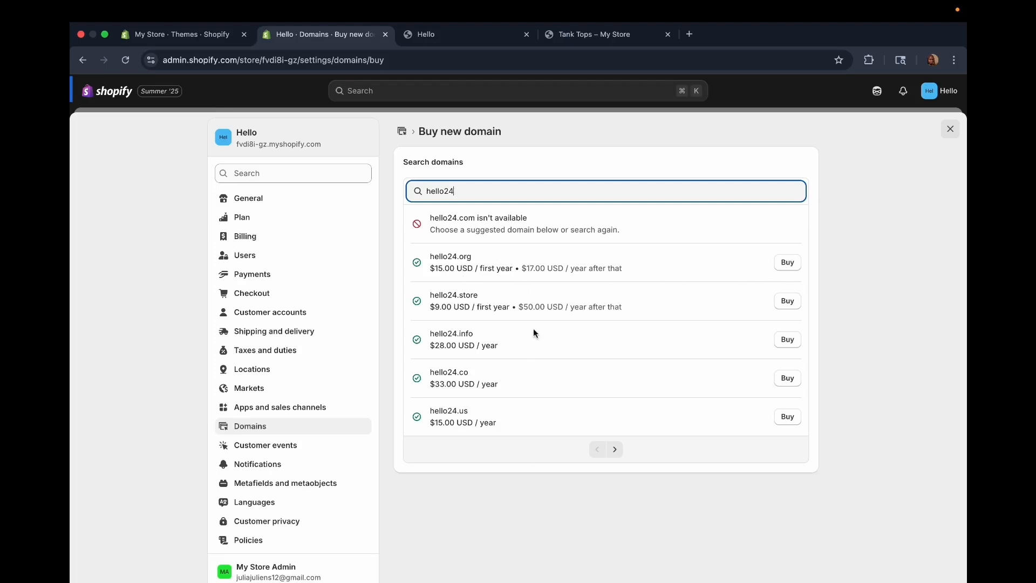
- Choose hello24.org for purchase and look over its contact information, payment method and price summary
click(781, 264)
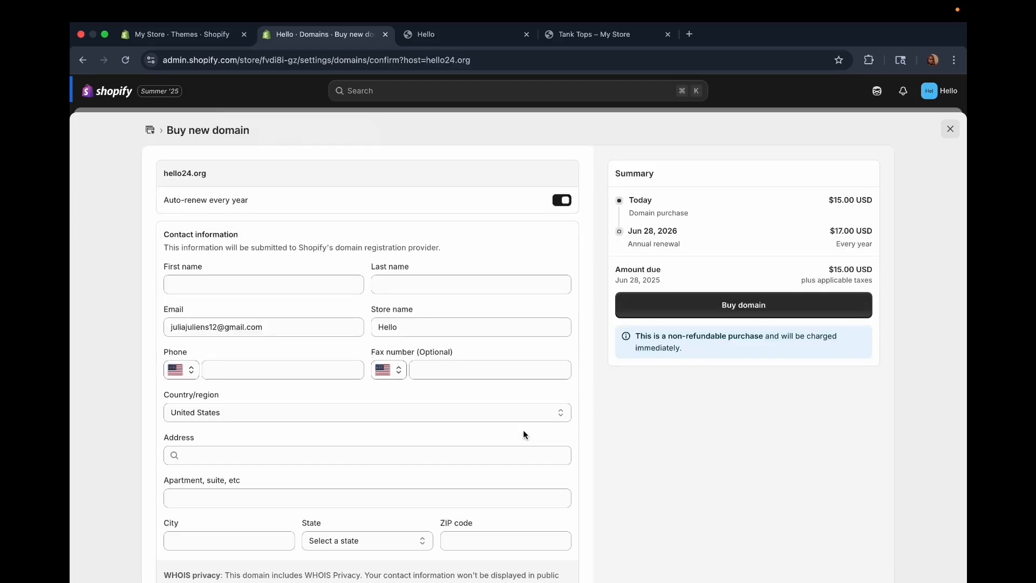
scroll(334, 346, down, 3)
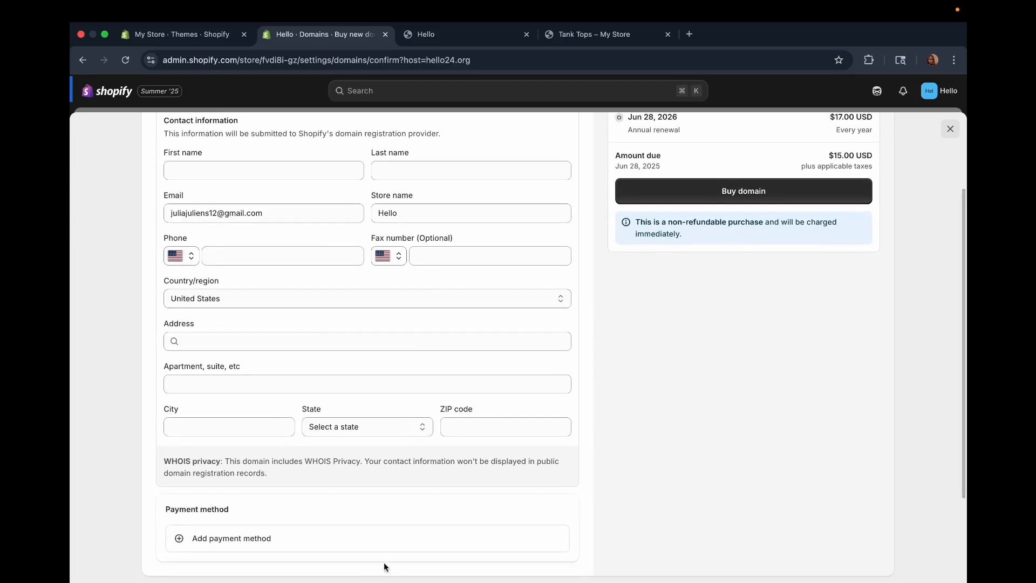
scroll(384, 562, up, 3)
scroll(372, 340, down, 3)
scroll(374, 332, up, 3)
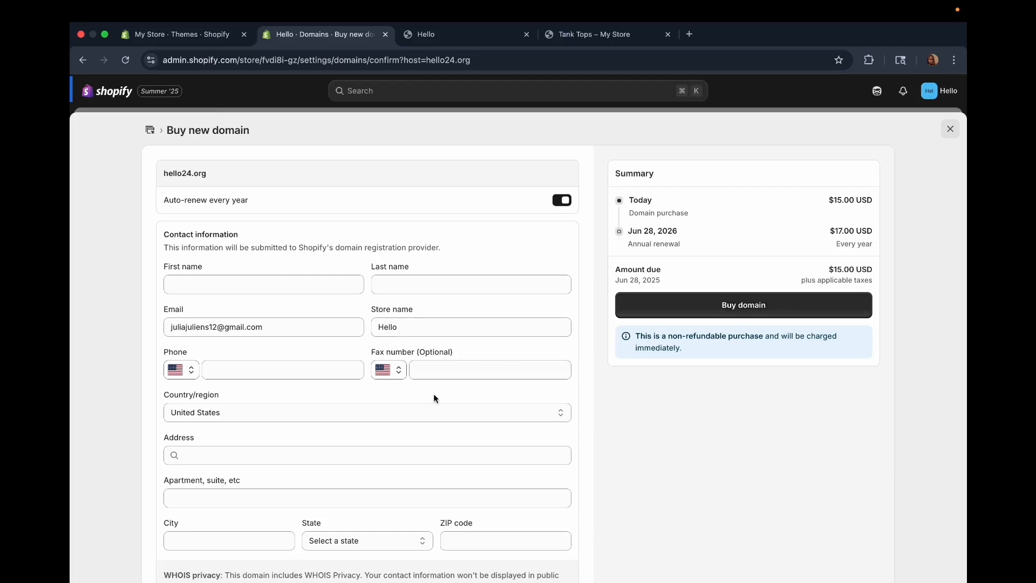
- Review the hello24.org purchase form and its refund notice, and leave without buying the domain
scroll(434, 398, down, 5)
scroll(435, 398, up, 5)
drag(633, 335, 706, 365)
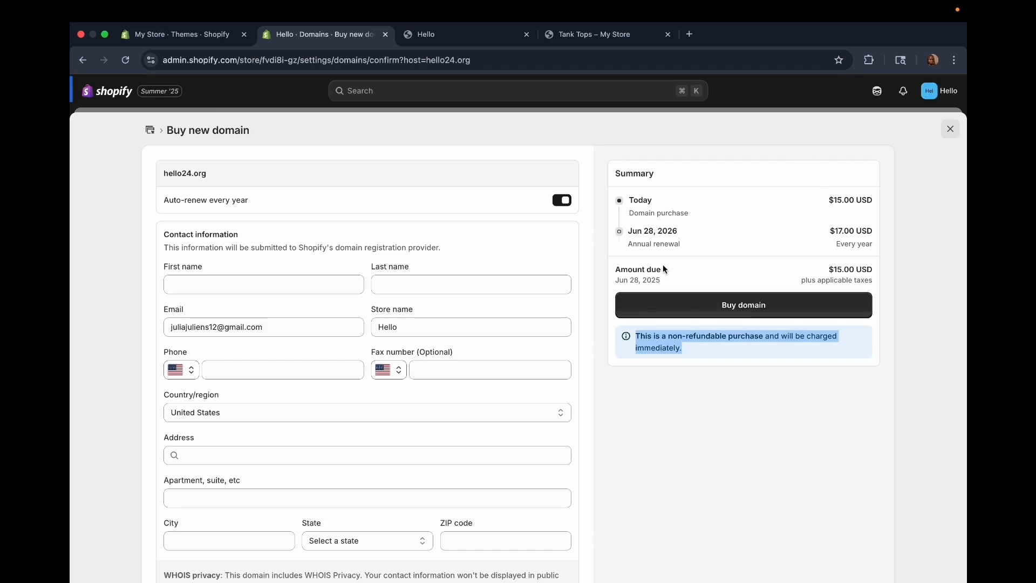
click(947, 132)
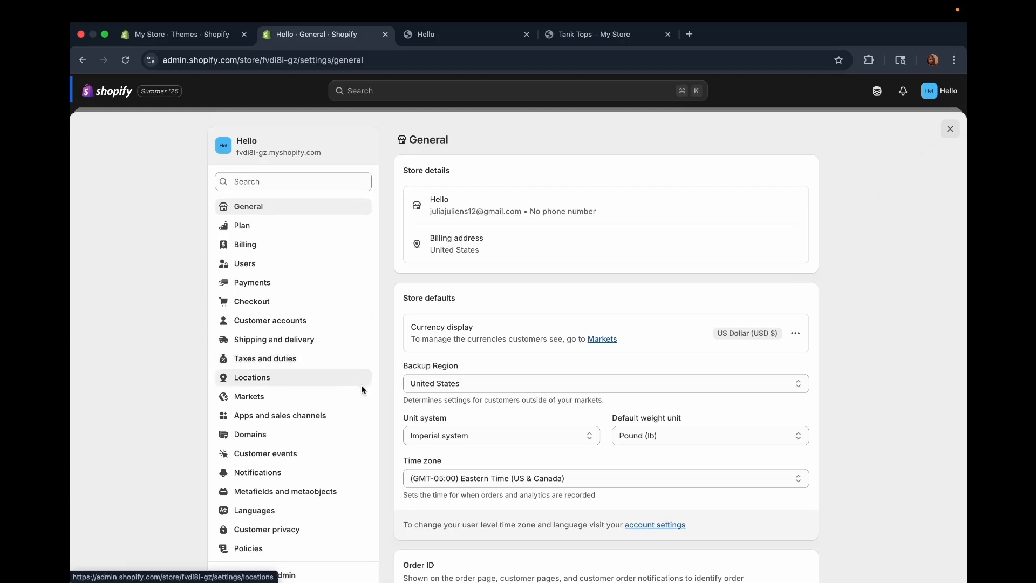
- Look over the shipping and delivery settings and the form for creating a custom shipping profile, and close the settings
click(303, 341)
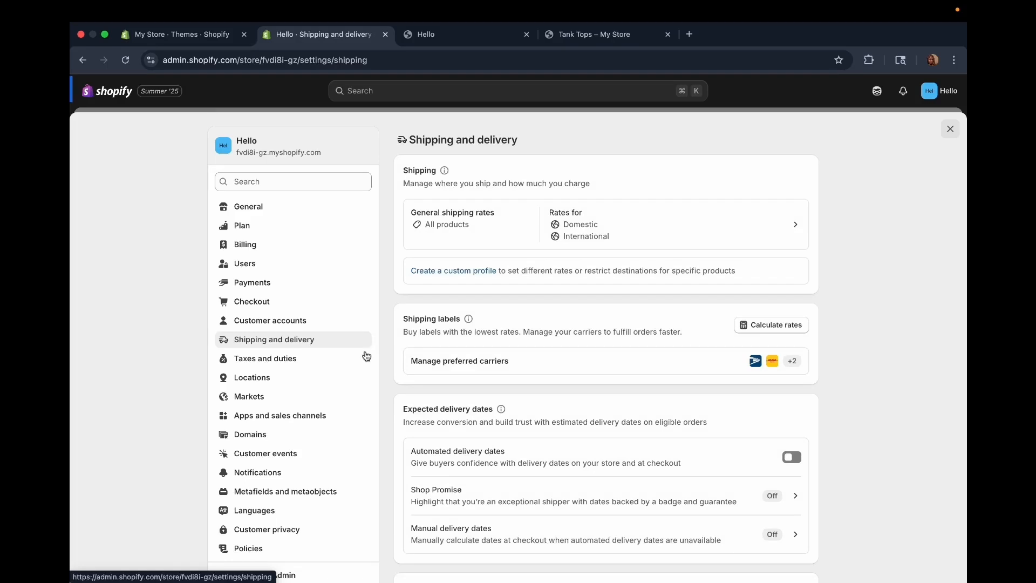
scroll(555, 411, down, 7)
scroll(555, 414, up, 7)
click(478, 270)
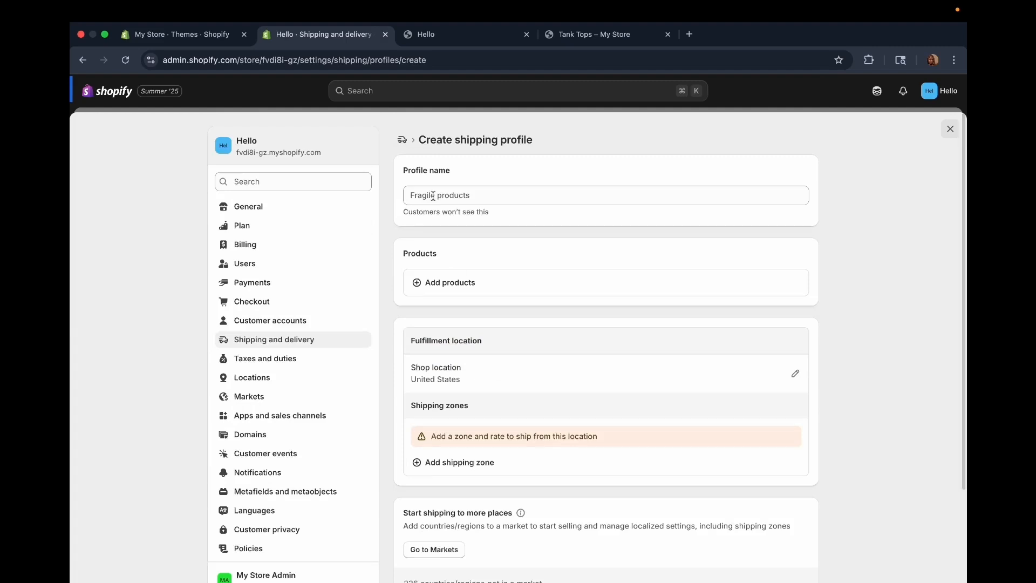
click(310, 338)
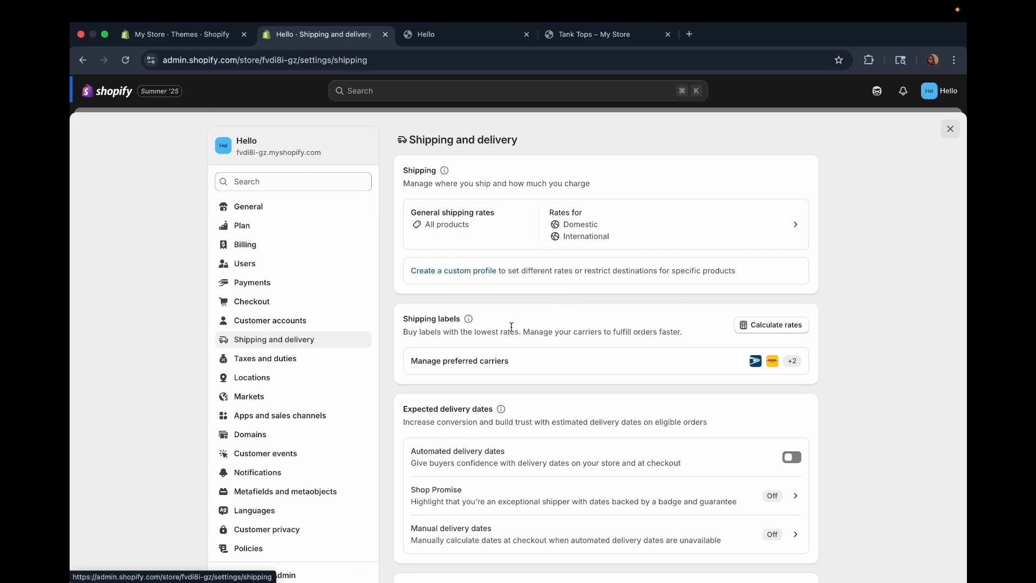
click(949, 128)
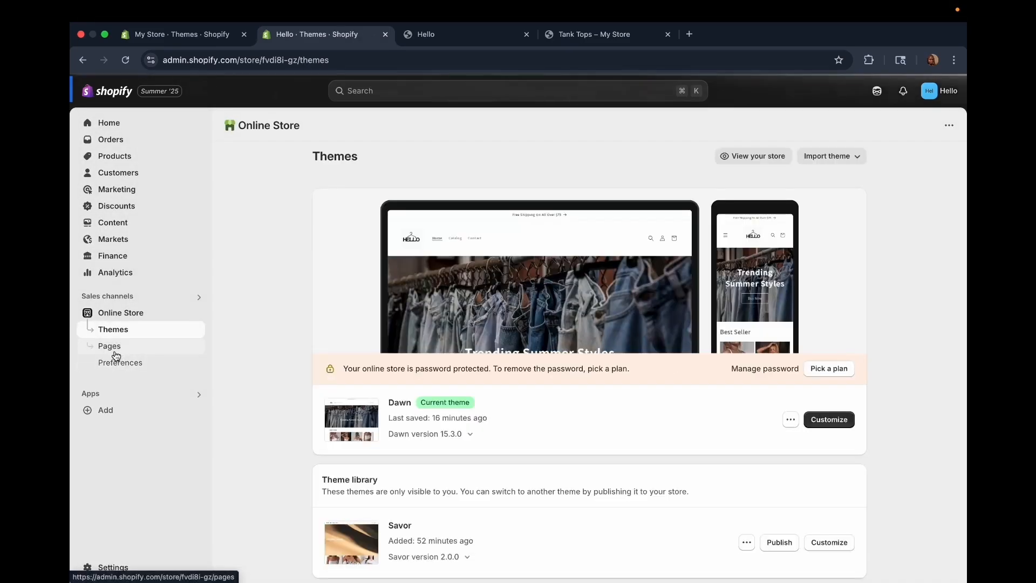
- Open the Dawn theme's header section for customization and open its Main menu for editing
click(821, 421)
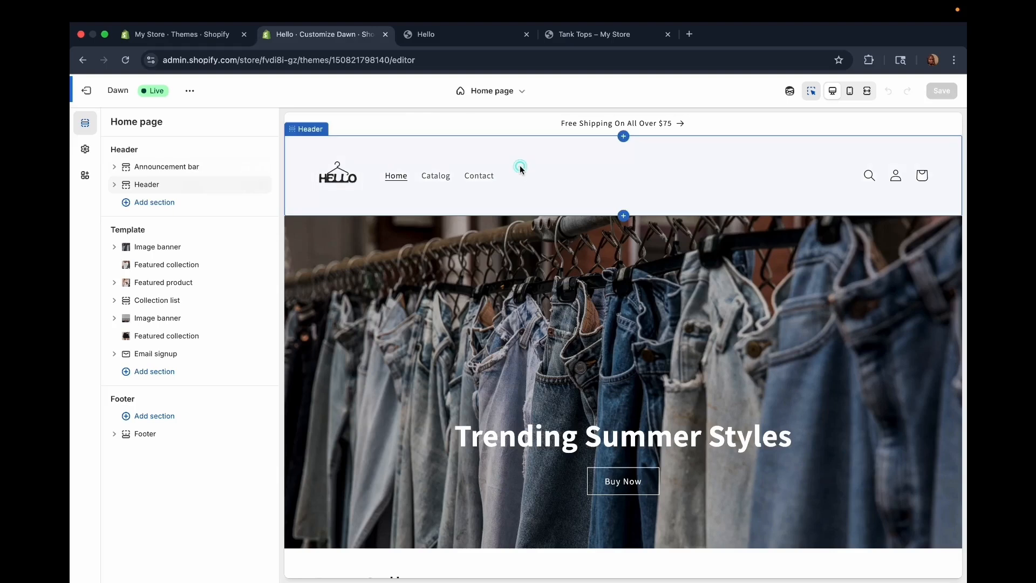
click(533, 165)
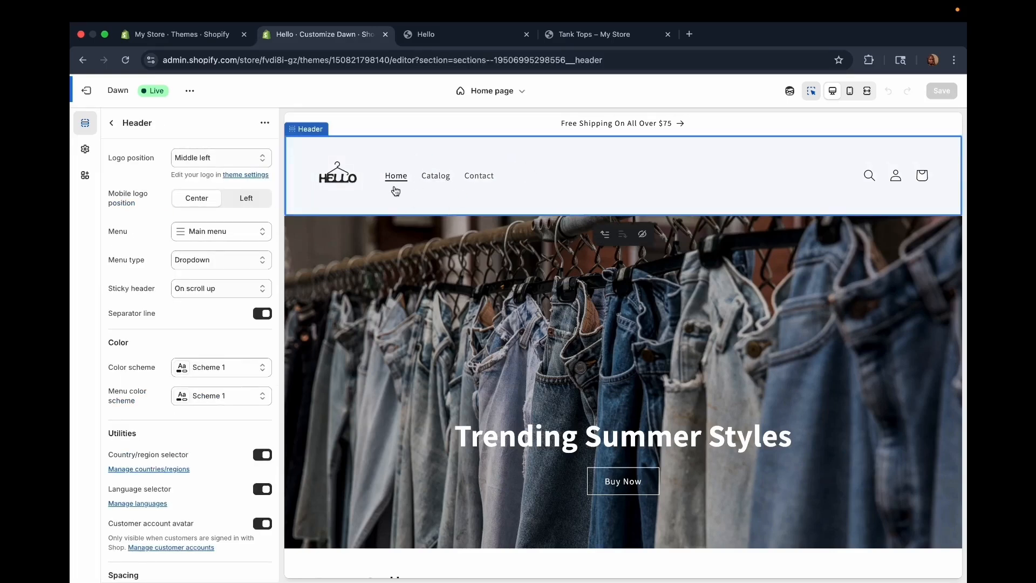
click(184, 235)
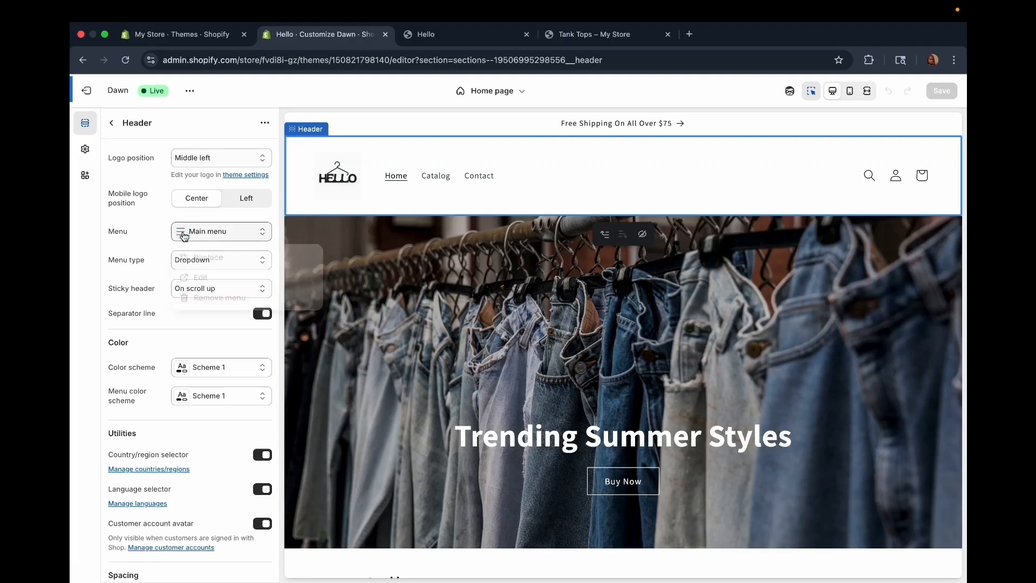
click(201, 277)
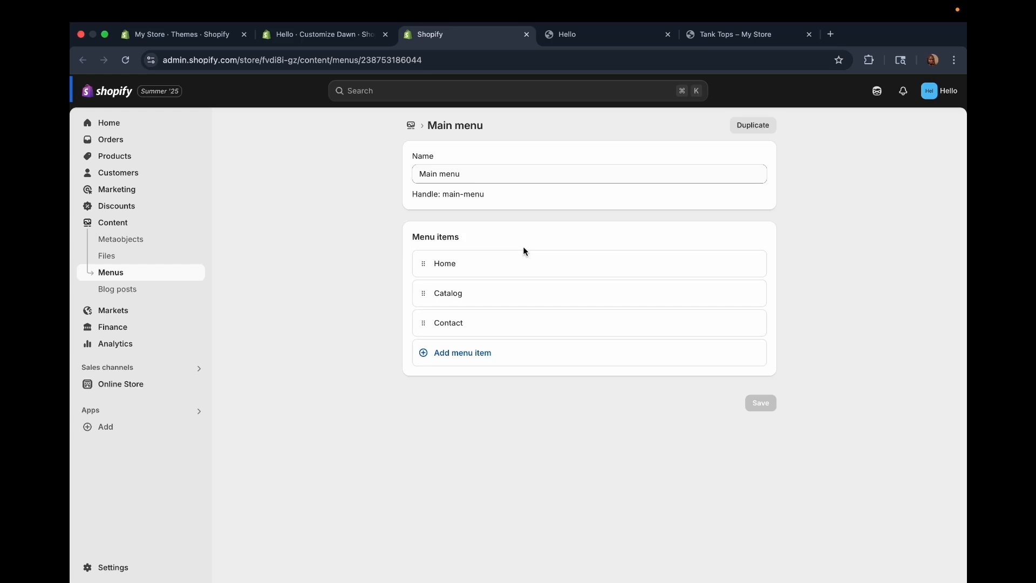
- Add a menu item labelled "Demin Shorts" to the main menu and link it to the Denim Shorts collection
click(421, 354)
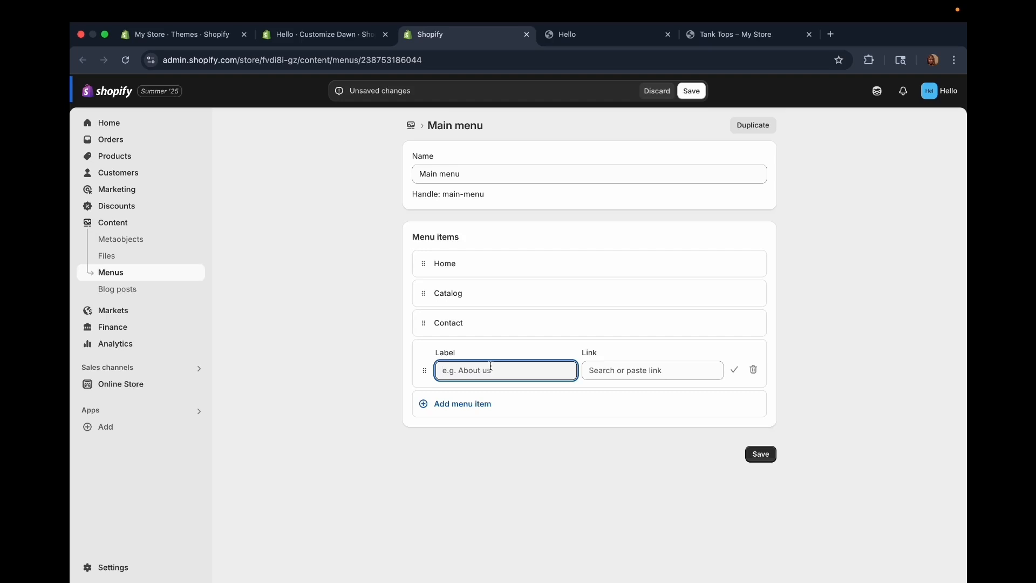
text(de)
key(BackSpace)
text(Demin Shorts)
click(629, 375)
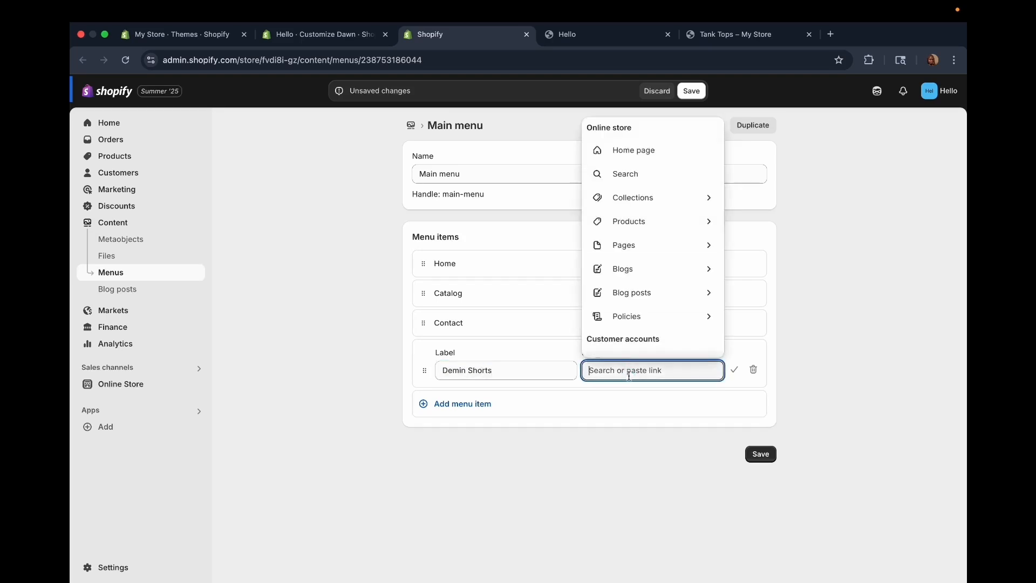
click(701, 199)
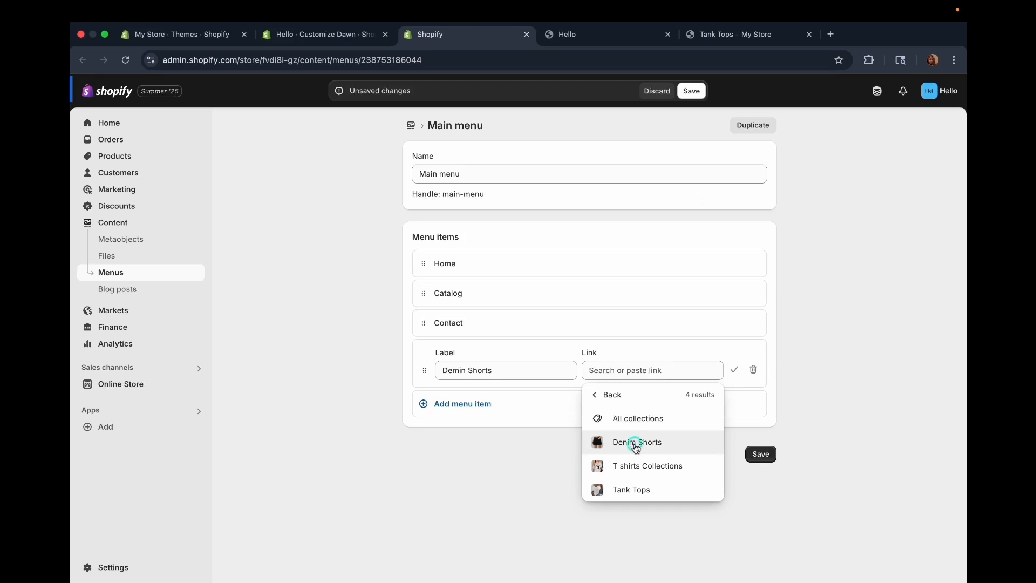
click(636, 446)
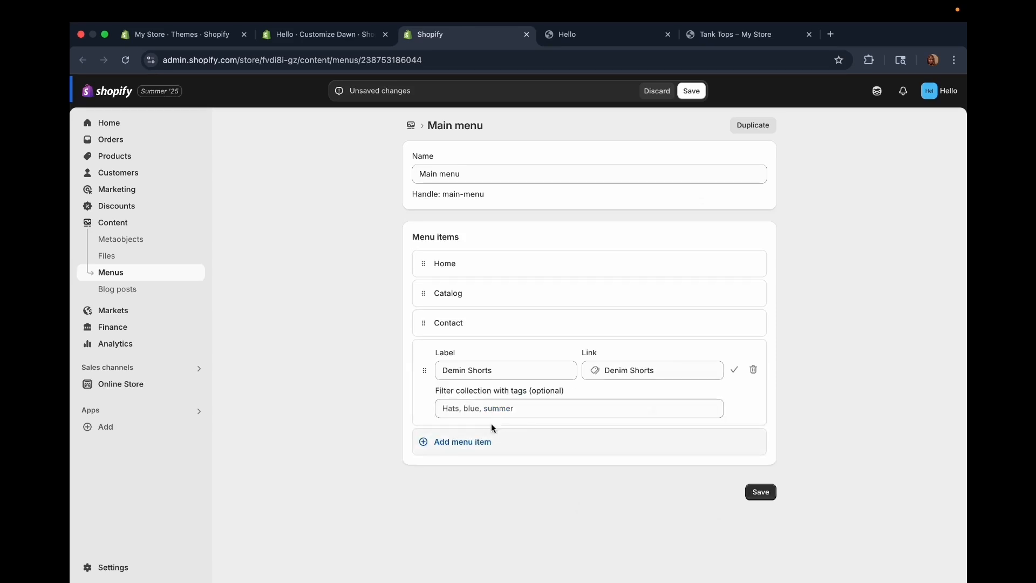
- Add a menu item labelled "Tops" and link it to the Tank Tops collection
click(462, 441)
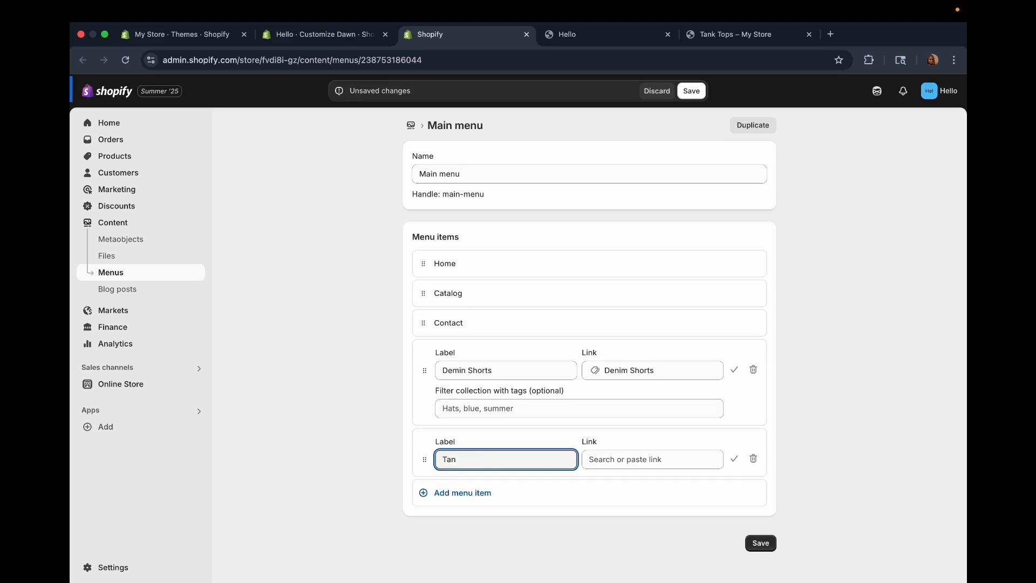
text(T)
key(BackSpace)
text(Tops)
click(619, 462)
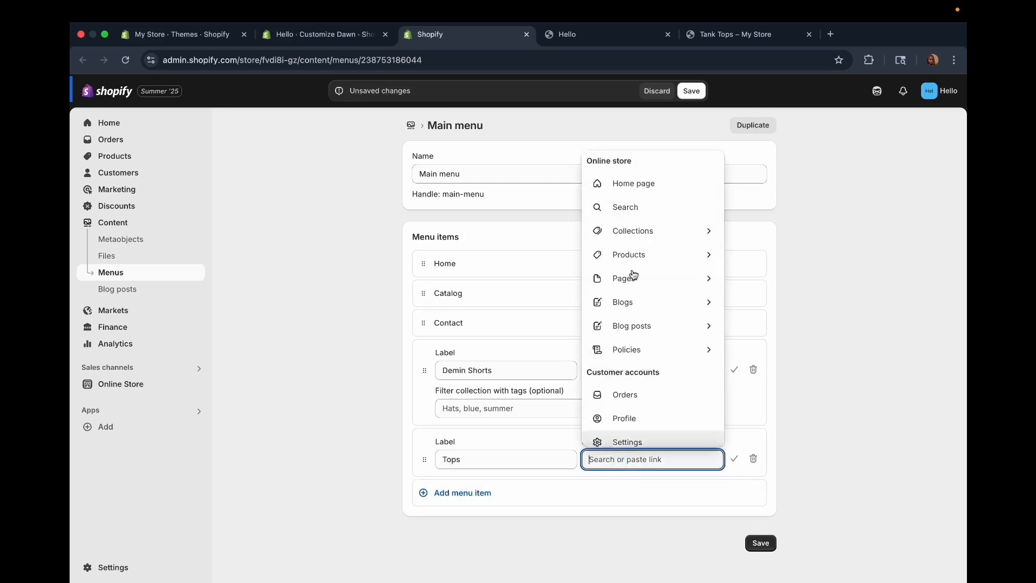
click(637, 237)
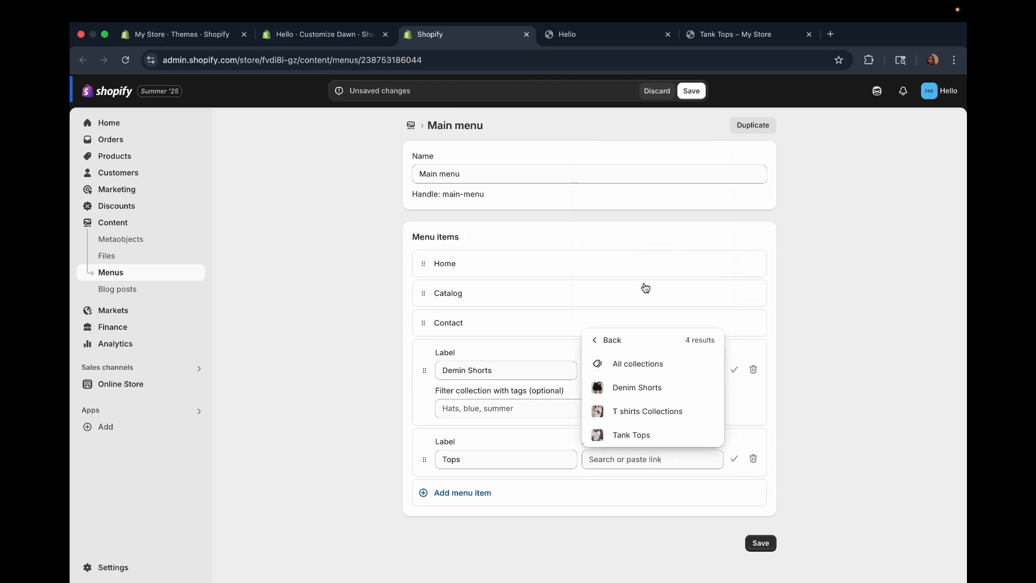
click(637, 436)
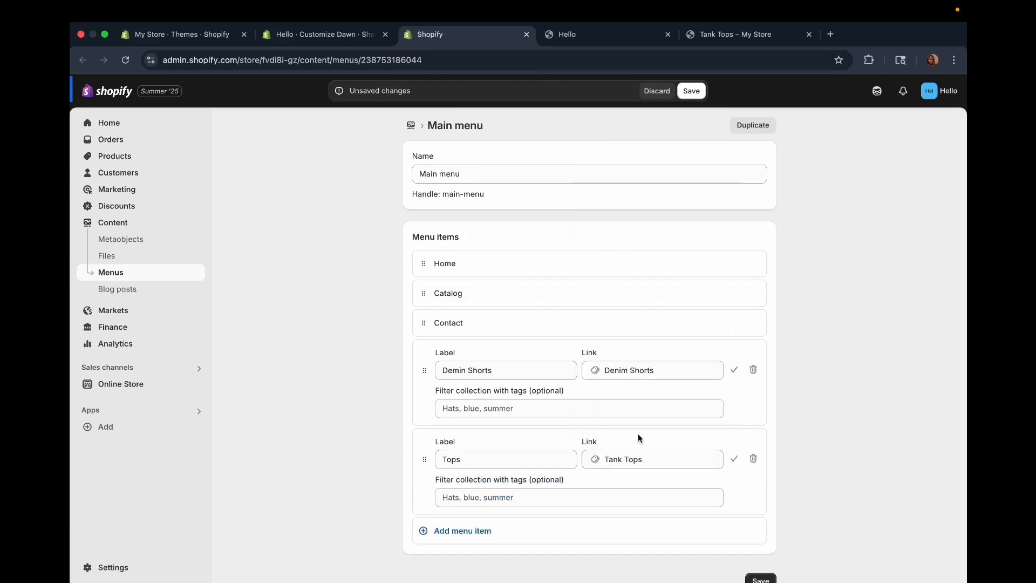
- Add a menu item labelled "T shirts" linked to the T shirts Collections collection, and save the main menu
click(468, 531)
scroll(464, 532, down, 2)
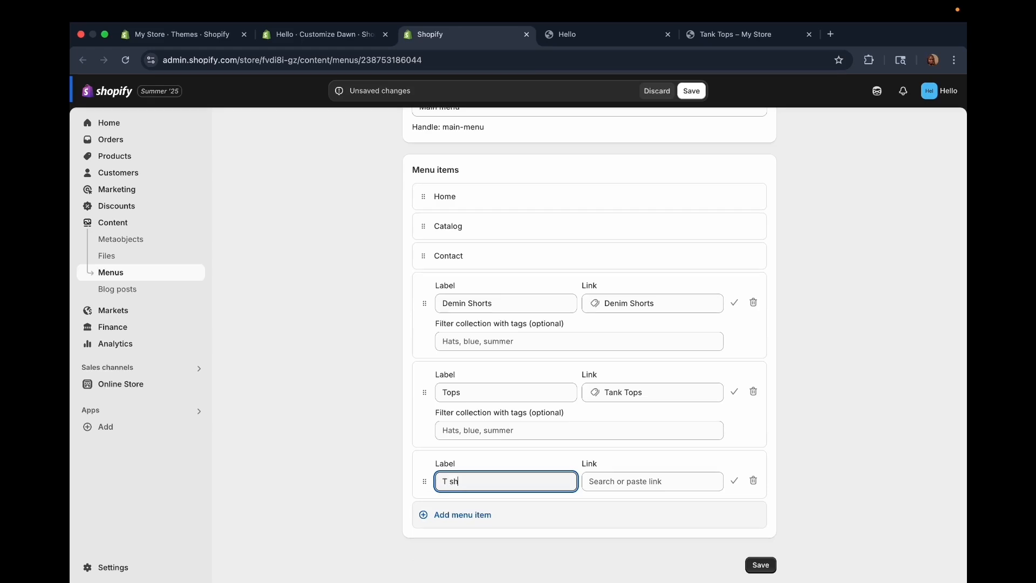
text(T shirts)
click(610, 481)
click(671, 253)
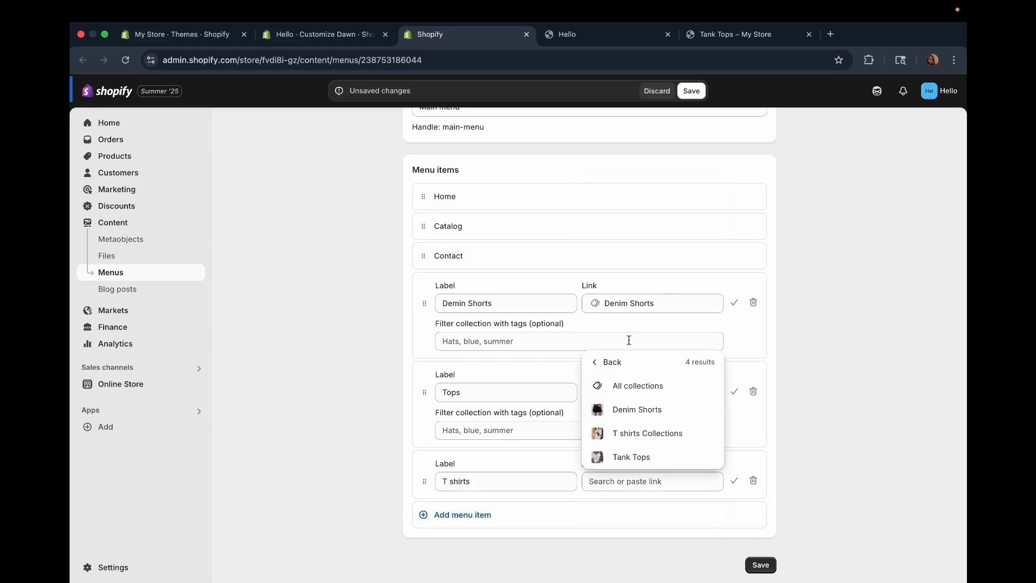
click(629, 432)
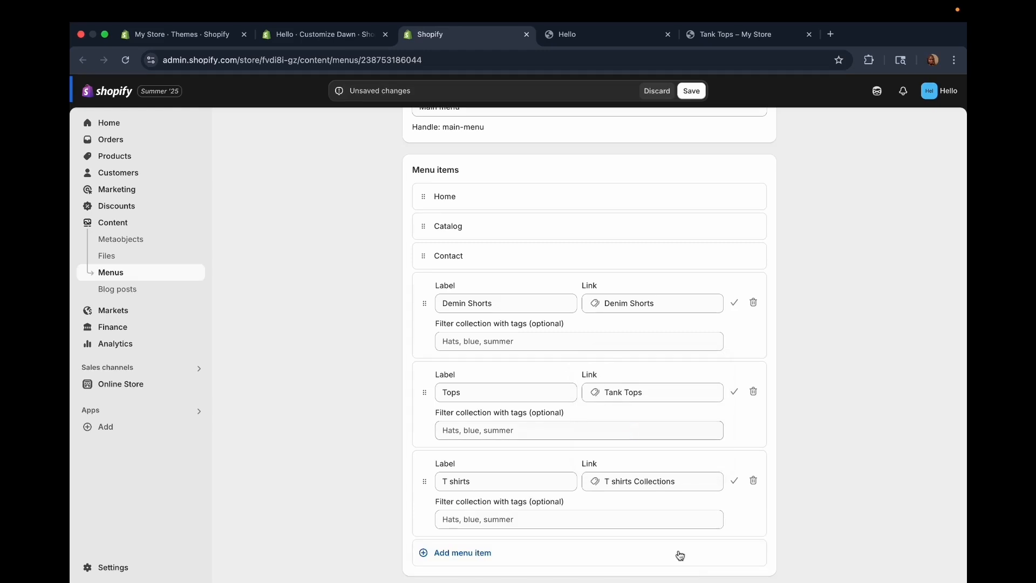
mouse_move(705, 580)
scroll(680, 474, down, 2)
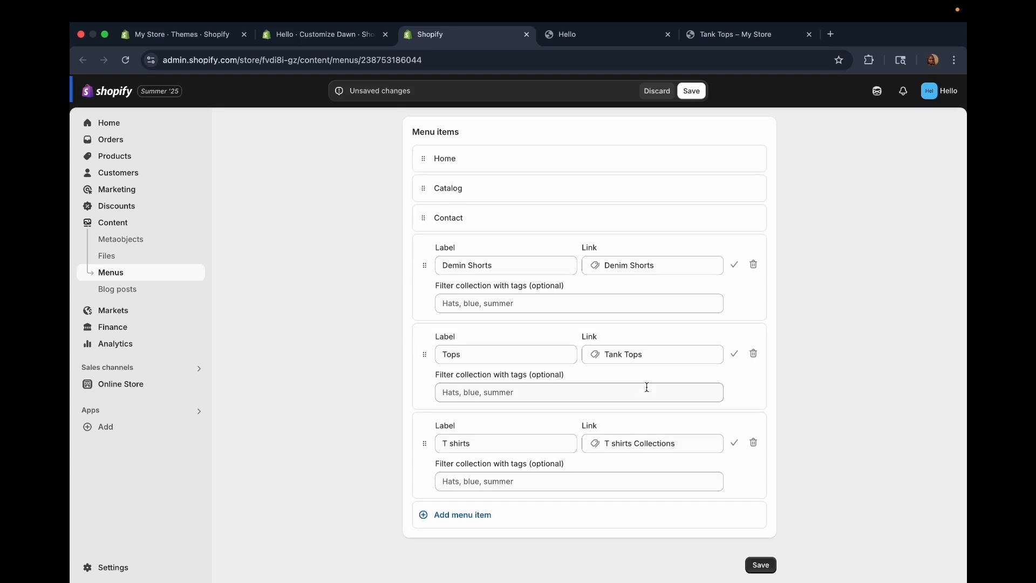
click(769, 562)
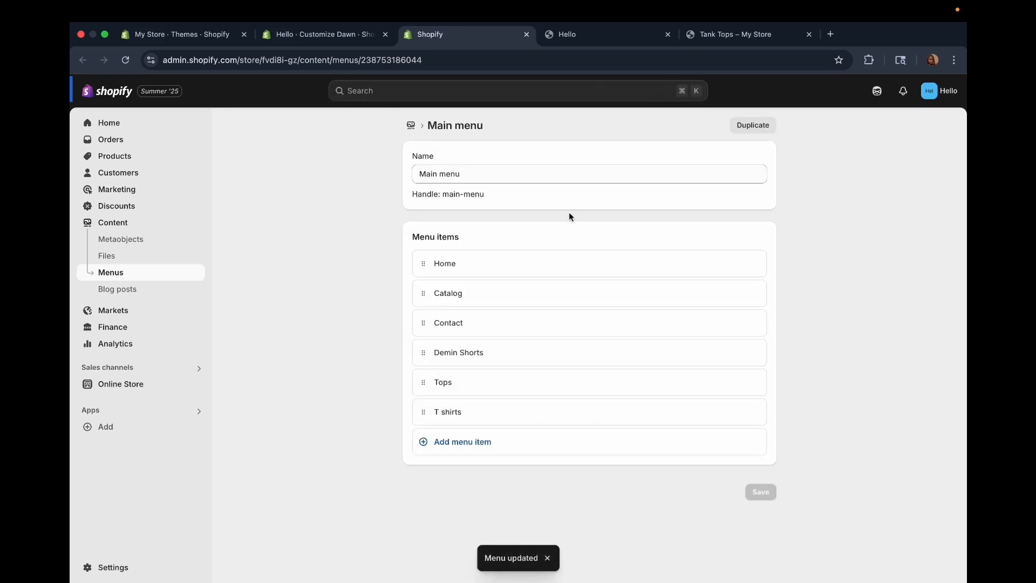
- Reload the storefront to check its header menu, close both storefront pages and check the header in the theme editor
click(566, 34)
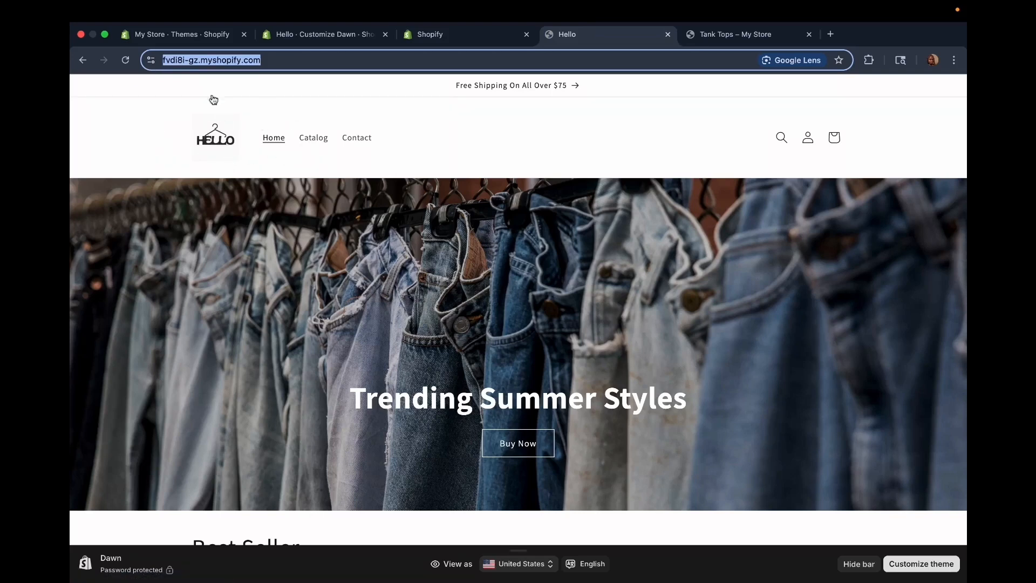
click(125, 61)
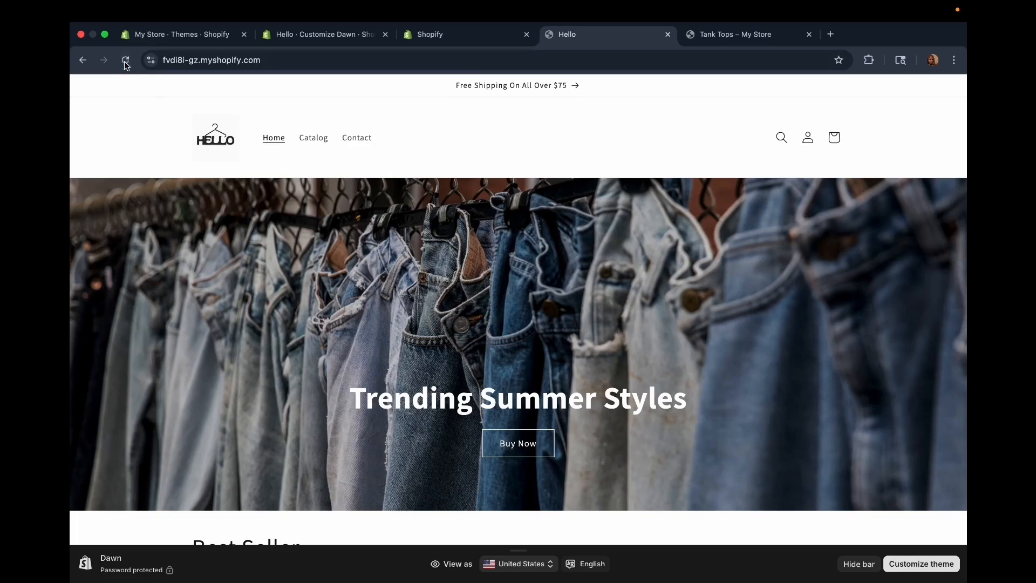
click(123, 60)
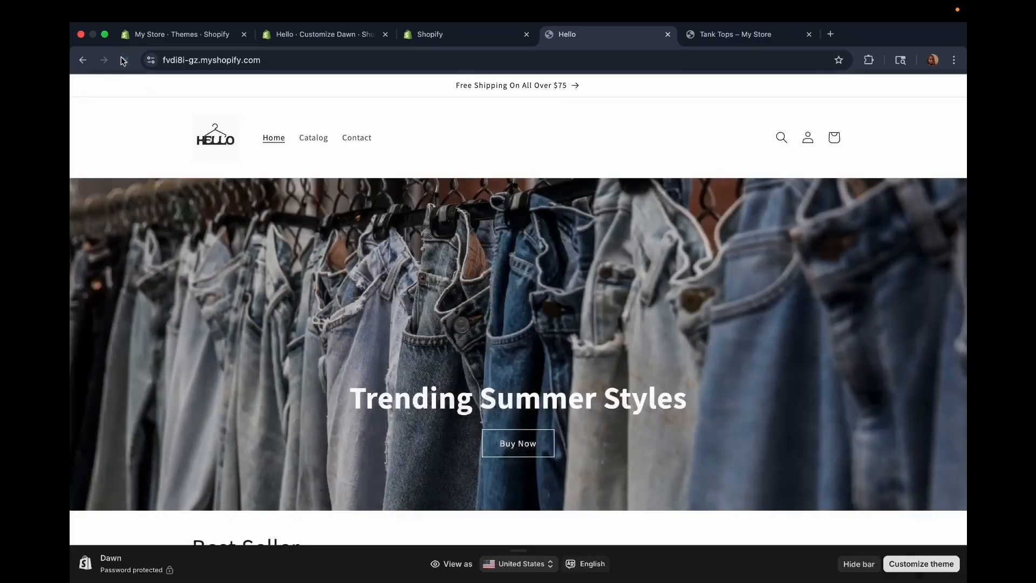
click(668, 34)
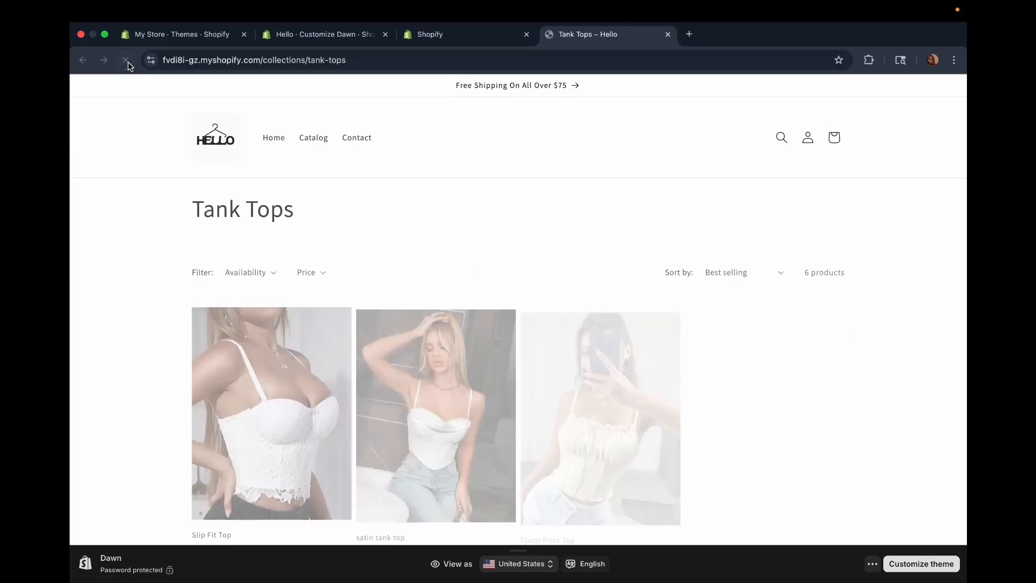
click(669, 34)
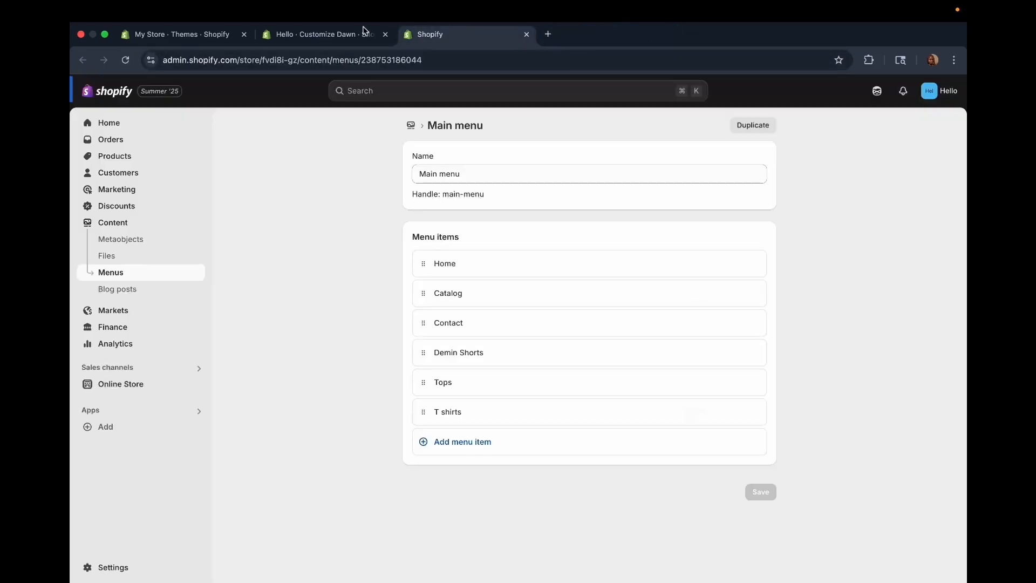
click(302, 35)
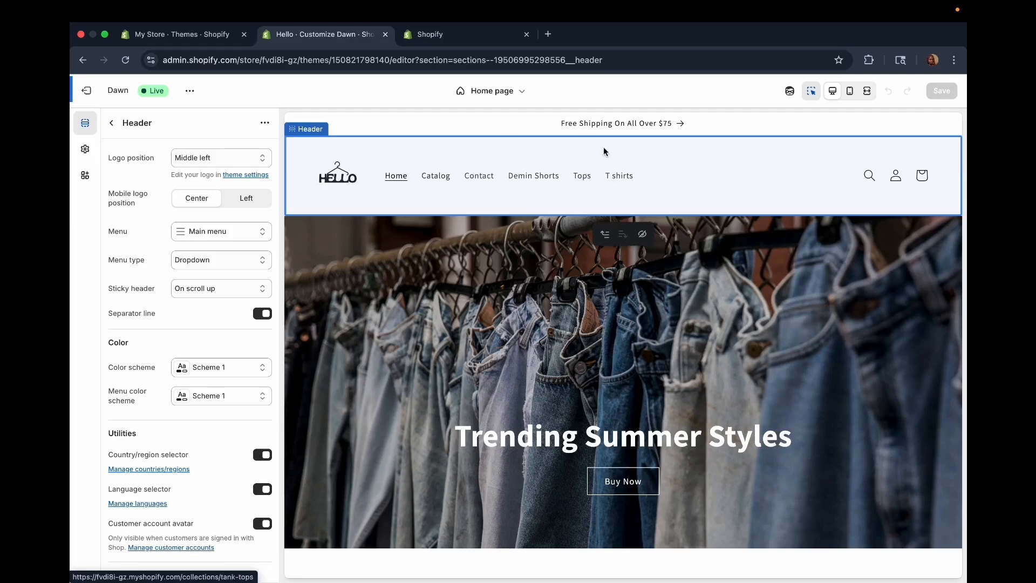
- Reorder the main menu to Home, Tops, T shirts, Demin Shorts, Catalog, Contact, save it and return to the theme editor
click(430, 34)
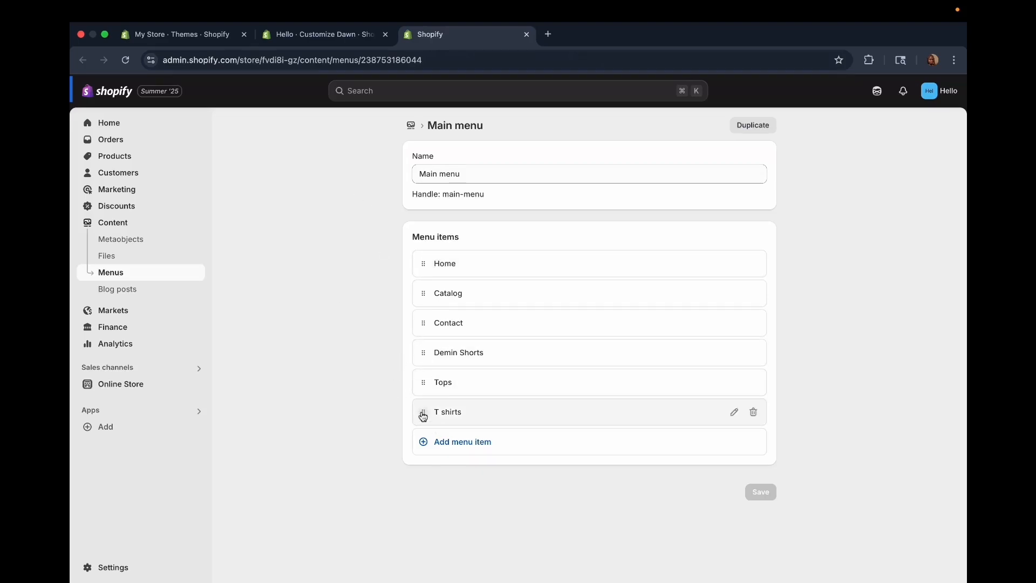
drag(423, 388, 430, 306)
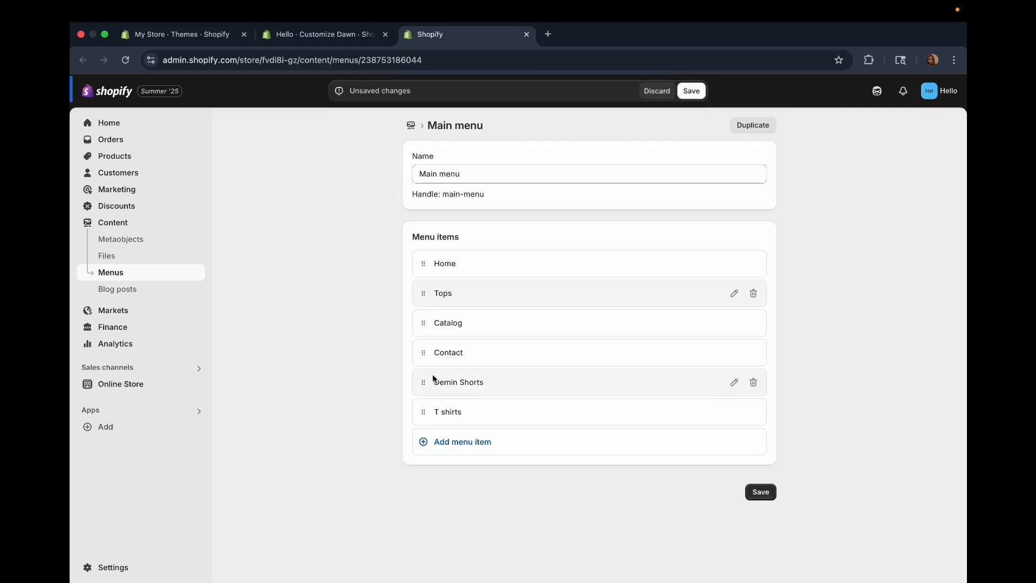
drag(430, 408, 429, 331)
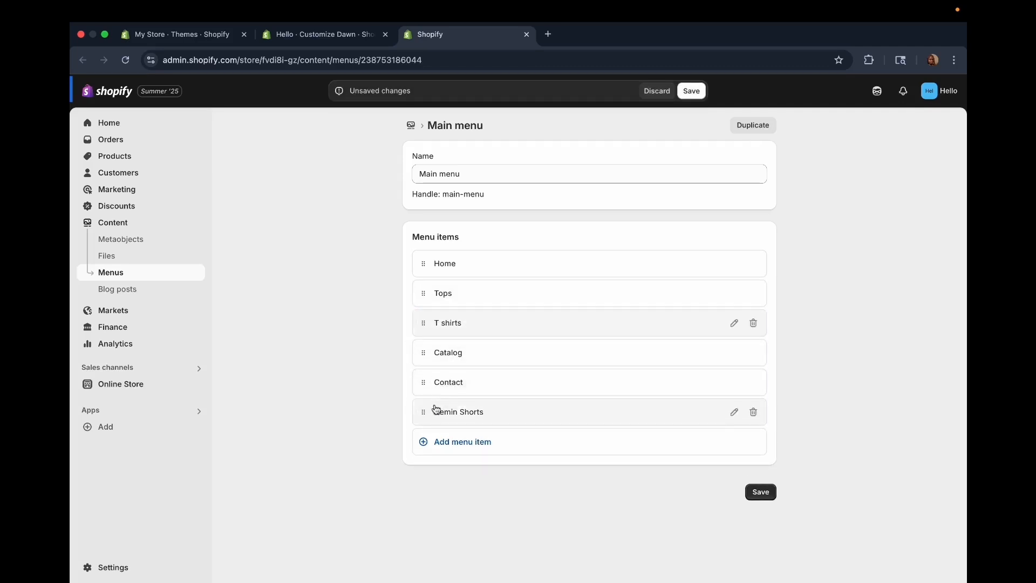
drag(423, 412, 420, 360)
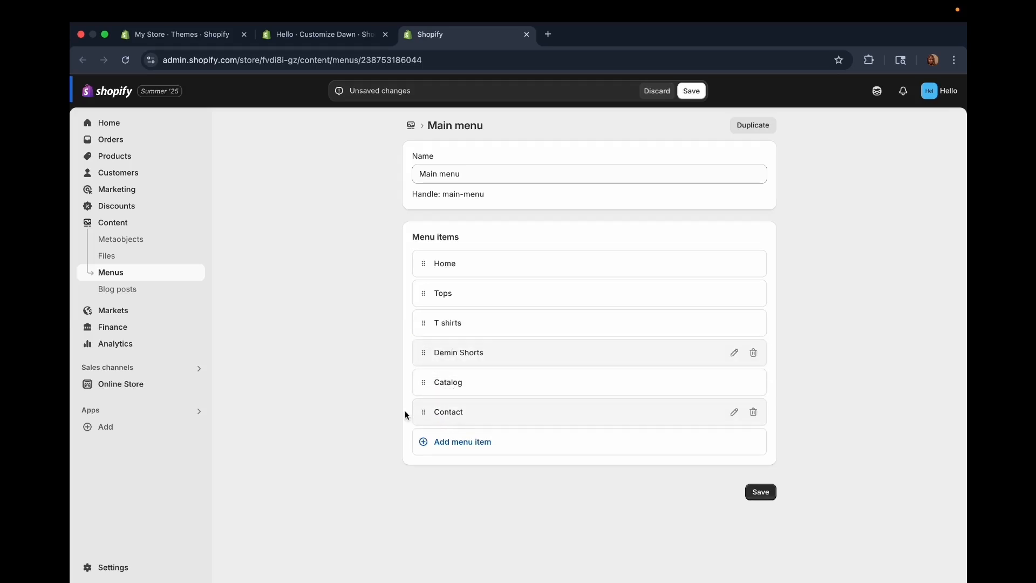
click(757, 489)
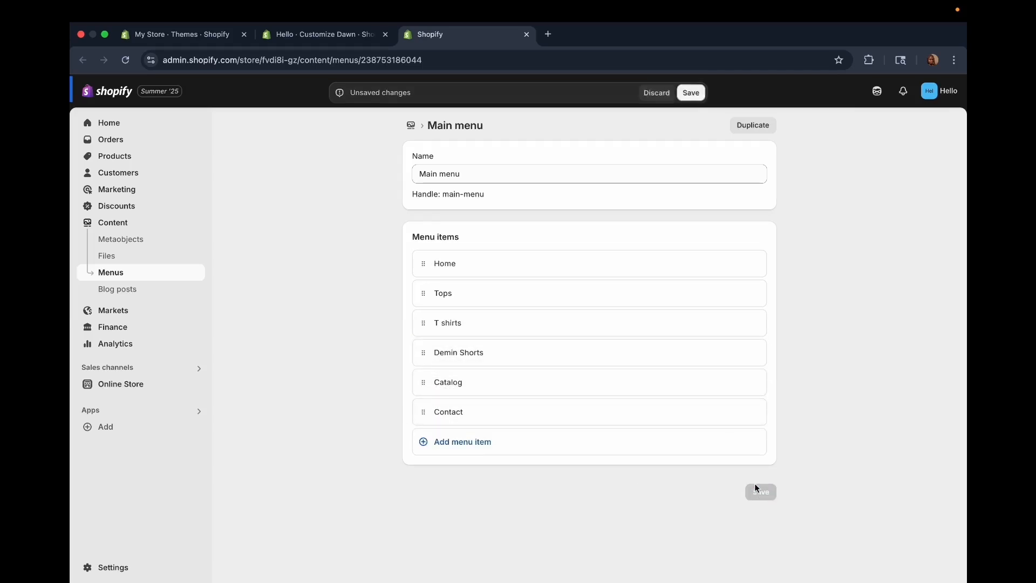
click(319, 35)
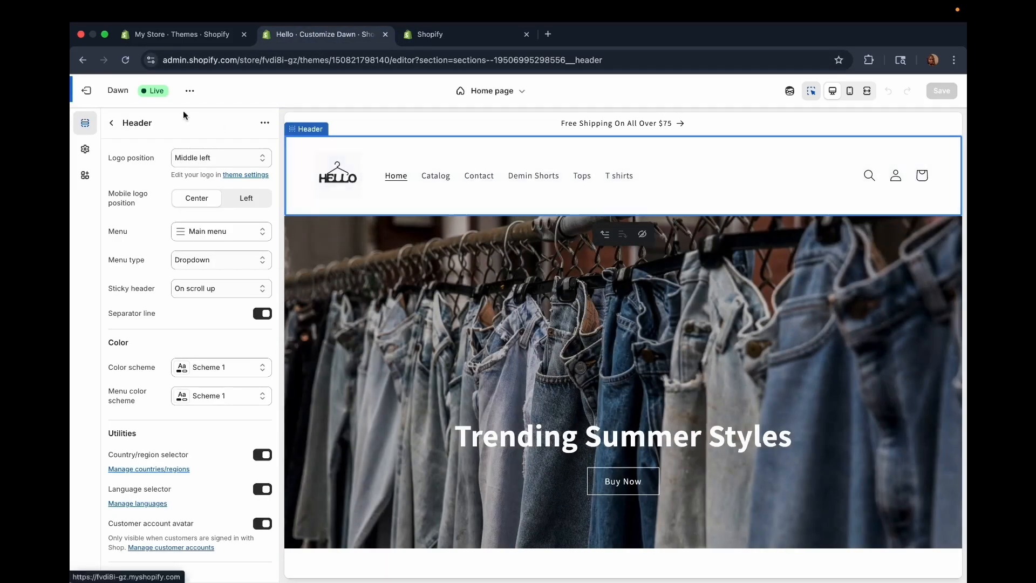
- Reload the theme editor to check the reordered header menu, and open the live storefront to review its home page
click(126, 60)
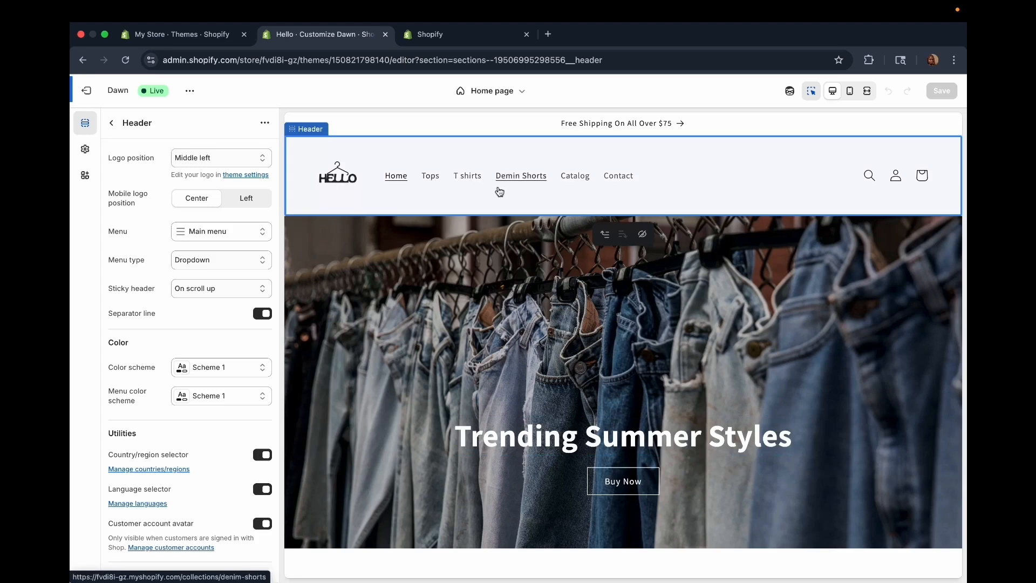
scroll(630, 186, down, 6)
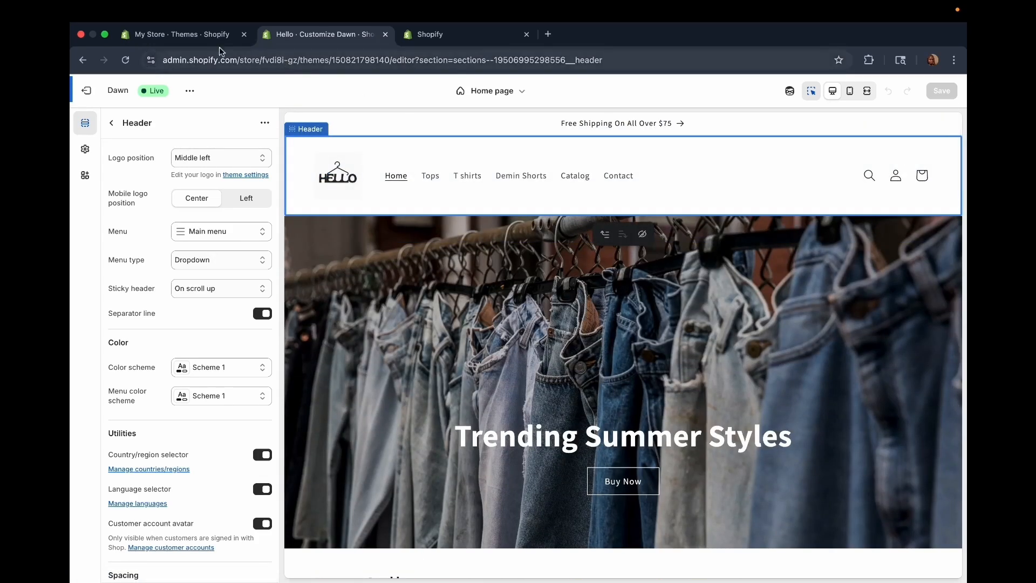
click(203, 34)
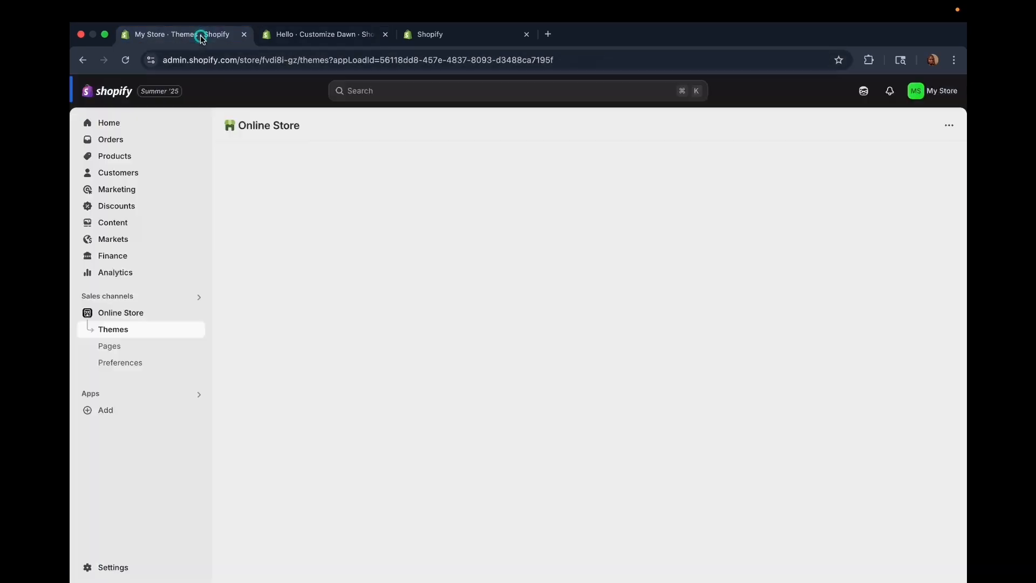
click(196, 313)
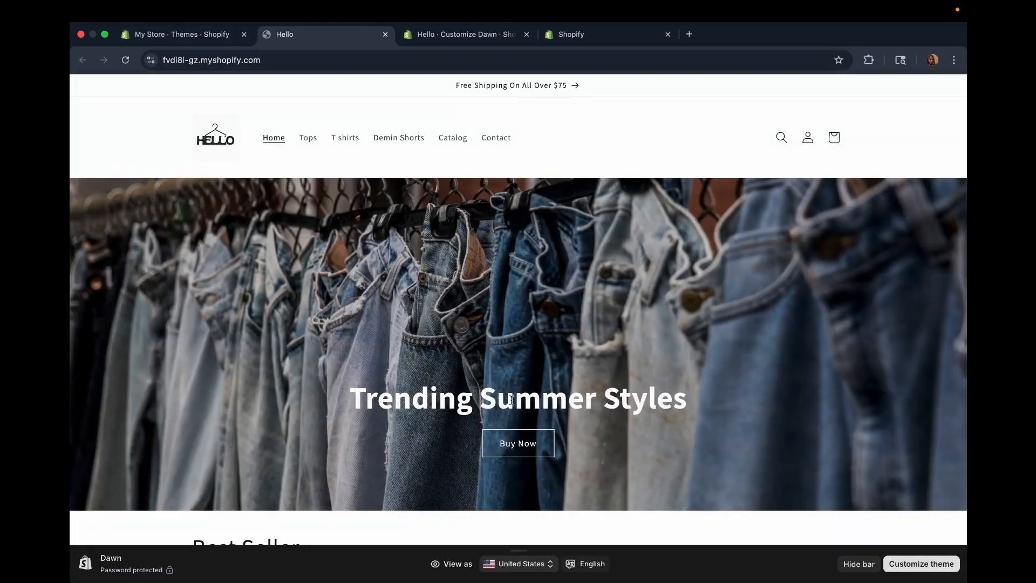
scroll(415, 439, down, 4)
scroll(416, 444, down, 15)
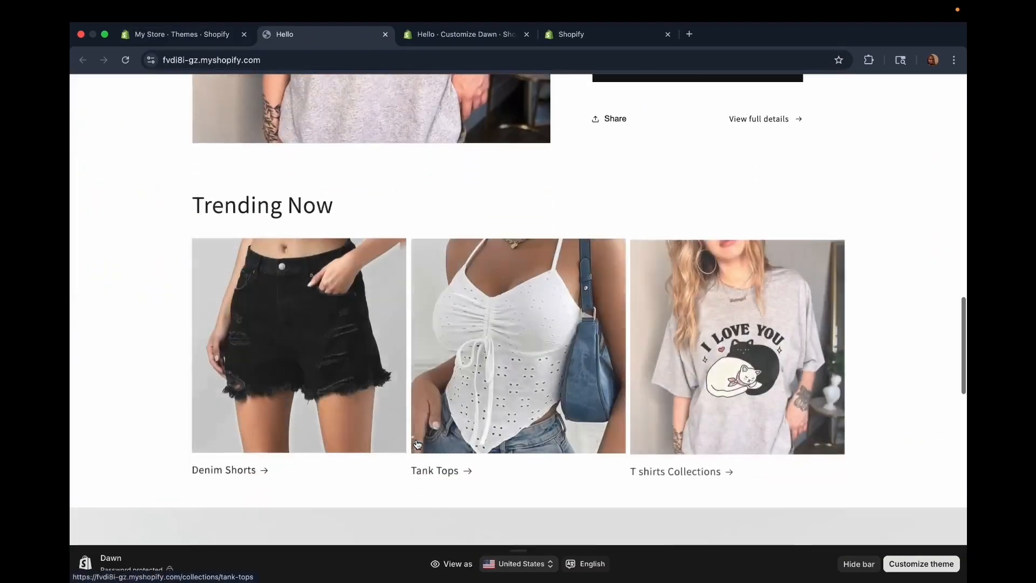
scroll(418, 464, up, 6)
scroll(421, 484, up, 12)
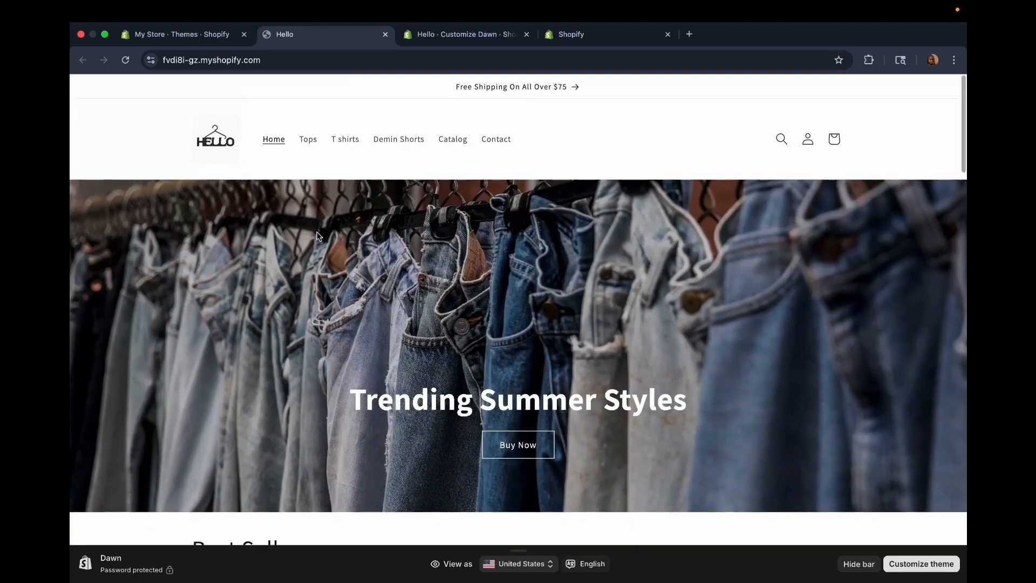
- Browse the Tops, T shirts and Demin Shorts collection pages through the storefront's header menu
scroll(401, 381, down, 8)
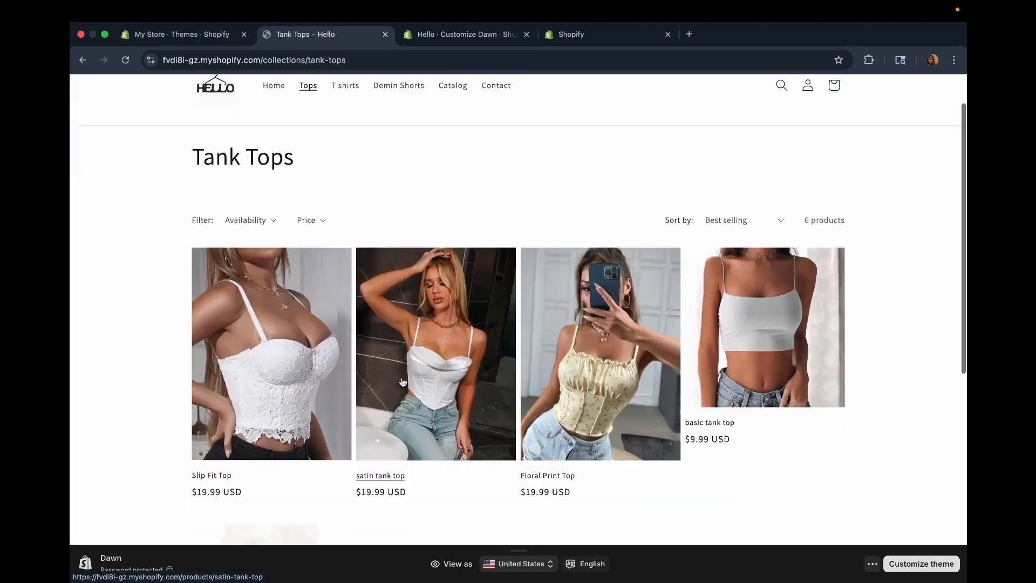
scroll(402, 381, up, 8)
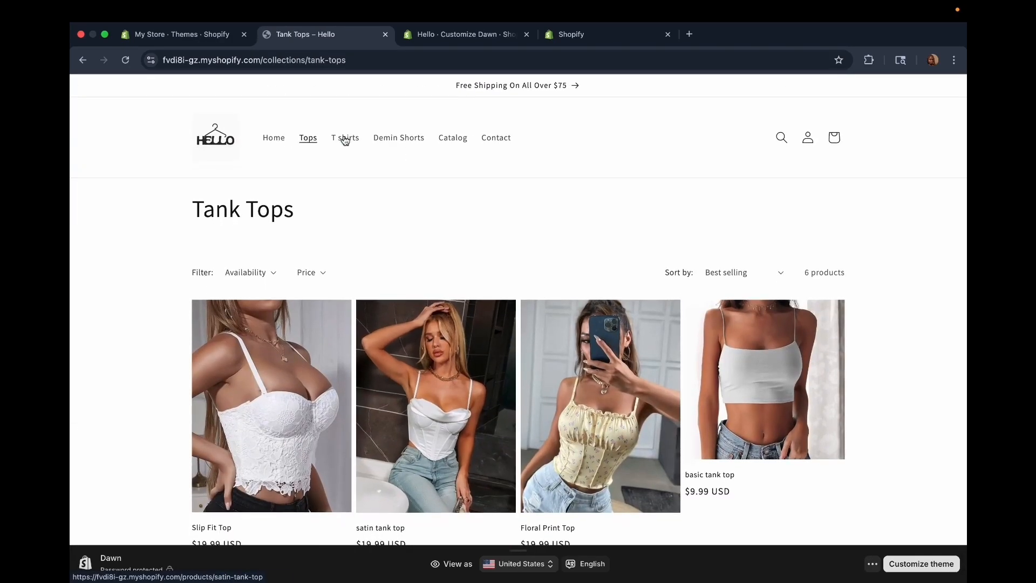
click(344, 138)
scroll(436, 351, down, 2)
scroll(437, 354, up, 2)
click(399, 138)
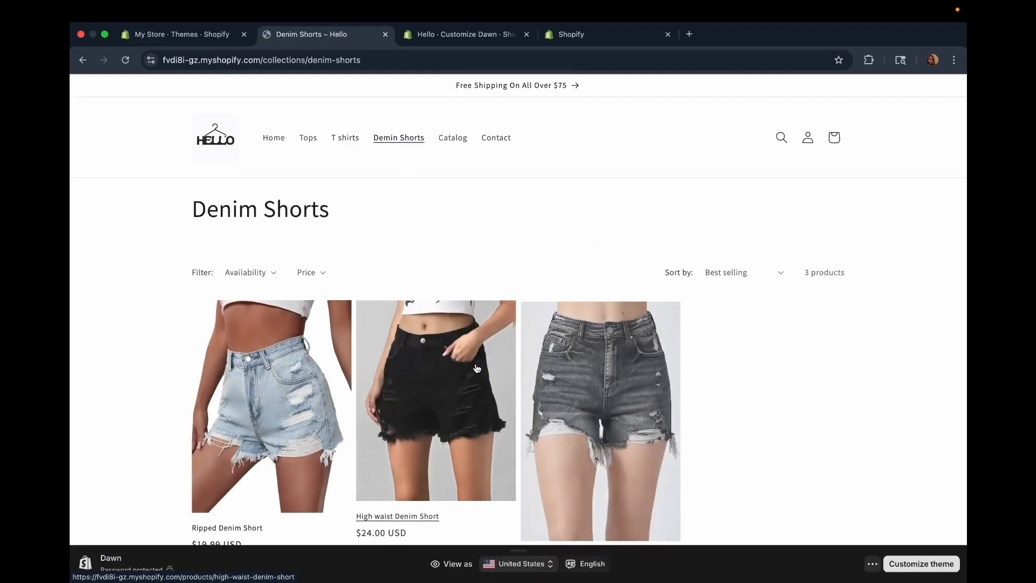
scroll(474, 365, down, 3)
scroll(477, 368, up, 2)
- Open the storefront's Catalog page and look through all the products
click(443, 117)
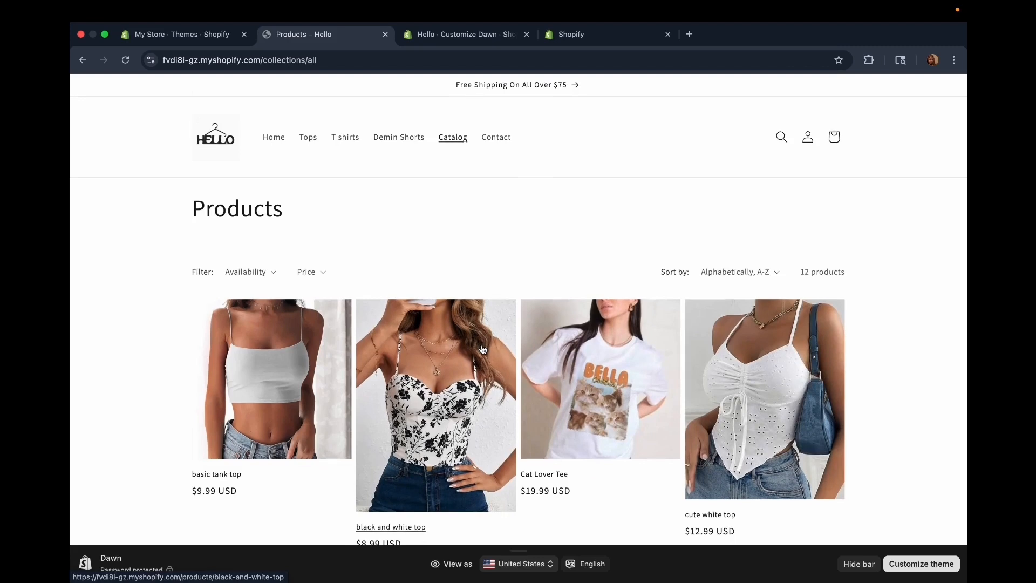
scroll(483, 350, down, 10)
scroll(483, 350, up, 10)
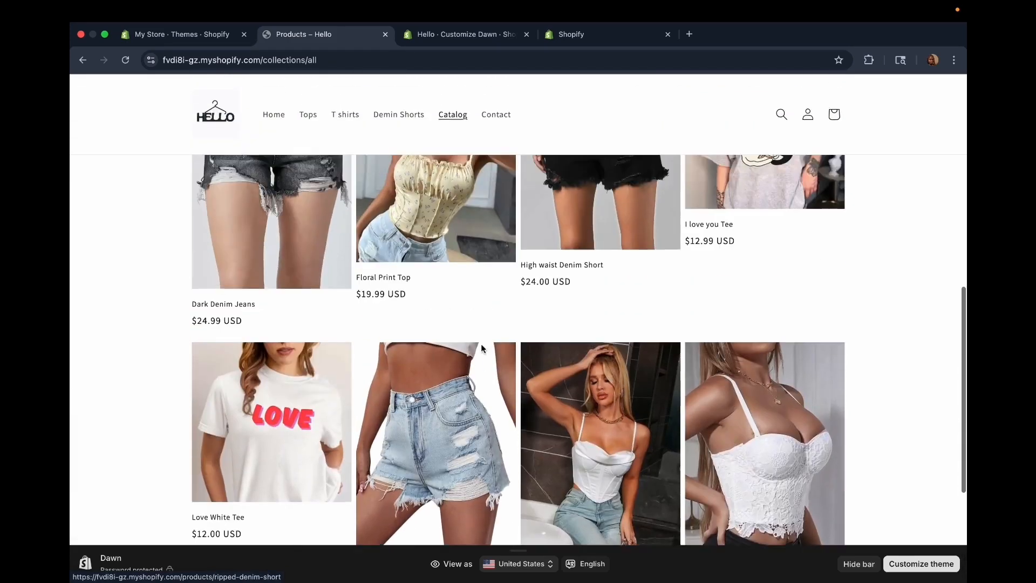
scroll(483, 349, up, 5)
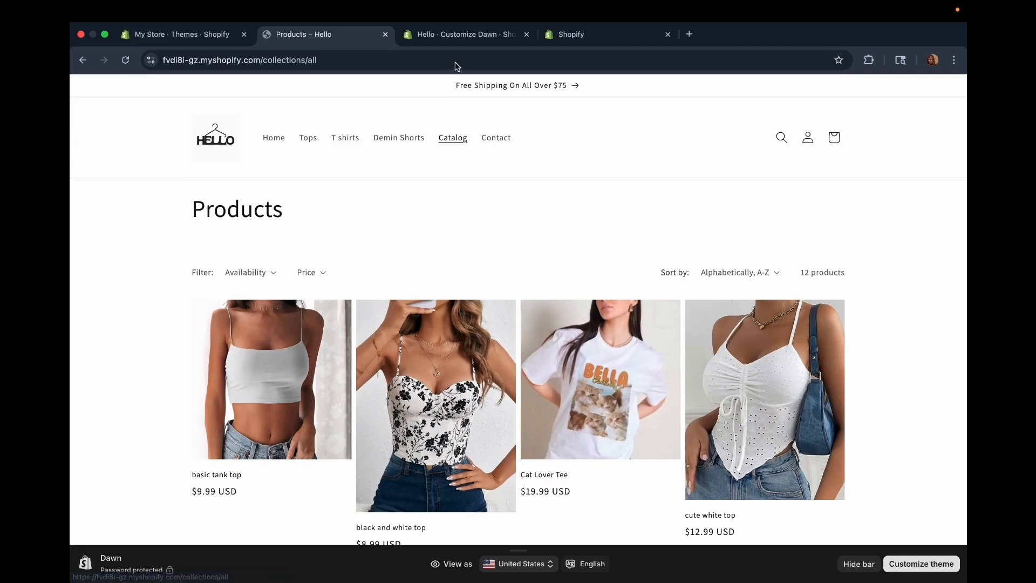
click(453, 144)
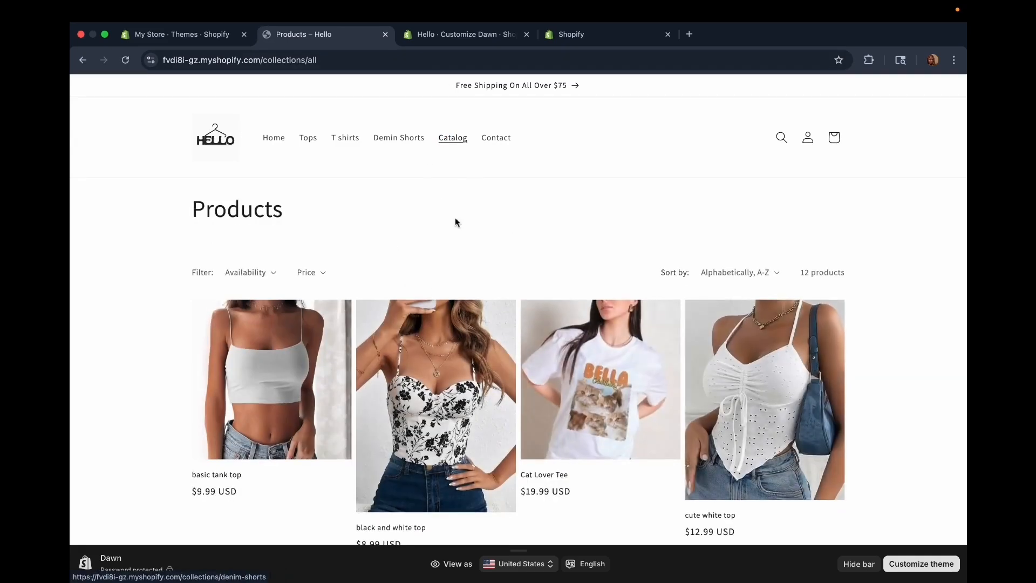
- Open the storefront's Contact page and check the name and email fields of its form
click(495, 138)
scroll(531, 364, down, 2)
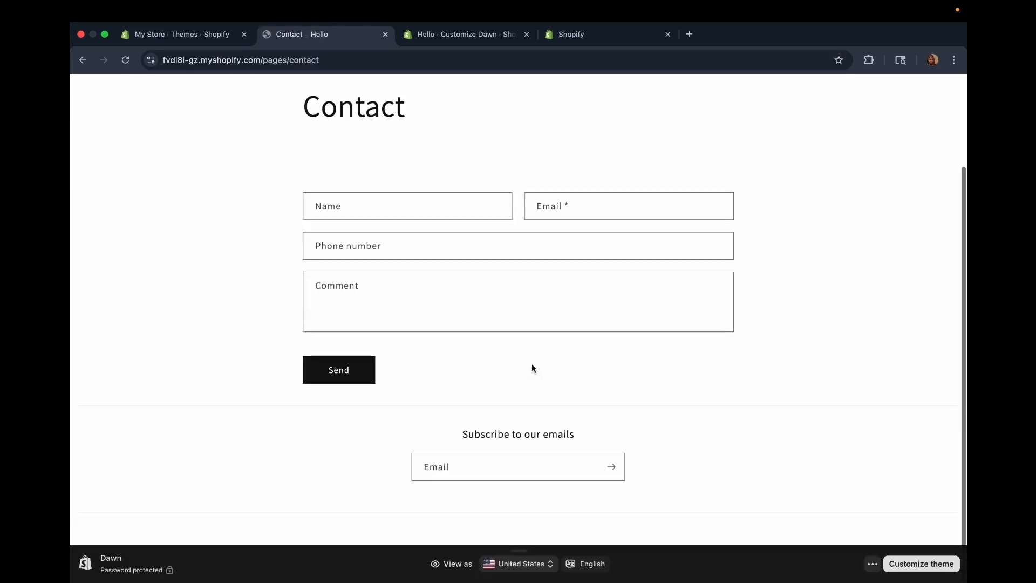
click(428, 202)
click(567, 212)
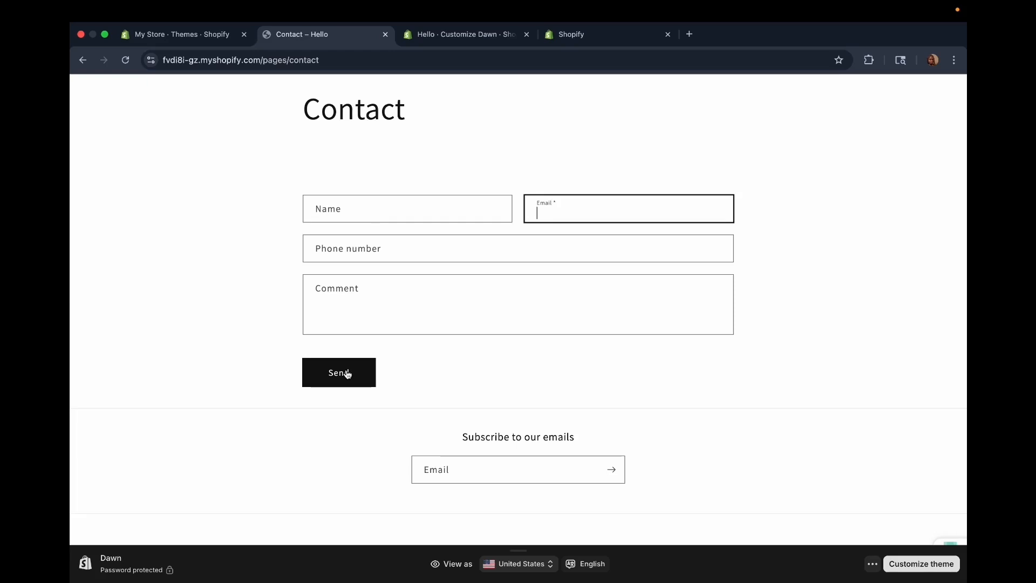
- Return to the theme editor and examine the settings of the home page's footer section
click(426, 35)
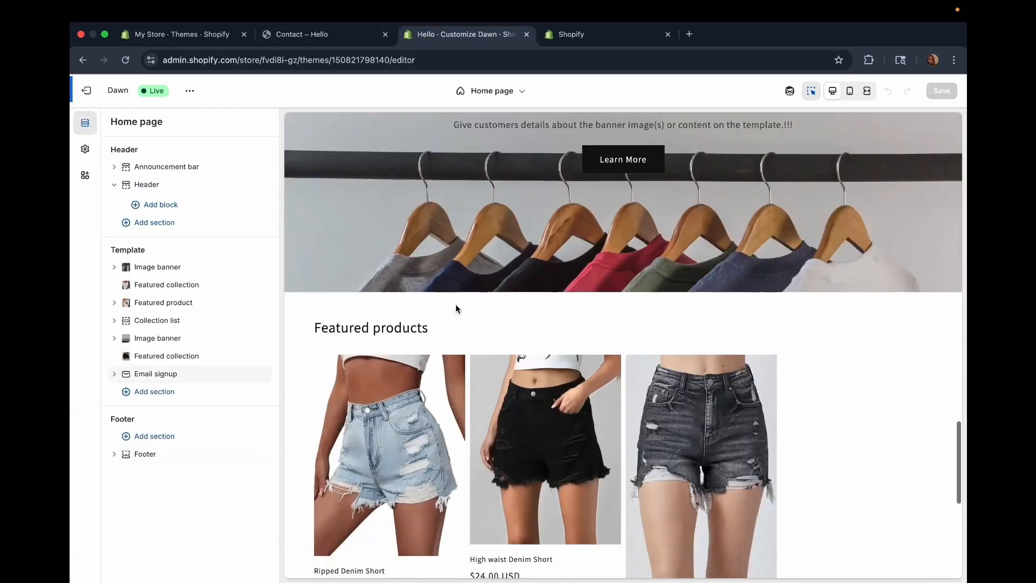
scroll(456, 303, down, 7)
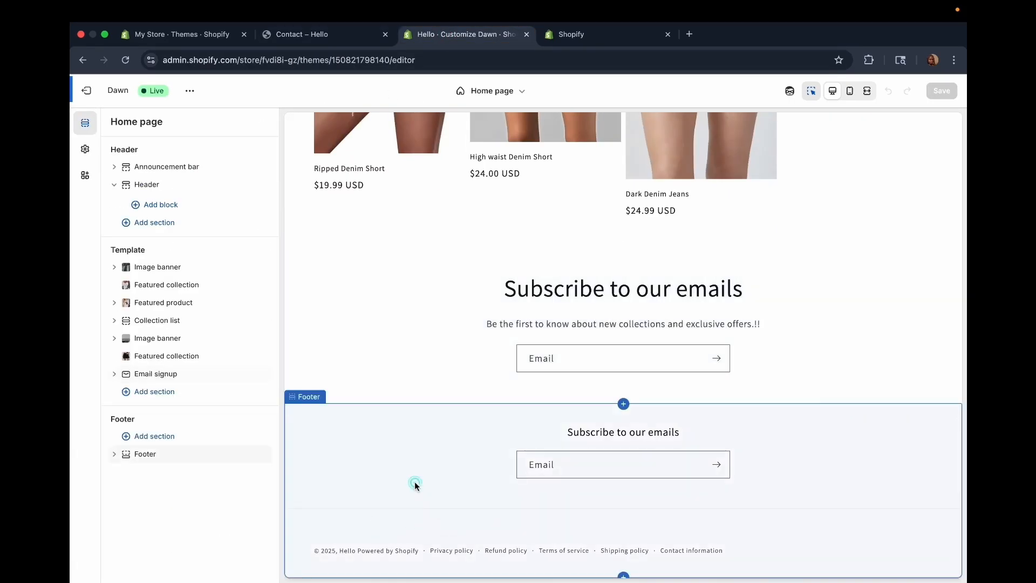
click(414, 484)
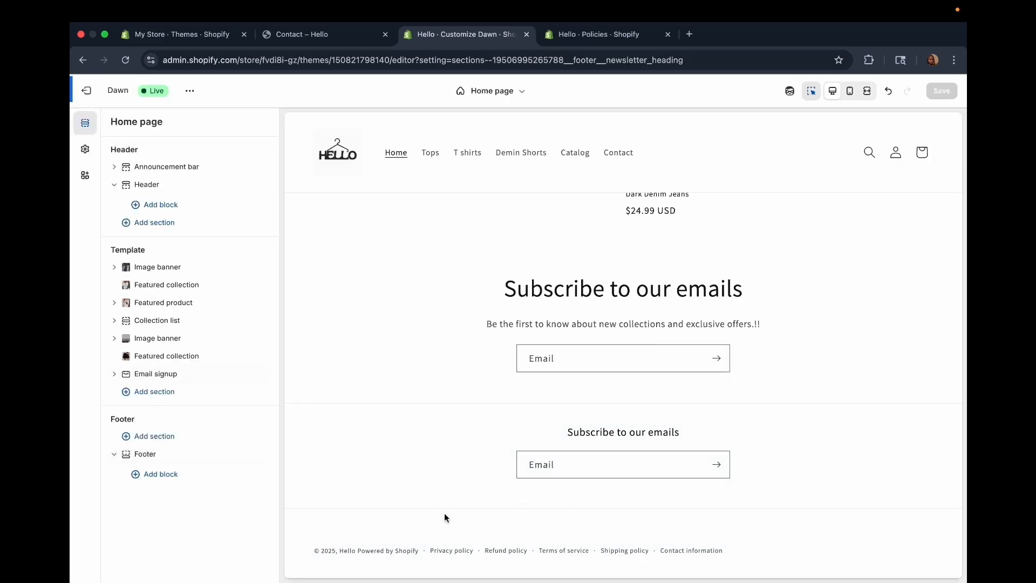
click(409, 439)
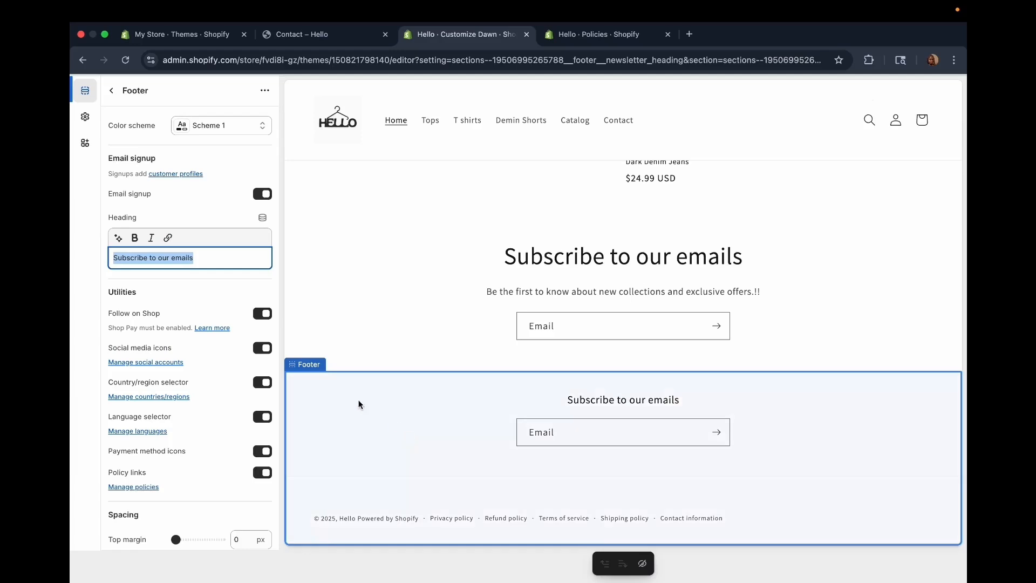
click(111, 90)
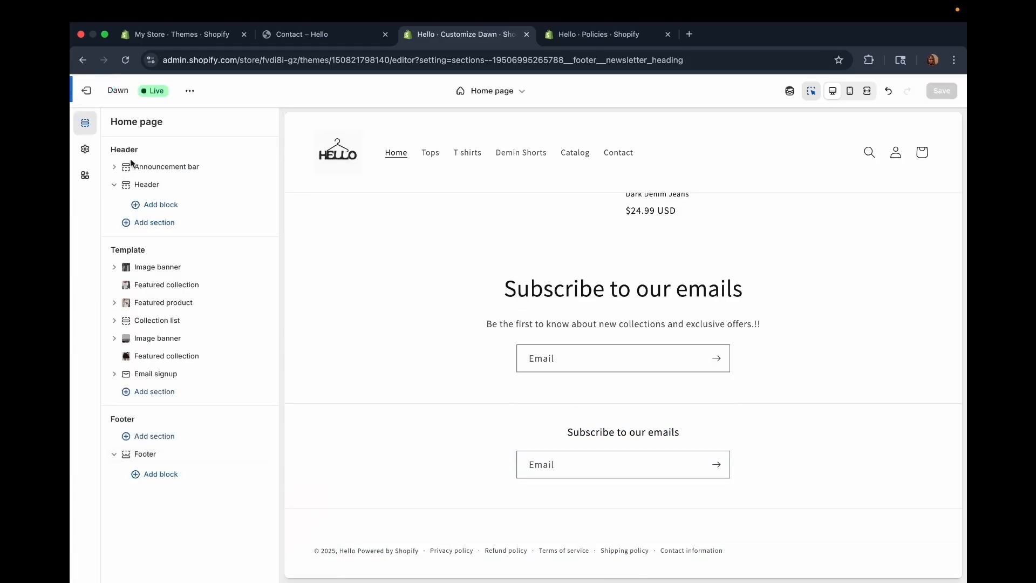
- Try a Brand information block in the footer, check its settings and undo the addition
click(136, 478)
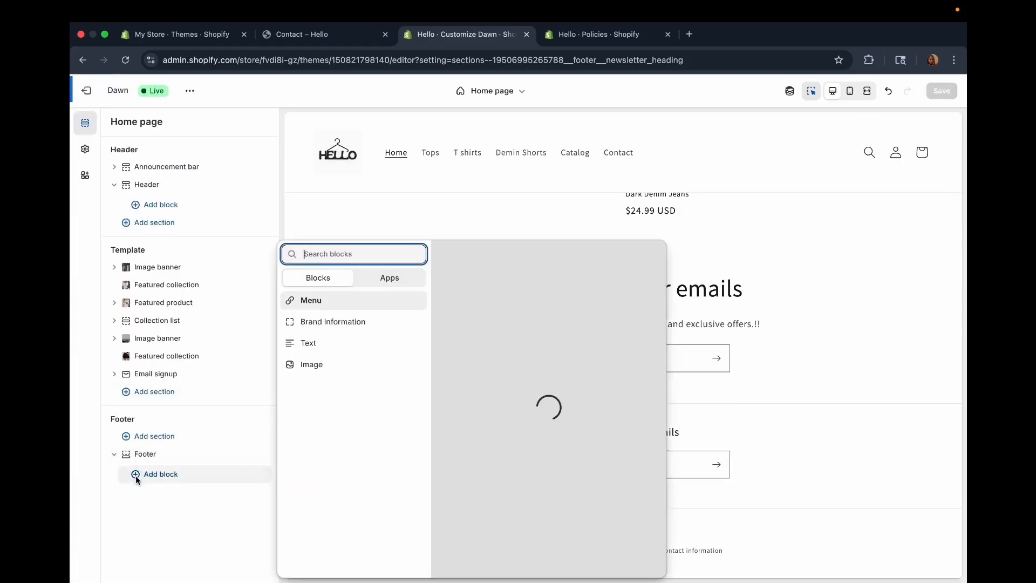
click(322, 324)
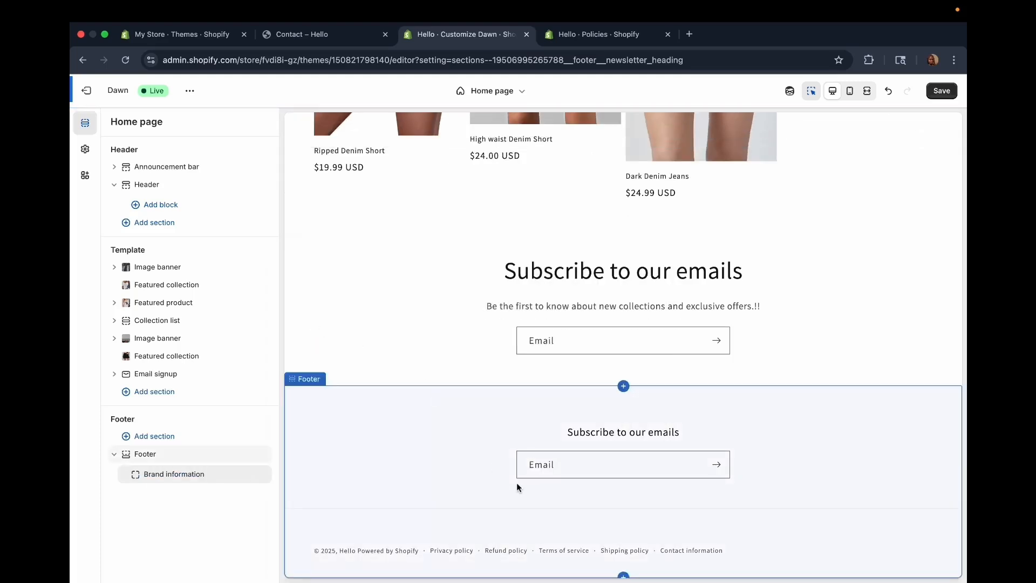
click(172, 474)
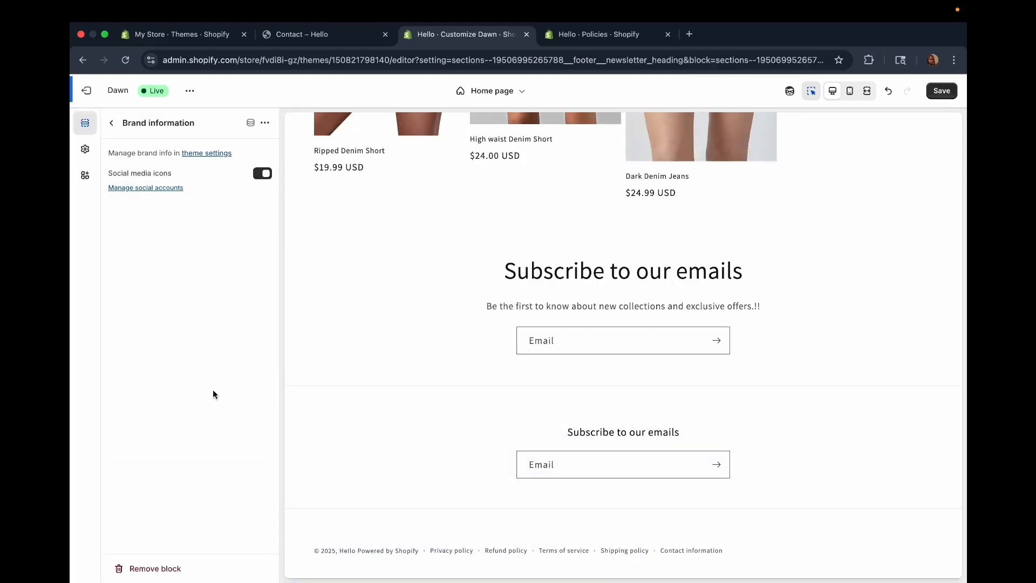
click(111, 123)
key(super+z)
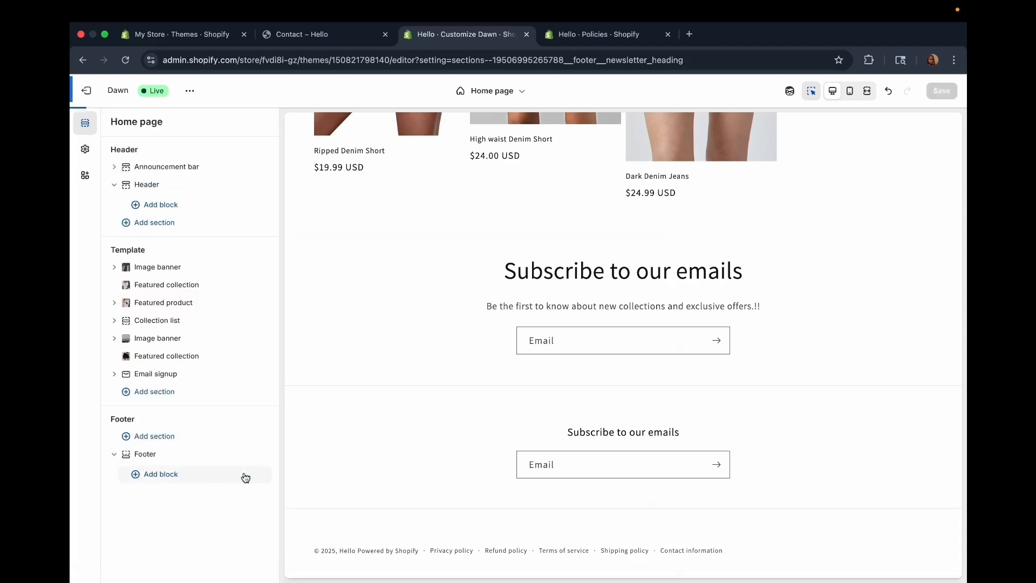
- Add an Image block to the footer and set its picture to the black denim shorts image IMG_5468.webp
click(136, 476)
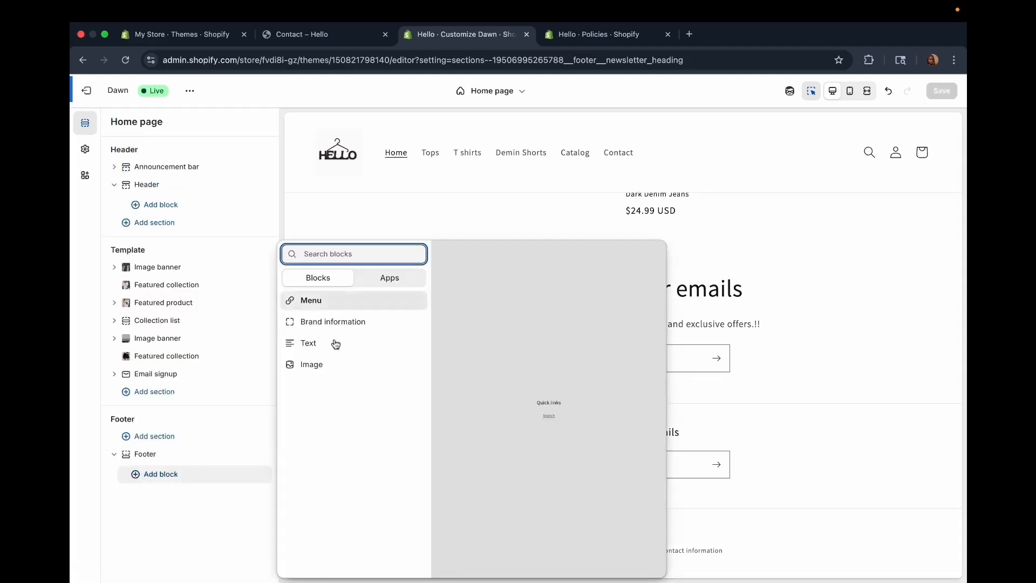
click(318, 364)
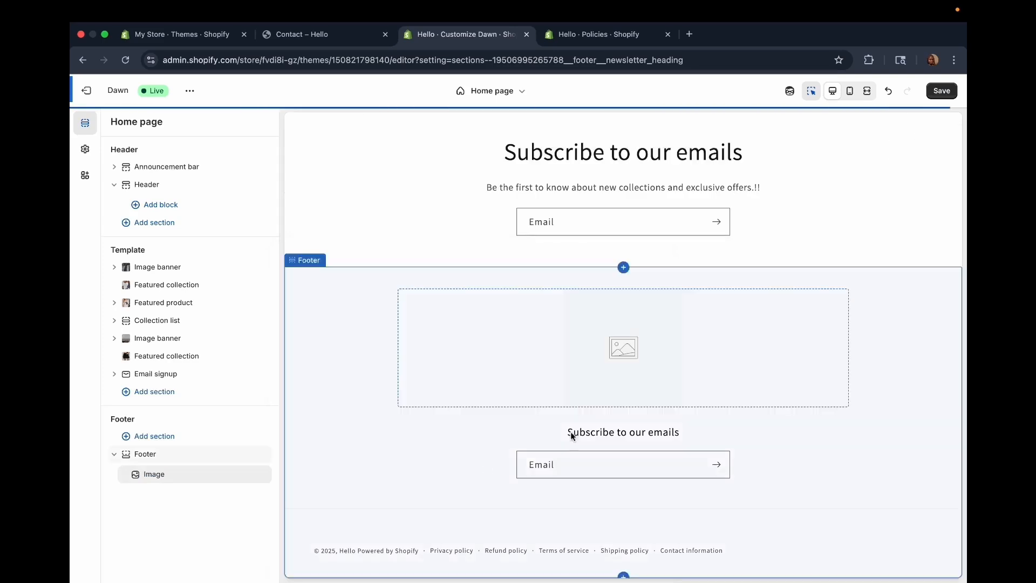
click(612, 350)
click(212, 165)
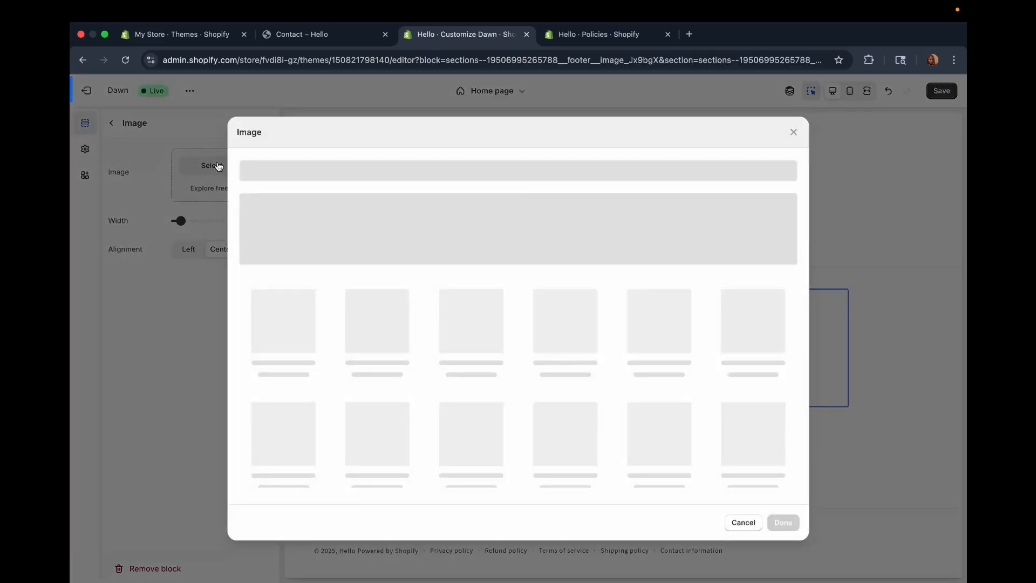
click(376, 459)
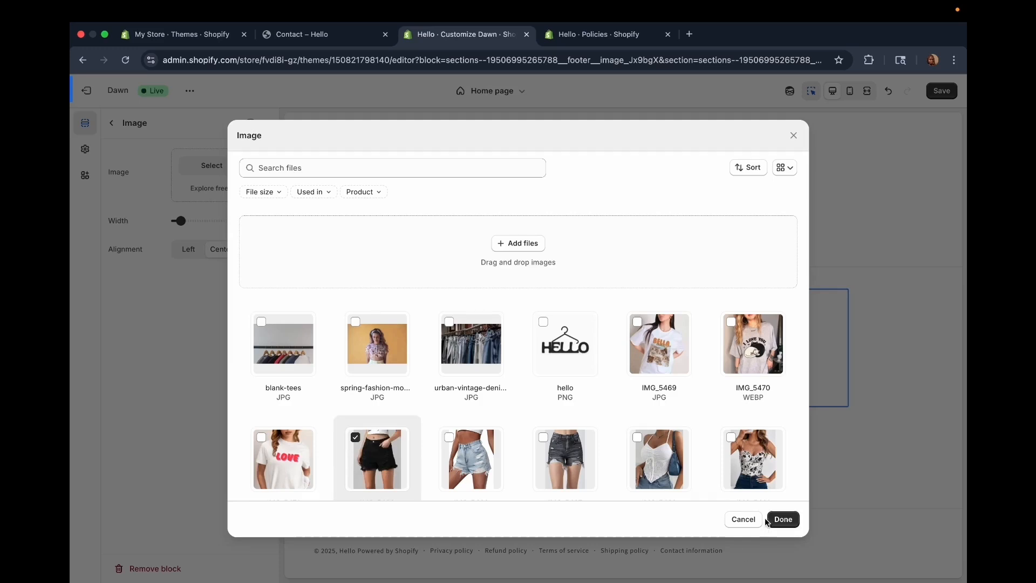
click(782, 519)
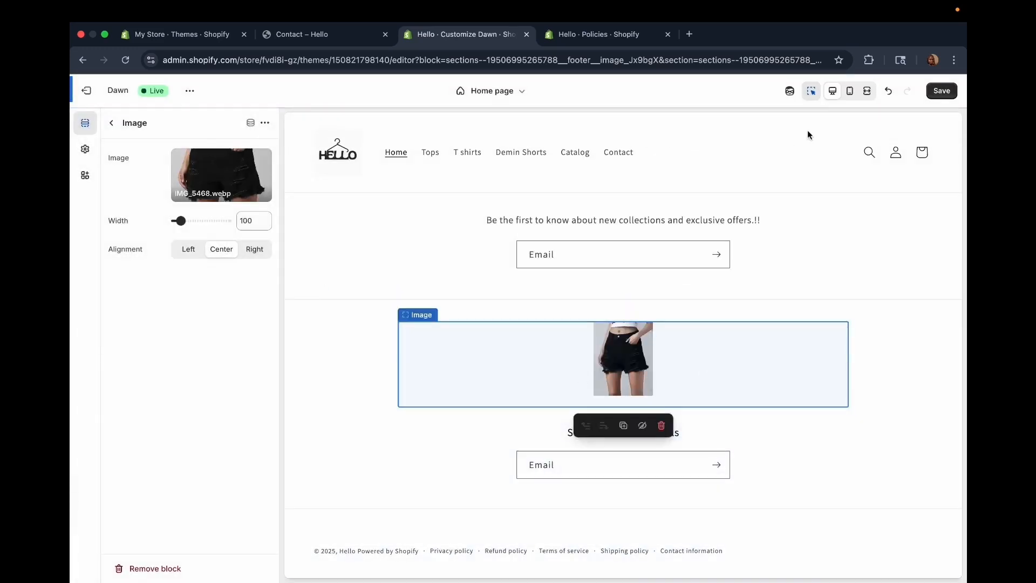
- Review the footer with its Image block and delete that block
click(107, 122)
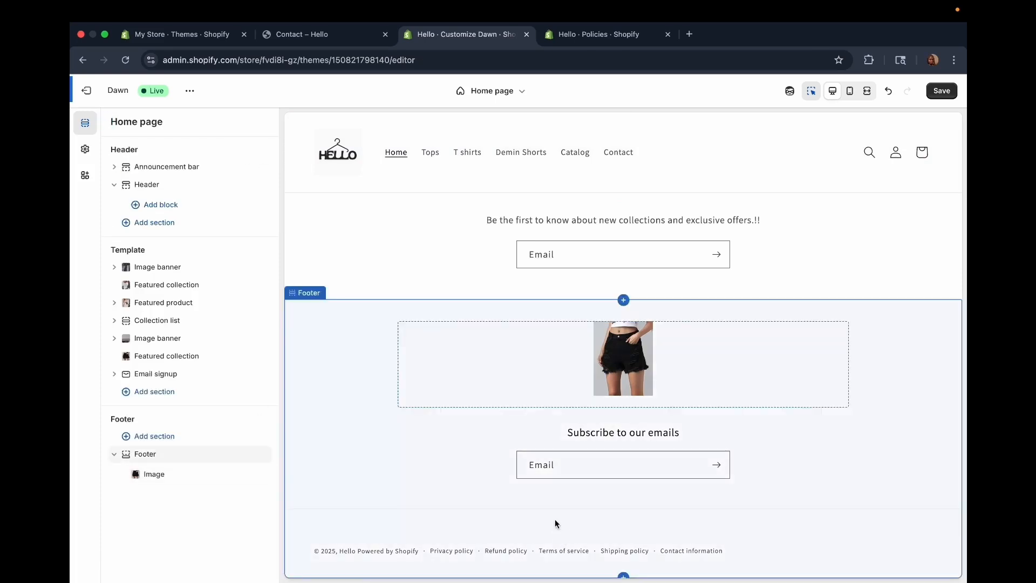
click(394, 369)
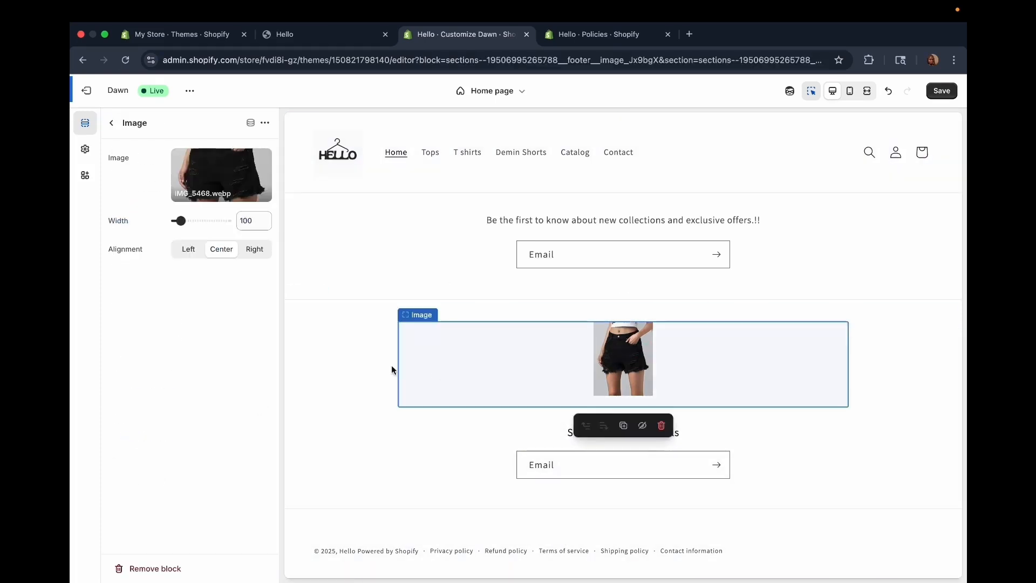
click(111, 122)
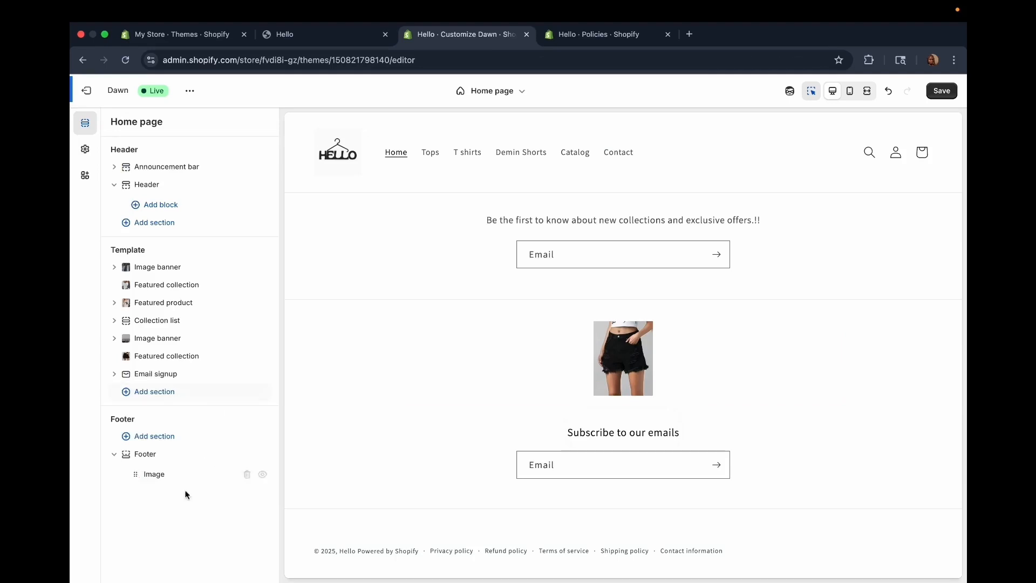
click(247, 474)
- Switch to the storefront and review the home page from the header down to the policy links in the footer
key(ctrl+shift+Tab)
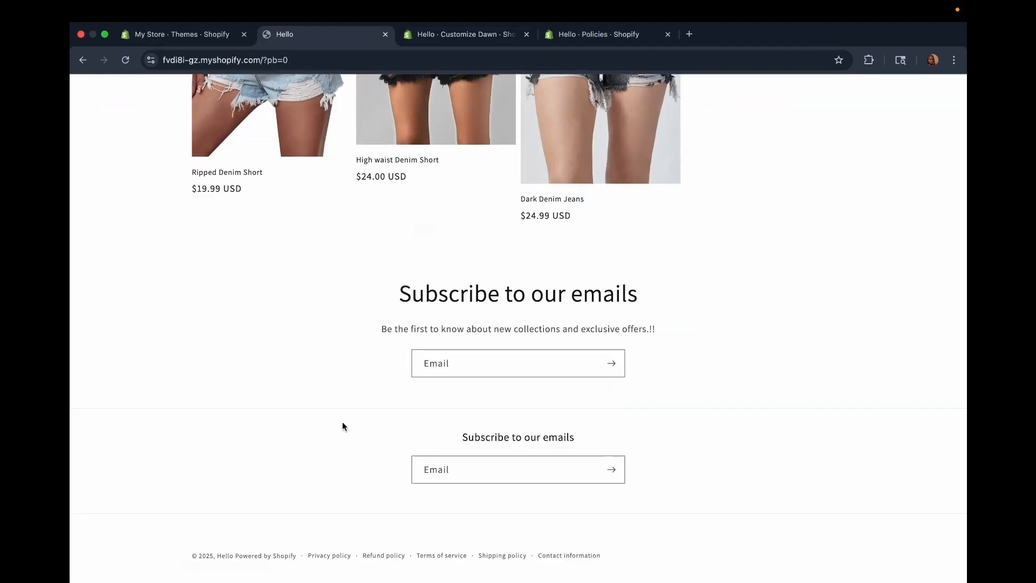
scroll(404, 261, up, 20)
scroll(404, 261, down, 1)
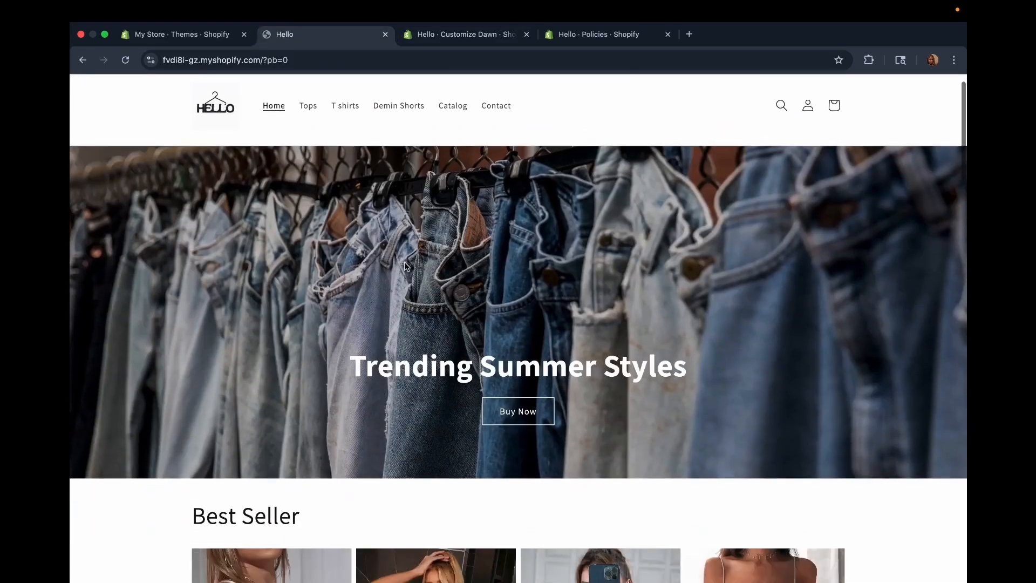
scroll(404, 261, down, 20)
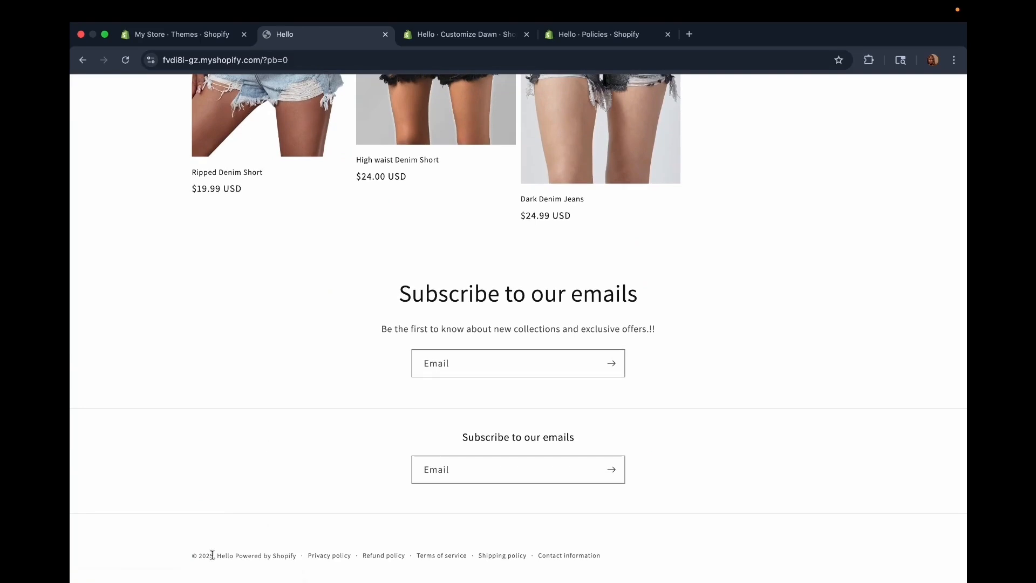
- Open the Privacy policy and Refund policy pages from the storefront footer and read each one through to its end
click(337, 556)
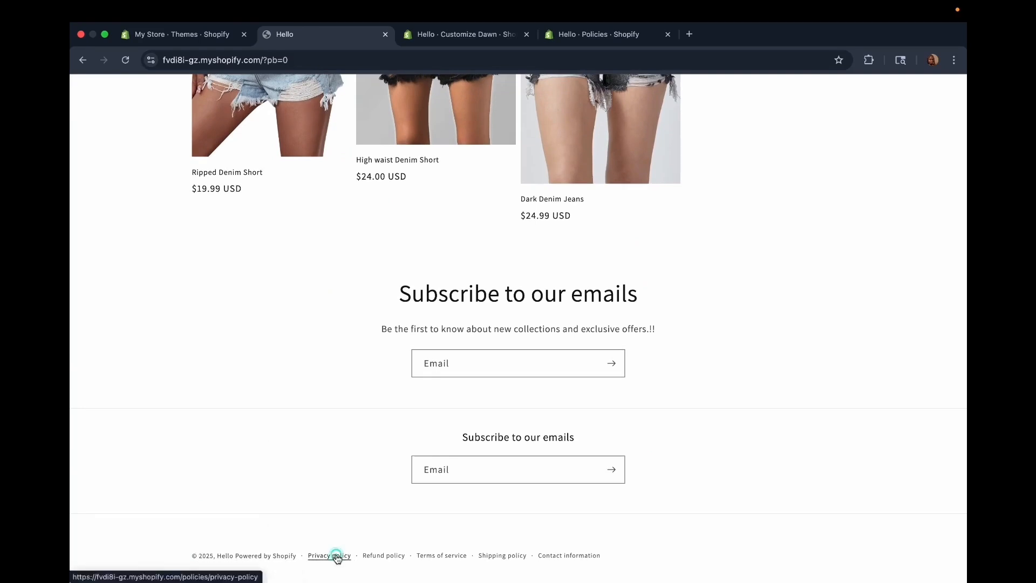
scroll(590, 342, down, 15)
scroll(590, 342, down, 20)
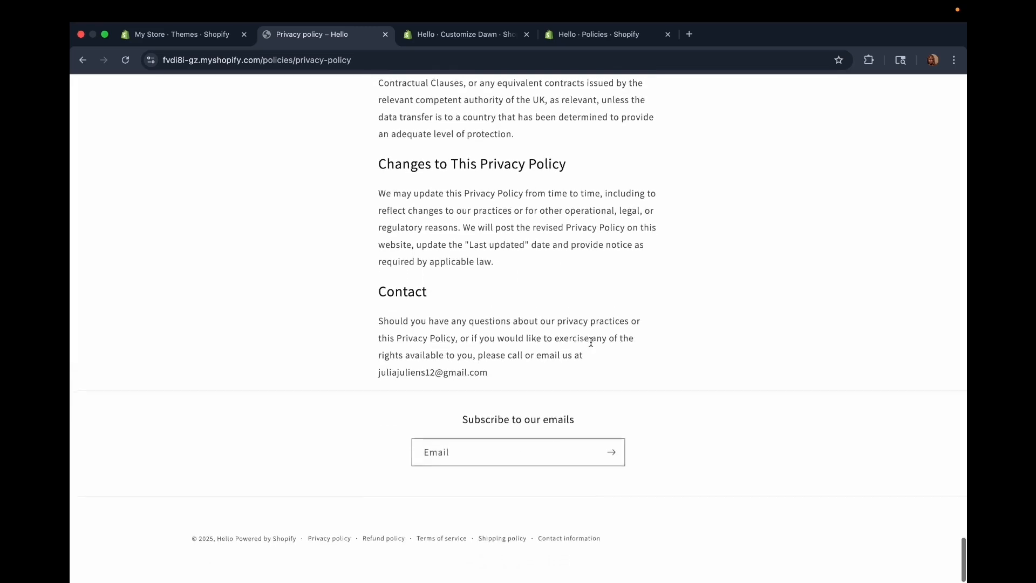
click(377, 553)
scroll(450, 471, down, 20)
scroll(450, 472, up, 10)
scroll(449, 477, up, 5)
scroll(450, 477, down, 15)
- Check the Terms of service, Shipping policy and Contact information pages through the storefront footer links
click(440, 556)
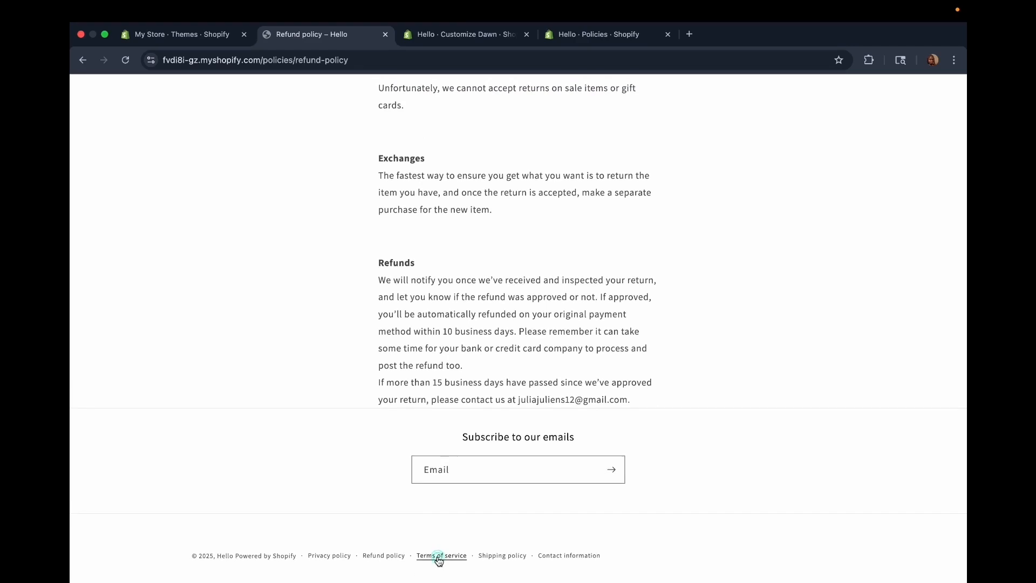
scroll(484, 463, down, 20)
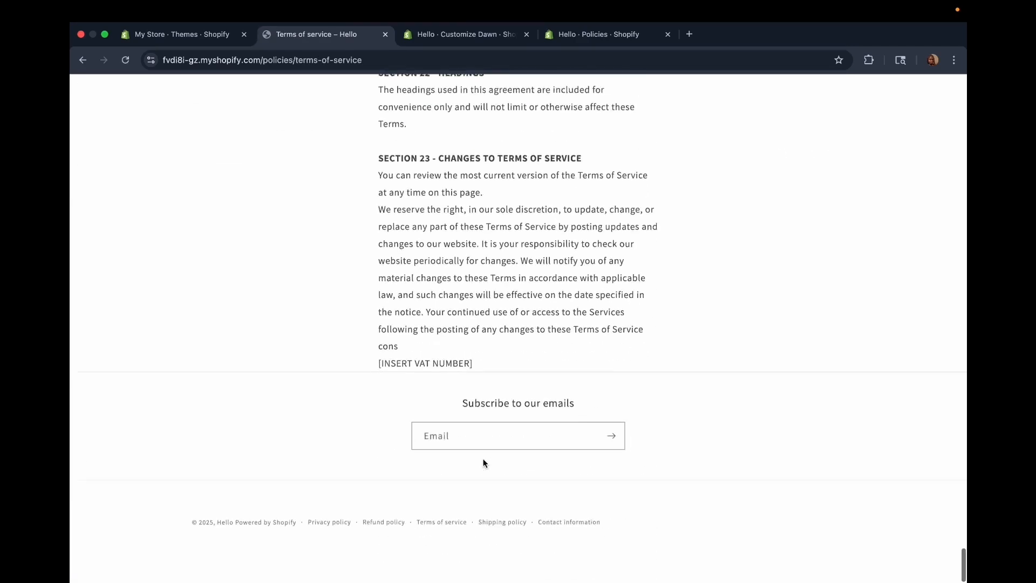
click(502, 555)
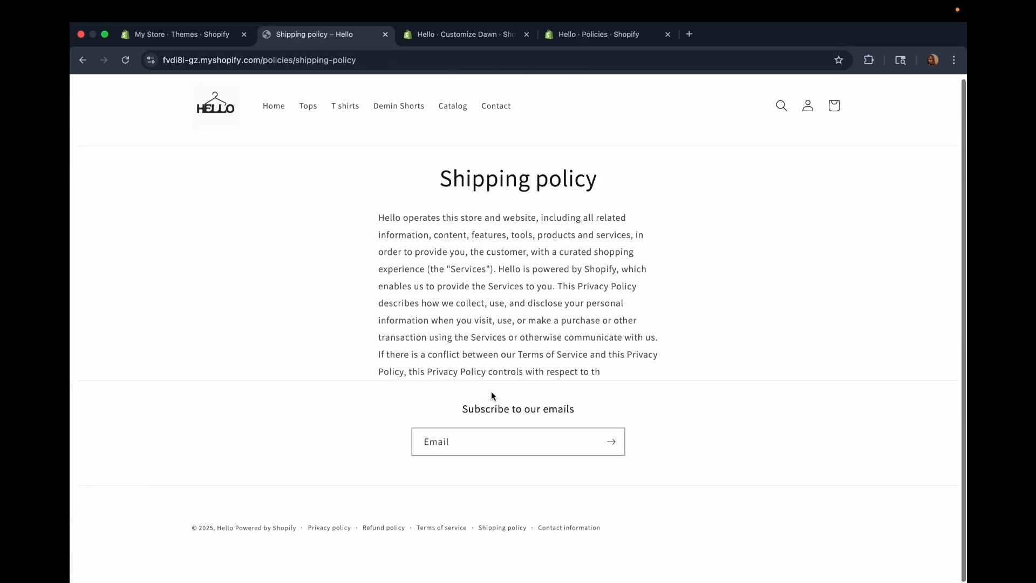
click(555, 555)
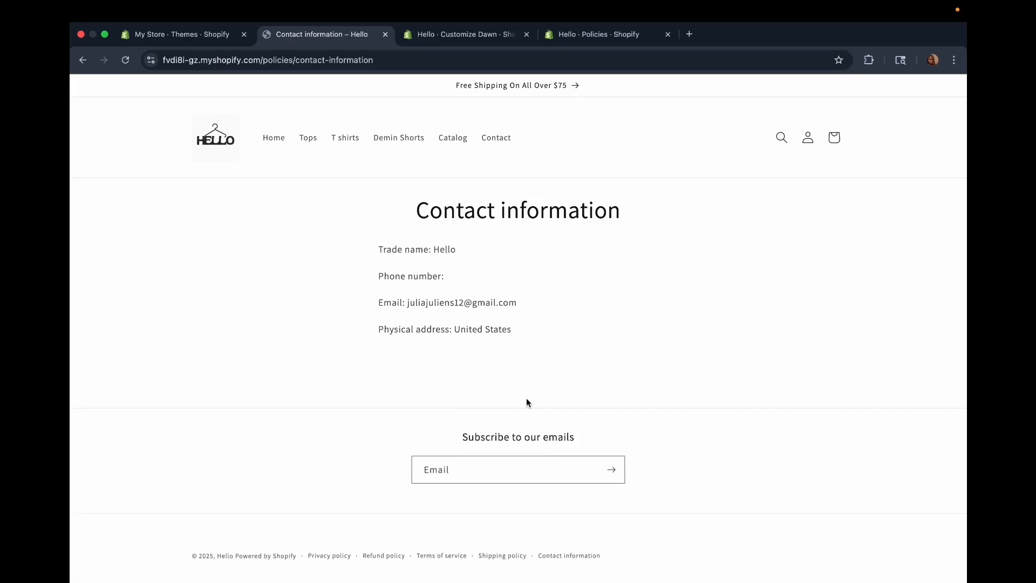
scroll(359, 310, up, 10)
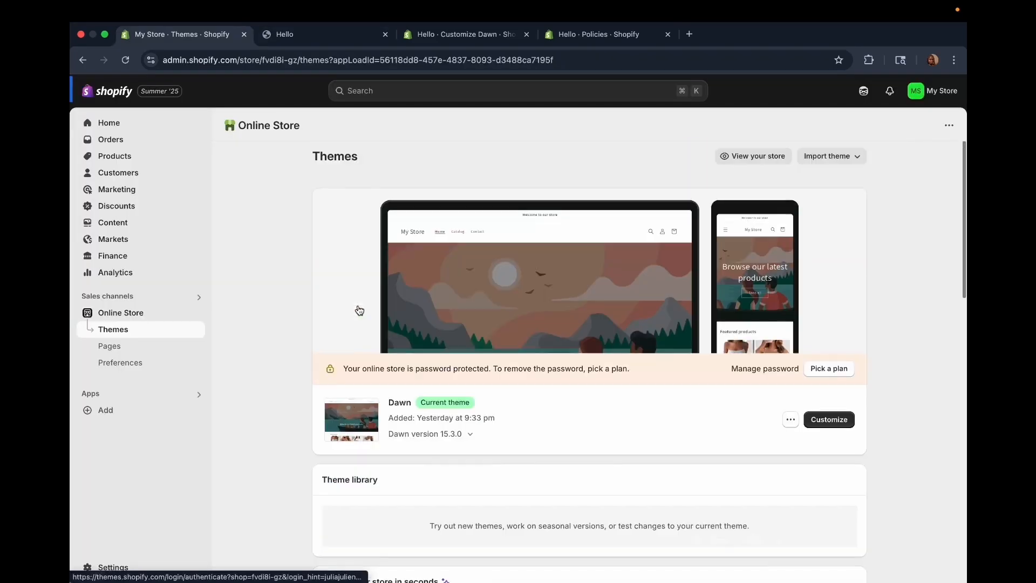
- From the reloaded Themes page in the admin, review the available plans and the Basic plan's checkout, and leave without subscribing
click(126, 60)
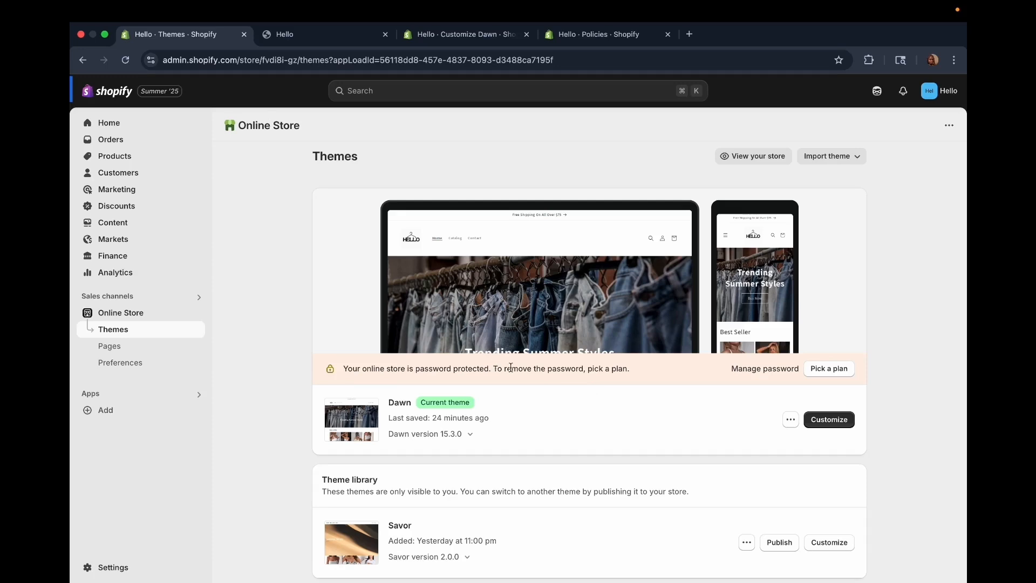
click(828, 372)
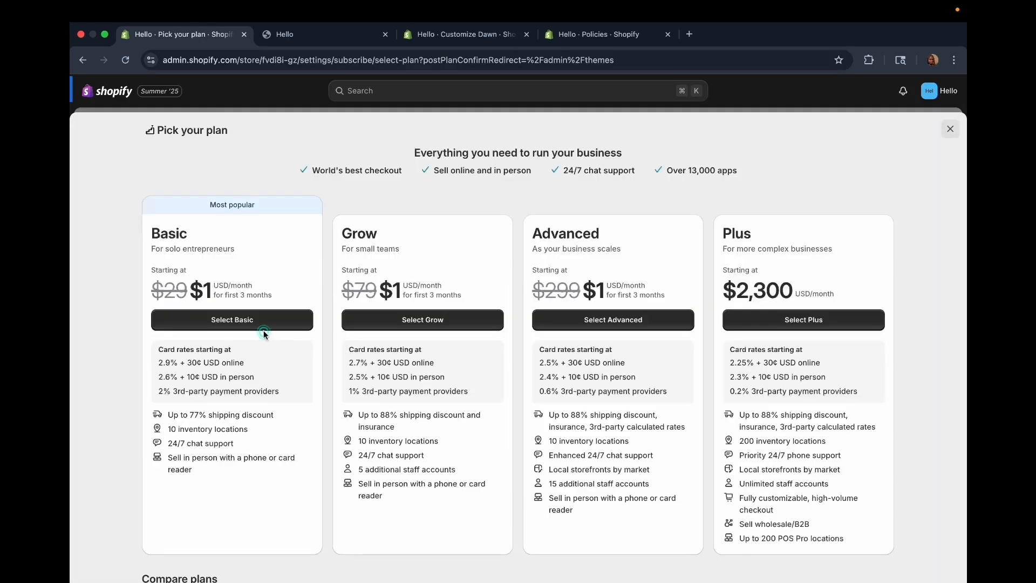
click(260, 323)
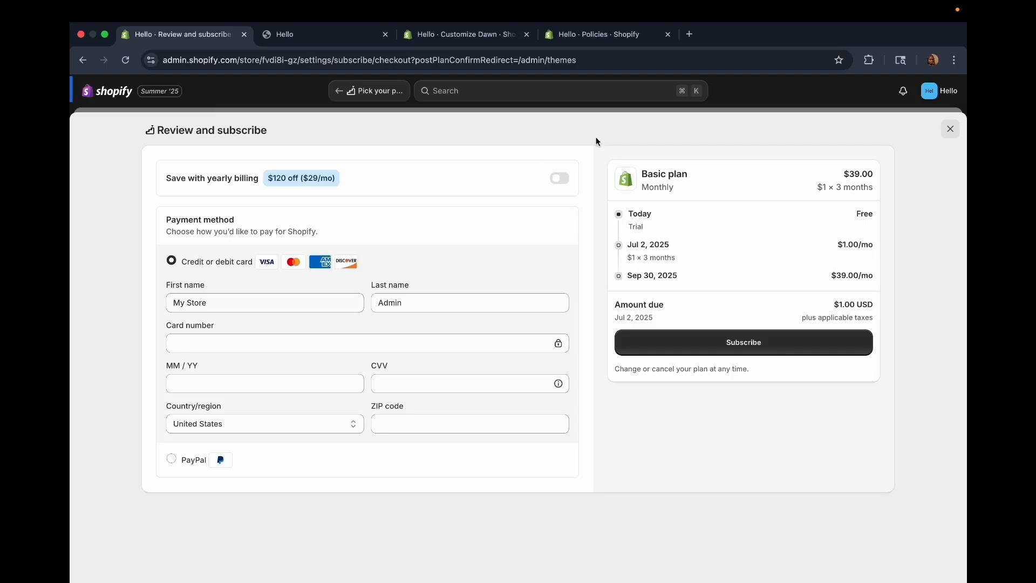
click(319, 36)
click(219, 35)
click(951, 128)
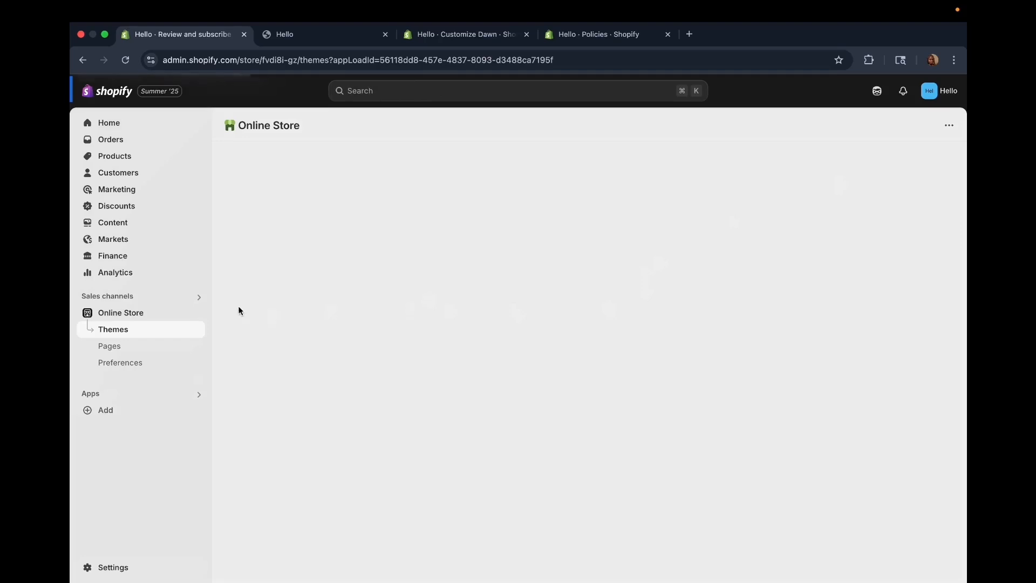